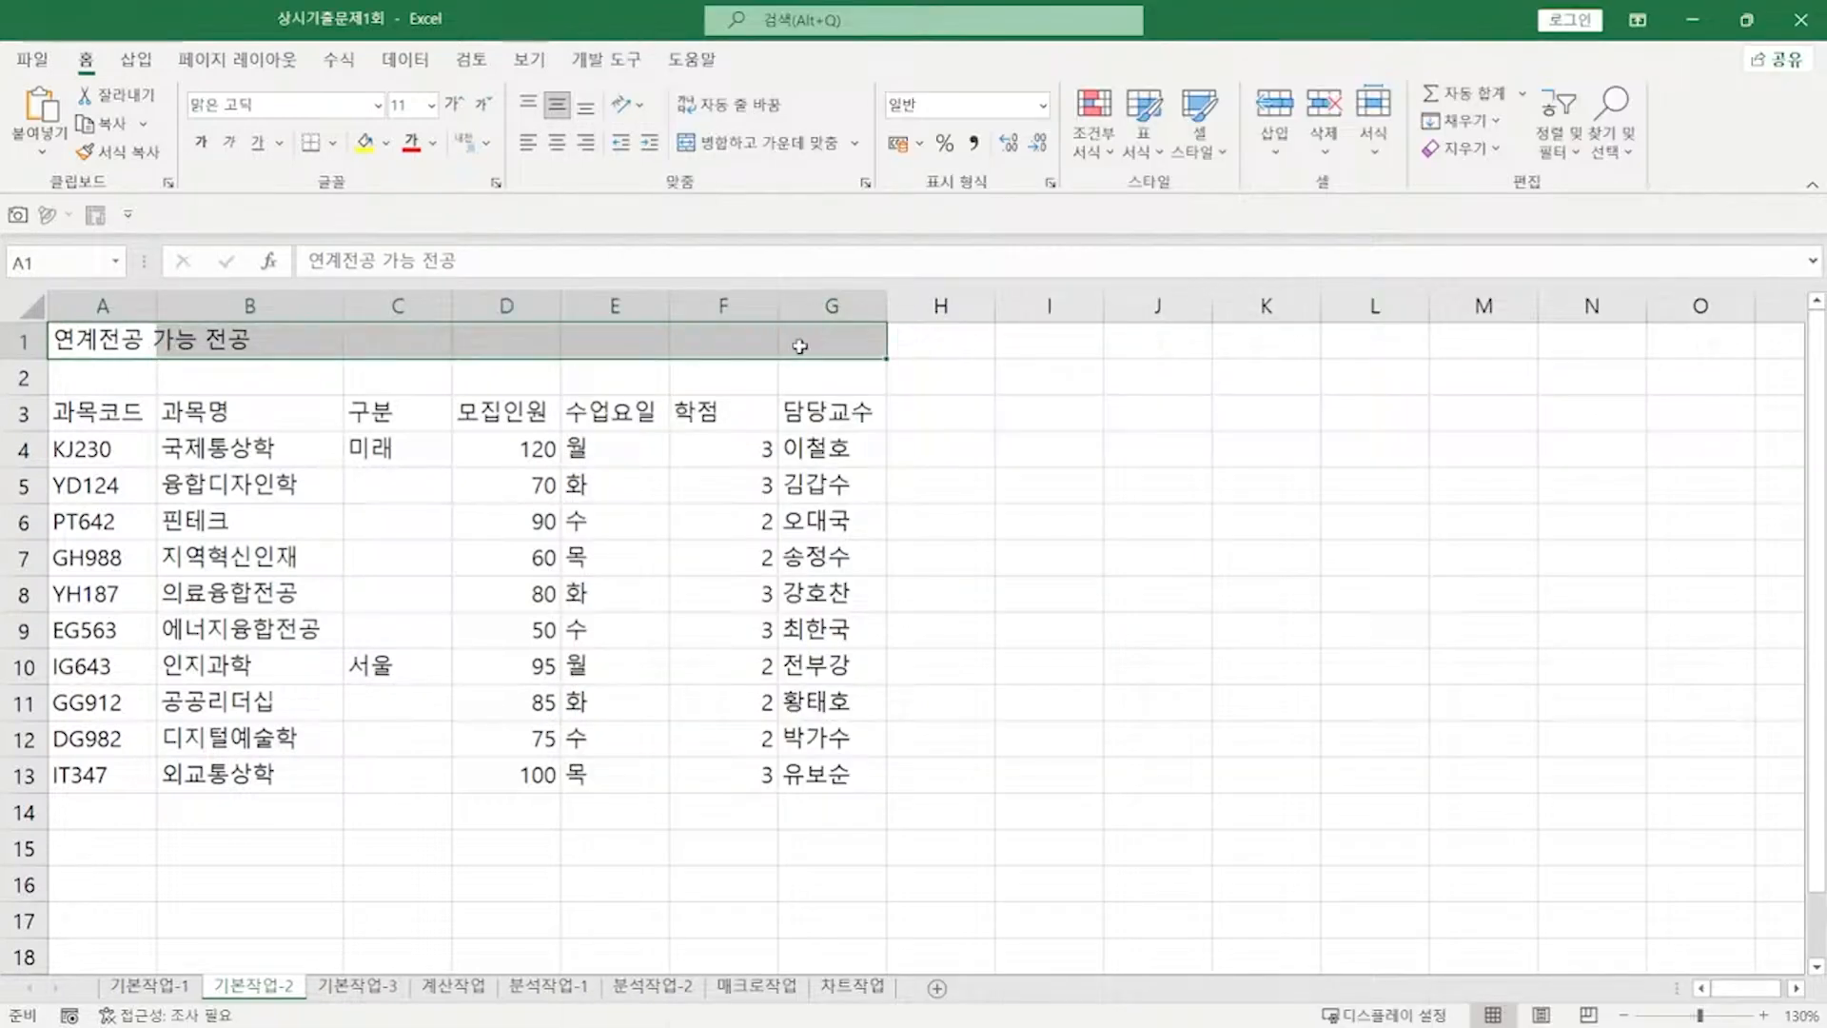
# Step: Centre the 연계전공 가능 전공 title across A1:G1 and apply the 제목 2 cell style
pyautogui.hotkey('ctrl', '1')
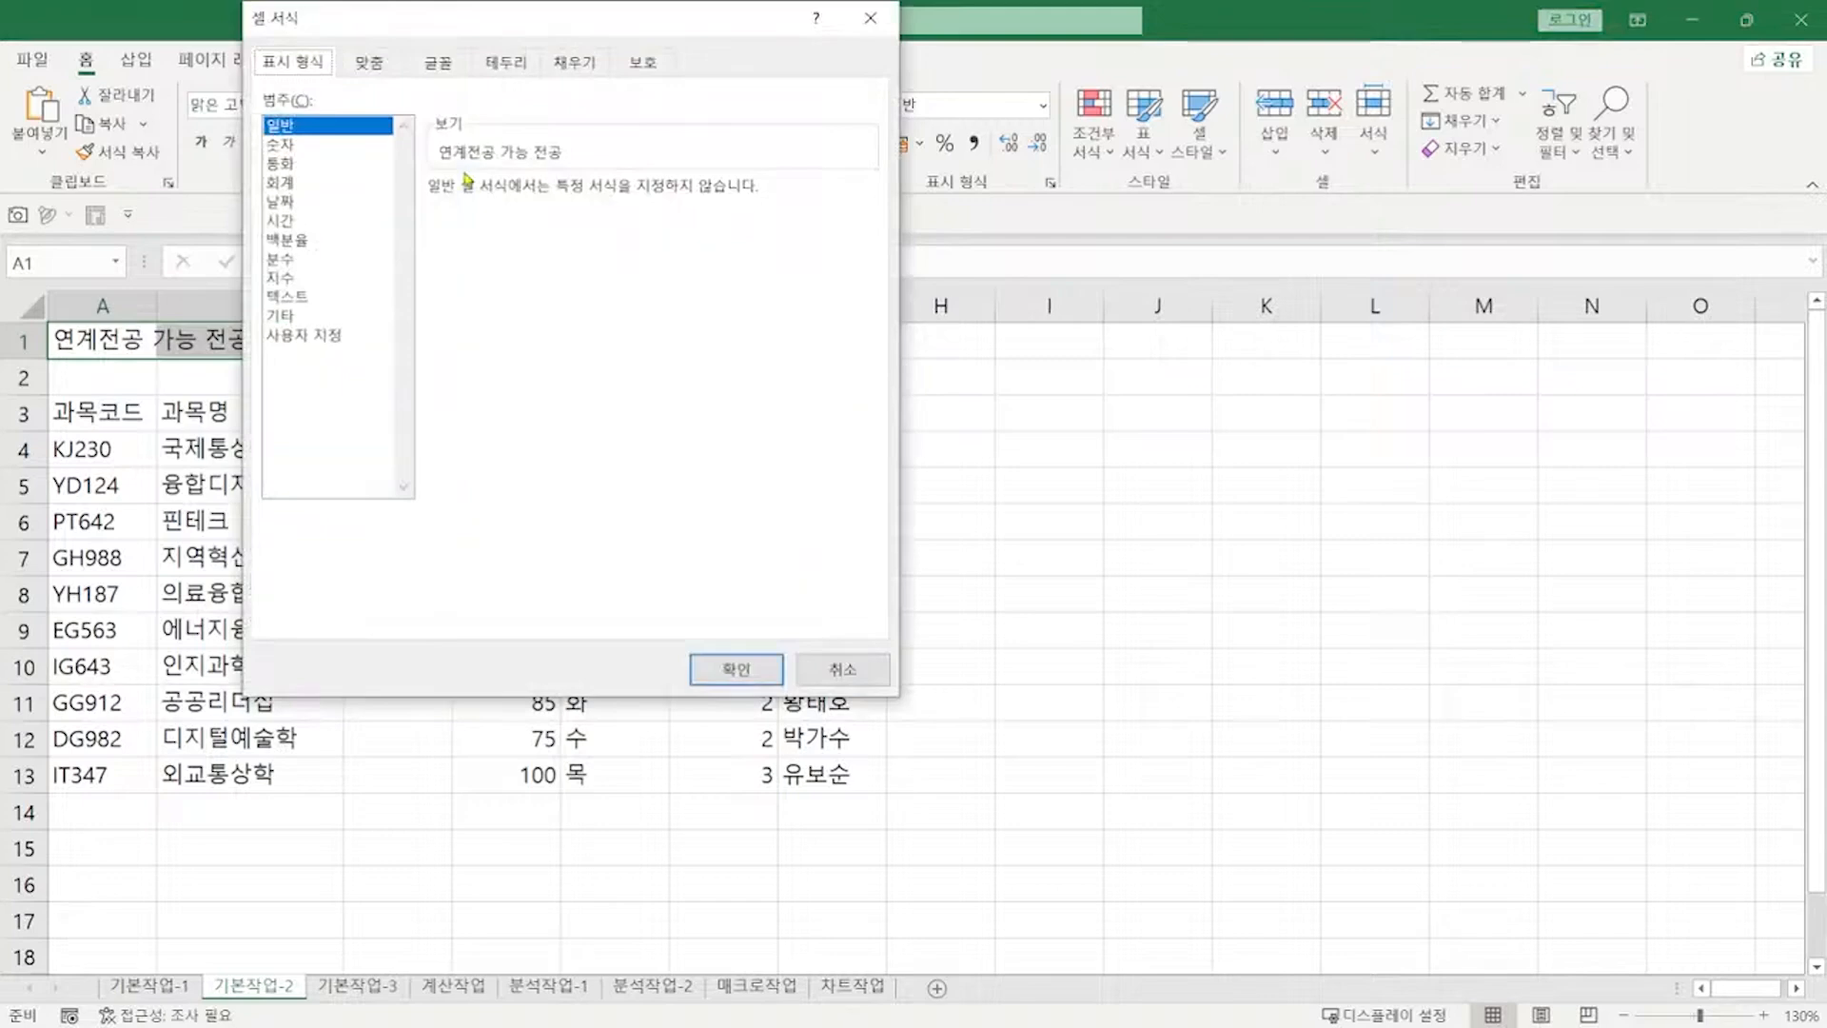
pyautogui.click(369, 62)
pyautogui.click(319, 159)
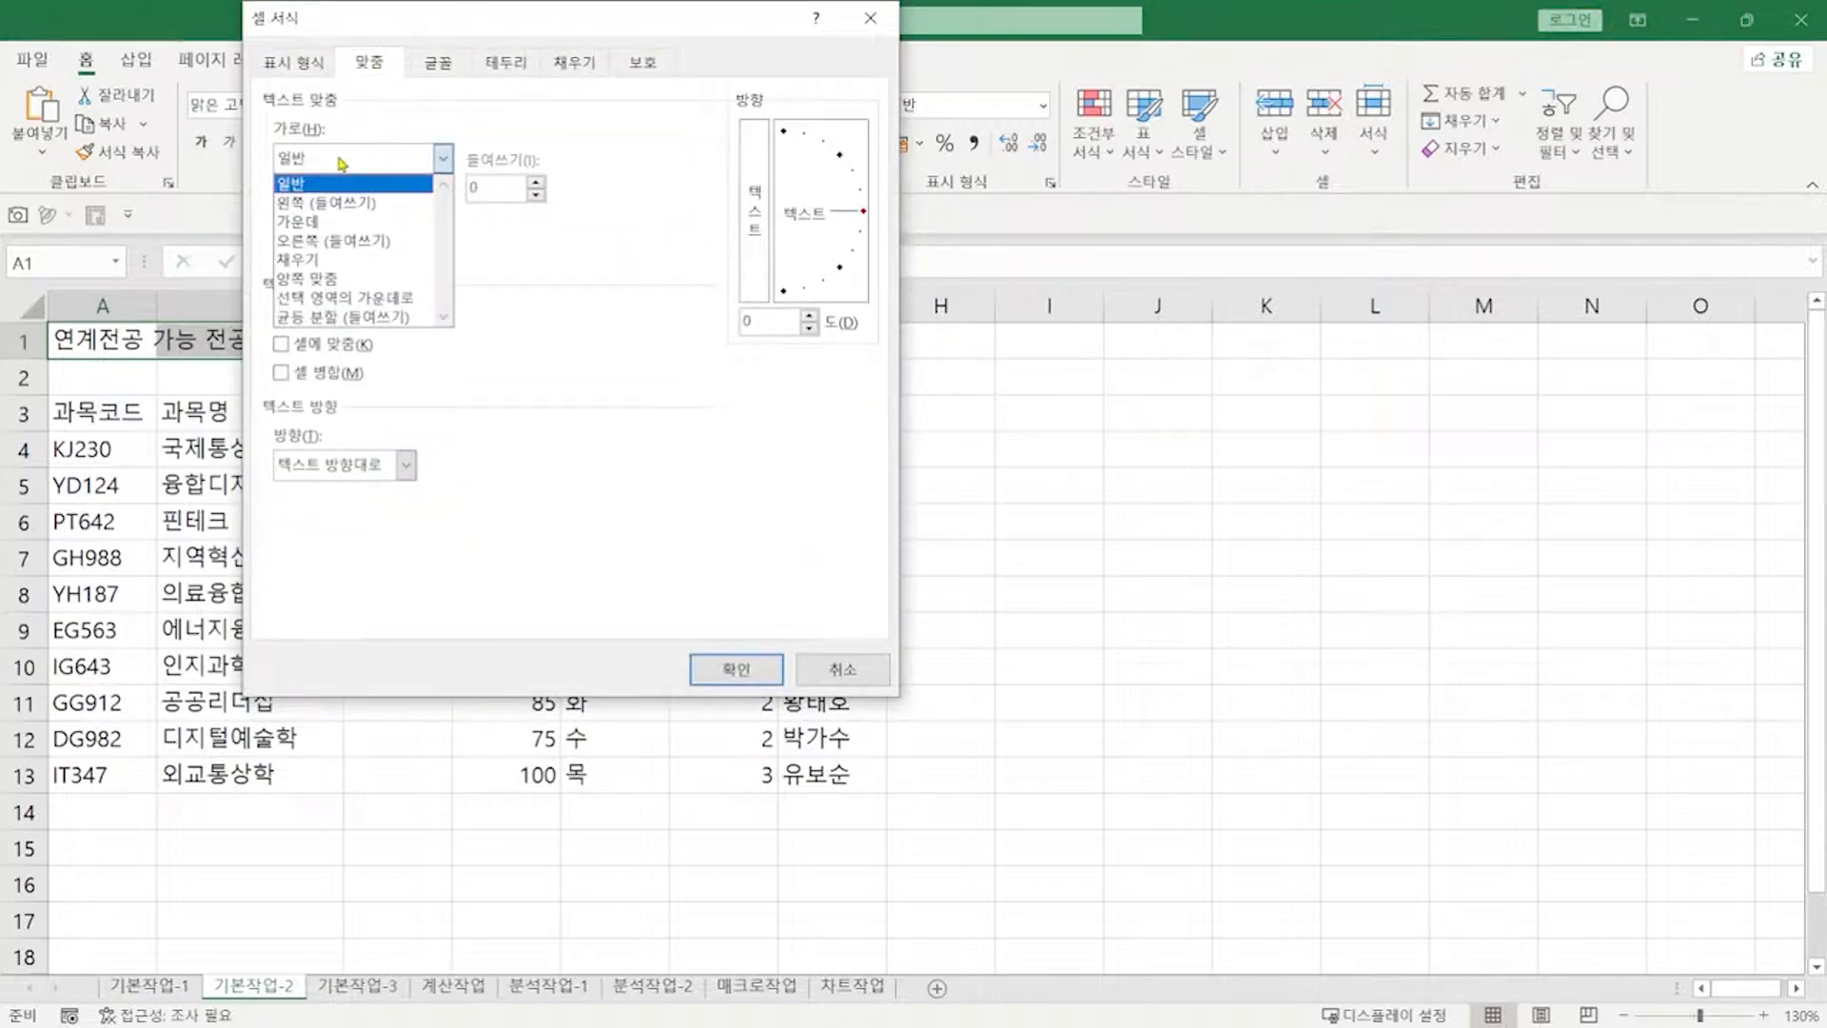
pyautogui.click(360, 301)
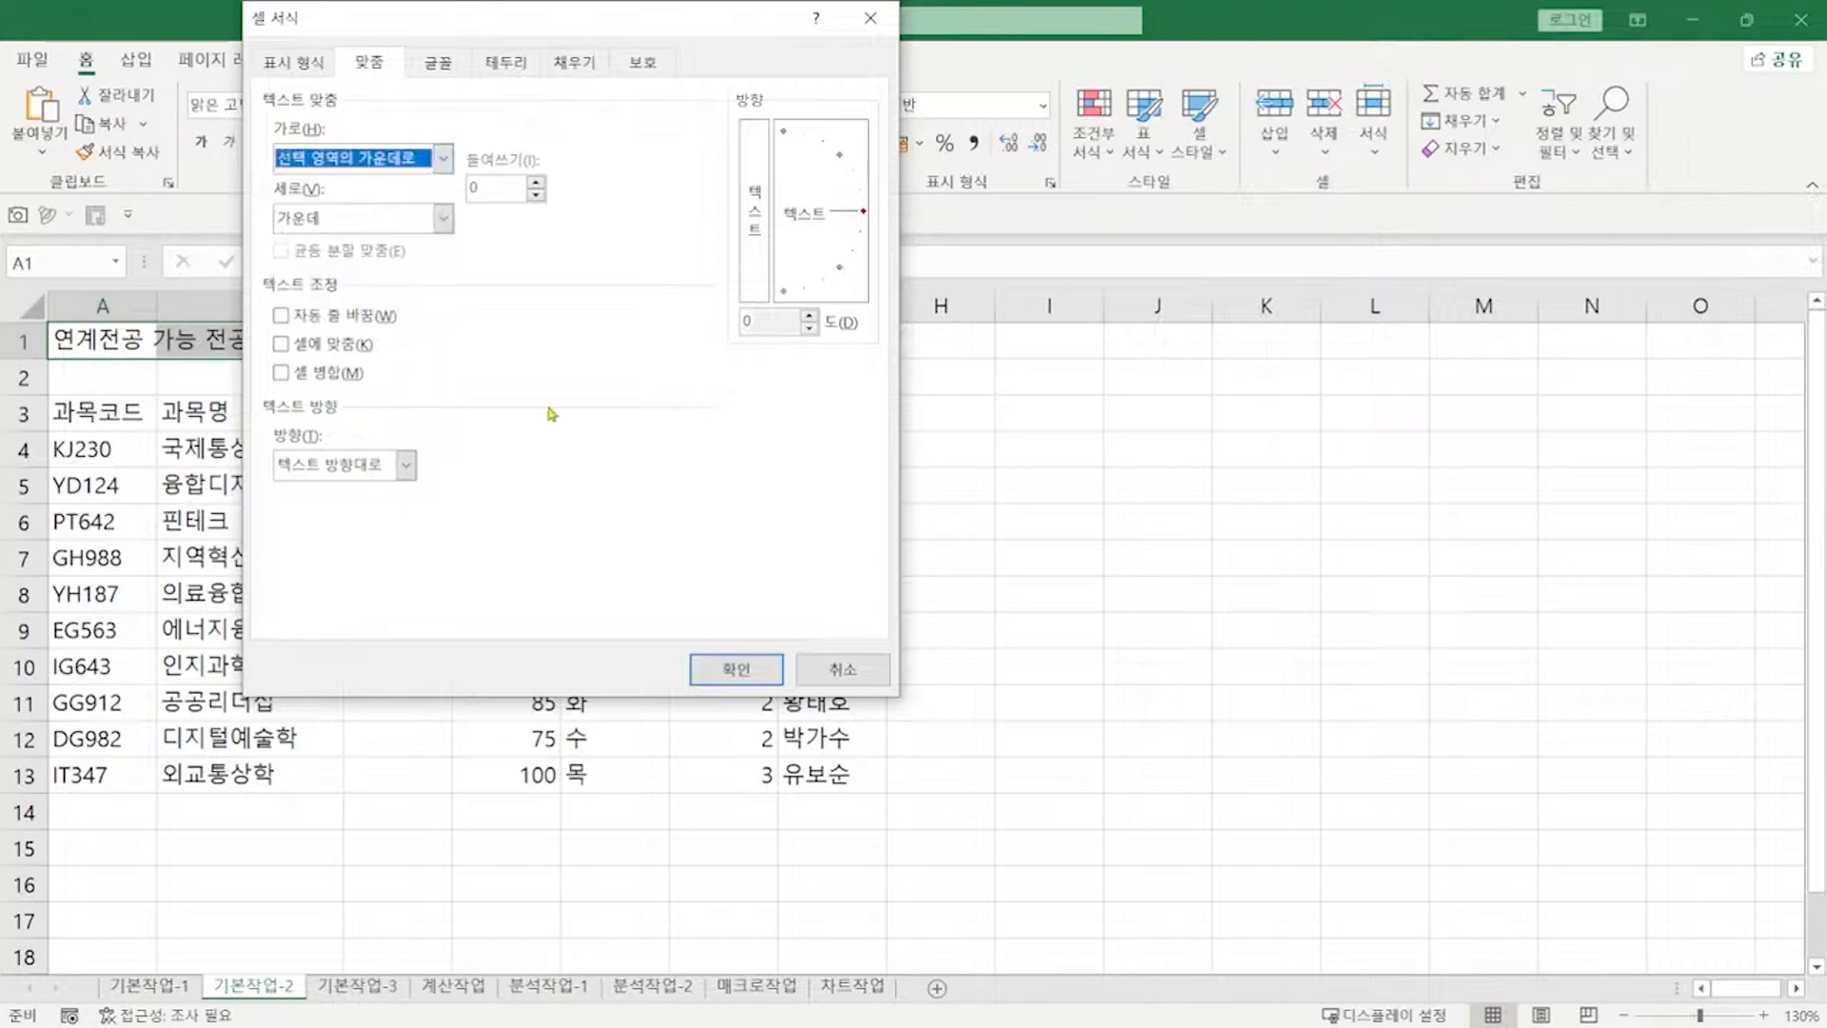
pyautogui.click(770, 671)
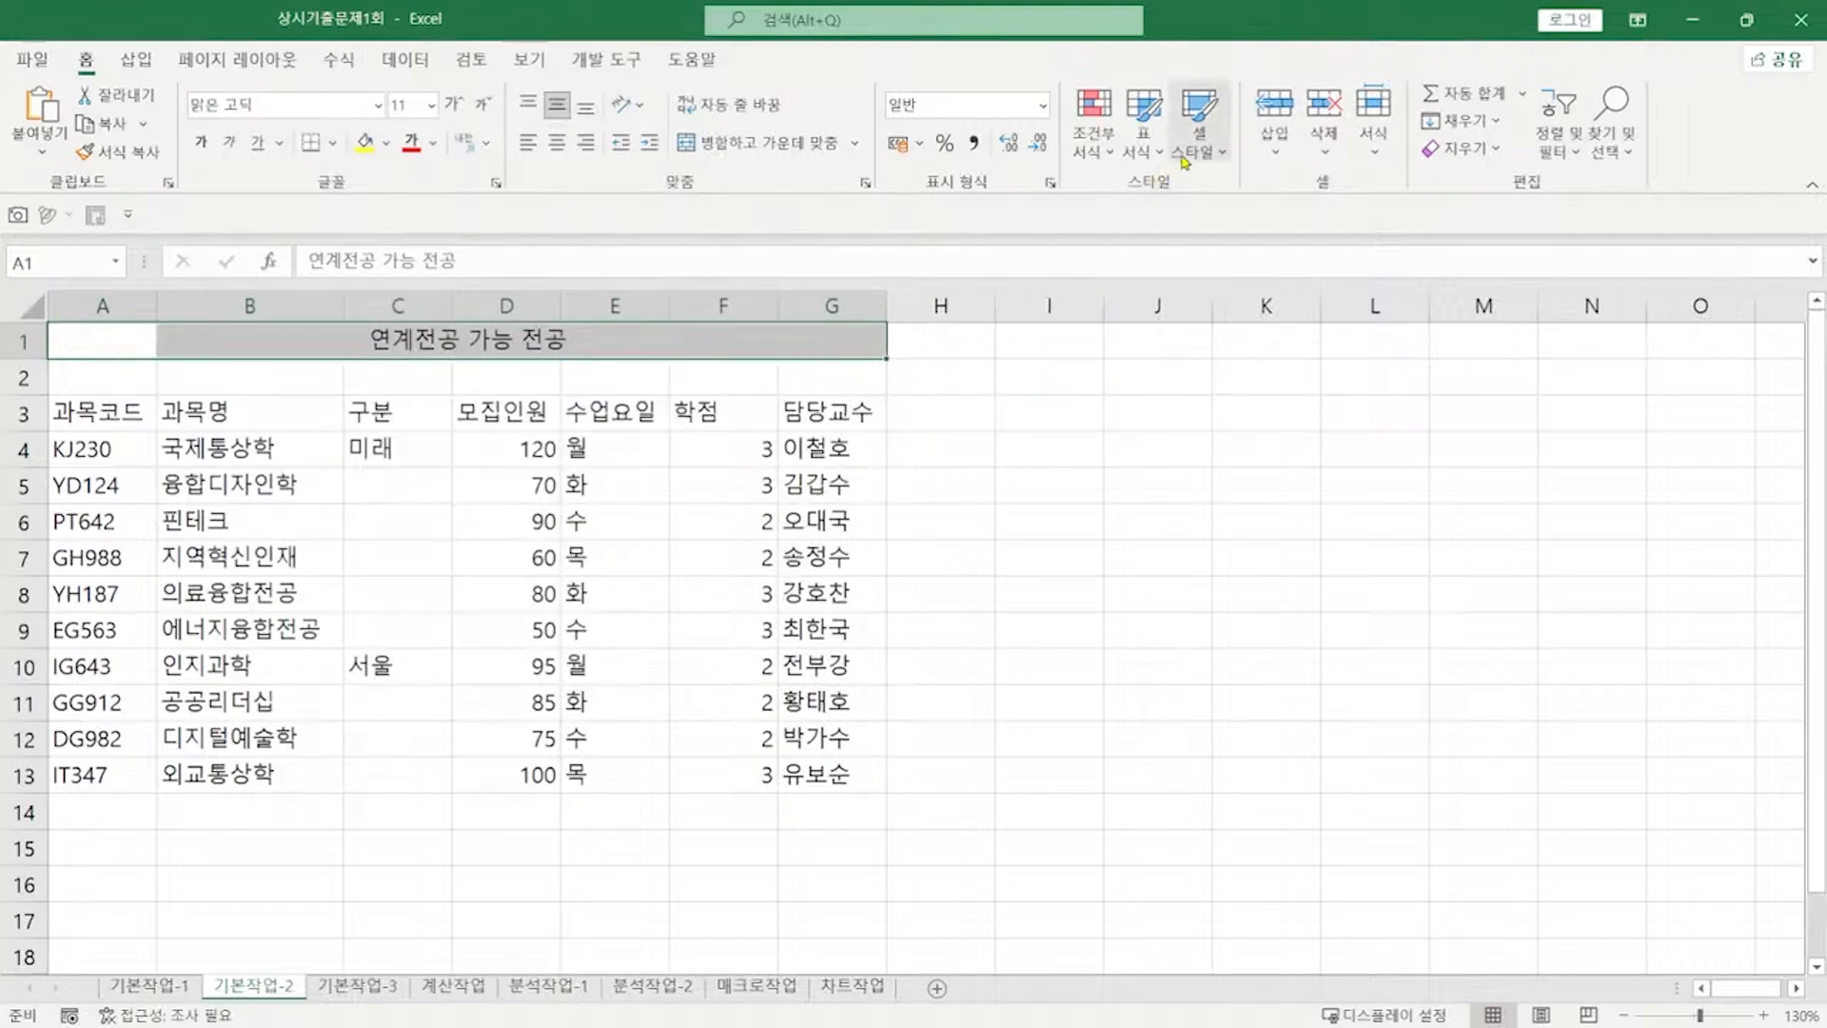
pyautogui.click(1199, 128)
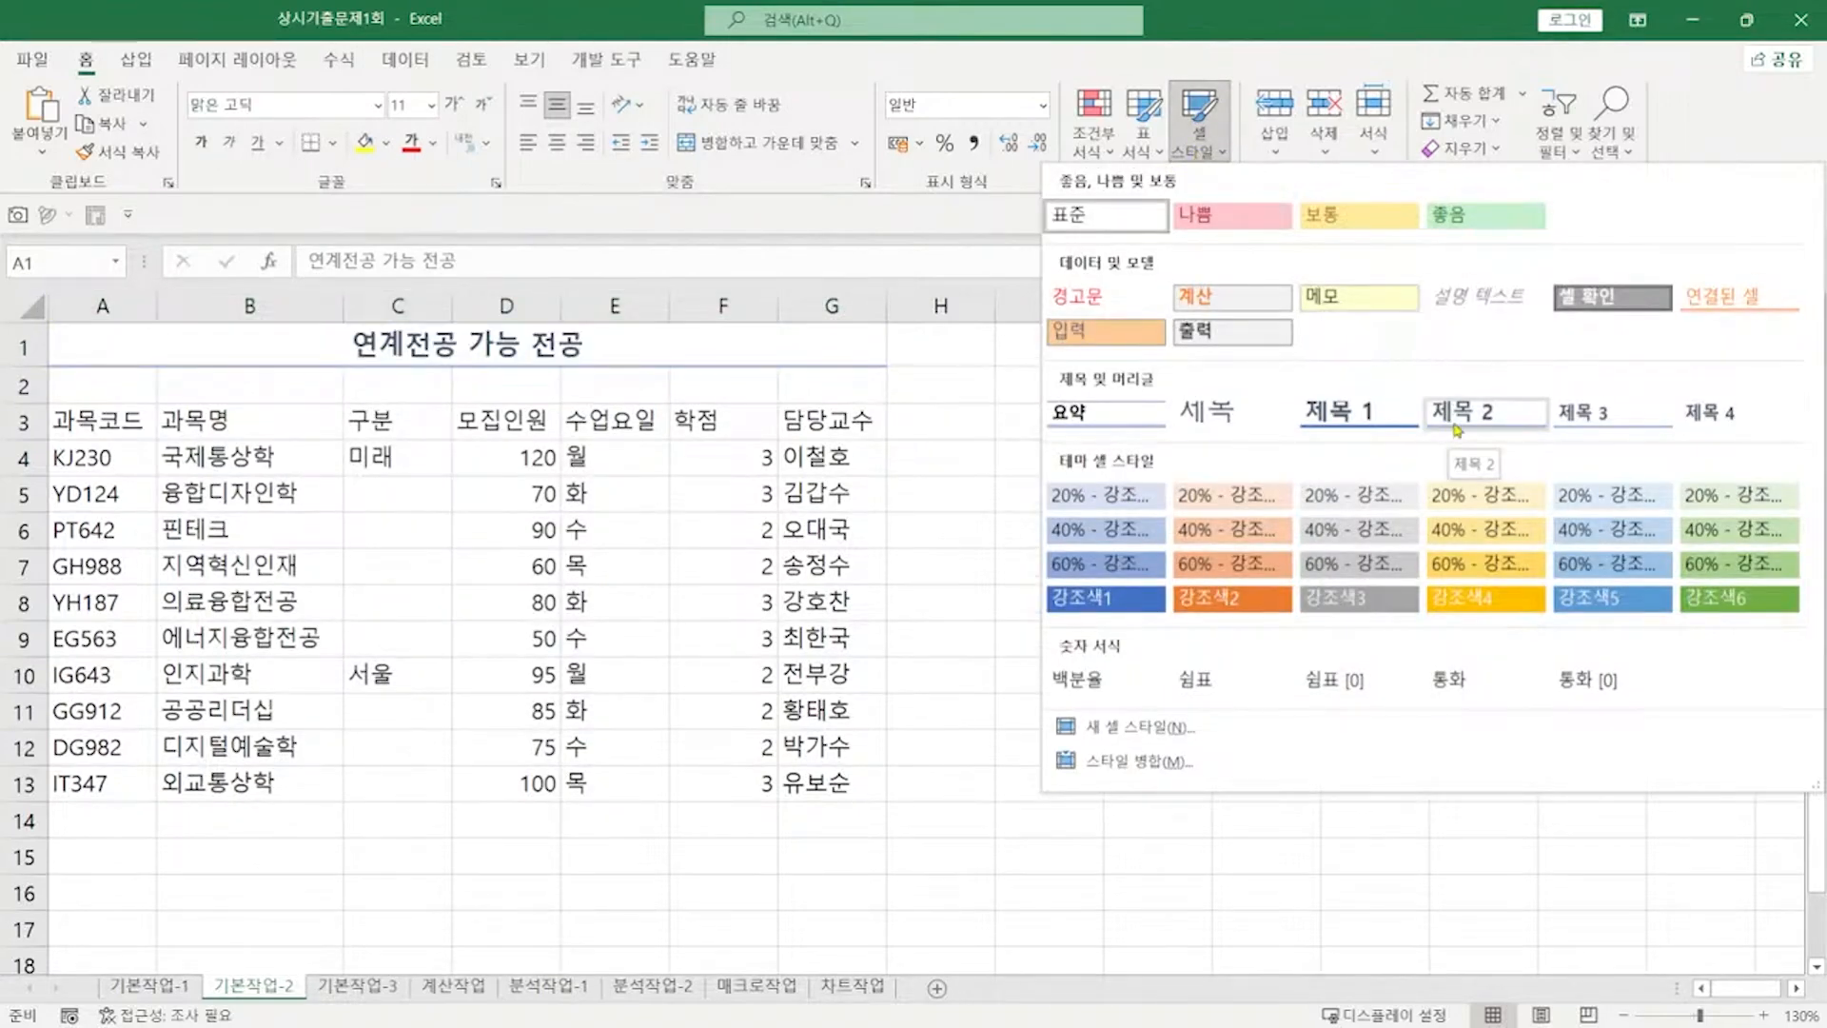
pyautogui.click(1454, 419)
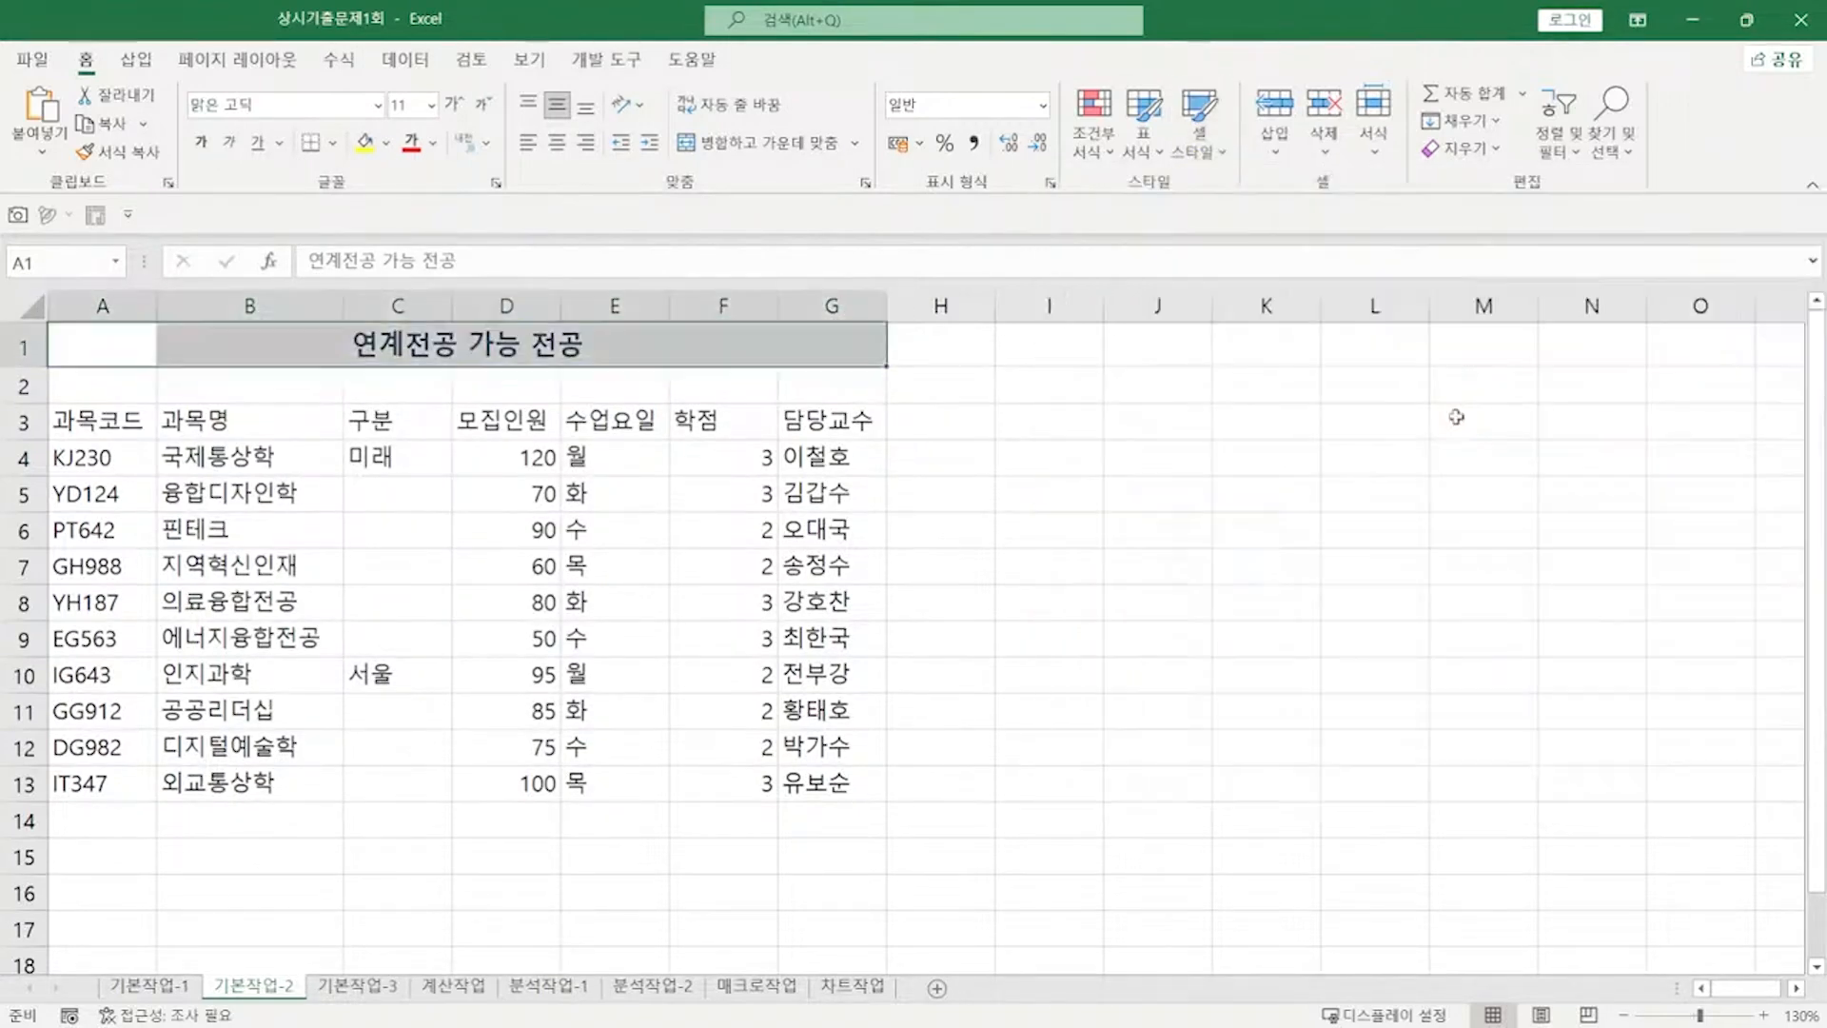
# Step: Set the height of row 1 to 27
pyautogui.click(27, 346)
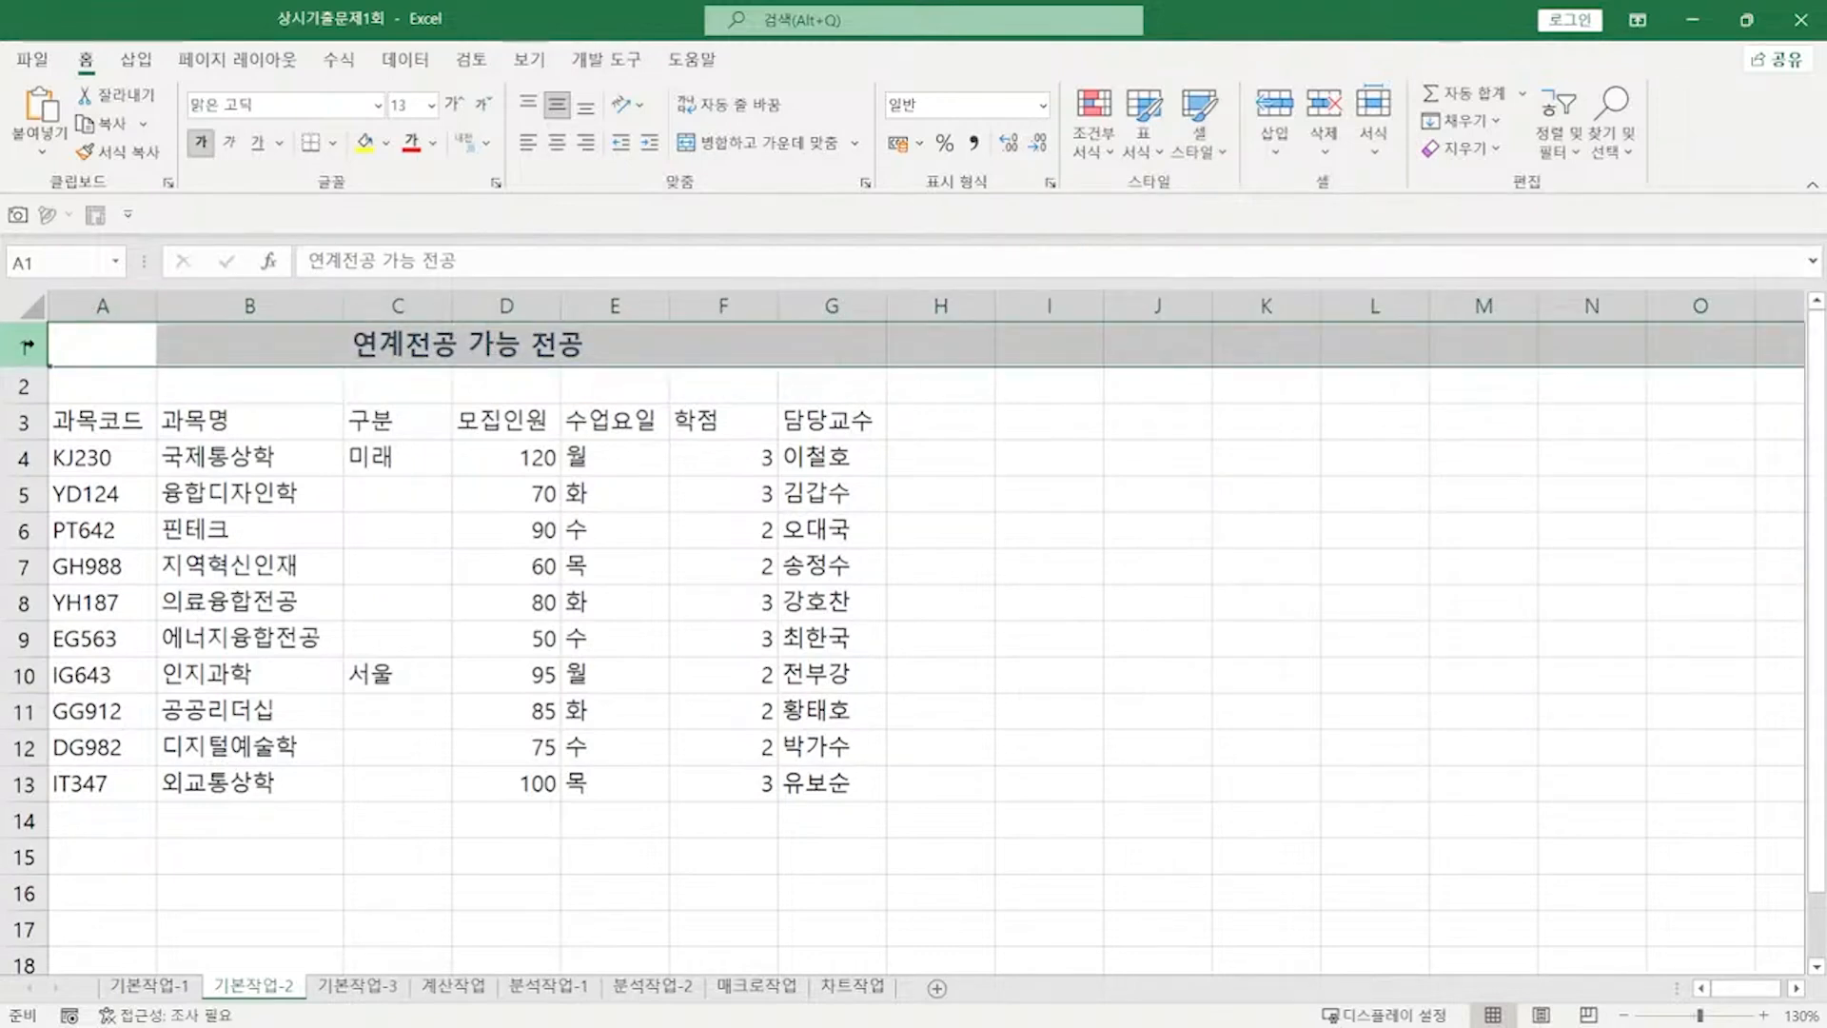
pyautogui.rightClick(26, 347)
pyautogui.click(152, 687)
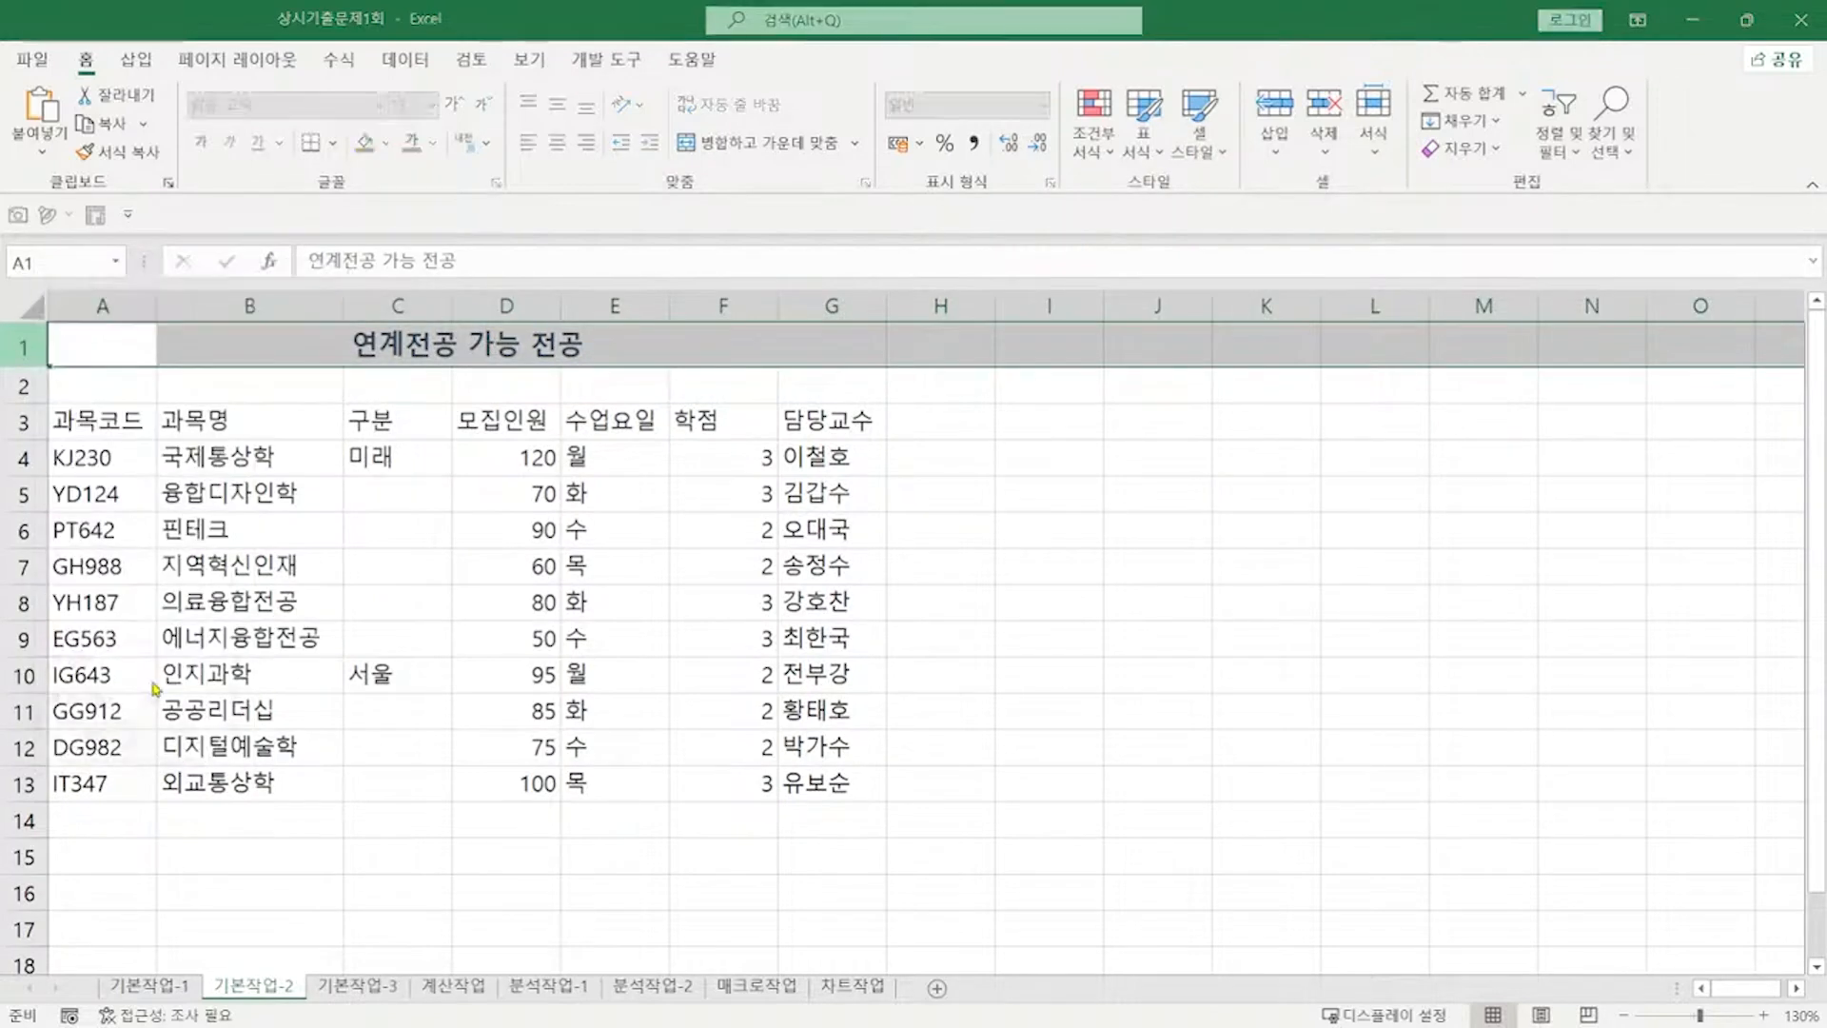
pyautogui.write('27')
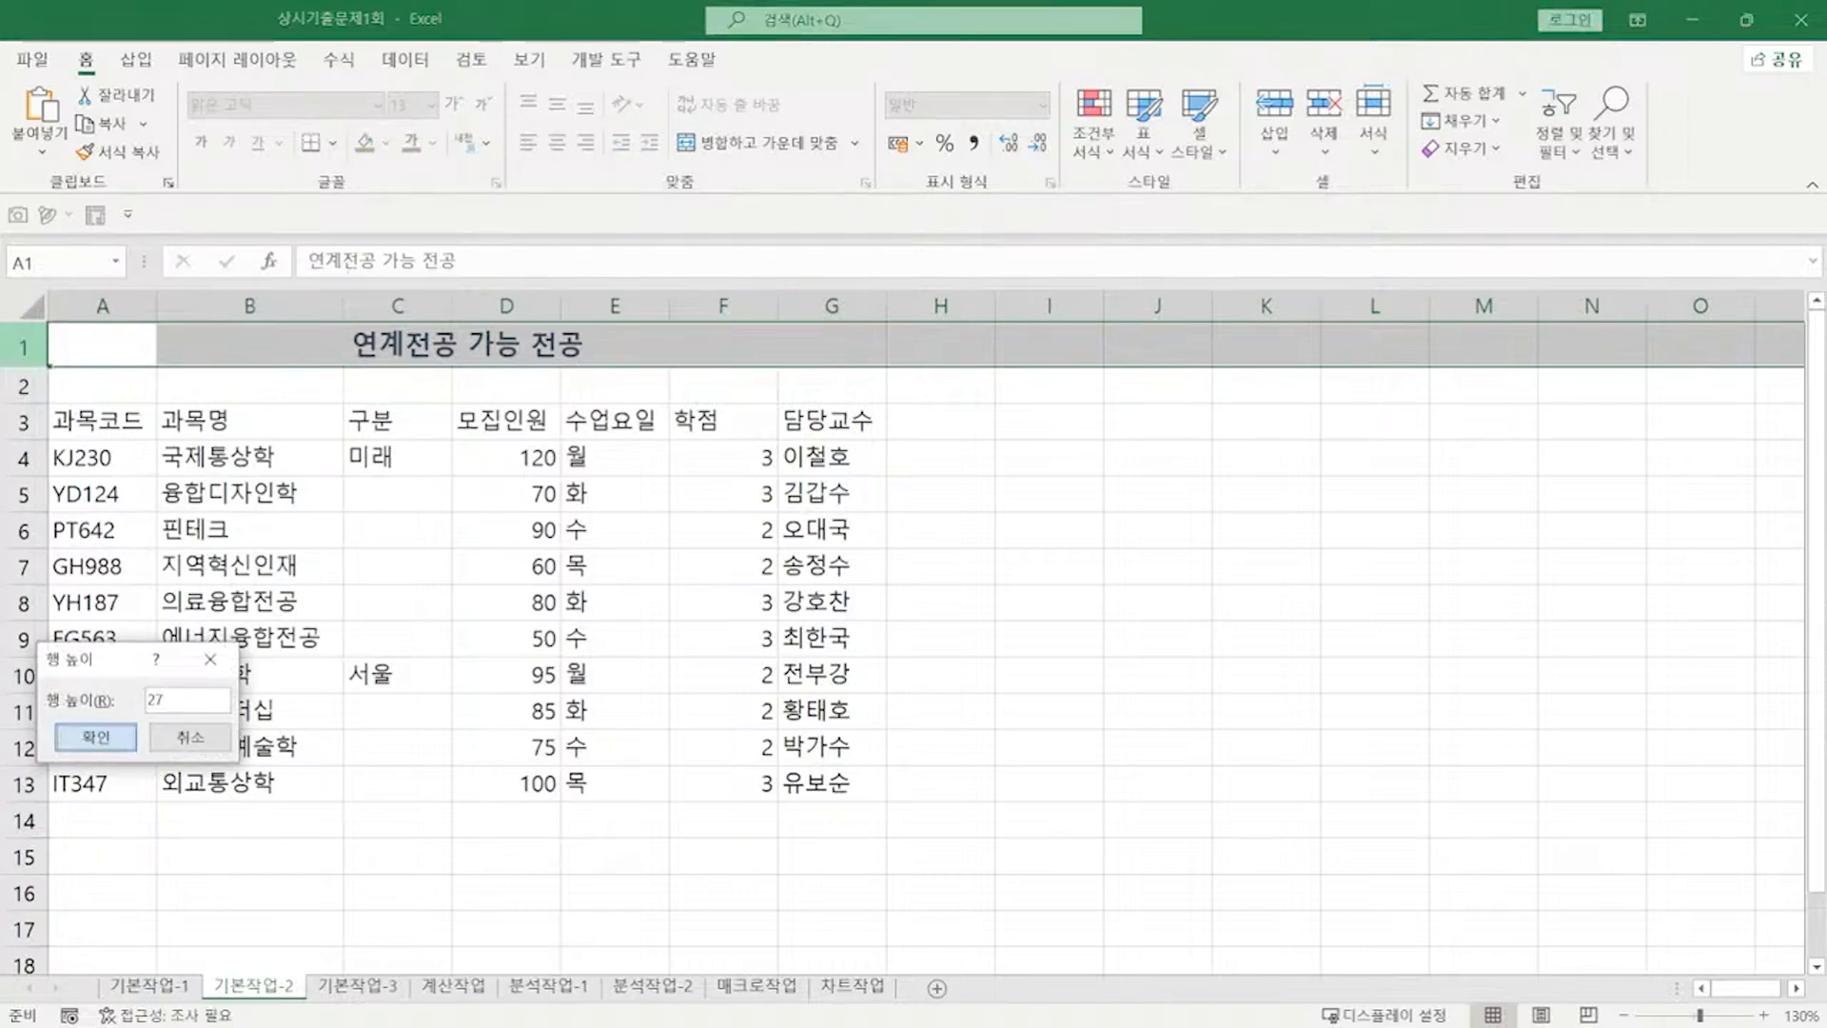
pyautogui.press('Return')
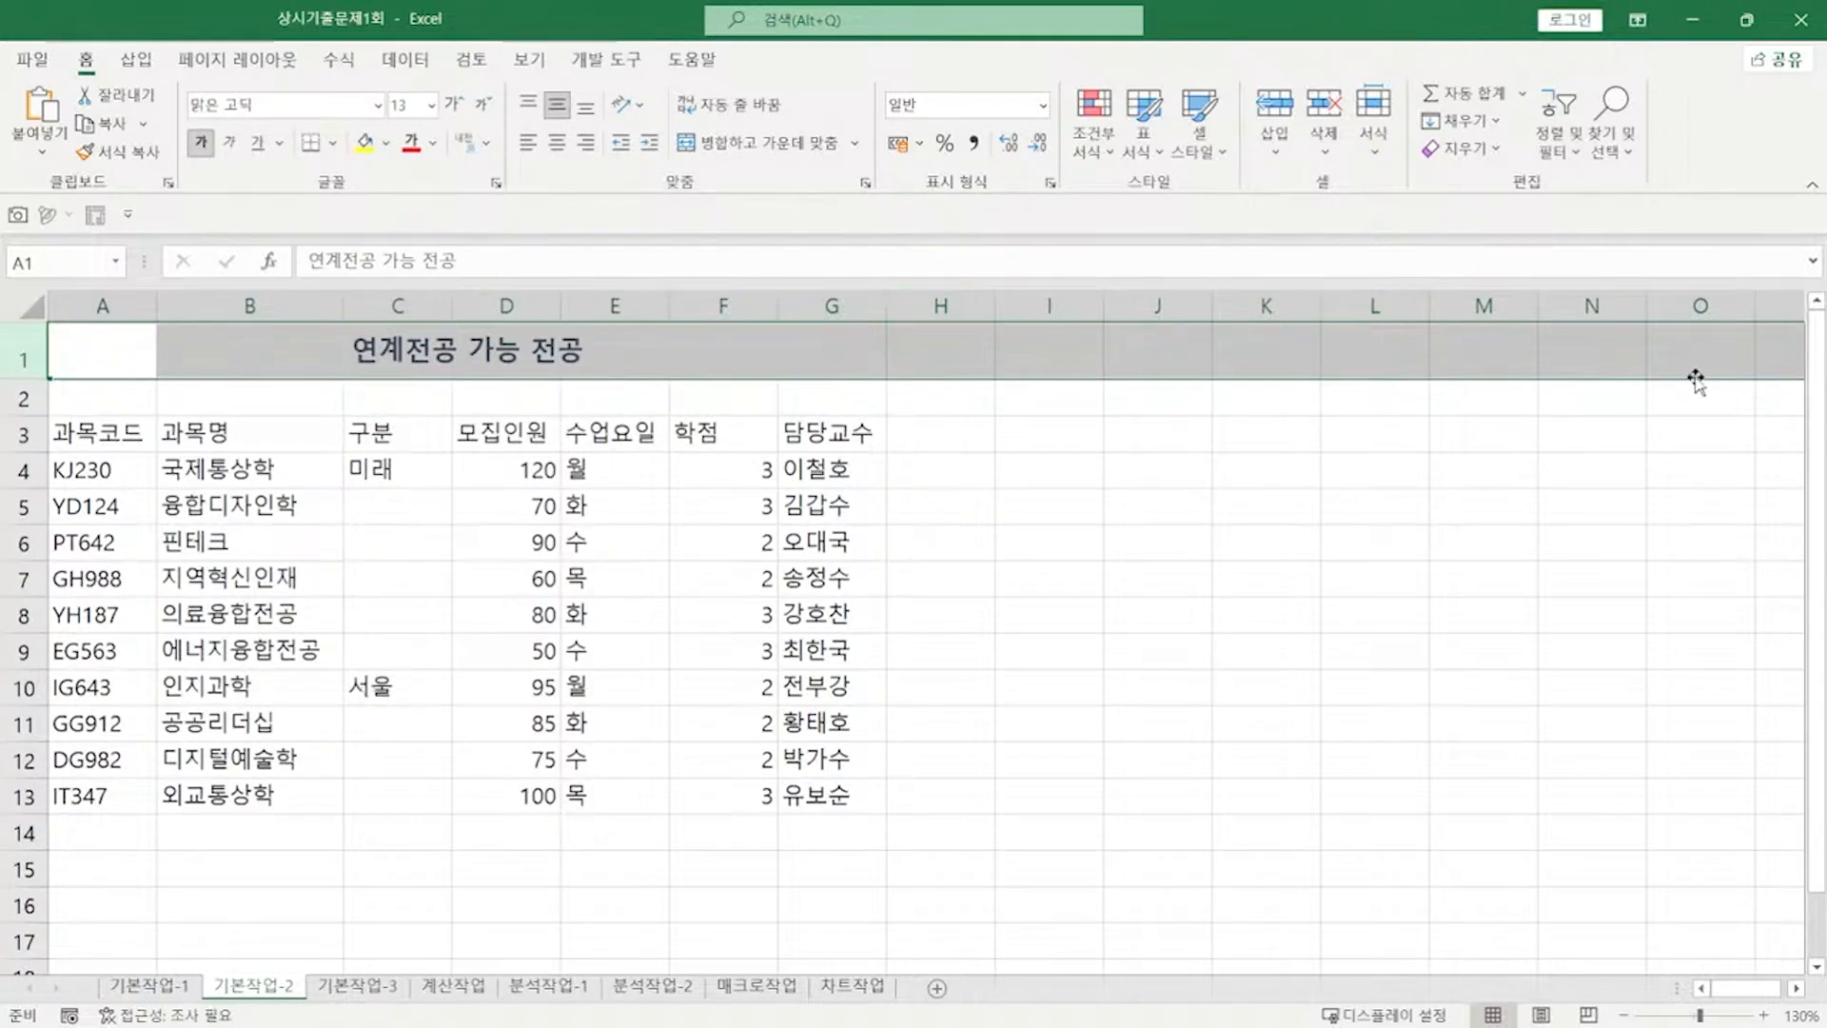
pyautogui.hotkey('alt', 'Tab')
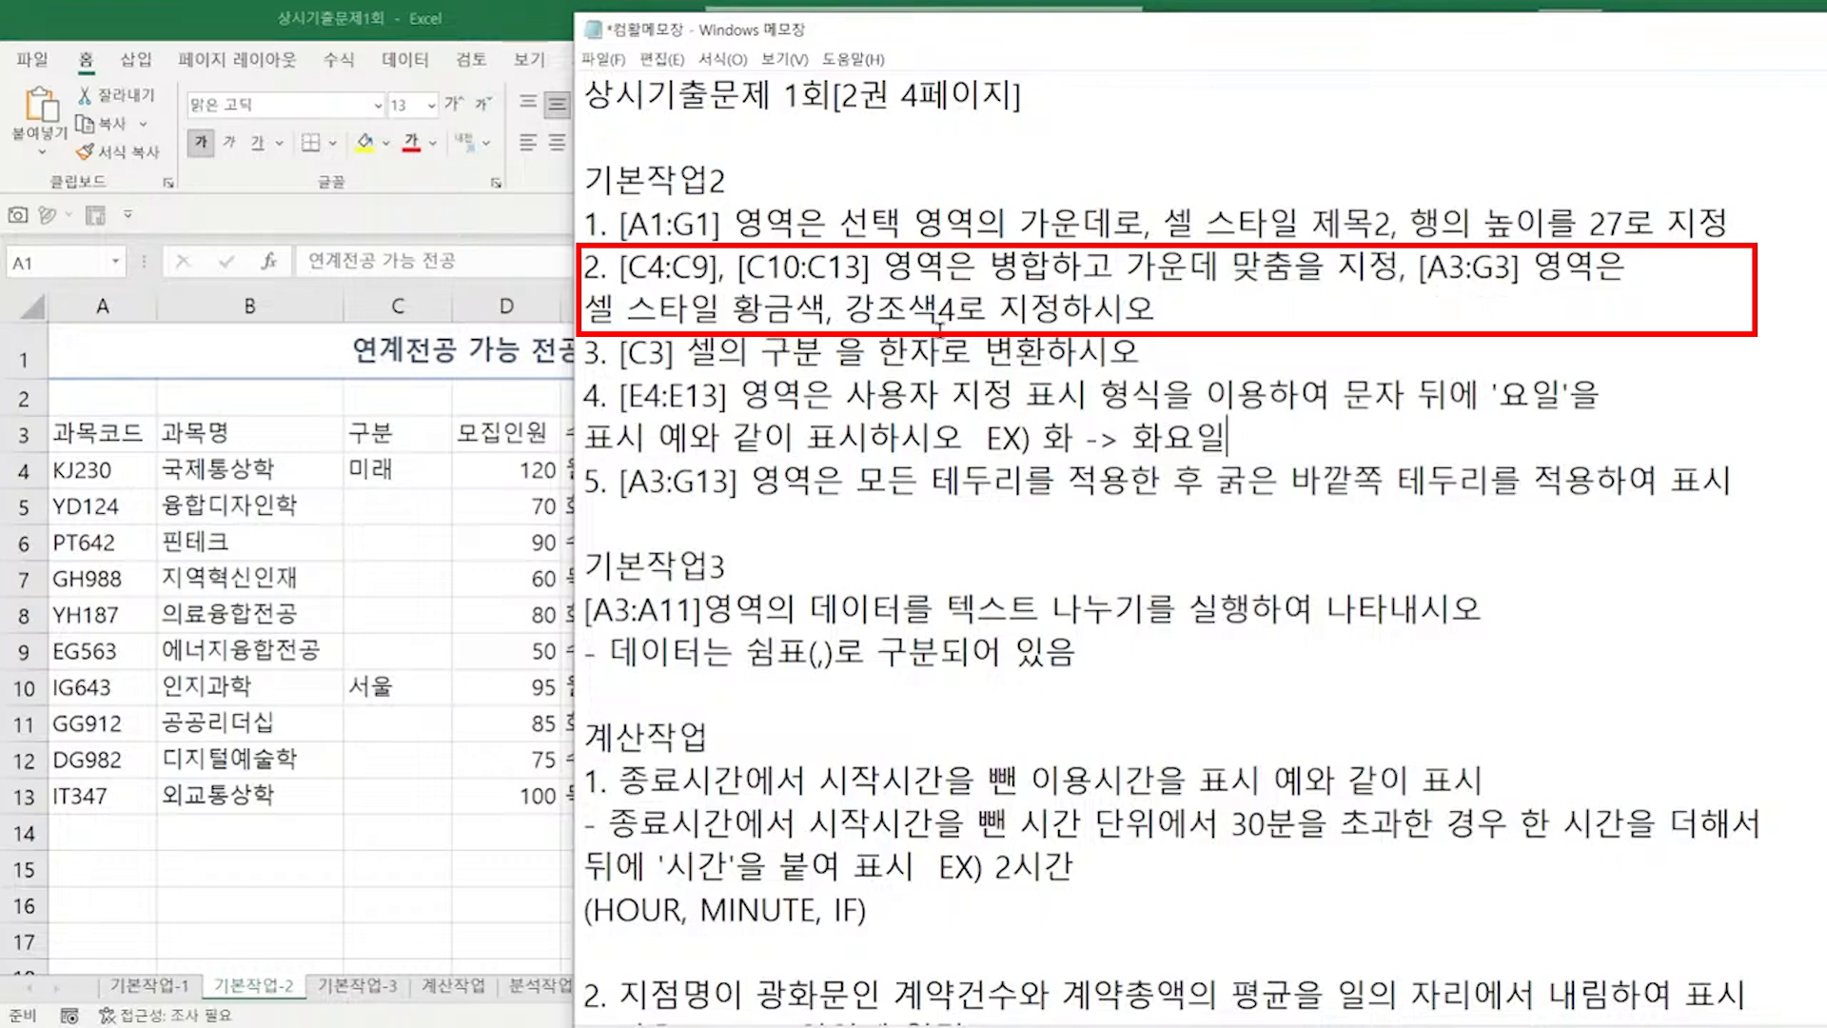
# Step: Merge and centre C4:C9 and C10:C13 together
pyautogui.click(390, 471)
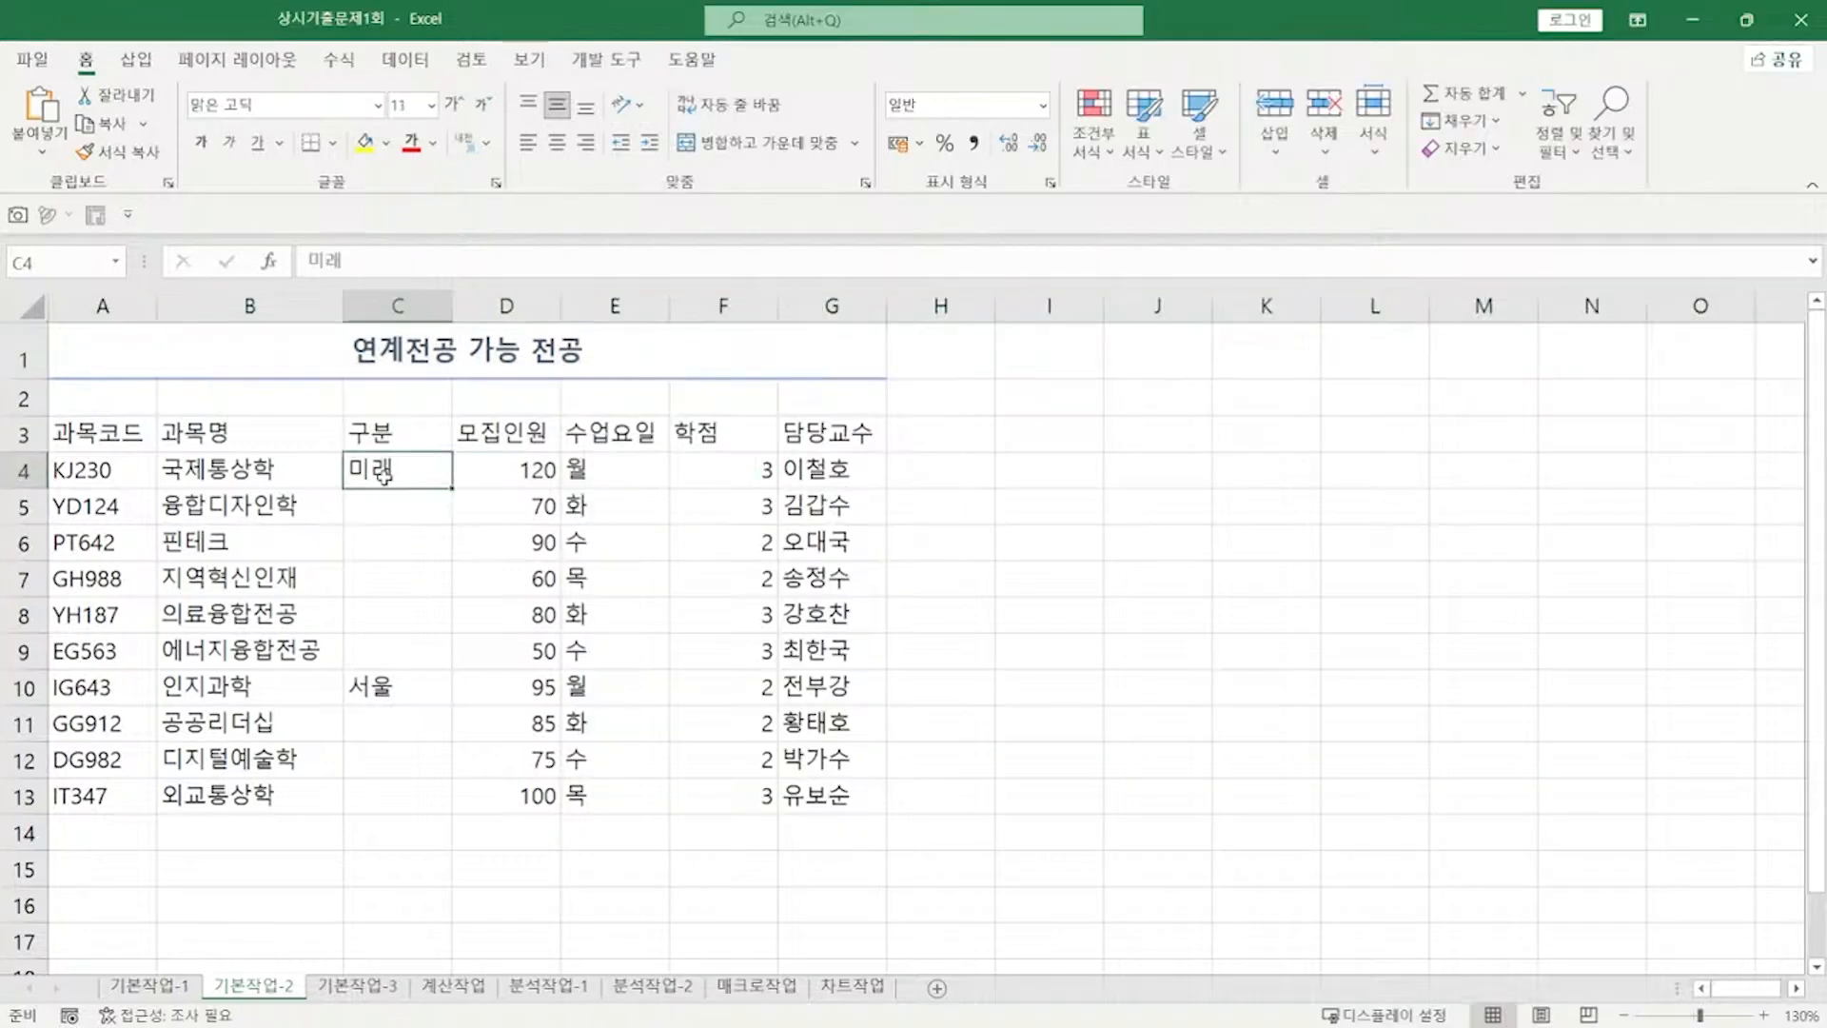
pyautogui.moveTo(386, 471); pyautogui.dragTo(375, 636)
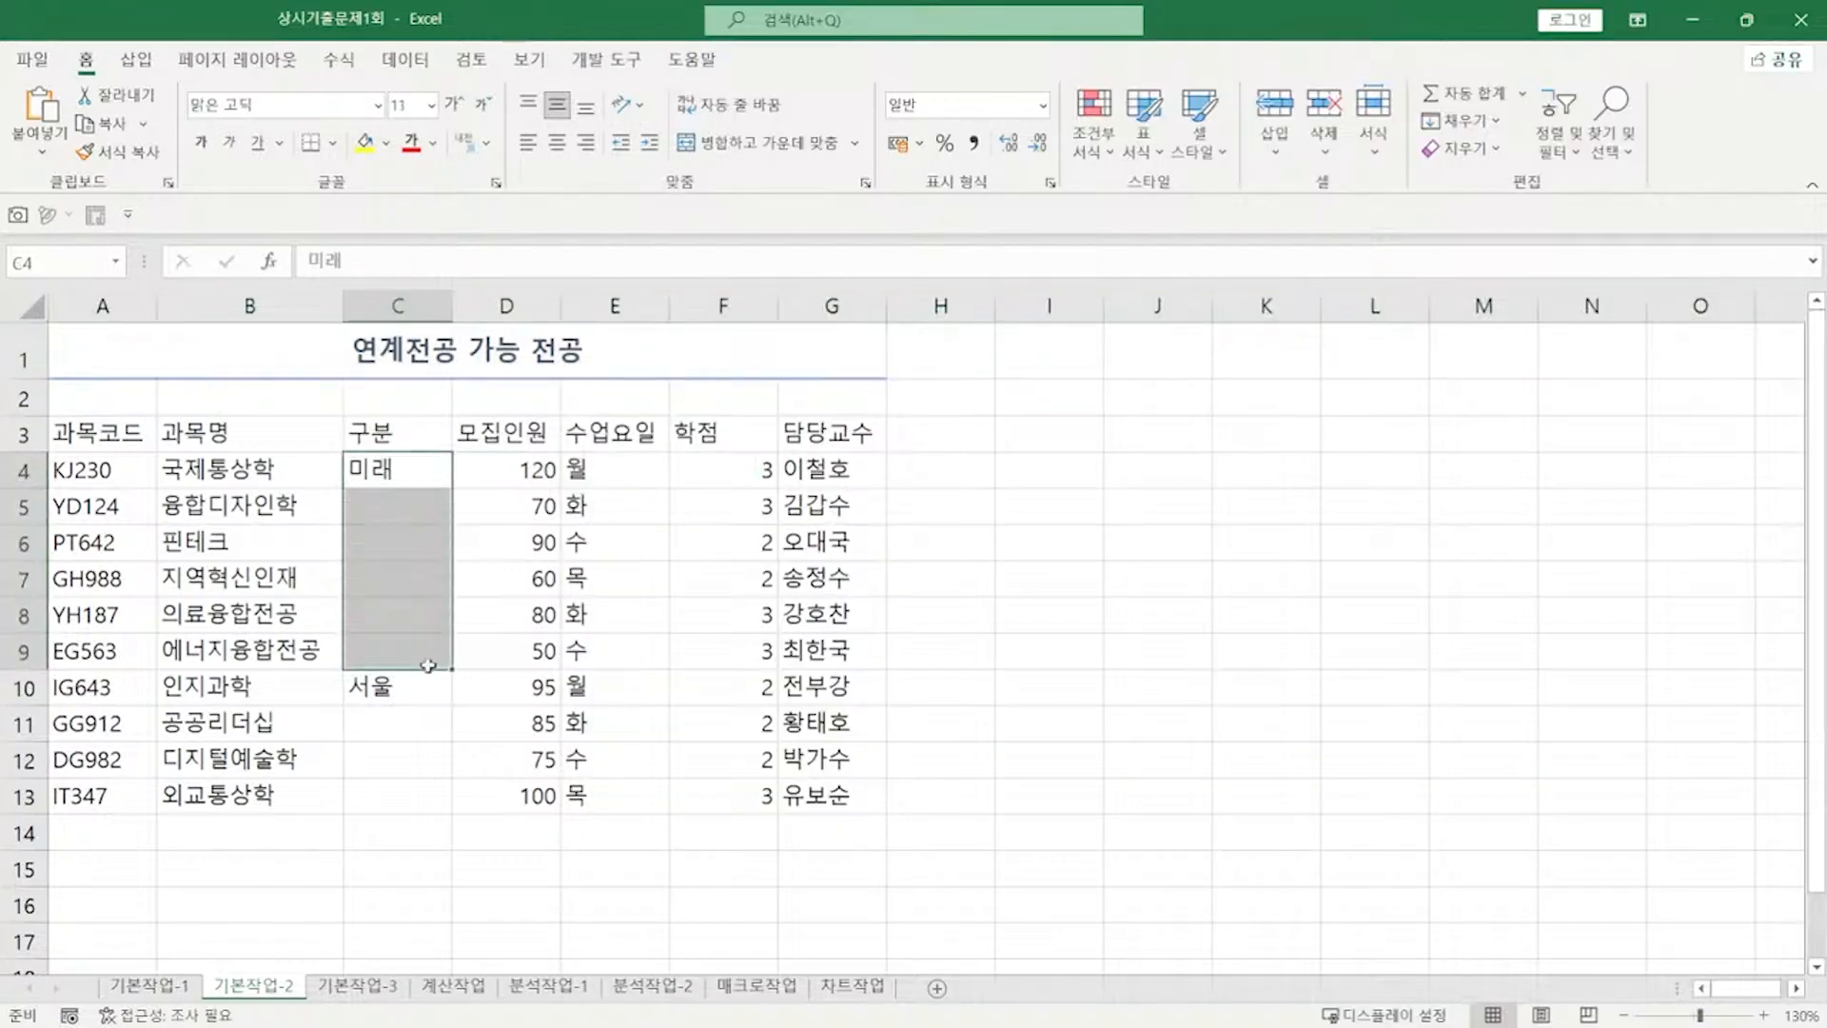
pyautogui.keyDown('ctrl'); pyautogui.moveTo(404, 686); pyautogui.dragTo(396, 795); pyautogui.keyUp('ctrl')
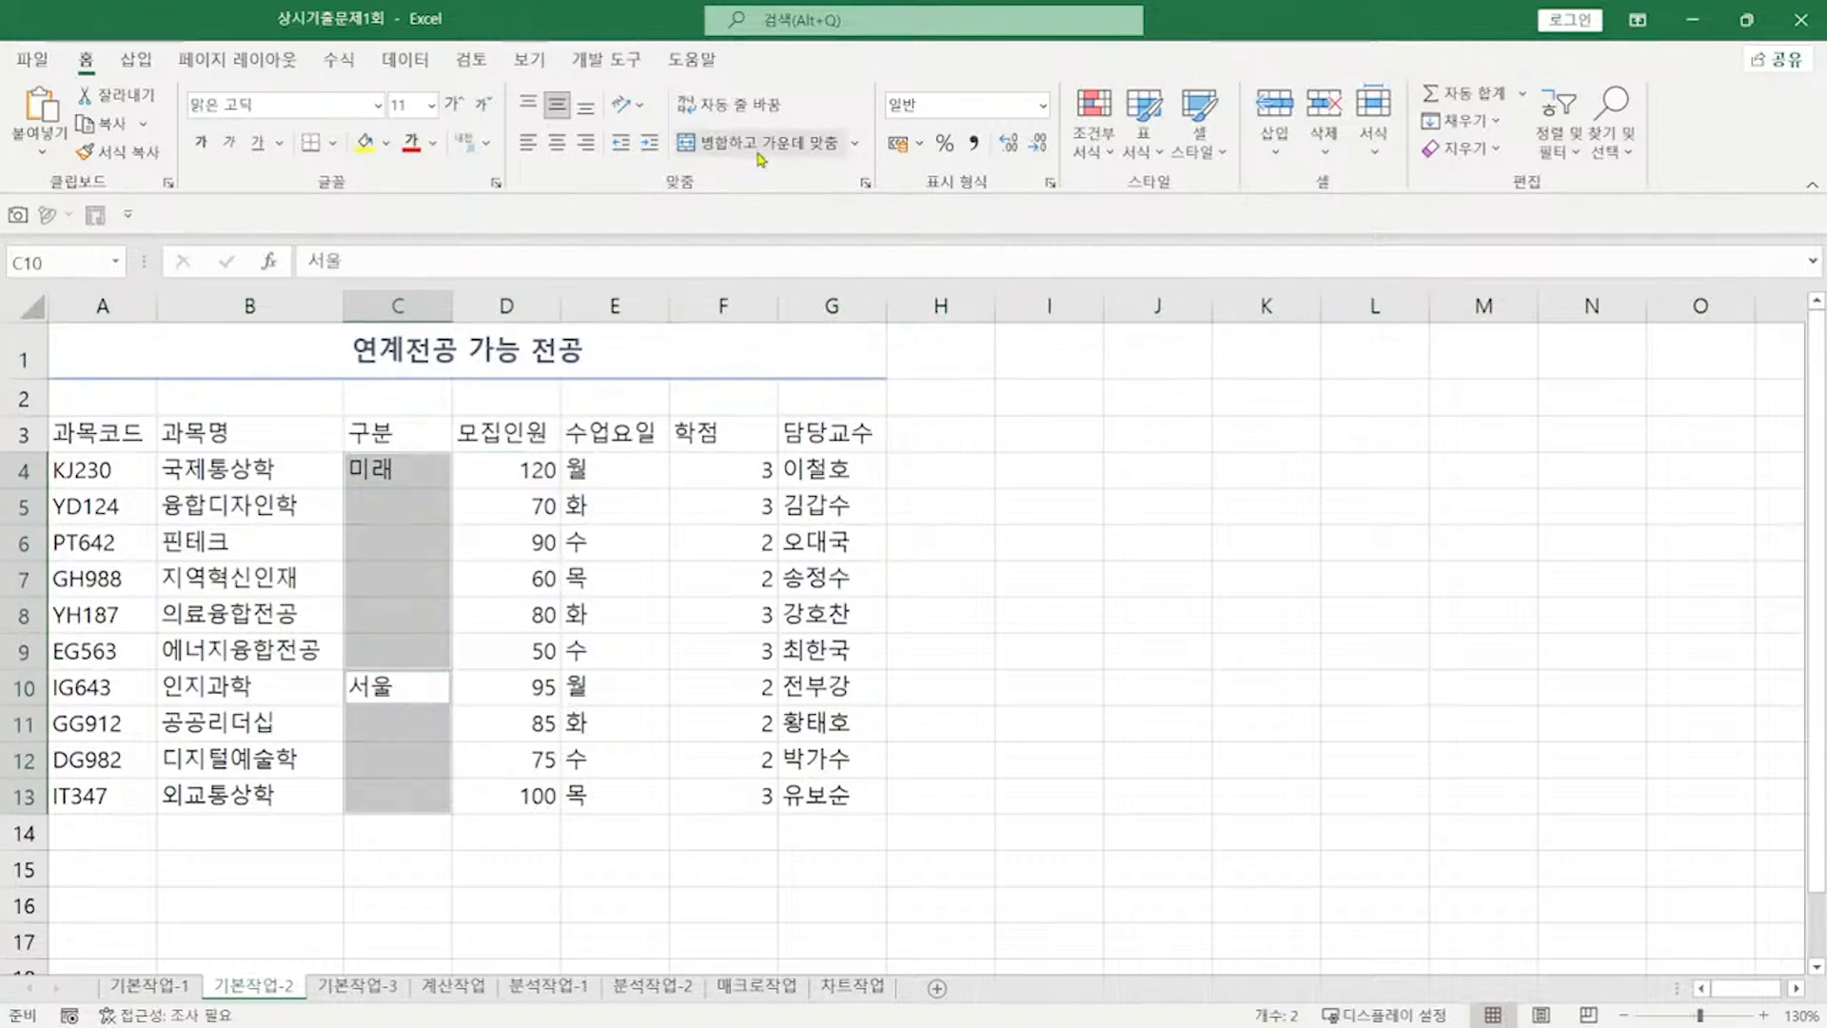
pyautogui.click(759, 152)
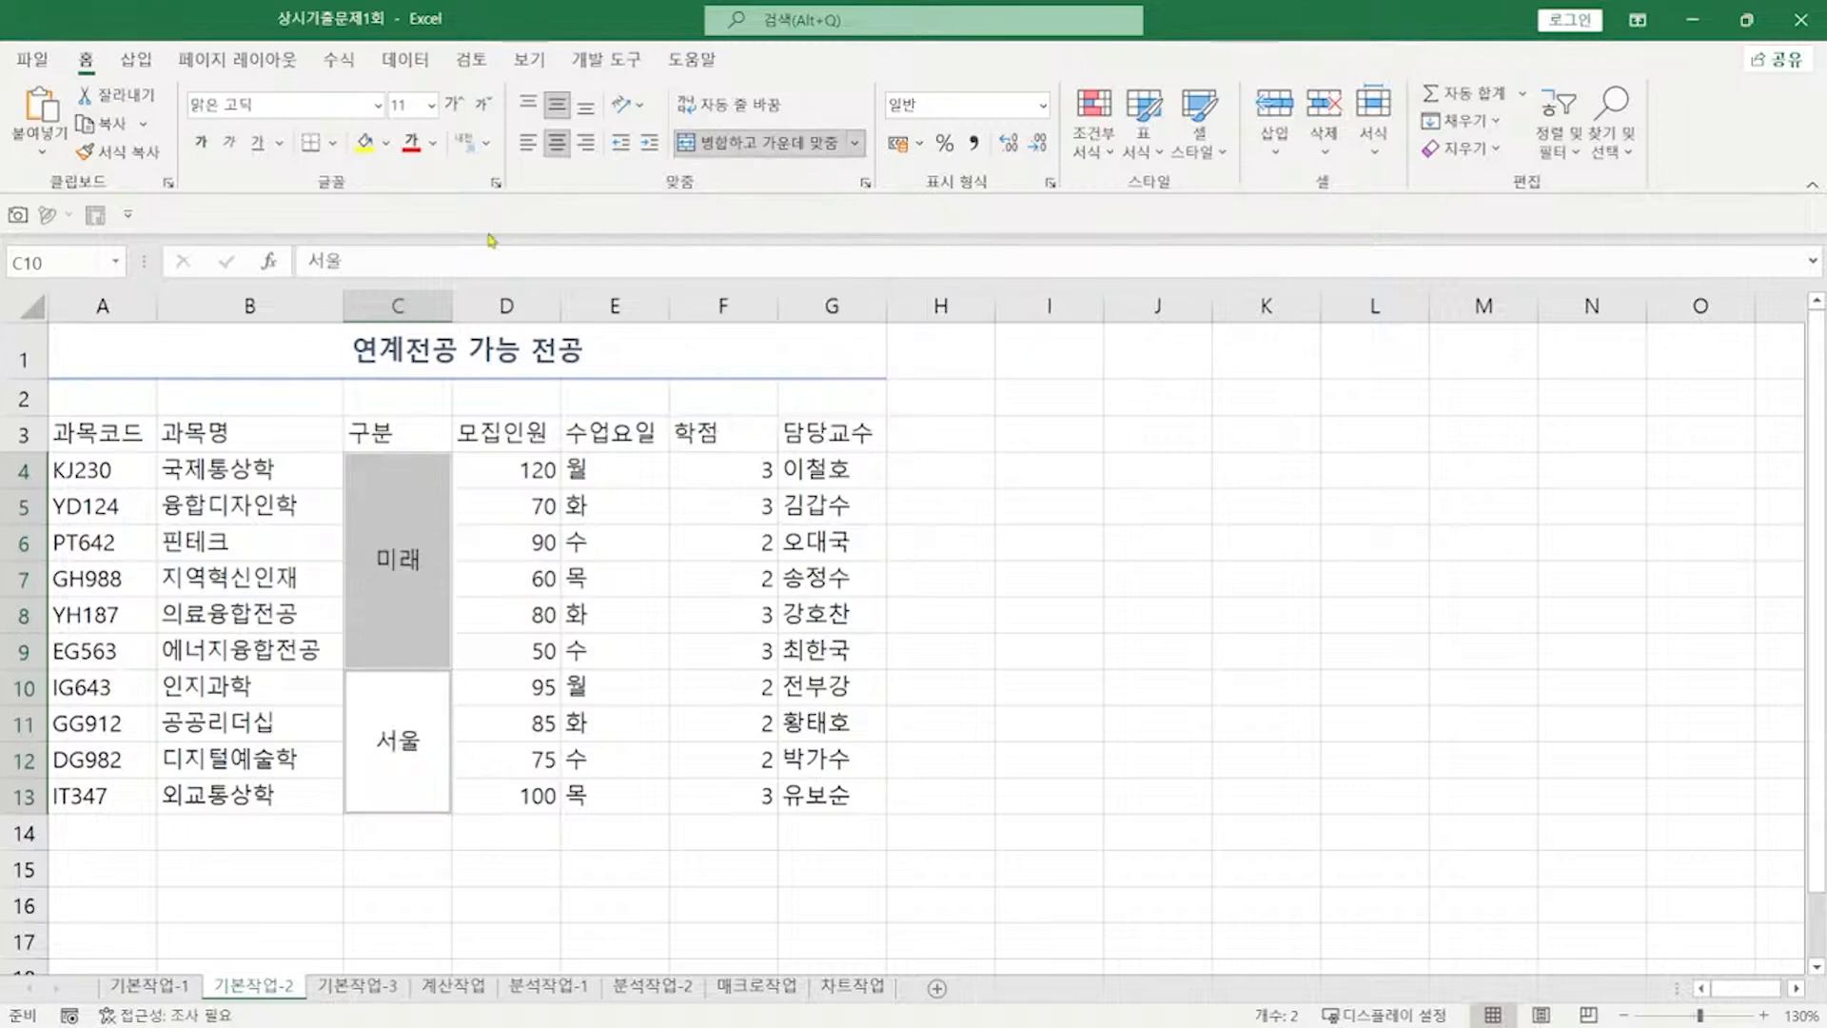
# Step: Apply the 강조색4 cell style to the header row A3:G3
pyautogui.moveTo(98, 438); pyautogui.dragTo(825, 431)
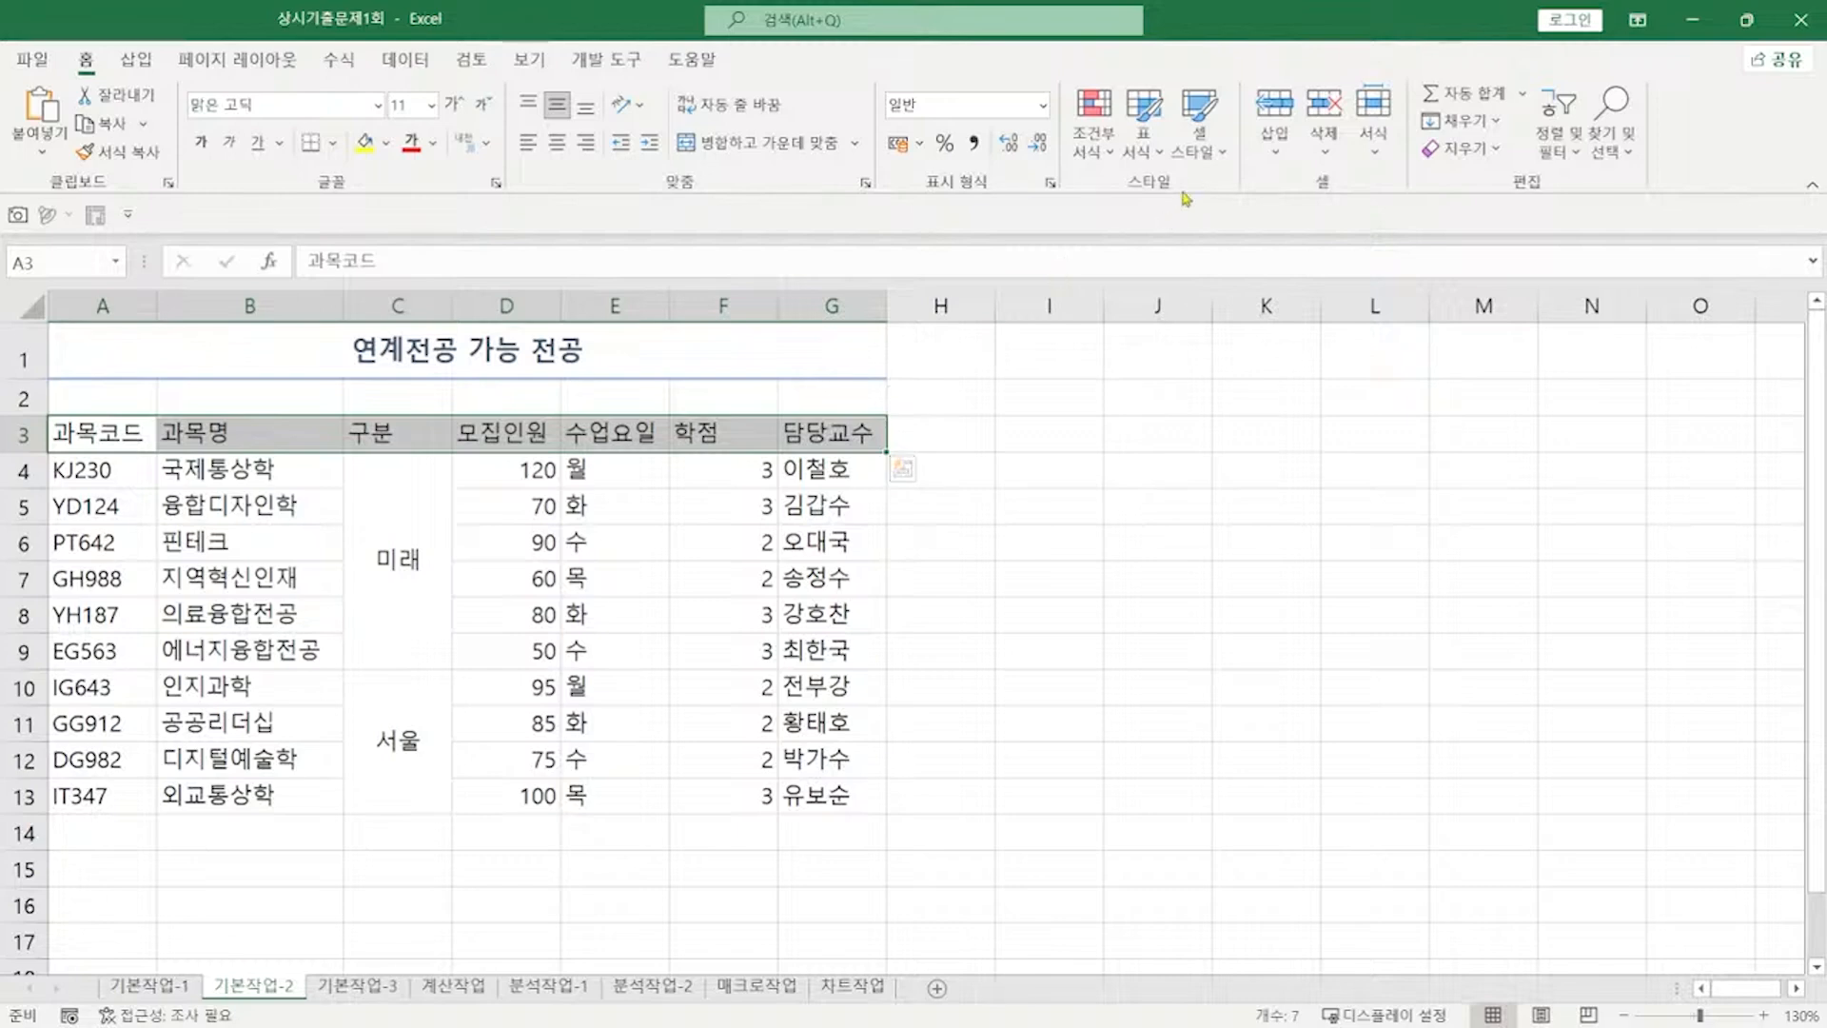
pyautogui.click(1203, 158)
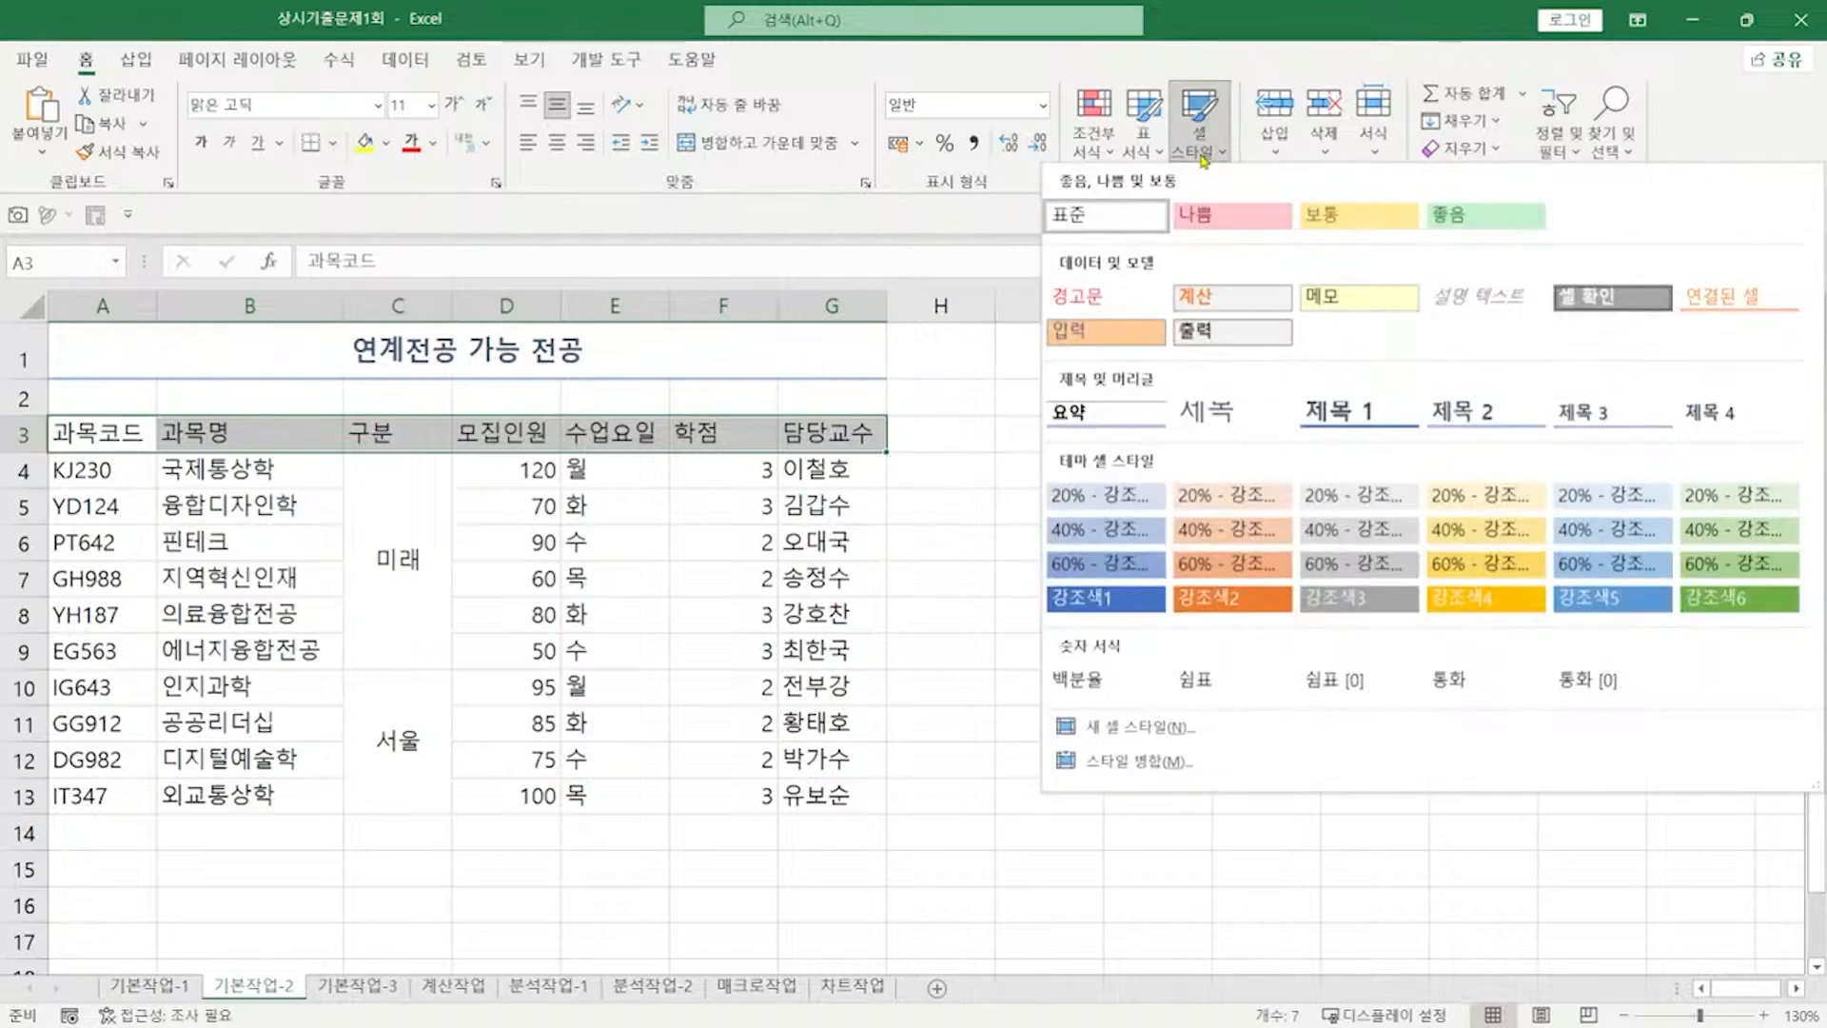
pyautogui.click(1475, 600)
pyautogui.hotkey('alt', 'Tab')
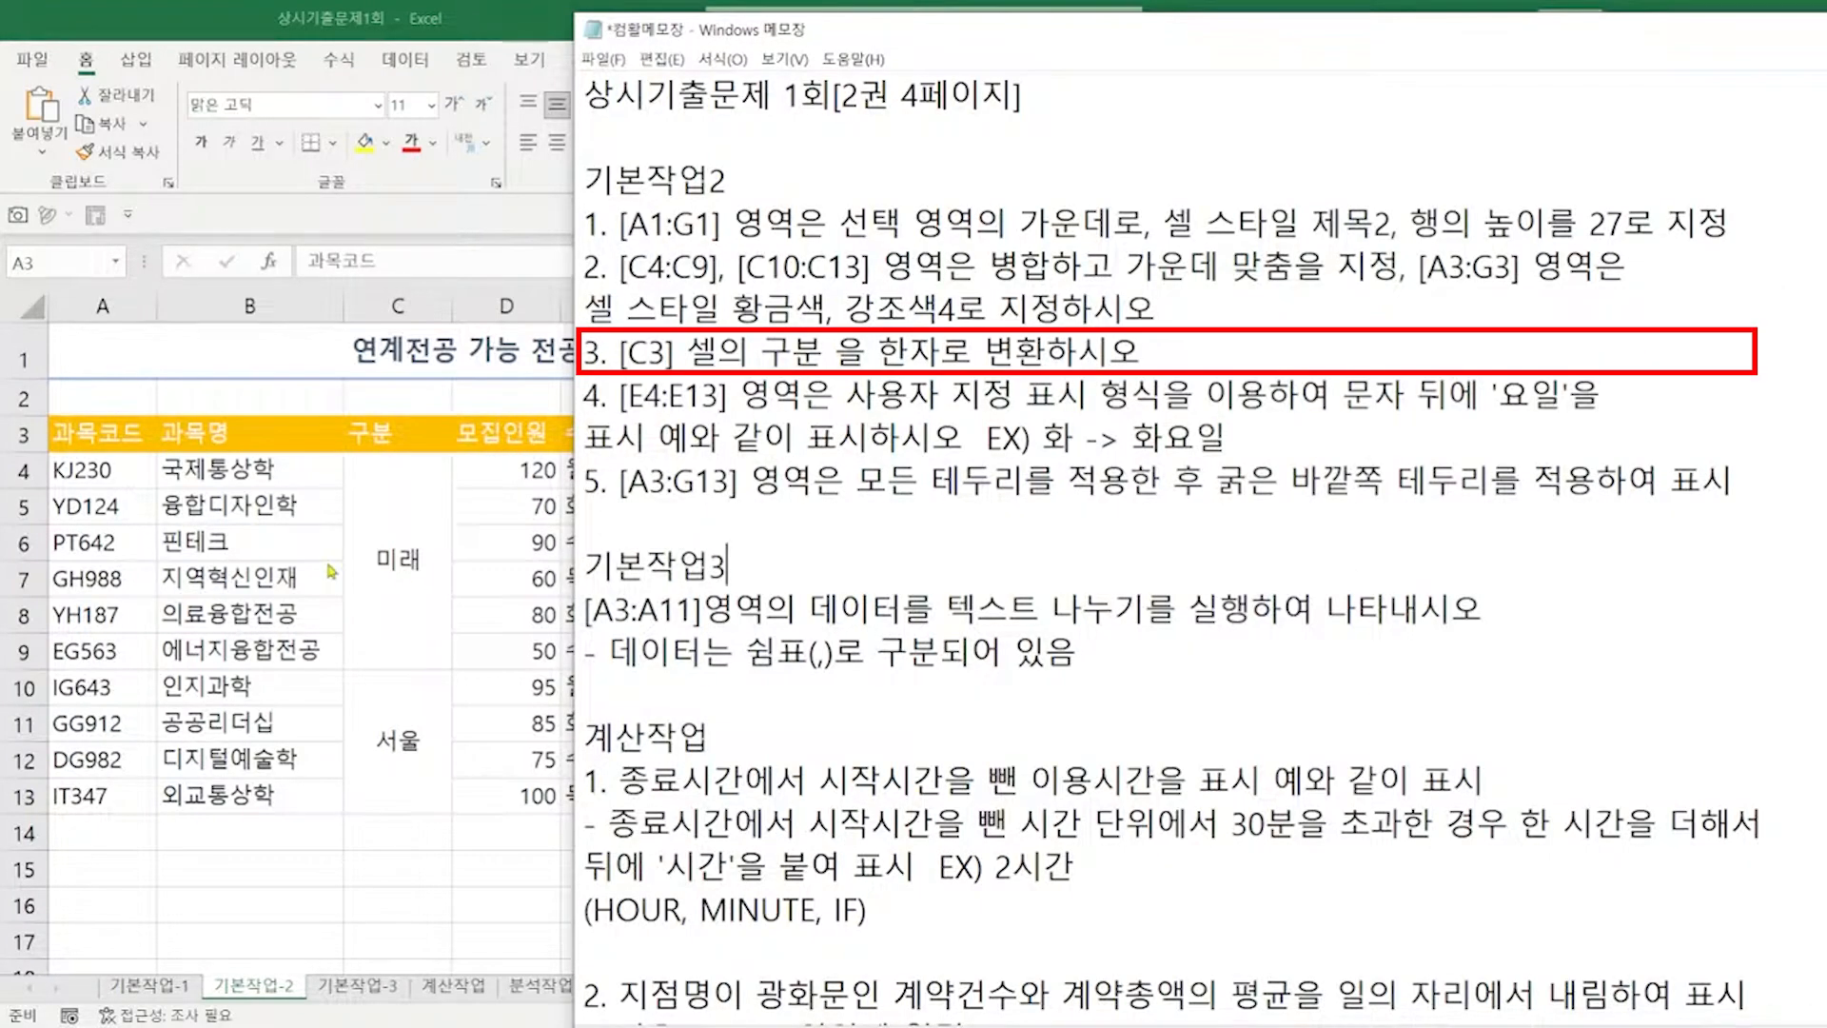
# Step: Change the C3 header text 구분 to the hanja 區分
pyautogui.click(401, 442)
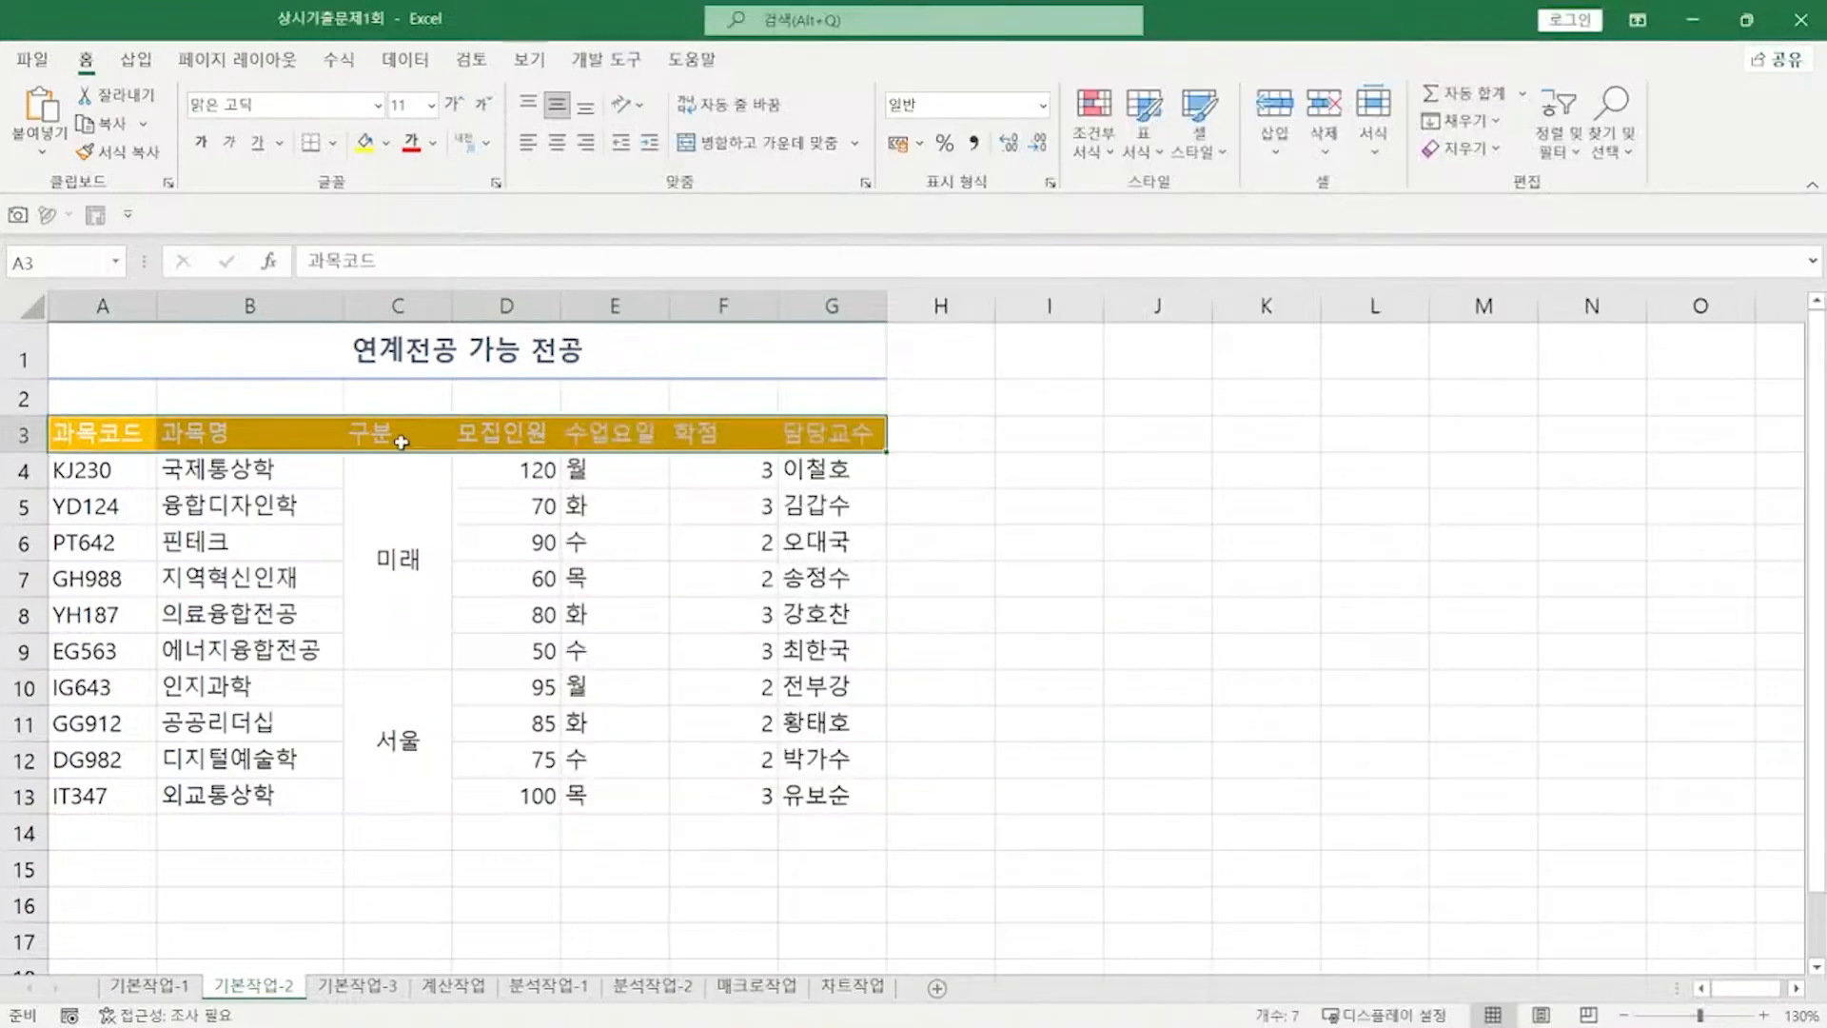
pyautogui.click(366, 267)
pyautogui.press('Hangul_Hanja')
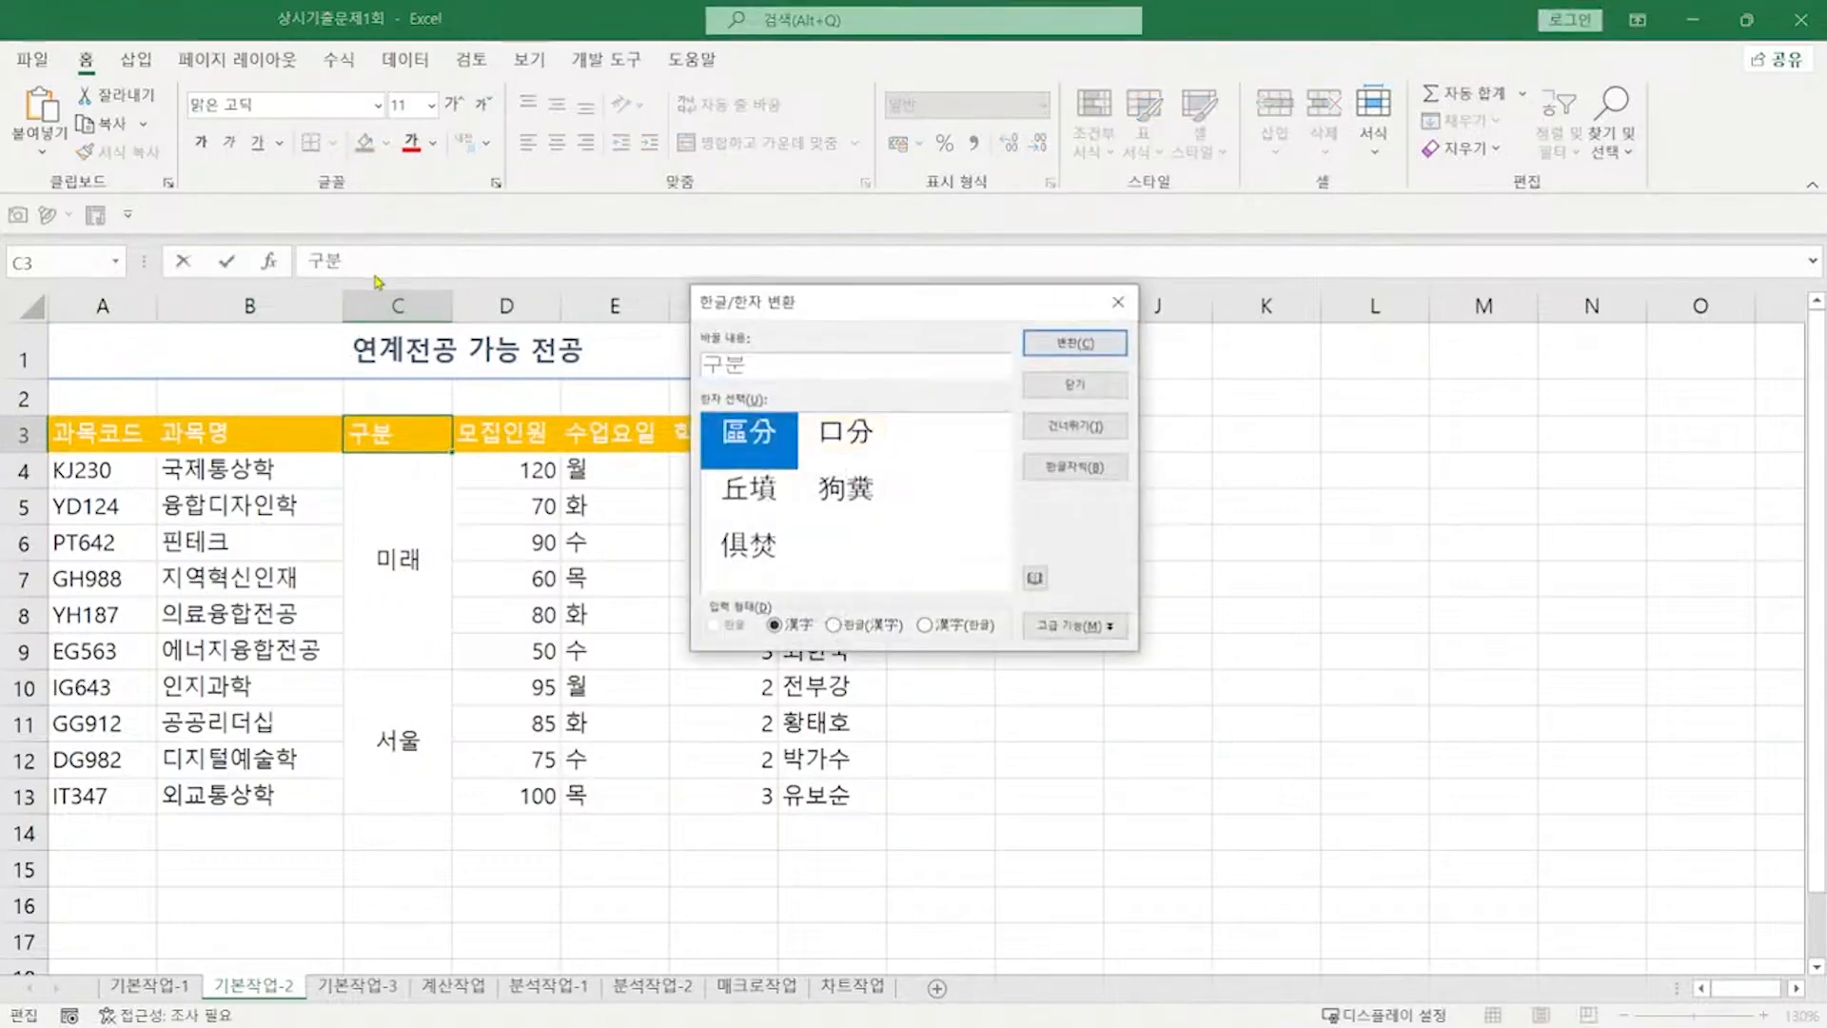
pyautogui.click(1059, 348)
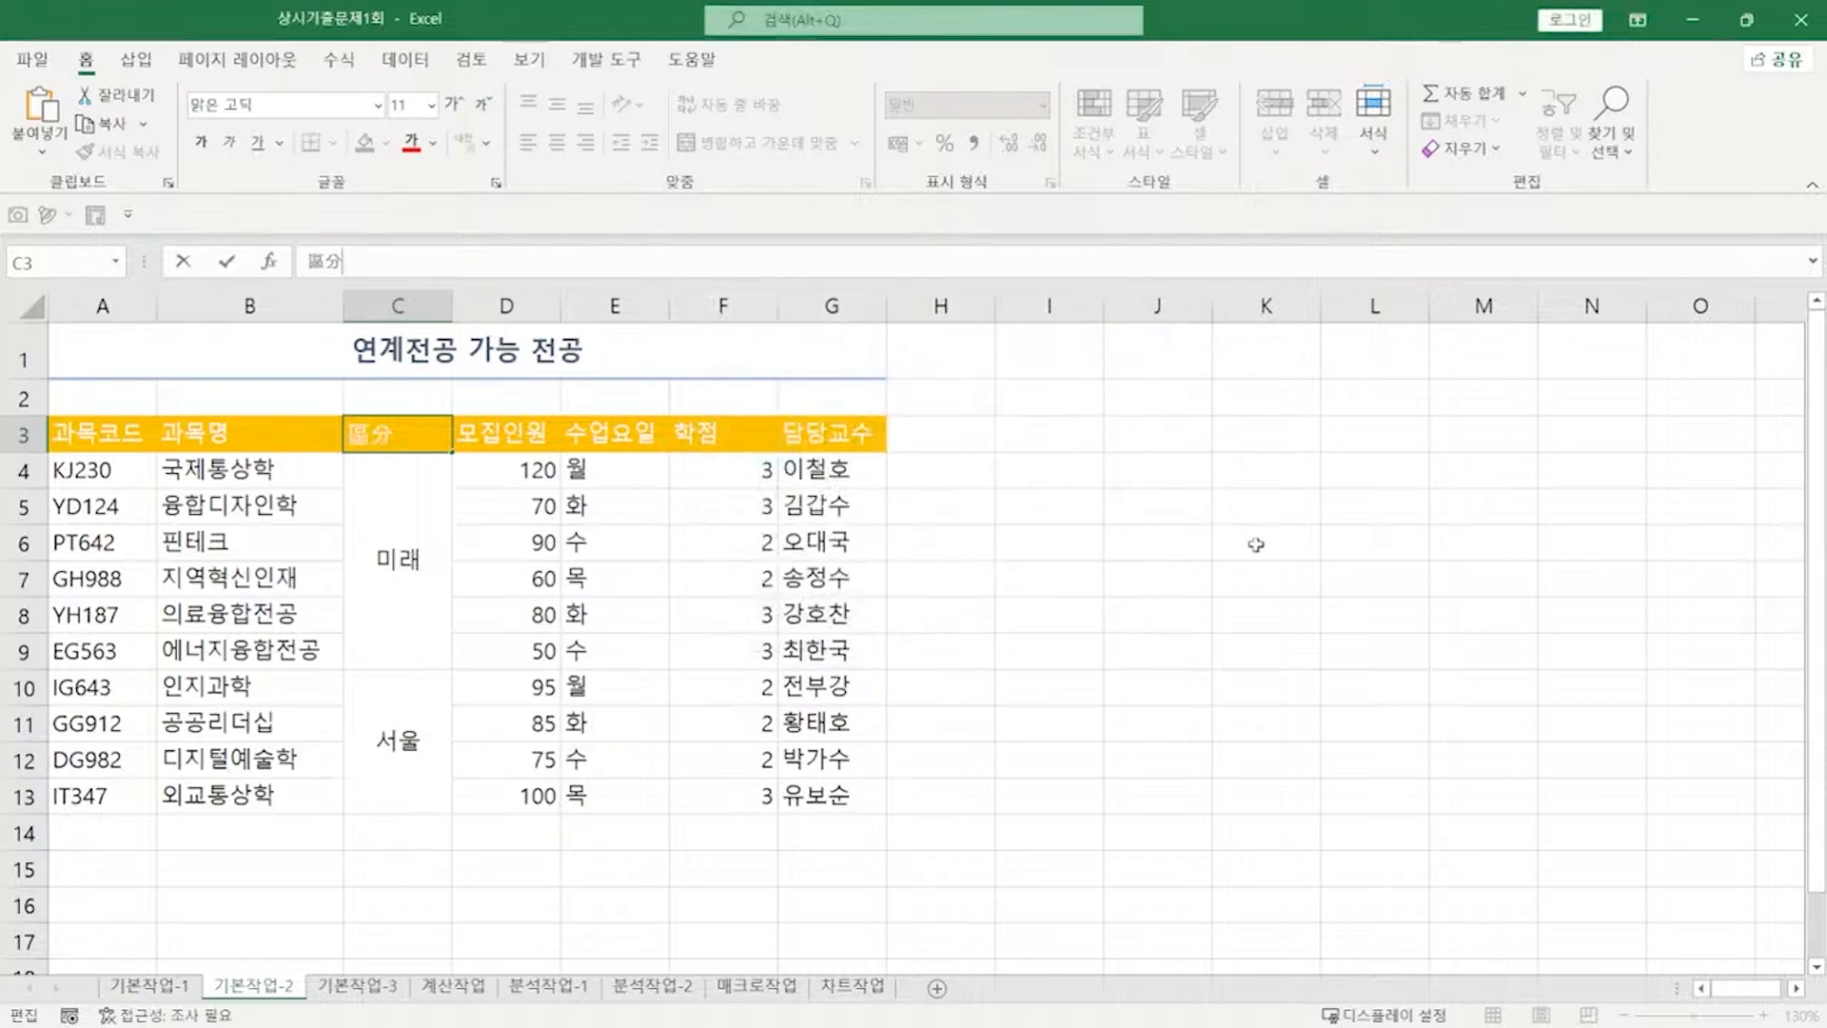
pyautogui.hotkey('alt', 'Tab')
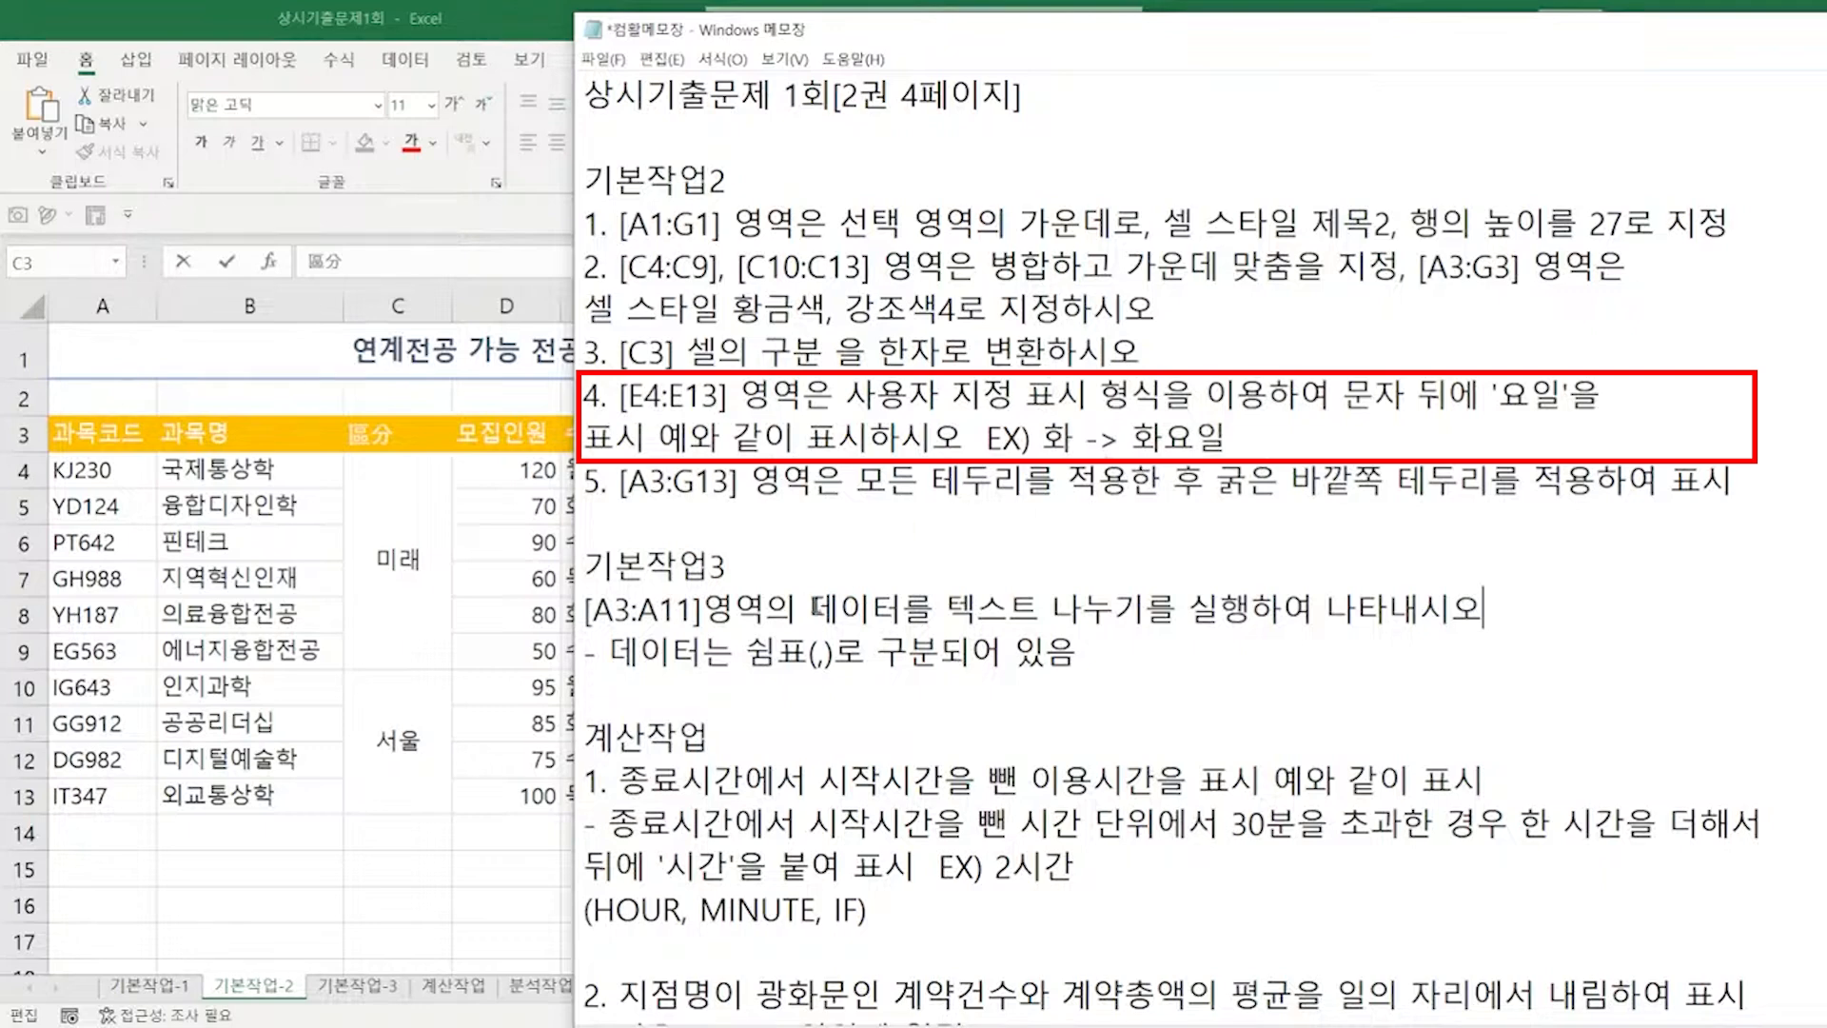
pyautogui.moveTo(609, 469); pyautogui.dragTo(599, 799)
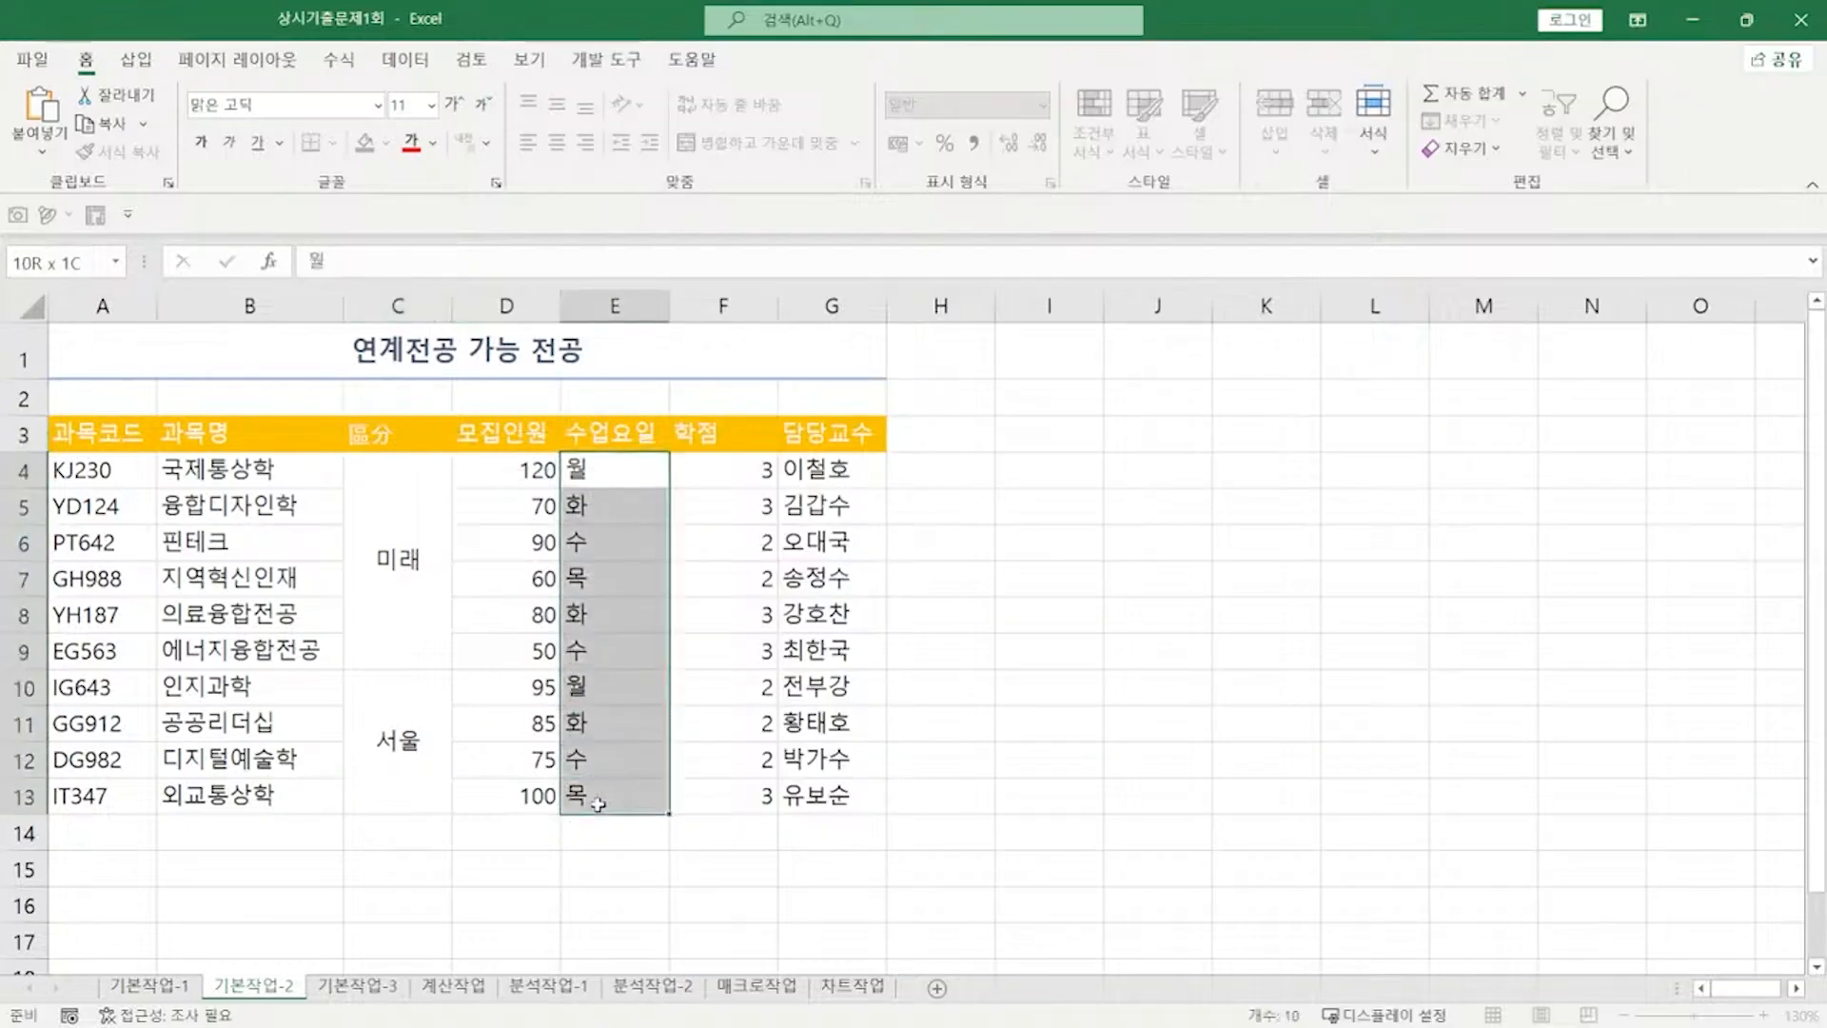
pyautogui.hotkey('ctrl', '1')
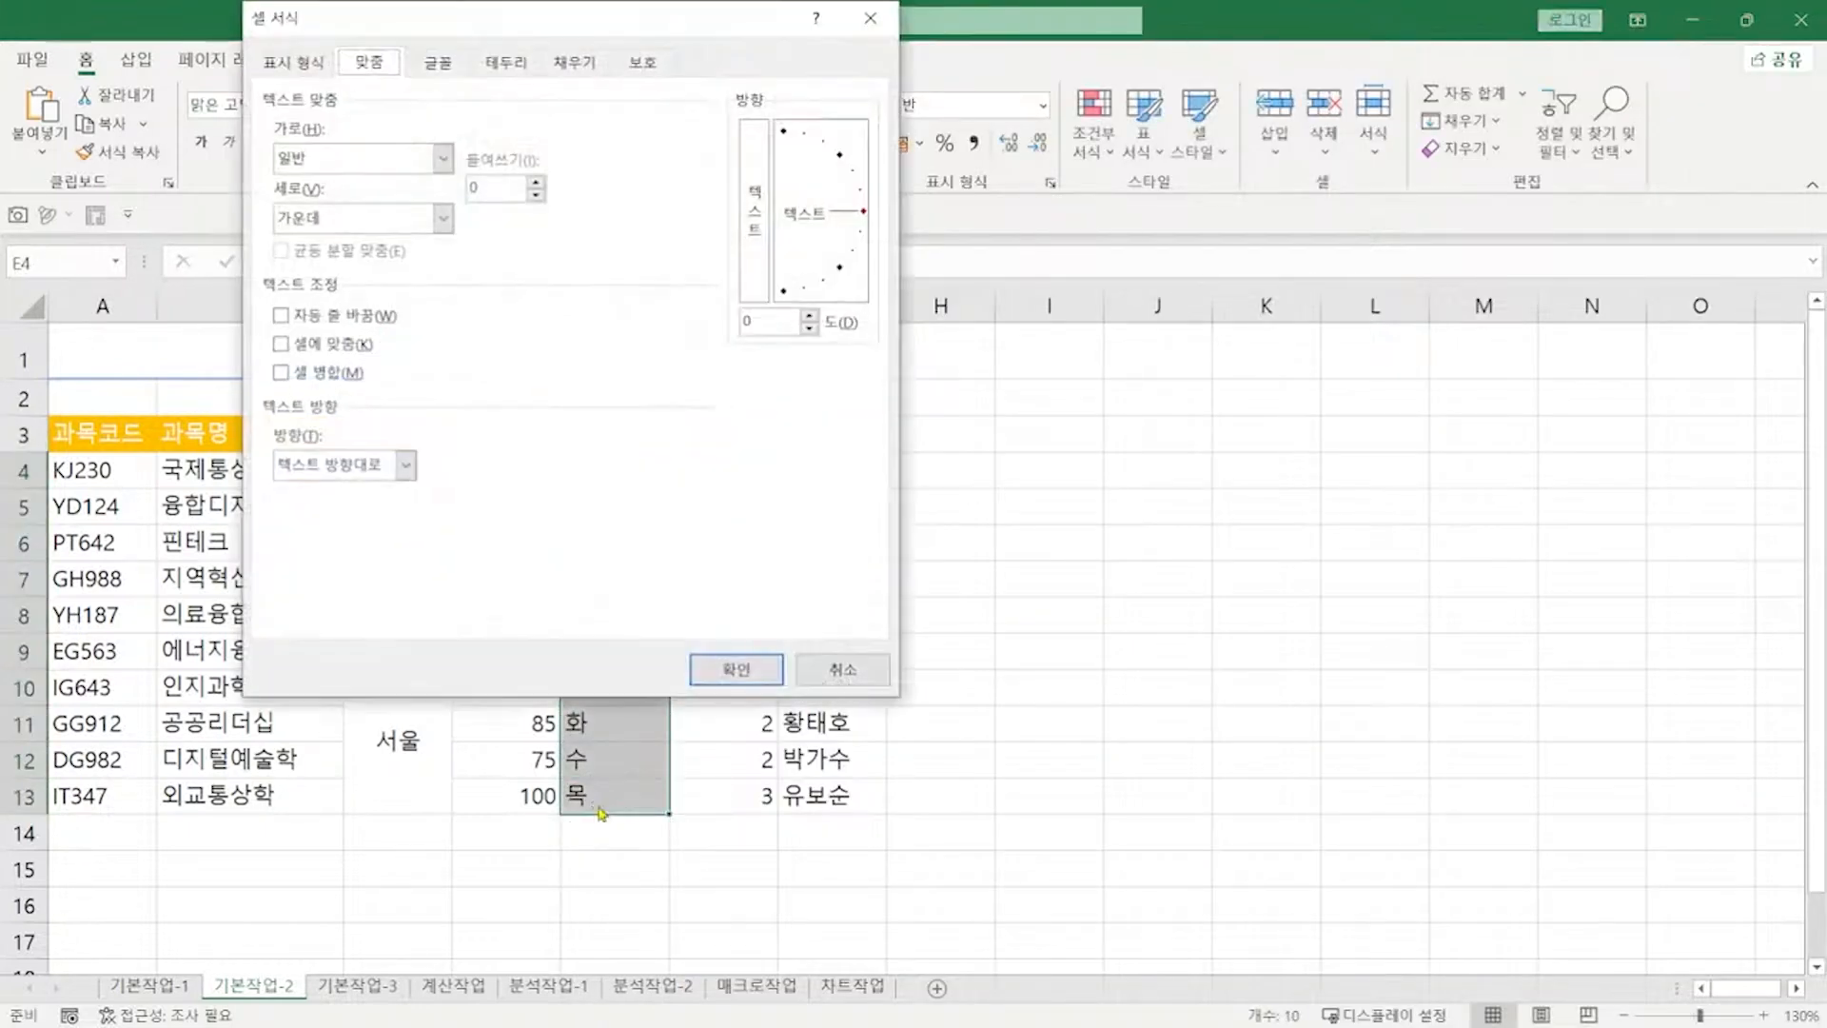
pyautogui.click(290, 64)
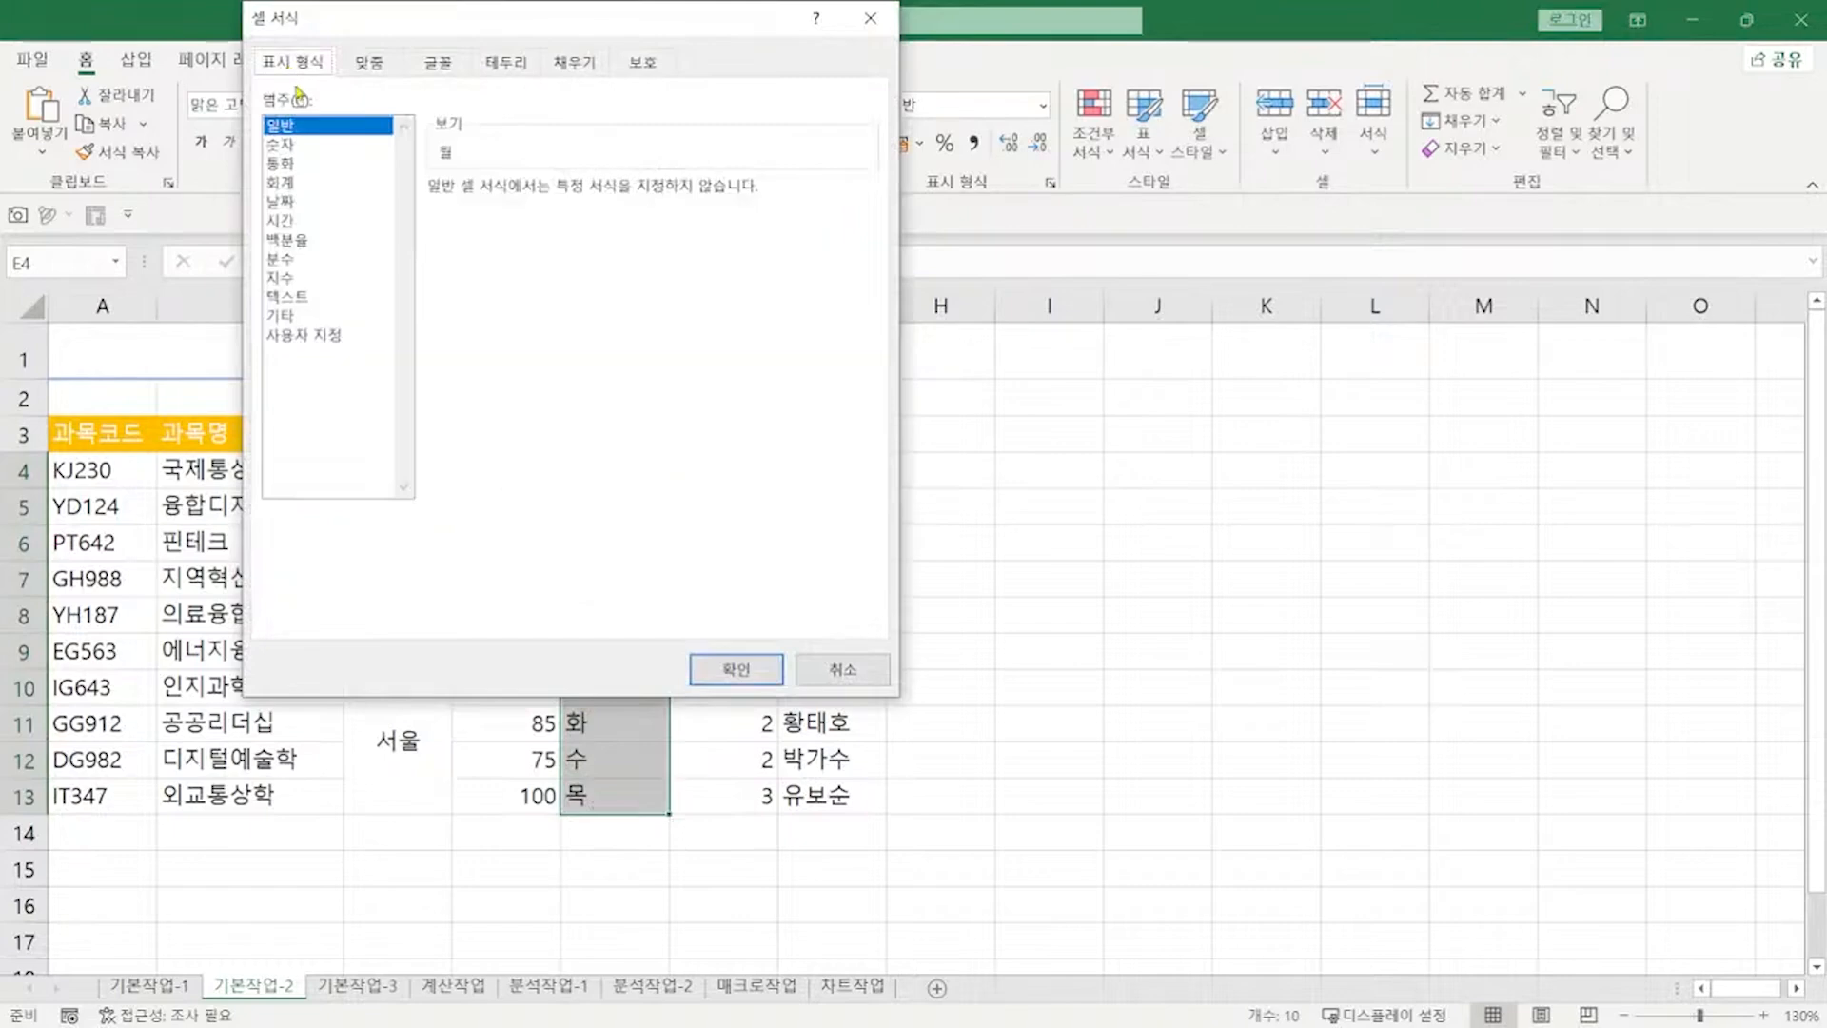
pyautogui.click(341, 336)
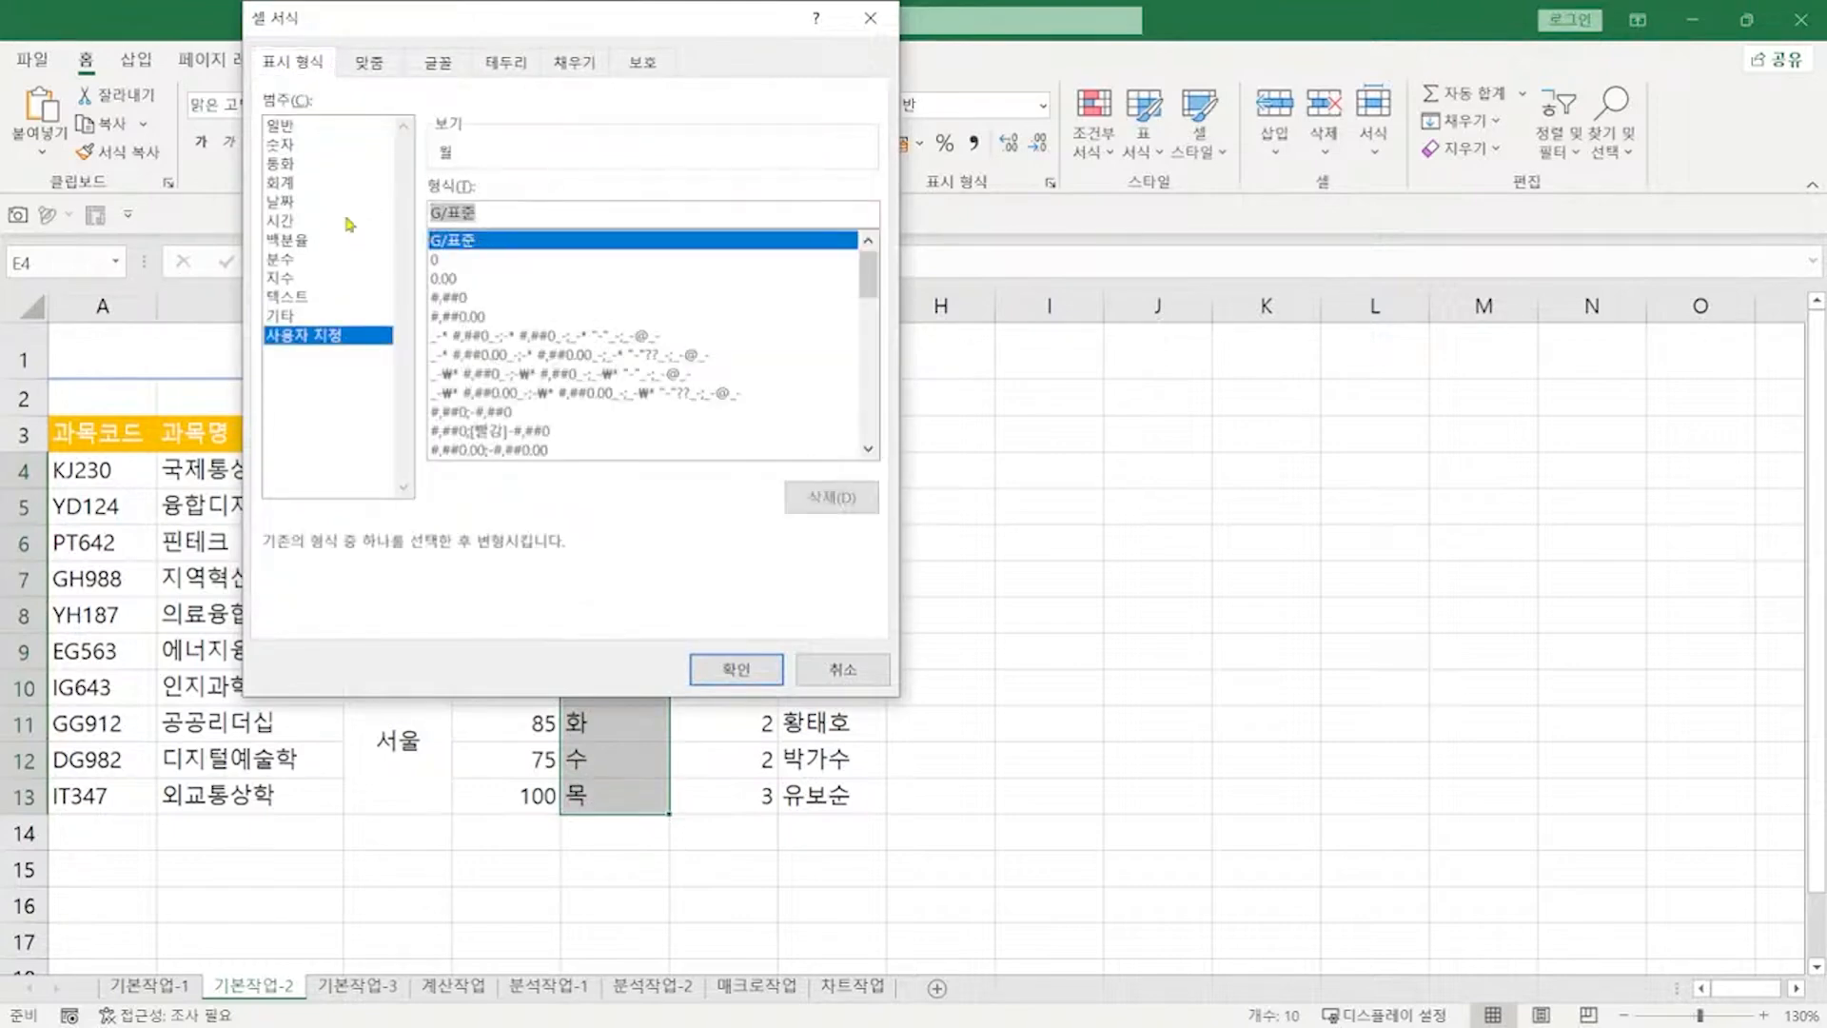
pyautogui.write('@요')
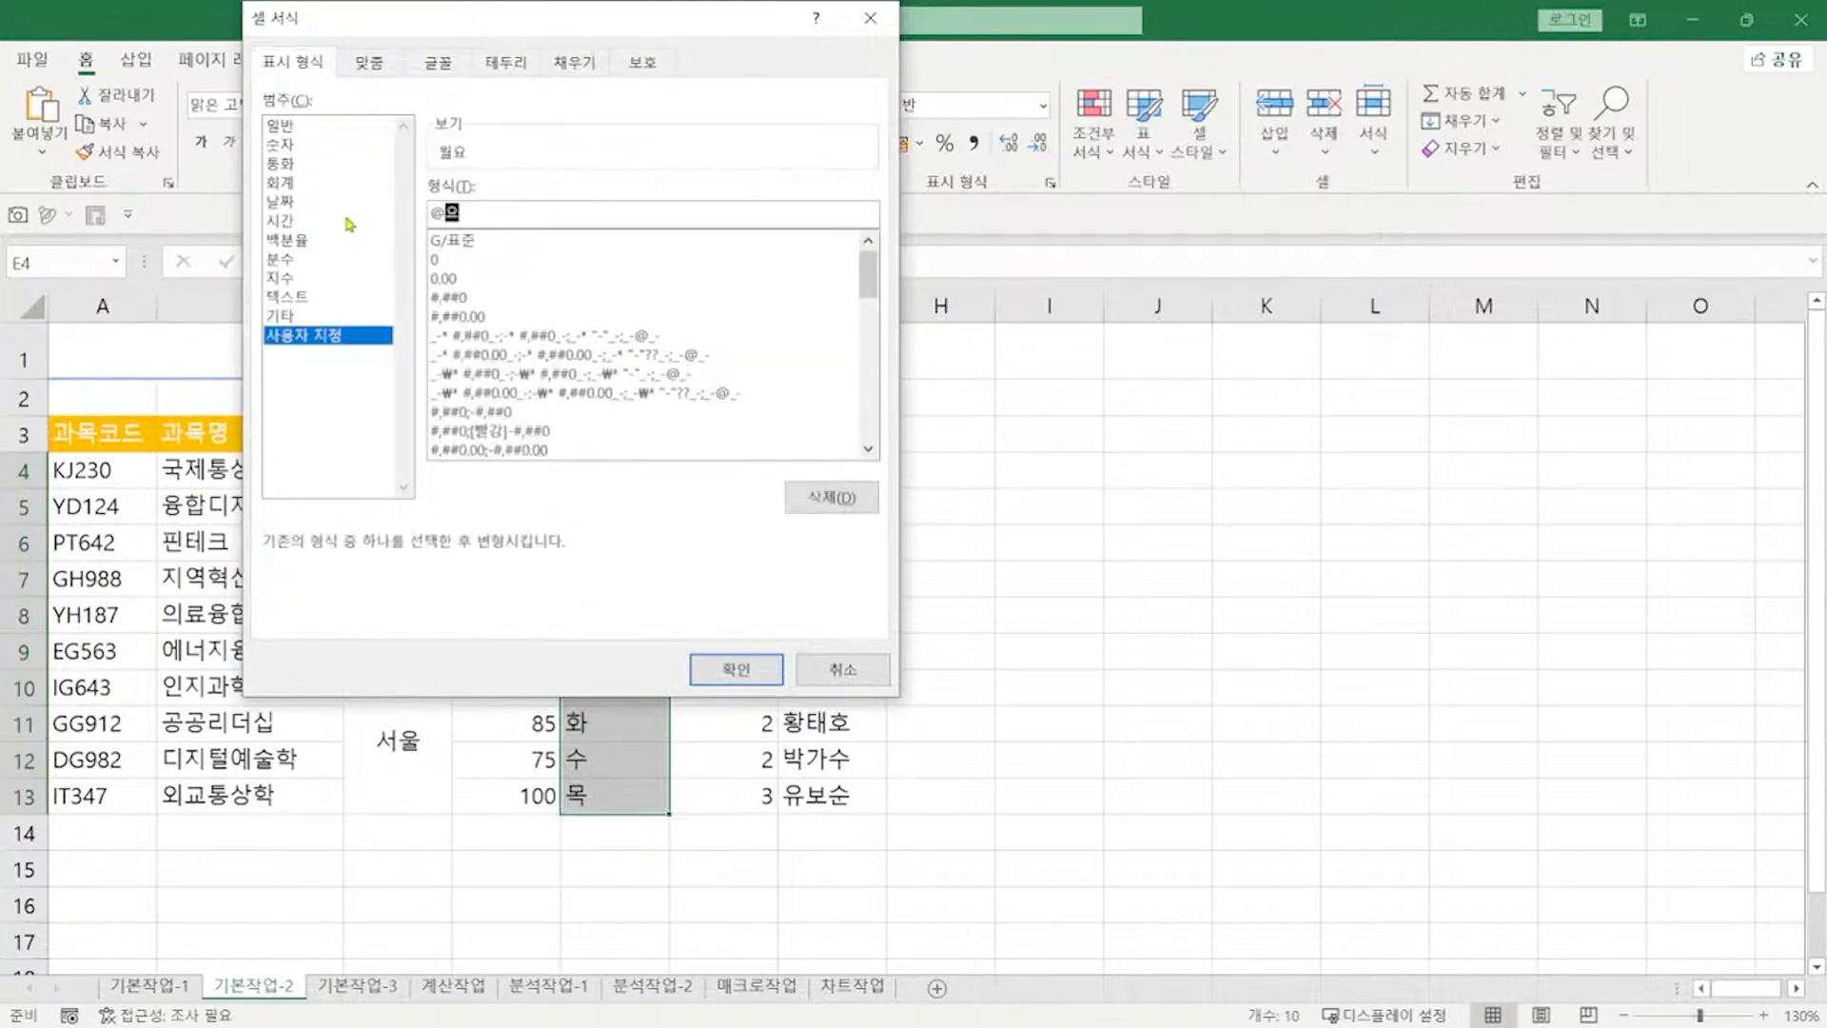
pyautogui.write('일')
pyautogui.press('Return')
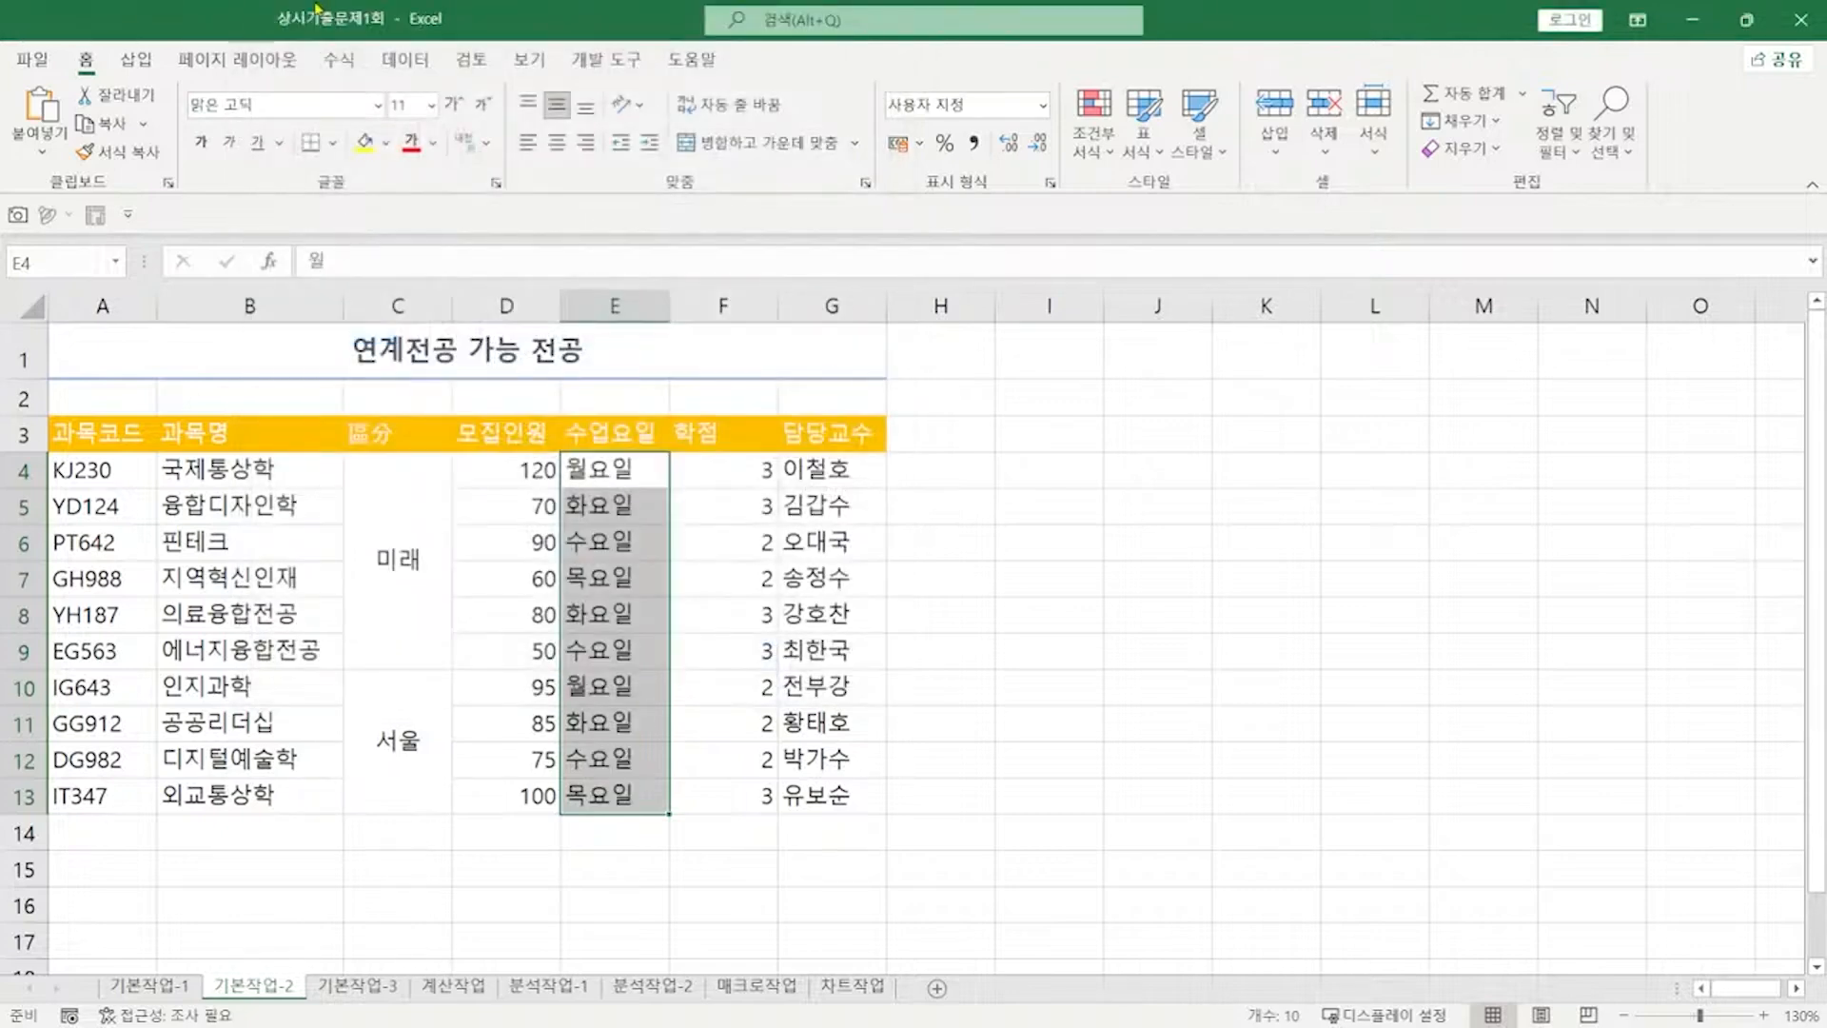
pyautogui.hotkey('alt', 'Tab')
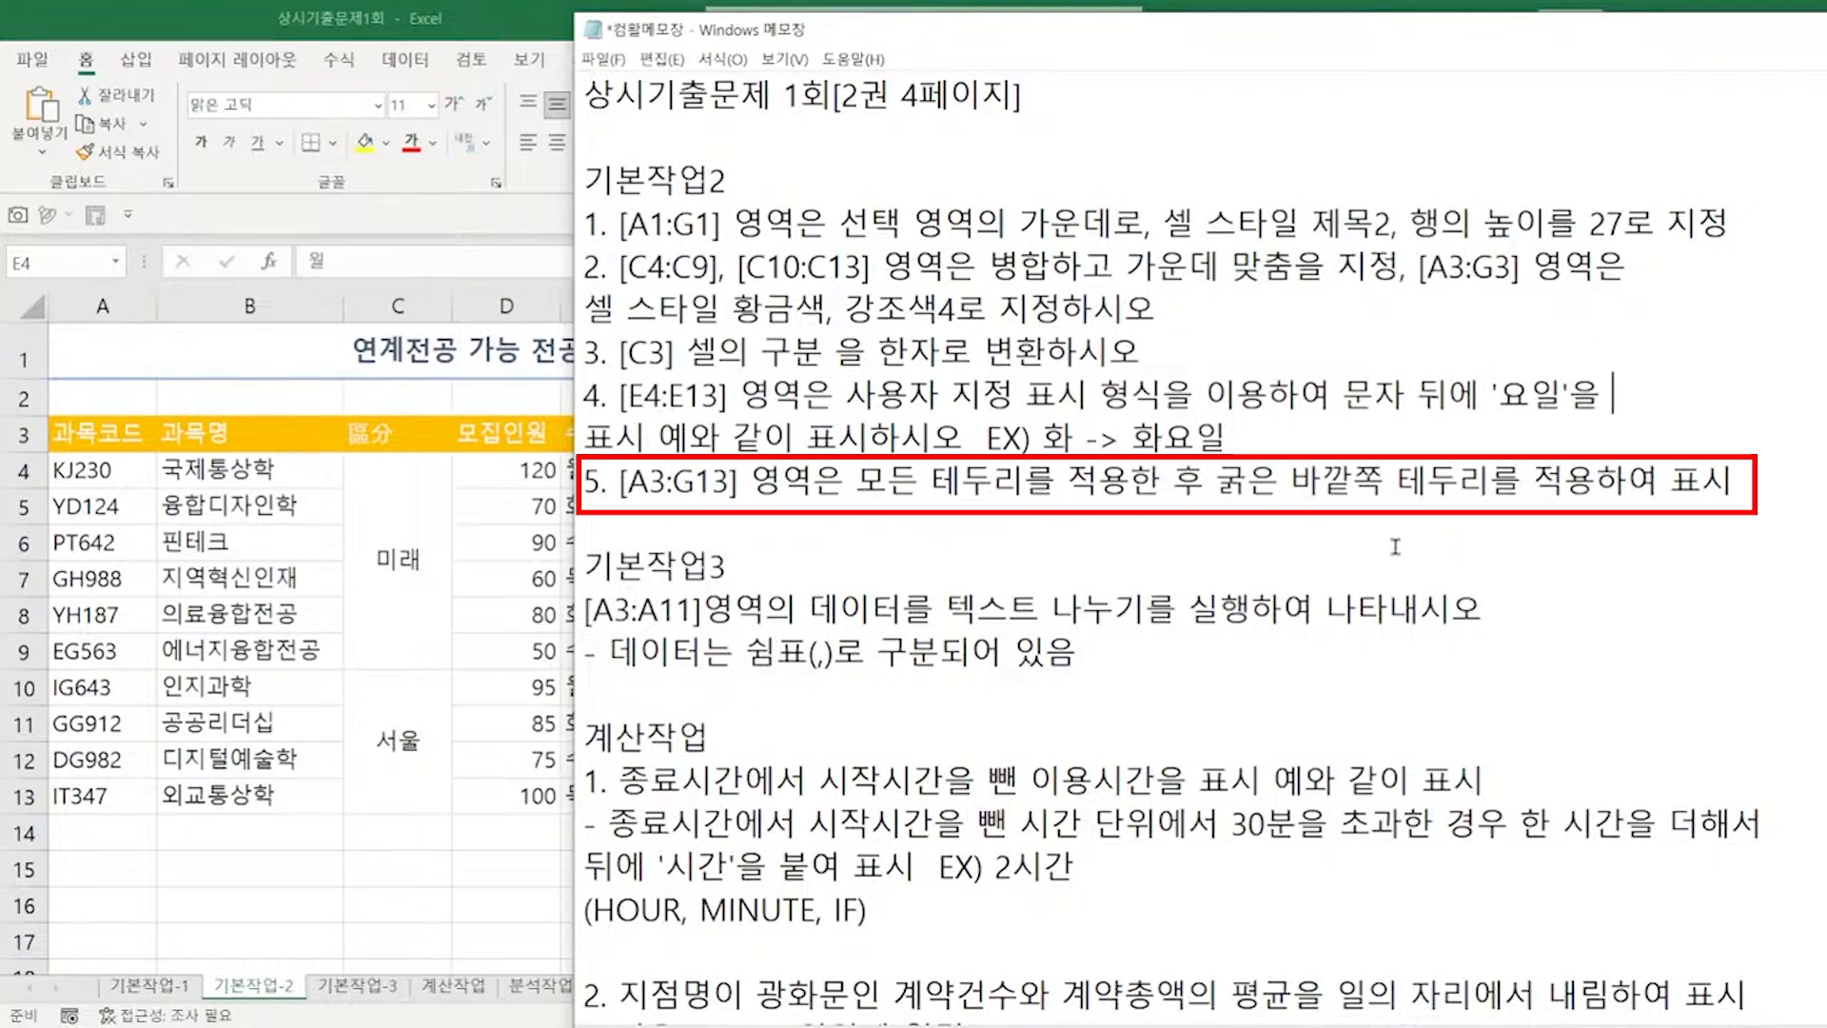
# Step: Put All Borders on A3:G13, then a Thick Outside Border around it
pyautogui.moveTo(95, 434); pyautogui.dragTo(816, 771)
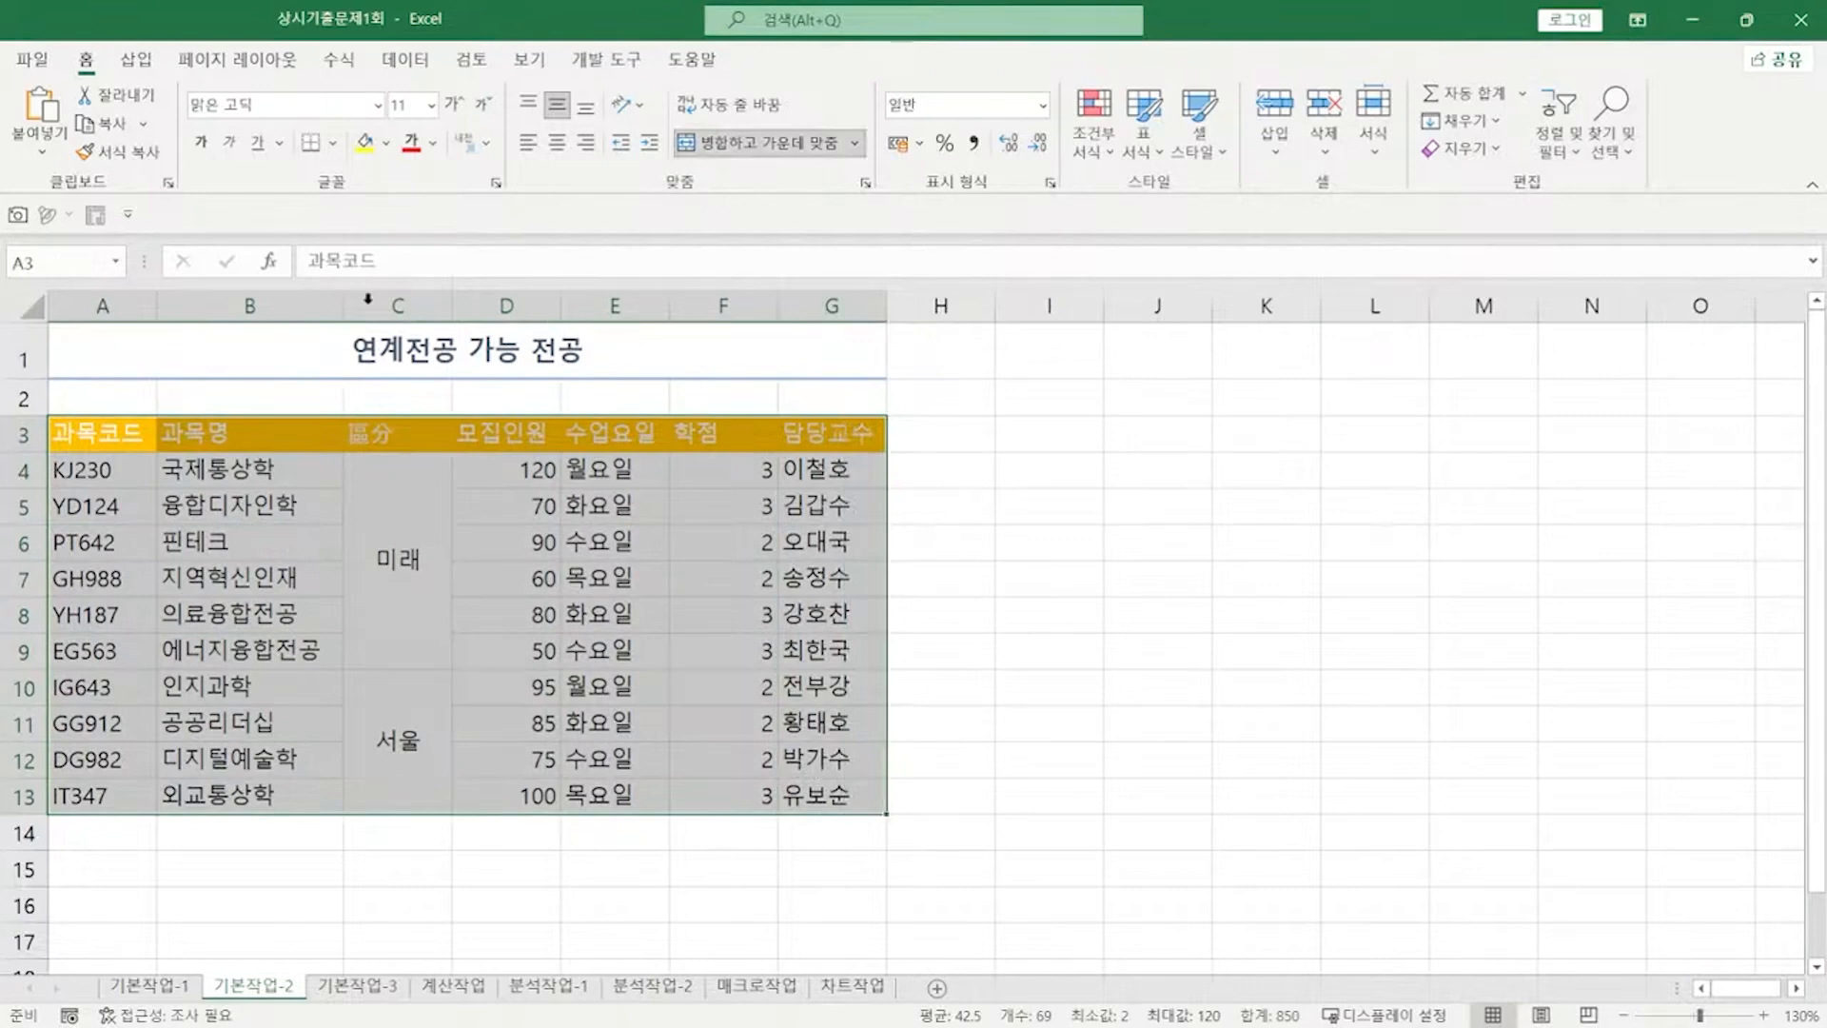
pyautogui.click(334, 151)
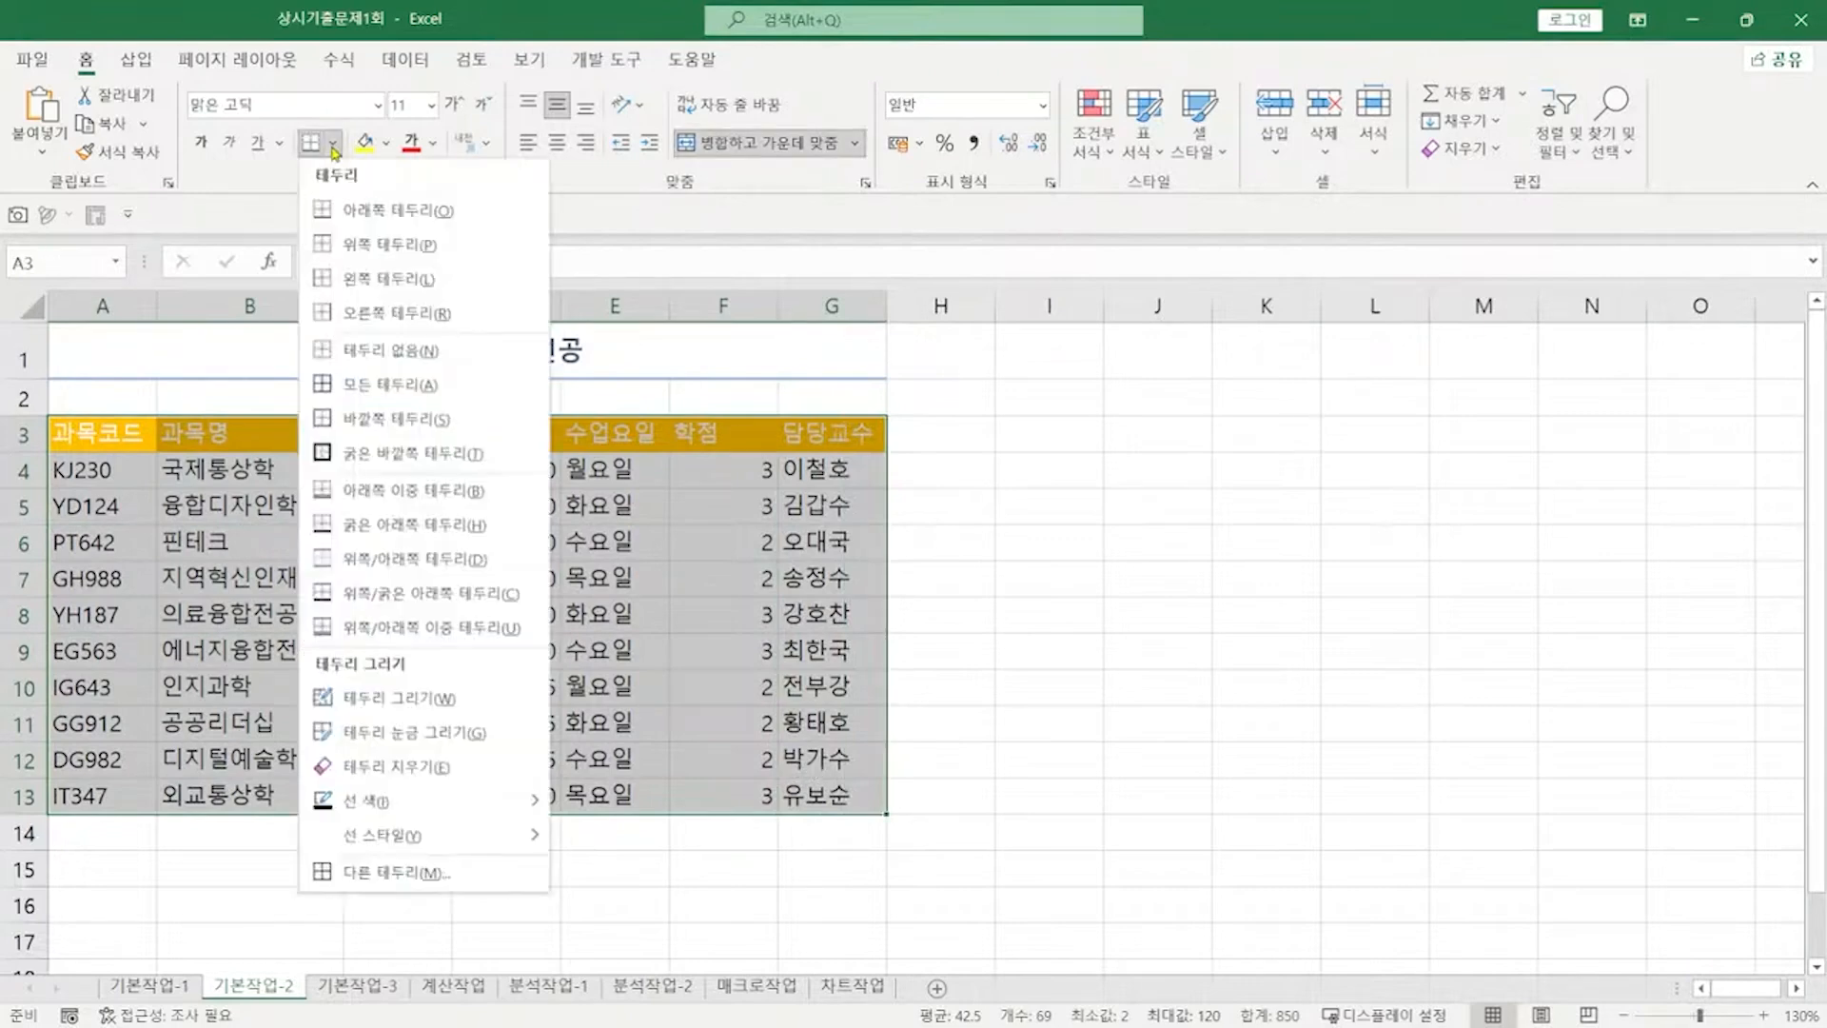
pyautogui.click(353, 380)
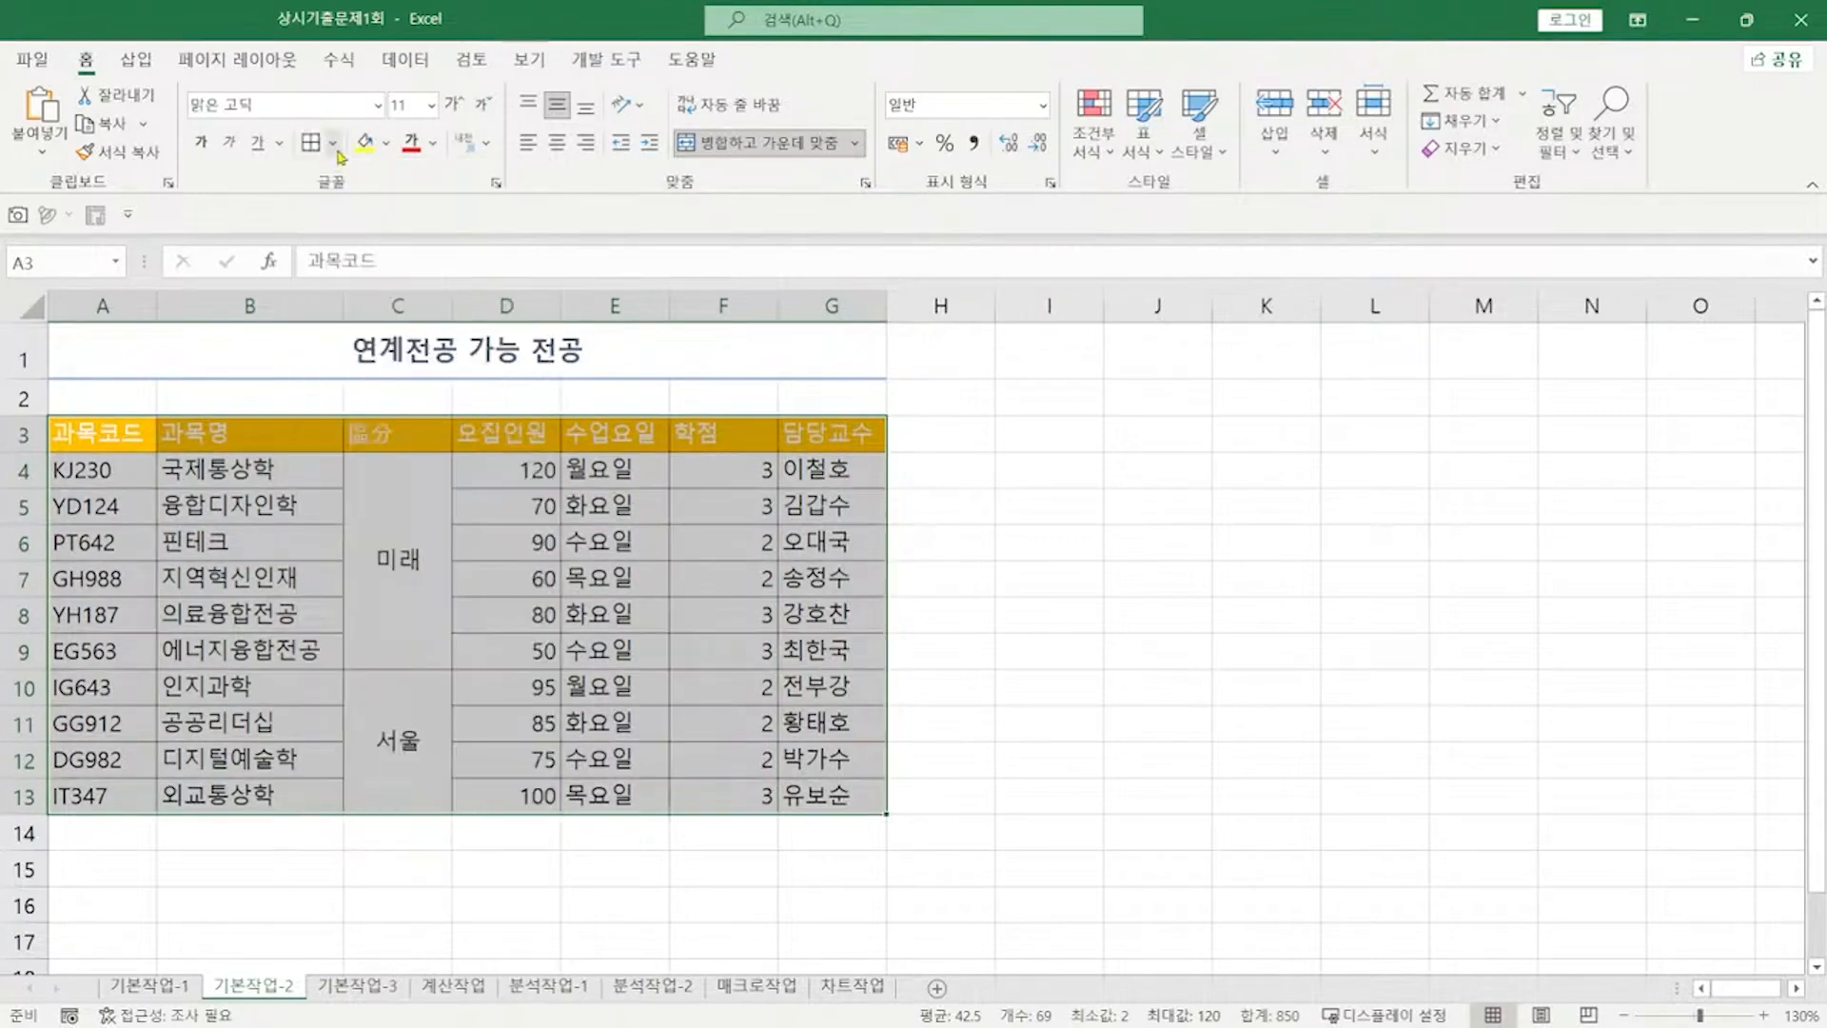
pyautogui.click(332, 143)
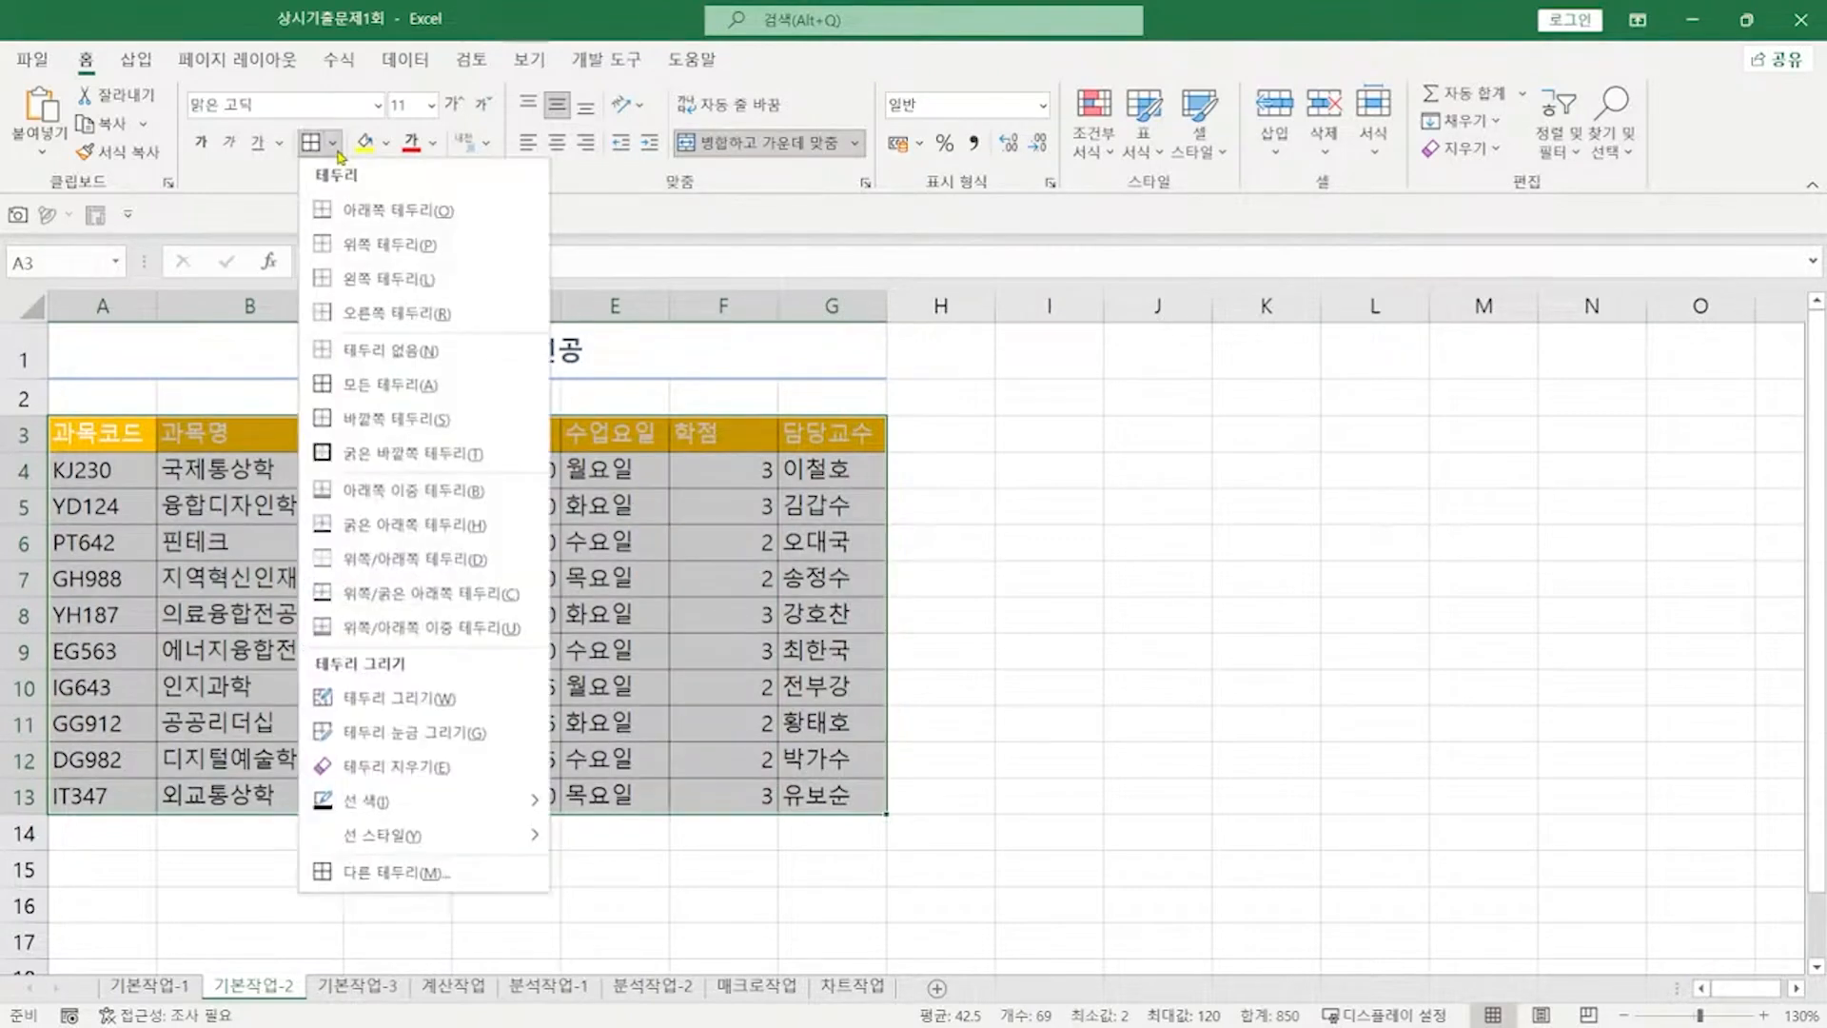
pyautogui.click(369, 455)
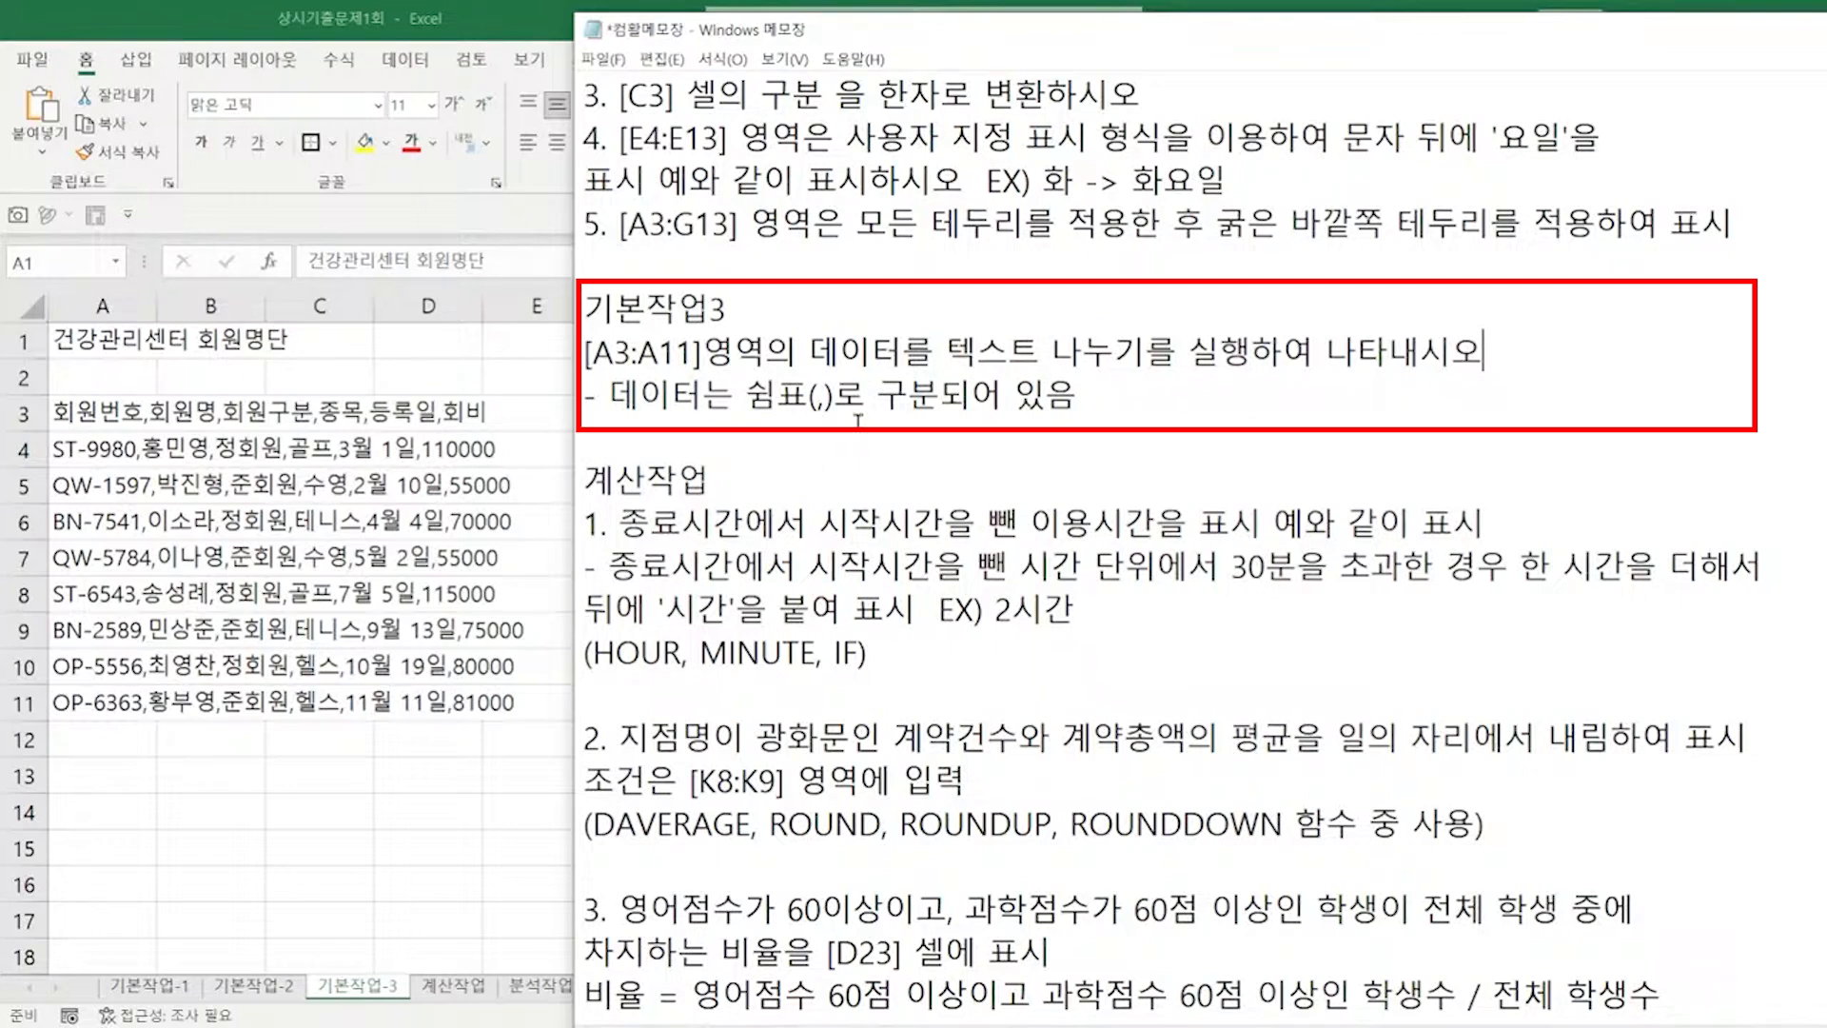
# Step: Split A3:A11 into columns with Text to Columns, using comma instead of tab as delimiter
pyautogui.click(152, 339)
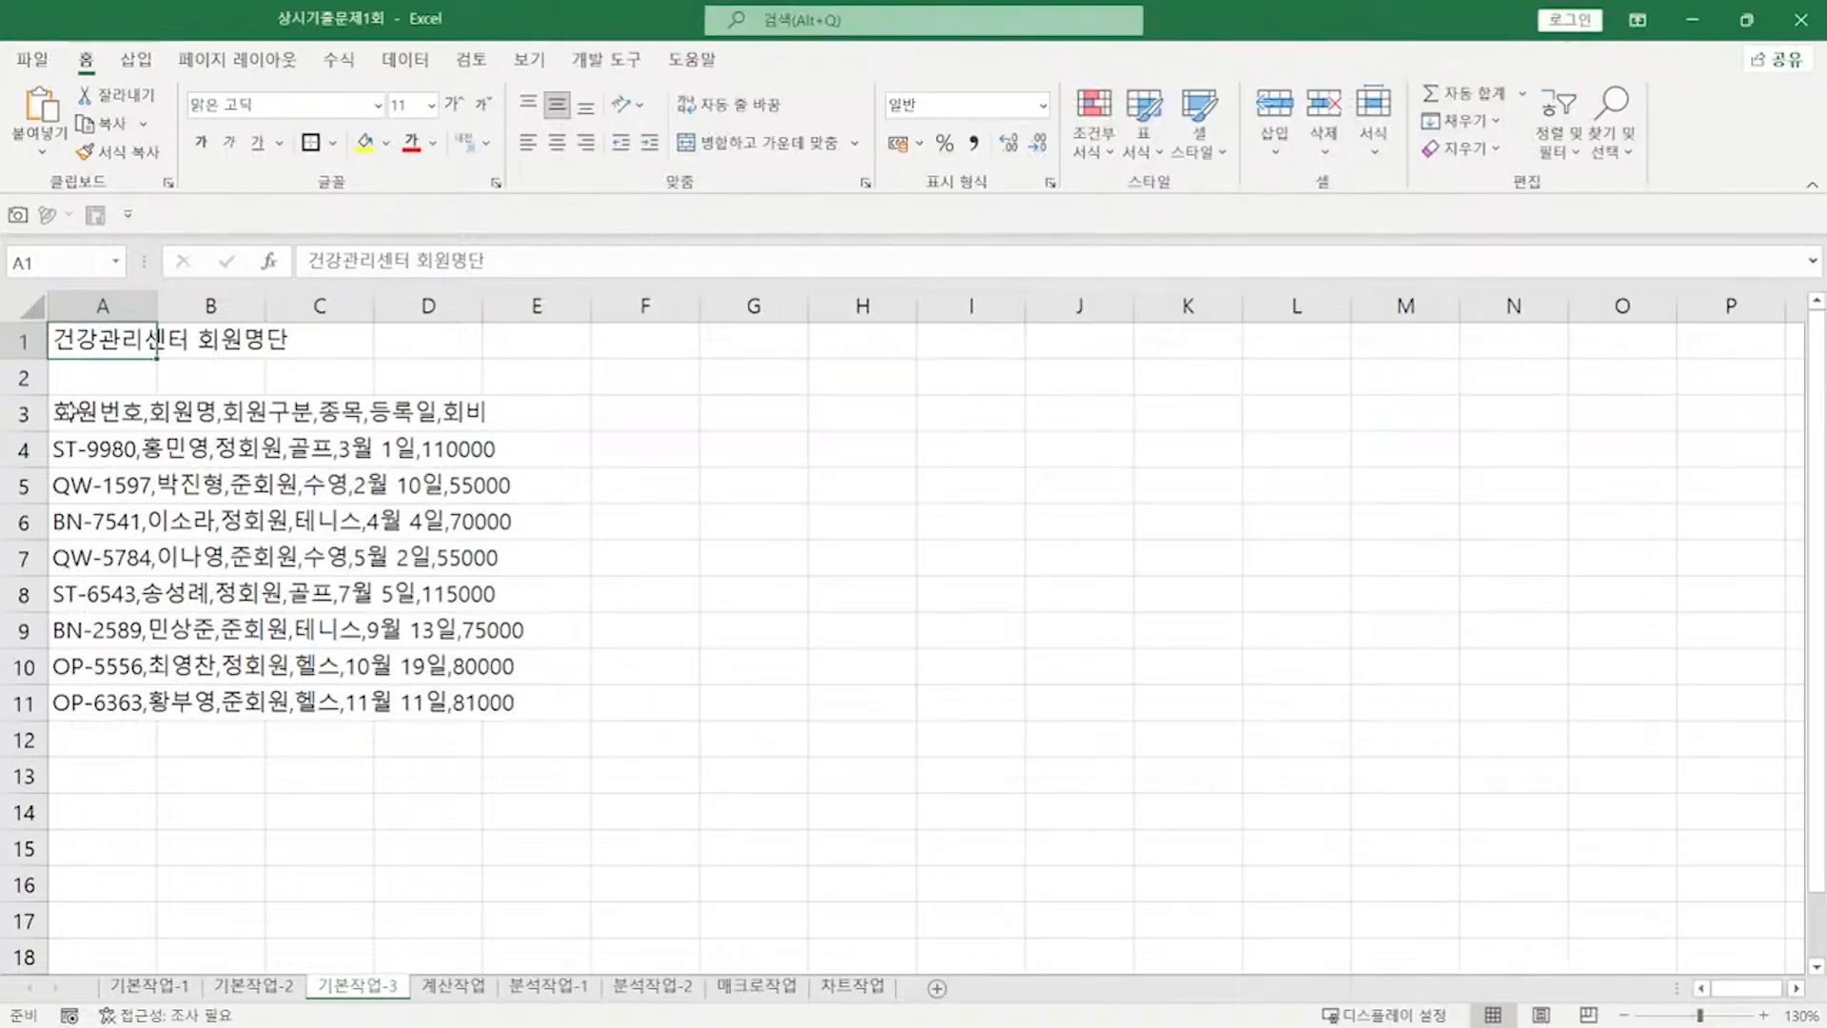
pyautogui.moveTo(72, 411); pyautogui.dragTo(79, 712)
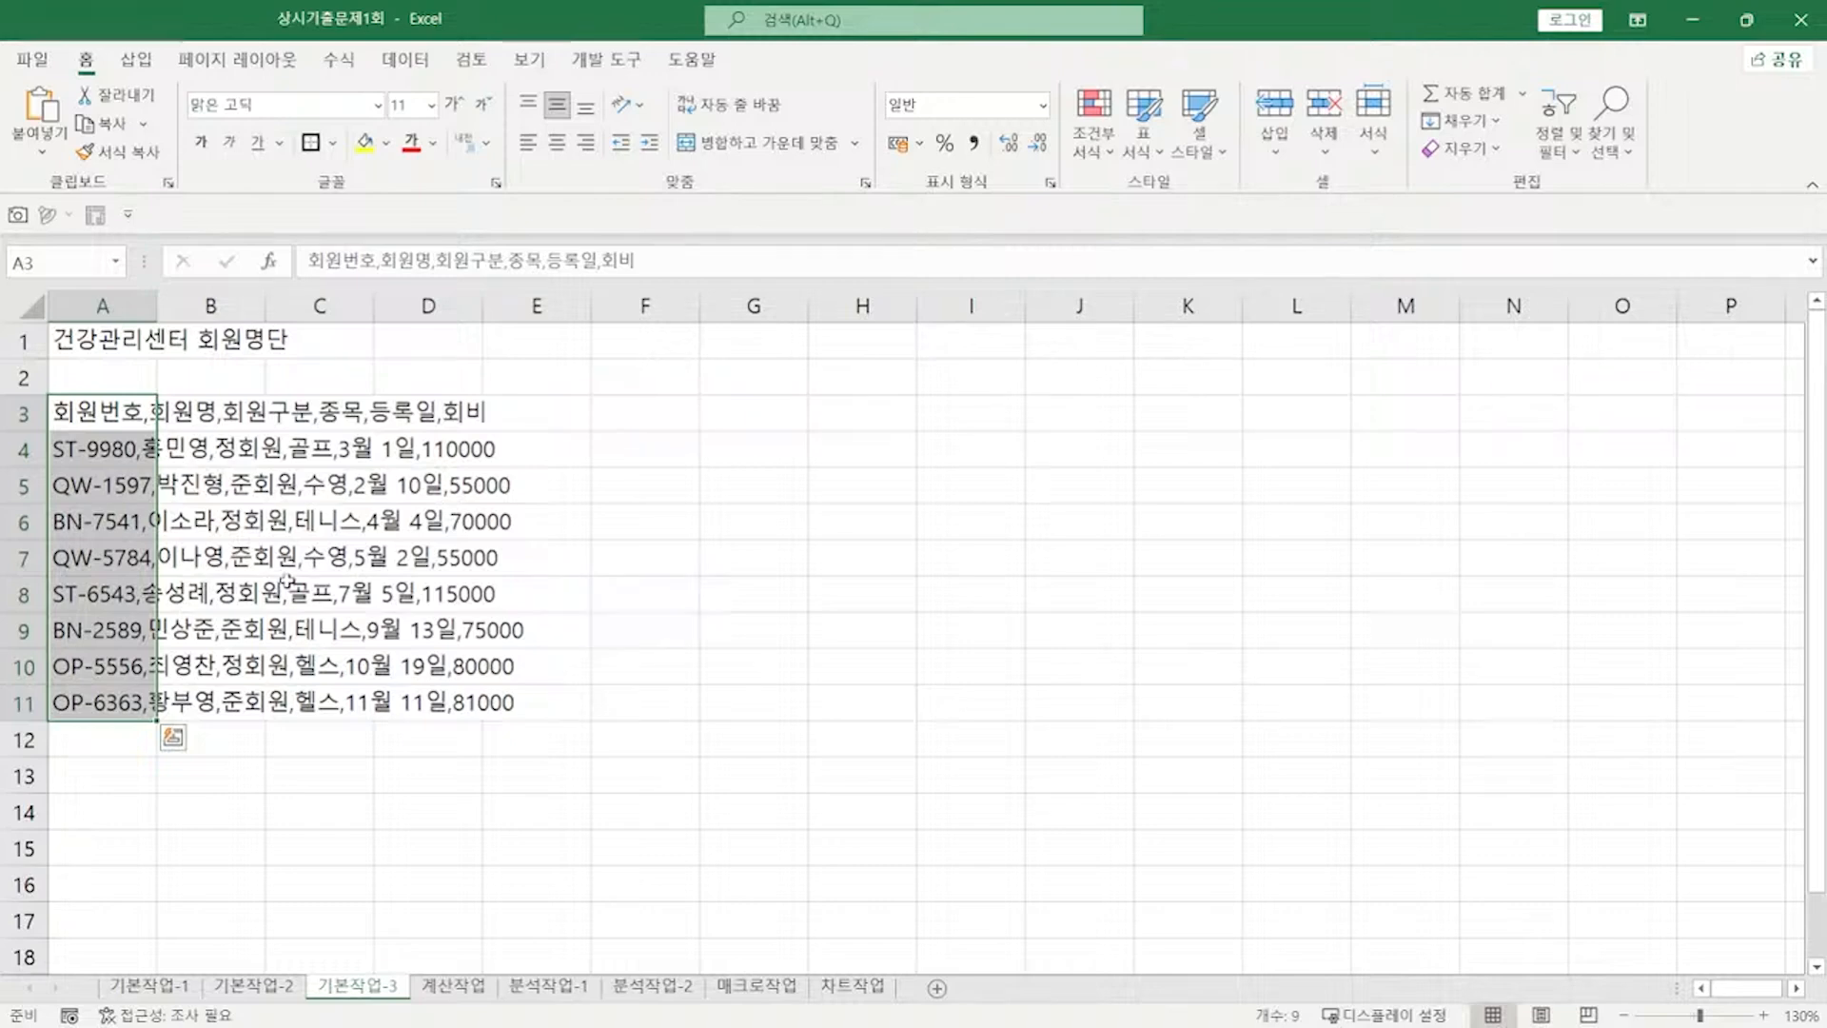
pyautogui.click(396, 66)
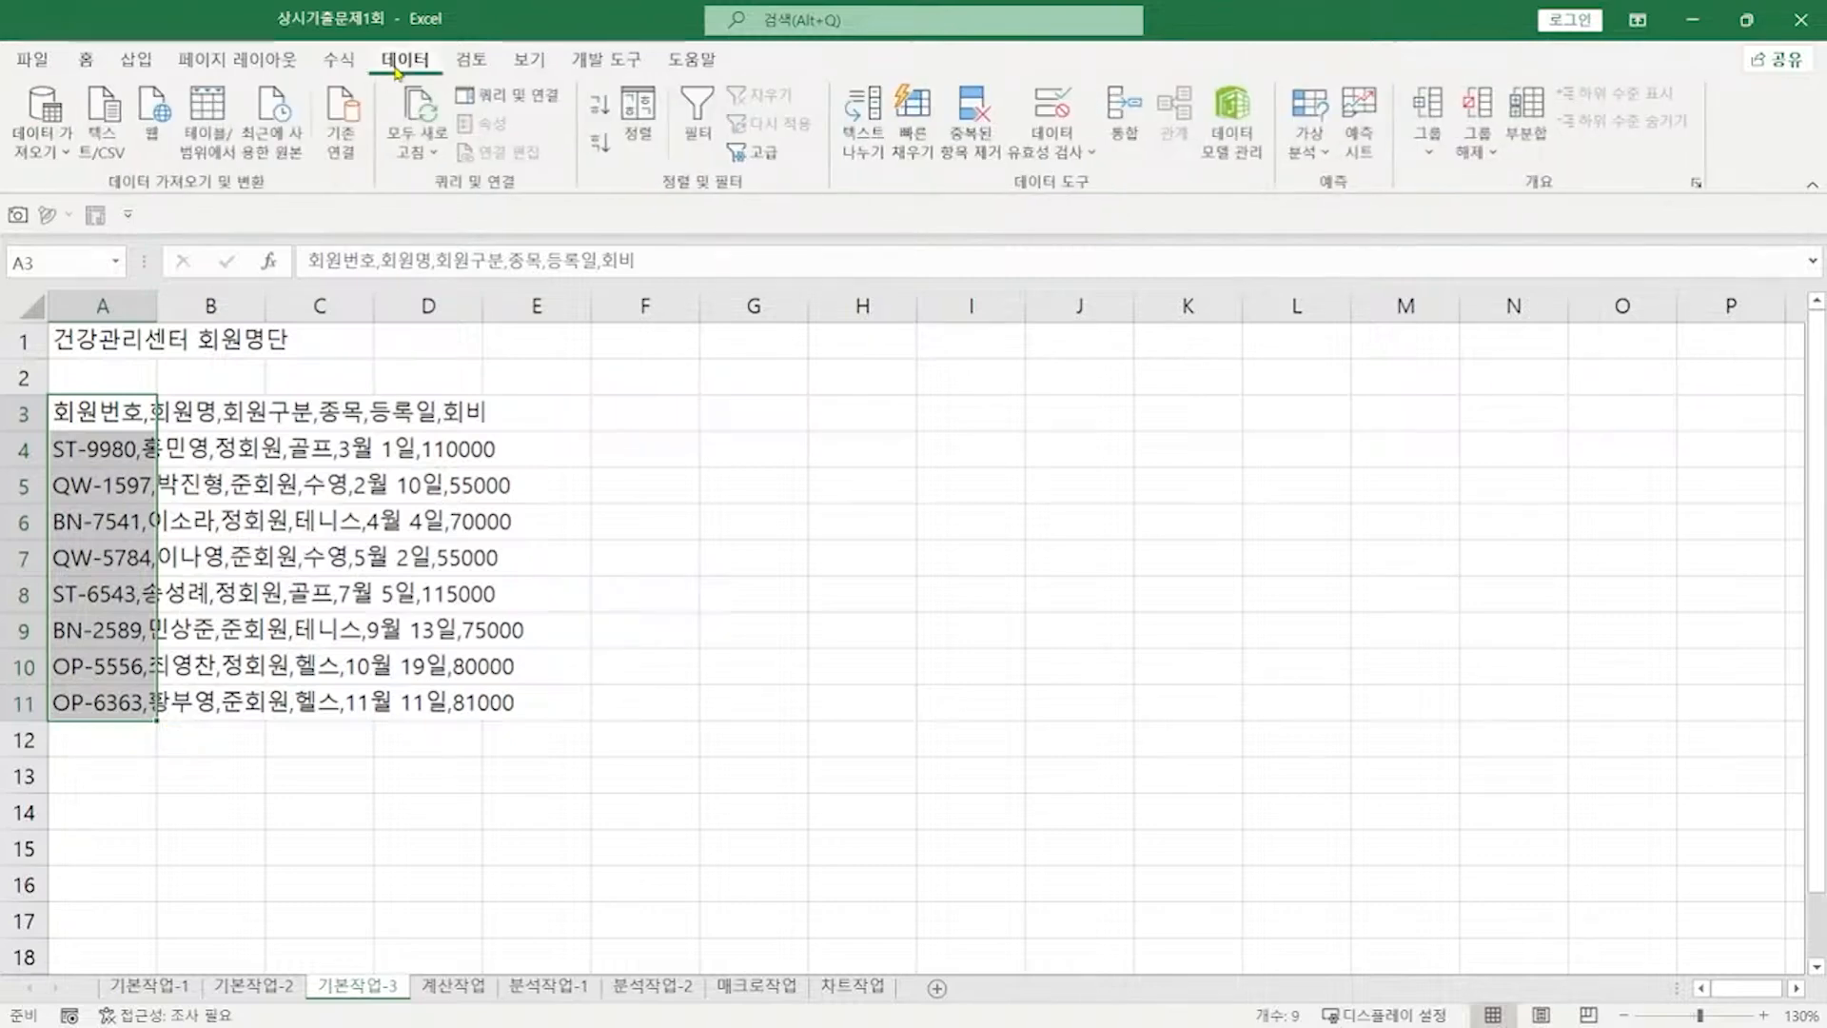
pyautogui.click(854, 126)
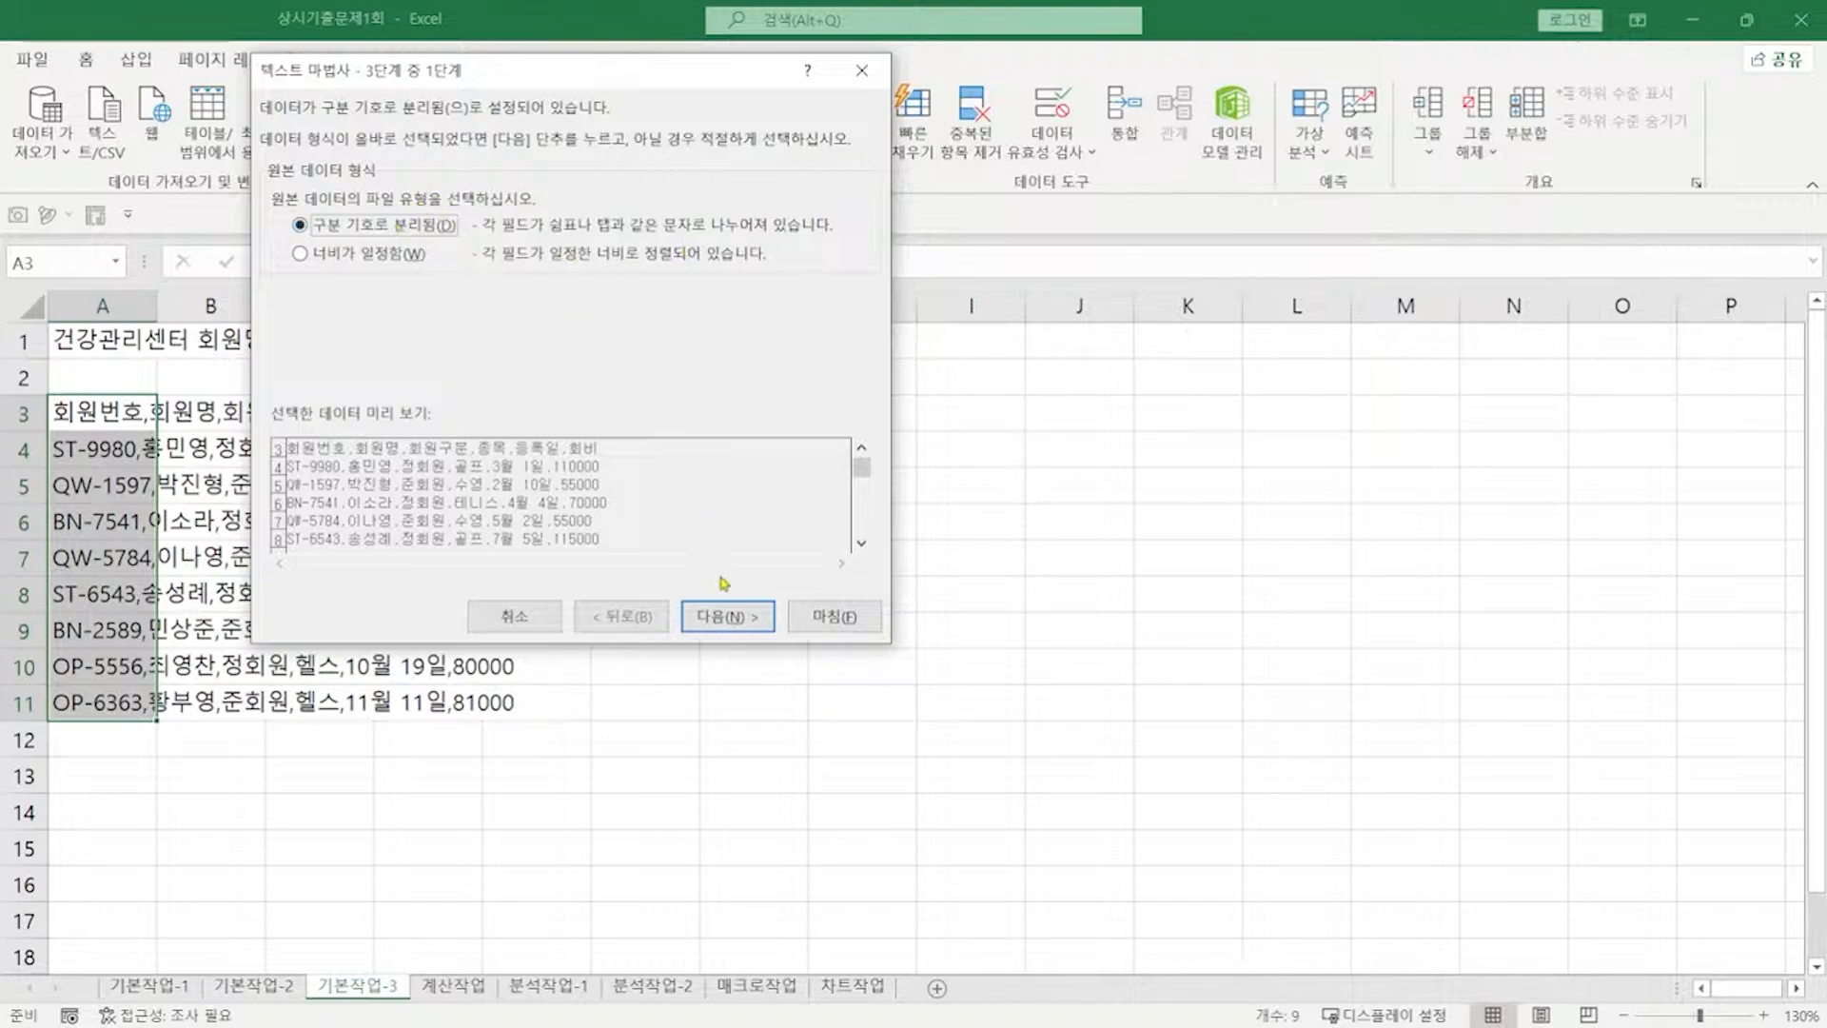
pyautogui.click(728, 618)
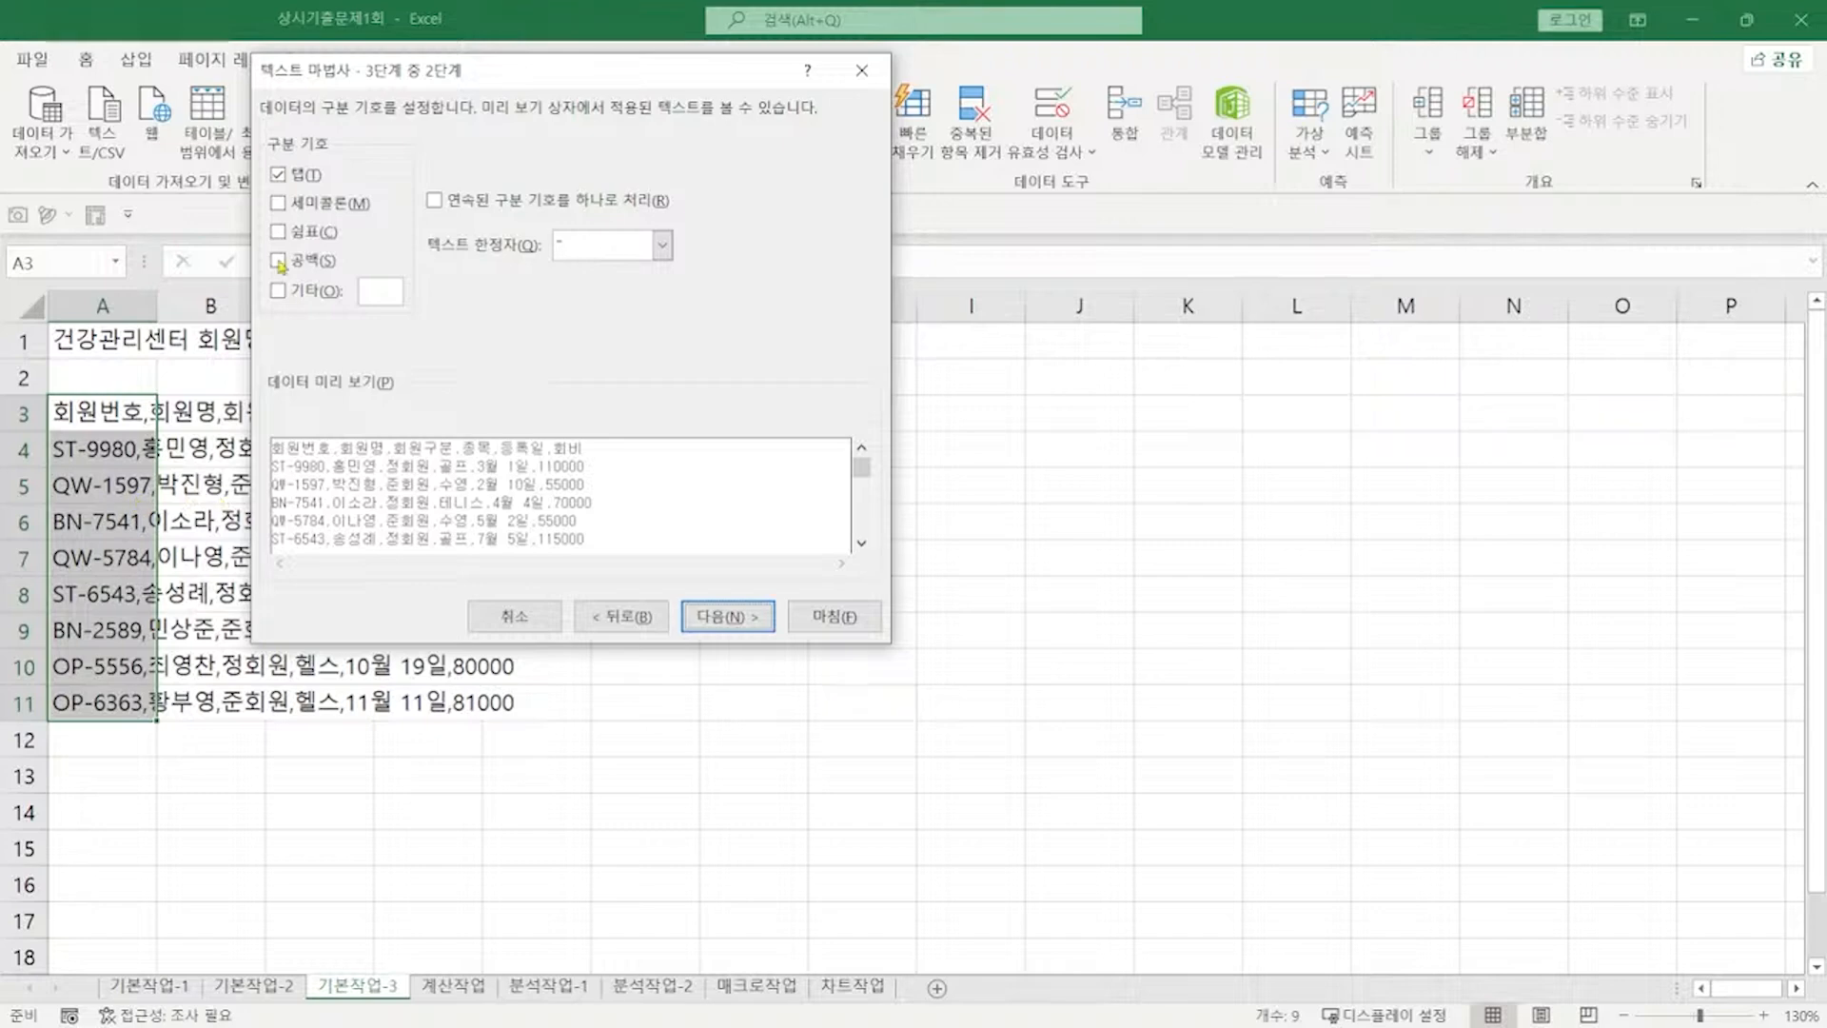
pyautogui.click(282, 175)
pyautogui.click(307, 238)
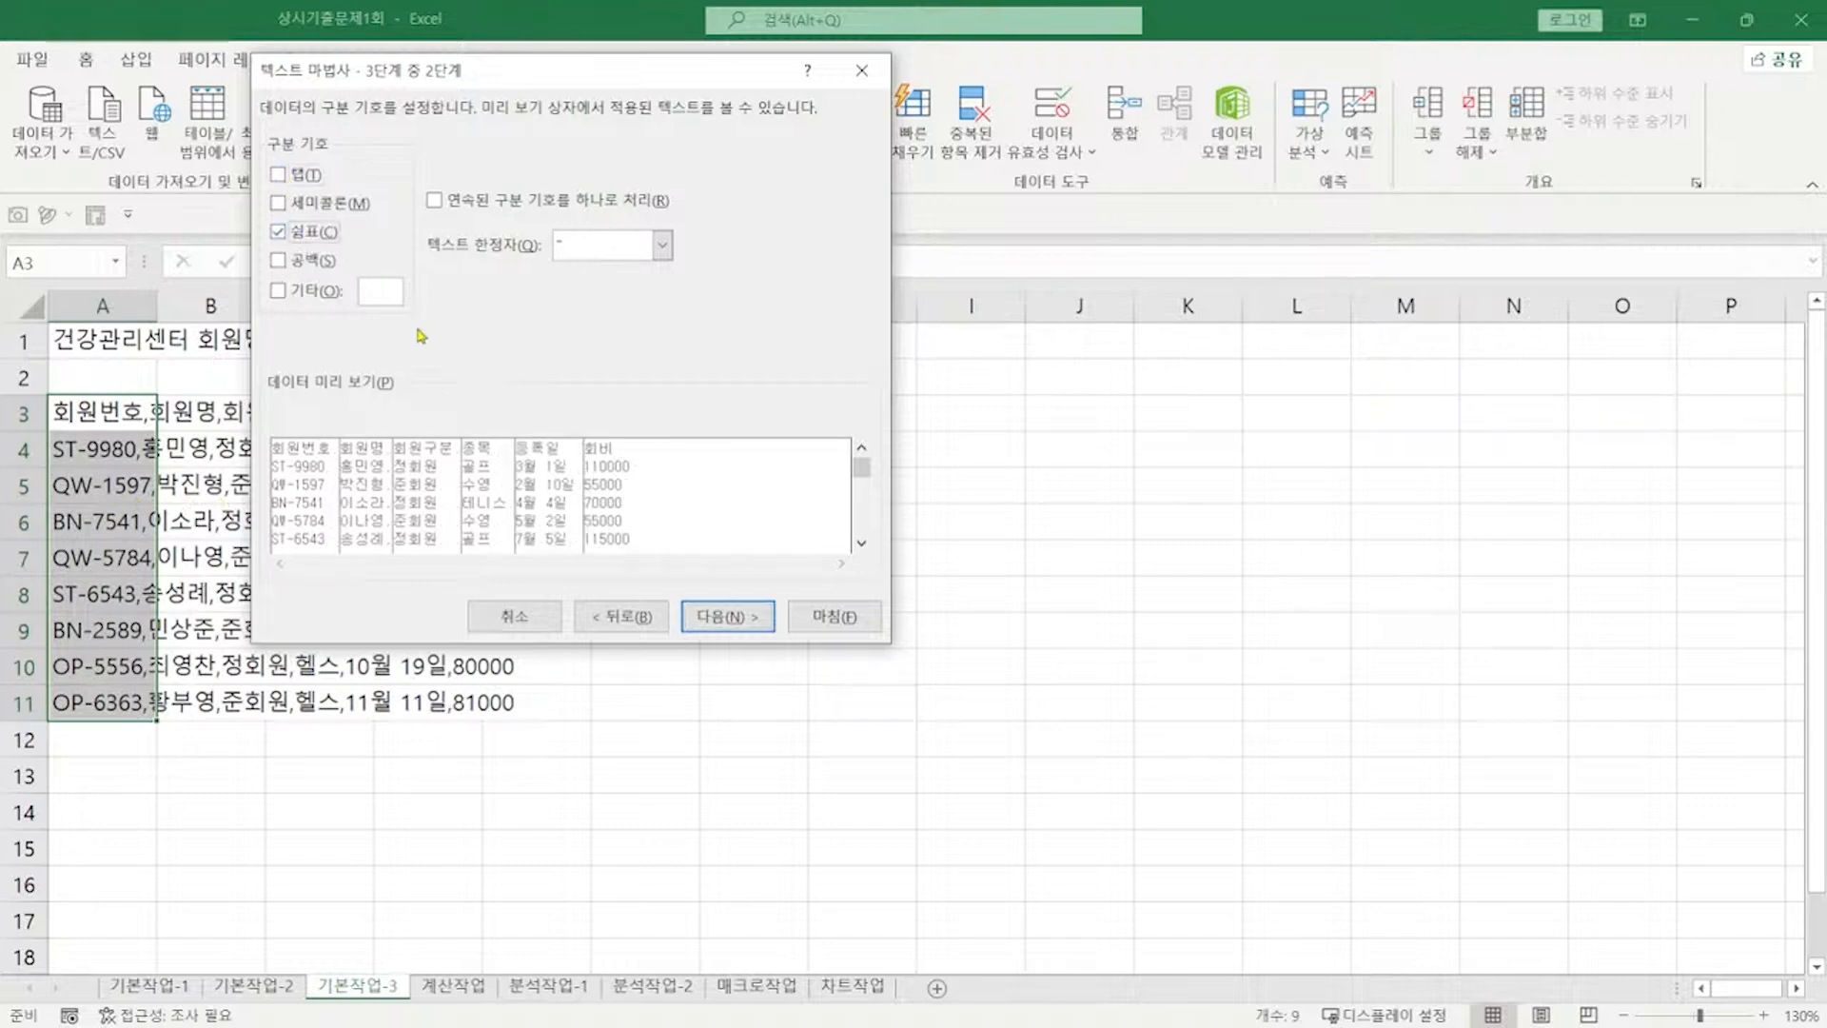
pyautogui.click(729, 616)
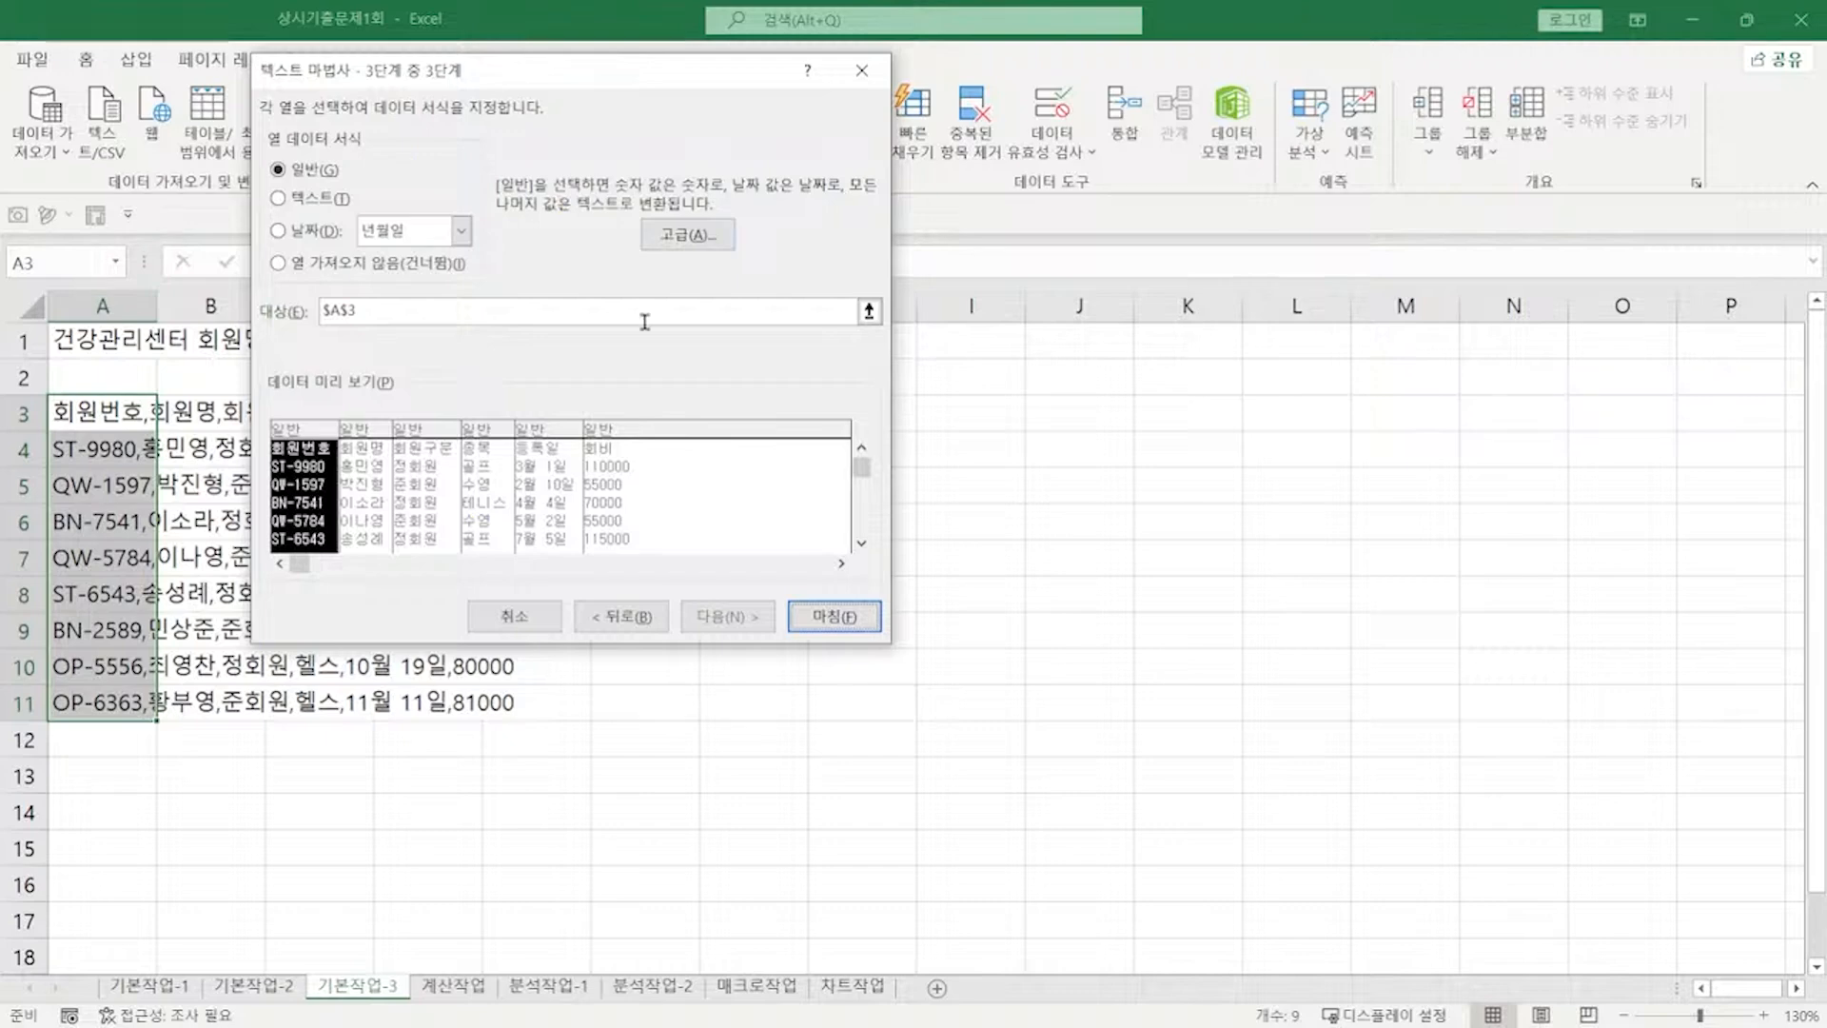
pyautogui.click(843, 621)
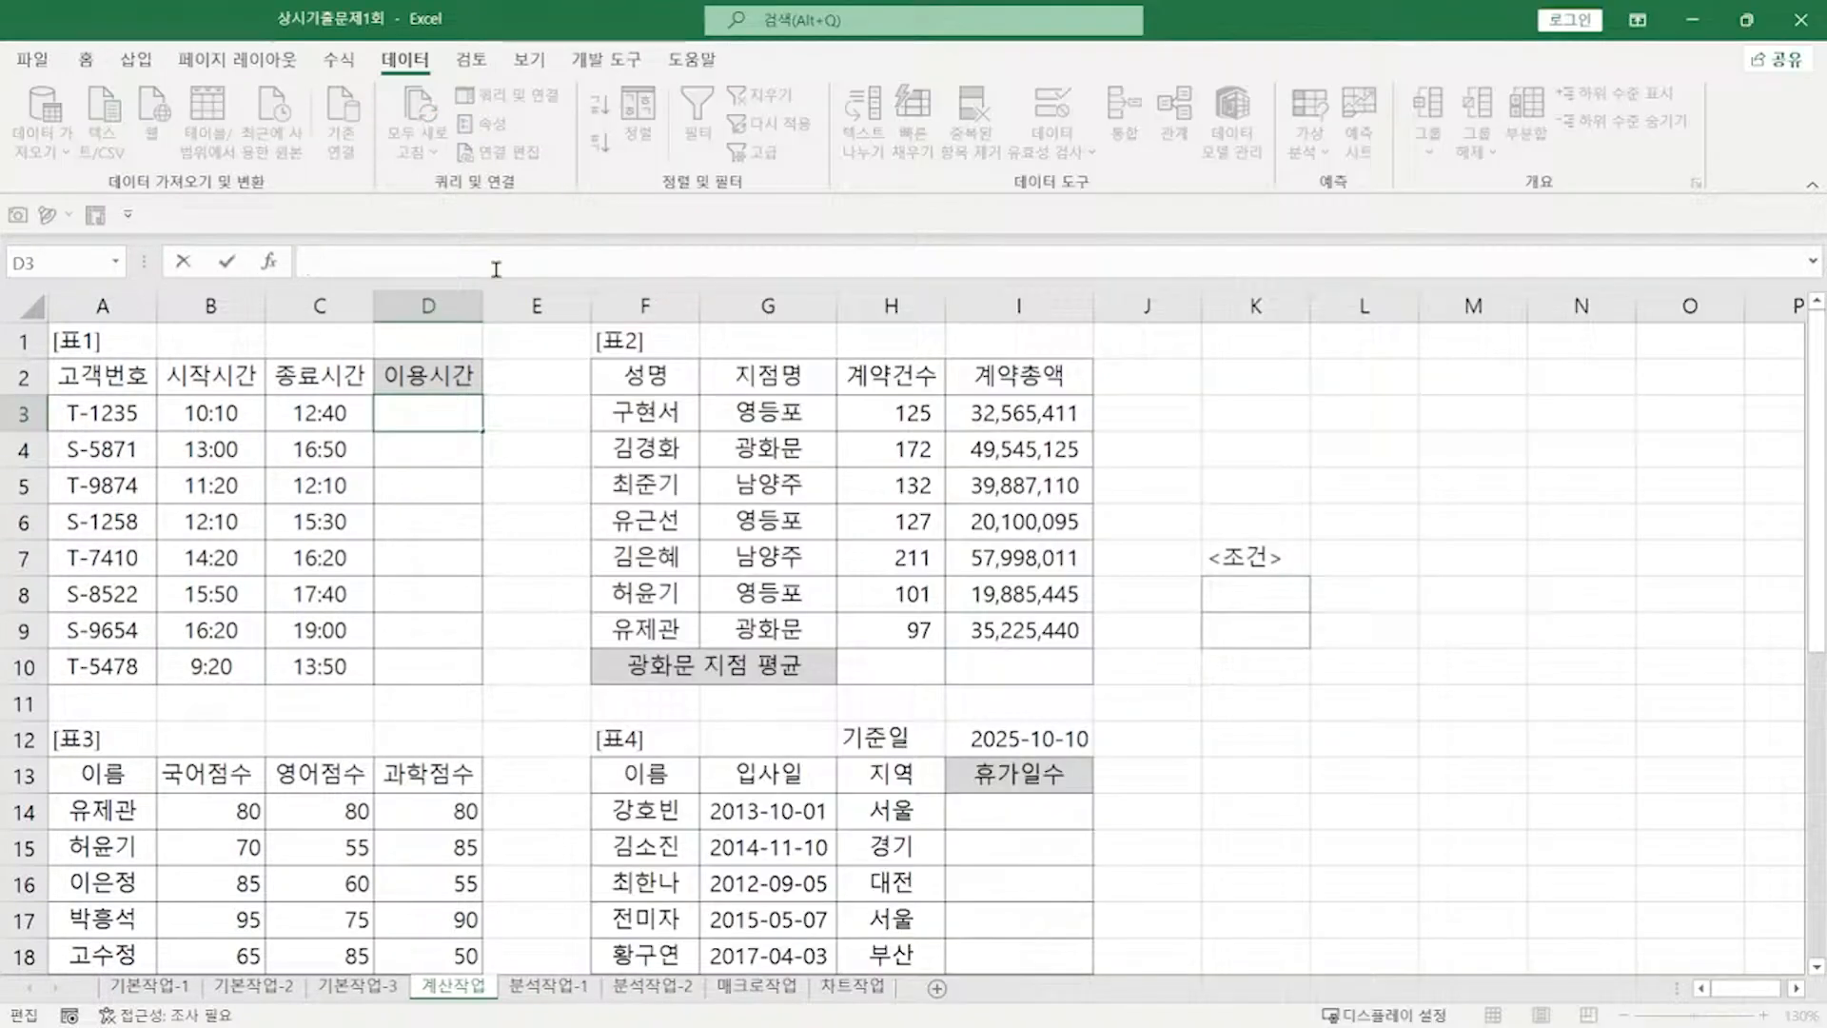
# Step: In D3, start the formula with the condition IF(MINUTE(C3-B3)>30,
pyautogui.click(428, 413)
pyautogui.write('=MIN')
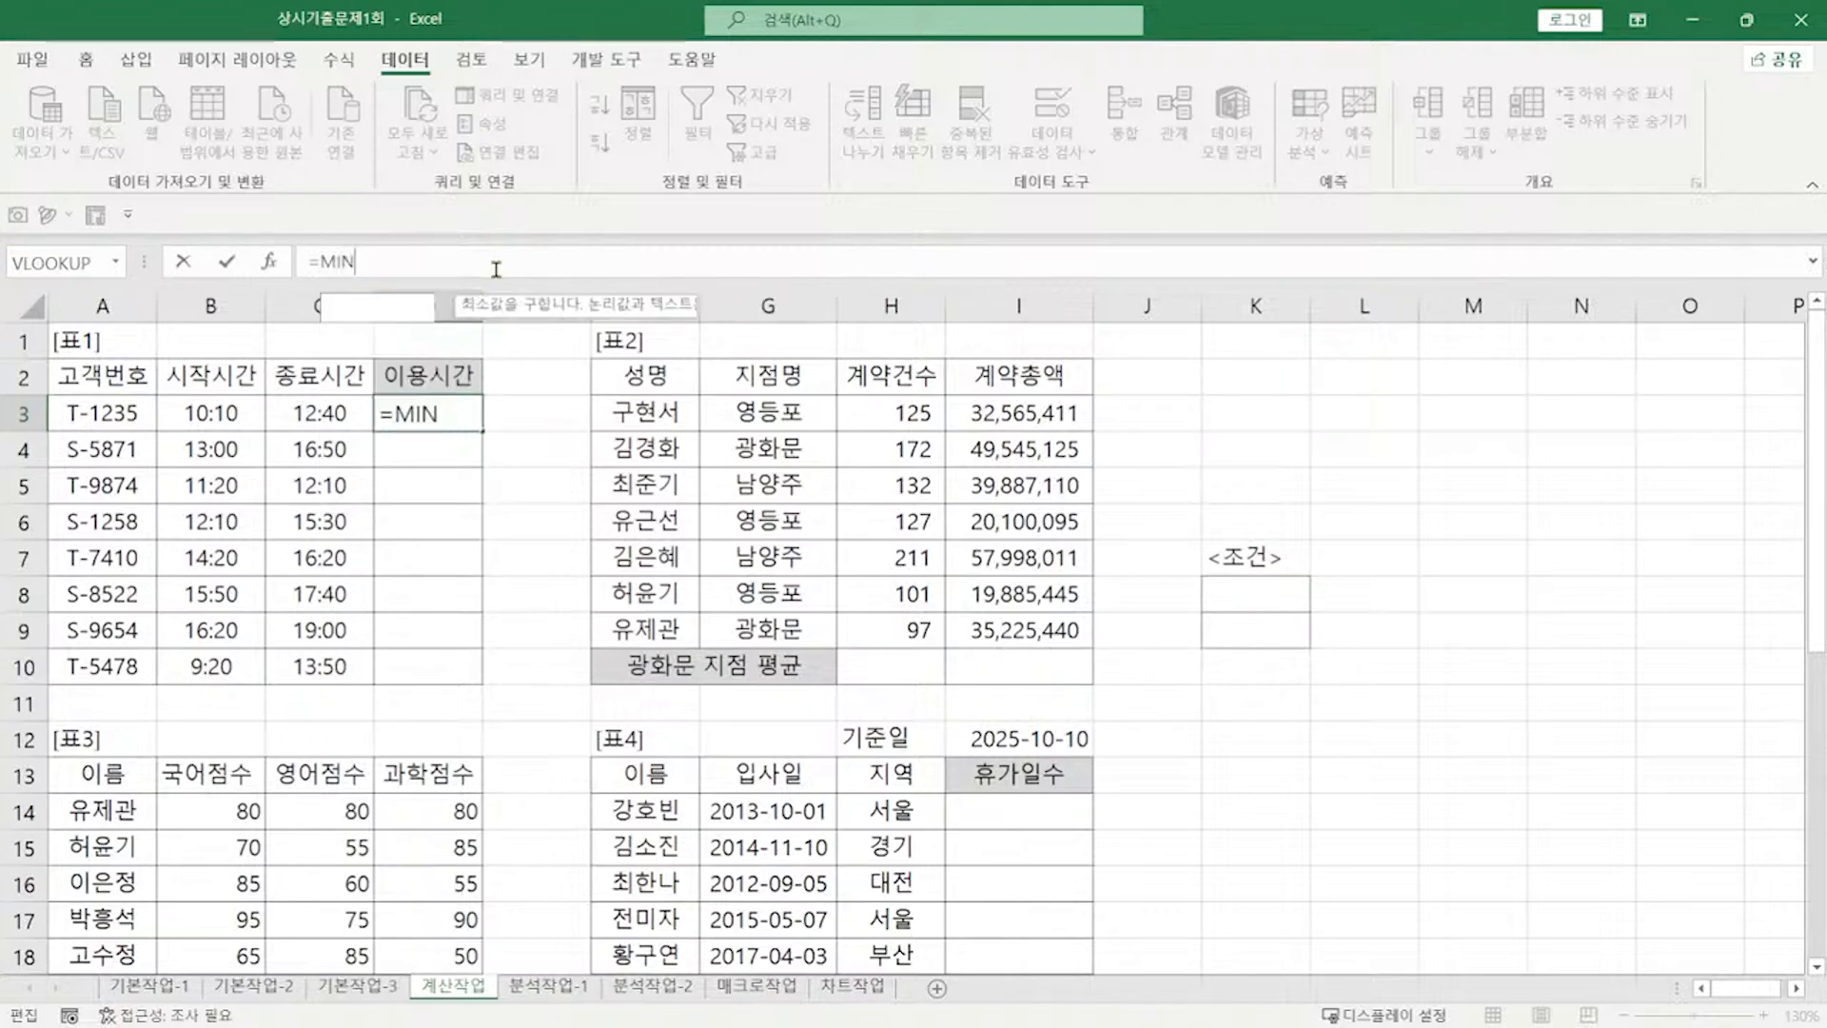
pyautogui.write('UTE(')
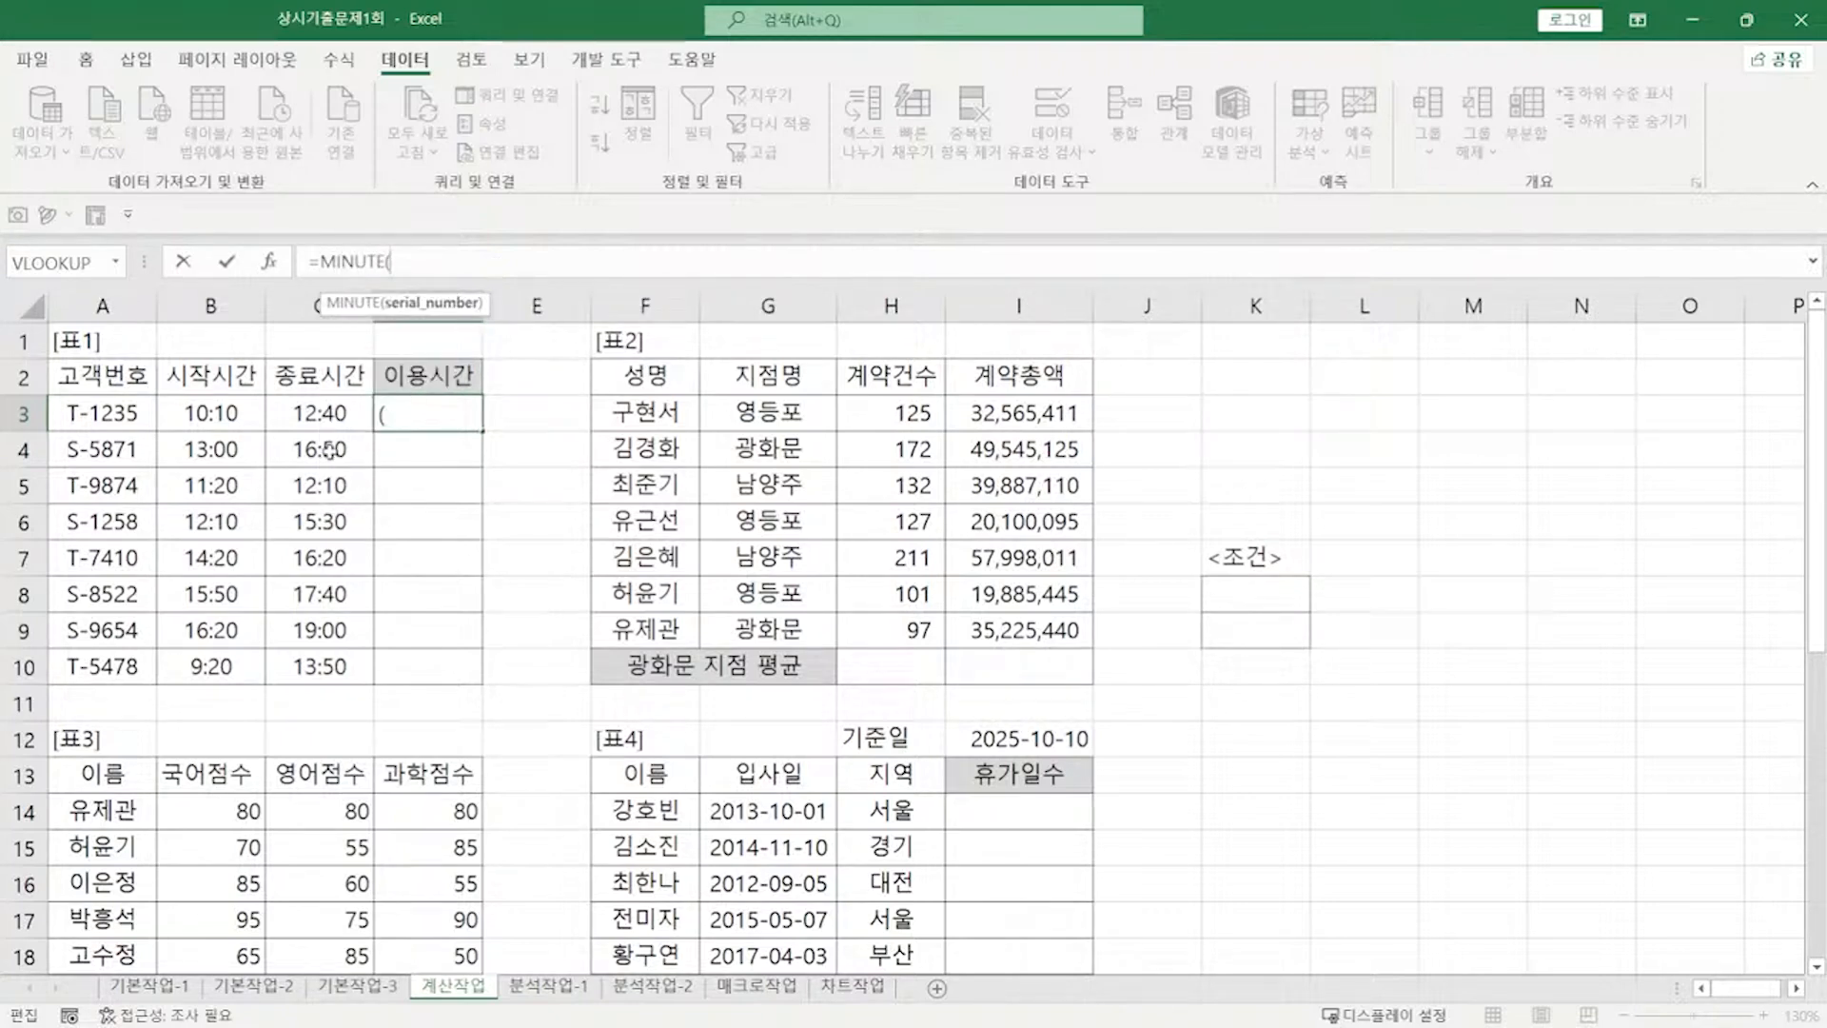
pyautogui.click(317, 416)
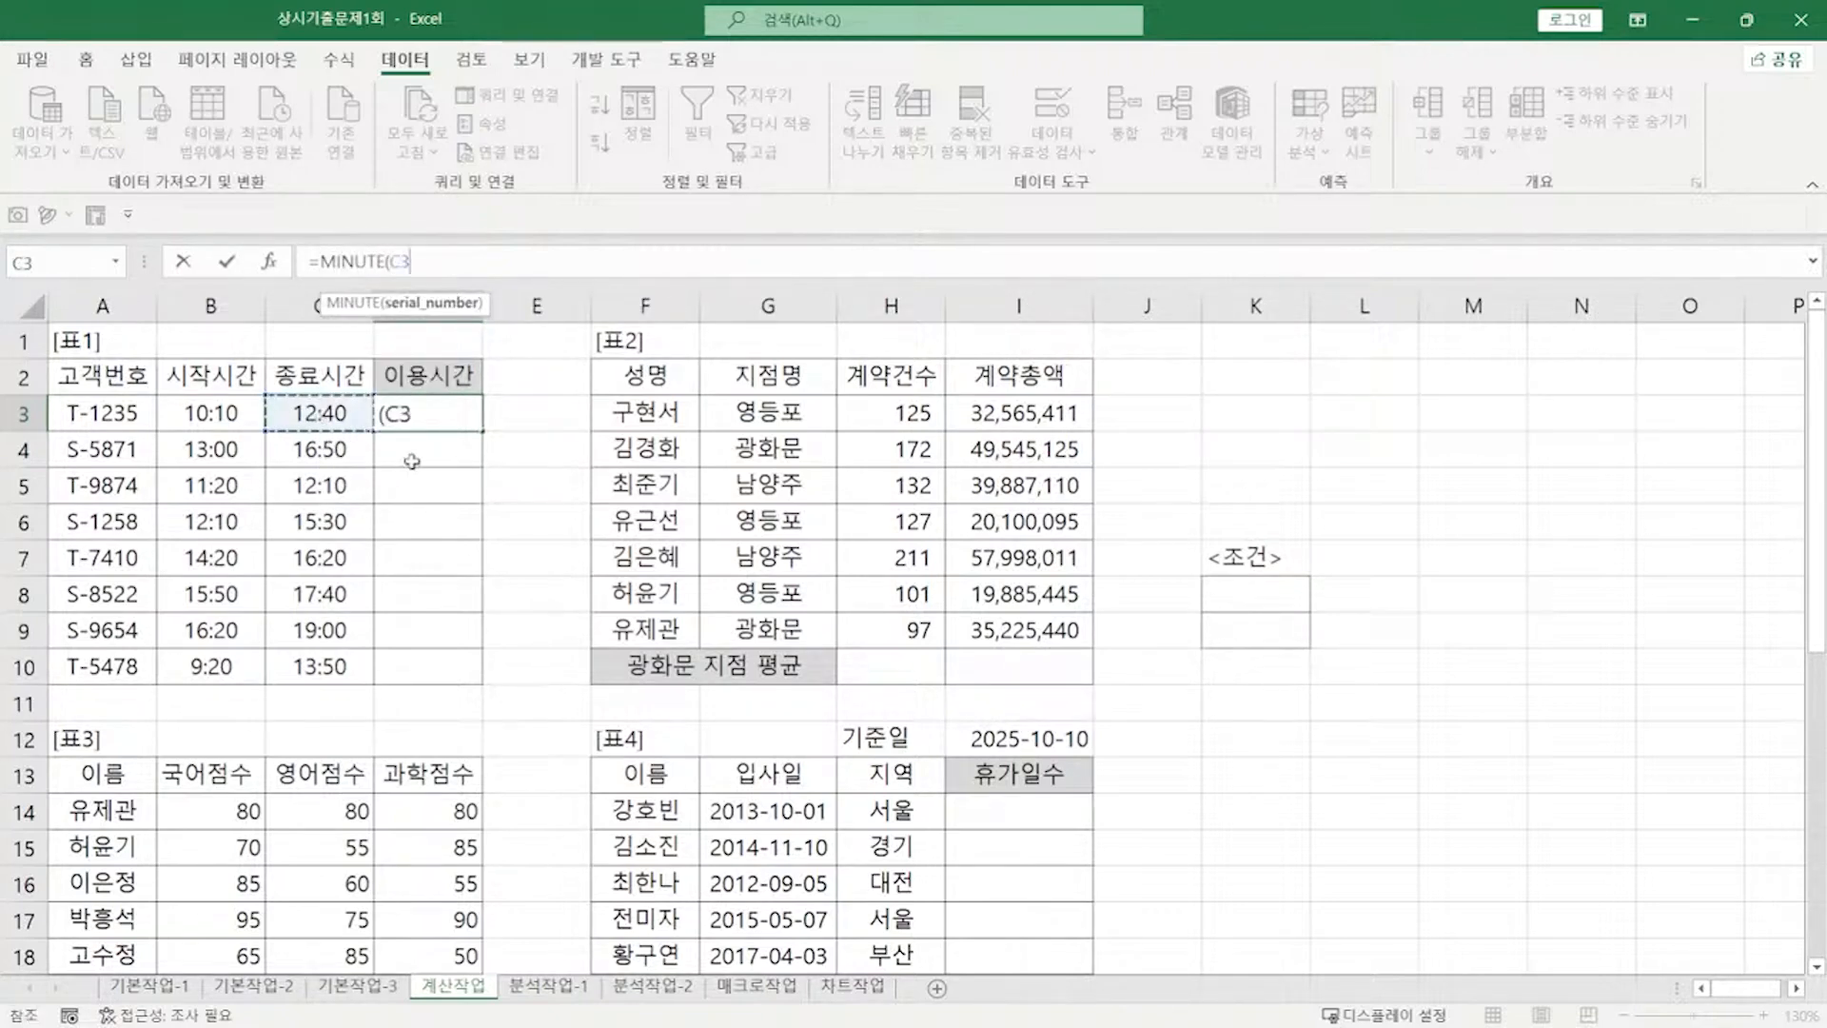
pyautogui.write('-')
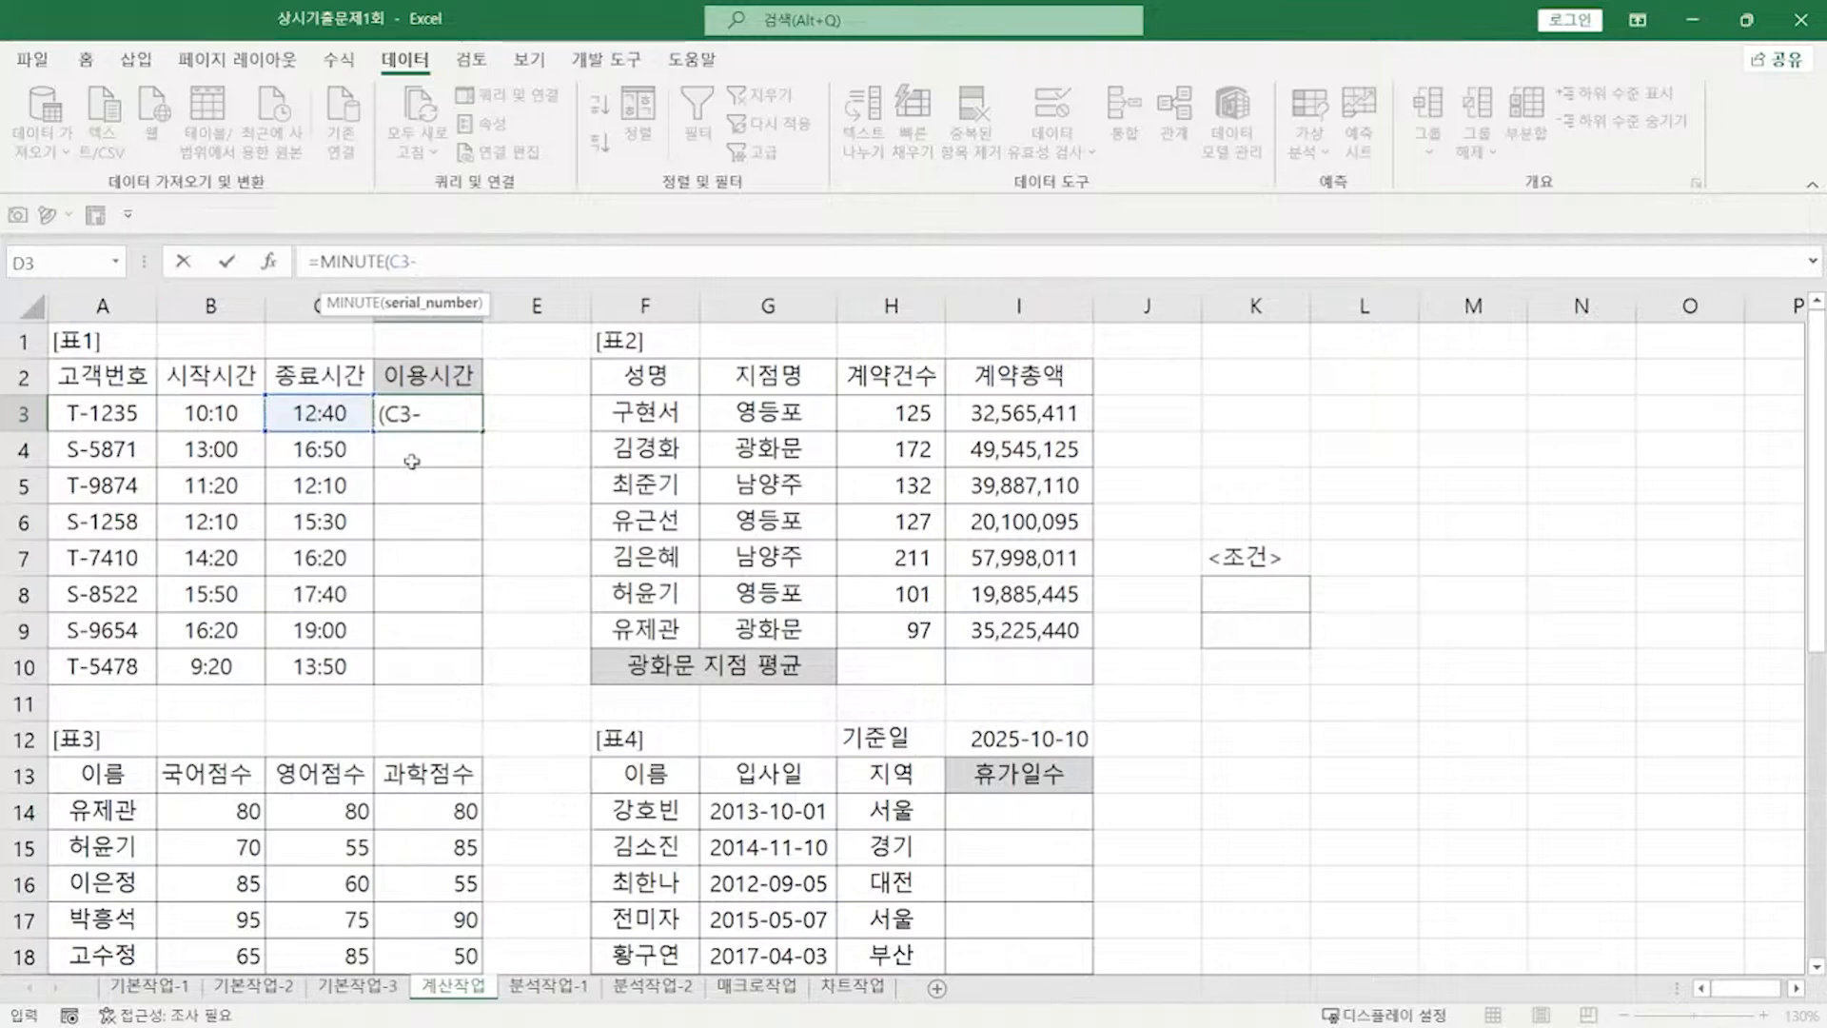
pyautogui.click(228, 416)
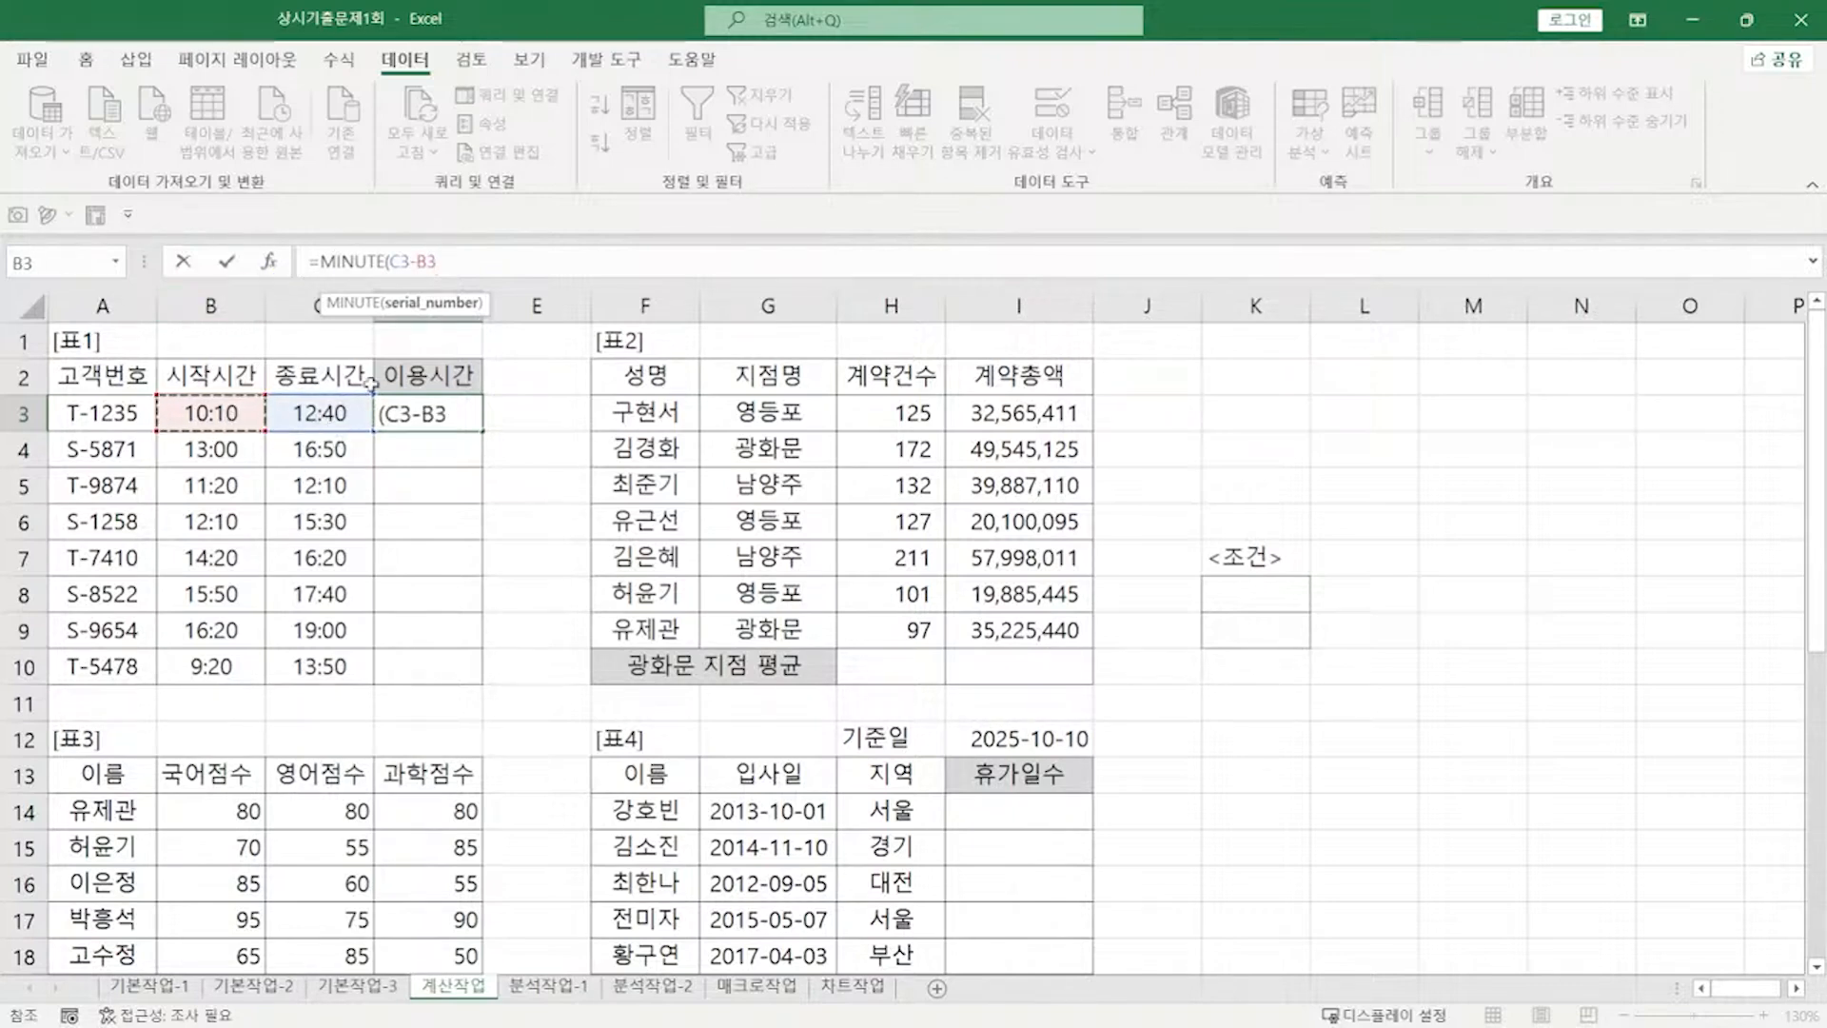
pyautogui.write(')')
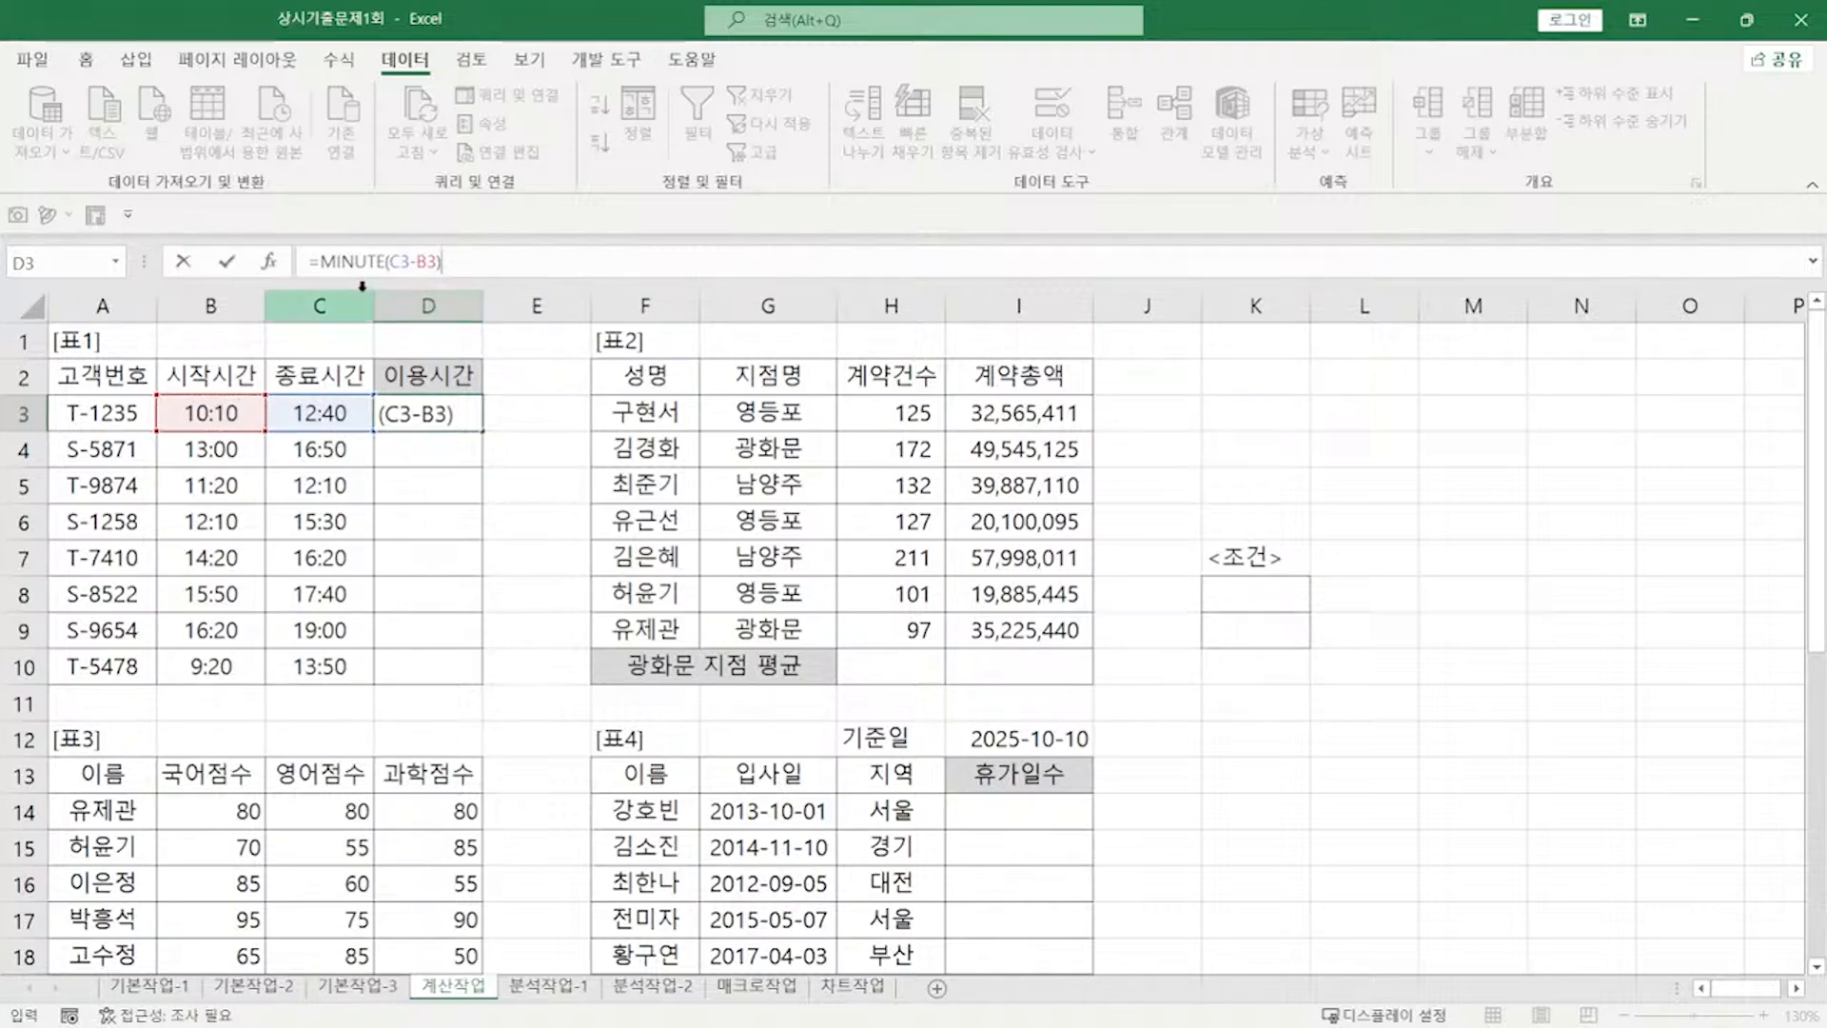
pyautogui.click(319, 261)
pyautogui.write('IF')
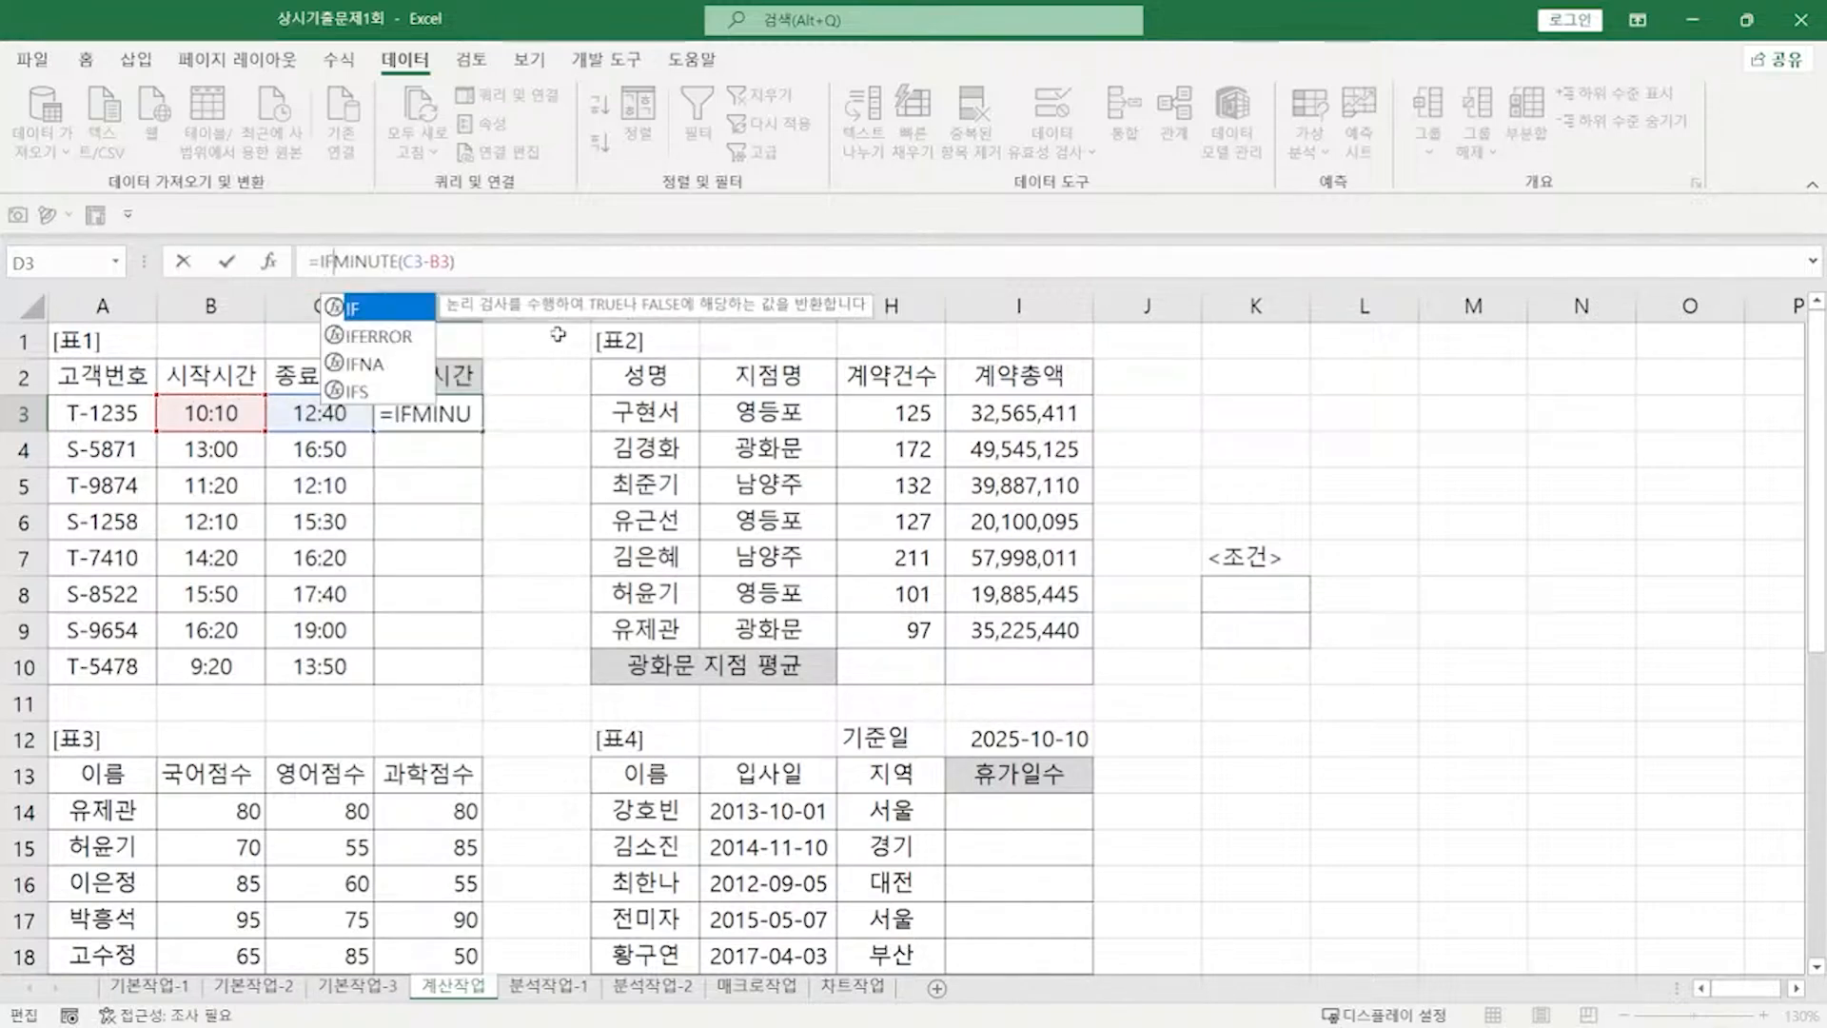
pyautogui.write('(')
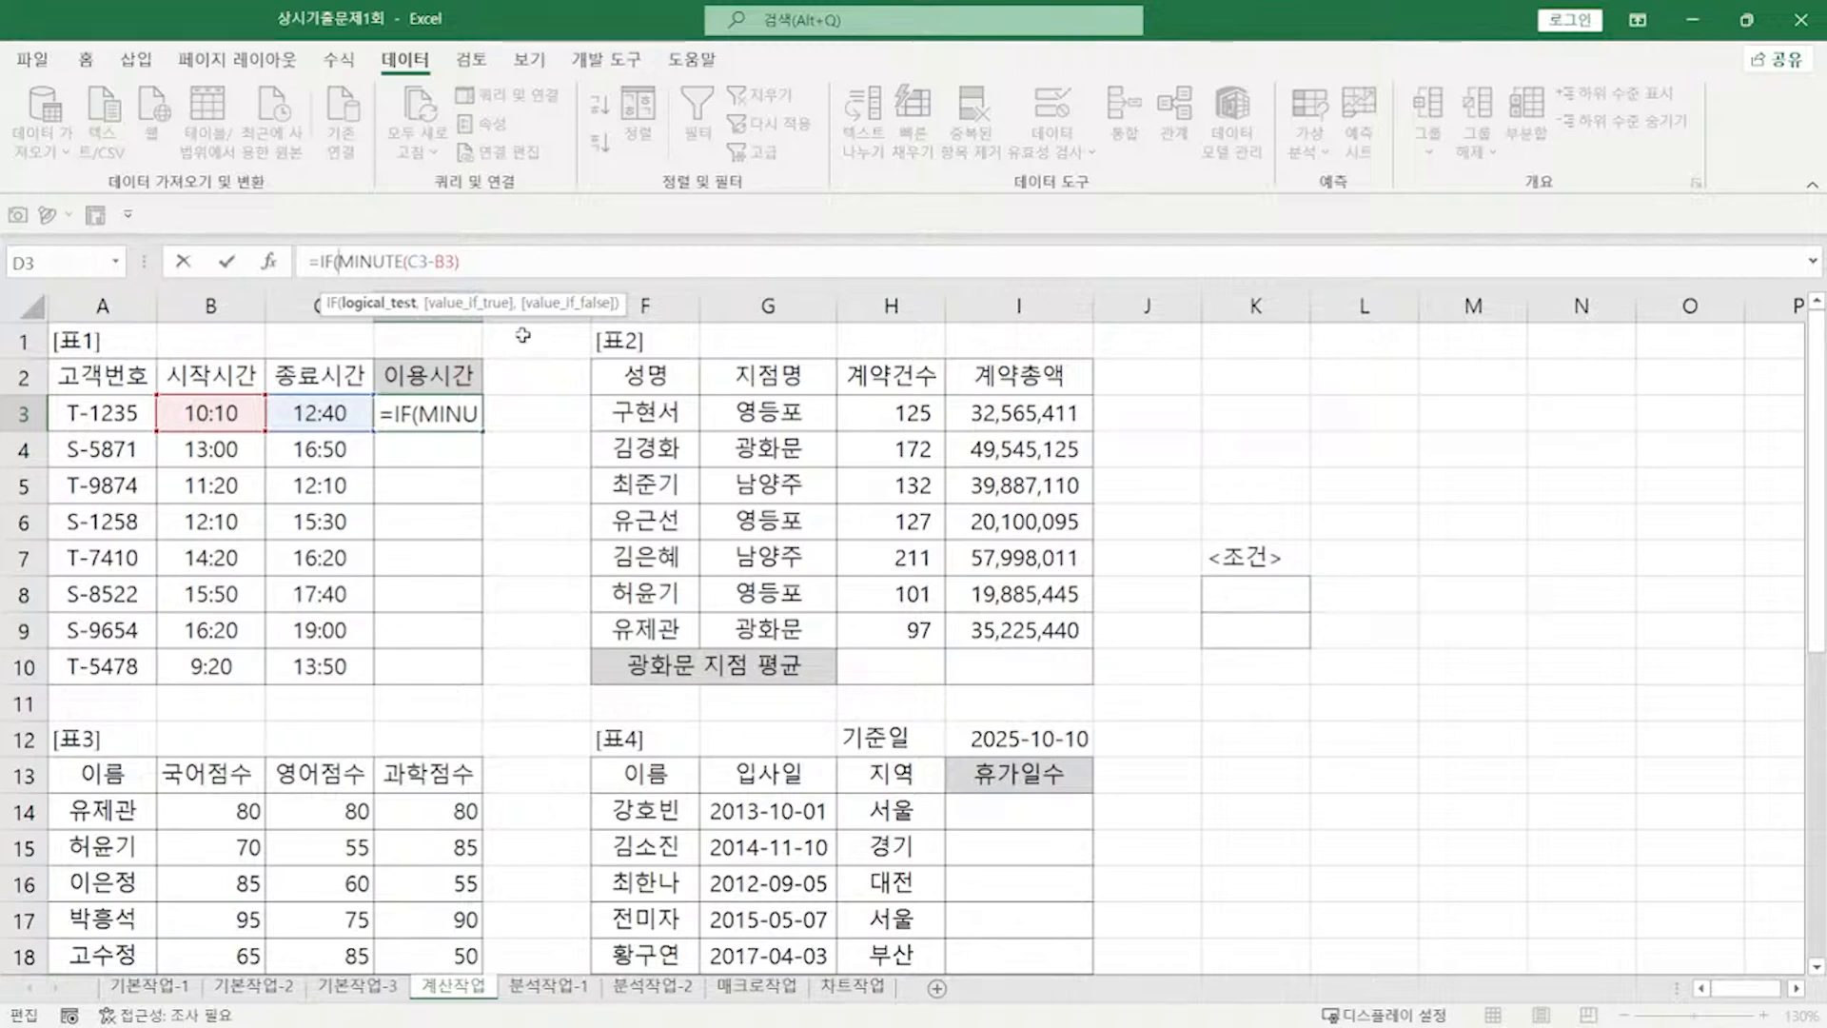
pyautogui.click(517, 260)
pyautogui.write('>30')
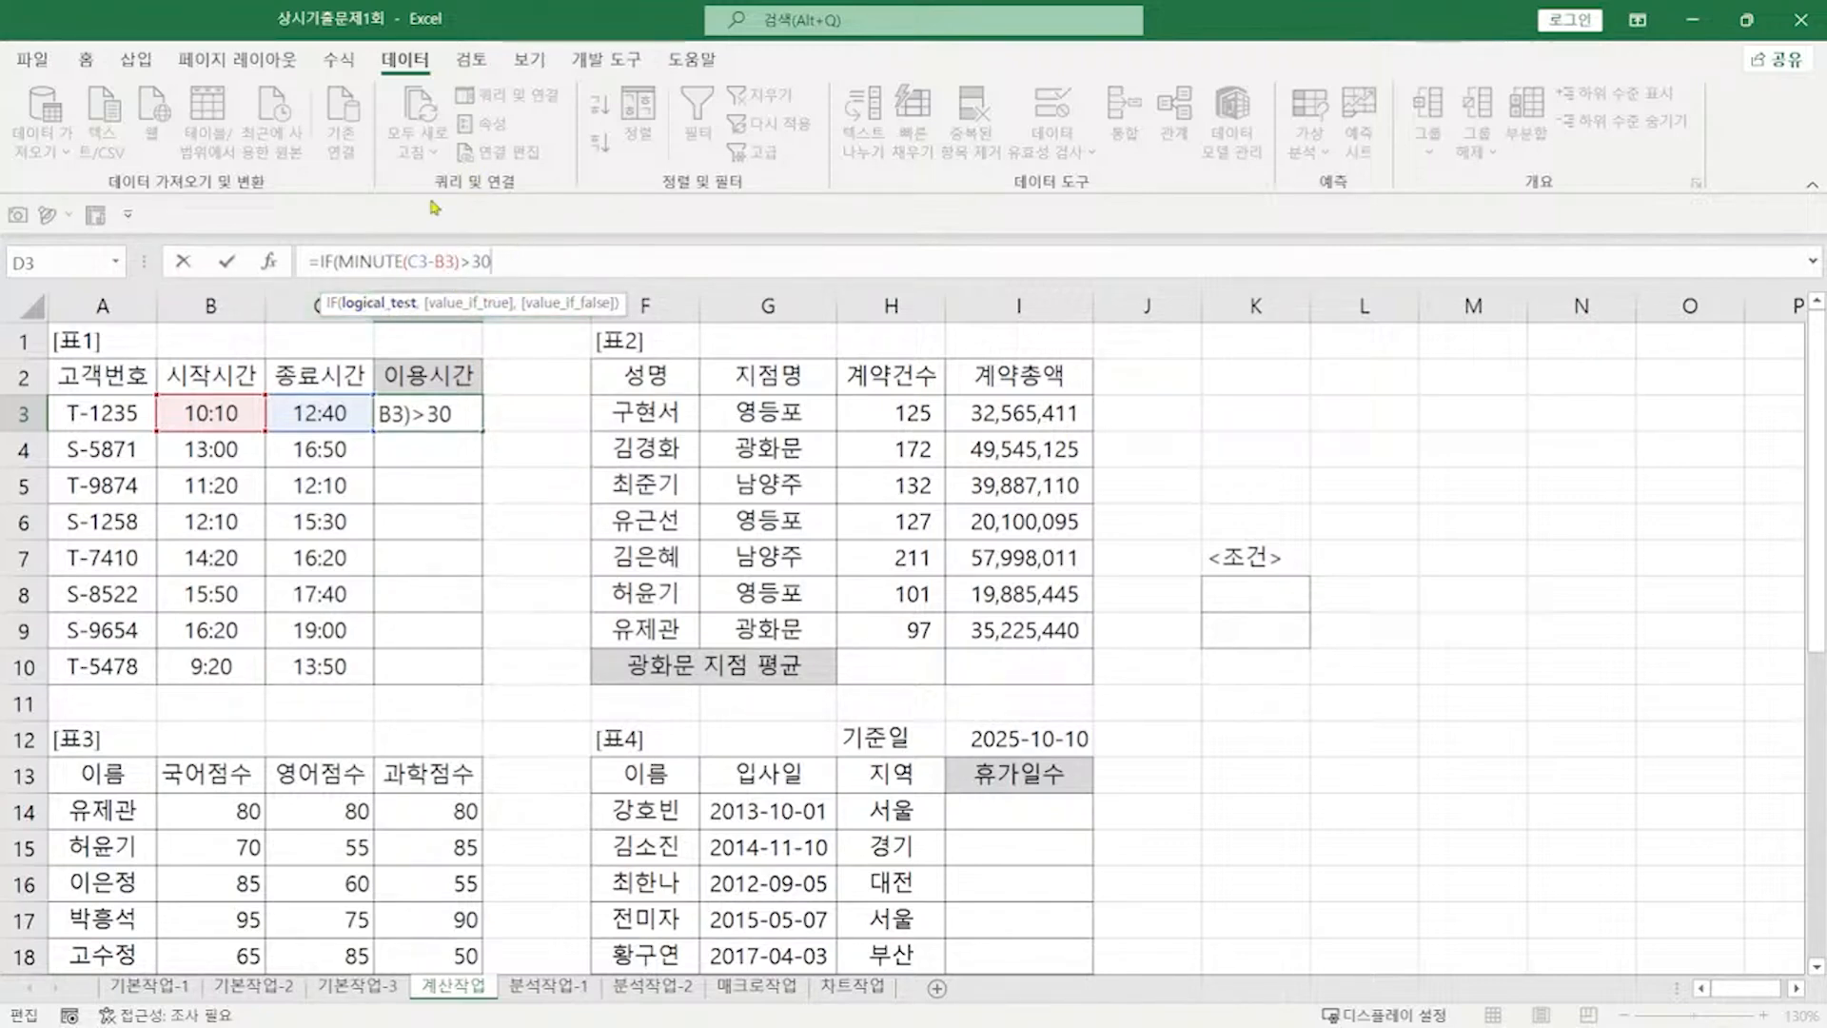
pyautogui.write(',')
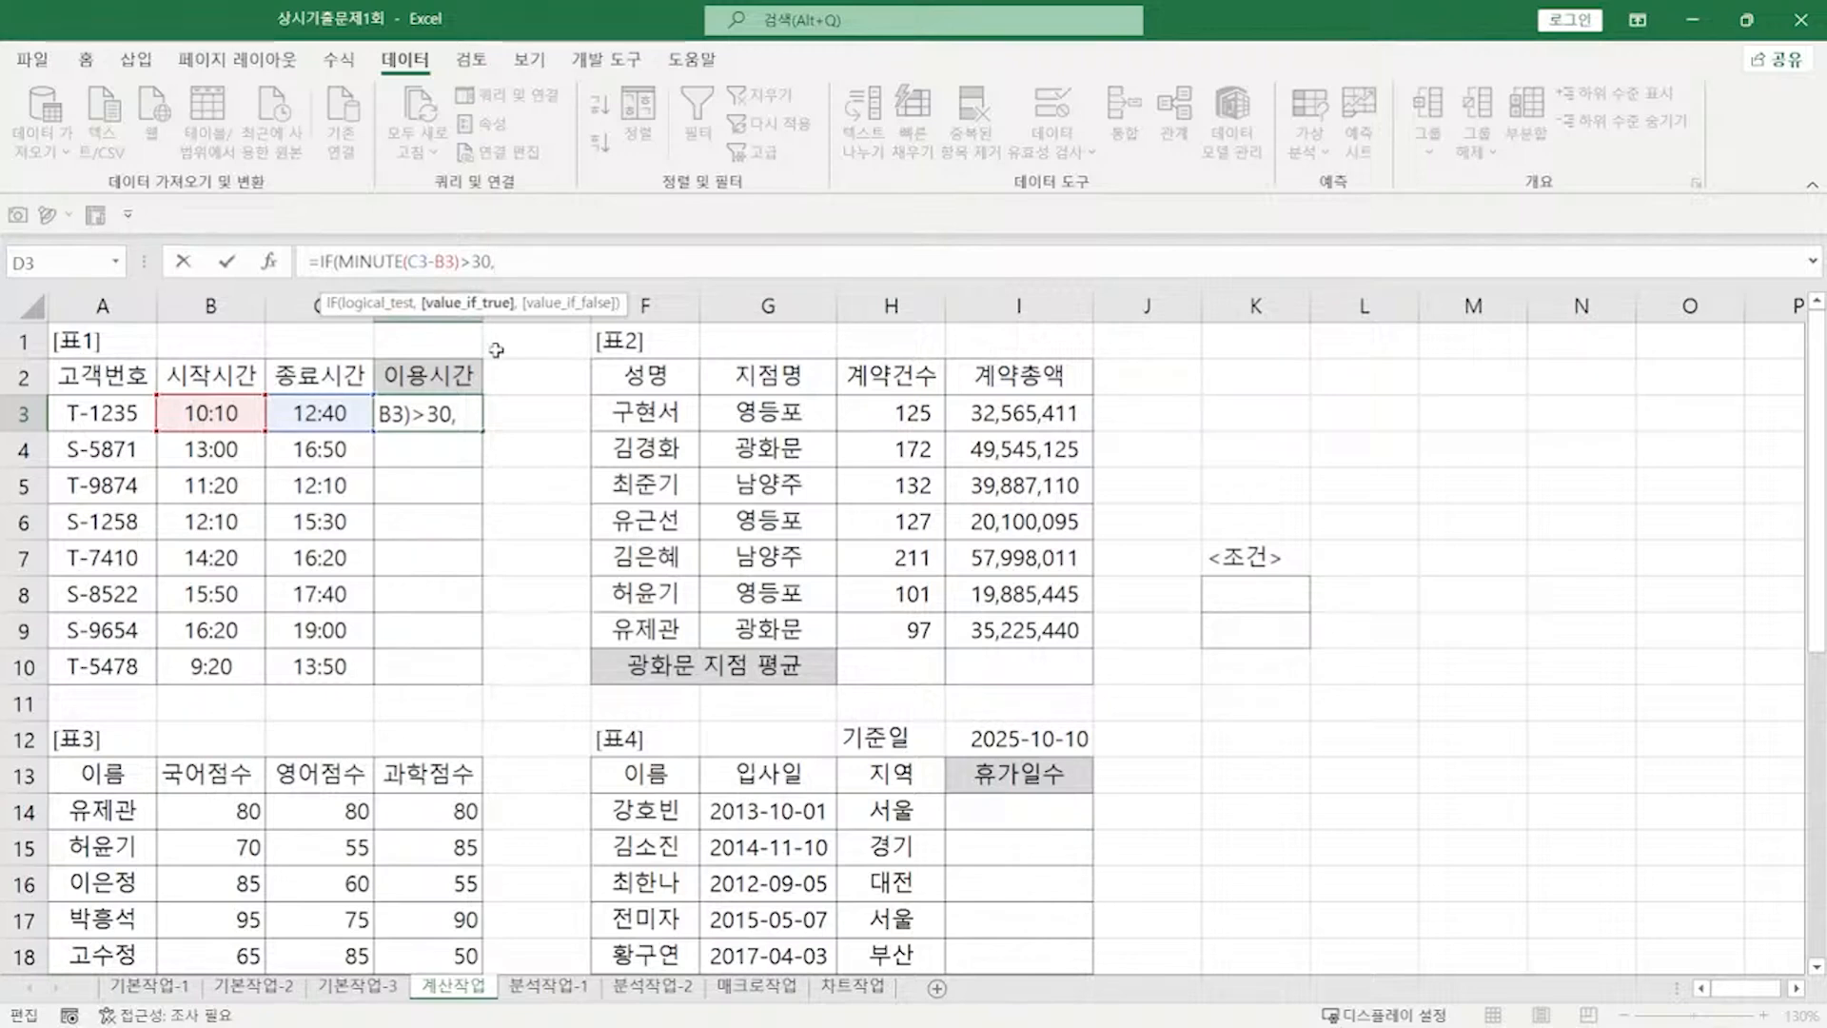
# Step: Finish it with branches HOUR(C3-B3)+1 and HOUR(C3-B3), appending &"시간"
pyautogui.write('HOUR(')
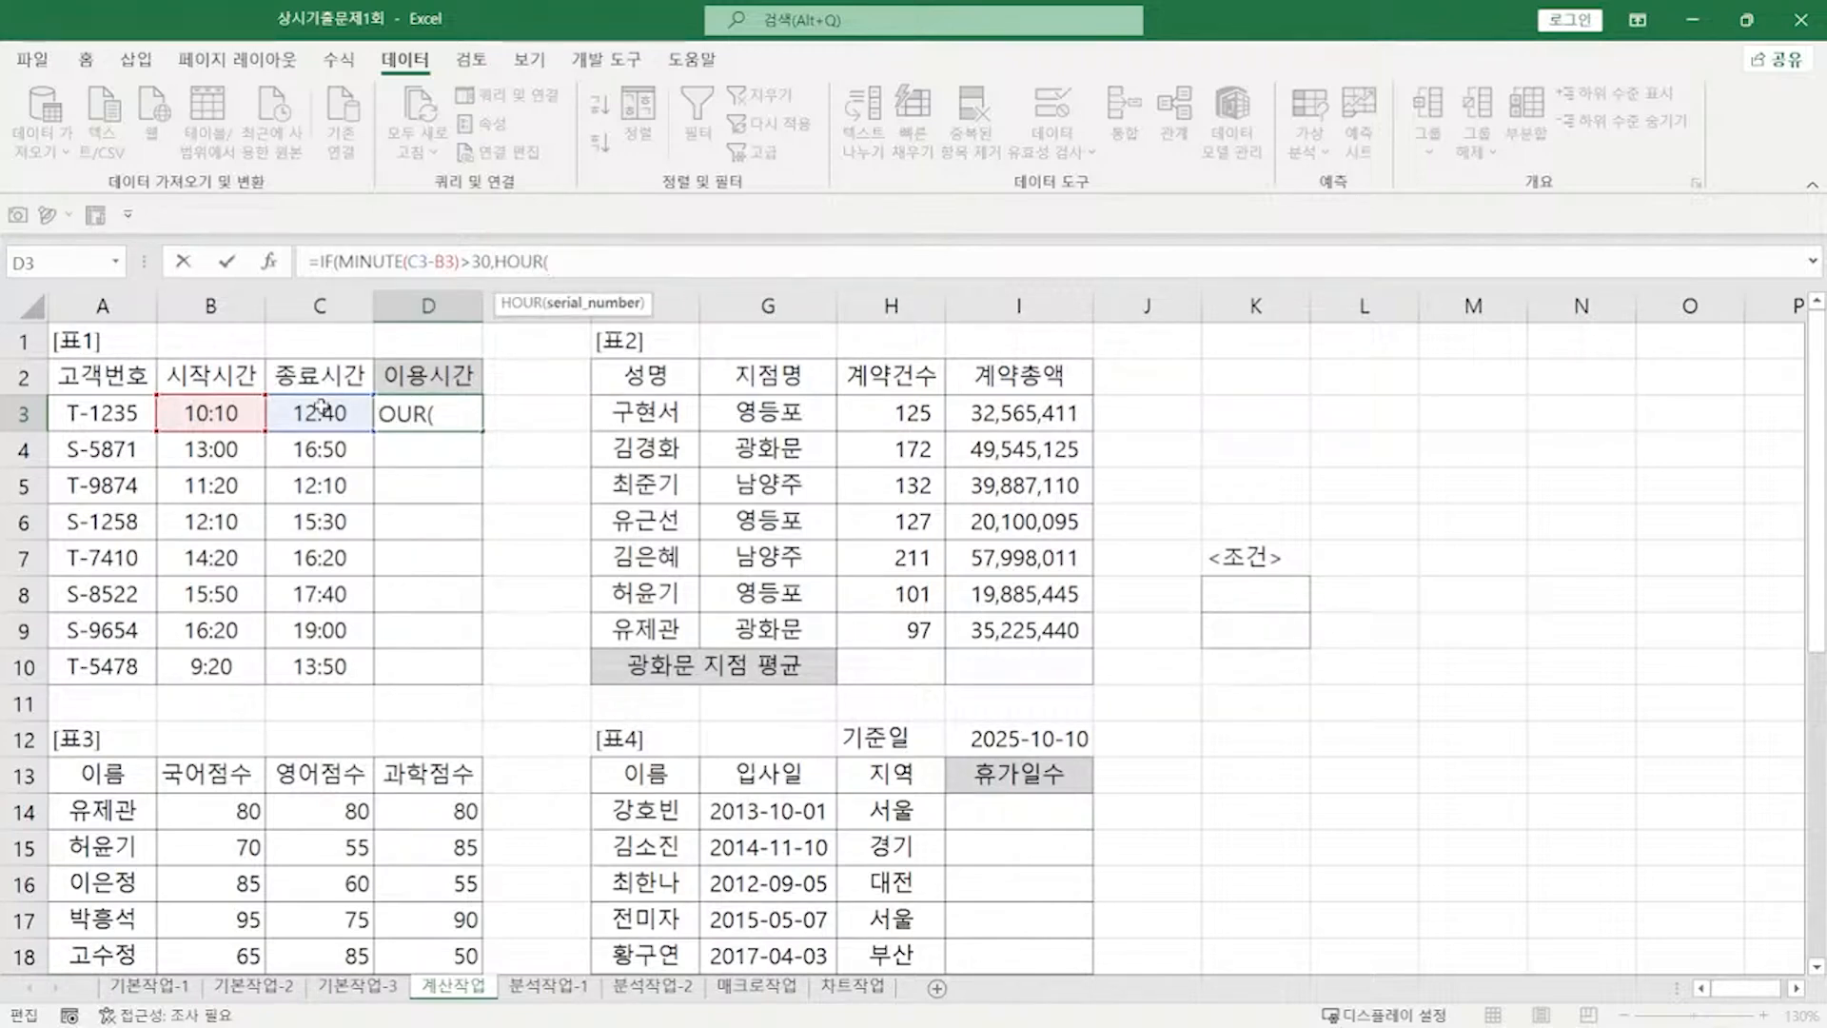
pyautogui.click(322, 404)
pyautogui.write('-')
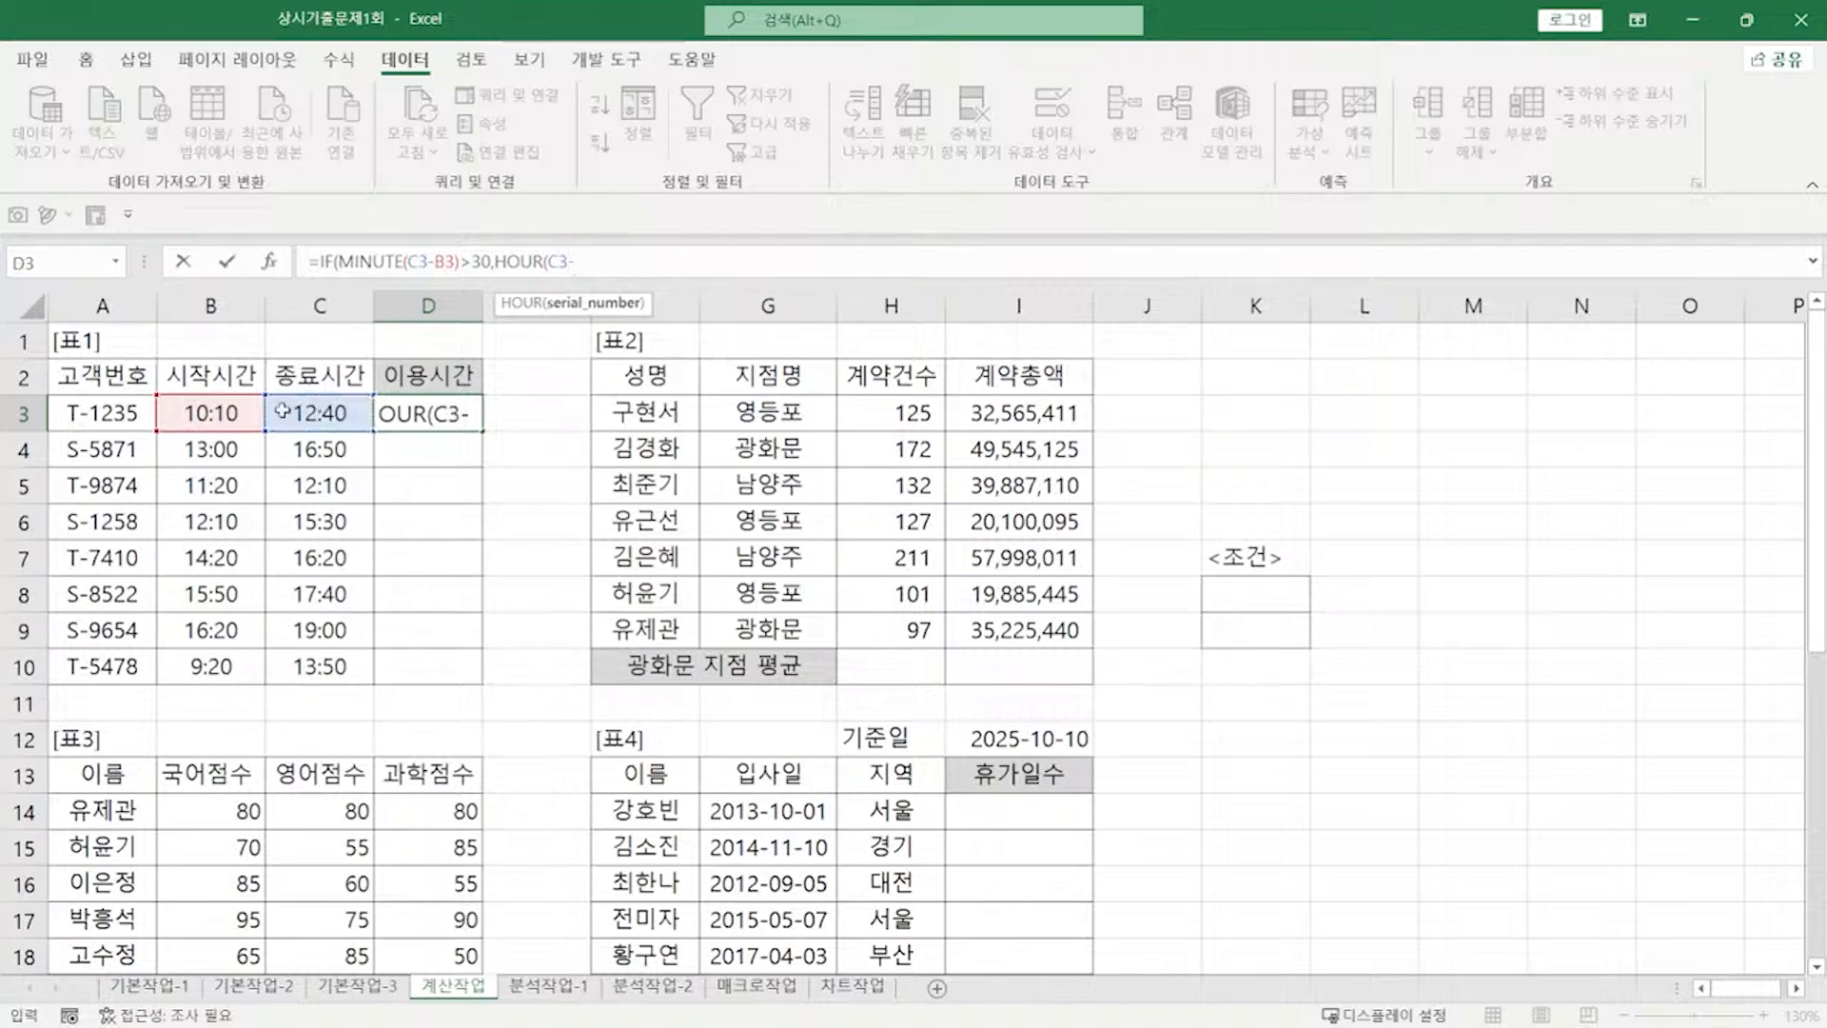
pyautogui.click(238, 413)
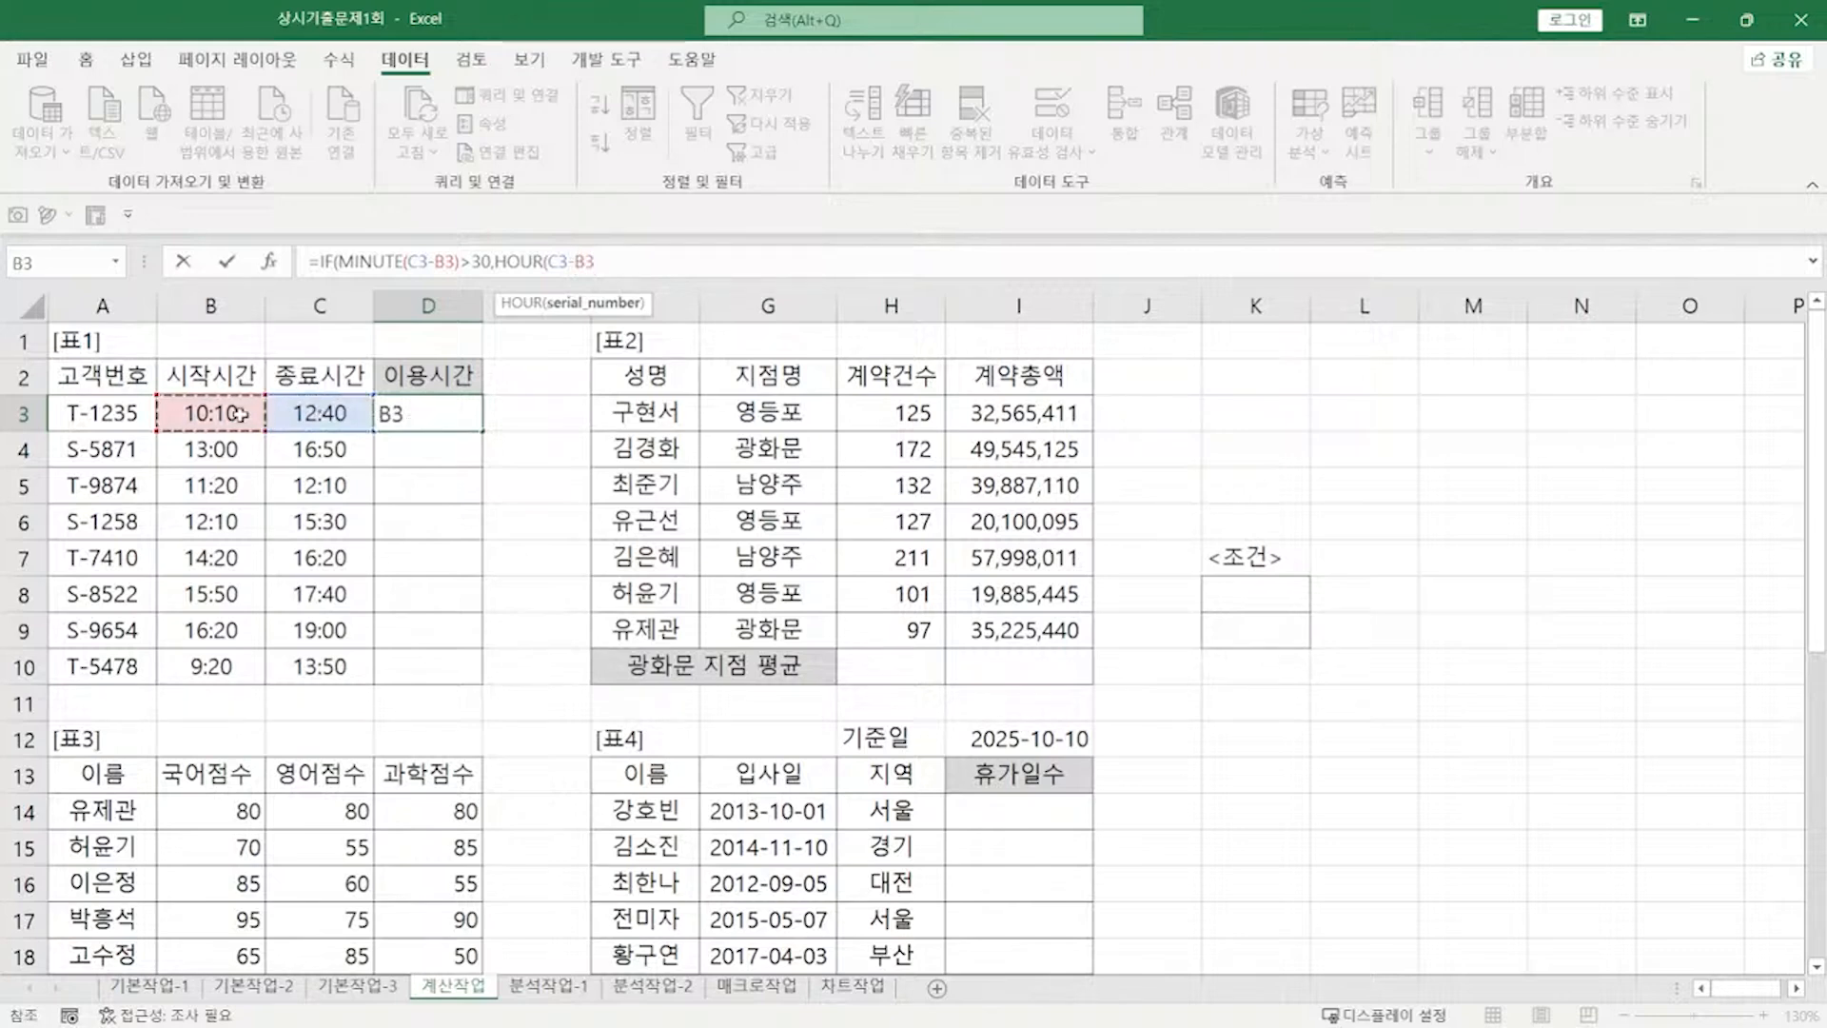
pyautogui.write(')+1')
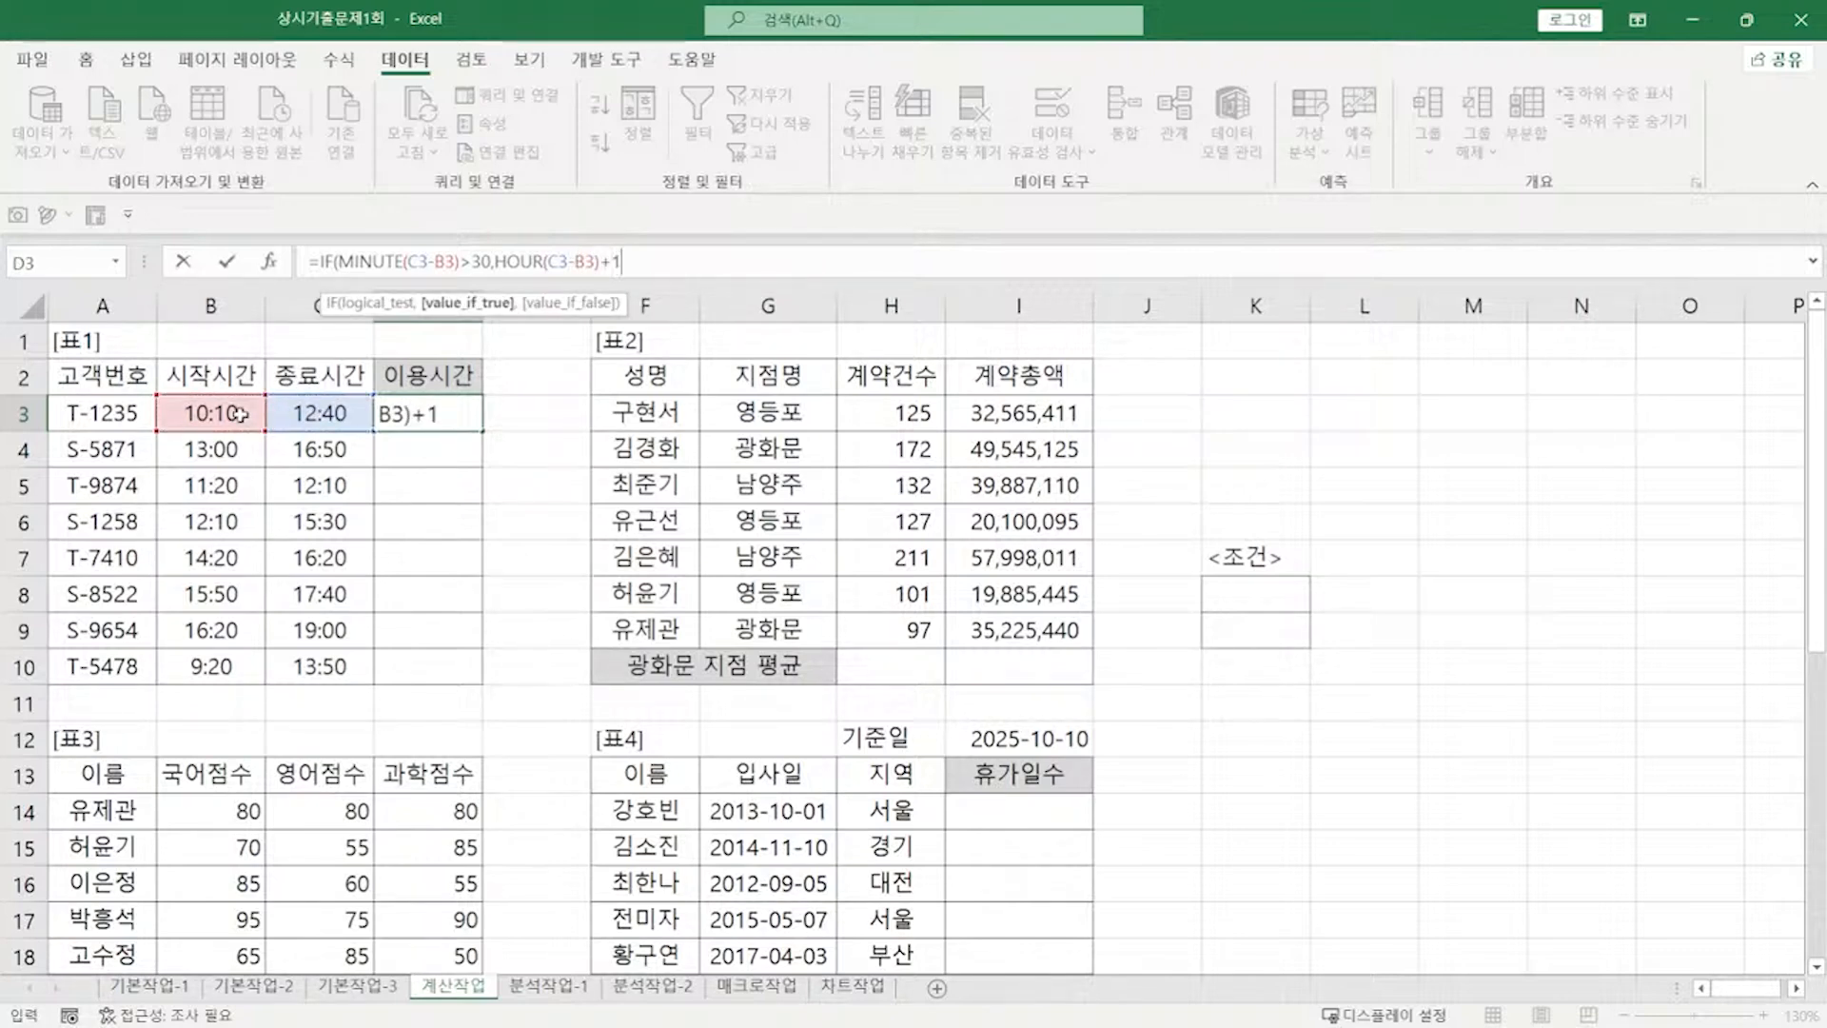
pyautogui.write(',')
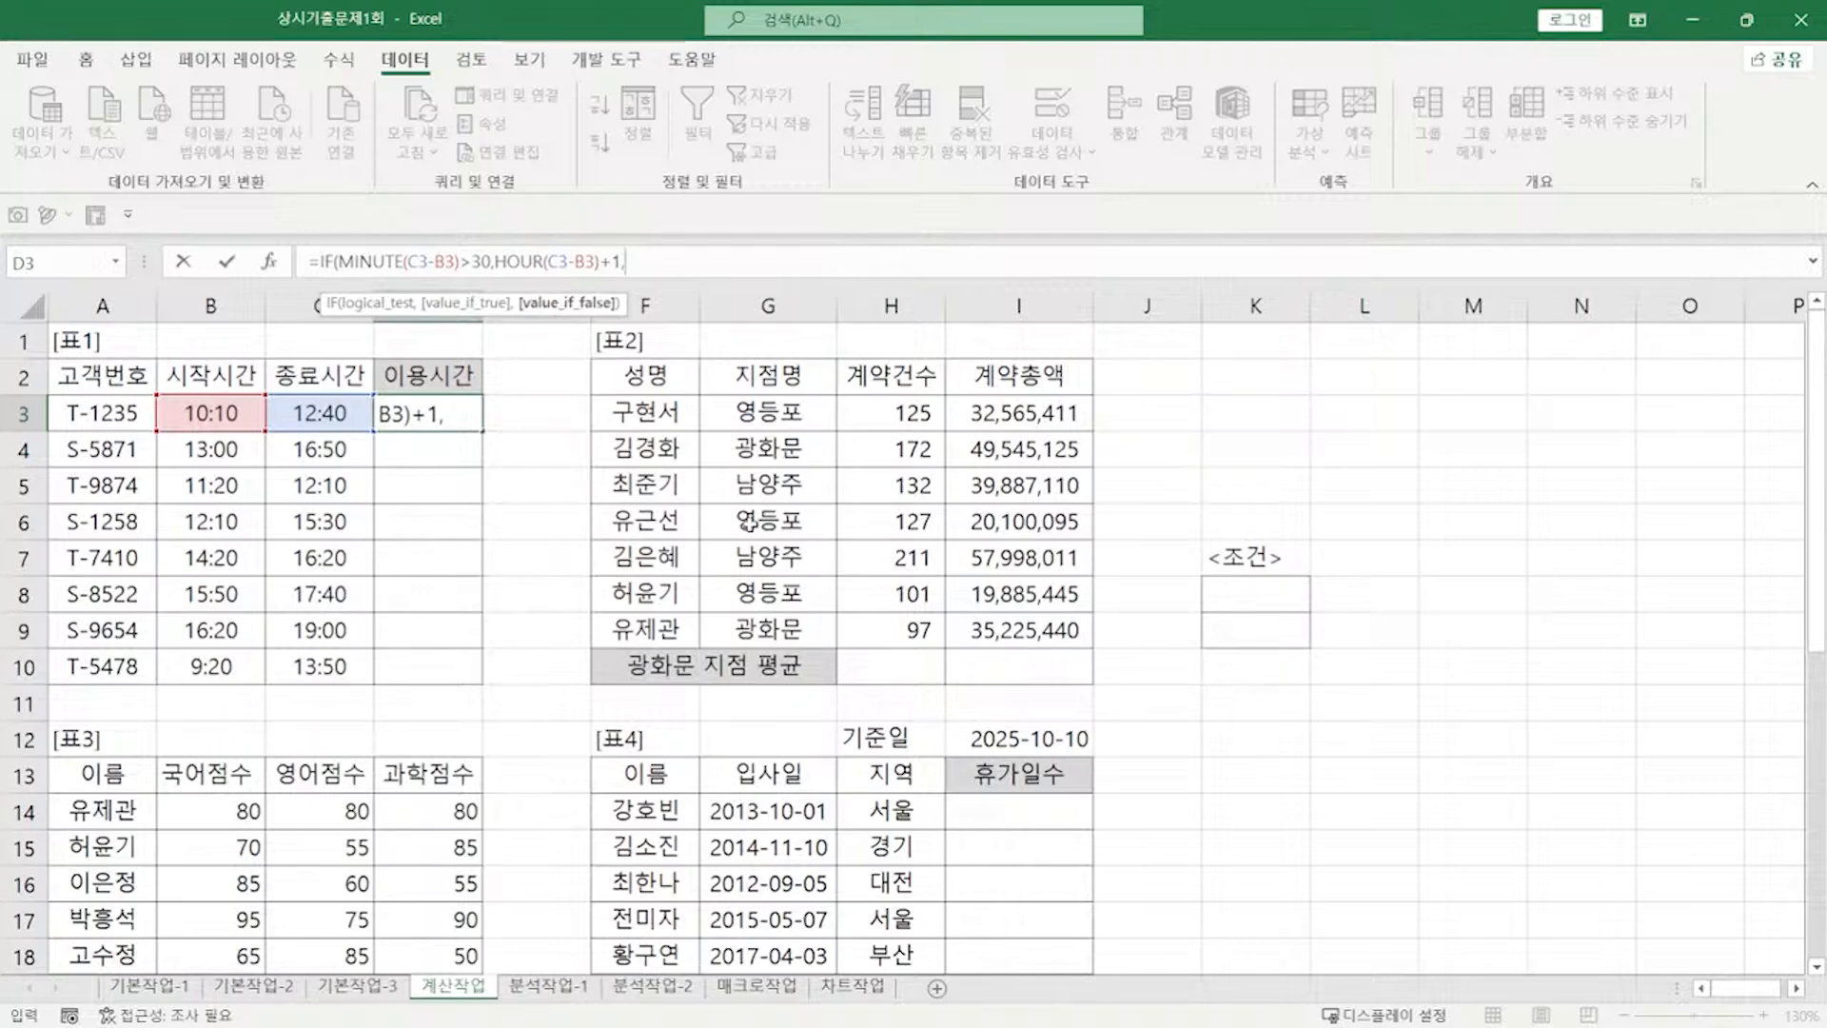
pyautogui.write('HOUR(')
pyautogui.click(328, 416)
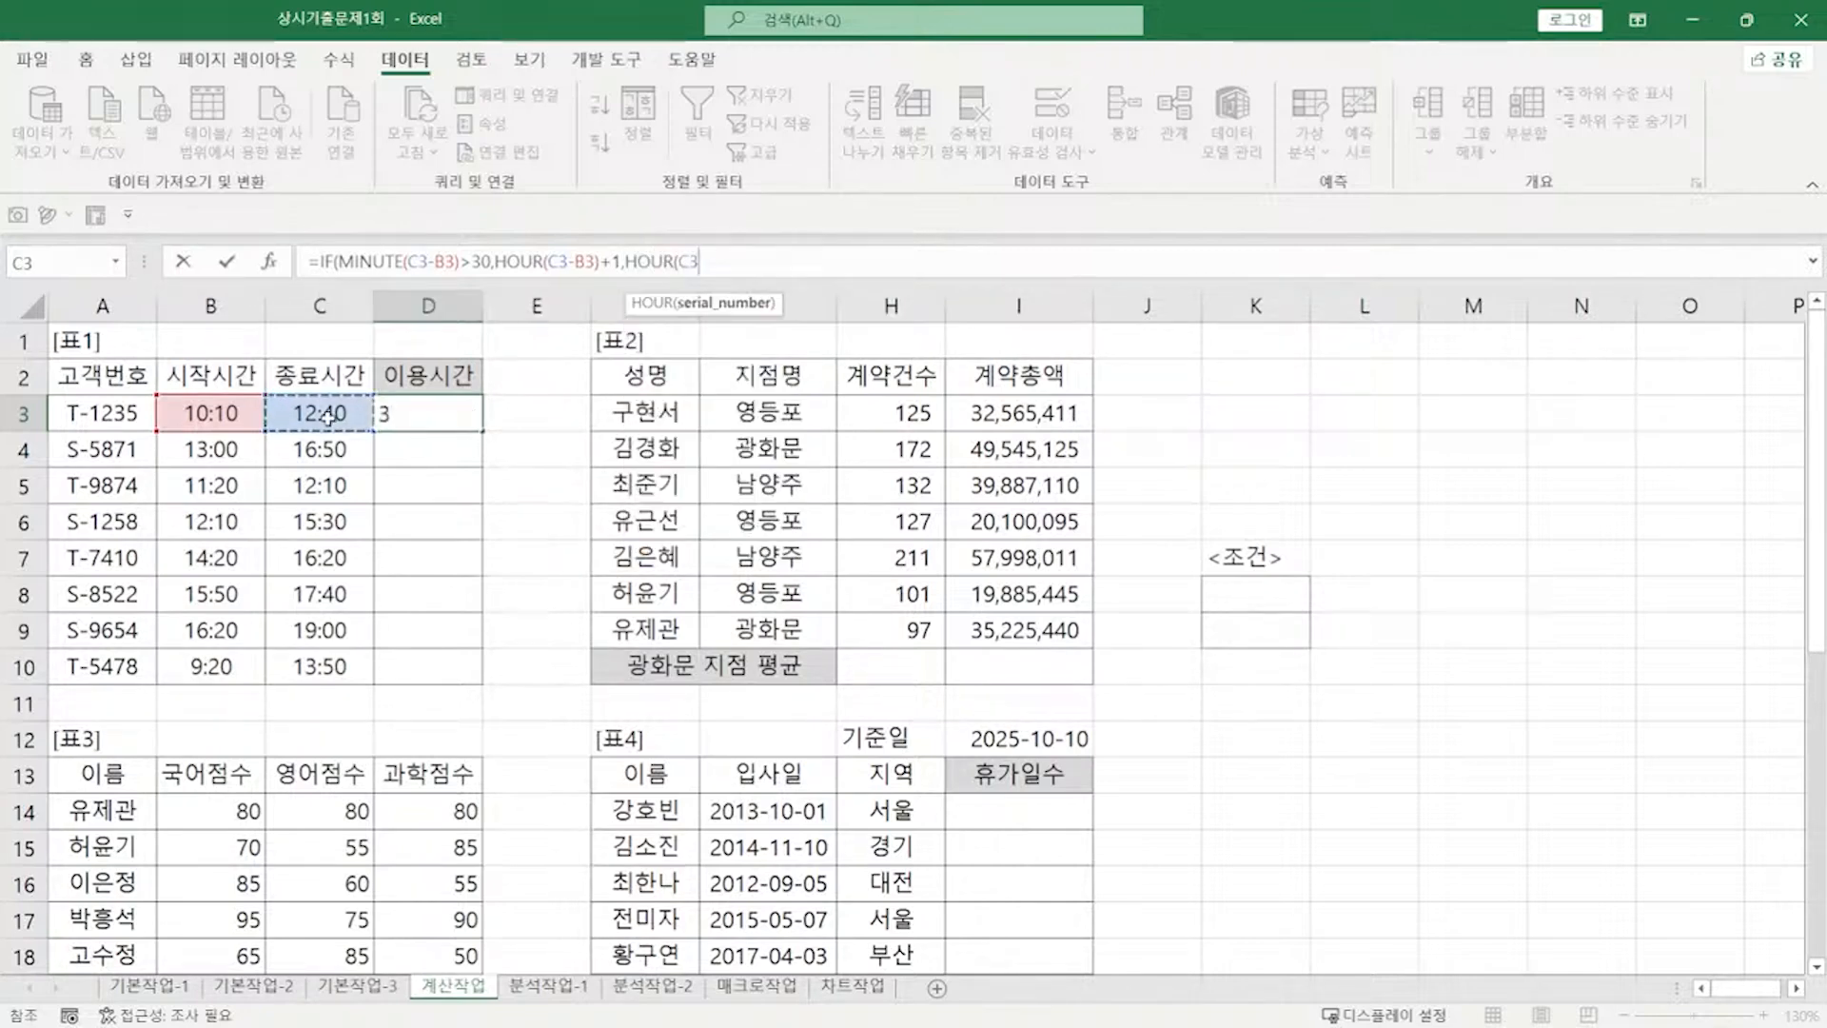
pyautogui.write('-')
pyautogui.click(228, 411)
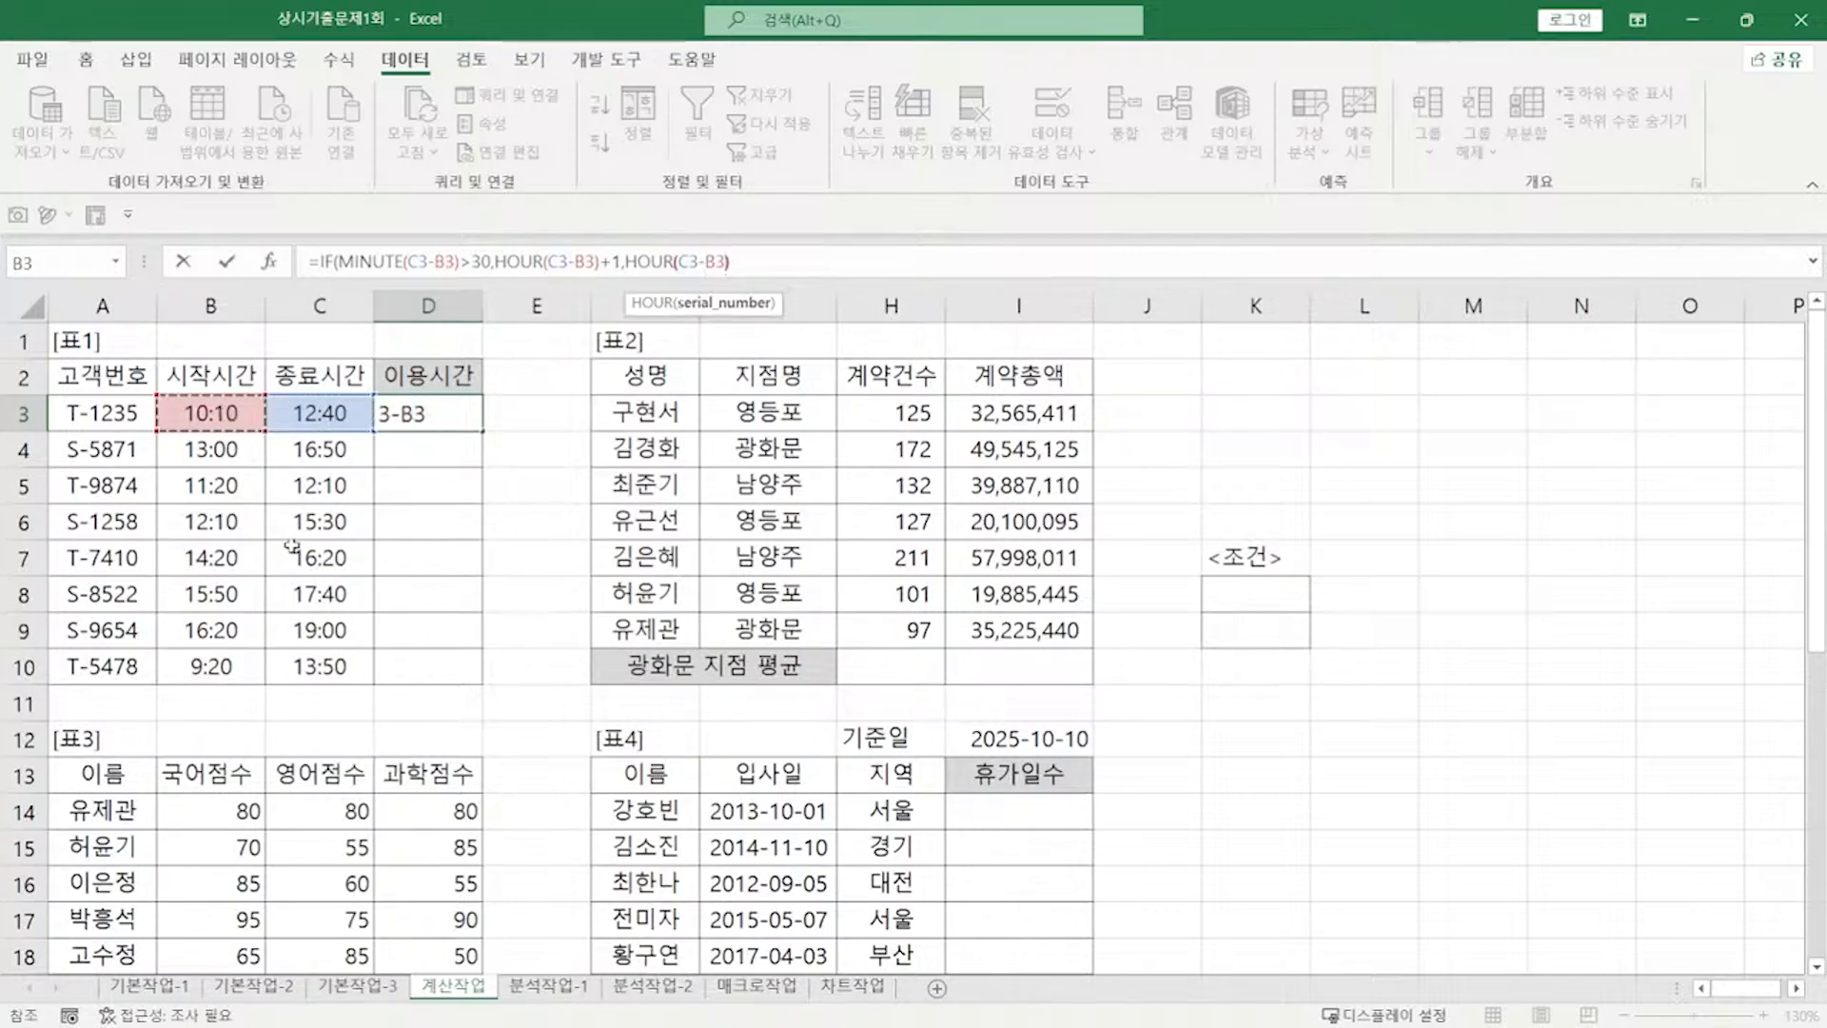
pyautogui.write('))')
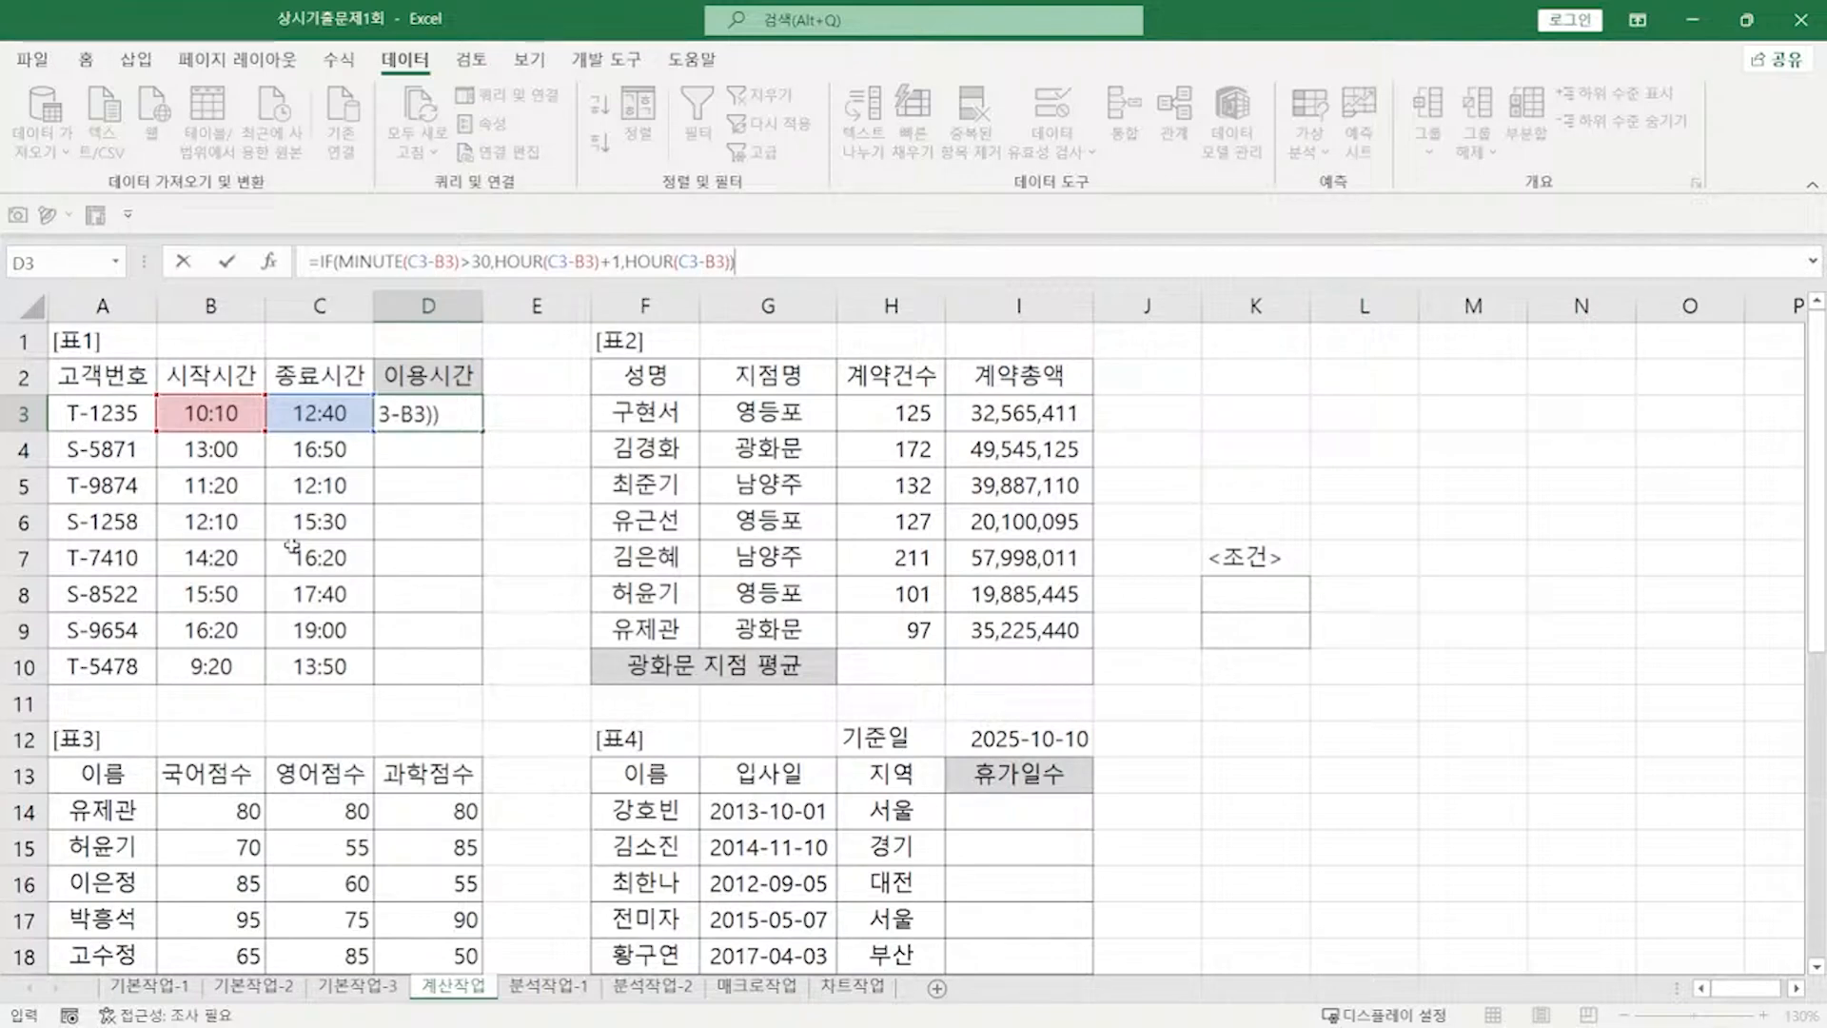
pyautogui.write('&"시간"')
# Step: Commit the D3 formula and fill it down to D10, showing values like 4시간 and 1시간
pyautogui.hotkey('ctrl', 'Return')
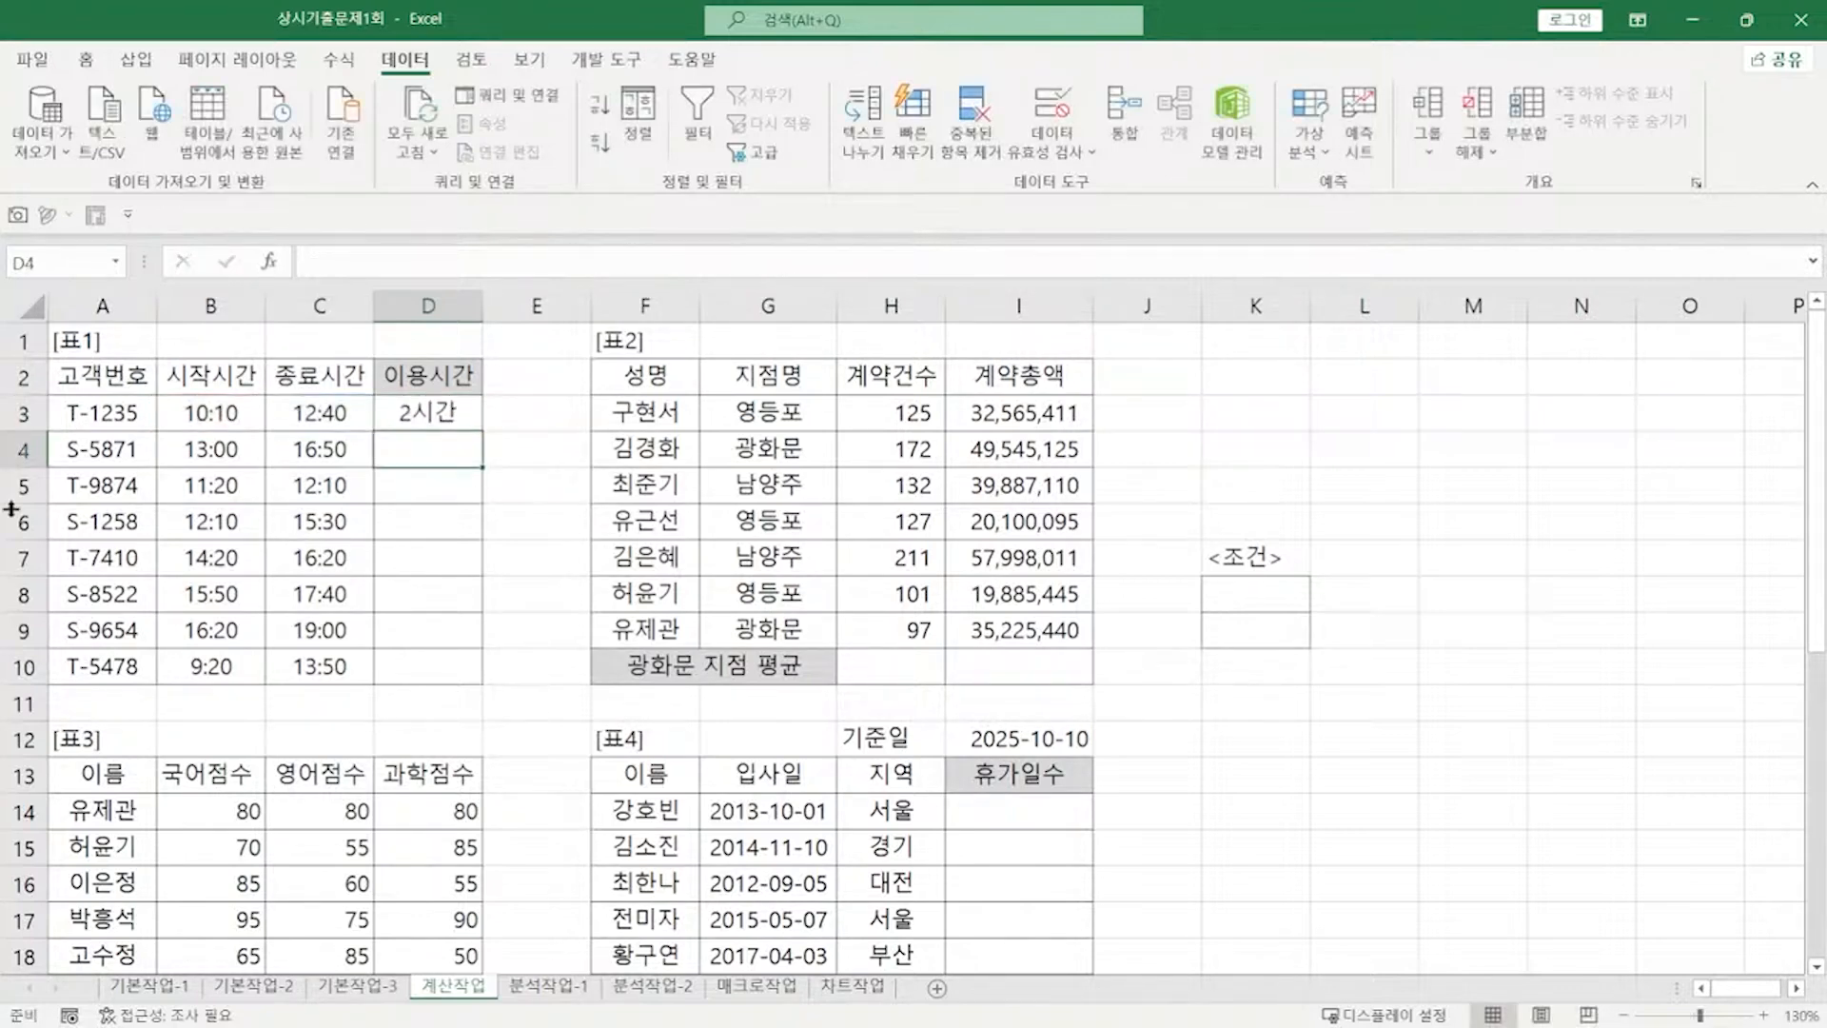
pyautogui.moveTo(485, 432); pyautogui.dragTo(466, 676)
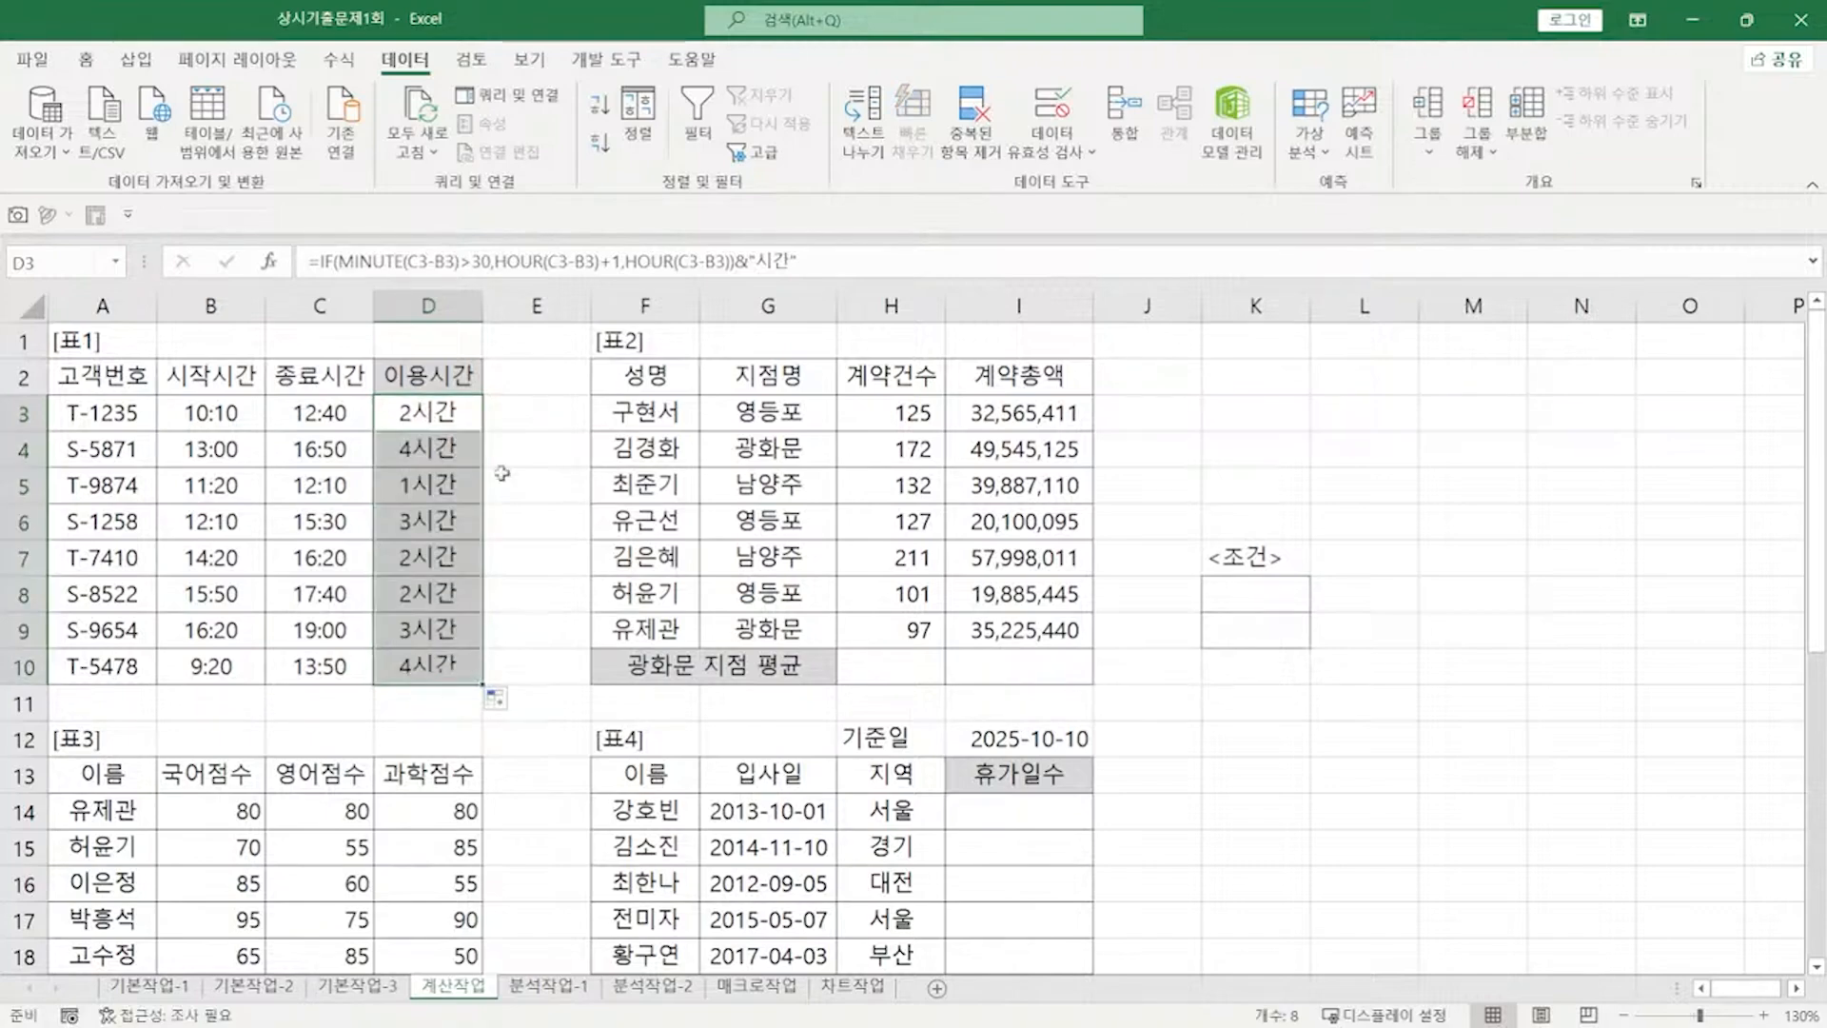
pyautogui.doubleClick(442, 414)
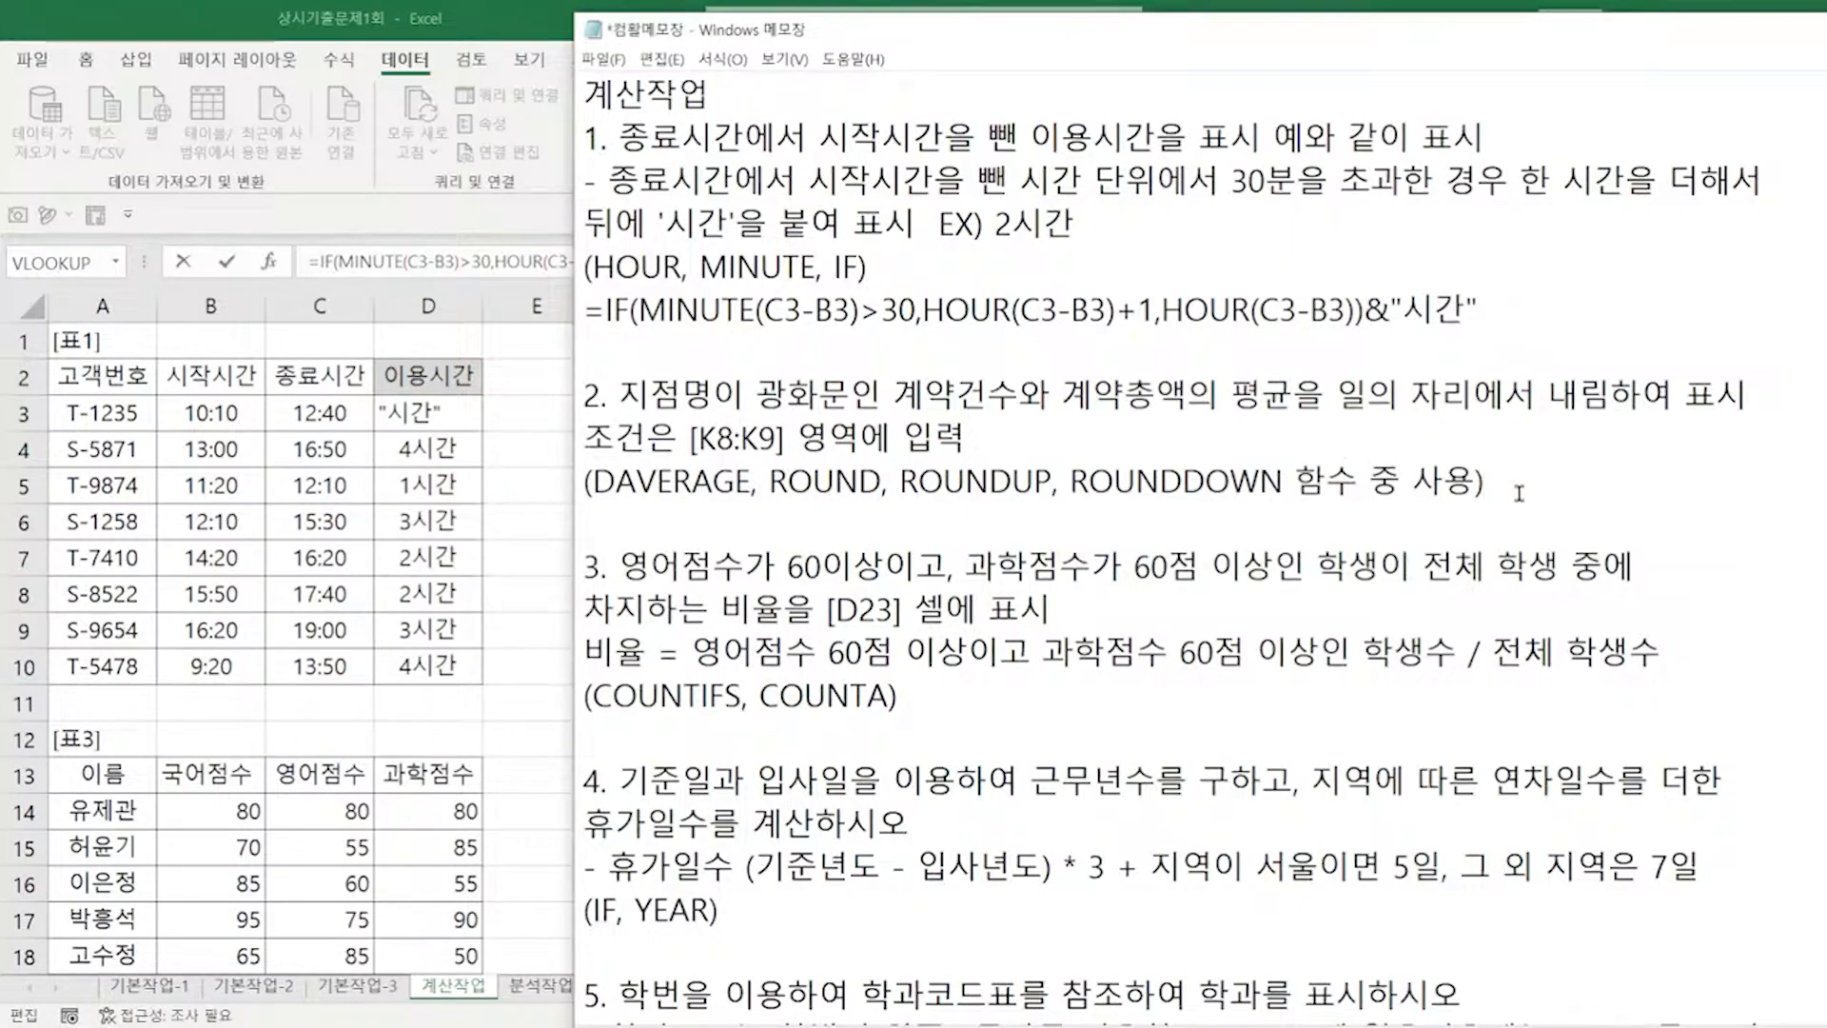
pyautogui.click(1520, 494)
pyautogui.press('Return')
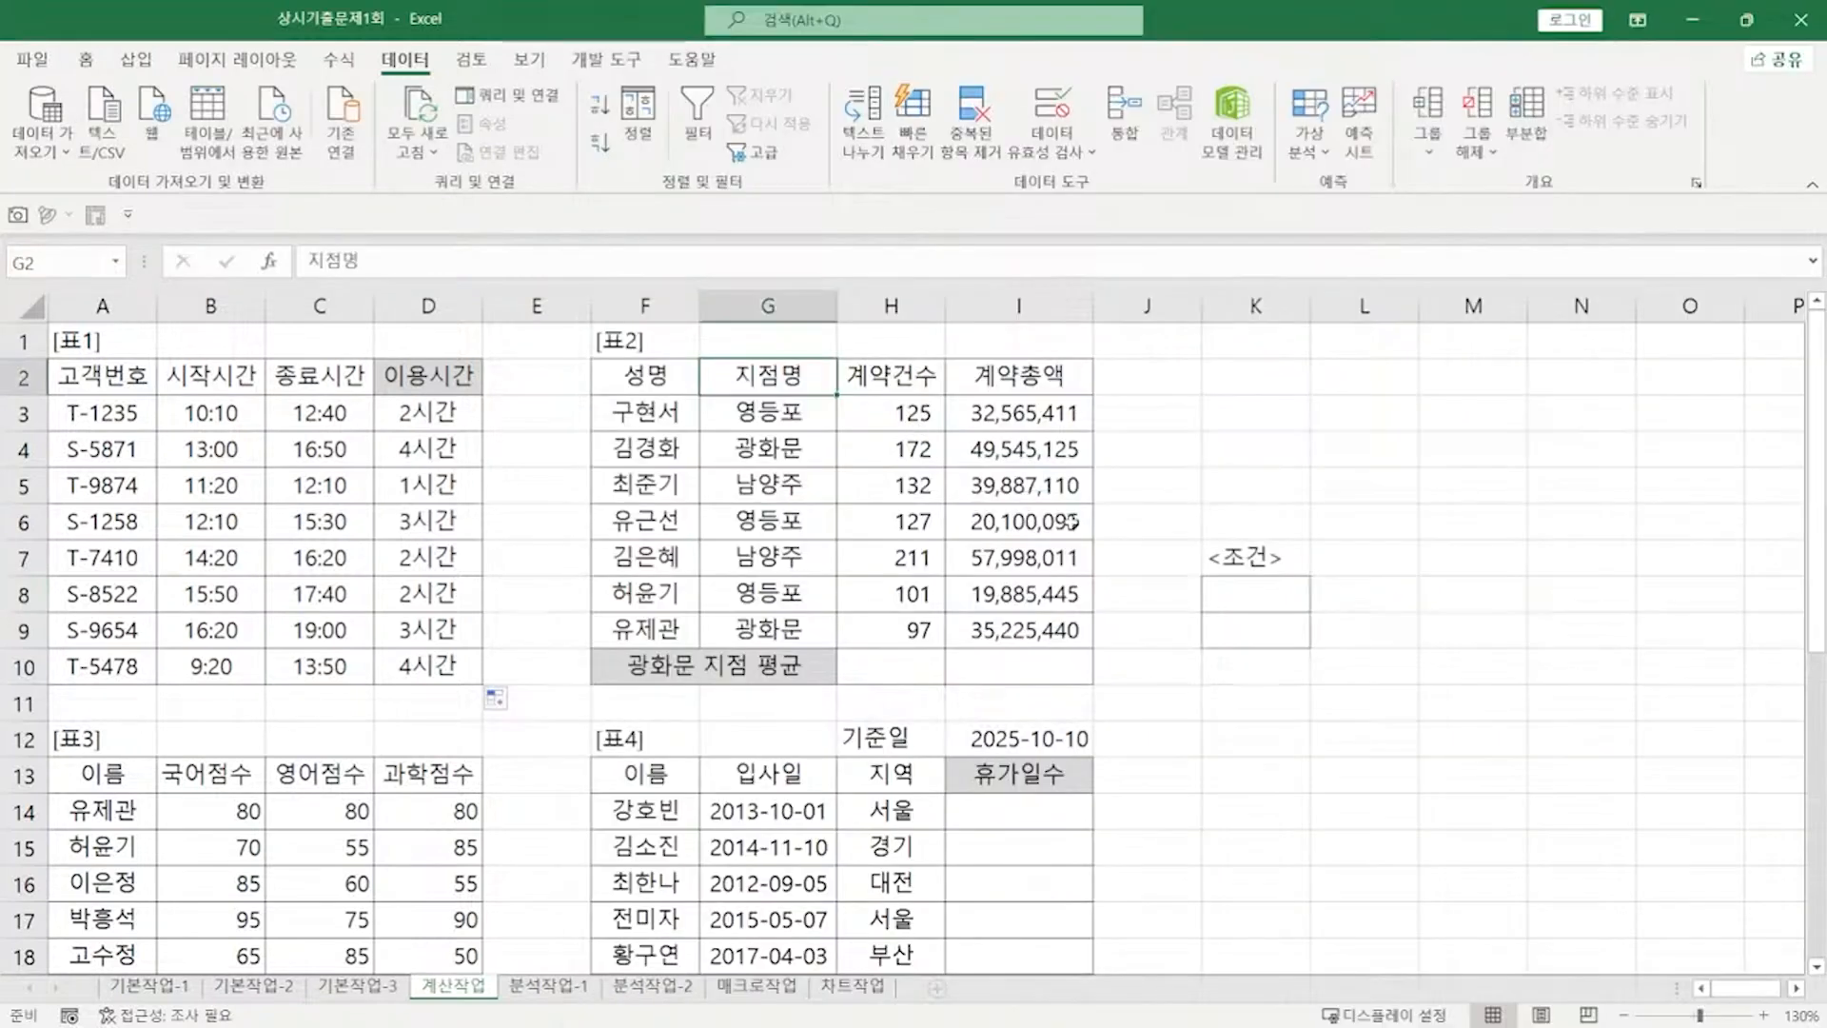
# Step: Copy the 지점명 header into K8 and enter 광화문 in K9
pyautogui.hotkey('ctrl', 'c')
pyautogui.click(1256, 594)
pyautogui.hotkey('ctrl', 'v')
pyautogui.click(1253, 624)
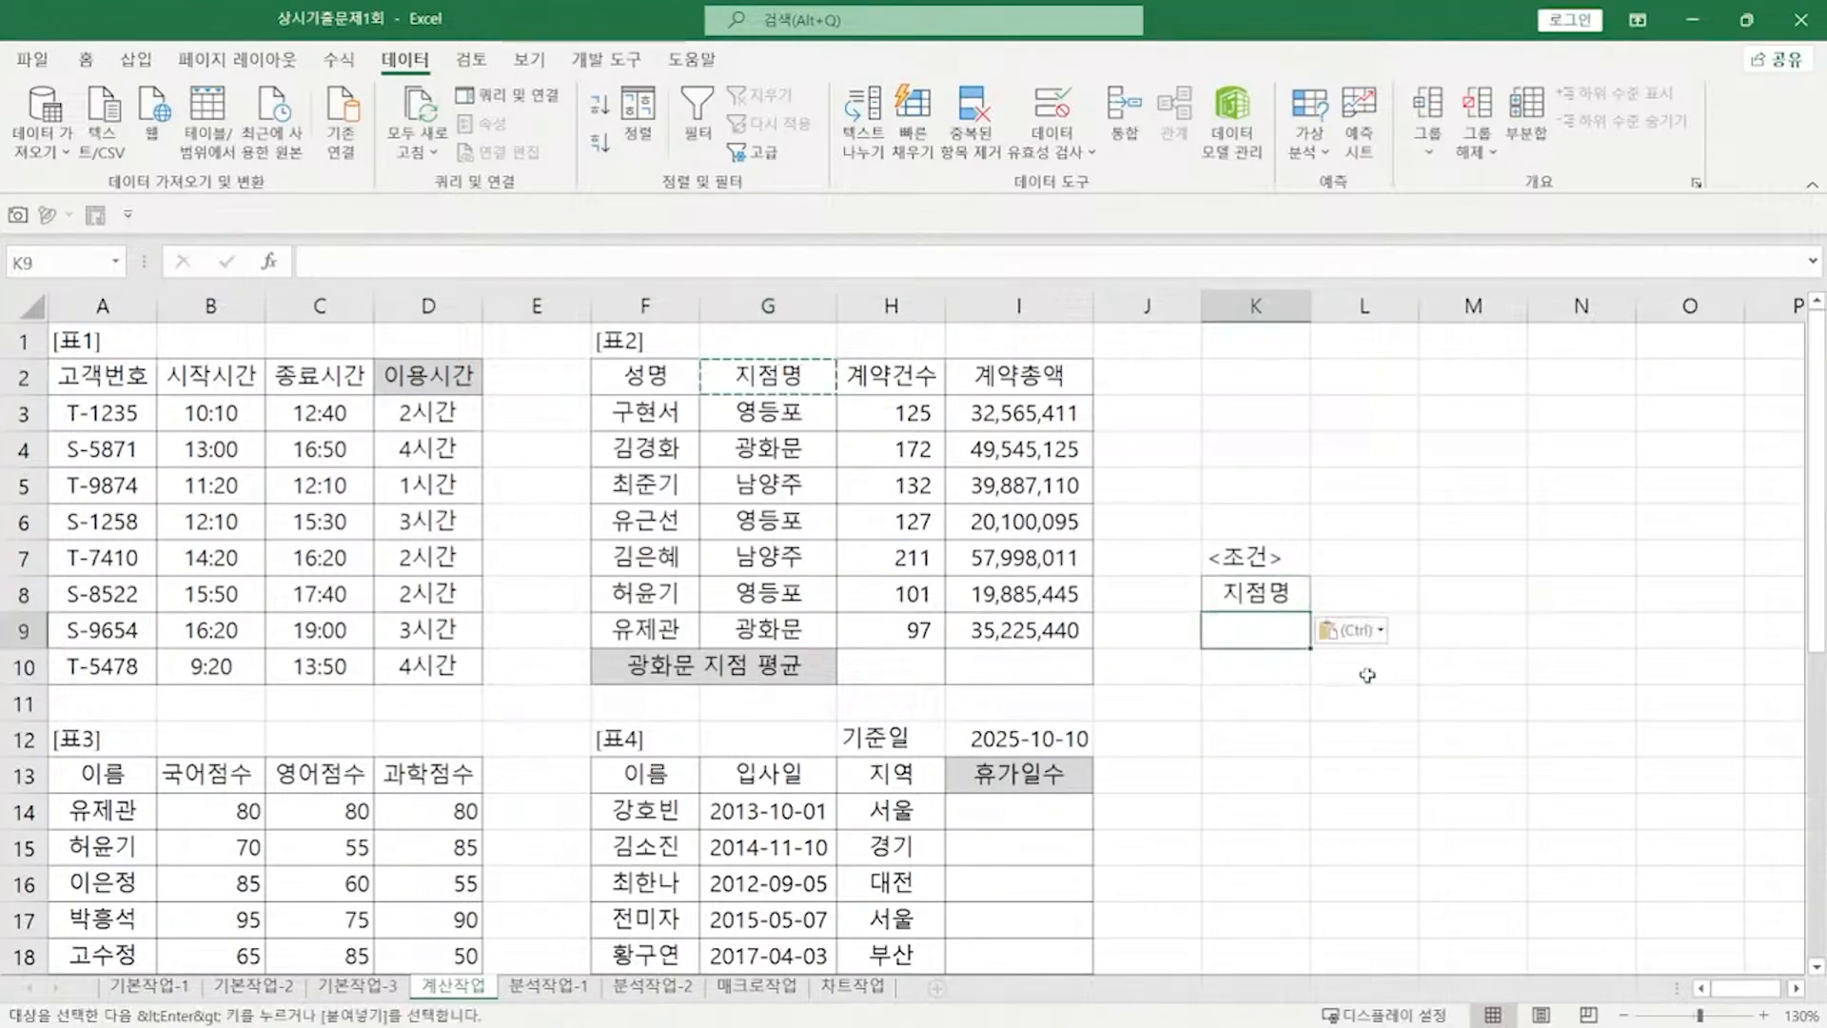
pyautogui.write('과ㅇ화문')
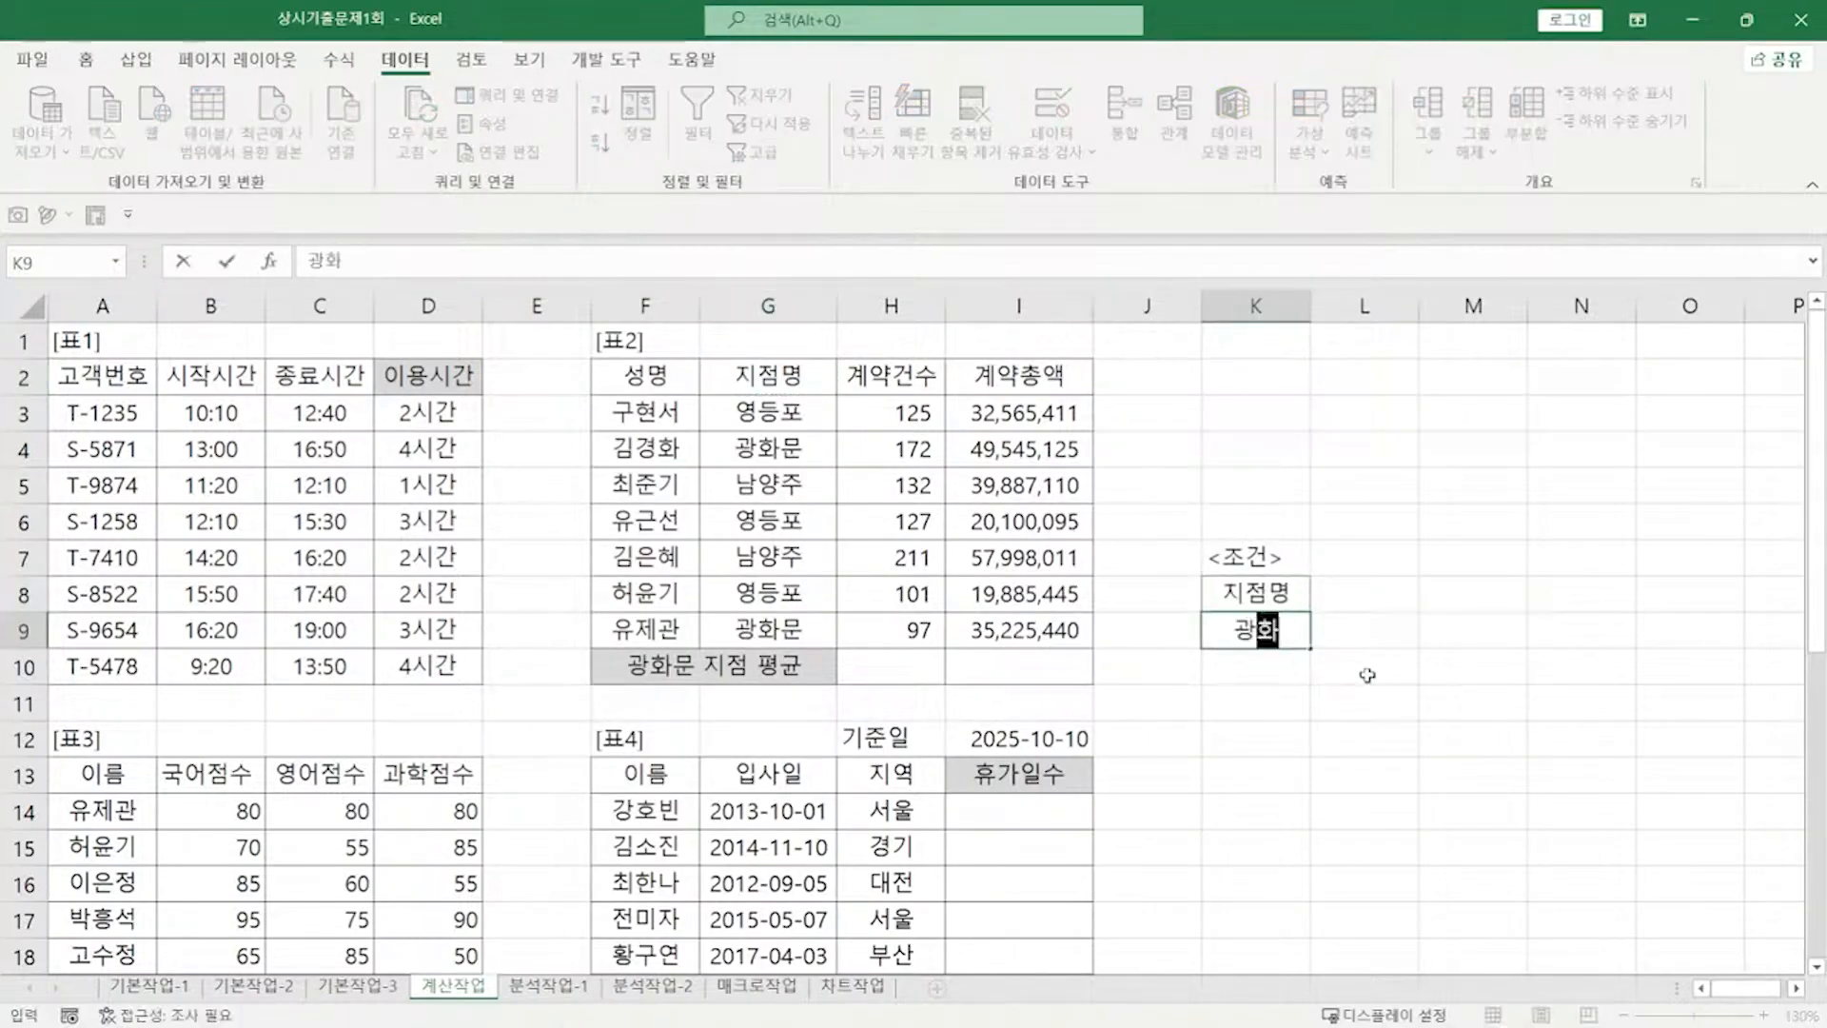
pyautogui.press('Return')
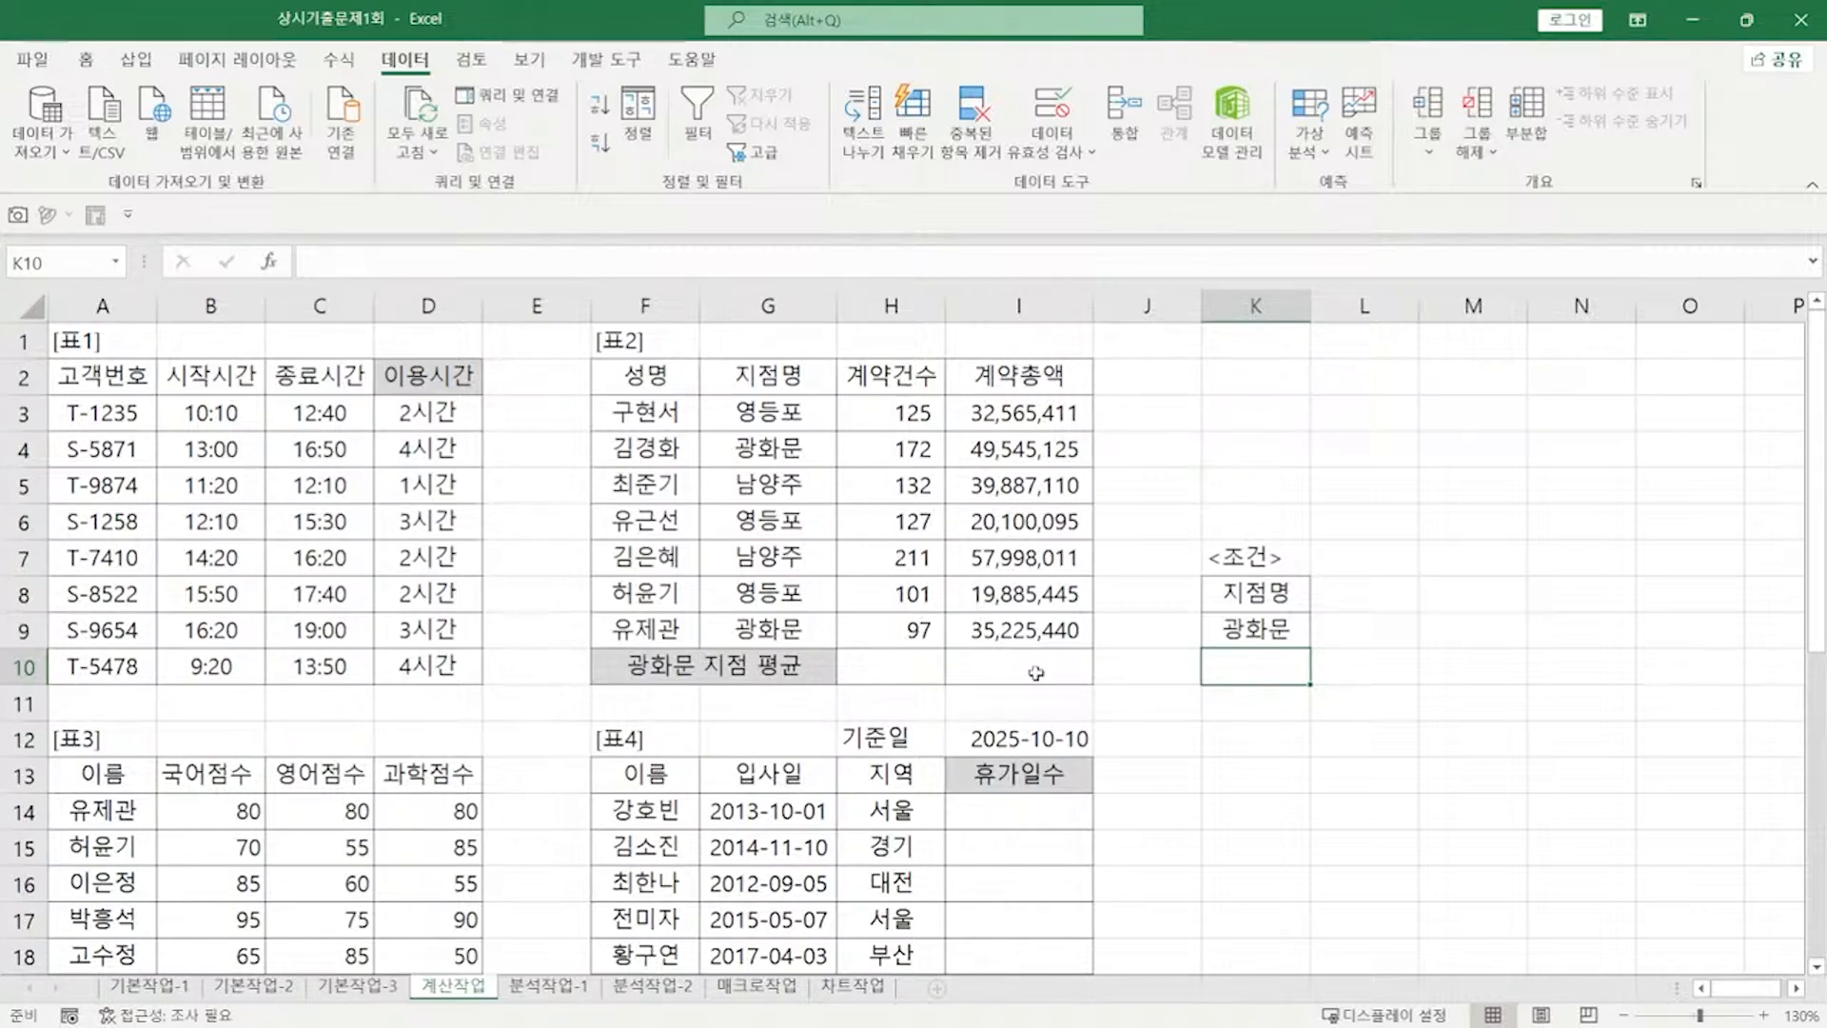
# Step: In H10, begin =DAVERAGE with the absolute database range $F$2:$I$9
pyautogui.click(908, 676)
pyautogui.press('F2')
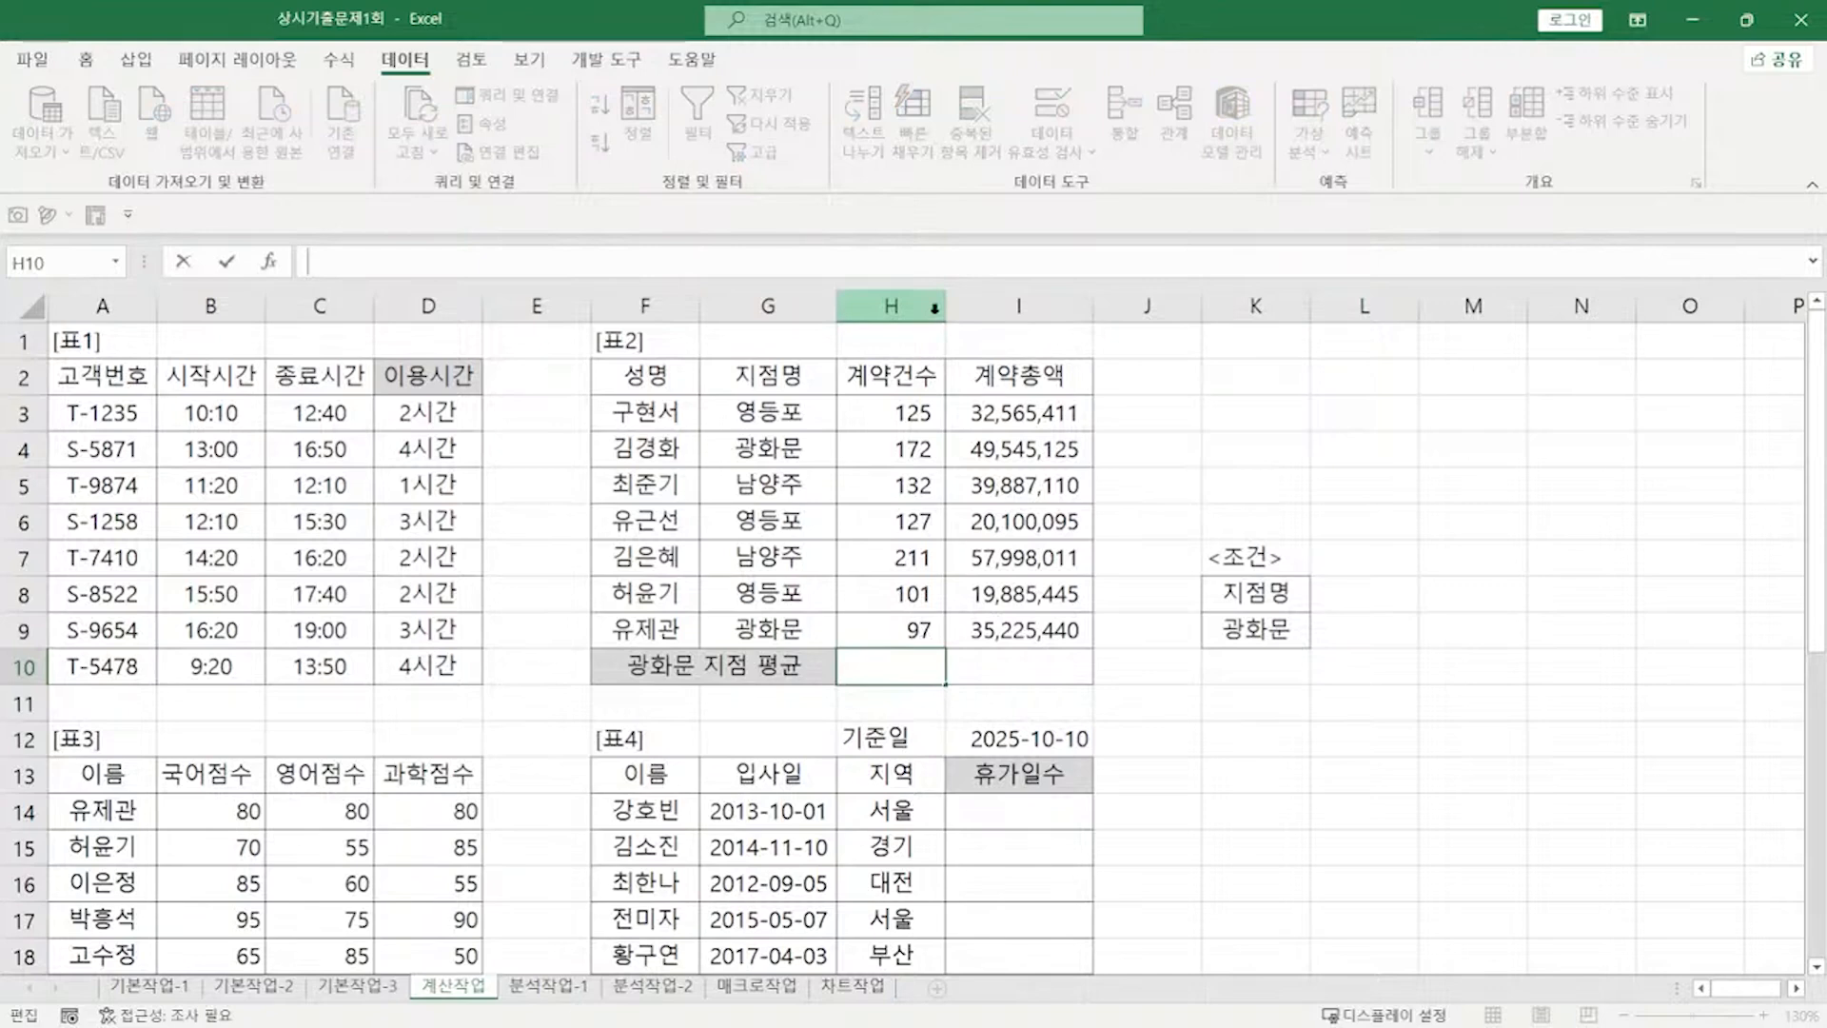
pyautogui.write('=DAVER')
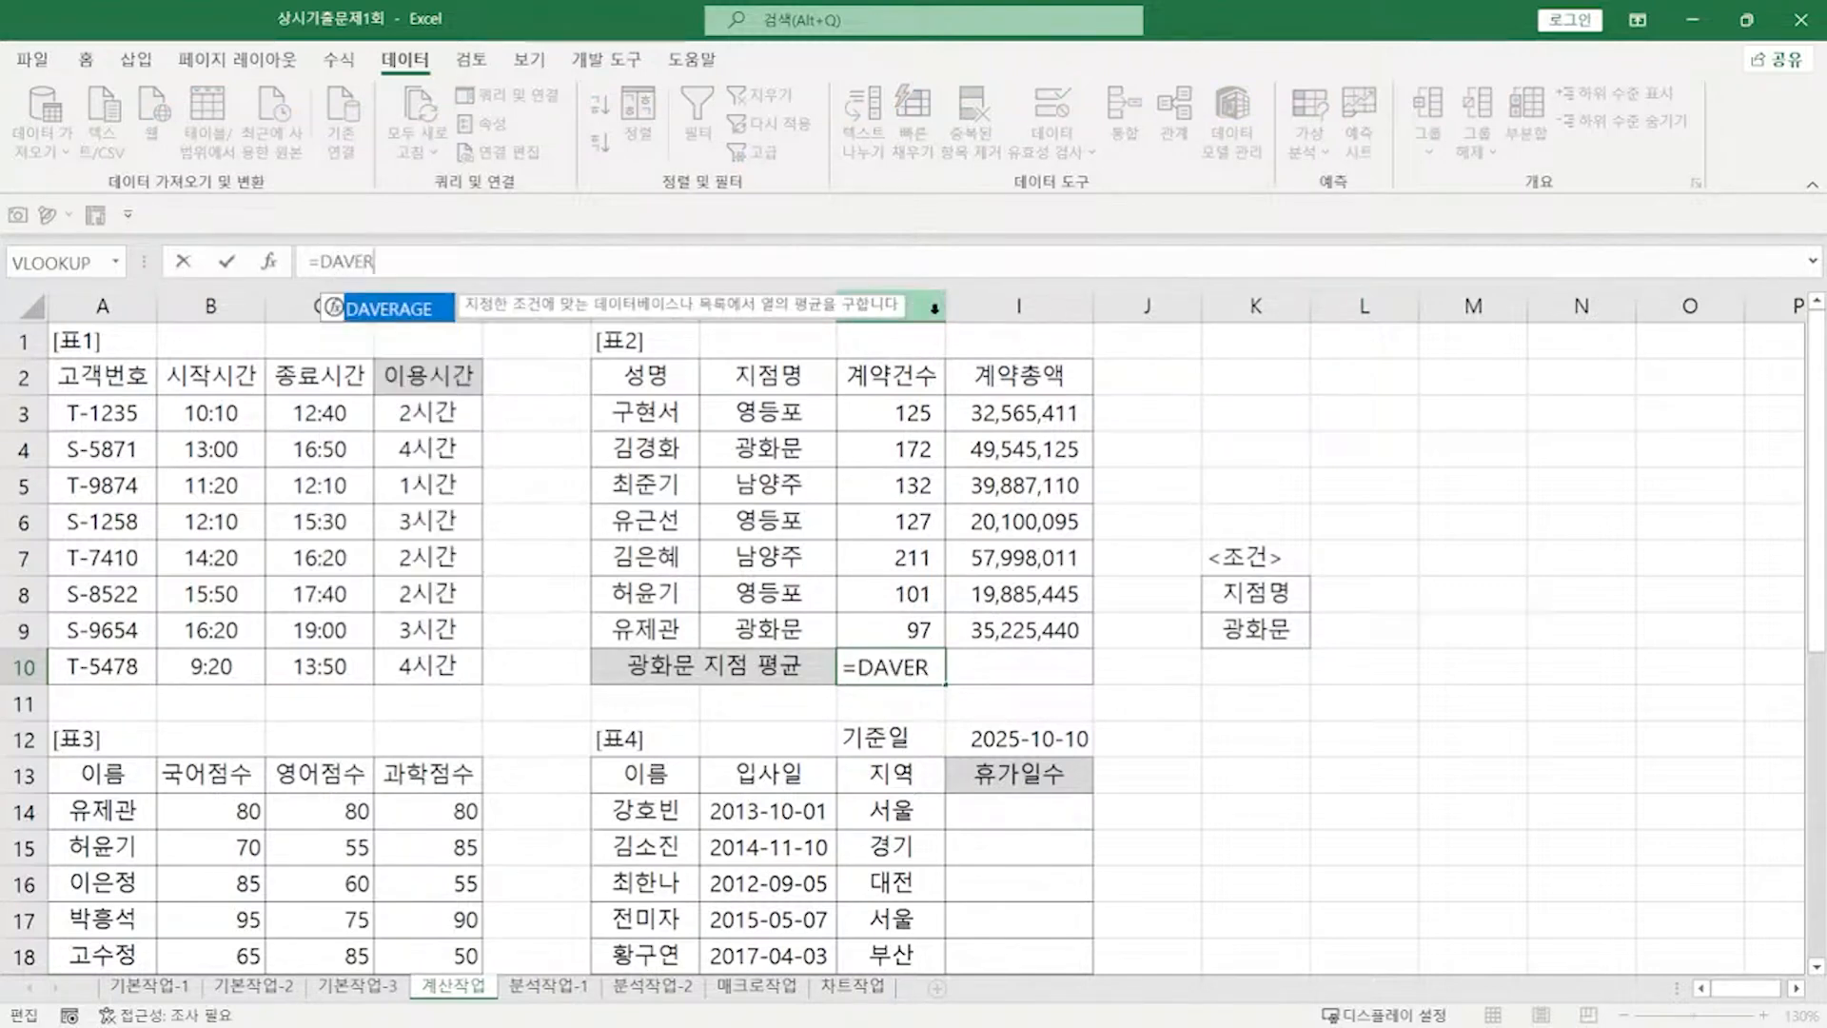
pyautogui.press('Tab')
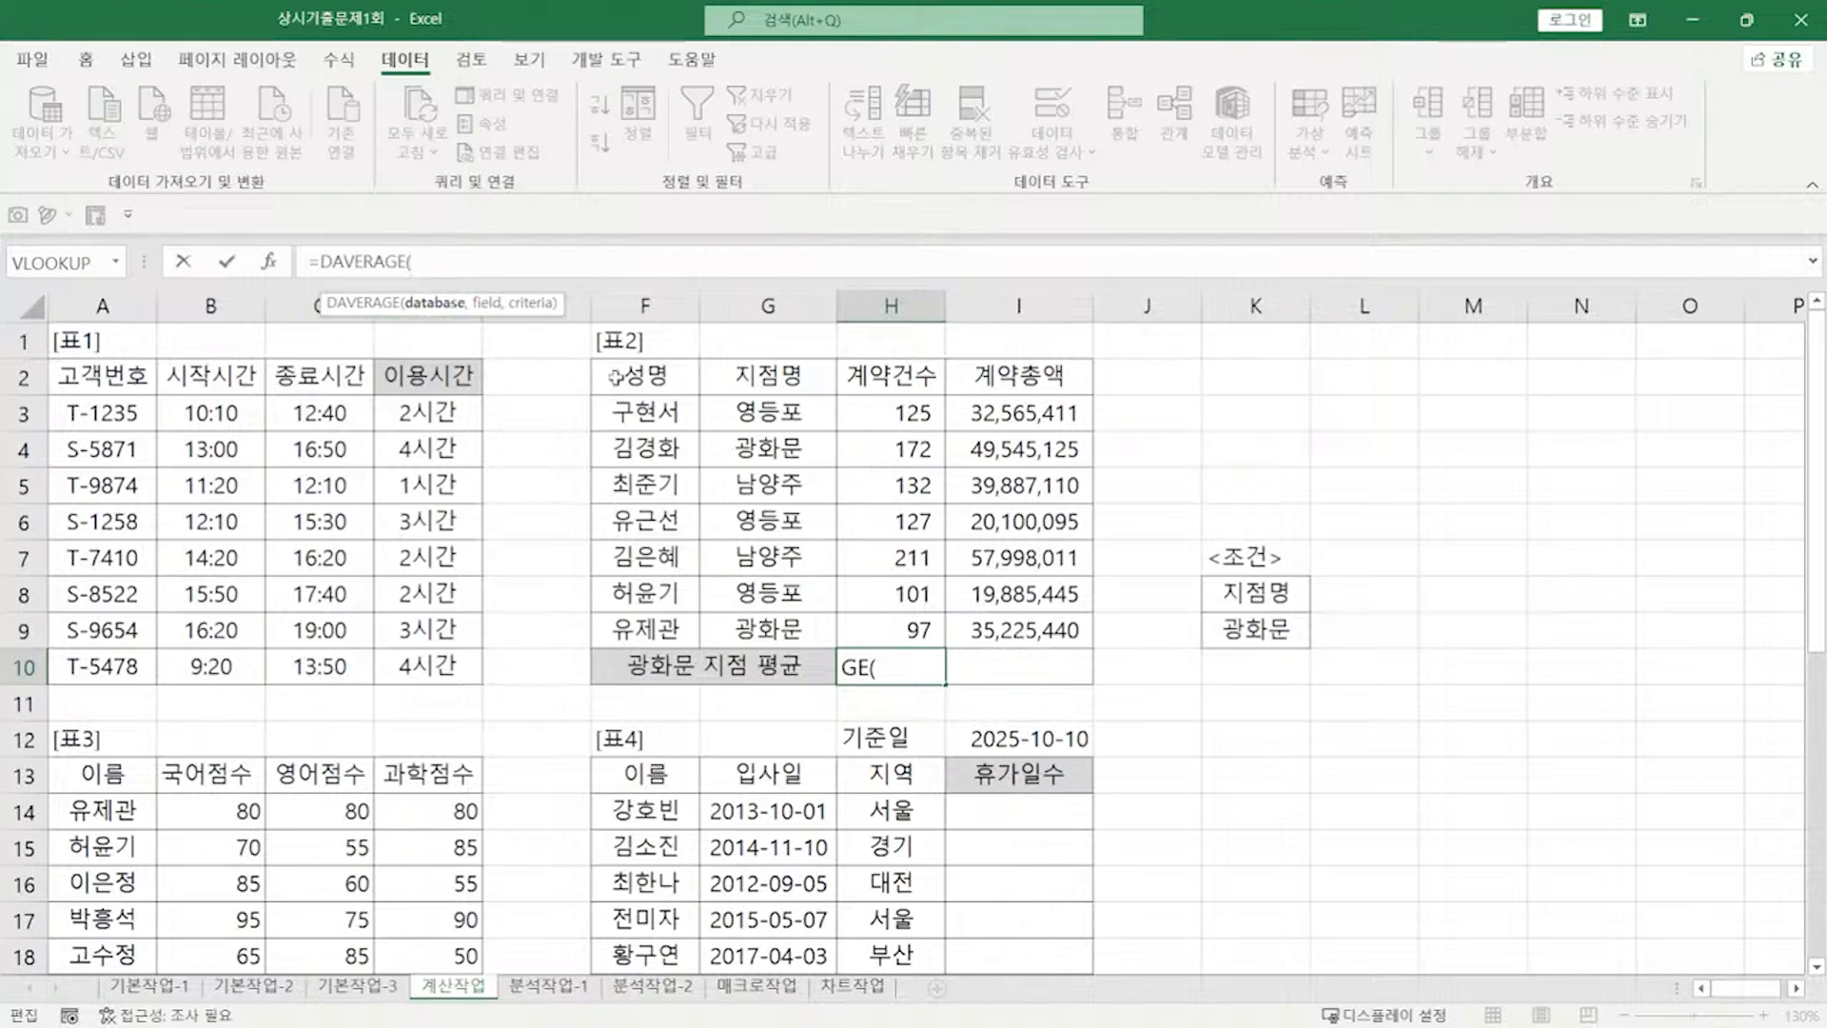
pyautogui.moveTo(619, 371); pyautogui.dragTo(1056, 631)
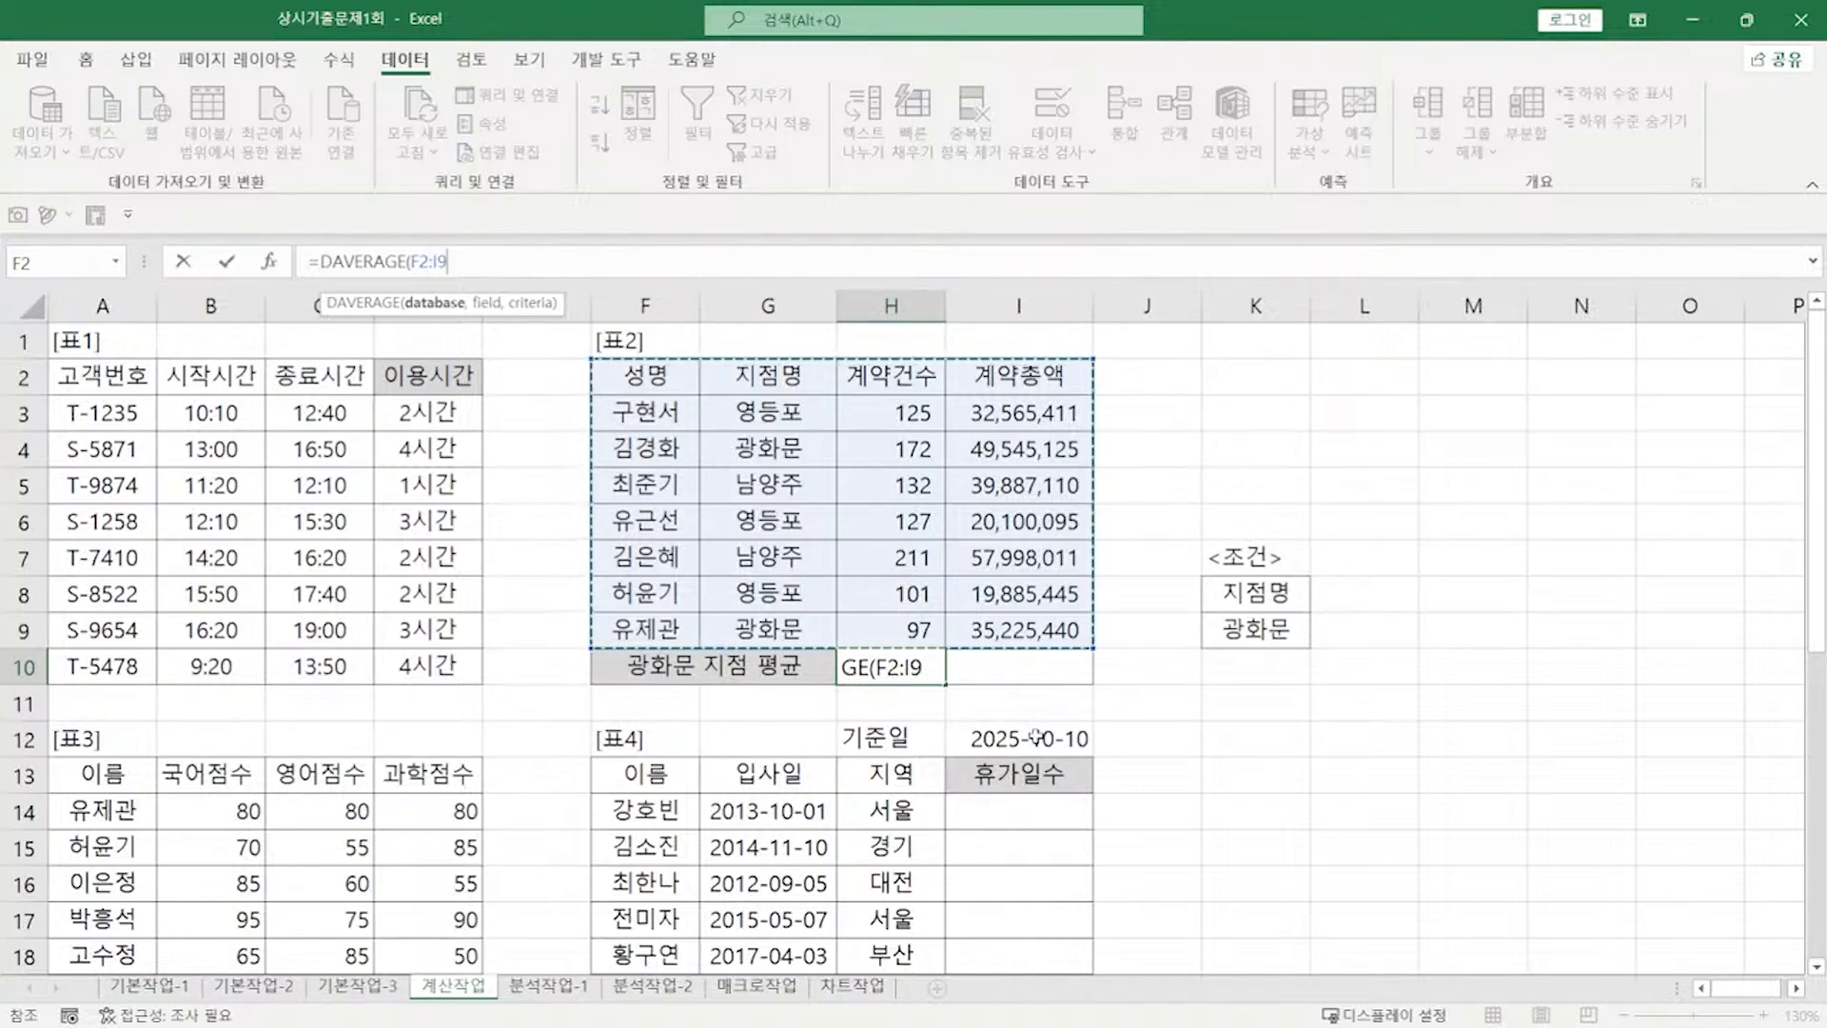
pyautogui.press('F4')
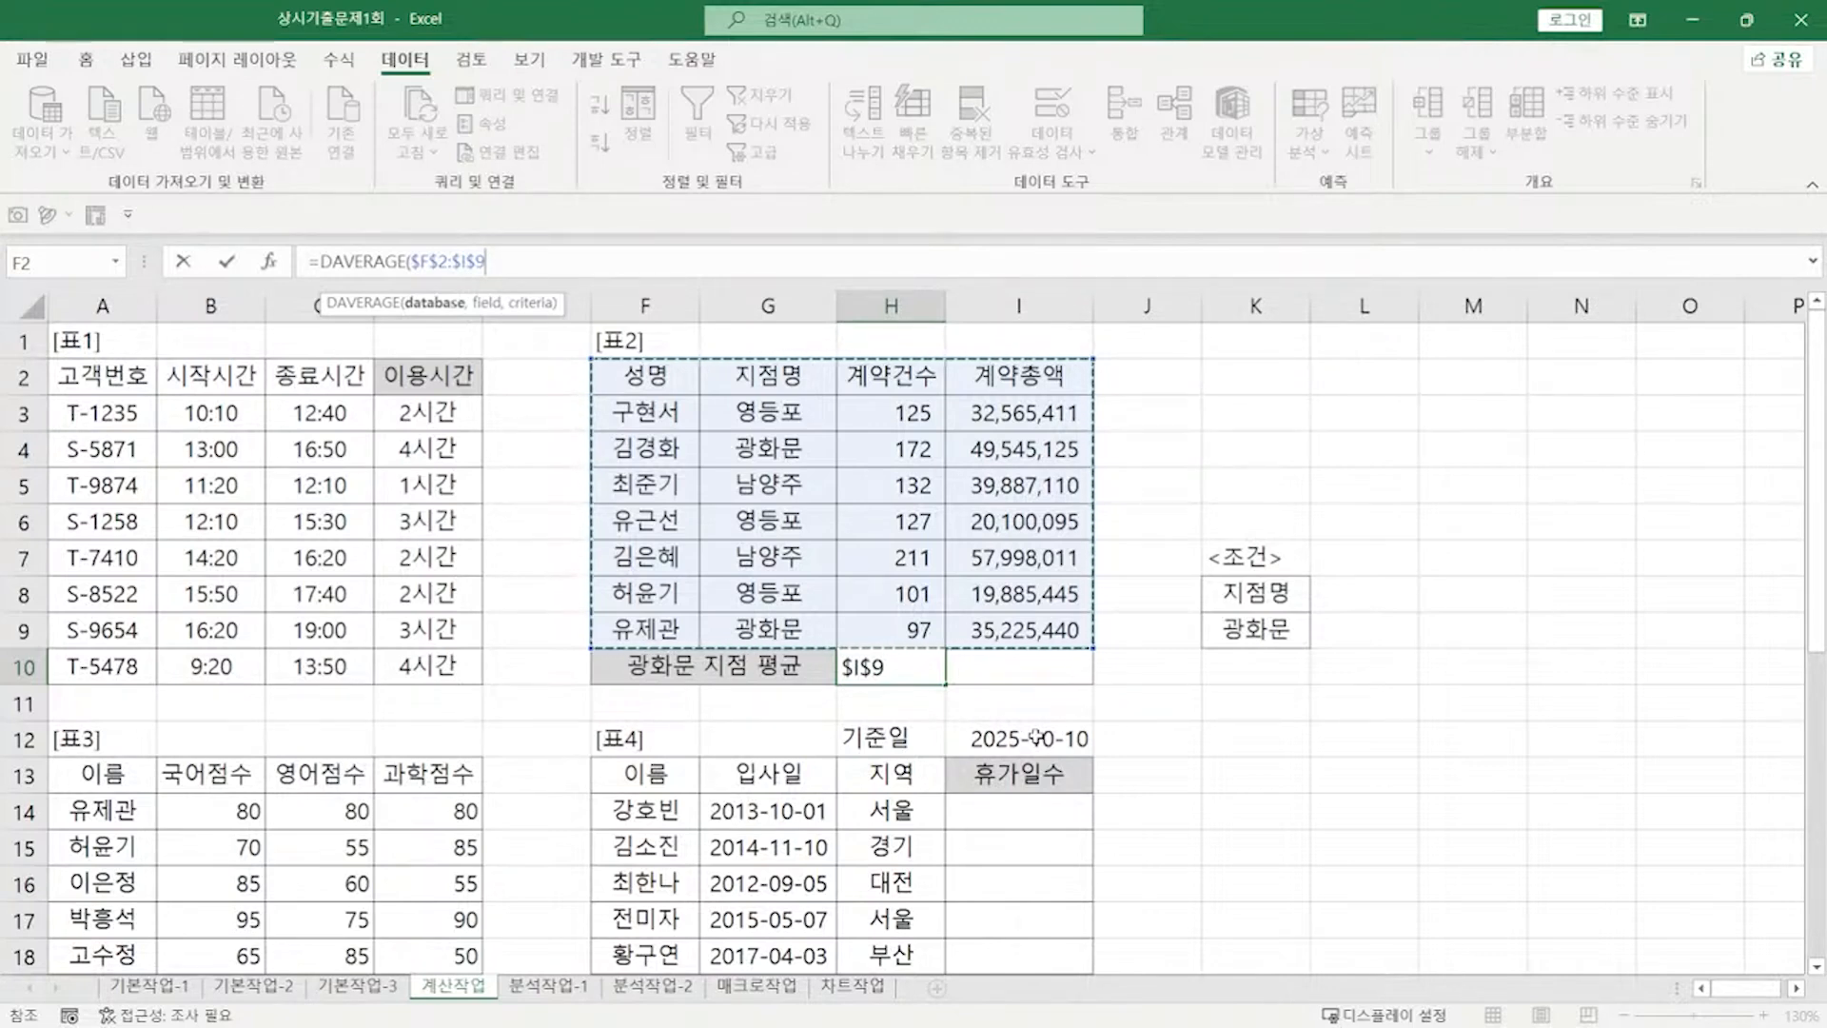
pyautogui.write(',')
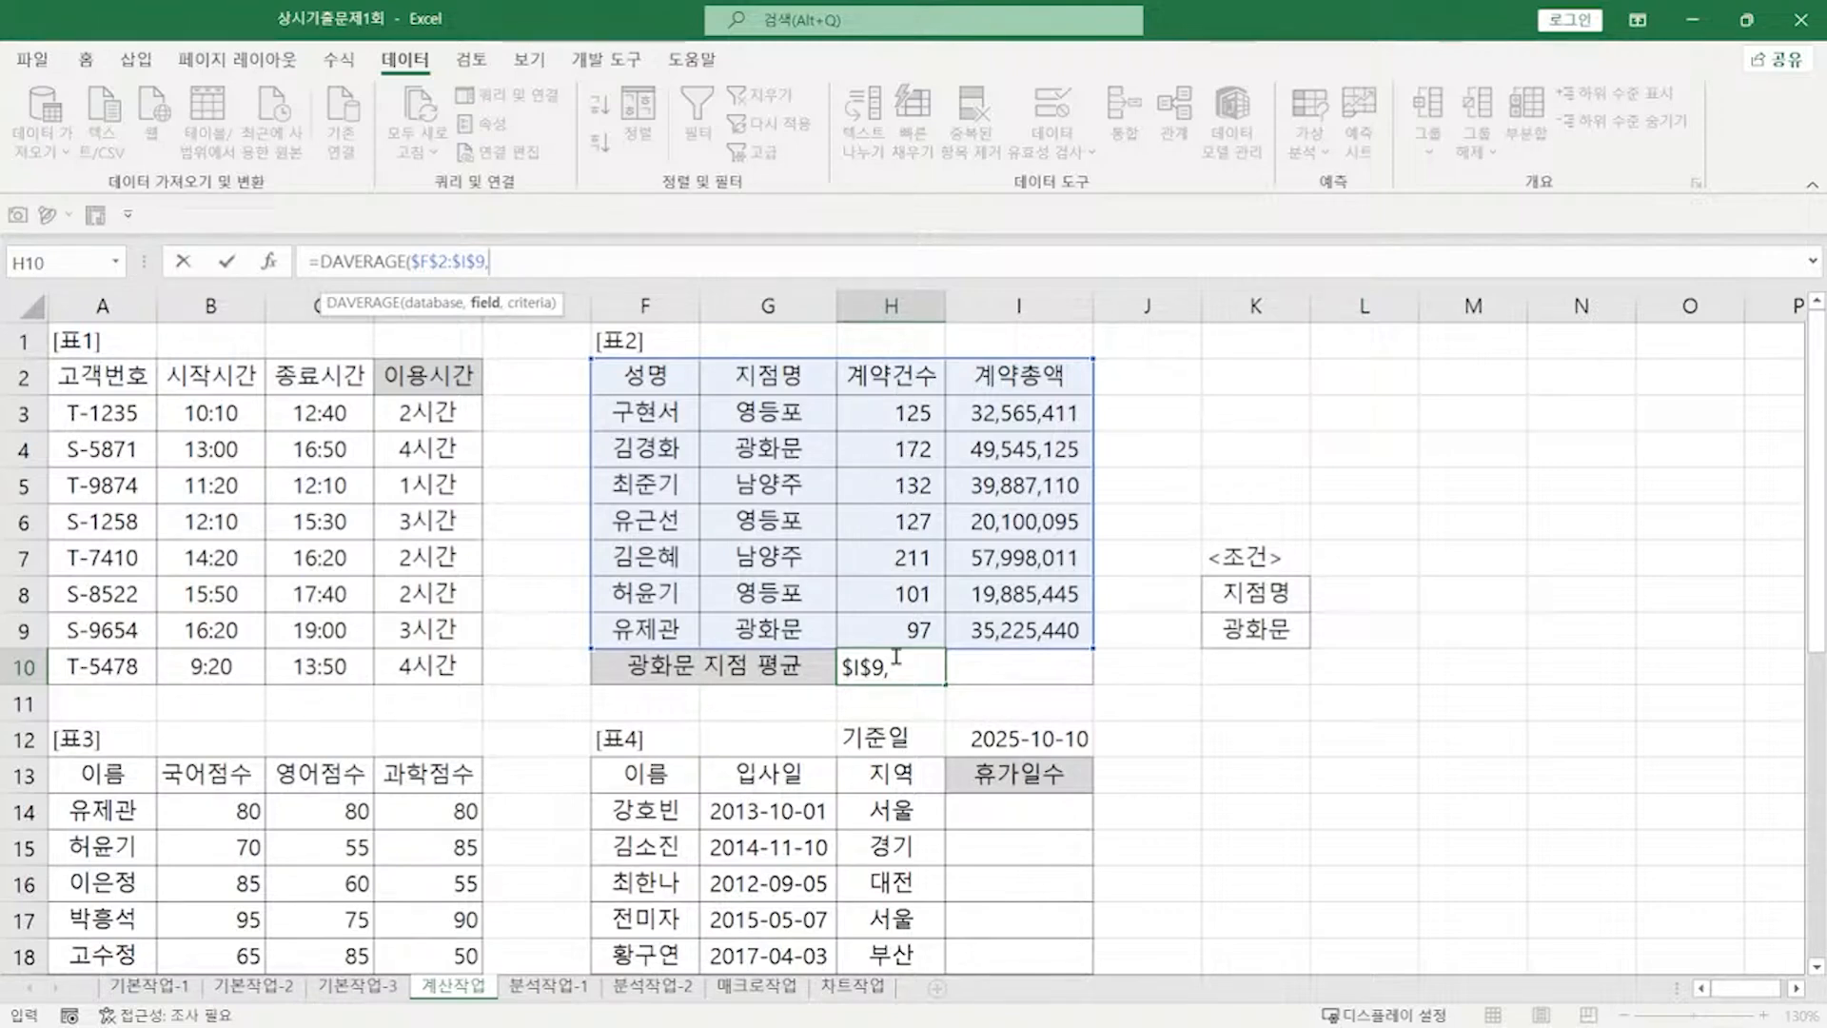
# Step: Complete it with field H2 and criteria $K$8:$K$9, giving 135
pyautogui.click(902, 381)
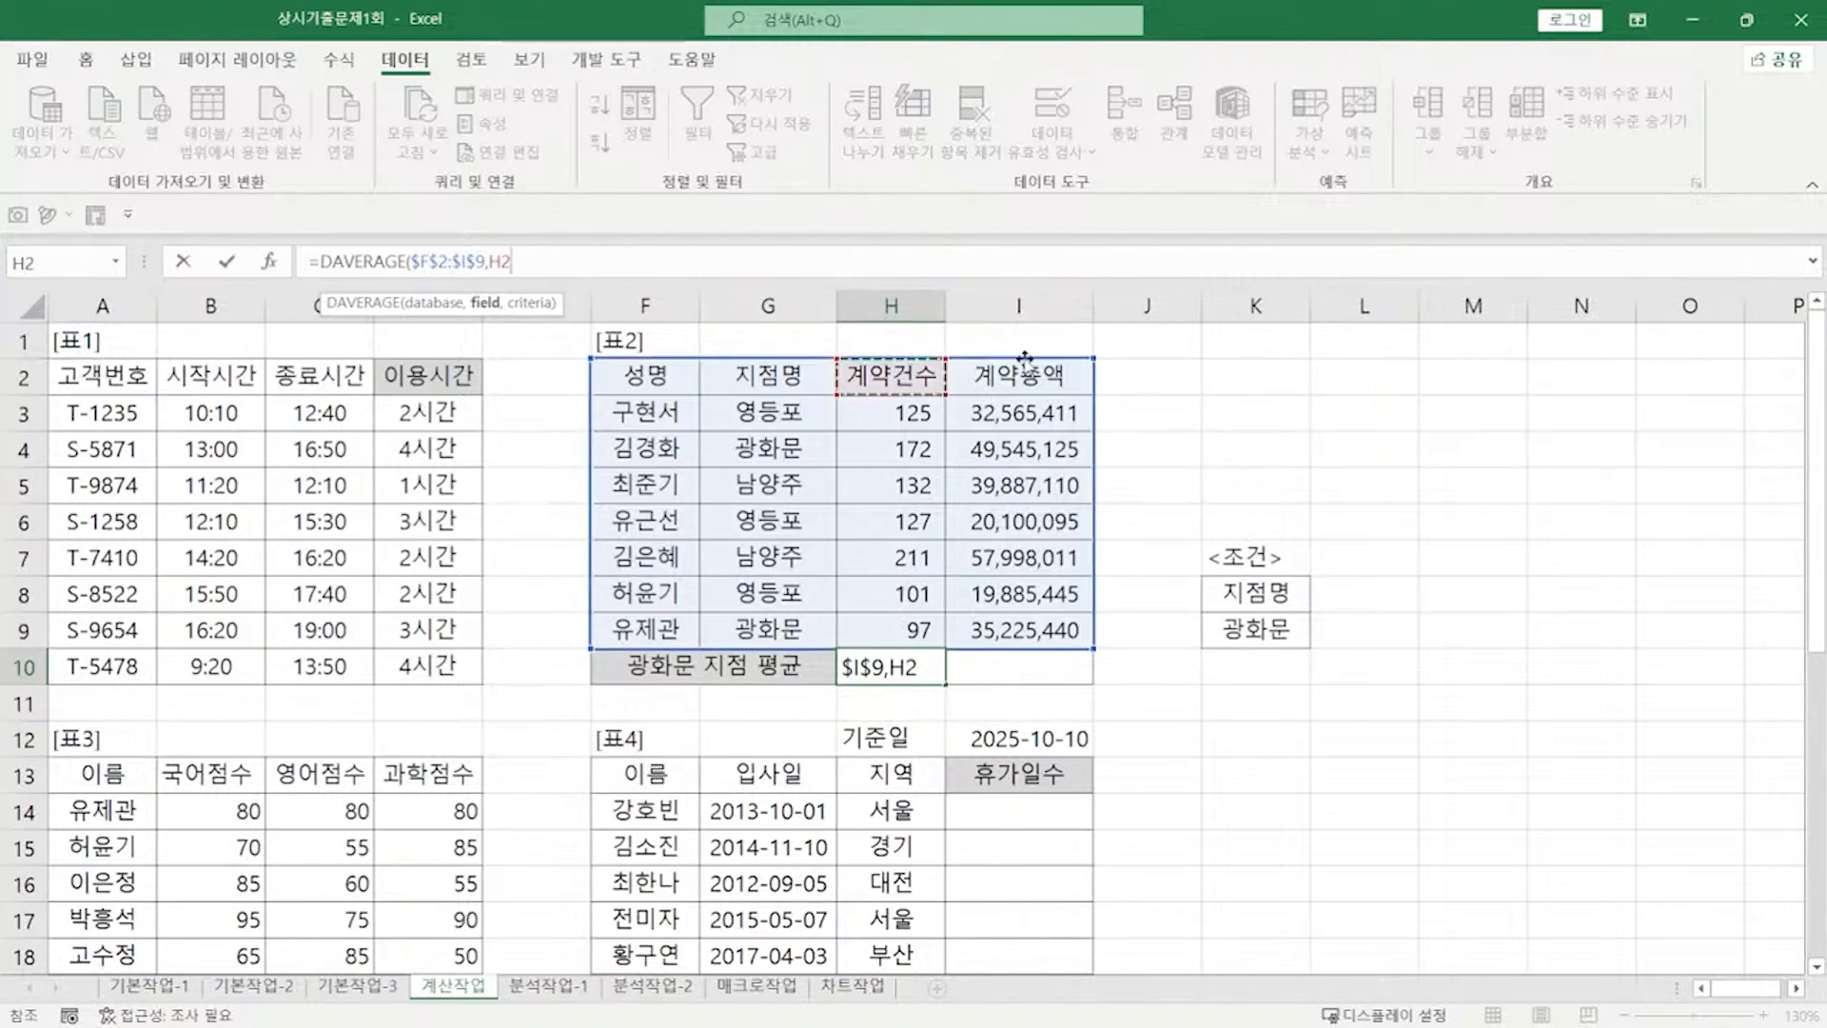
pyautogui.write(',')
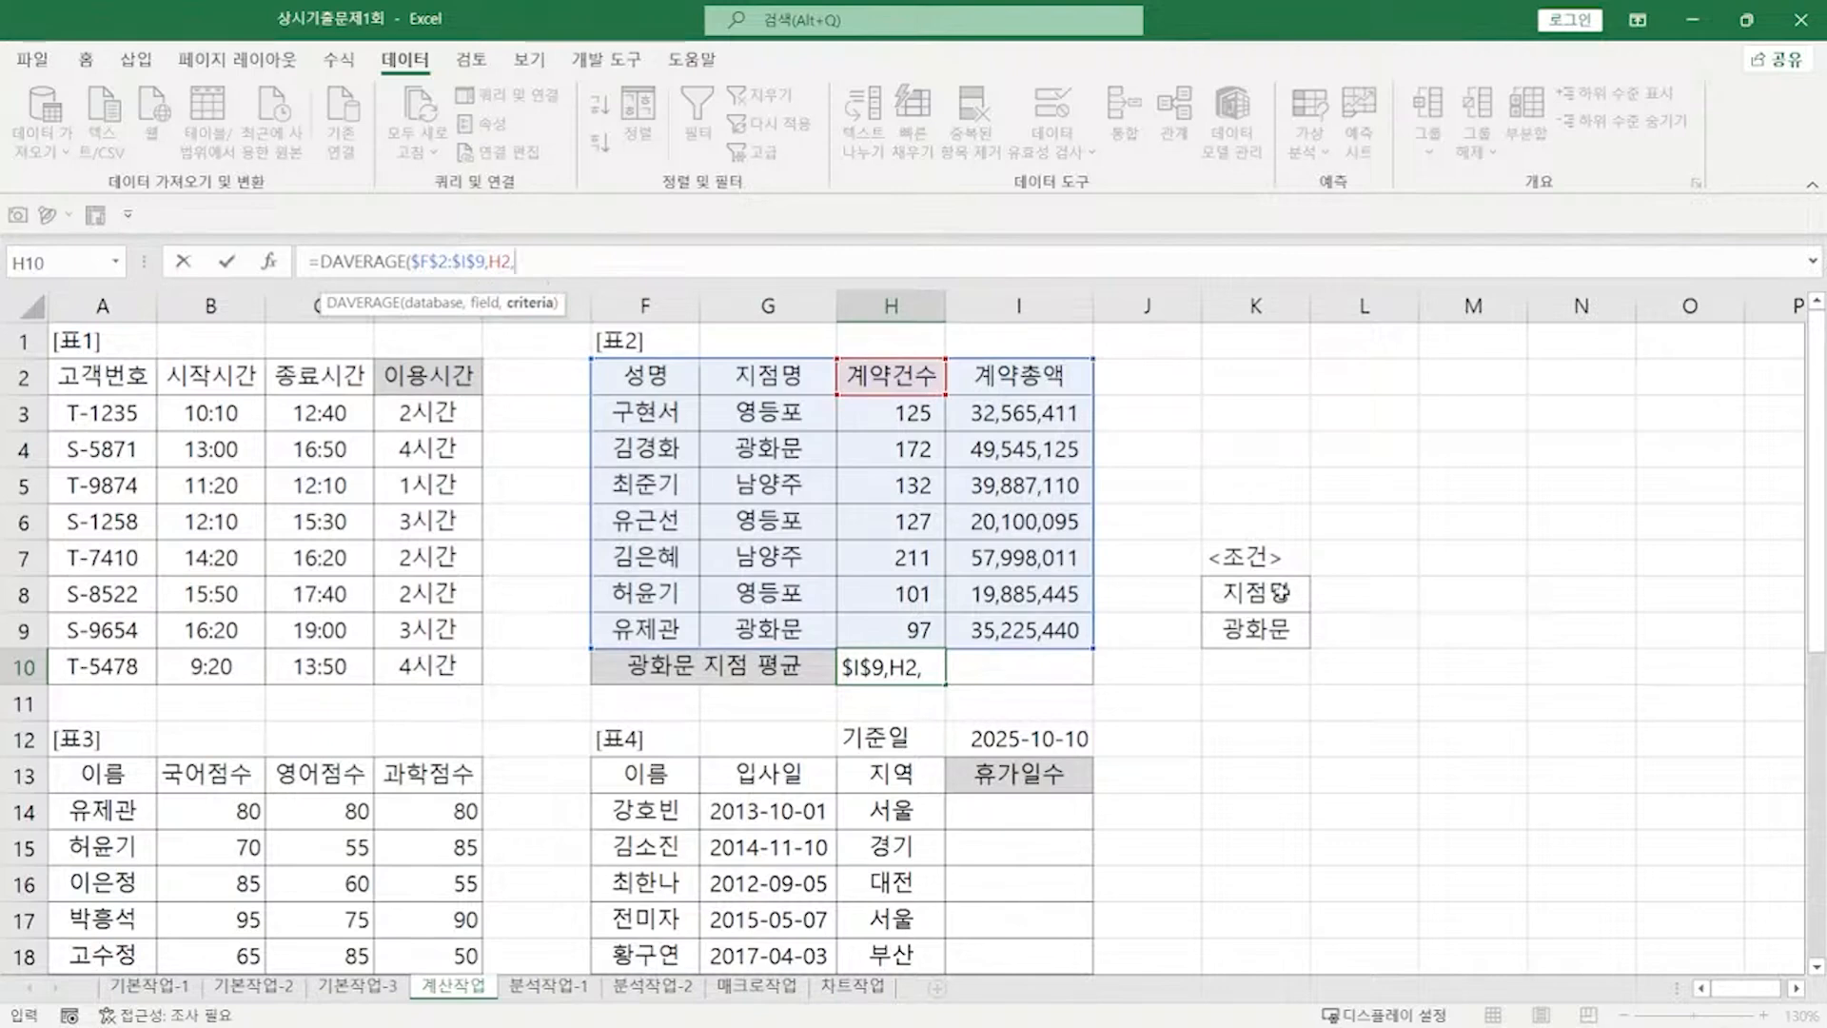
pyautogui.moveTo(1293, 595); pyautogui.dragTo(1286, 631)
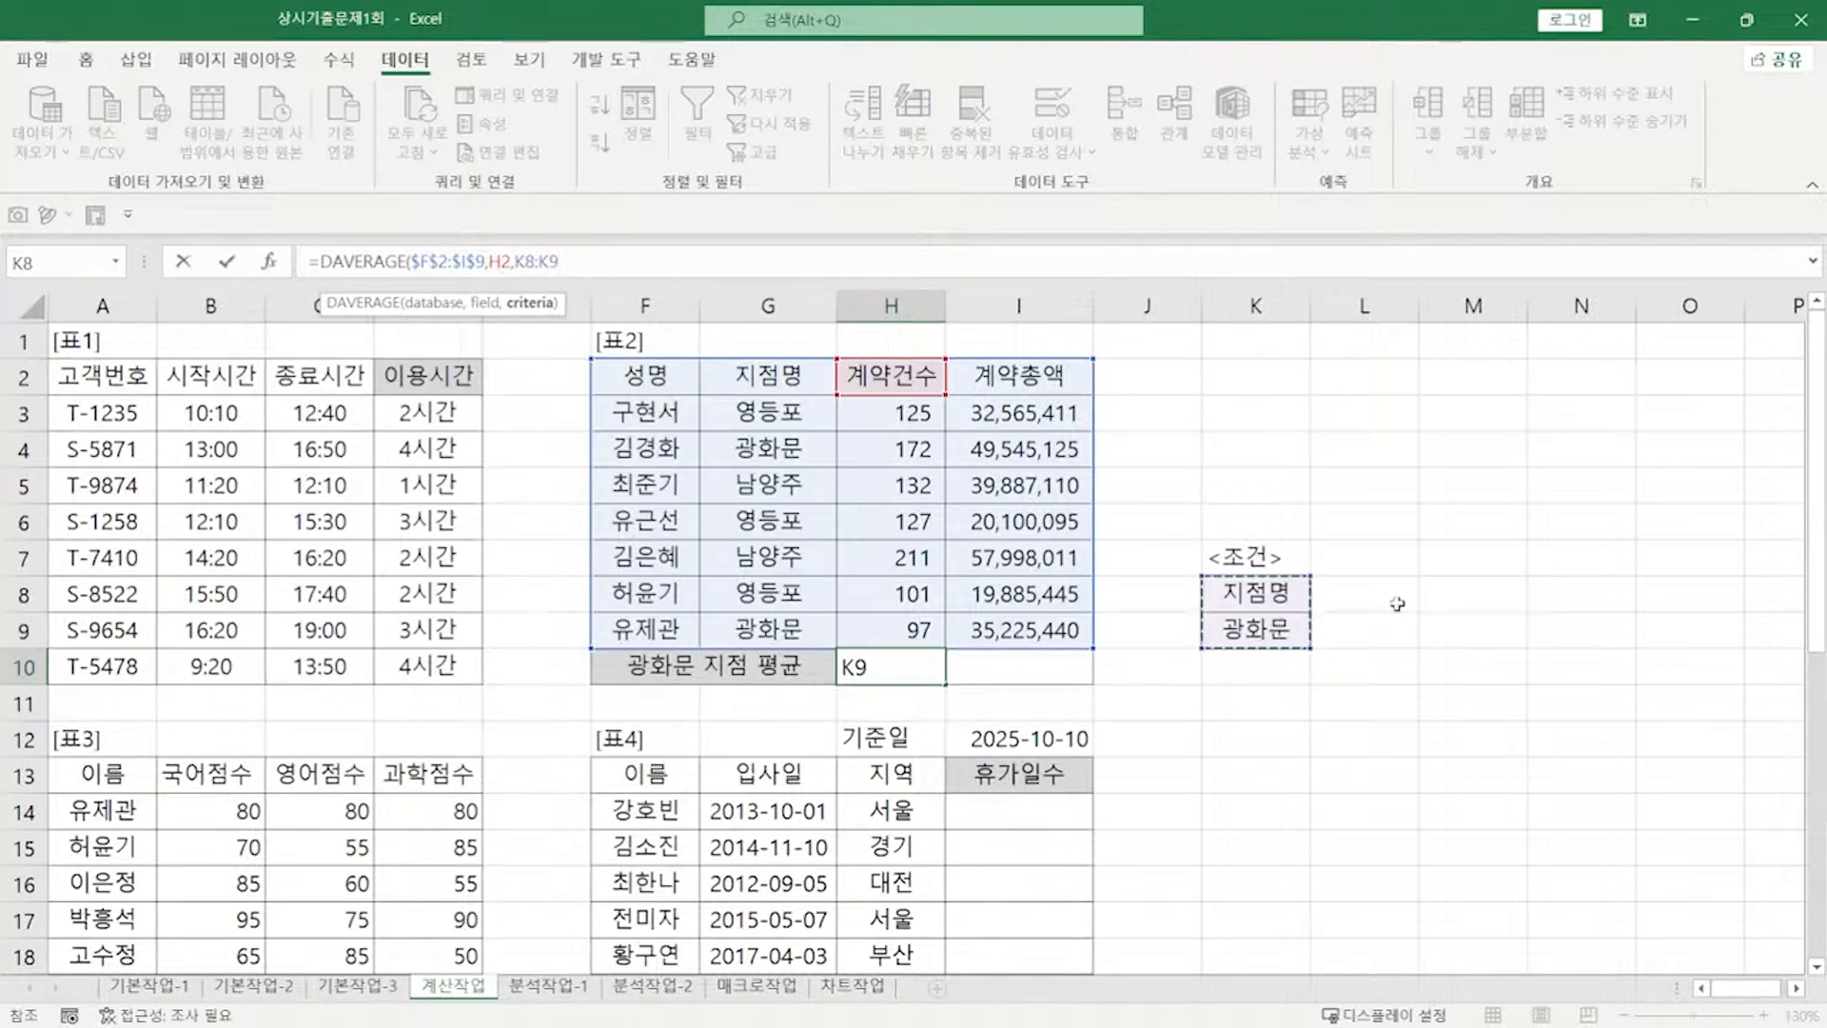
pyautogui.press('F4')
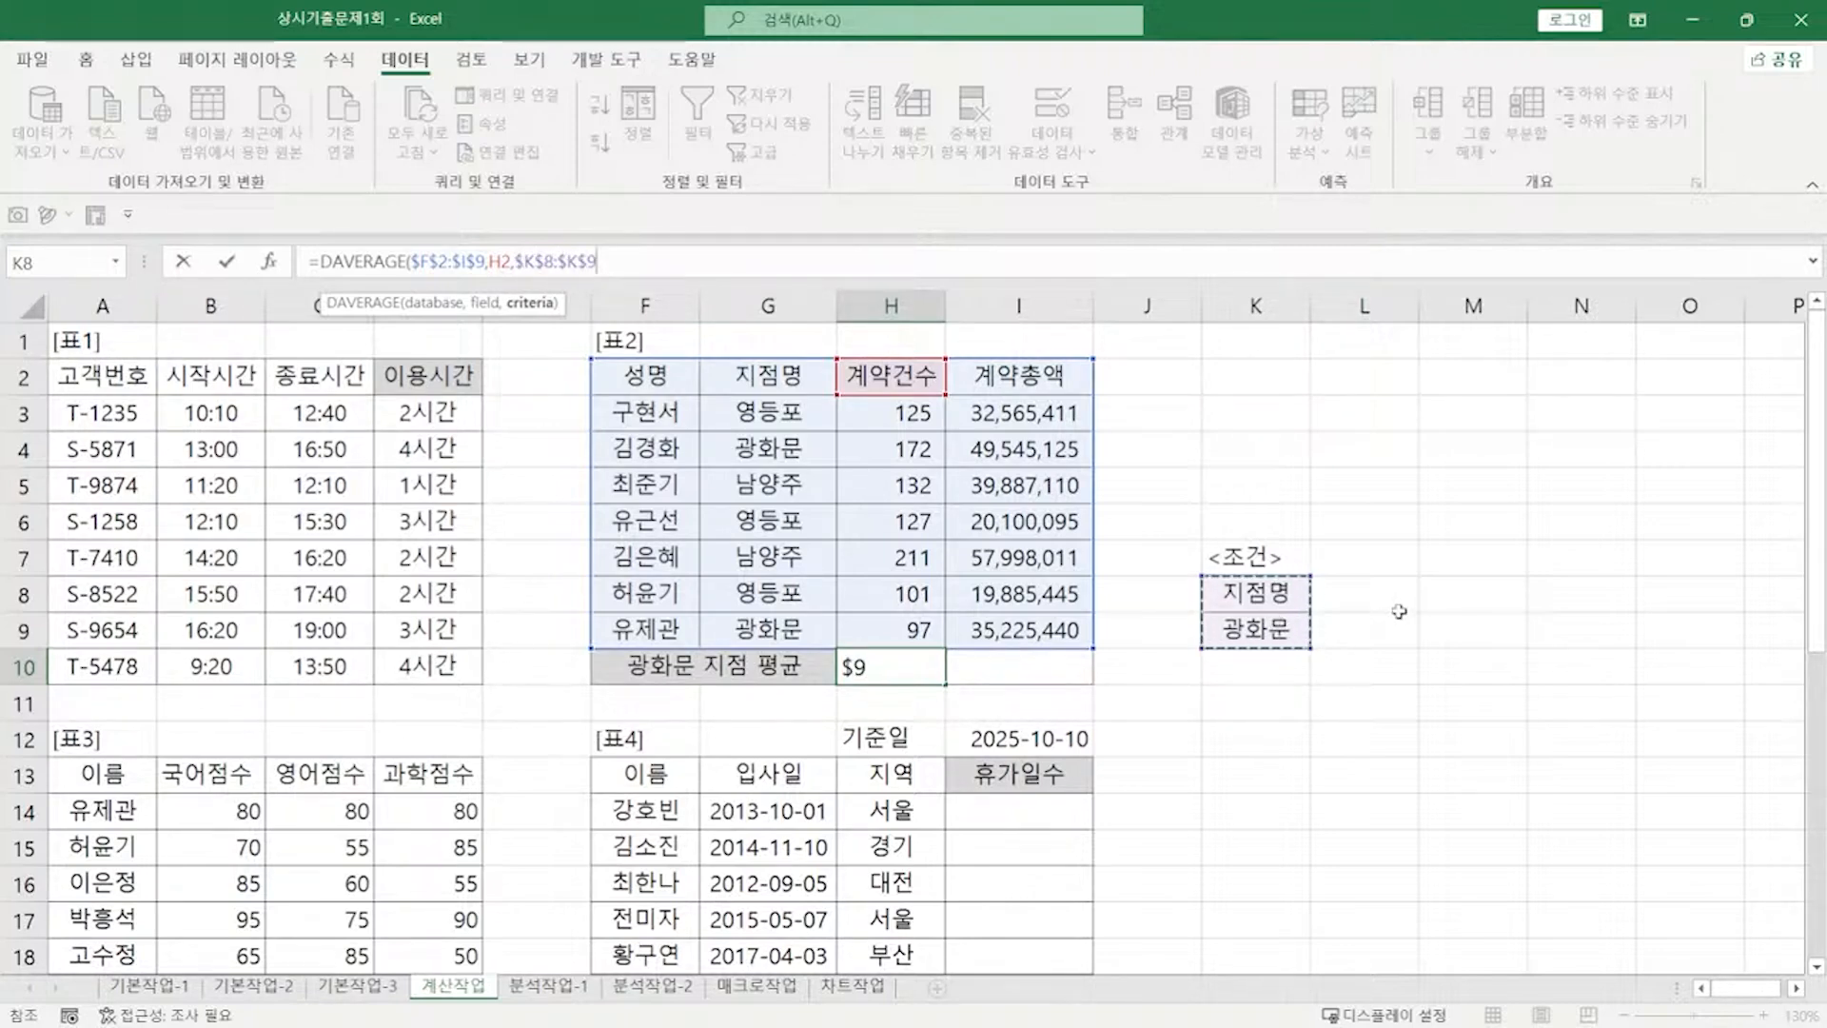
pyautogui.write(')')
pyautogui.press('Return')
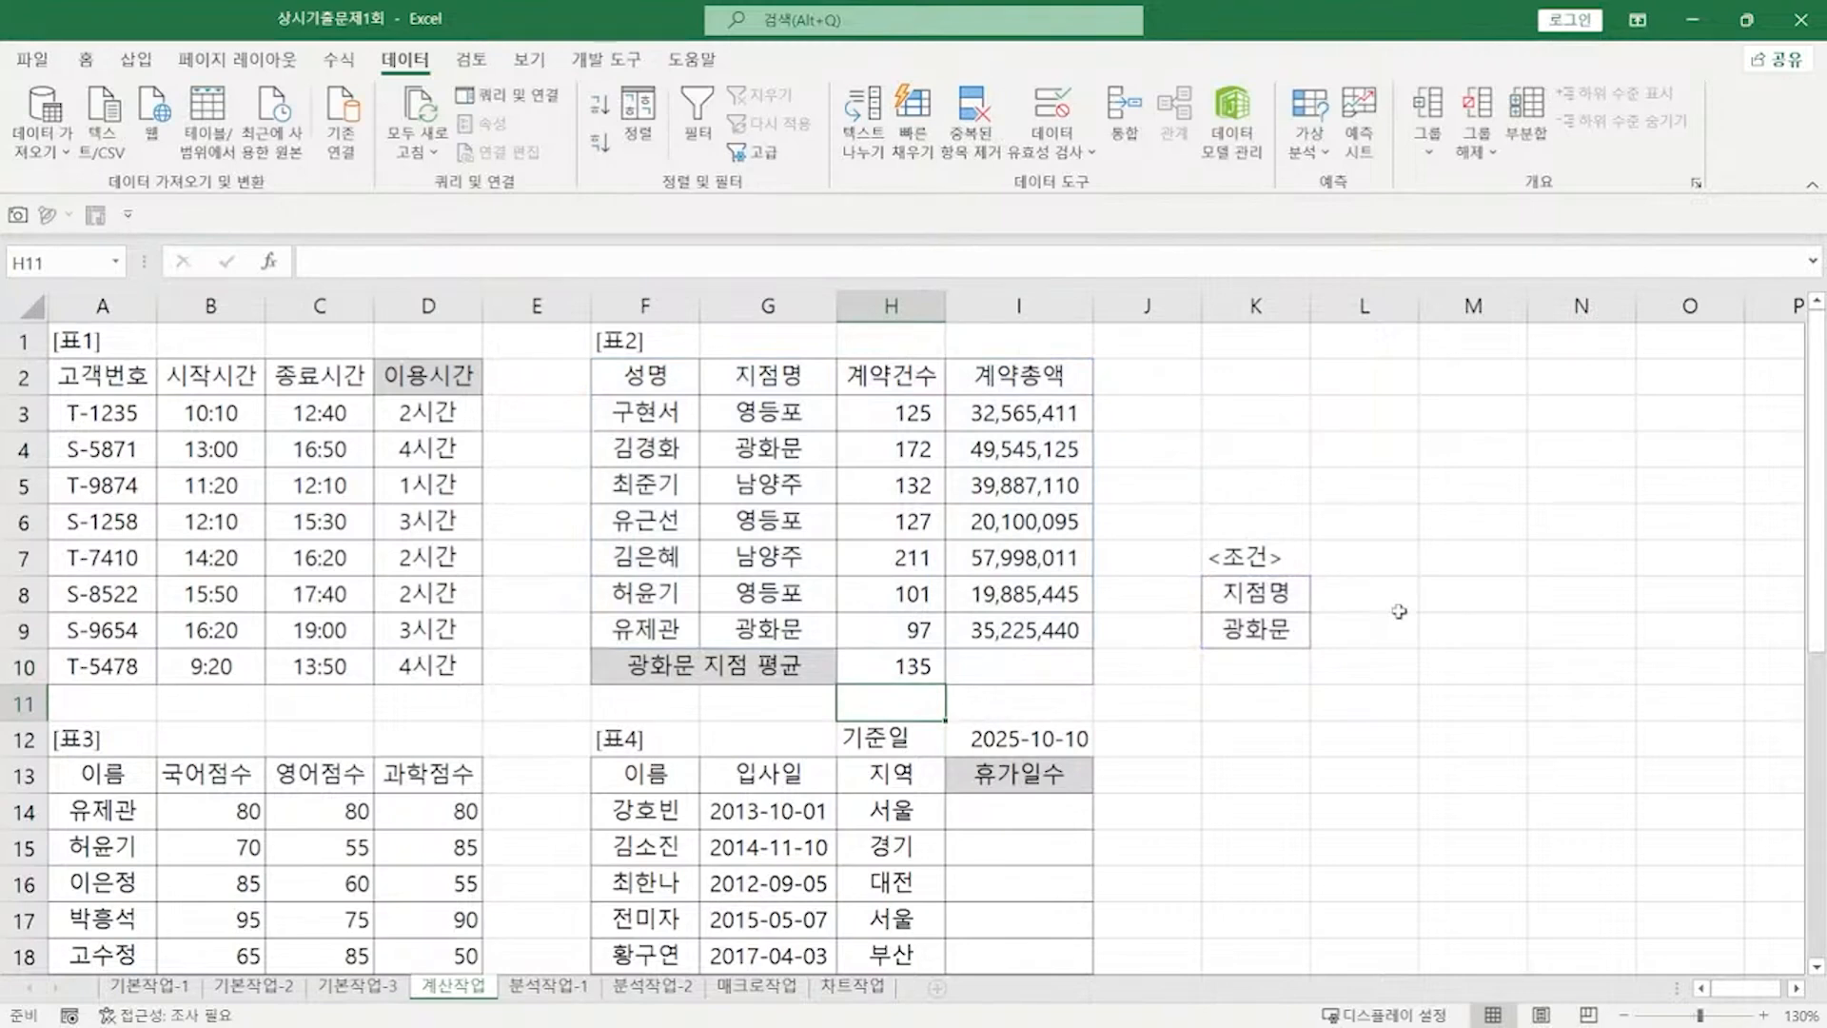
pyautogui.click(937, 663)
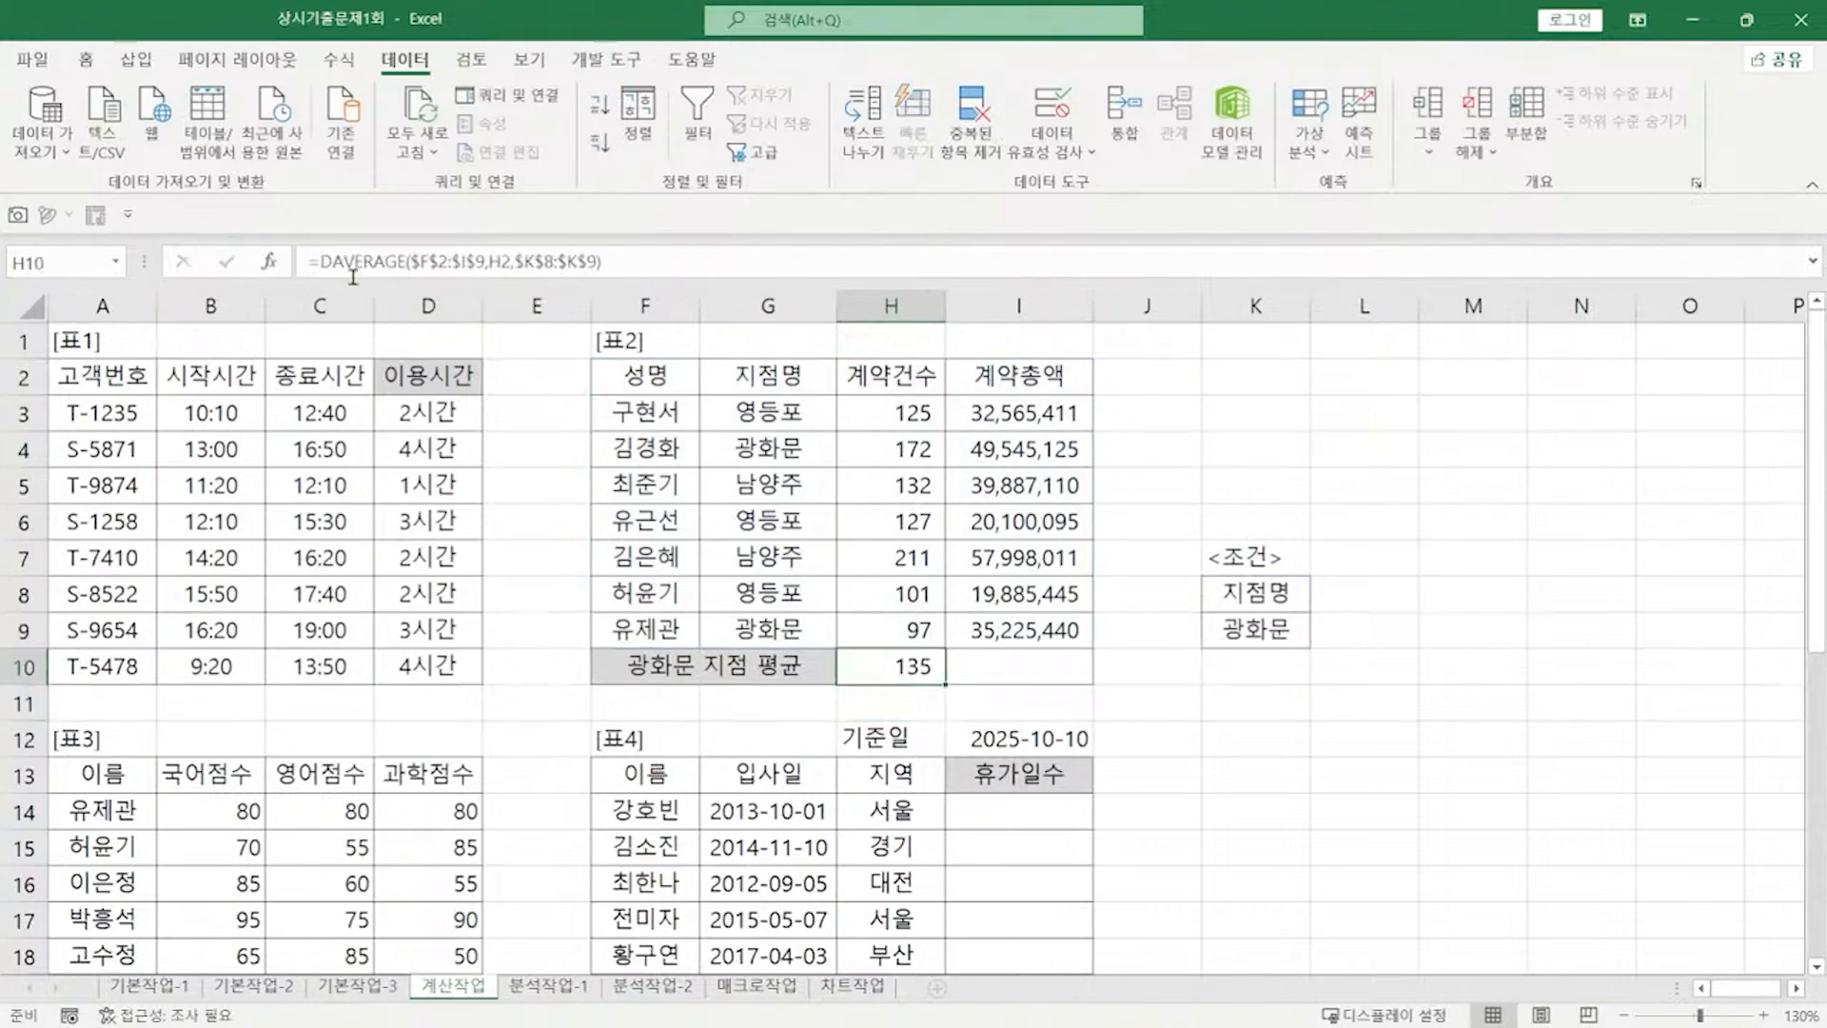
# Step: Wrap H10's DAVERAGE formula in ROUNDDOWN(...,-1) so the 광화문 average shows 130
pyautogui.click(319, 261)
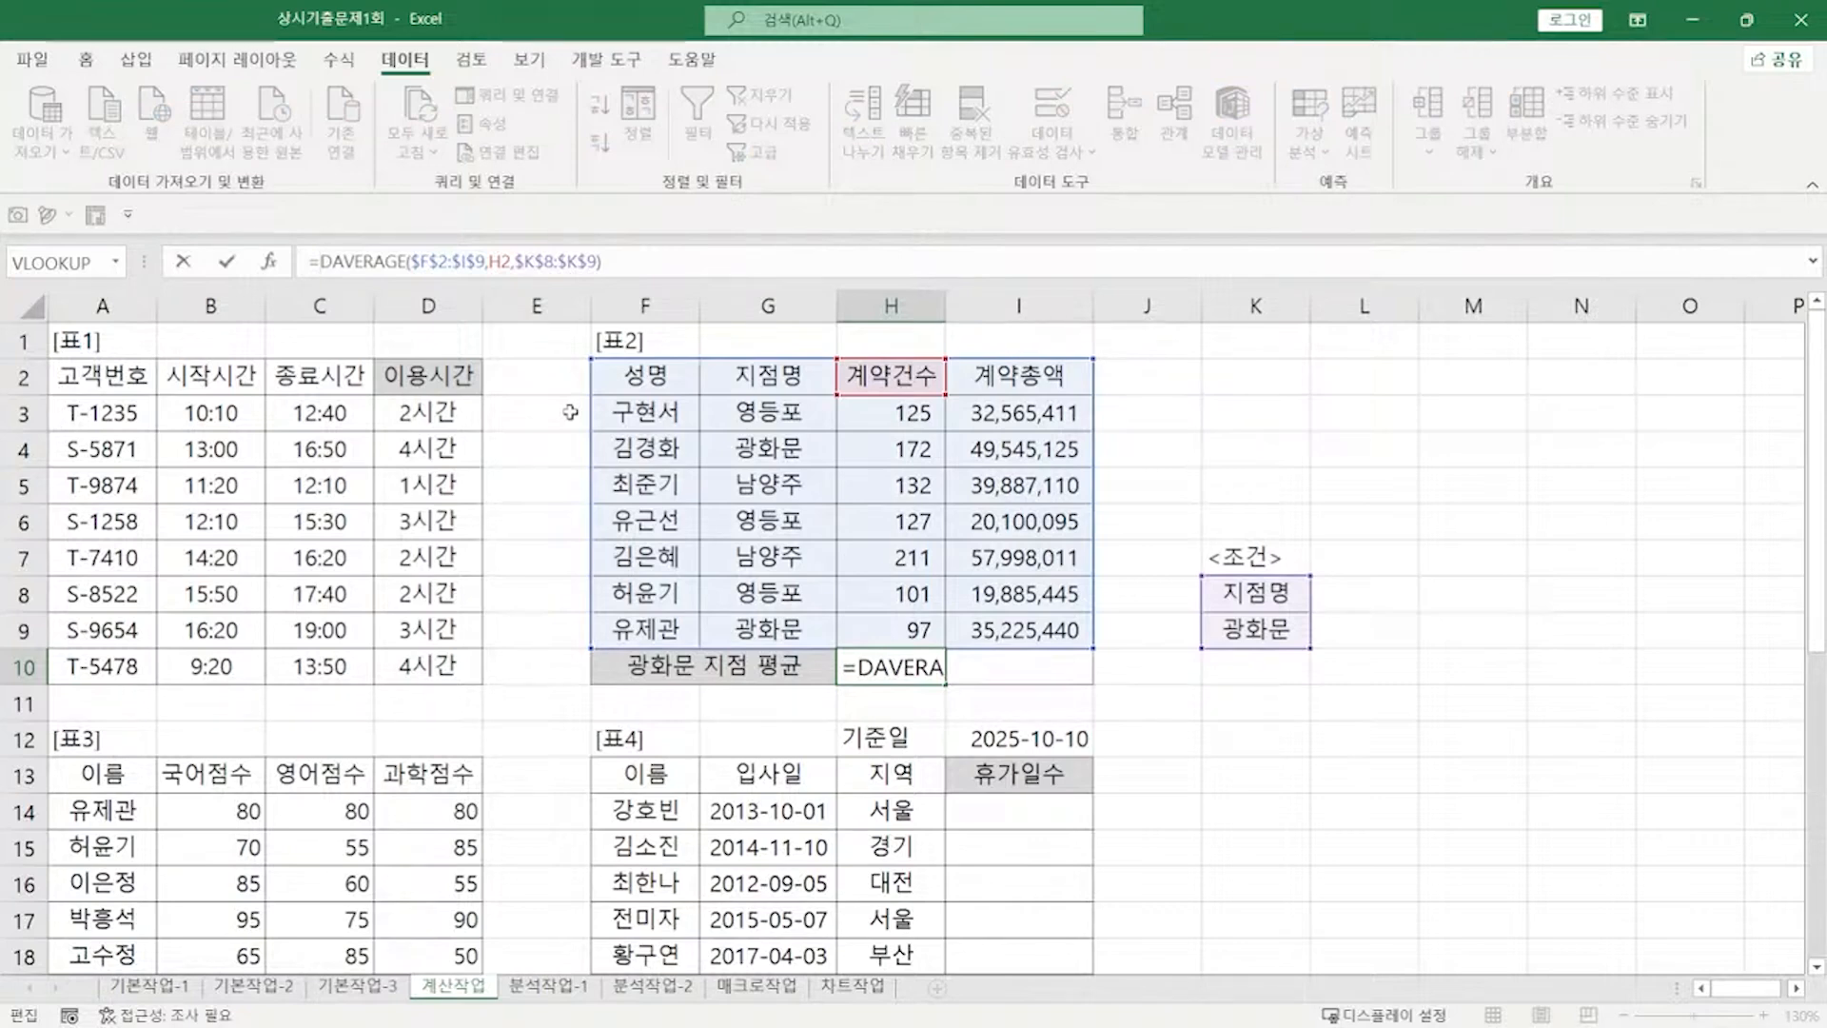
pyautogui.write('ROUND')
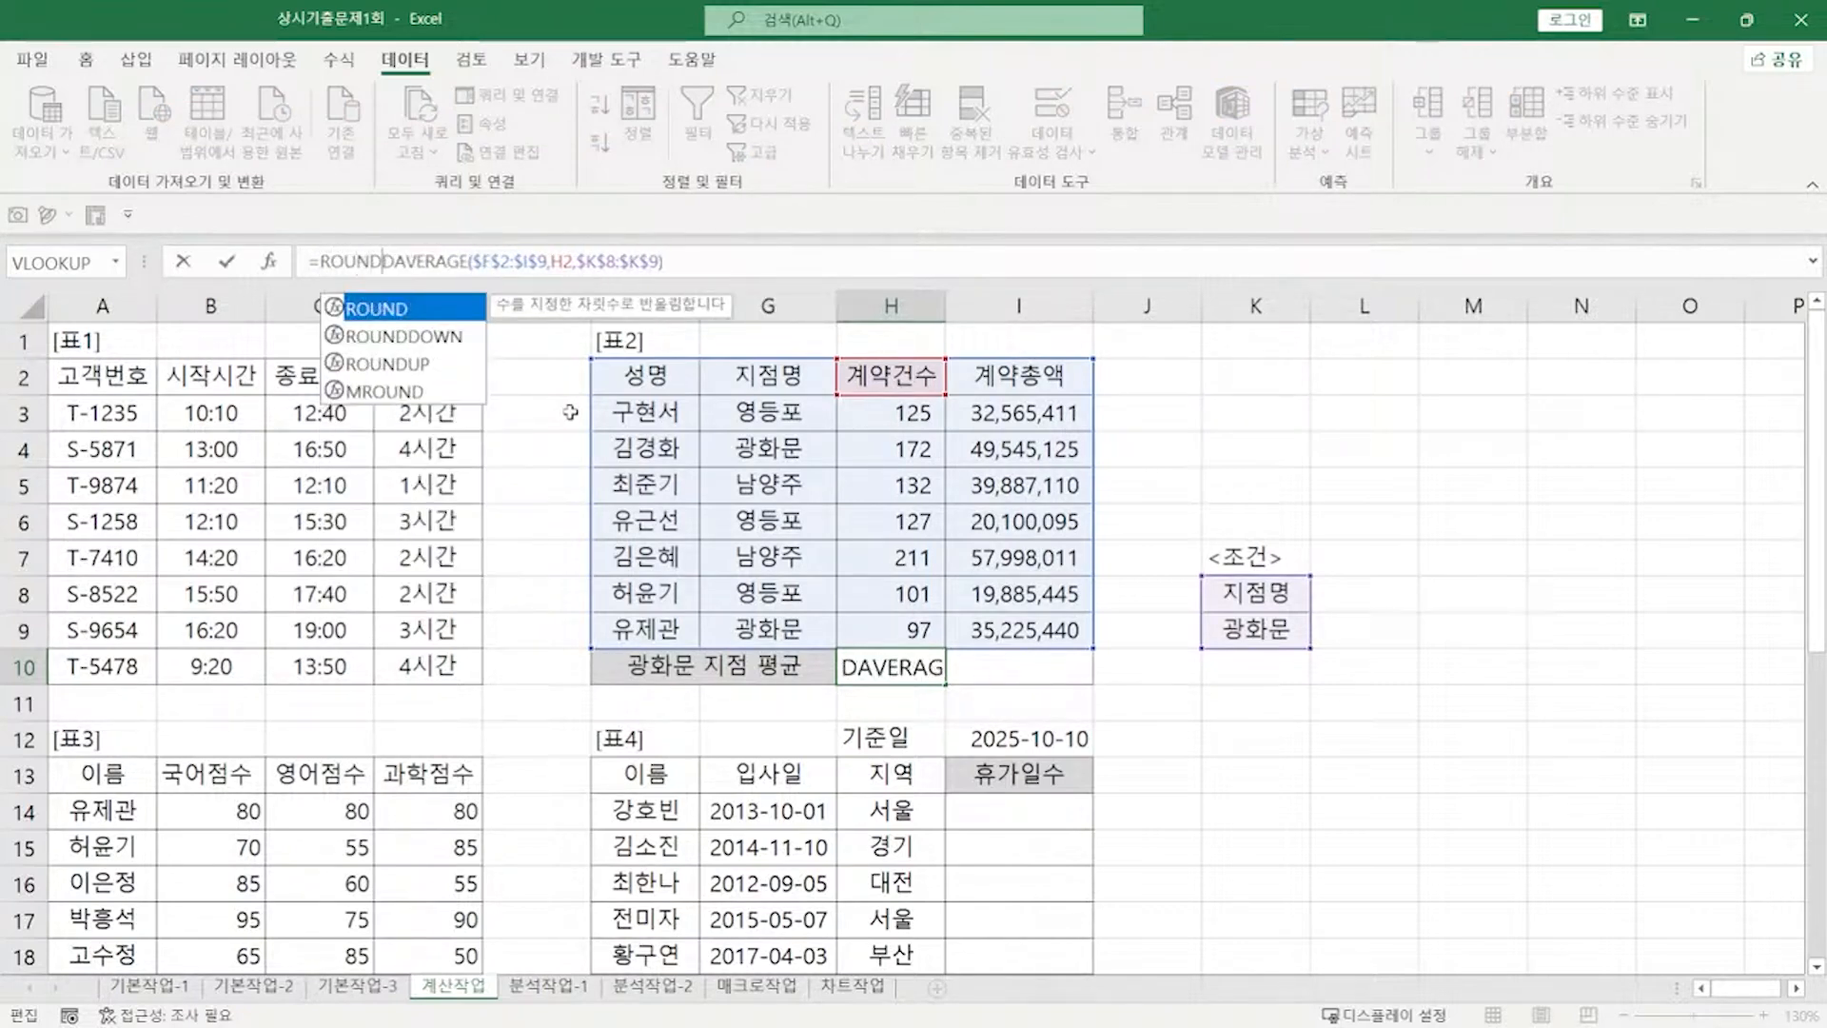
pyautogui.write('DOWN(')
pyautogui.press('End')
pyautogui.write(',-)')
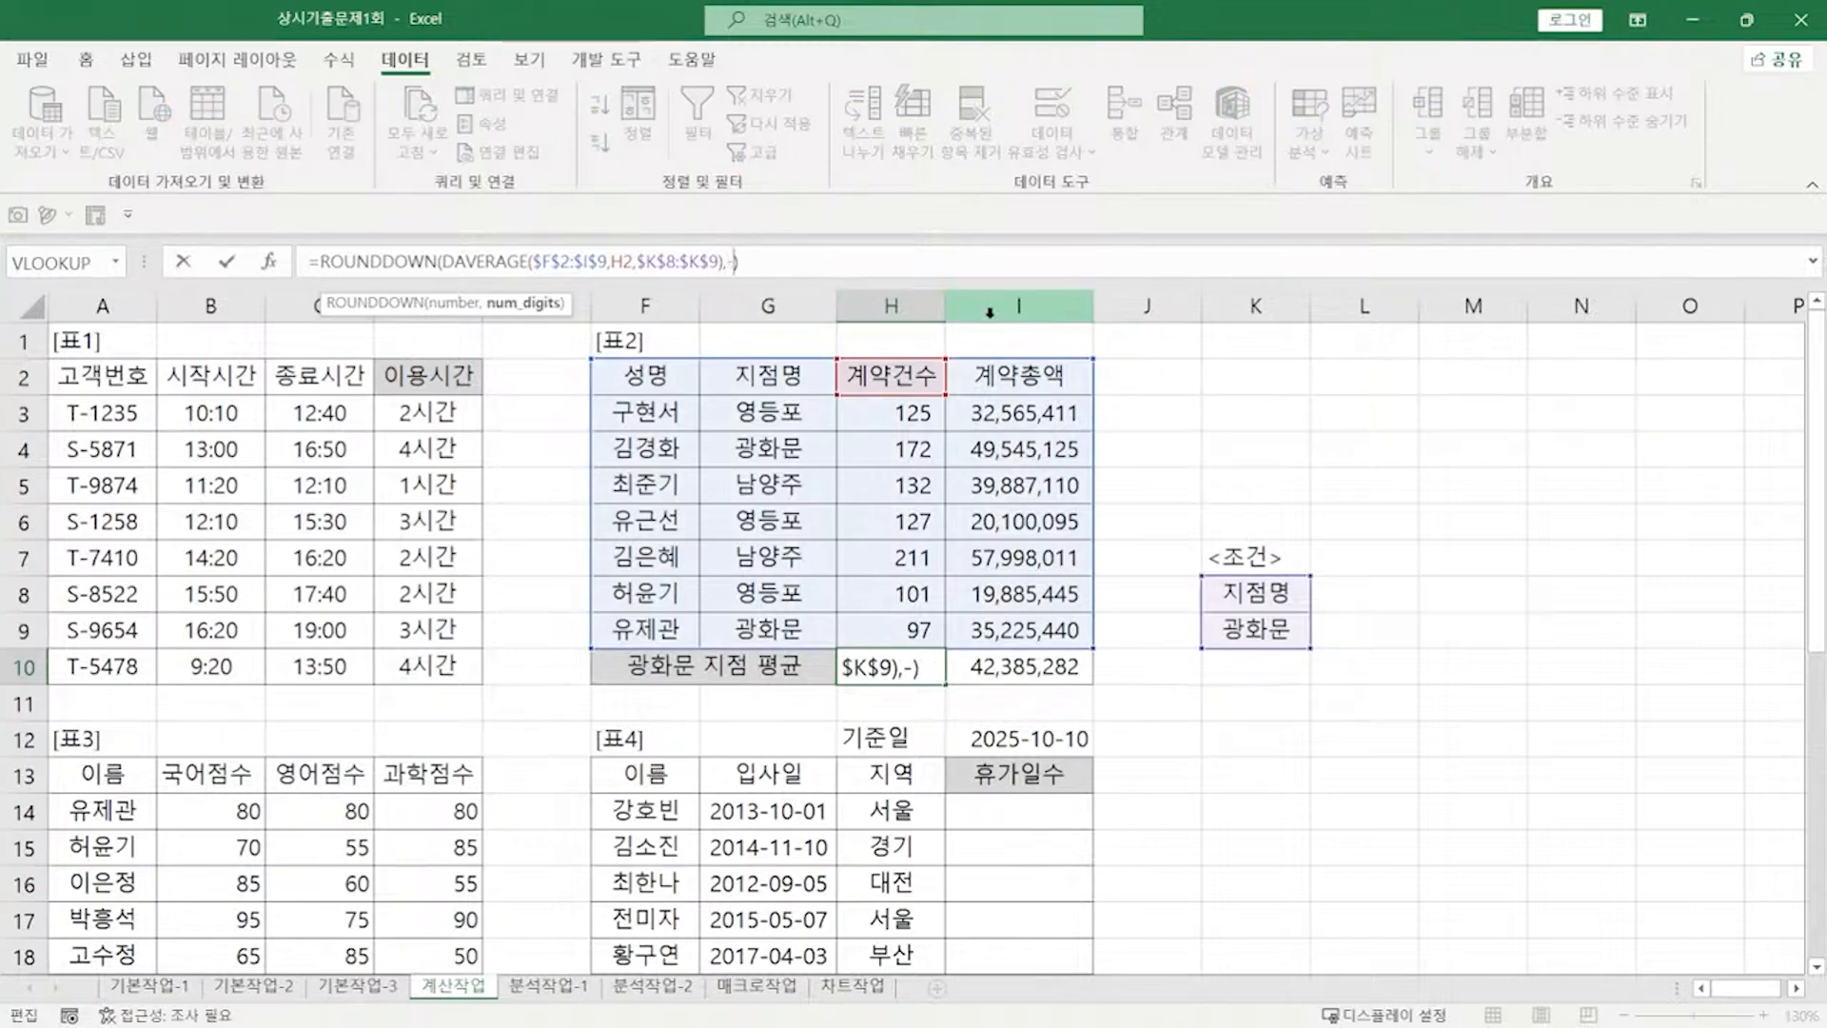
pyautogui.write('1')
pyautogui.press('Return')
# Step: Reopen H10's formula for editing and bring up the task notes
pyautogui.click(914, 669)
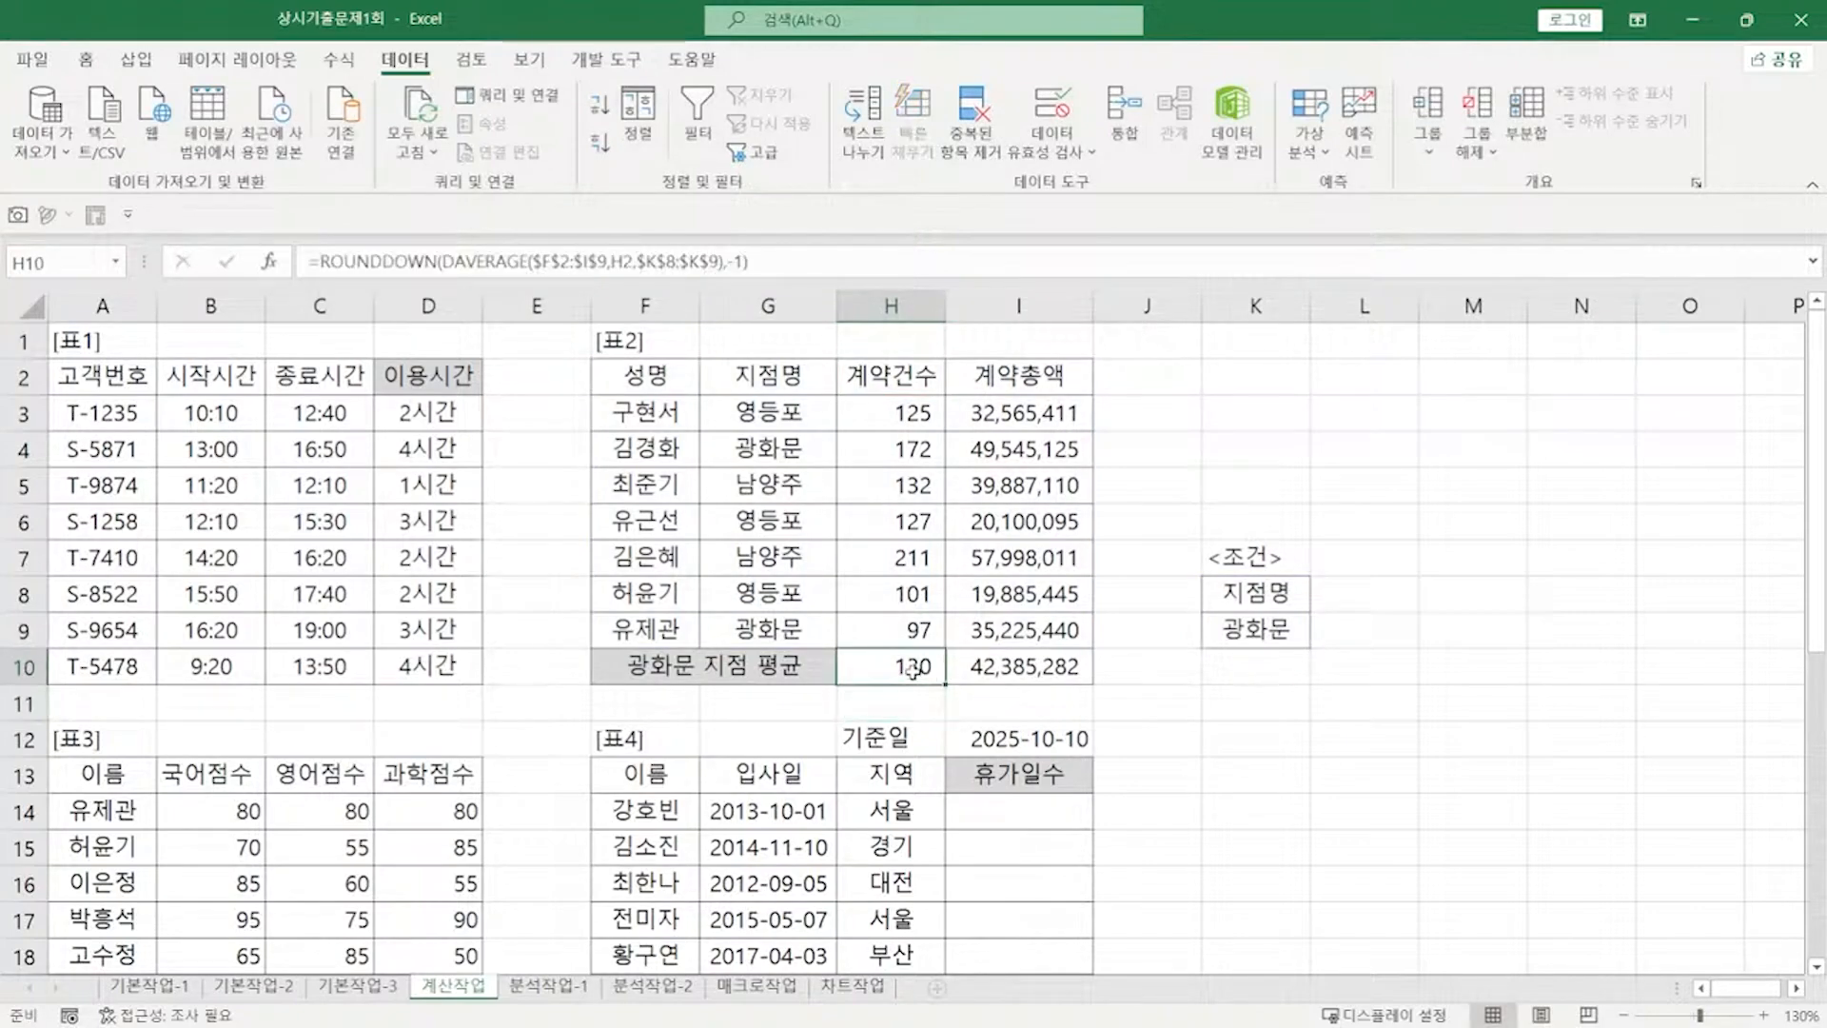
pyautogui.doubleClick(916, 671)
pyautogui.hotkey('alt', 'Tab')
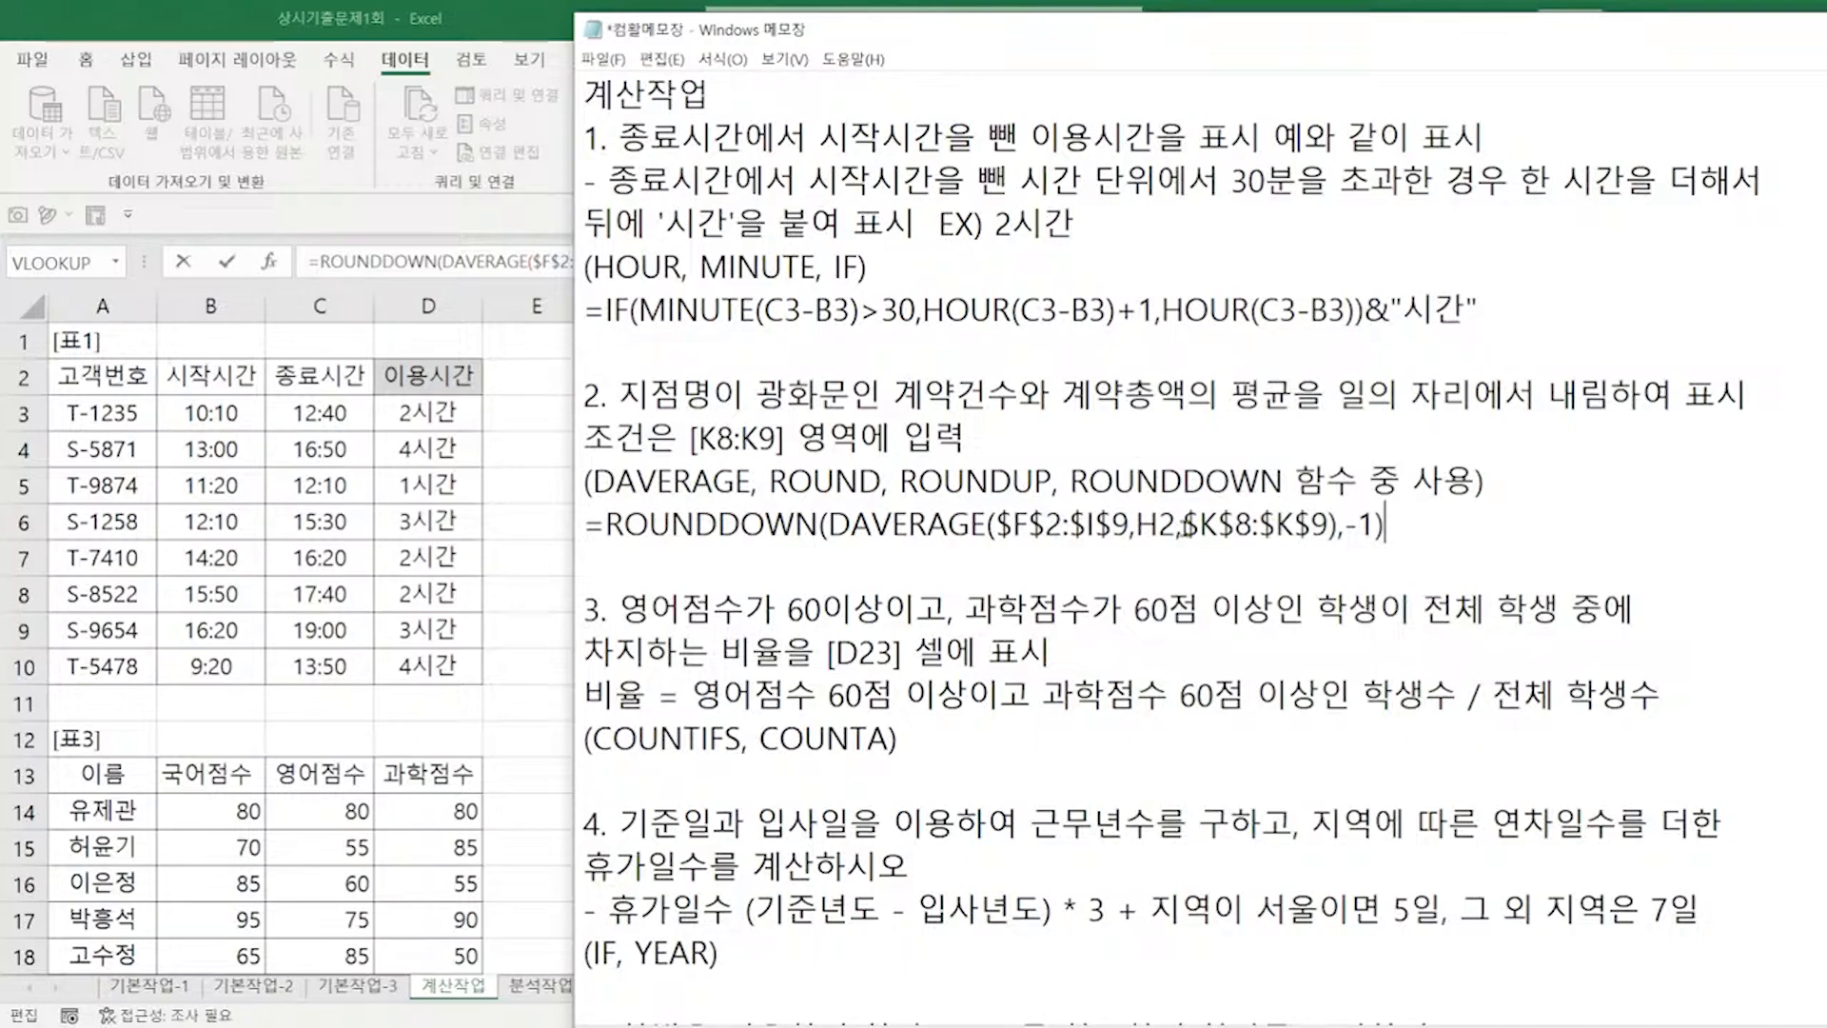
# Step: Bring the Excel worksheet back in front of the Notepad notes
pyautogui.click(330, 107)
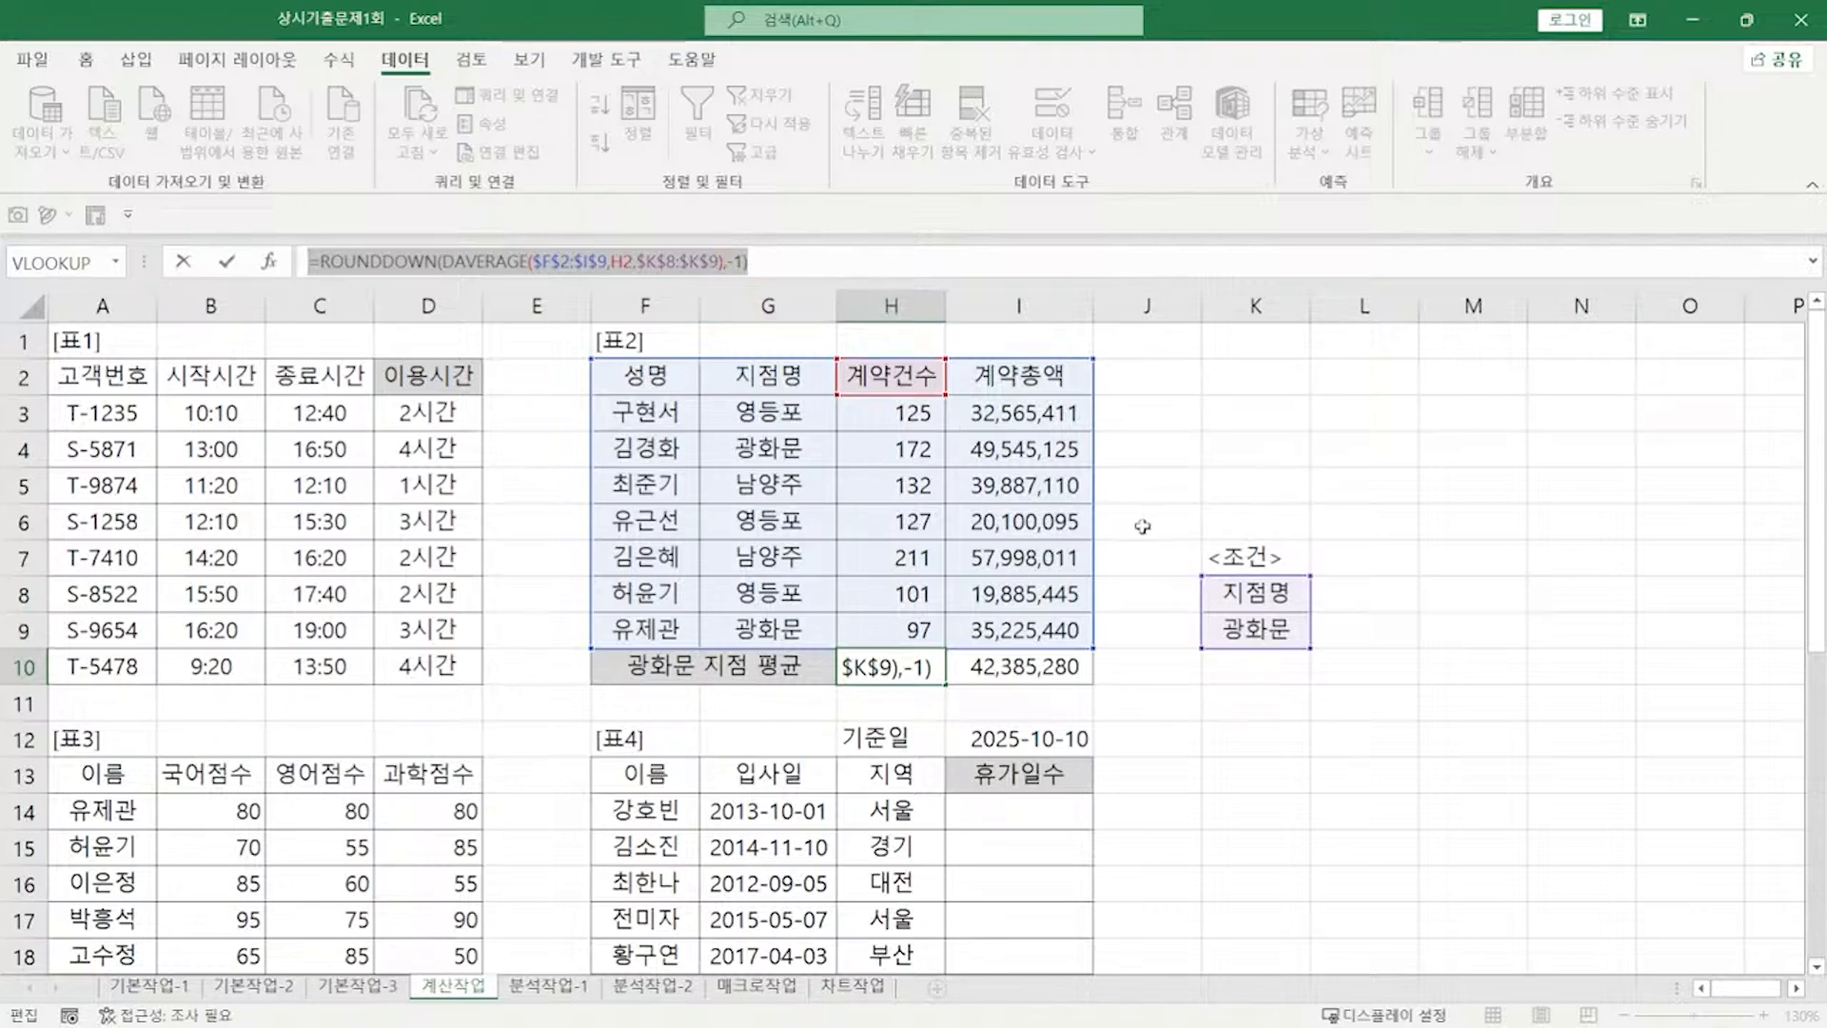
# Step: Commit H10's rounded 130 average, review the next task in the notes, and select D23
pyautogui.hotkey('ctrl', 'Return')
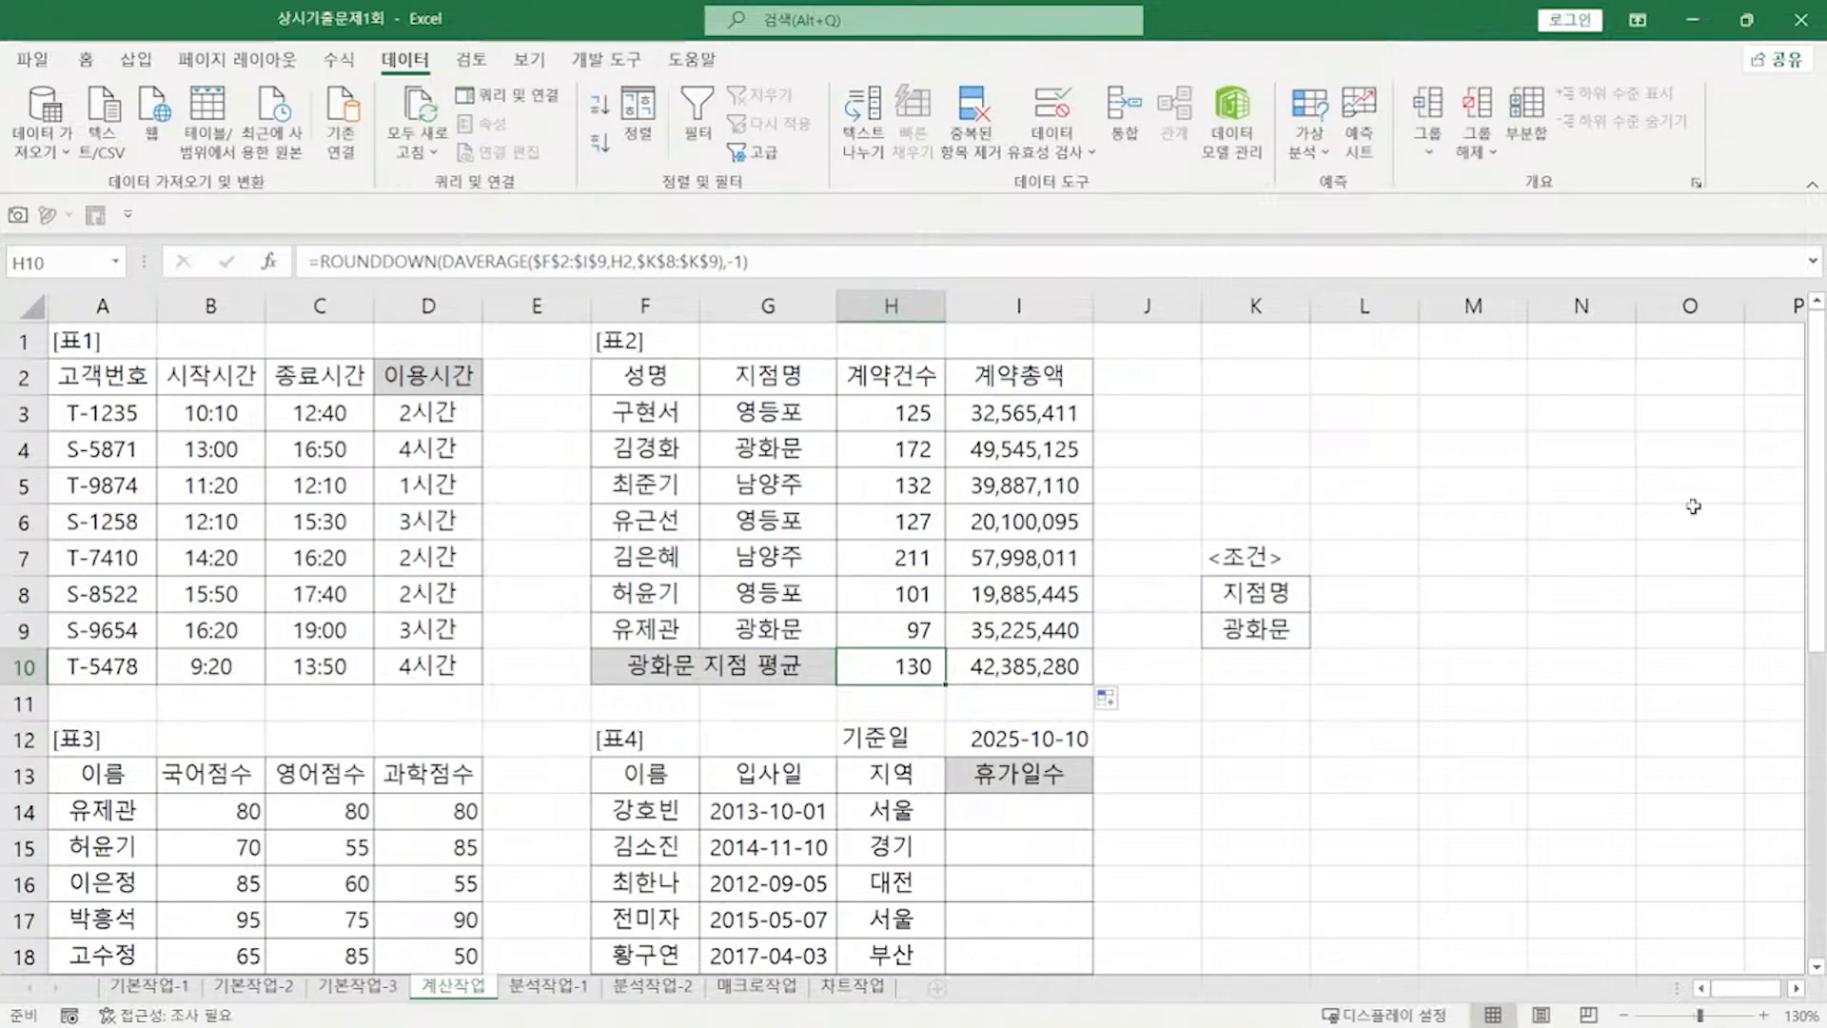
pyautogui.scroll(-3, 1237, 609)
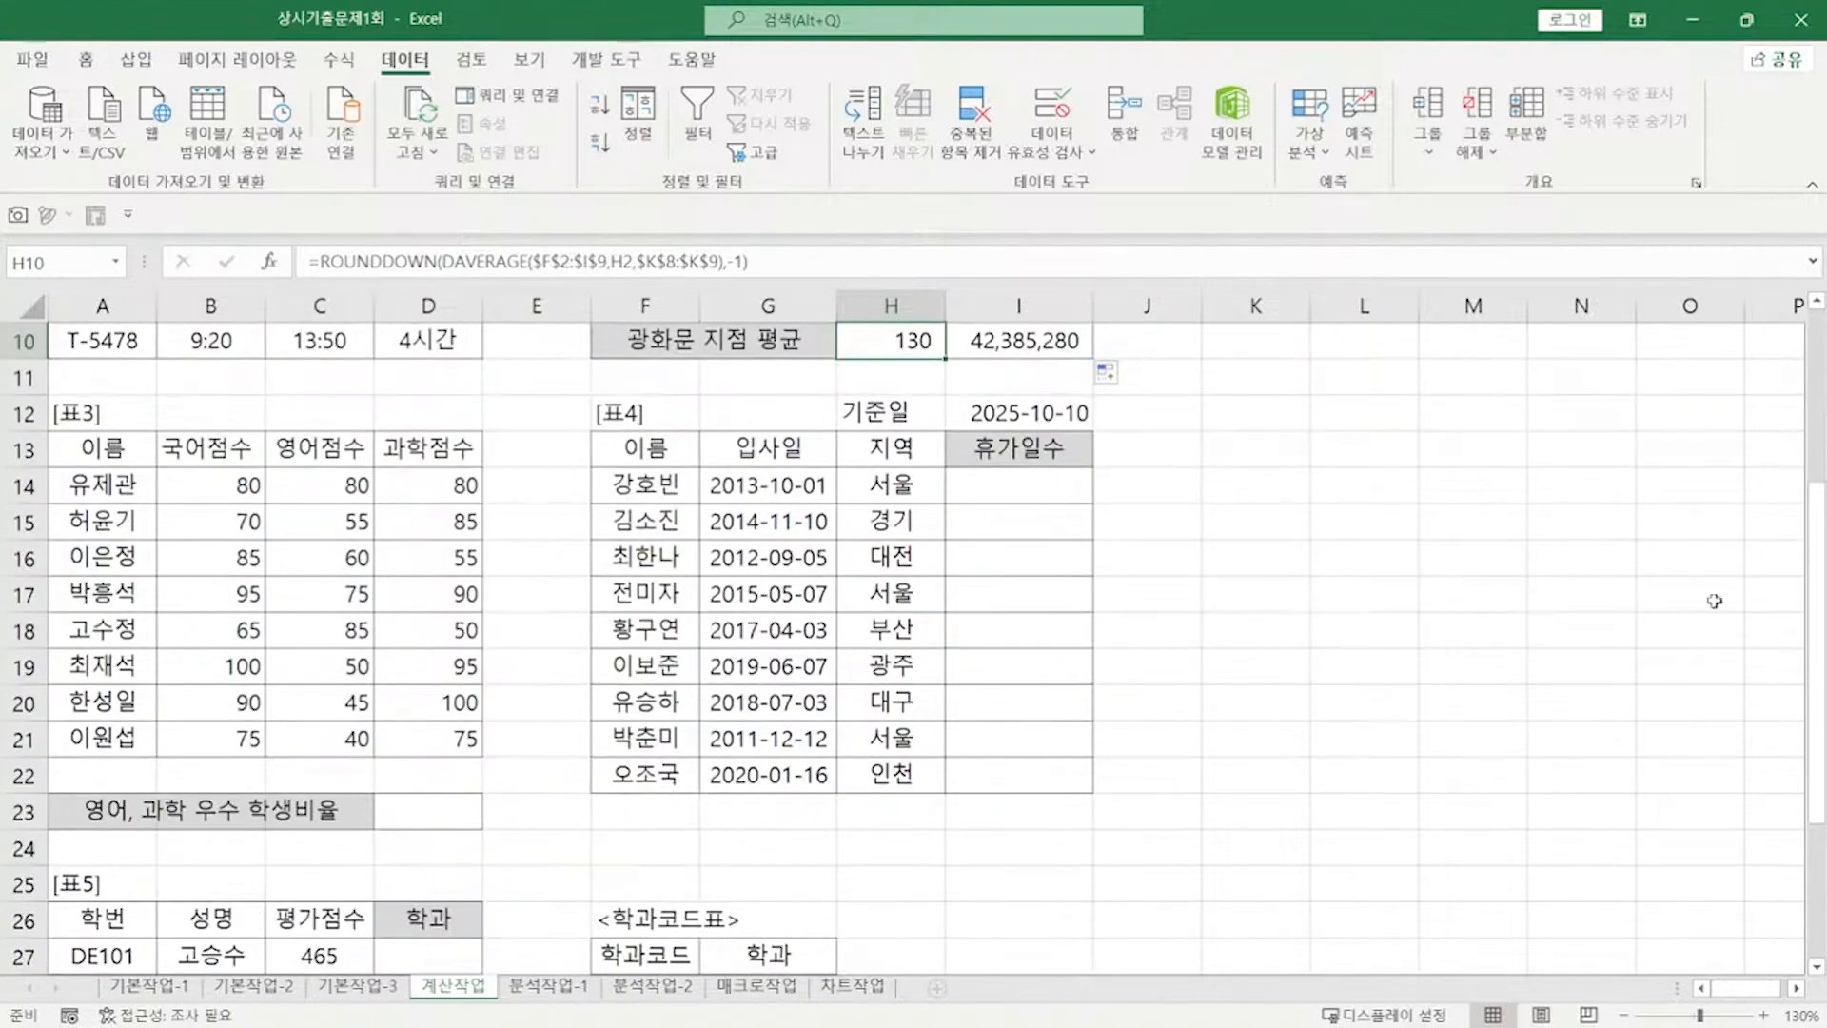
pyautogui.hotkey('alt', 'Tab')
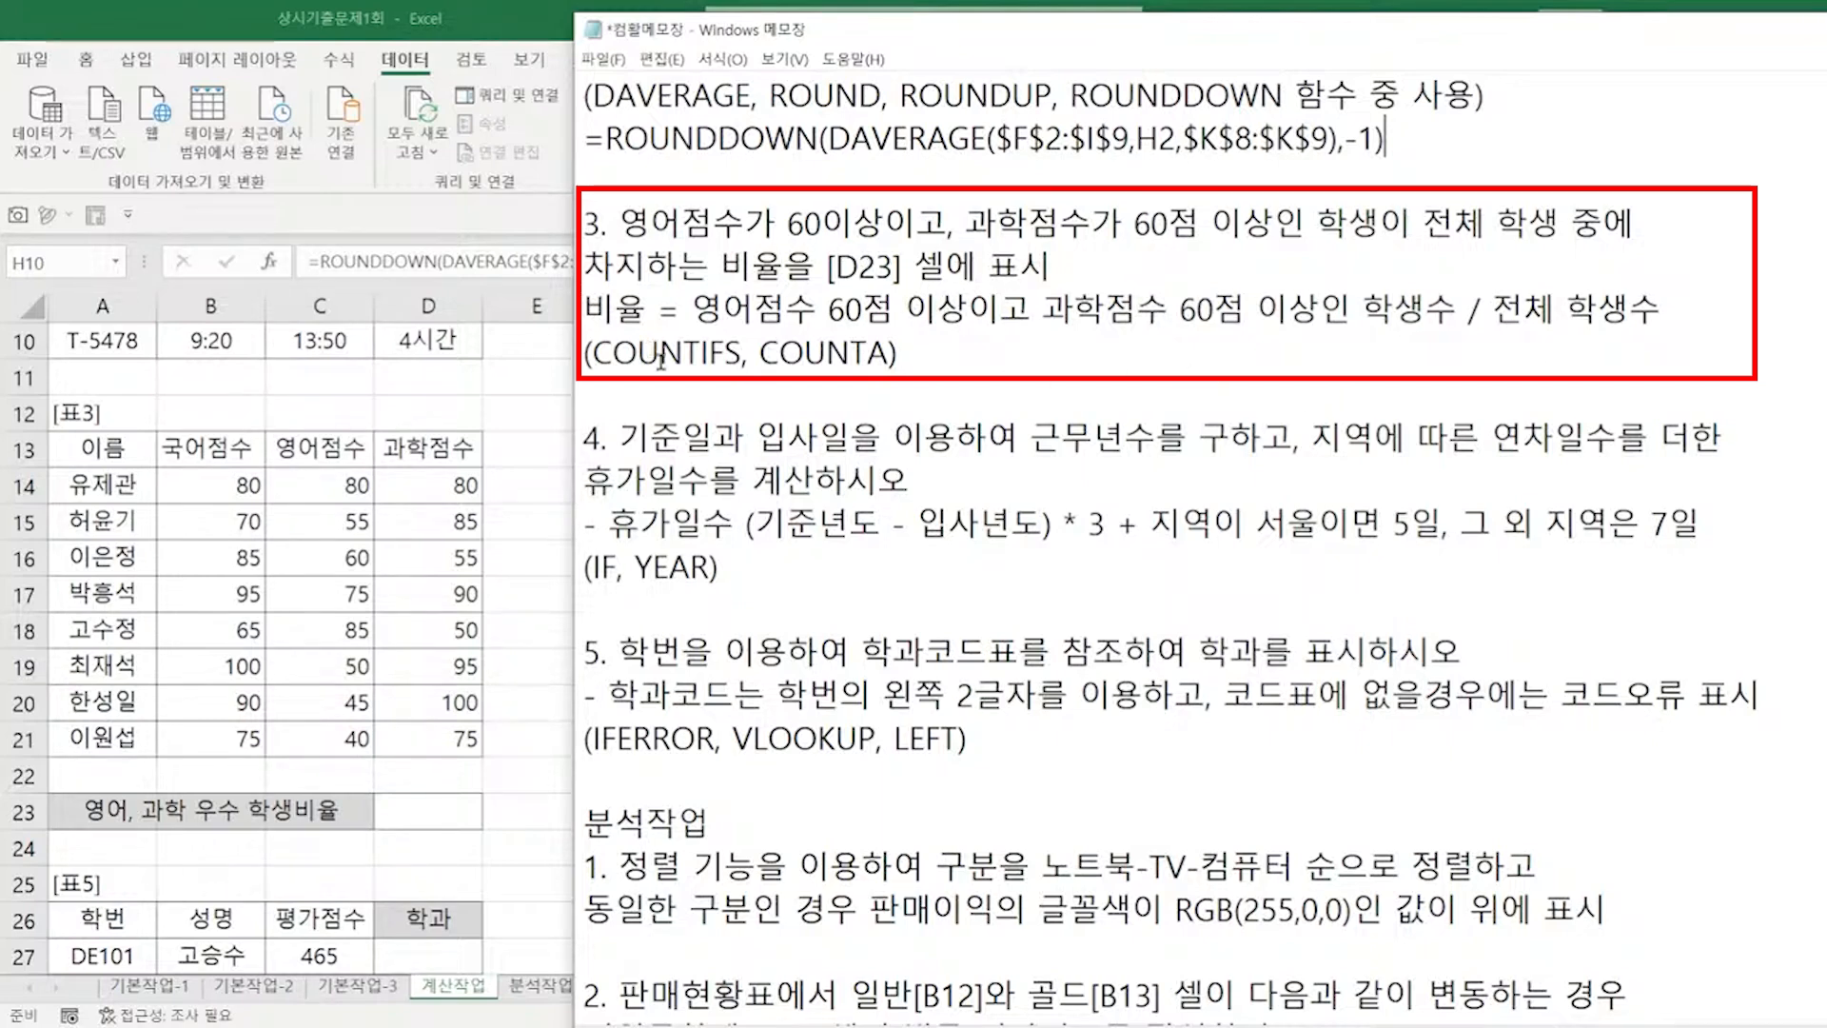
pyautogui.click(428, 811)
# Step: Enter =COUNTIFS(C14:C21,">=60",D14:D21,">=60") in D23
pyautogui.write('=')
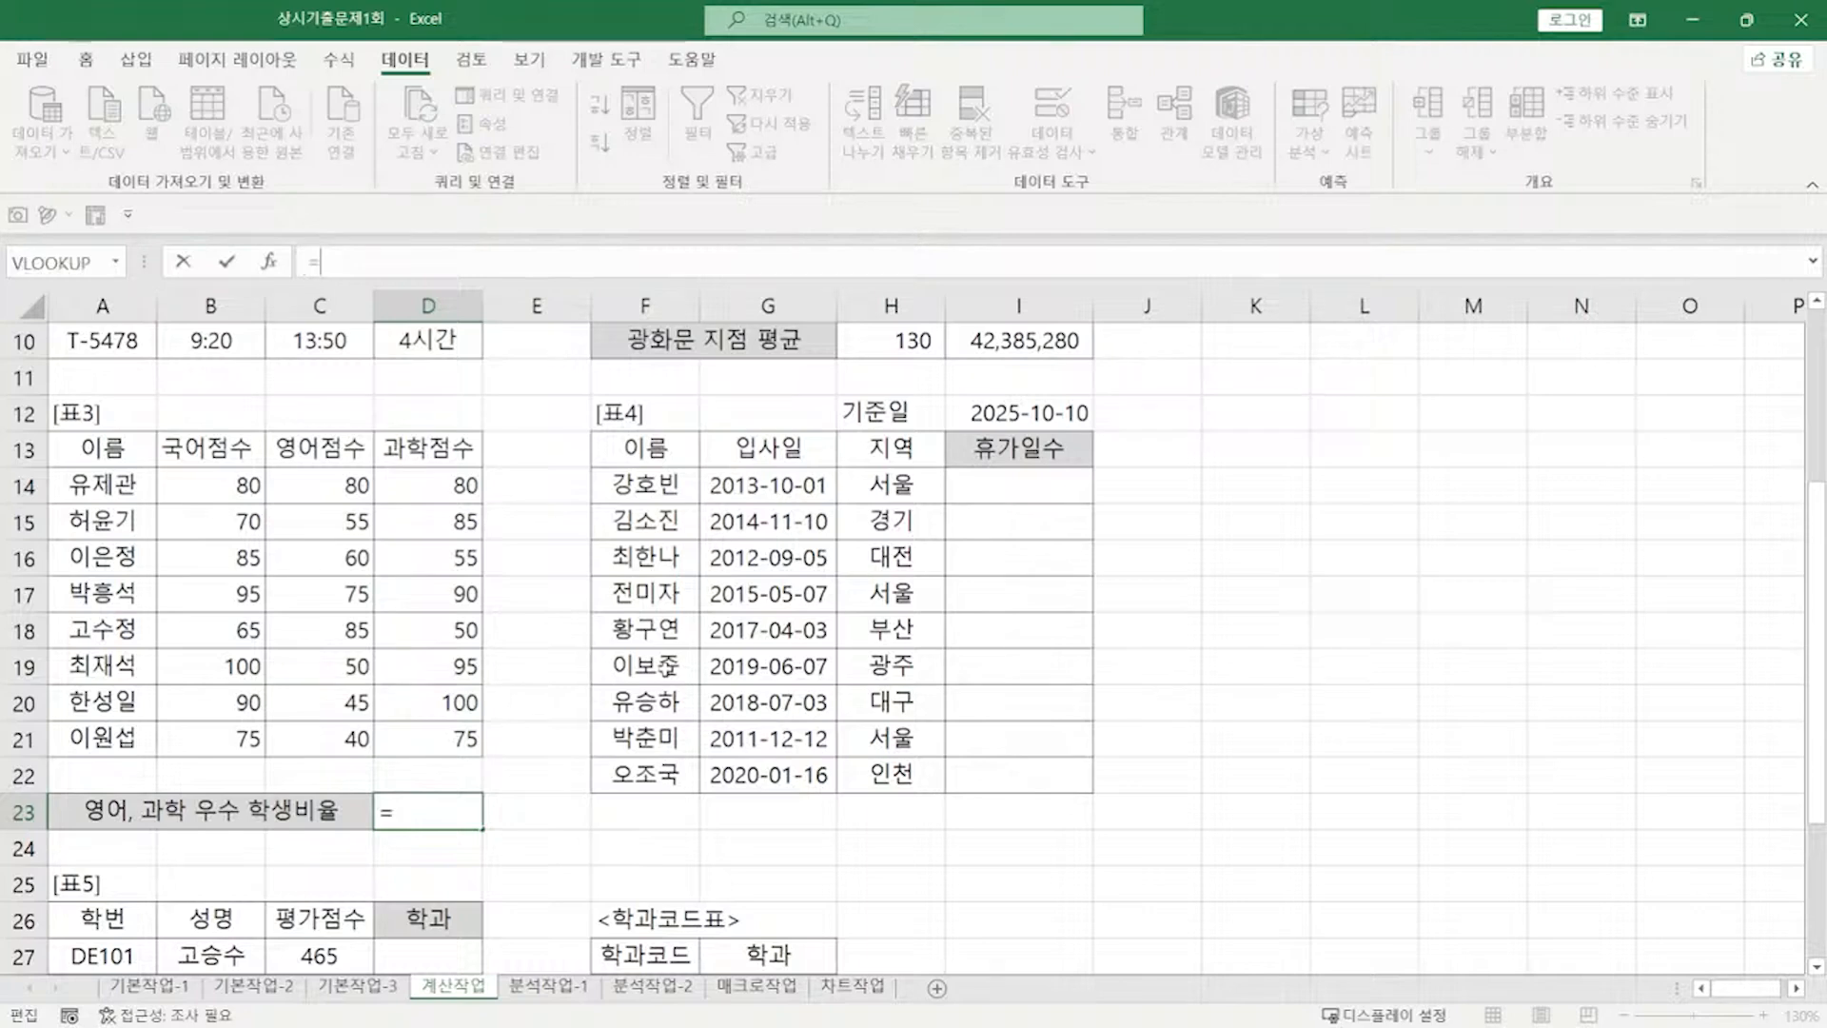
pyautogui.write('COUNTIFS(')
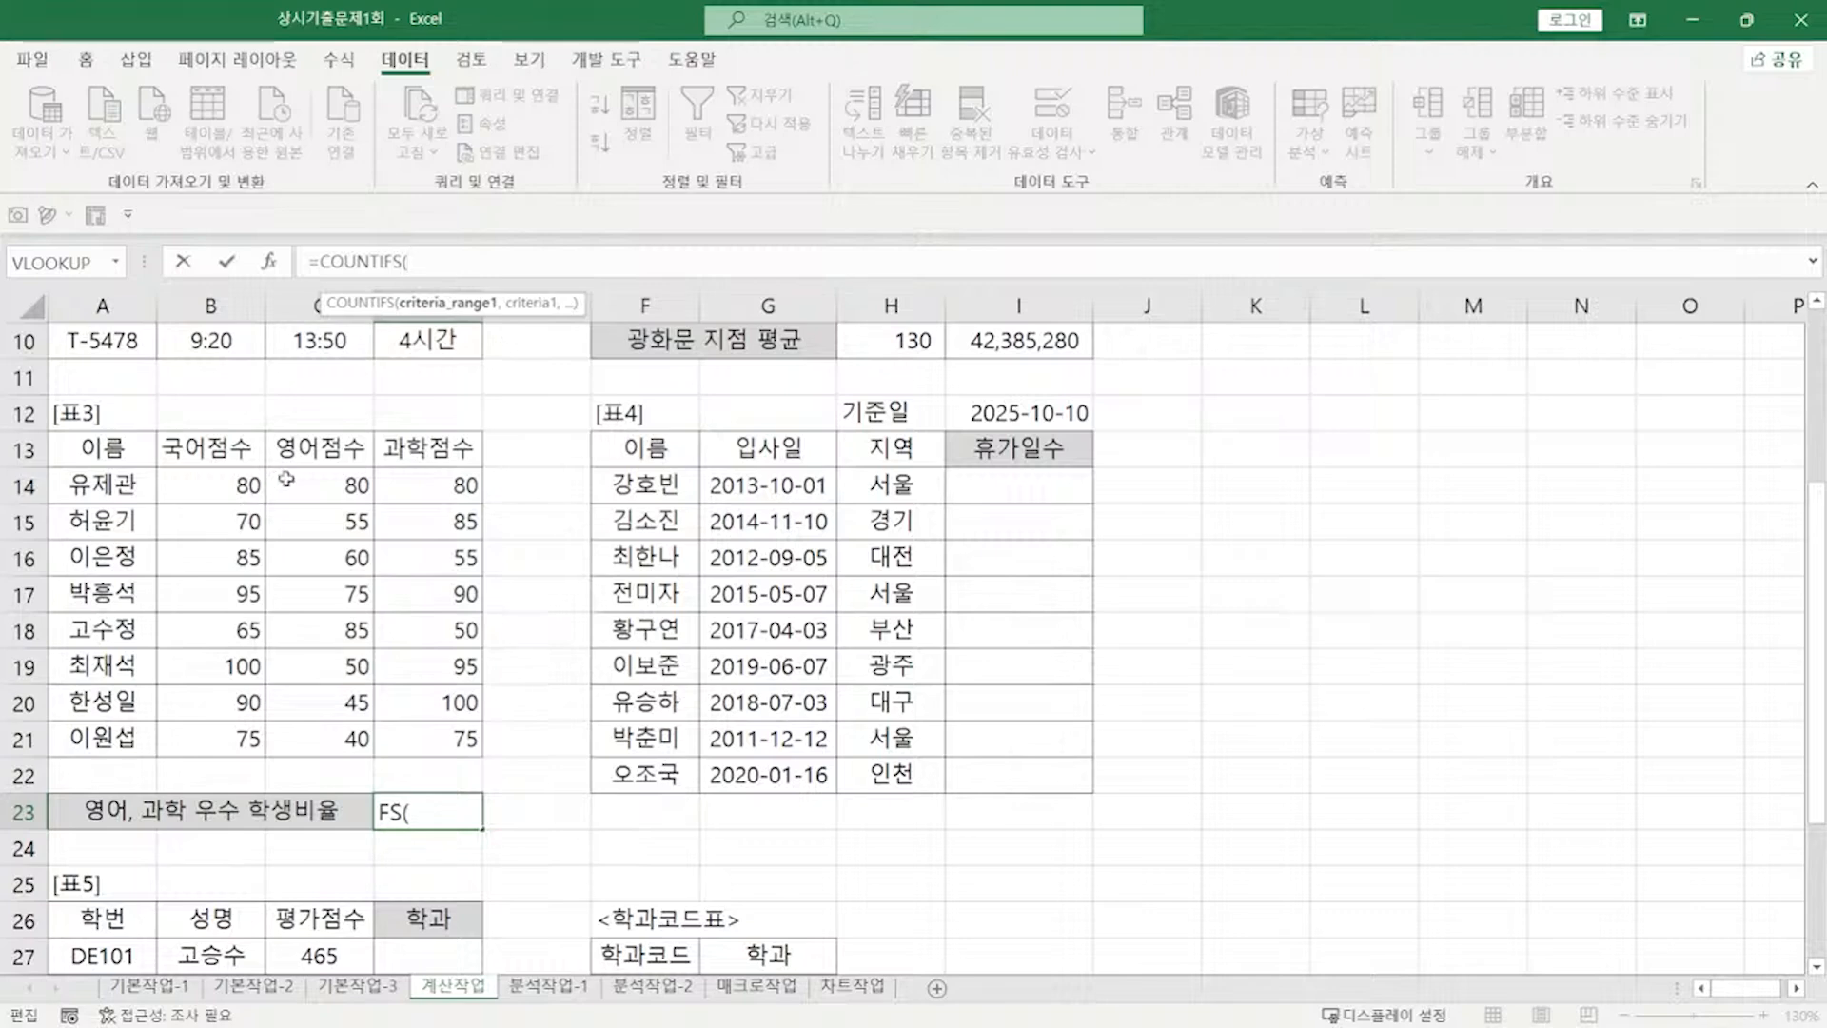
pyautogui.moveTo(278, 478); pyautogui.dragTo(316, 740)
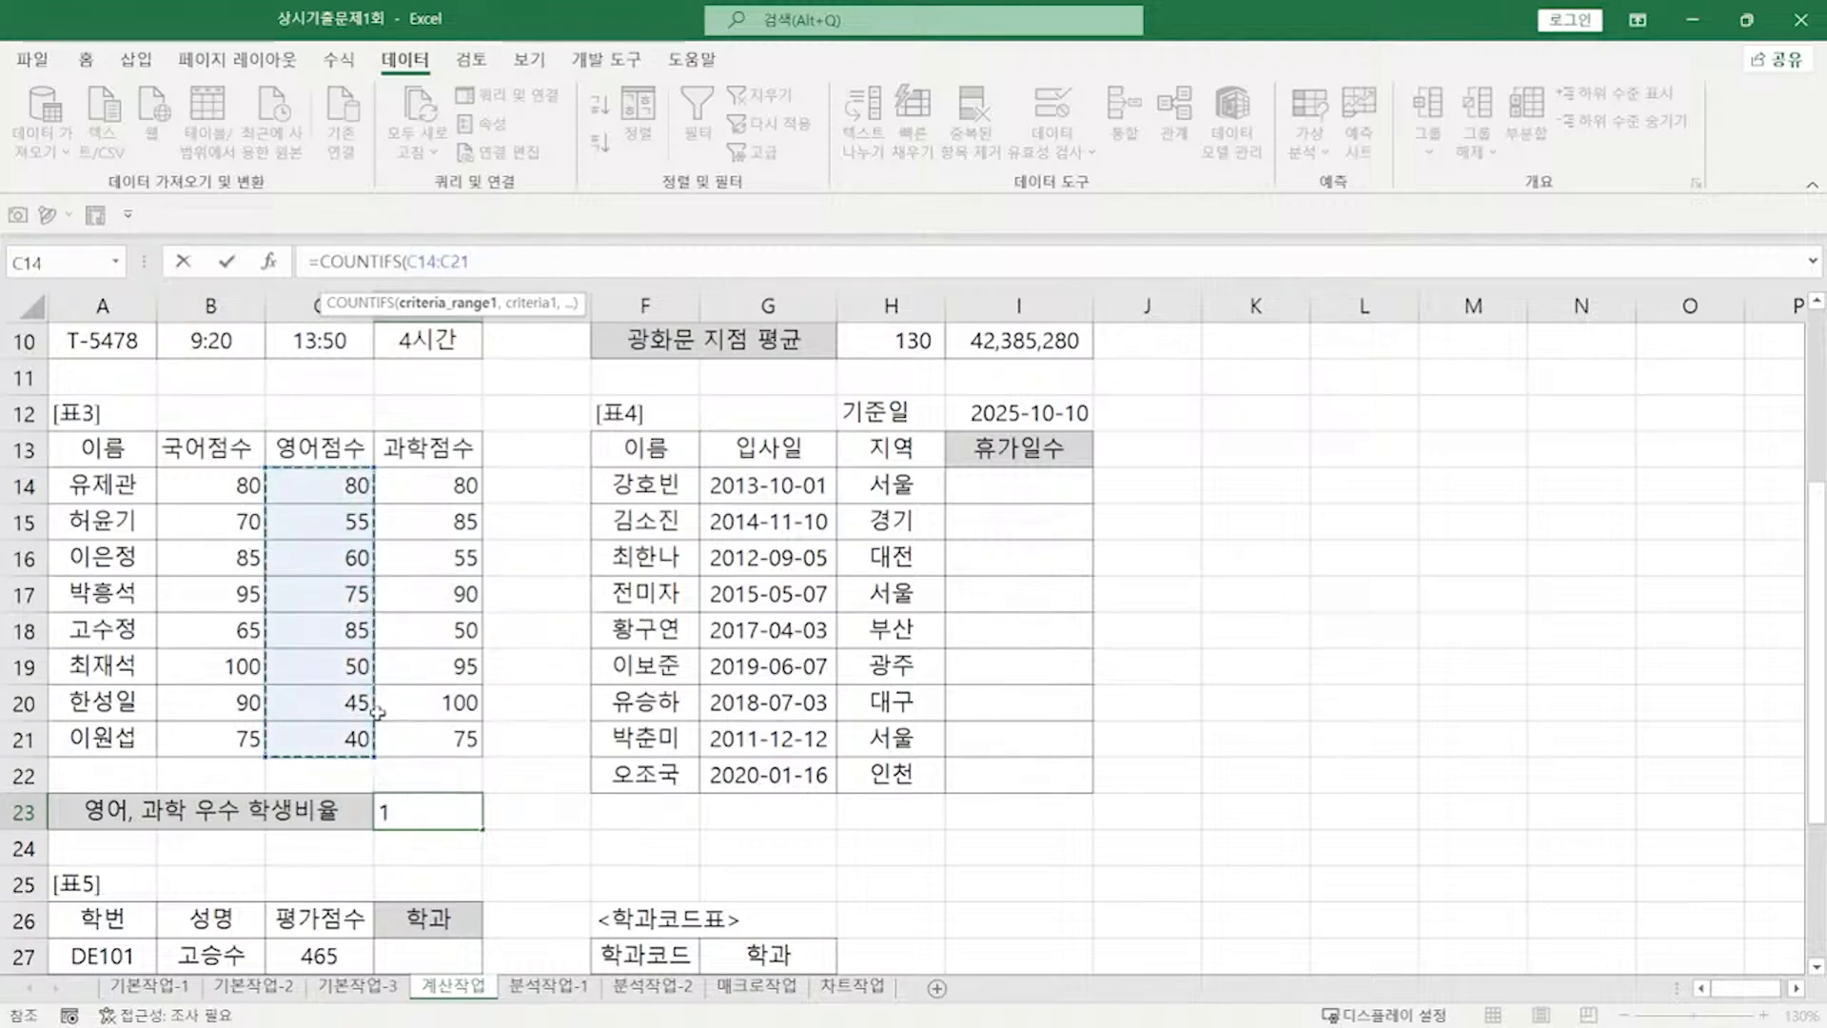
pyautogui.write(',">=60')
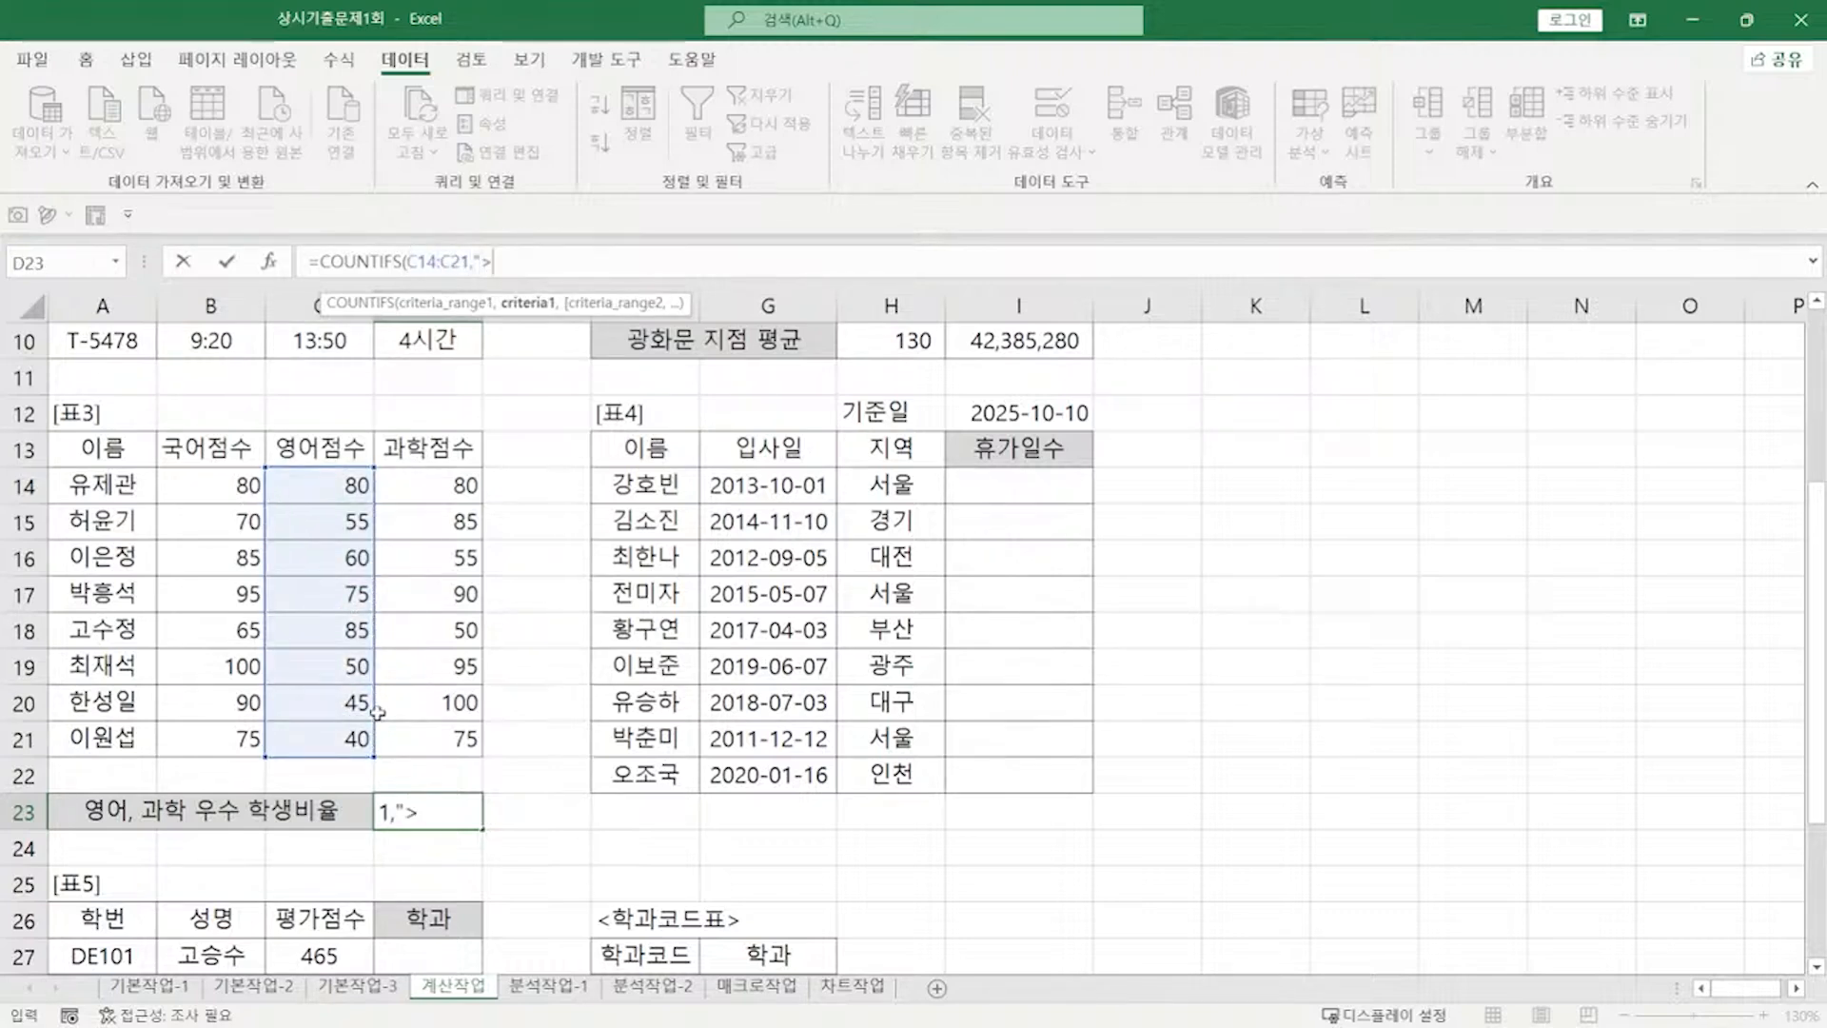
pyautogui.write('",')
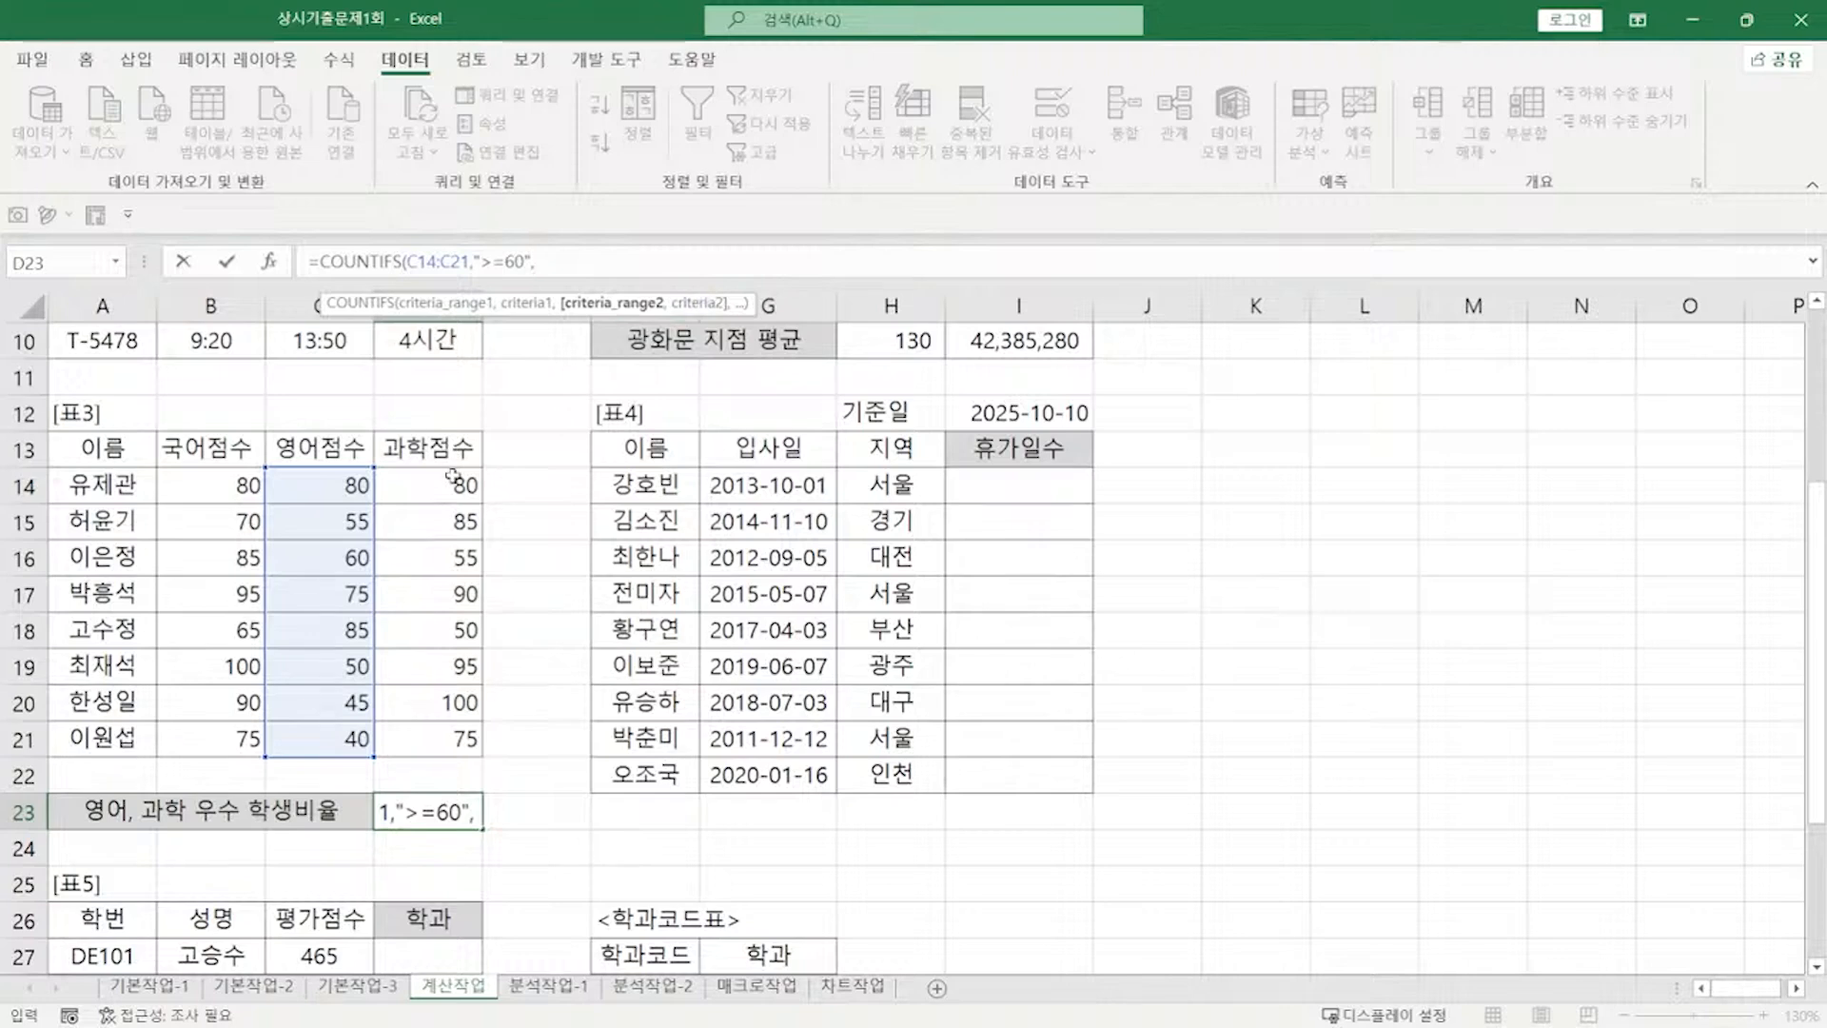
pyautogui.moveTo(455, 481); pyautogui.dragTo(447, 734)
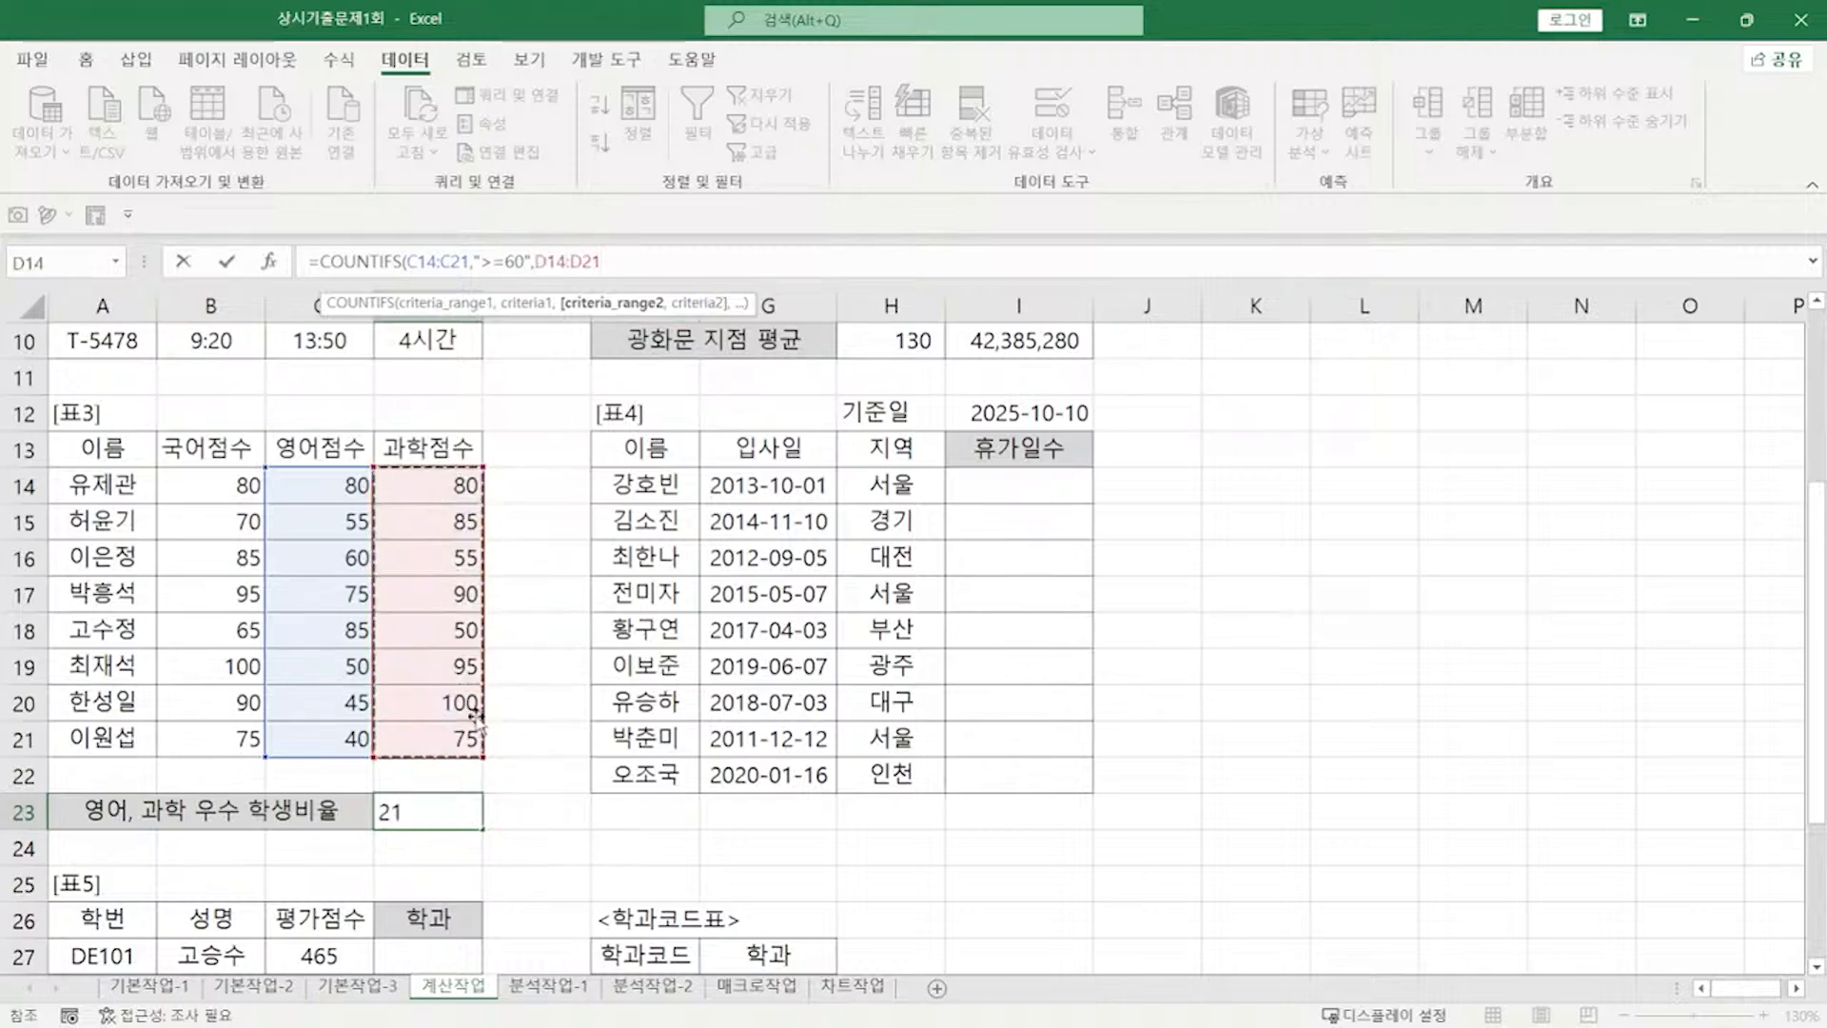
pyautogui.write(',">=60')
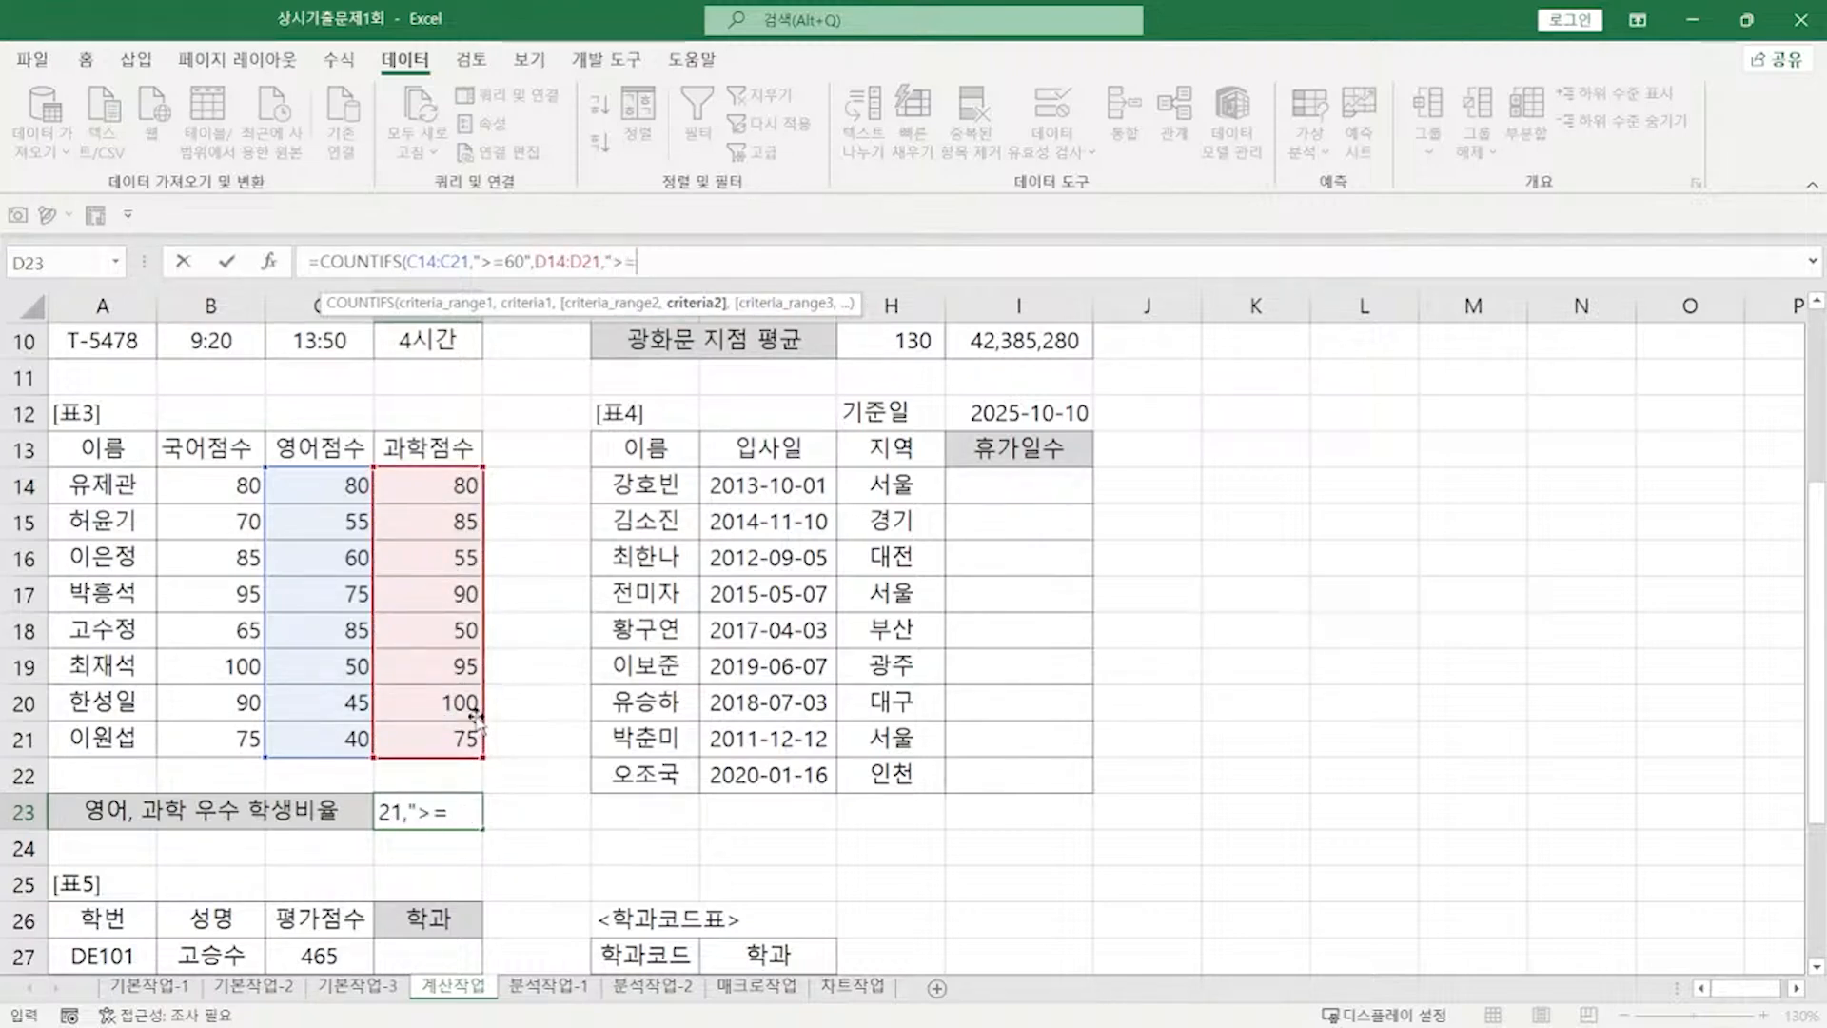
pyautogui.write('")')
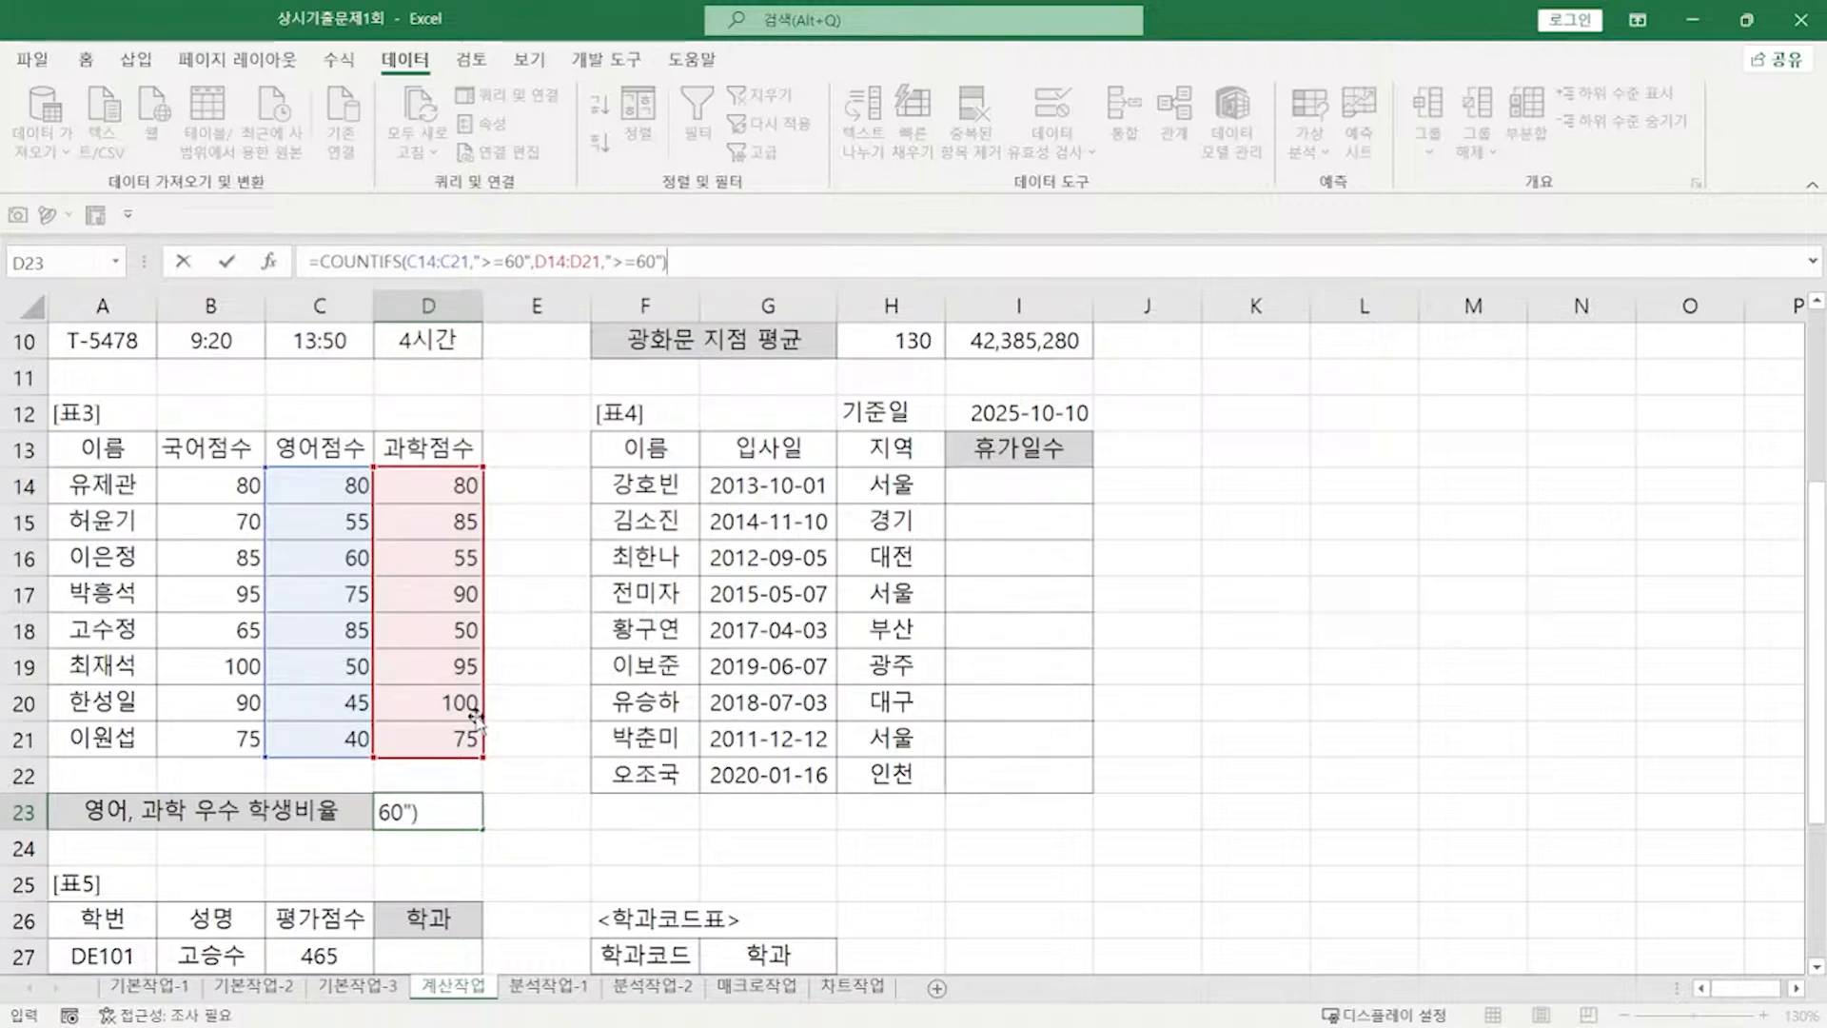
pyautogui.press('Return')
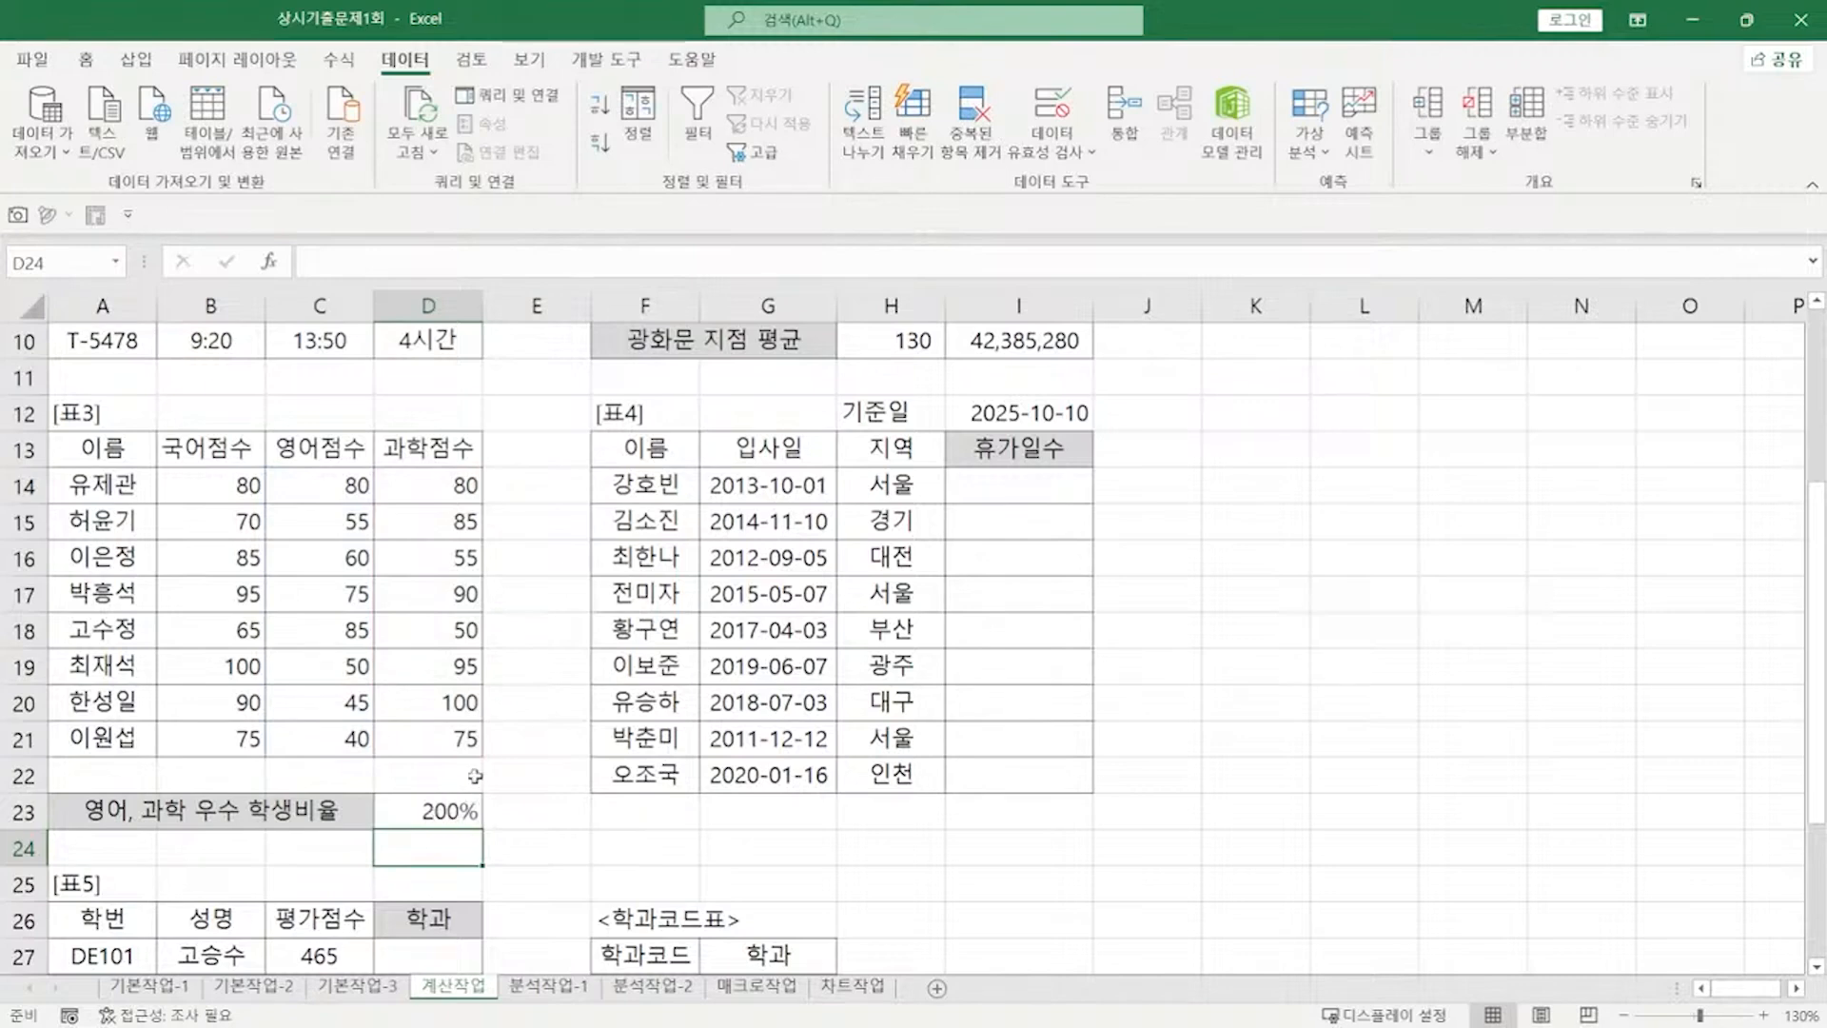
# Step: Divide D23's count by COUNTA(D14:D21) so the ratio shows 25%
pyautogui.click(458, 811)
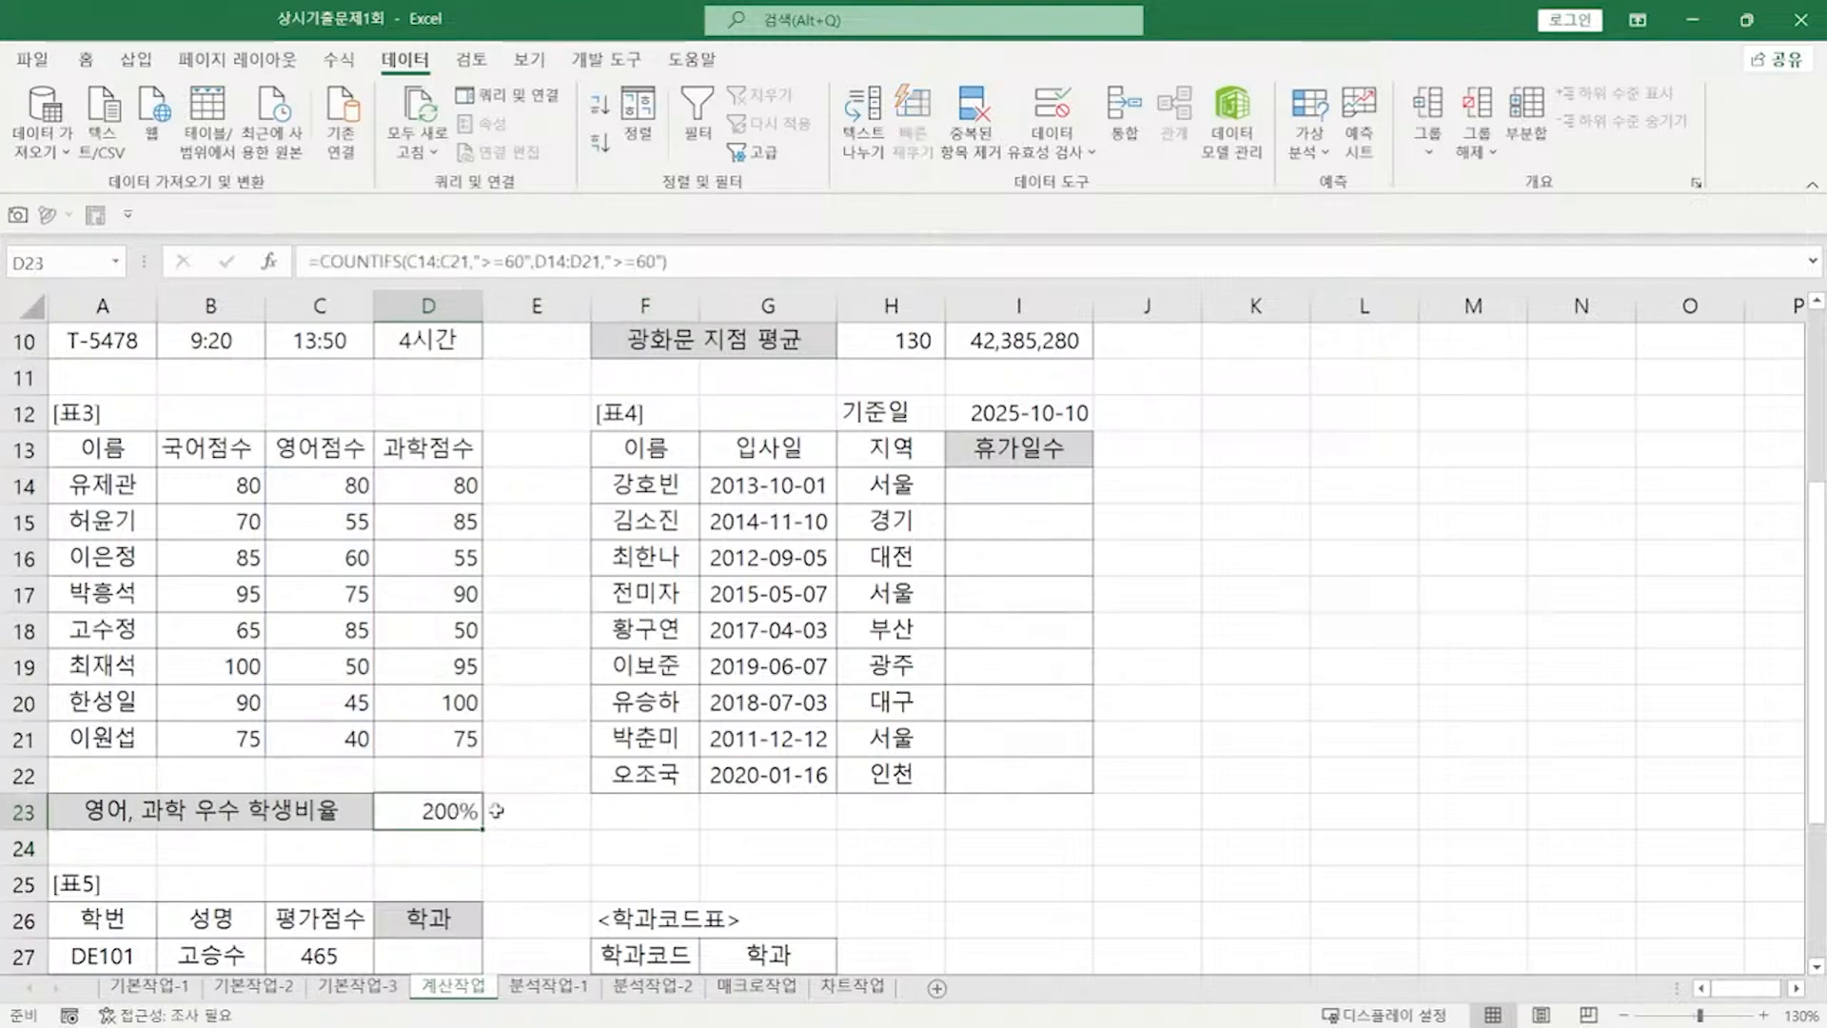
pyautogui.click(706, 262)
pyautogui.write('/')
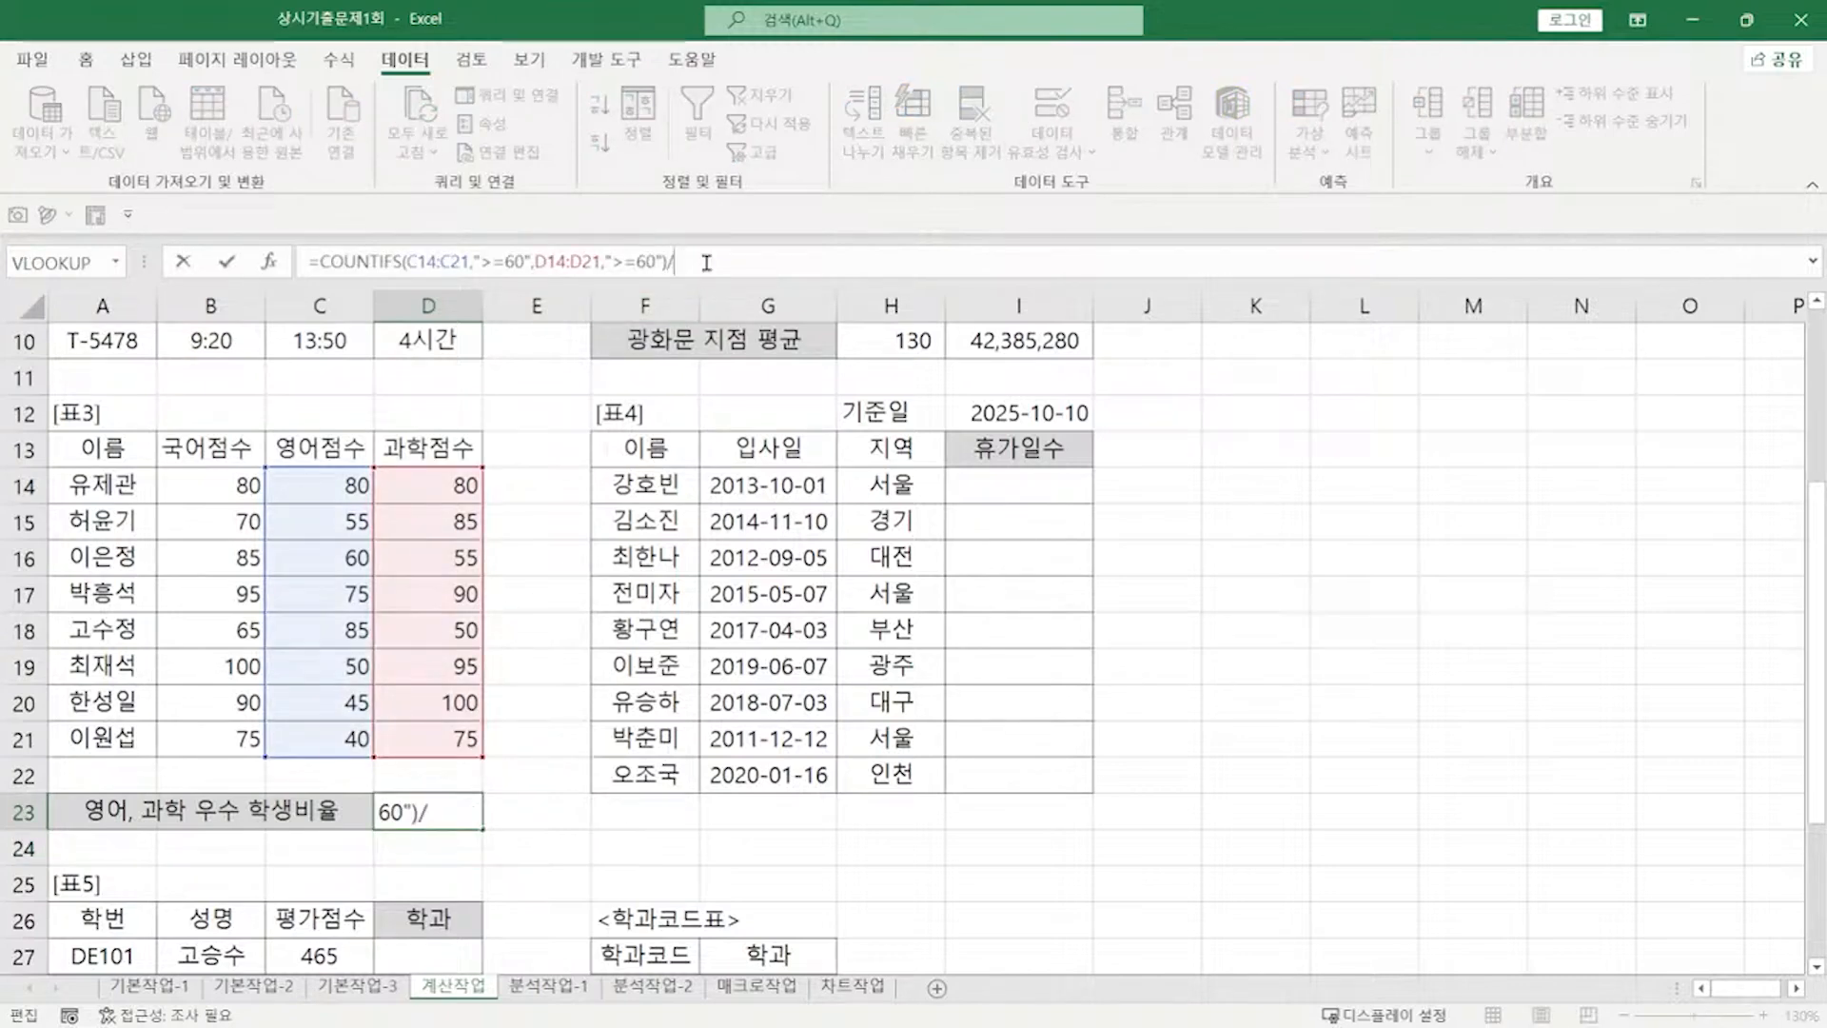
pyautogui.write('COUNT')
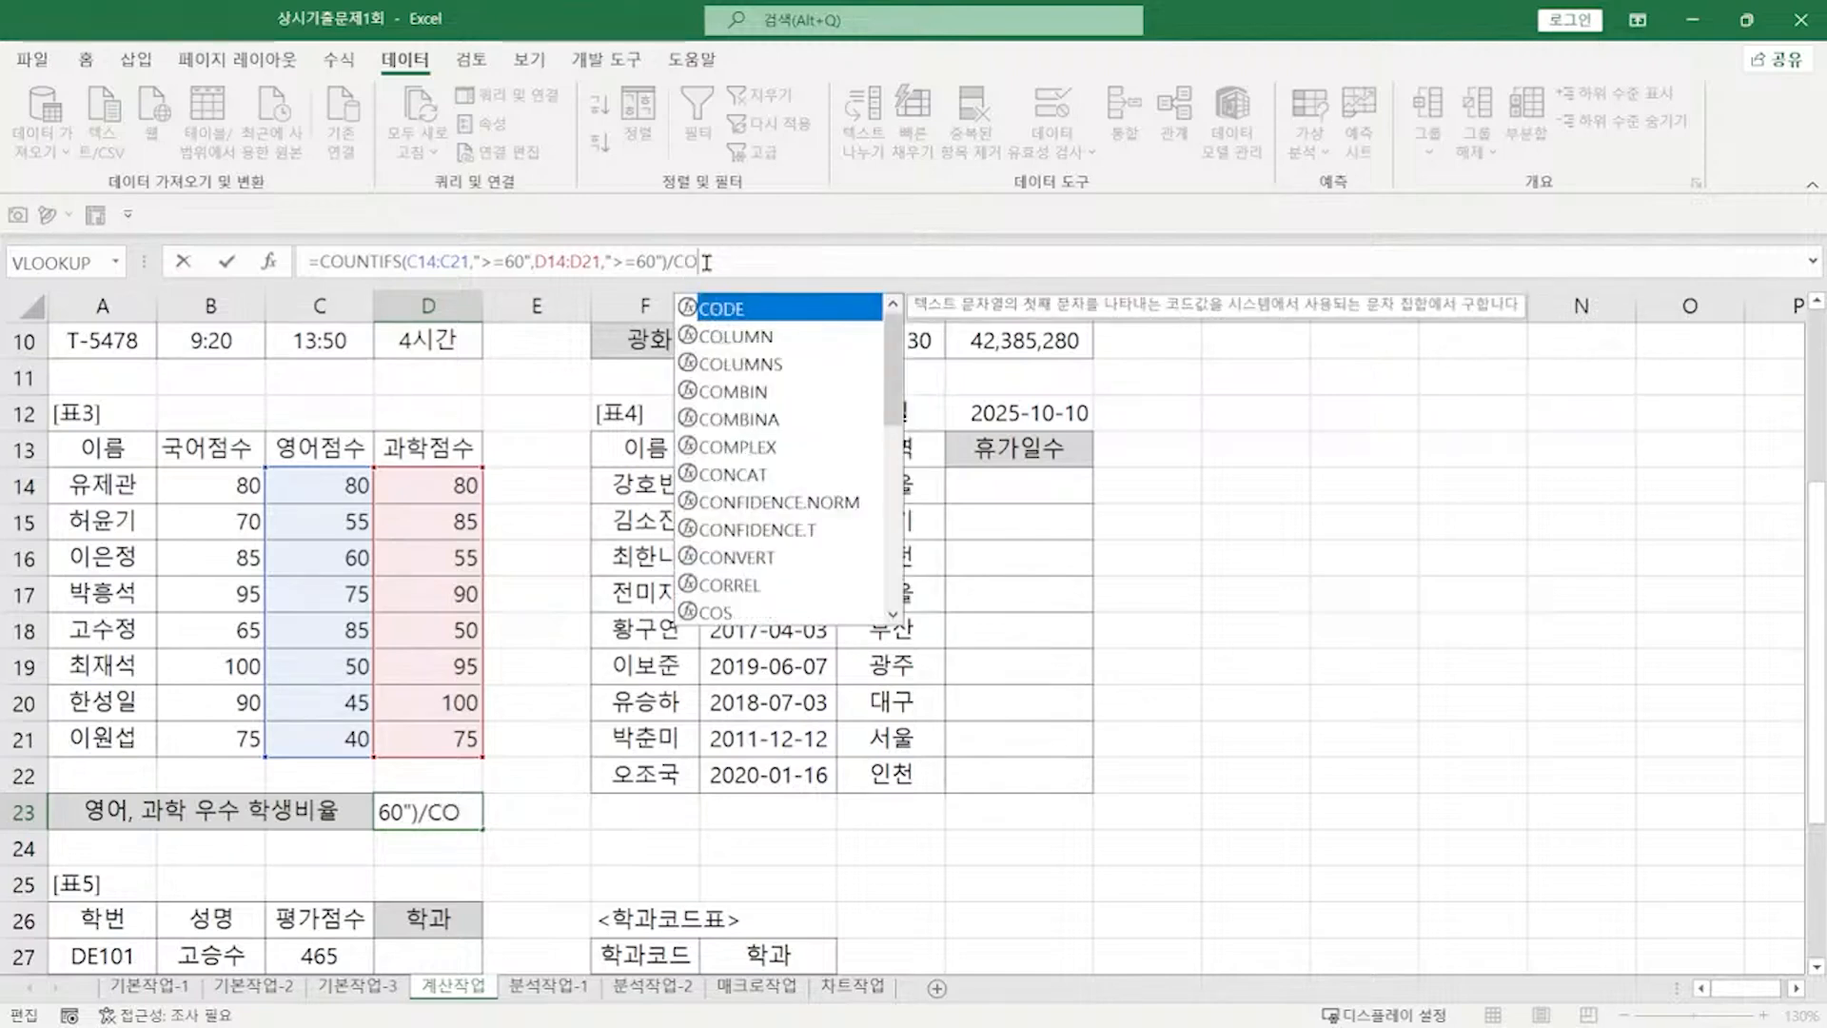
pyautogui.press('Down')
pyautogui.press('Tab')
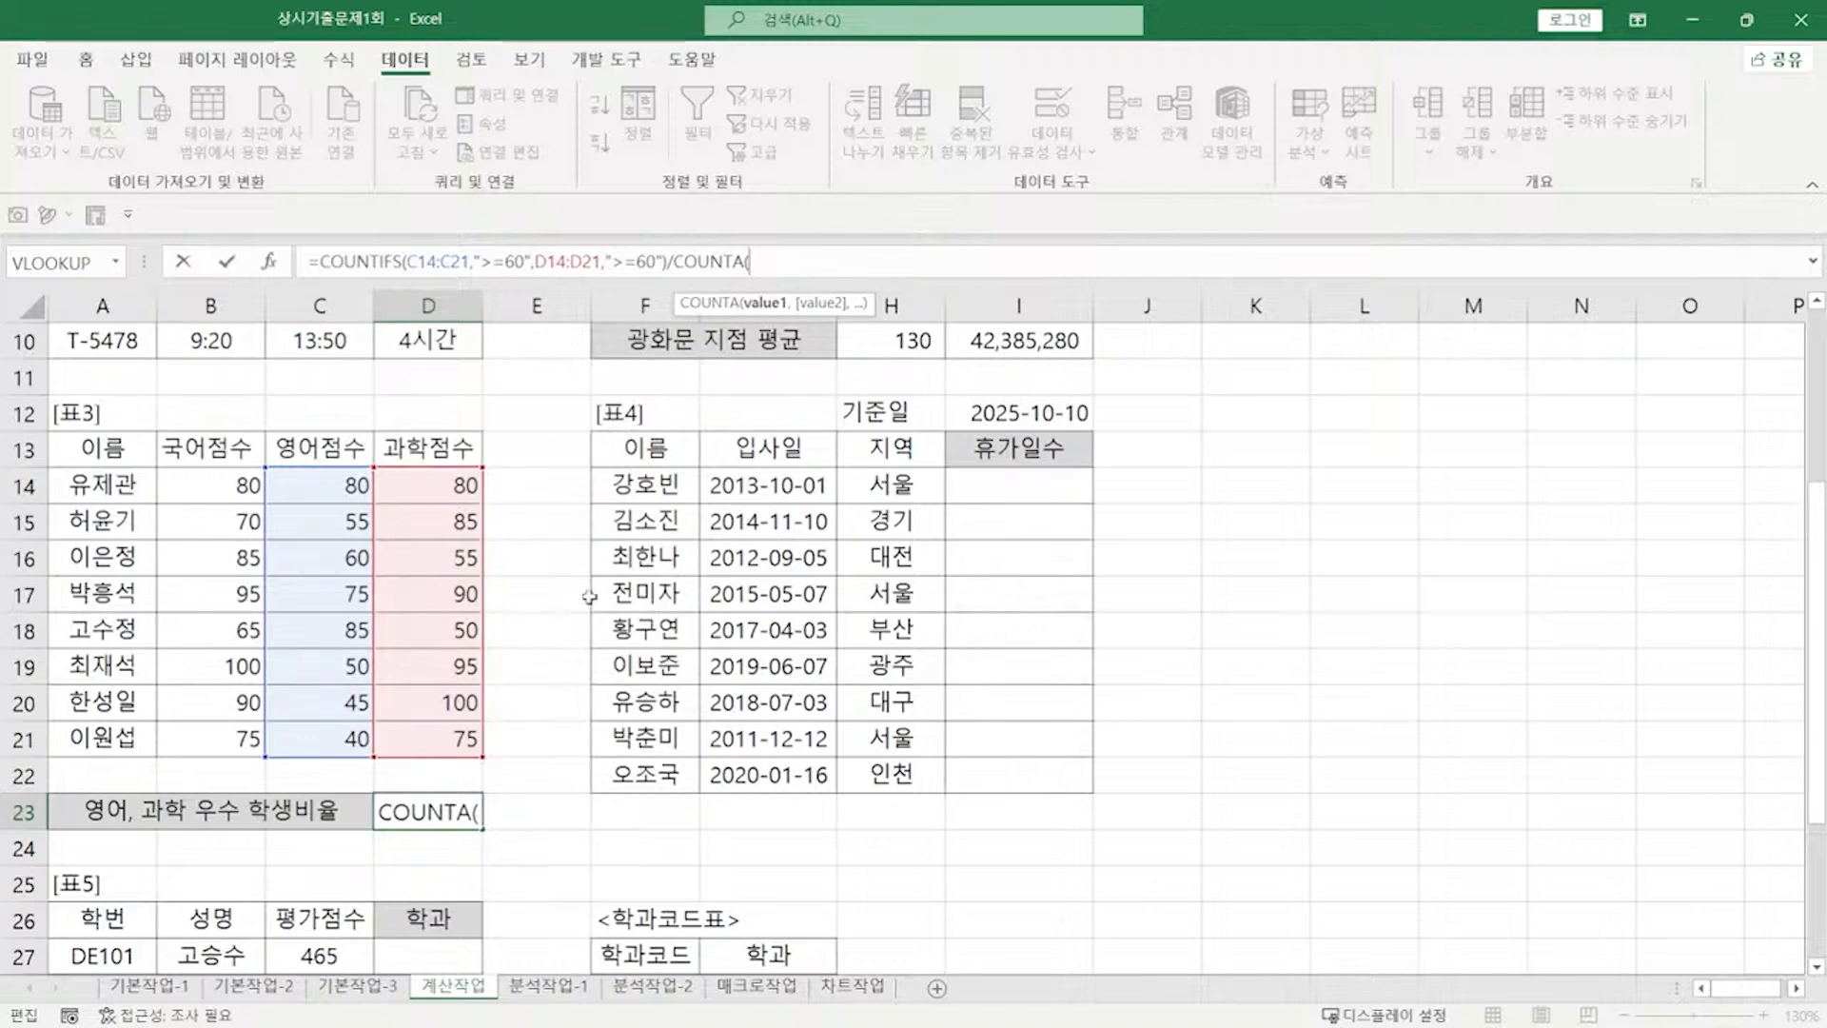
pyautogui.moveTo(444, 487); pyautogui.dragTo(438, 735)
pyautogui.write(')')
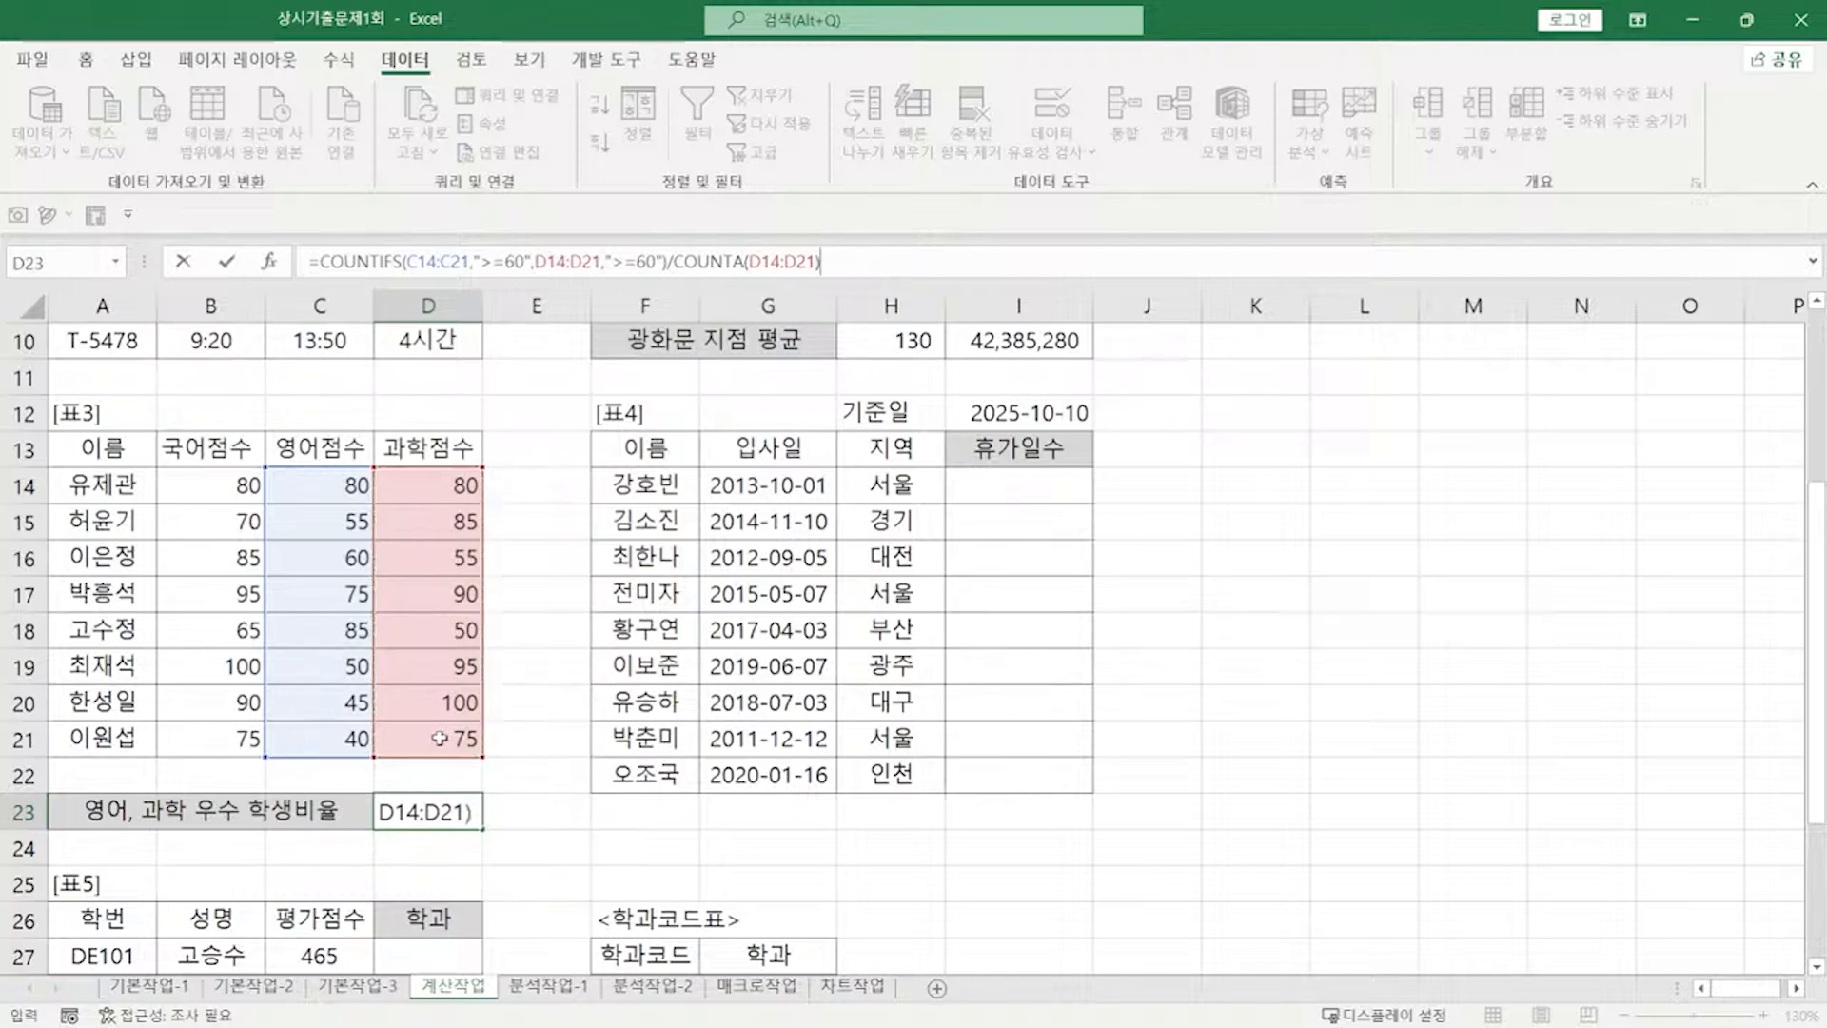
pyautogui.press('Return')
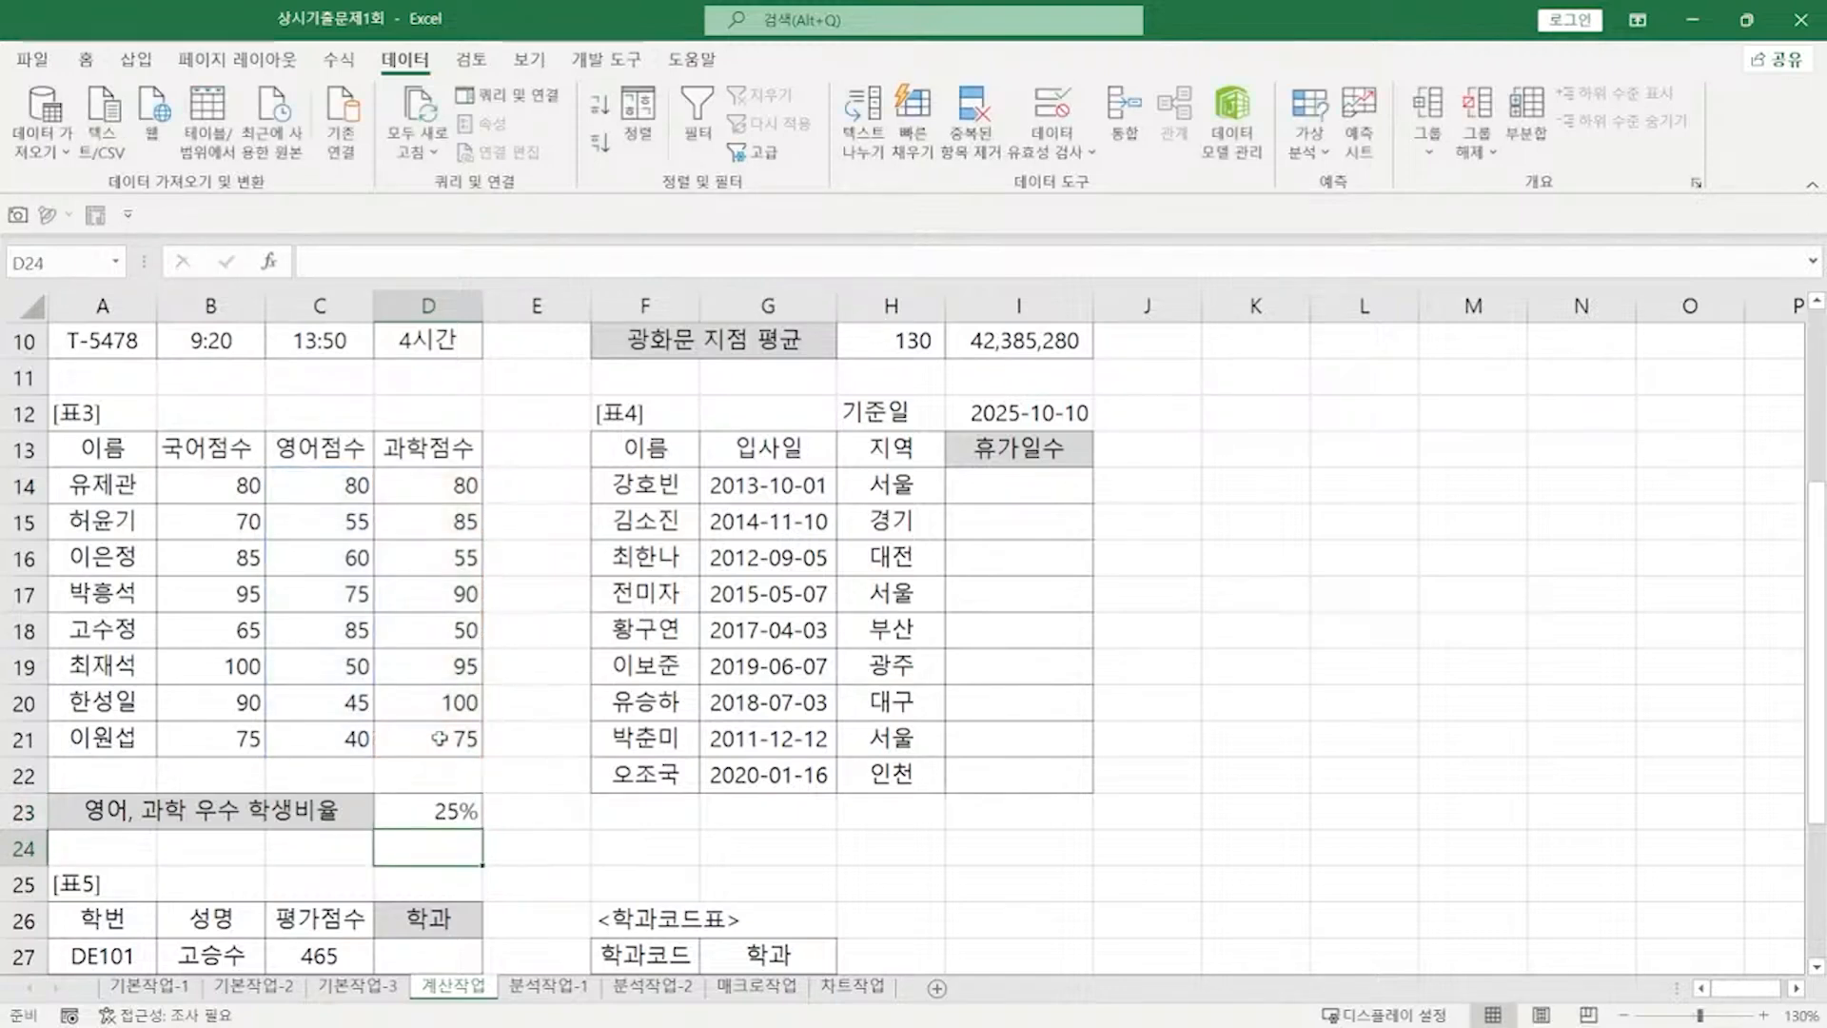
pyautogui.click(443, 805)
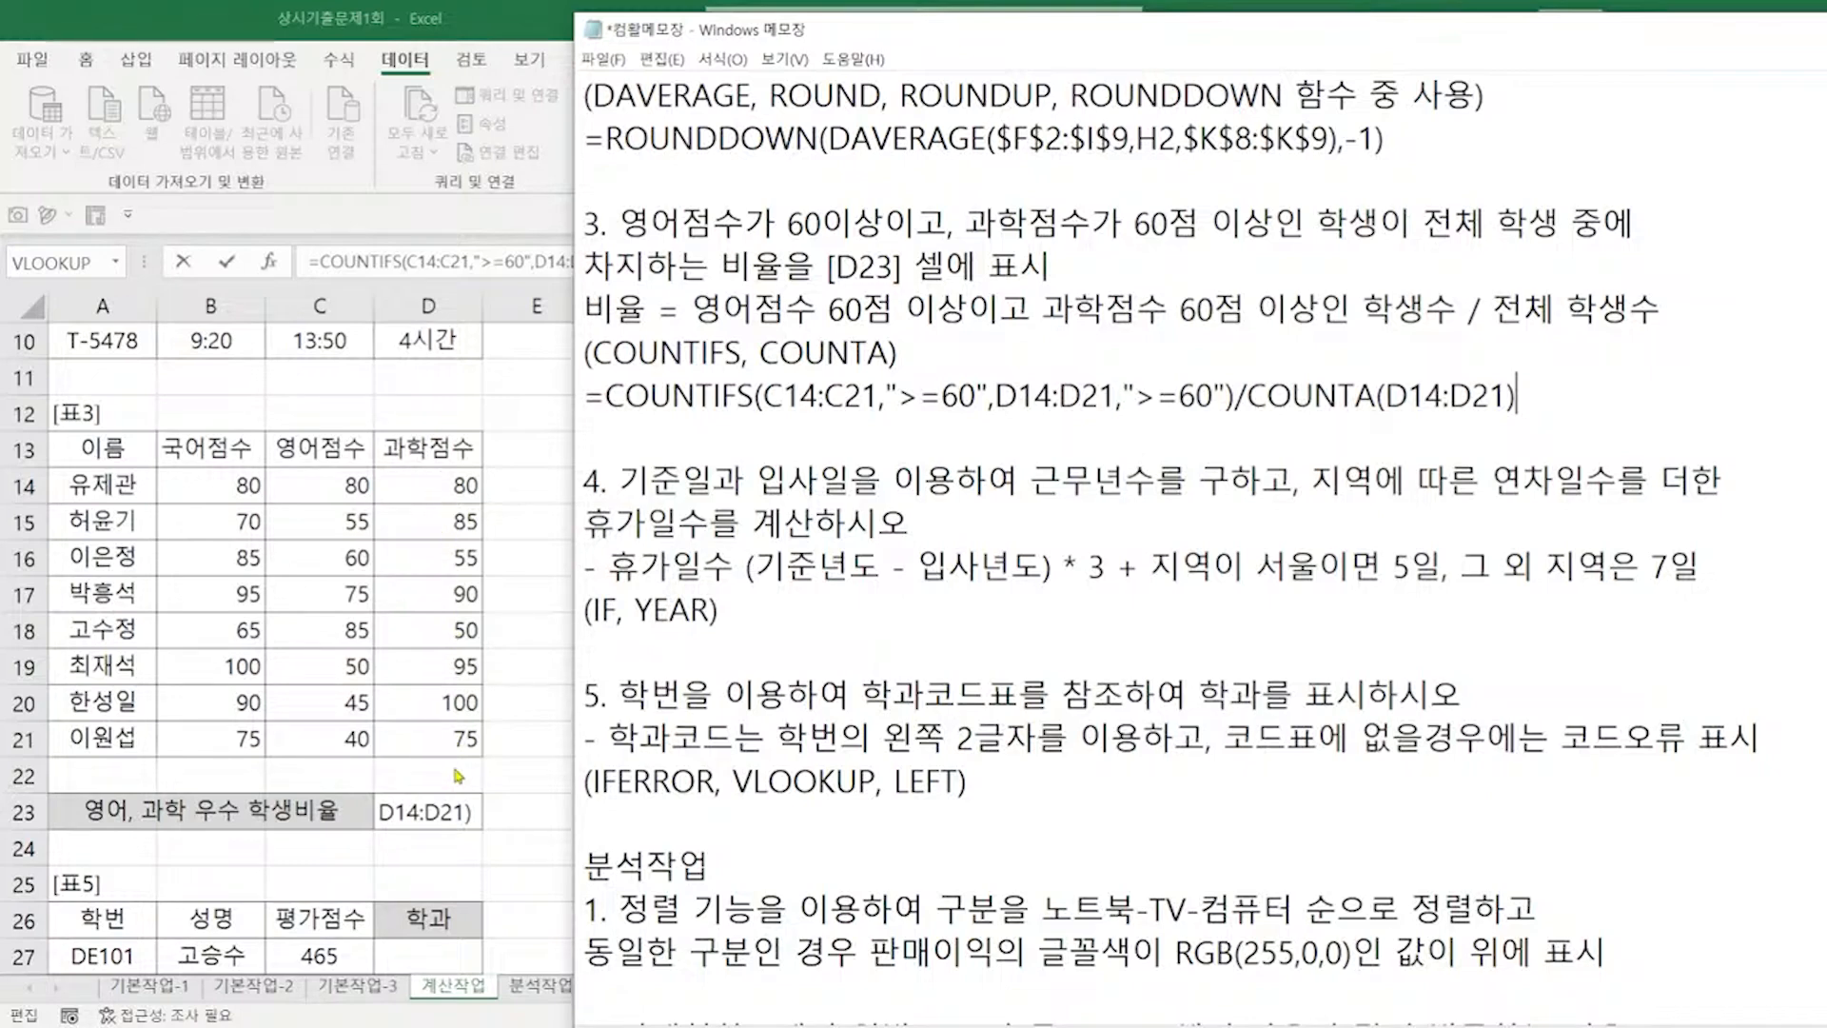
# Step: Insert a blank line after the (IF, YEAR) hint under item 4 in the notes
pyautogui.click(885, 606)
pyautogui.press('Return')
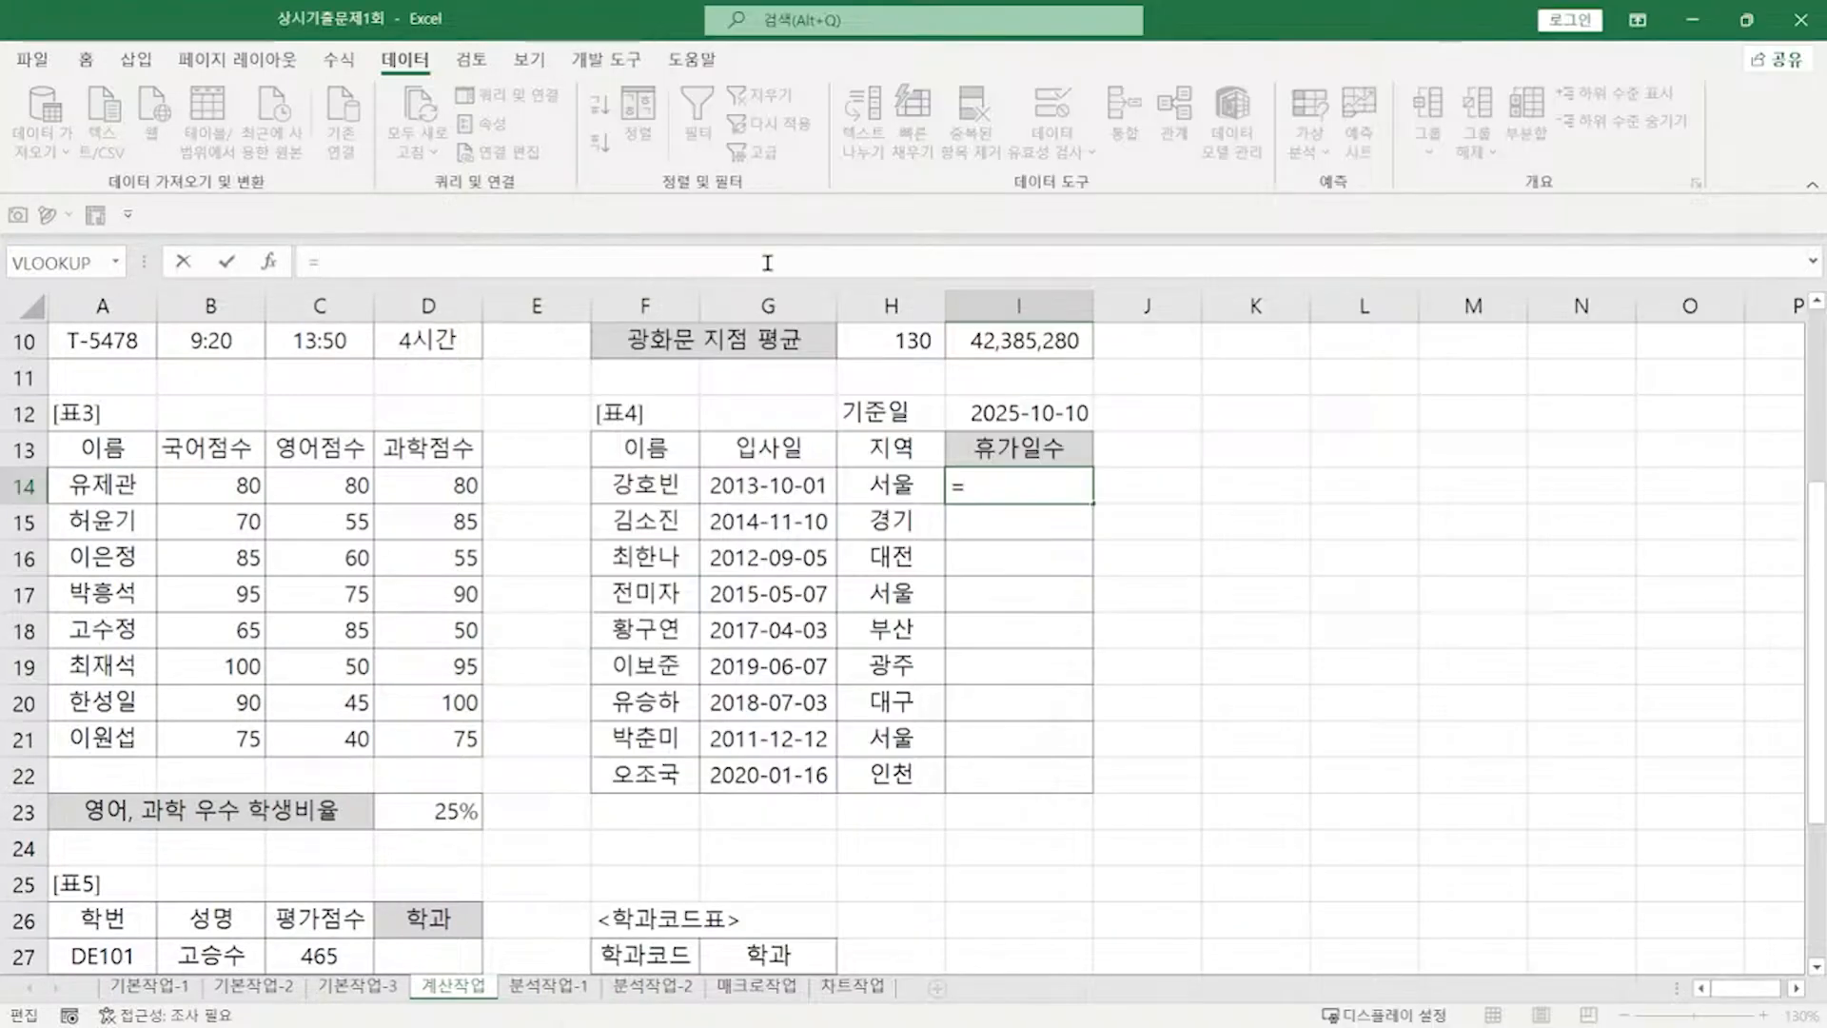
# Step: Start I14 with the year difference YEAR(I12)-YEAR(G14)
pyautogui.write('YEAR(')
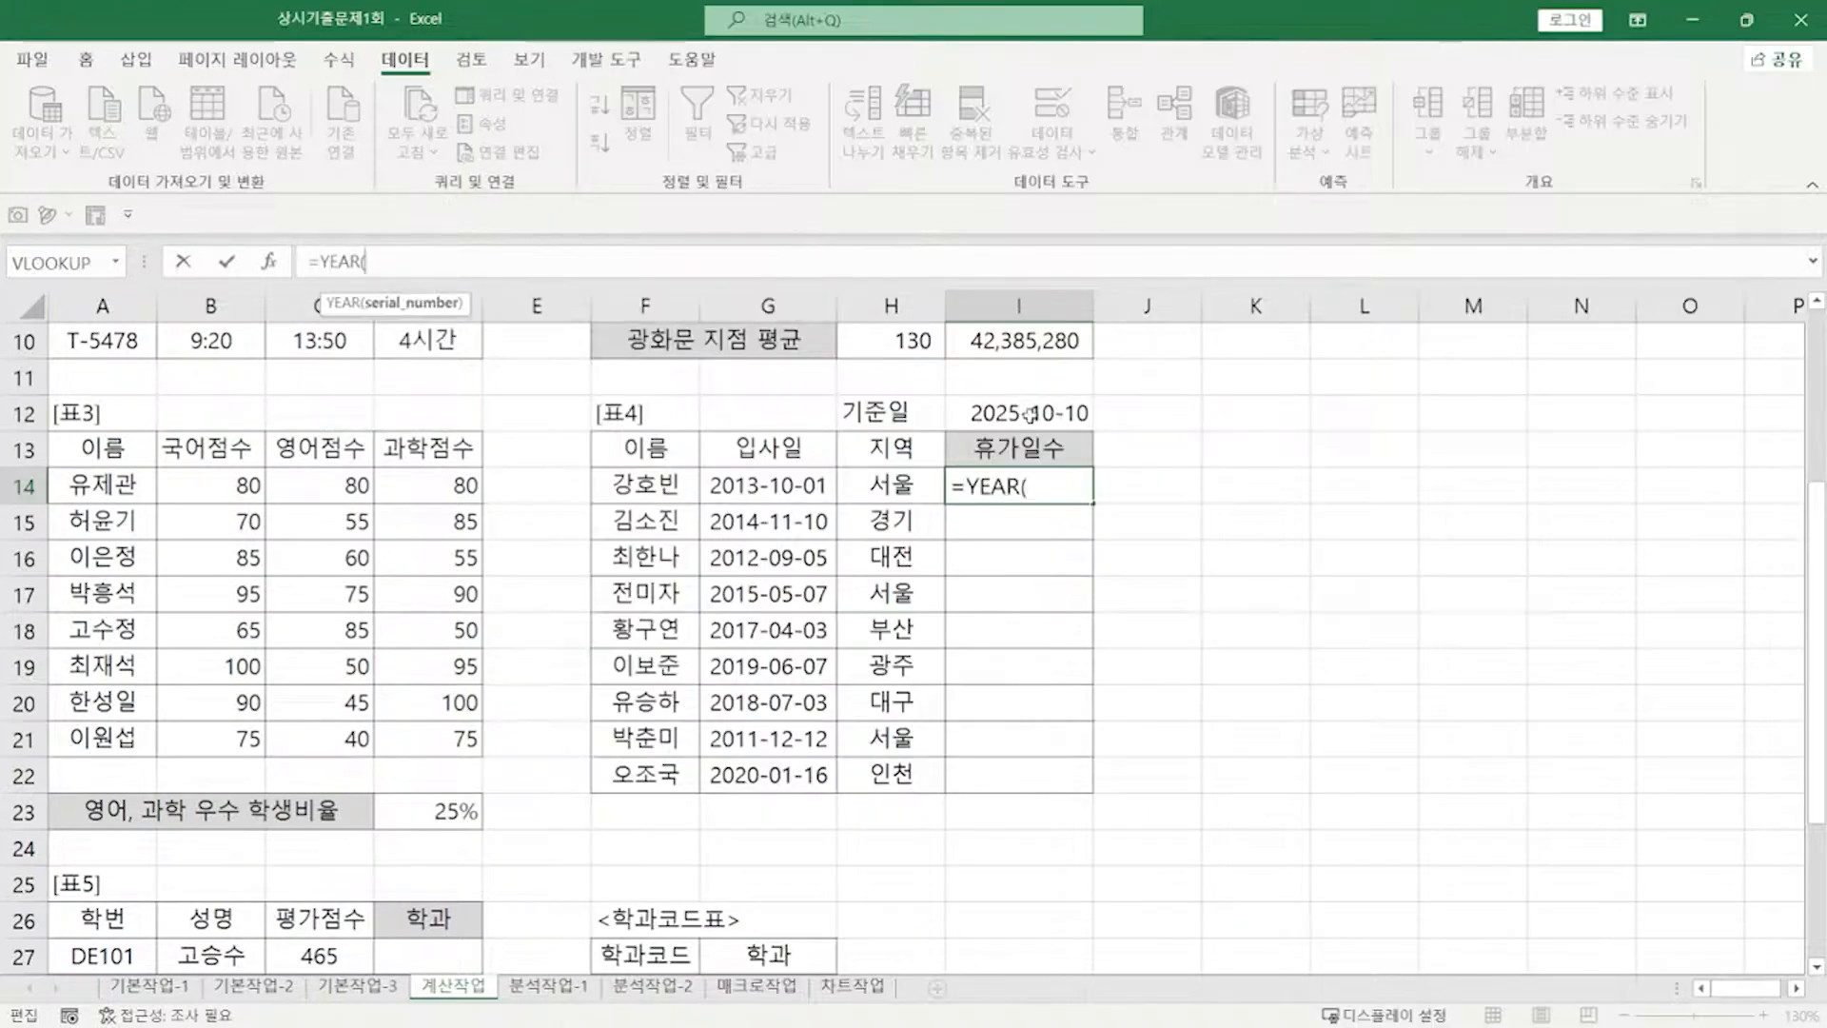
pyautogui.click(1042, 412)
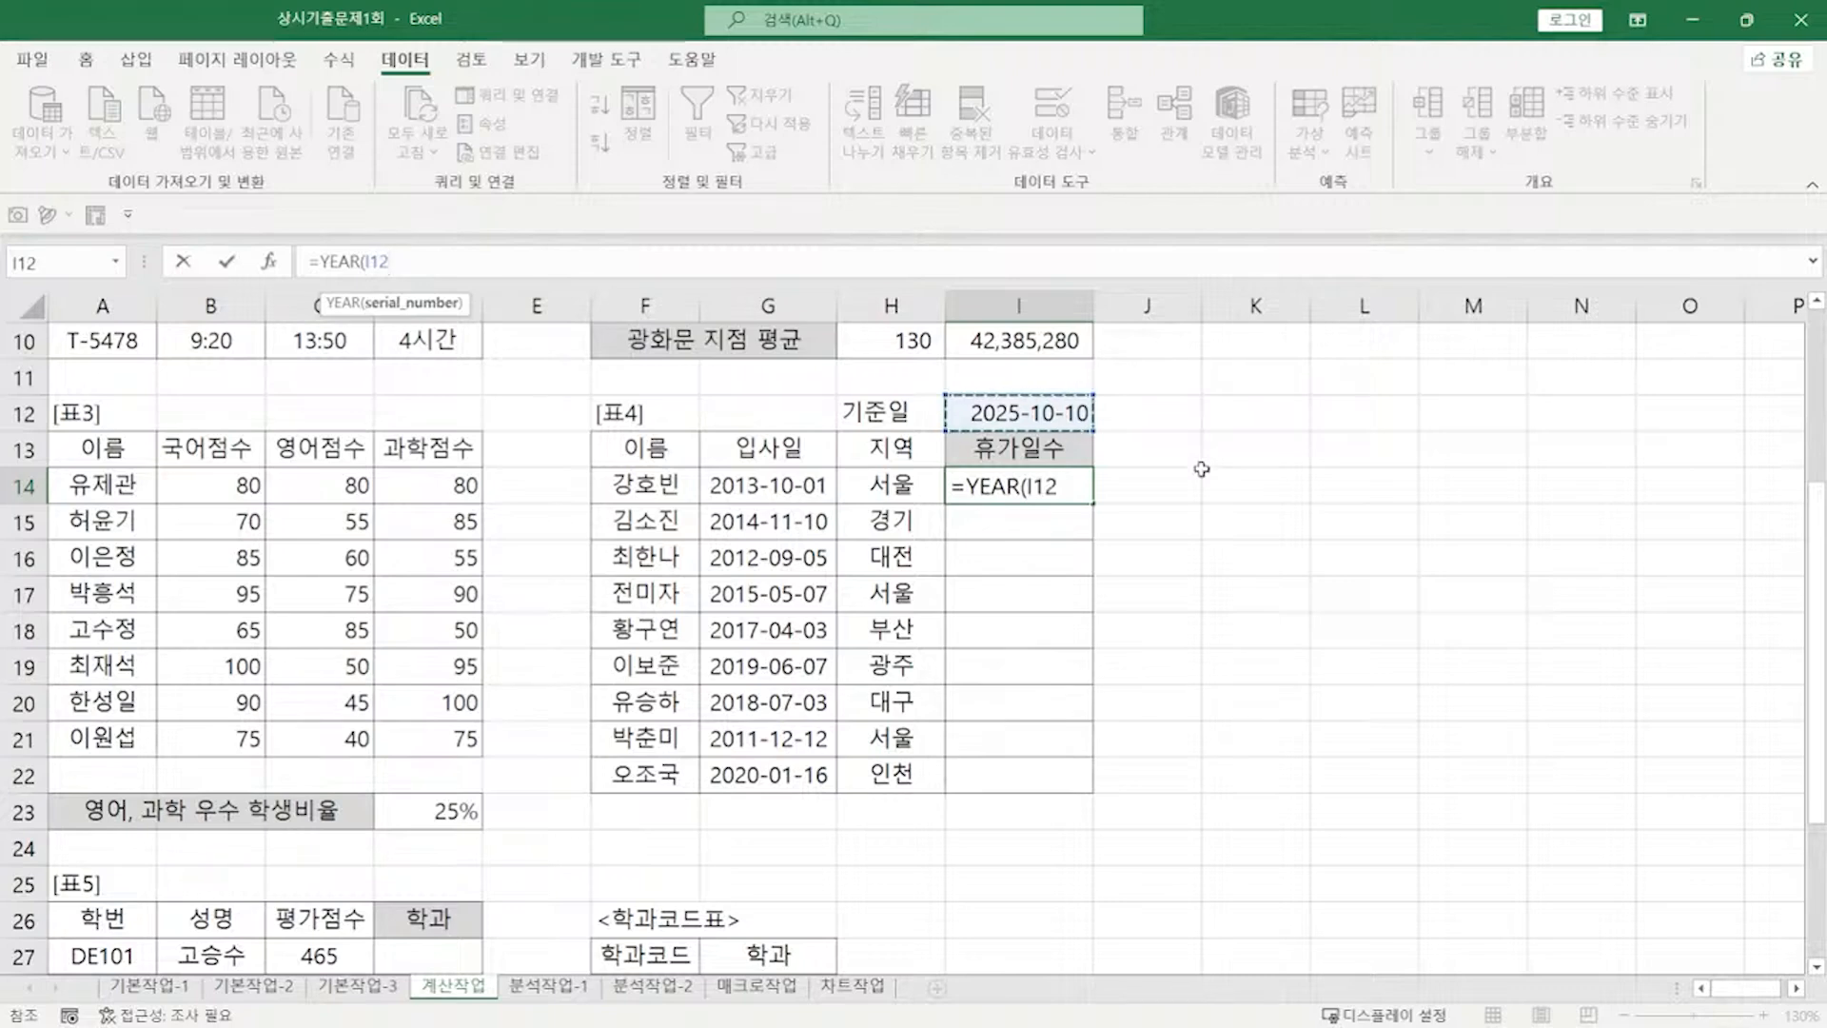
pyautogui.write(')')
pyautogui.press('Return')
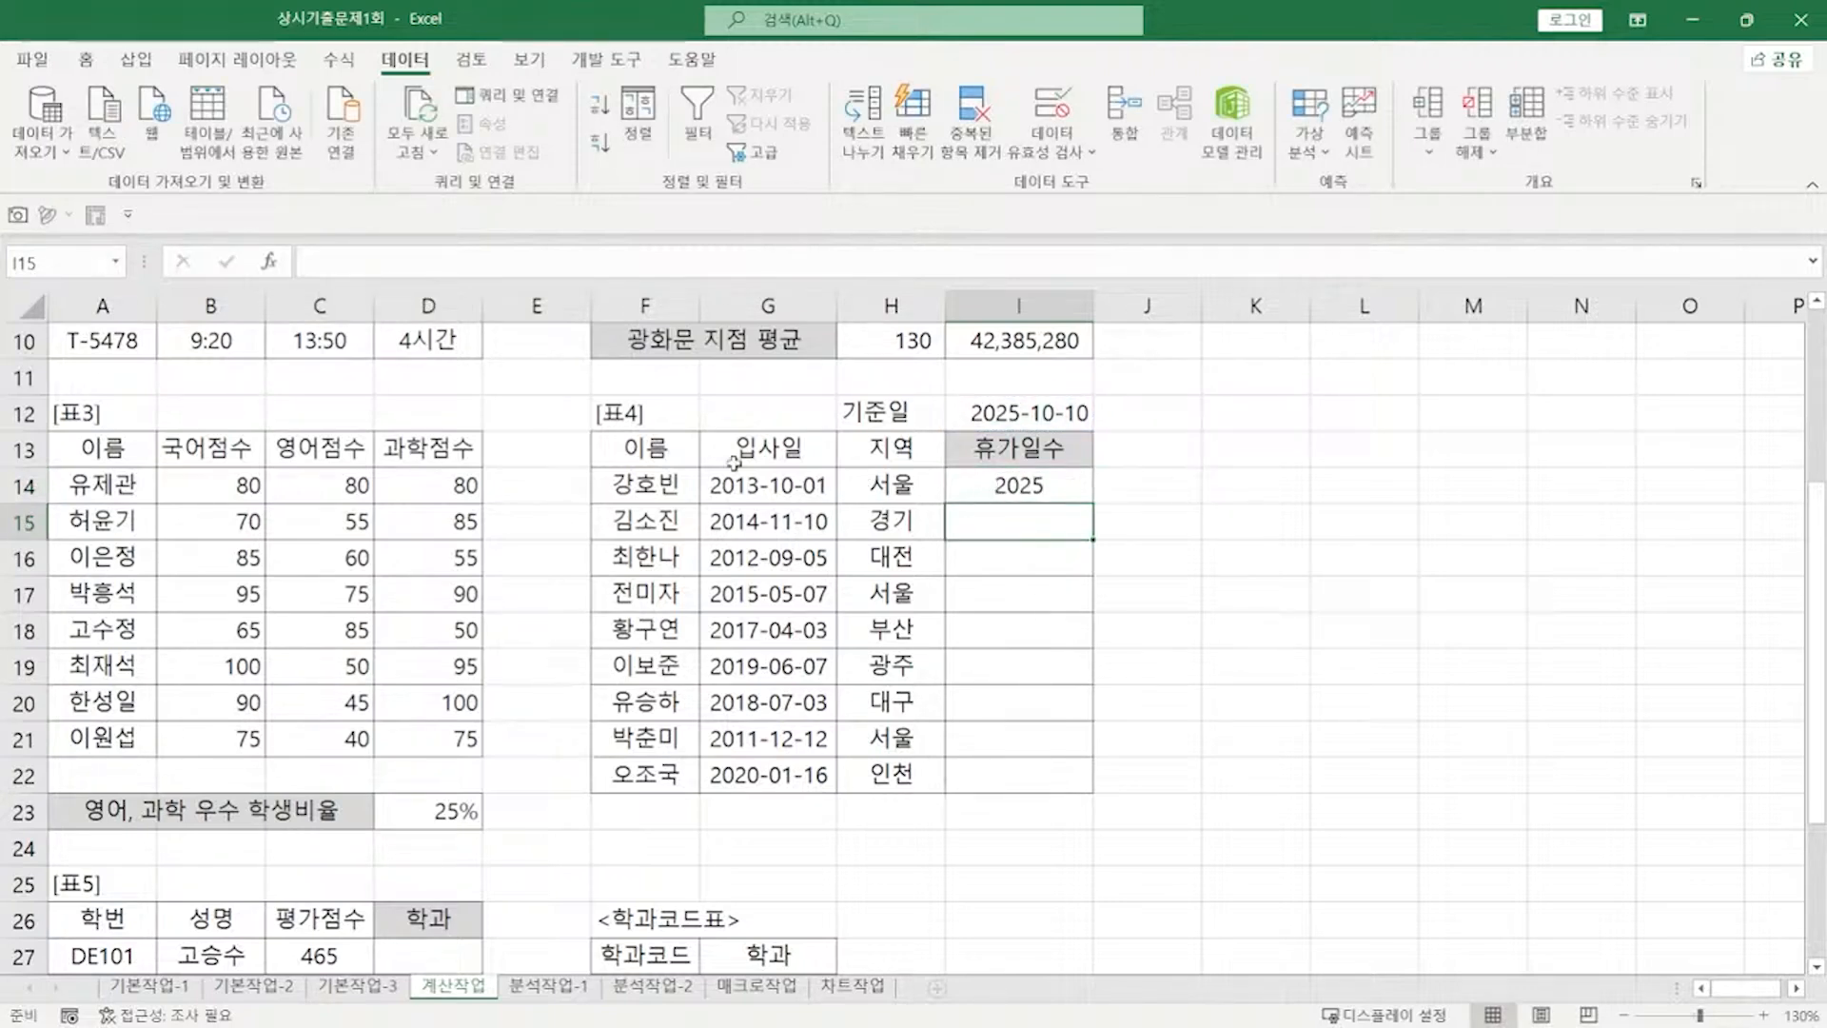
pyautogui.click(991, 490)
pyautogui.click(405, 267)
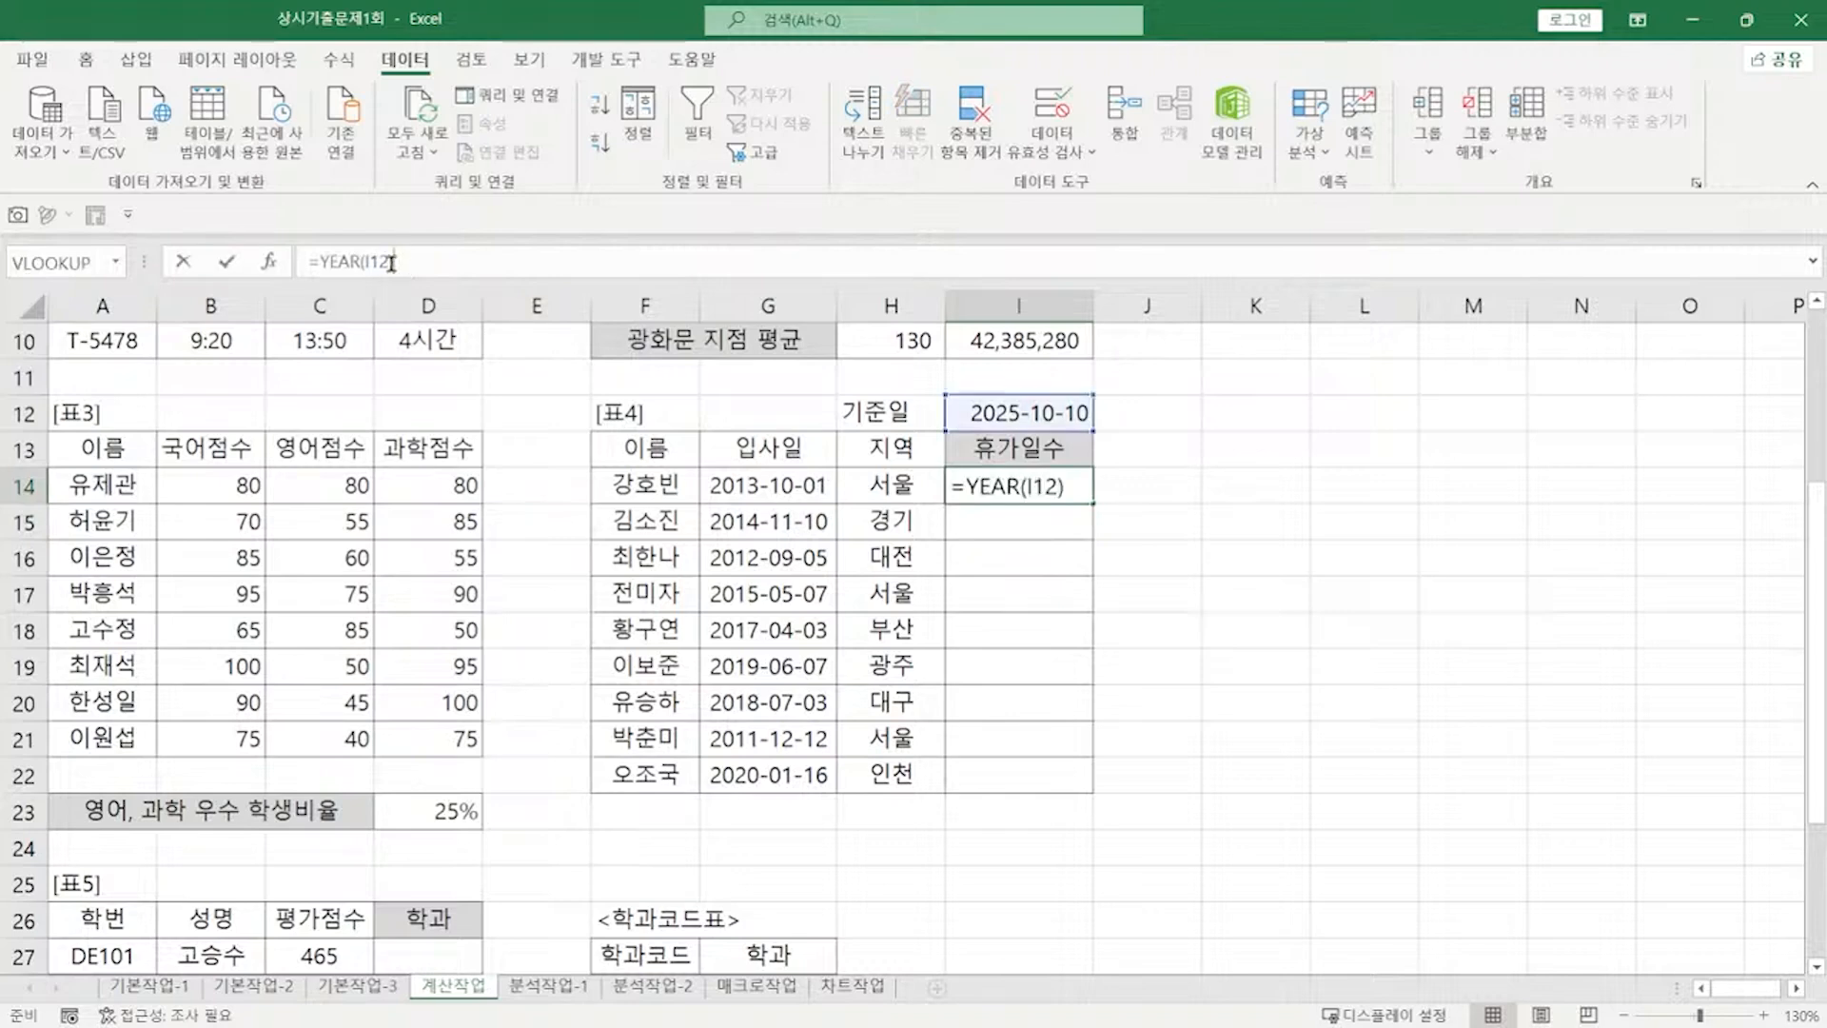
pyautogui.write('-Y')
pyautogui.write('EAR(')
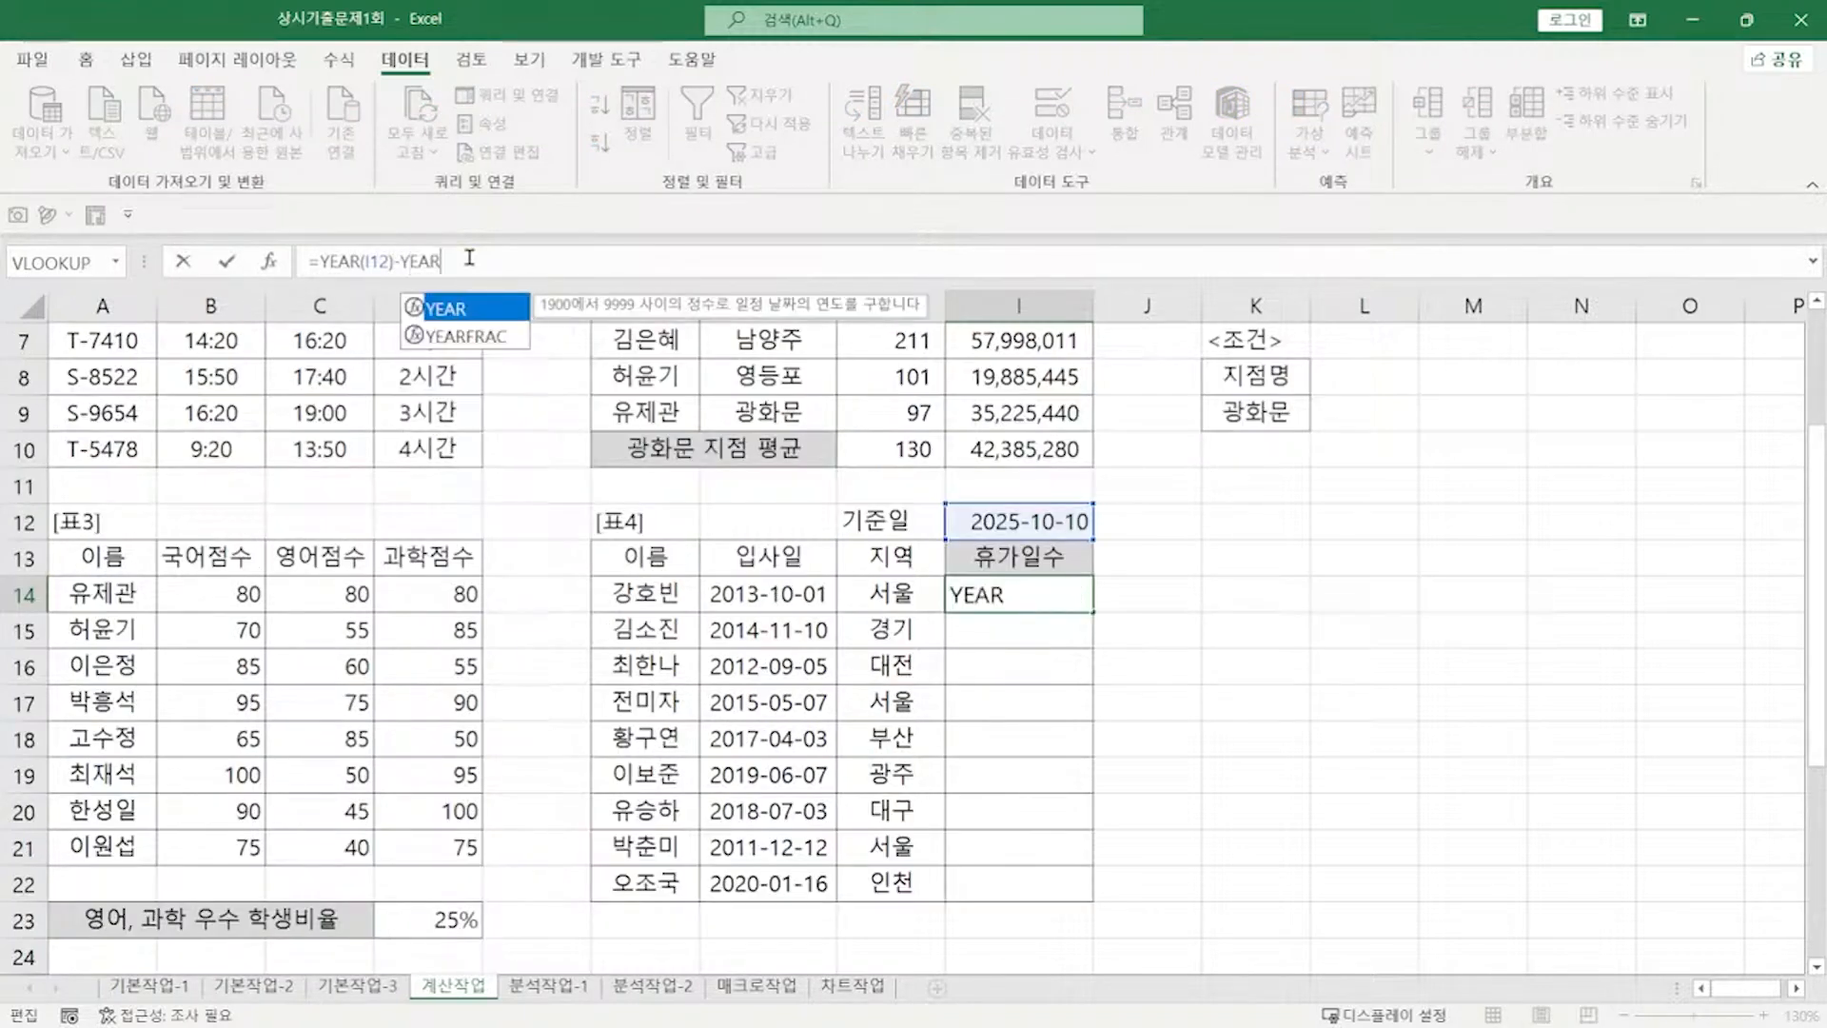
pyautogui.click(749, 596)
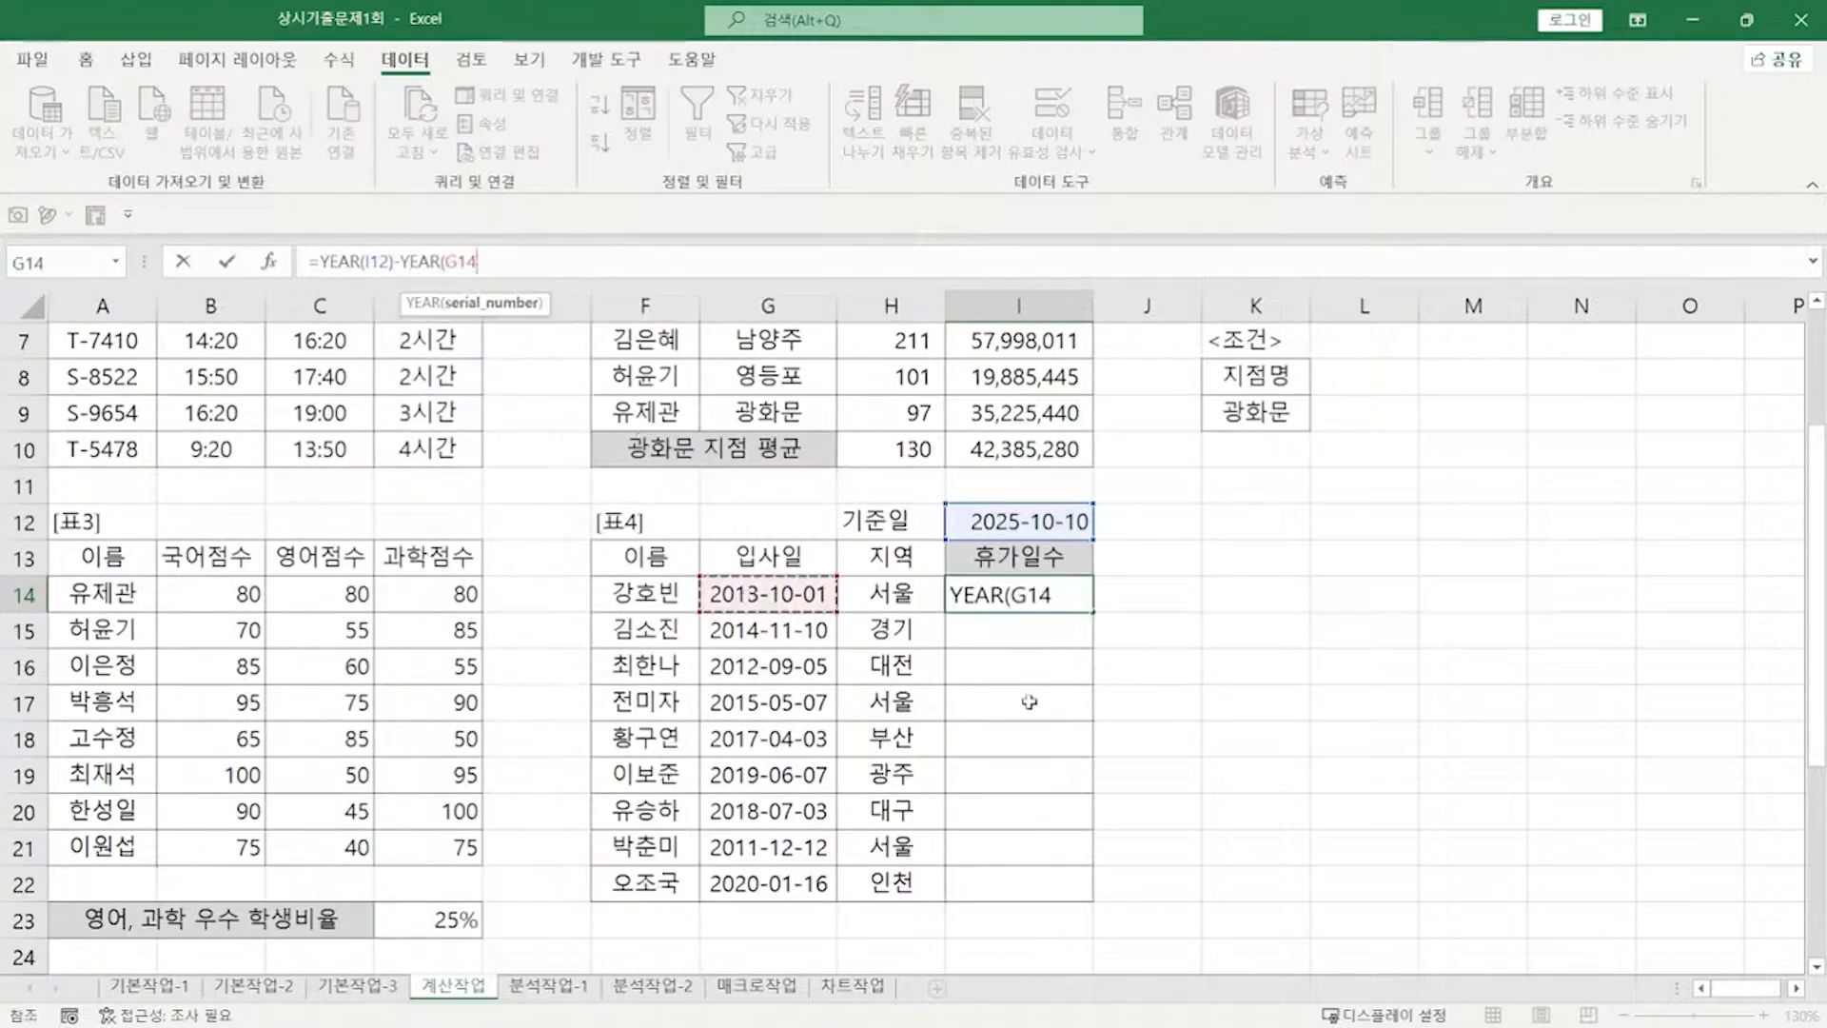
pyautogui.write(')')
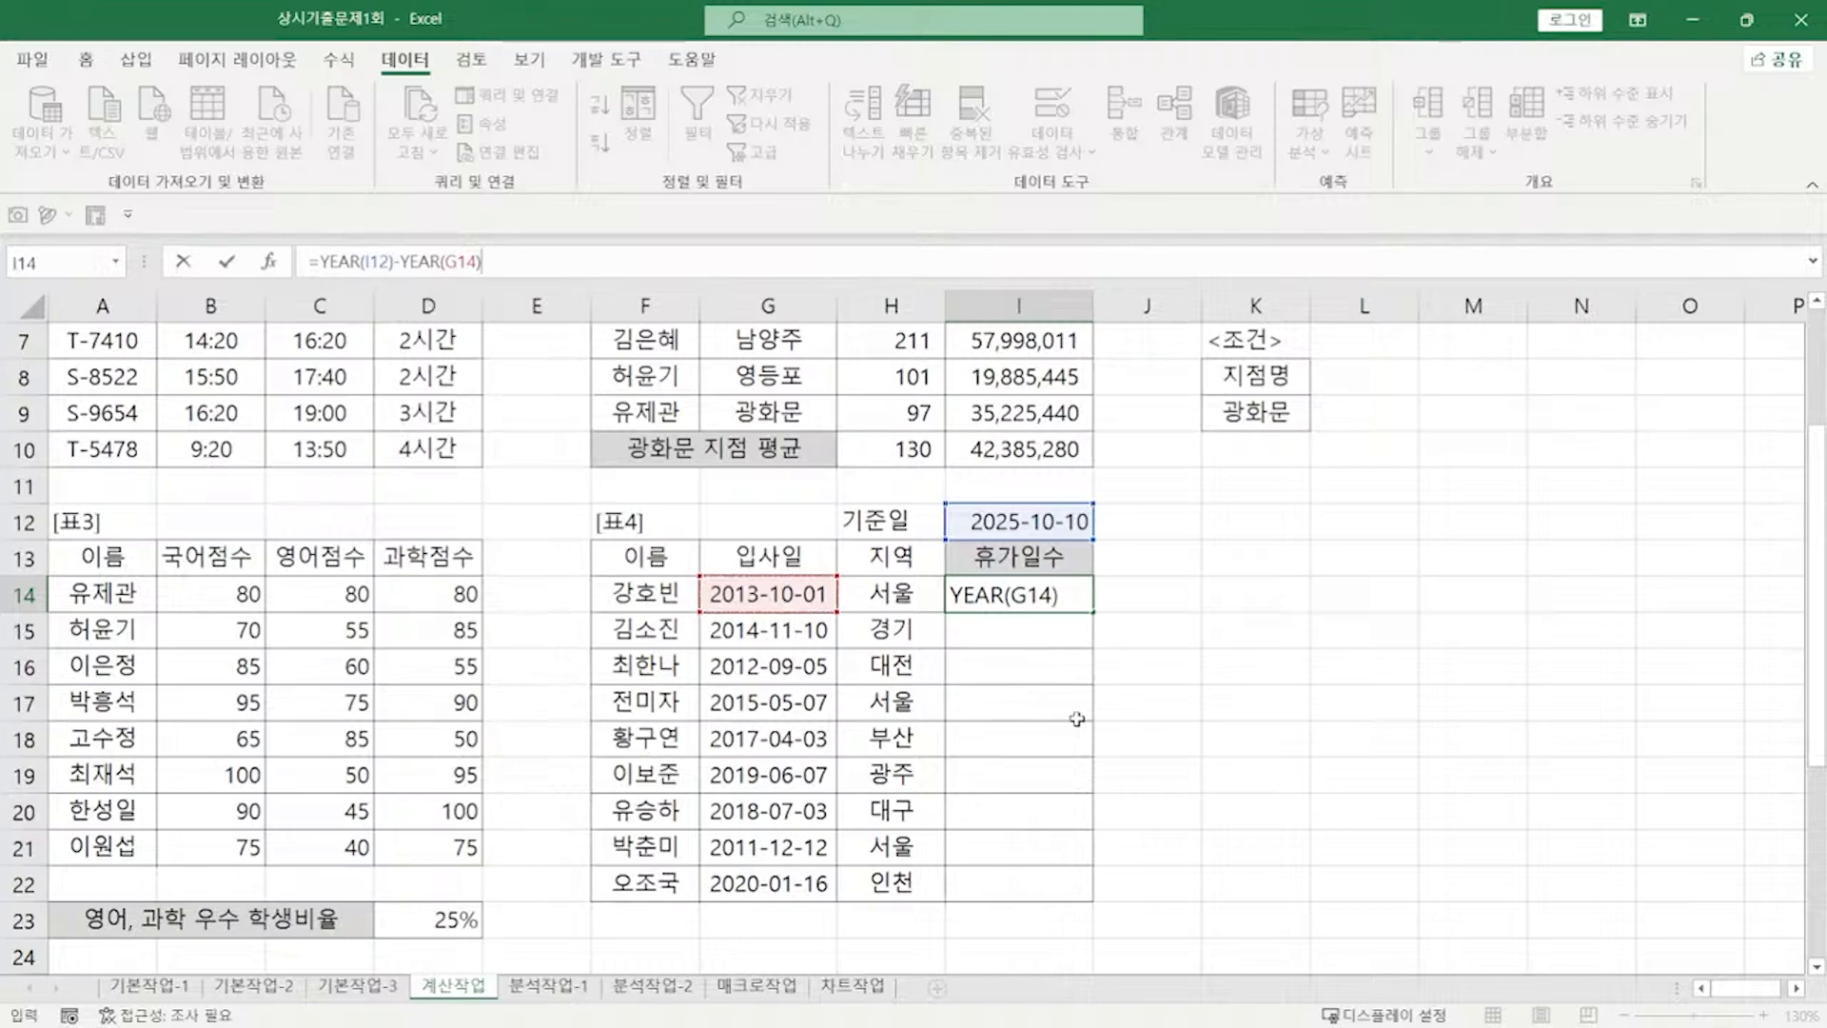
pyautogui.press('Return')
# Step: Complete I14 as (YEAR(I12)-YEAR(G14))*3+IF(H14="서울",5,7), showing 41 휴가일수
pyautogui.doubleClick(1047, 606)
pyautogui.write('*3')
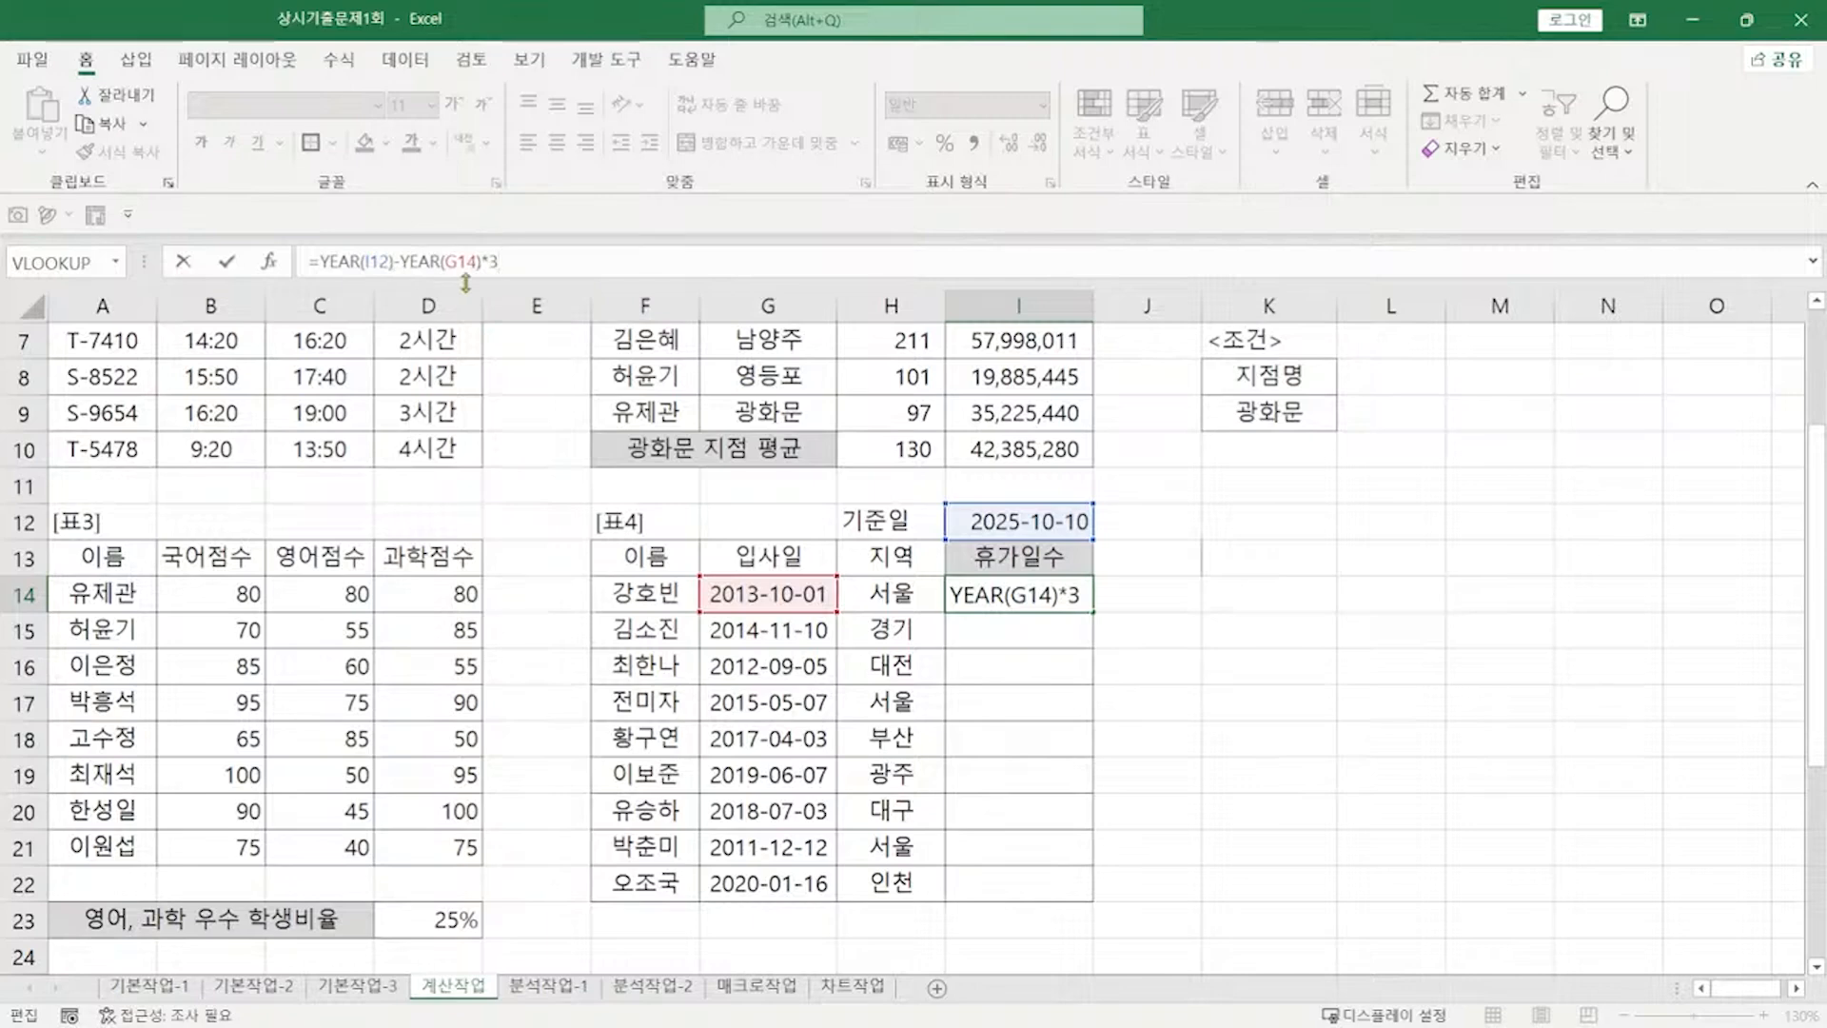
pyautogui.click(321, 260)
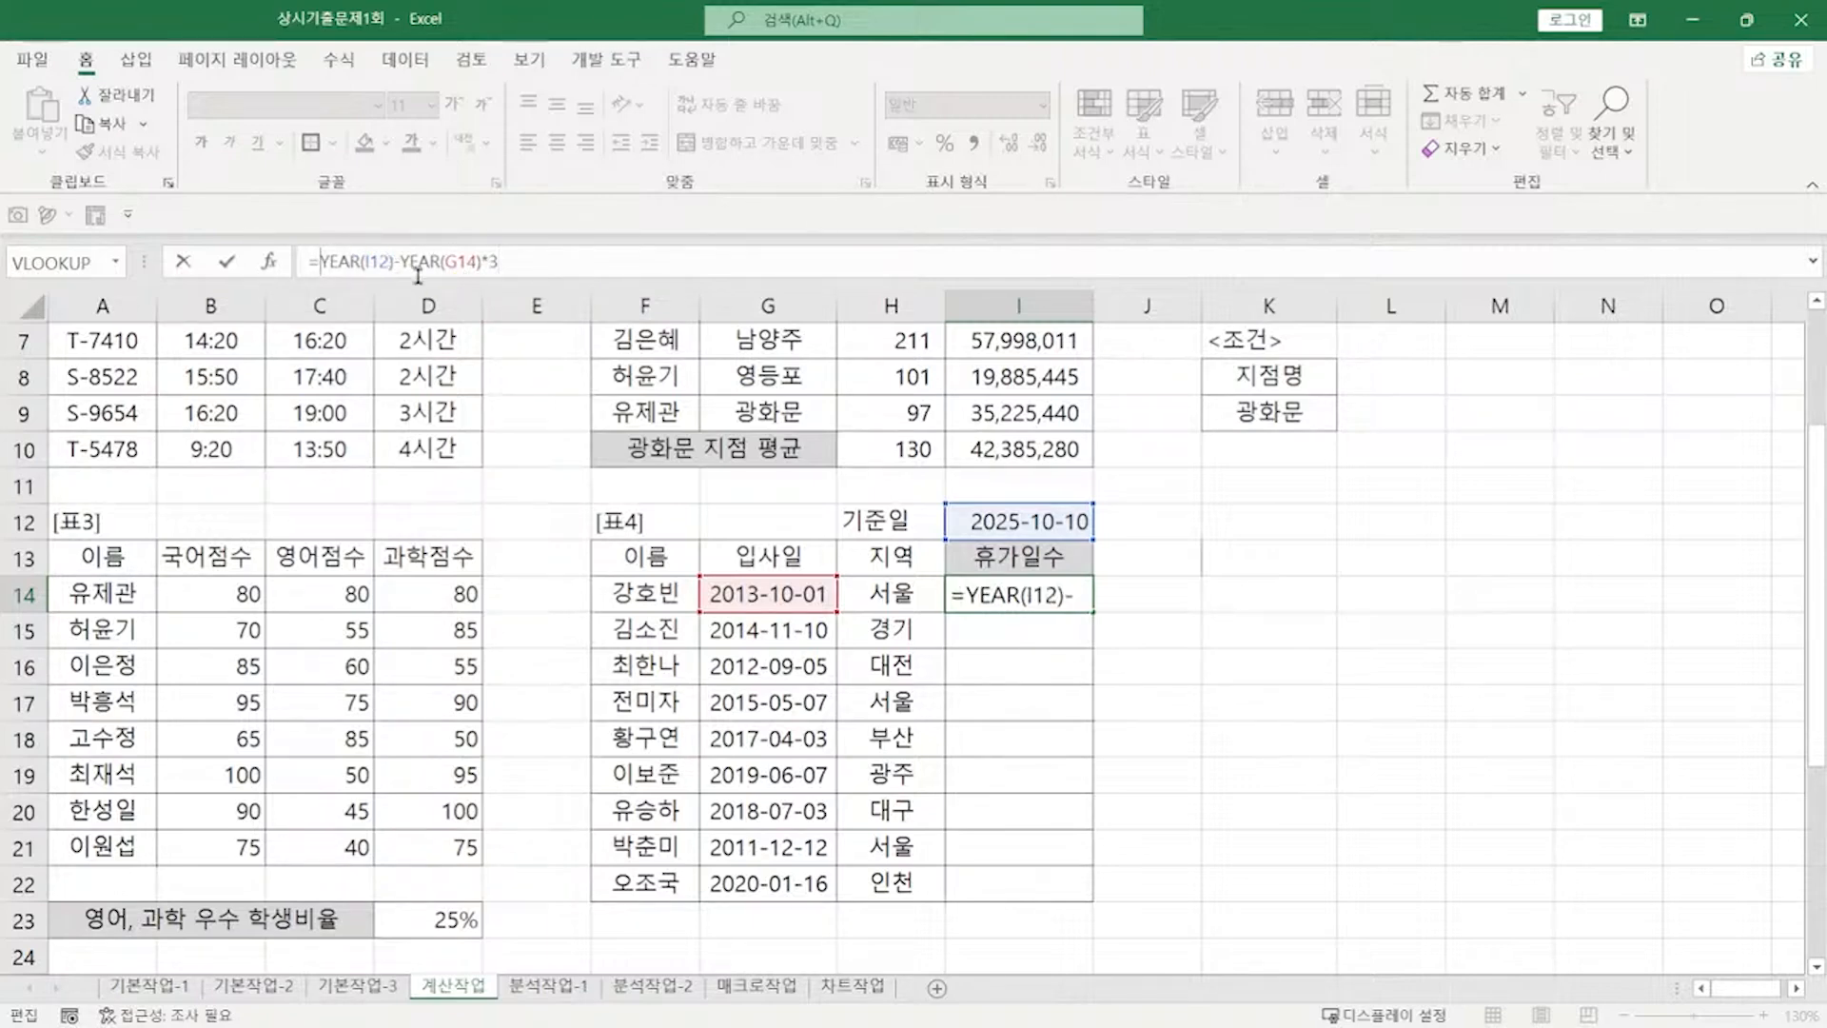
pyautogui.write('(G14')
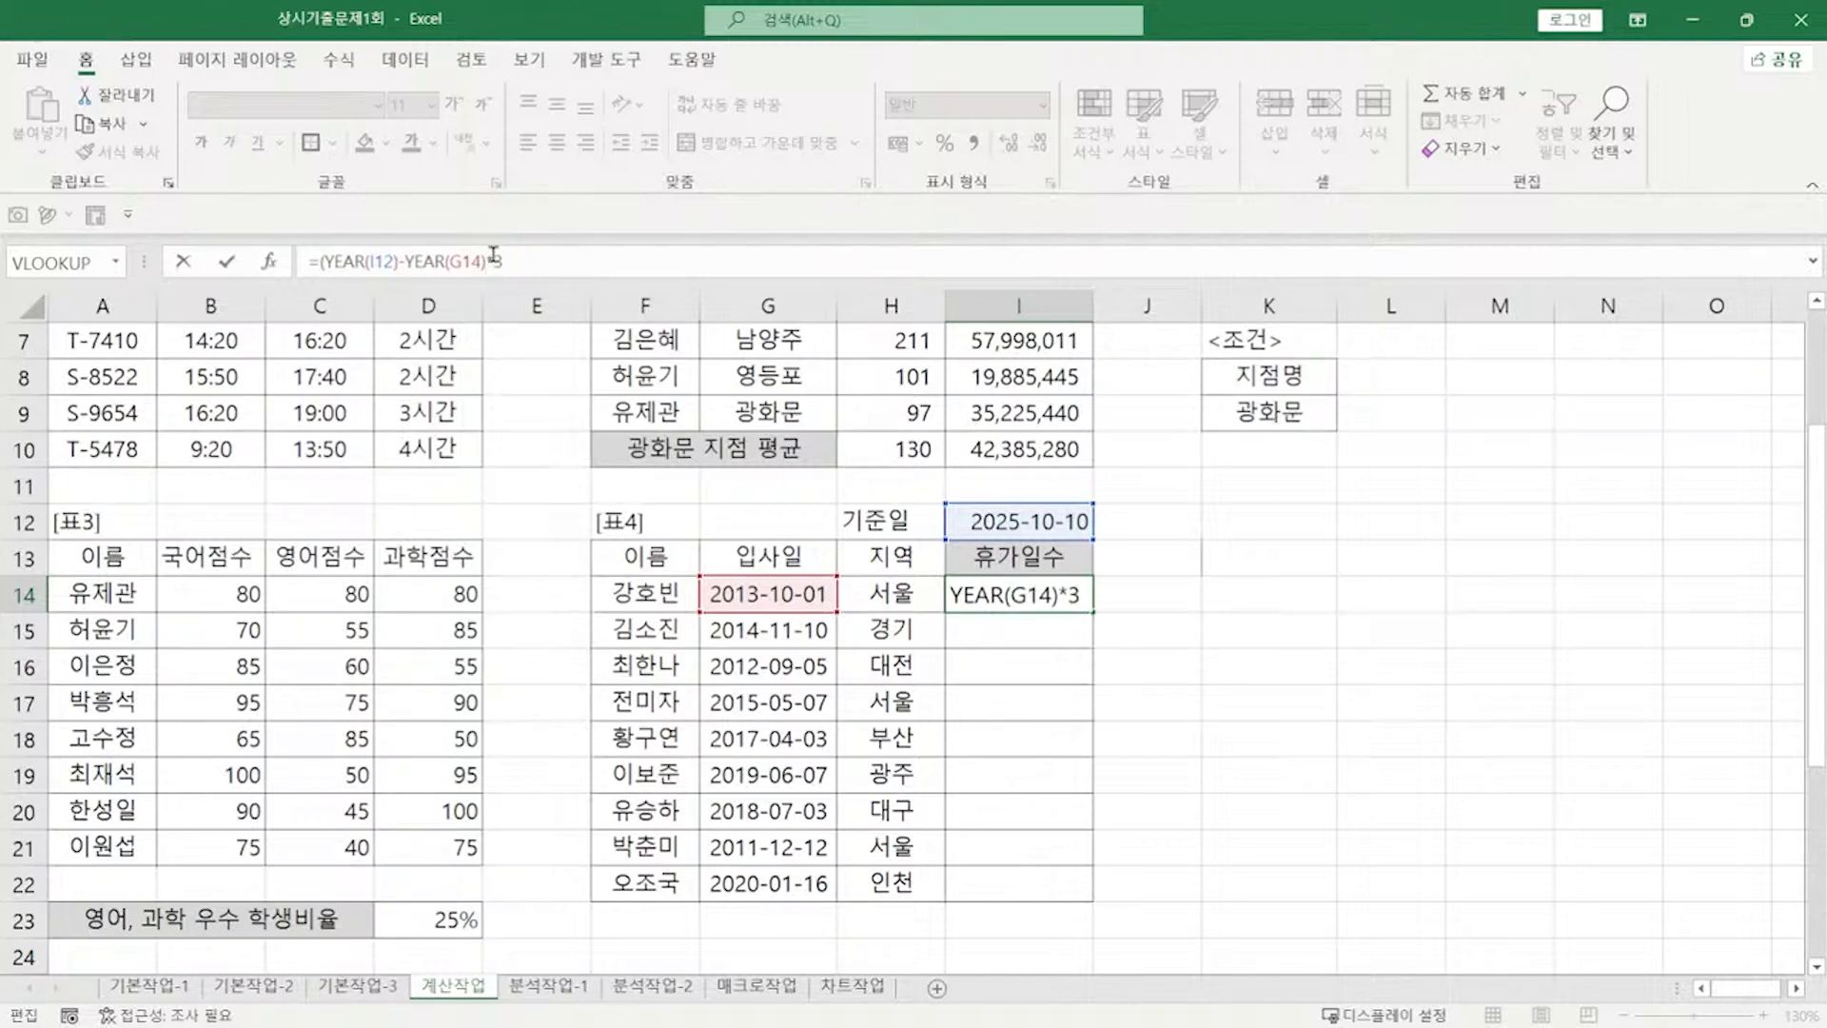
pyautogui.write('))*3+')
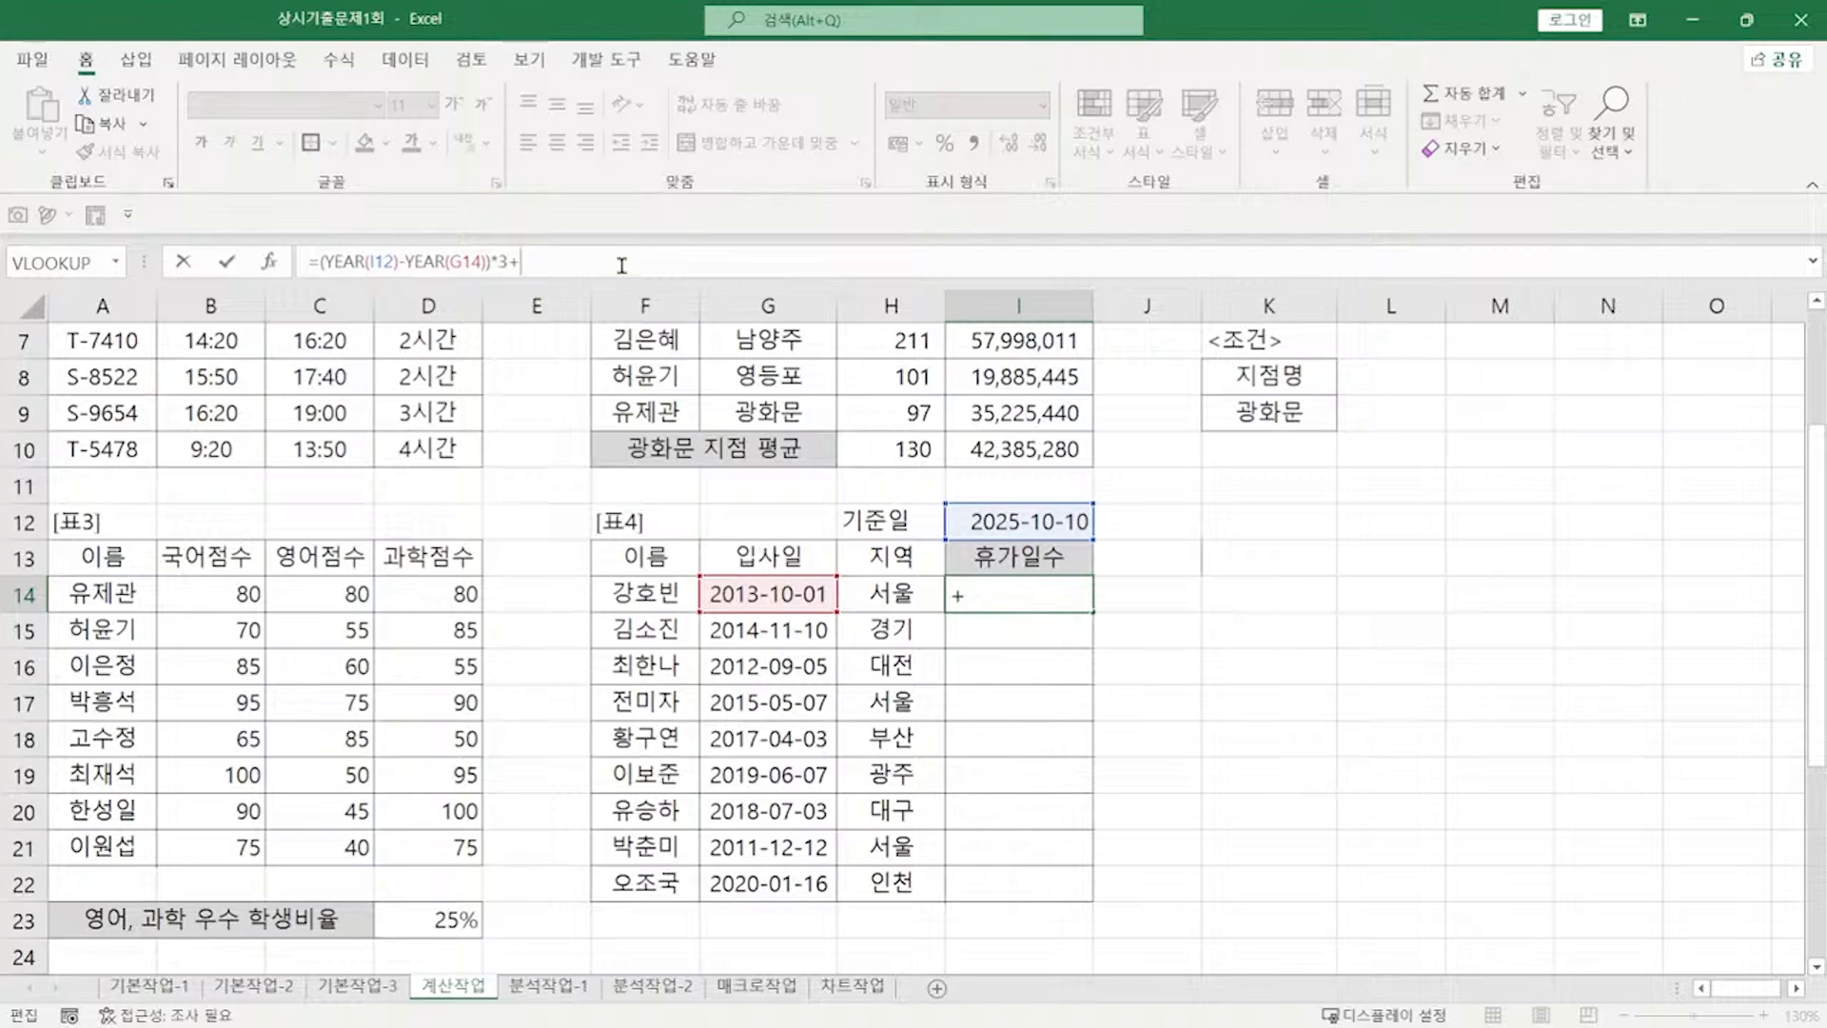
pyautogui.write('IF')
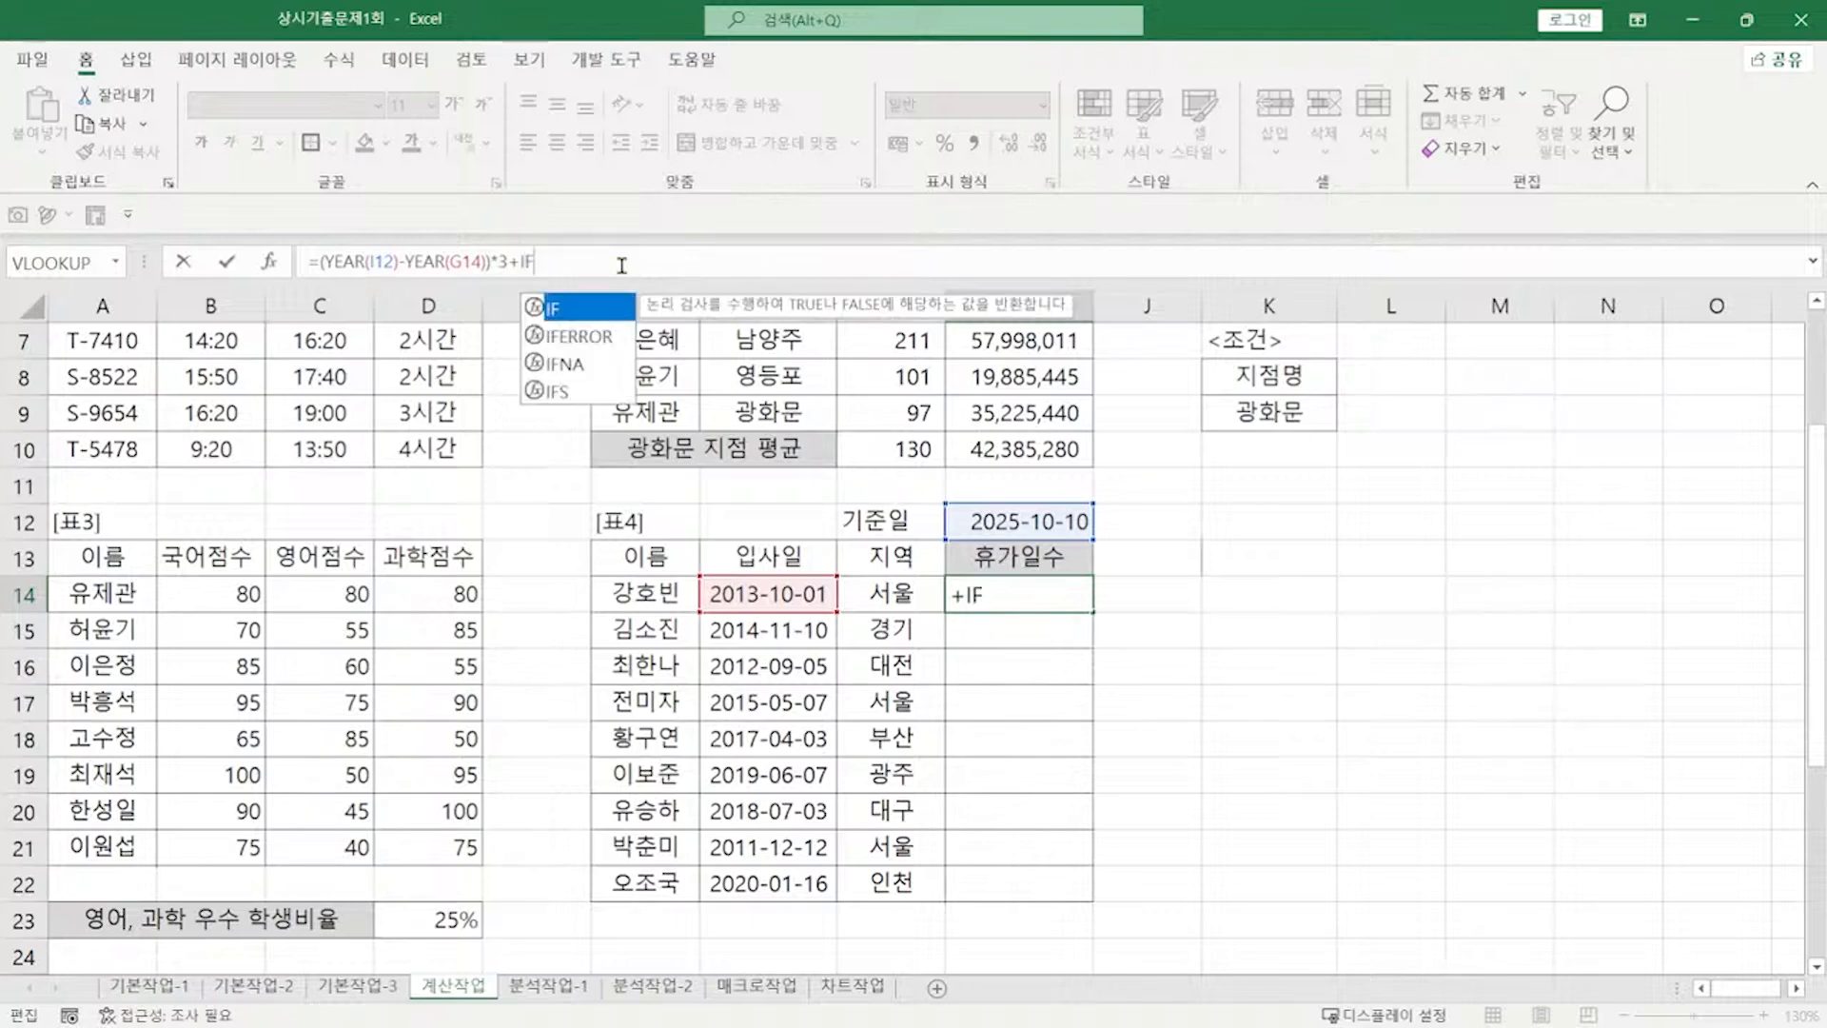
pyautogui.write('(')
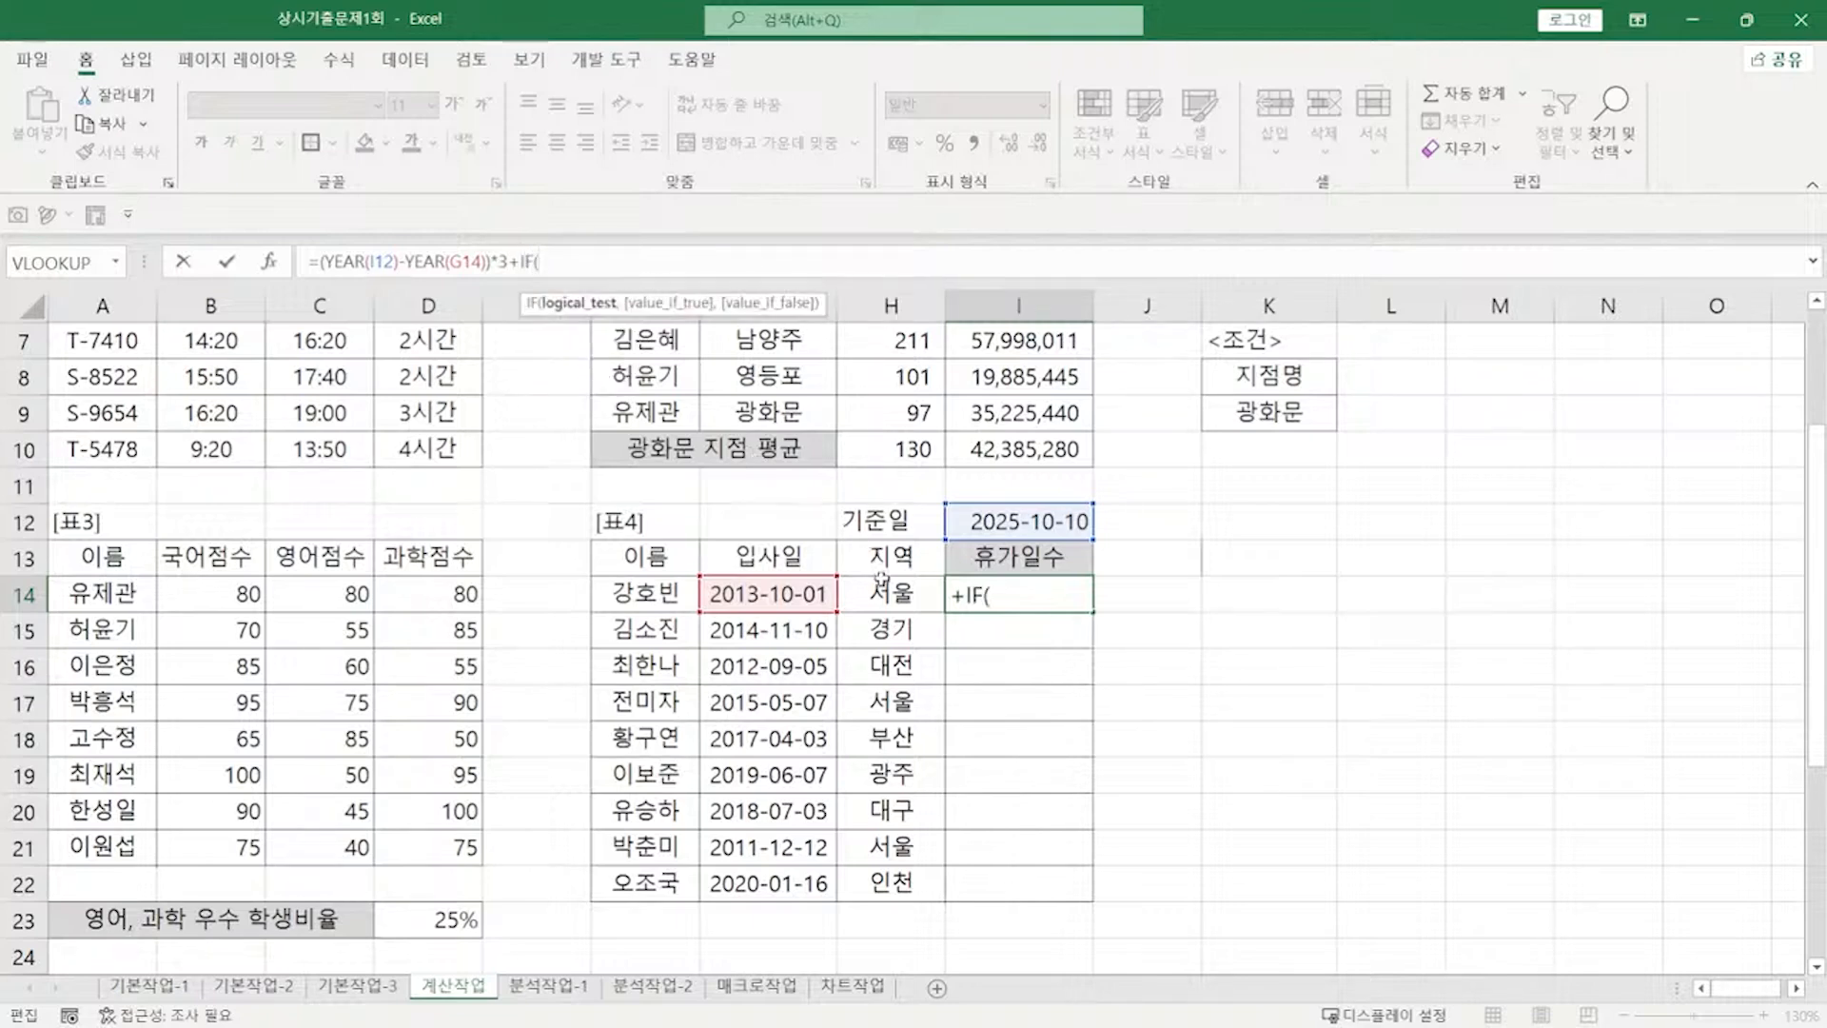
pyautogui.click(883, 590)
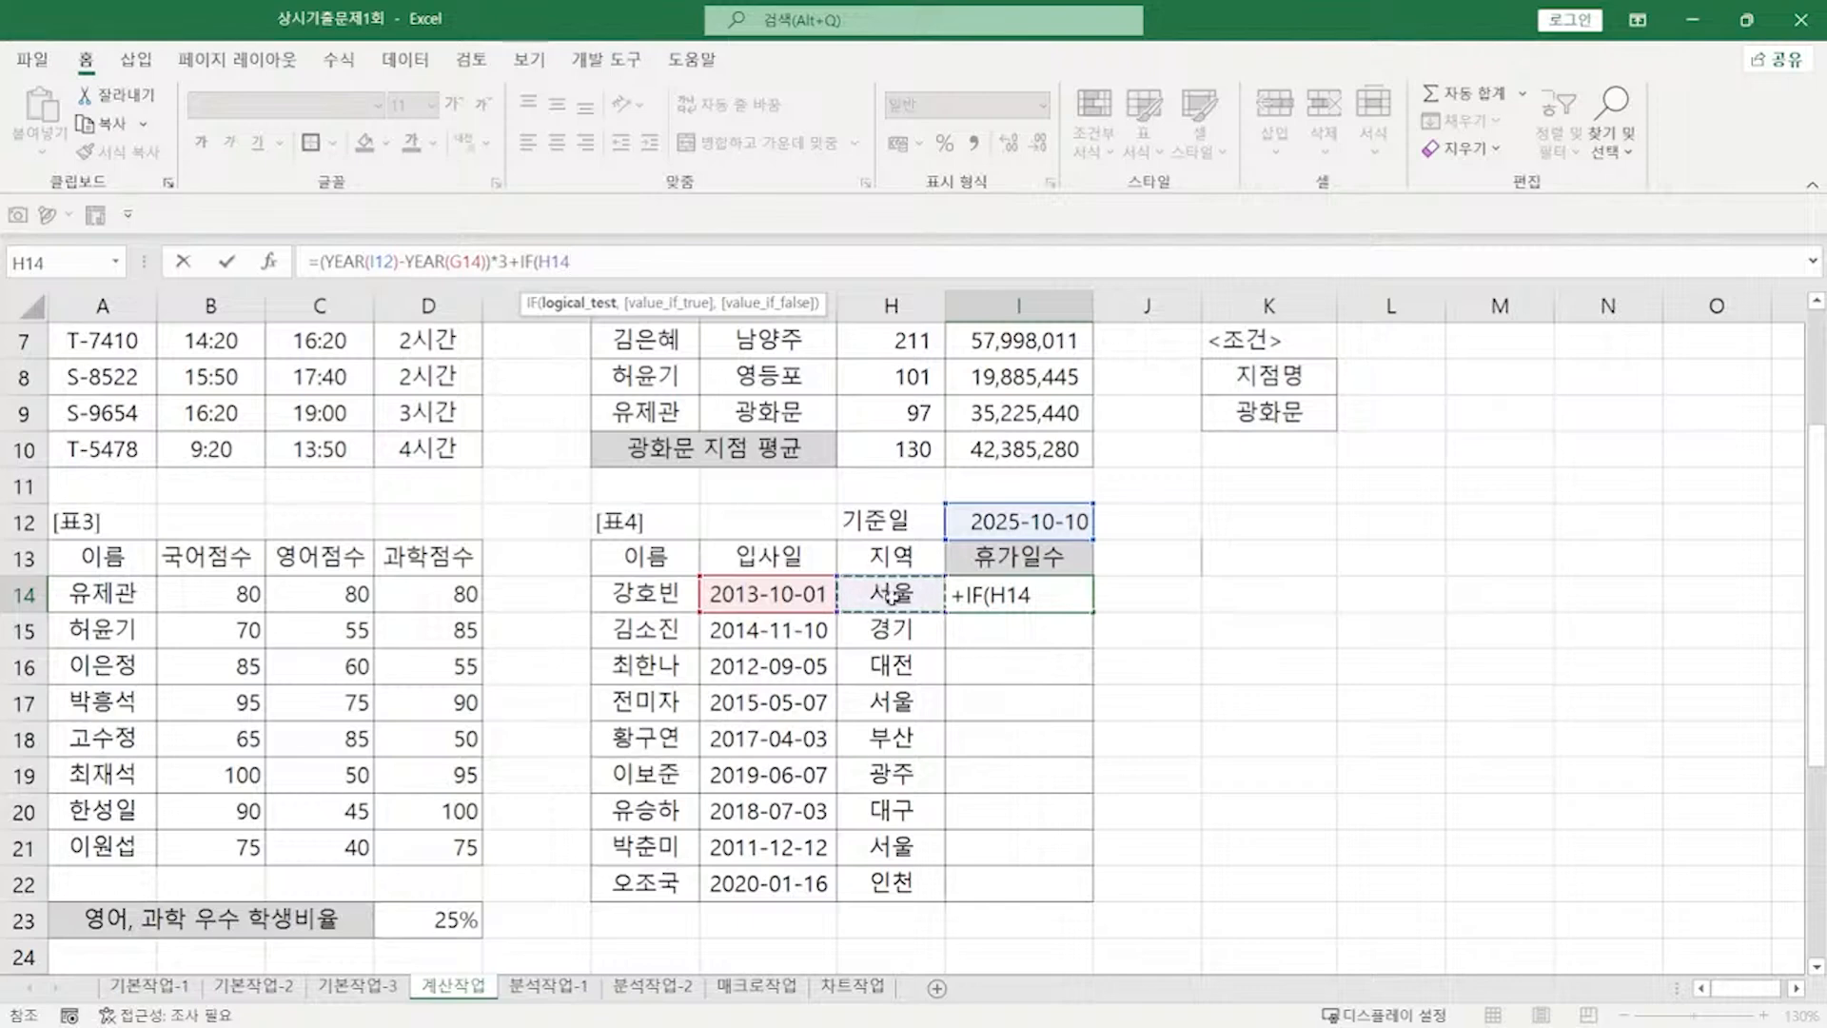
pyautogui.write('="서울"')
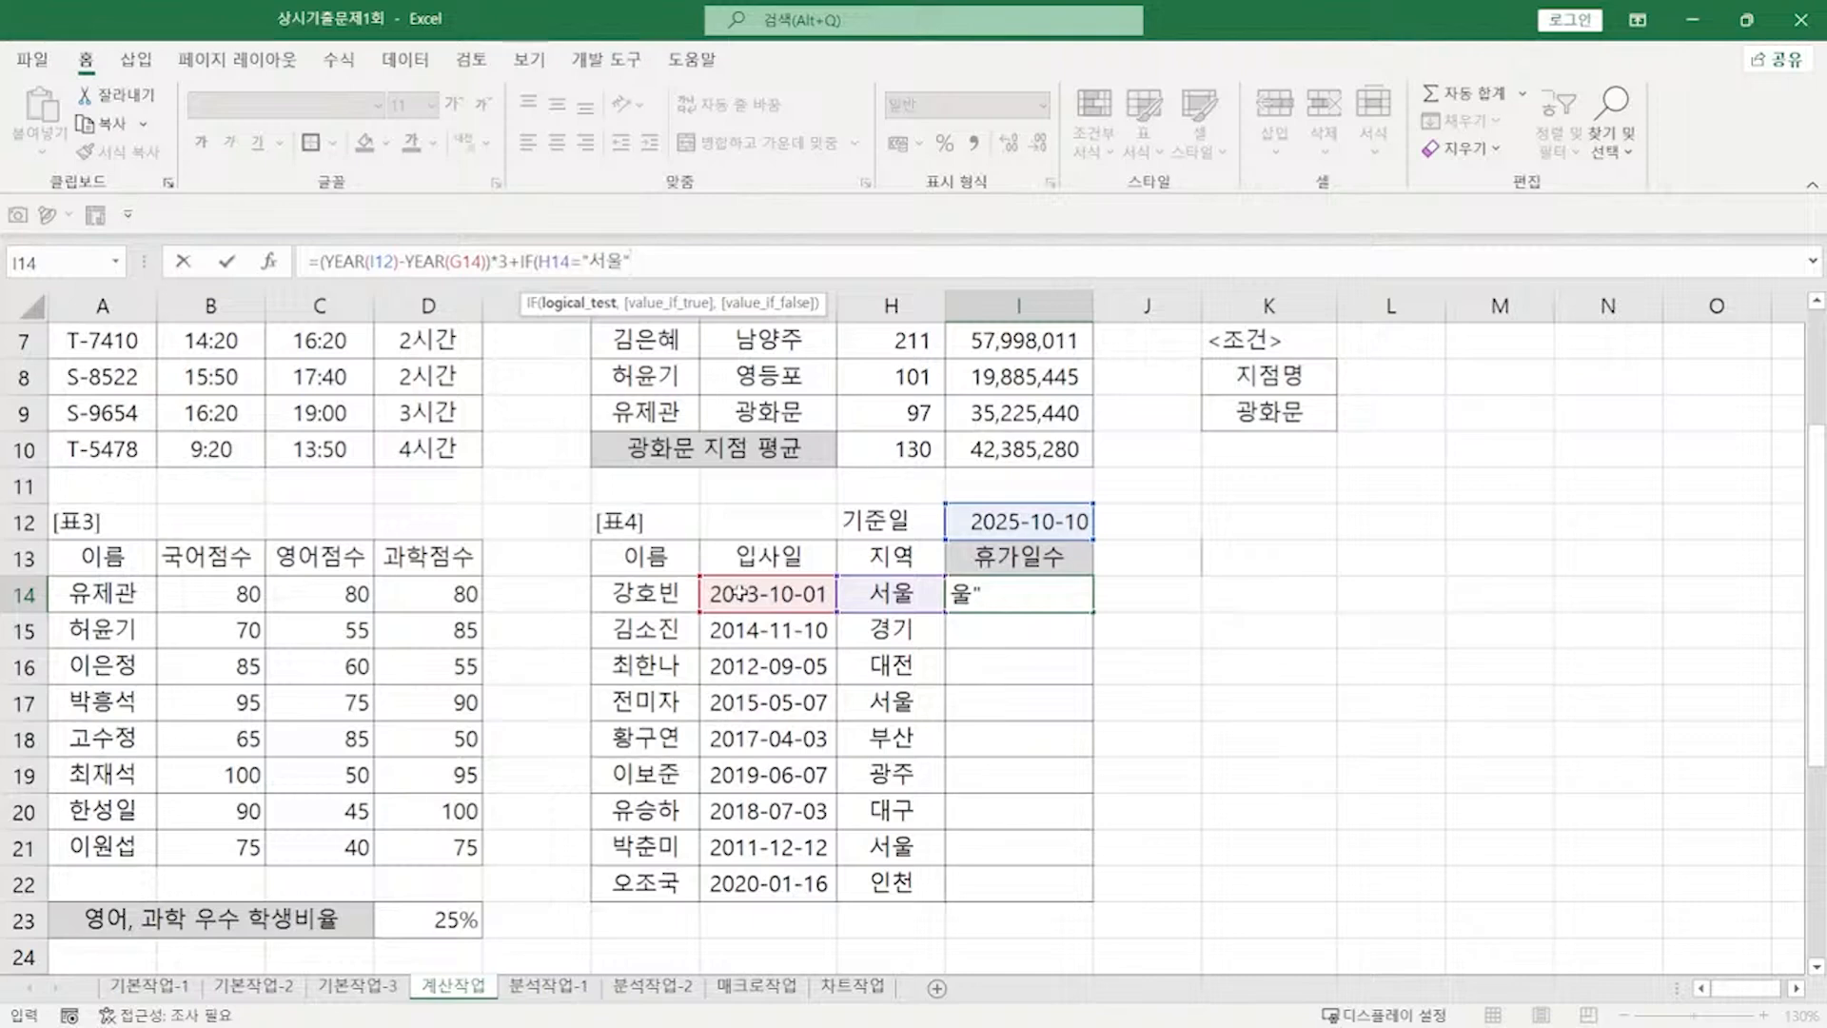
pyautogui.write(',5')
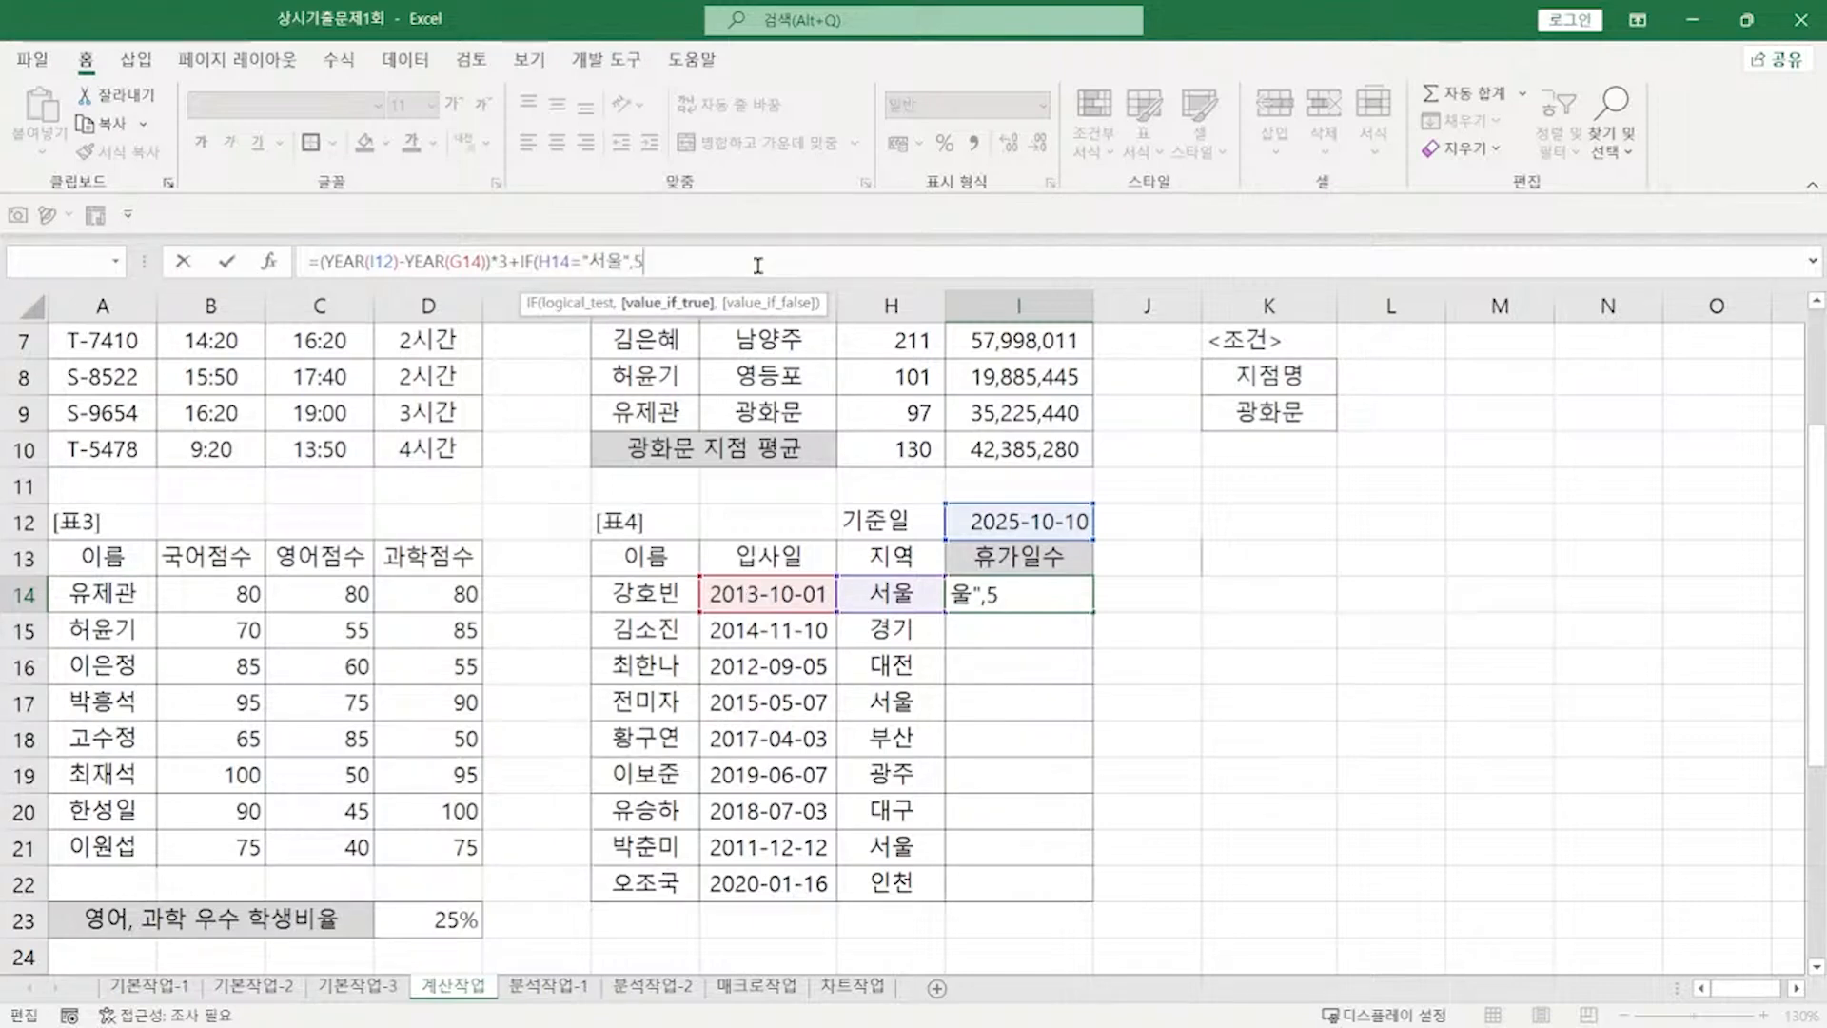
pyautogui.write(',7')
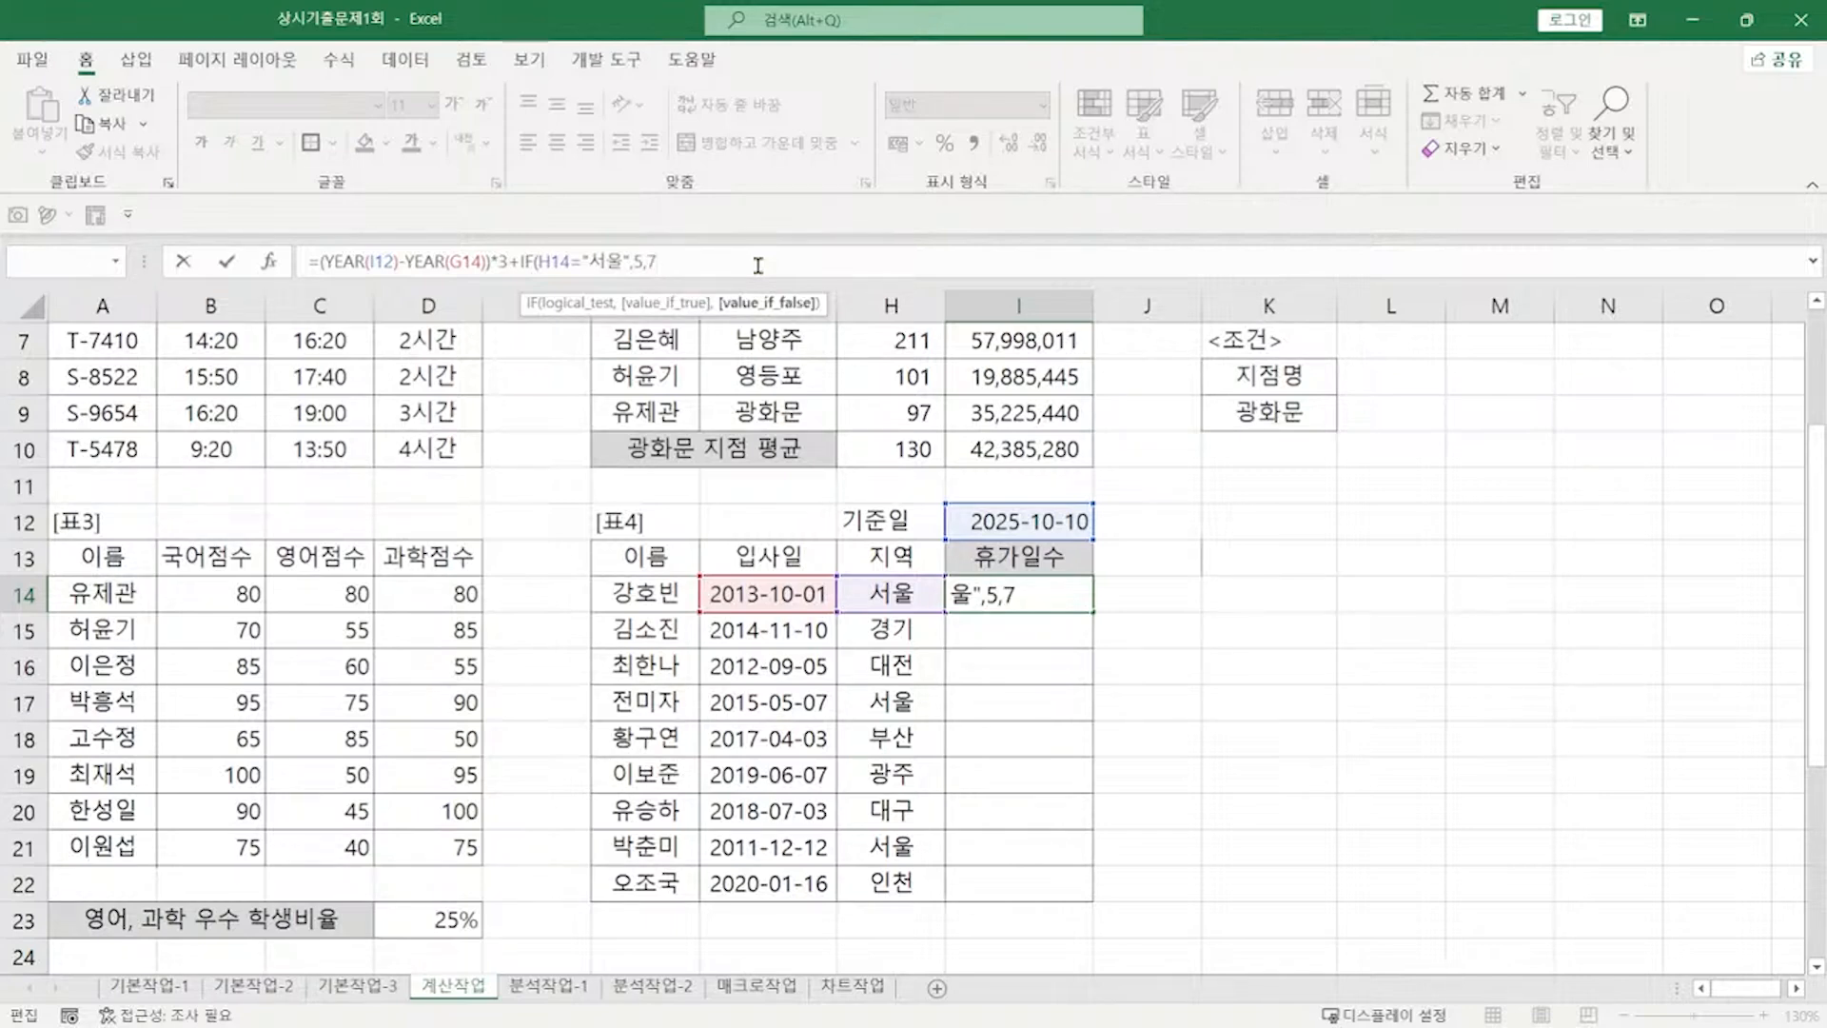
pyautogui.write(')')
pyautogui.press('Return')
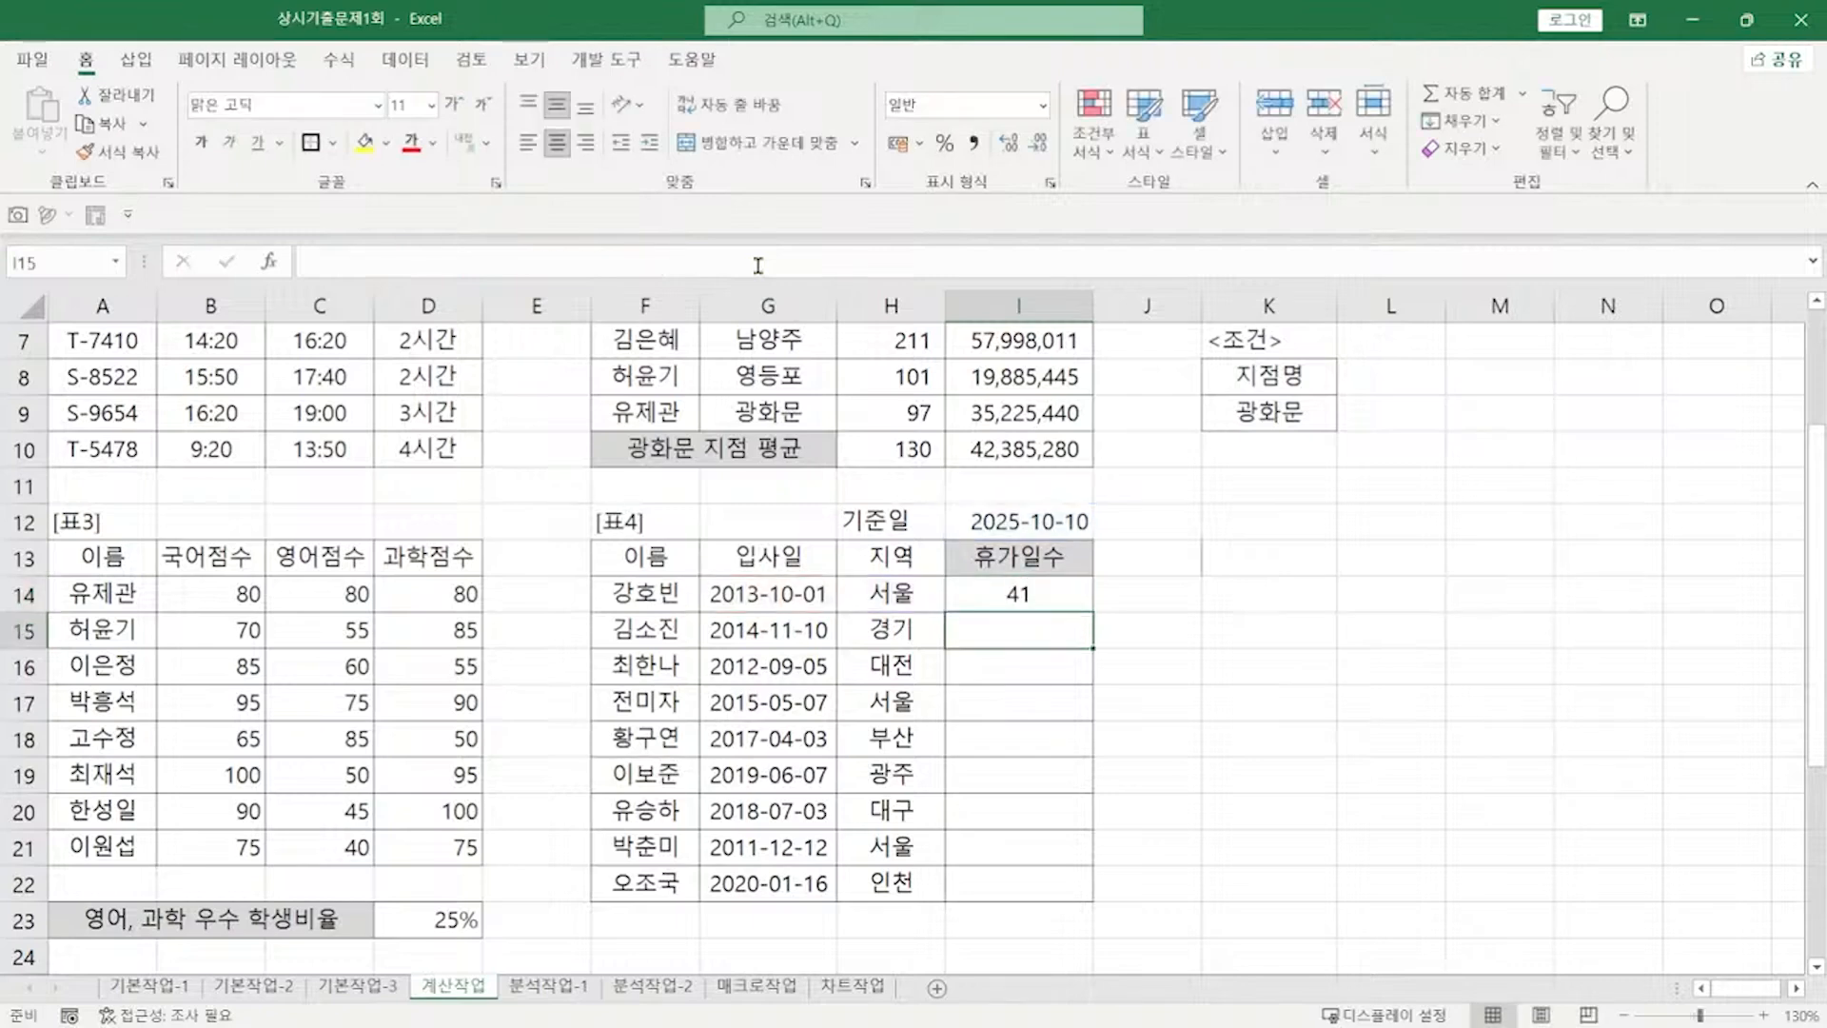
# Step: Make I12 absolute in I14's formula and fill it down to I22
pyautogui.click(1054, 588)
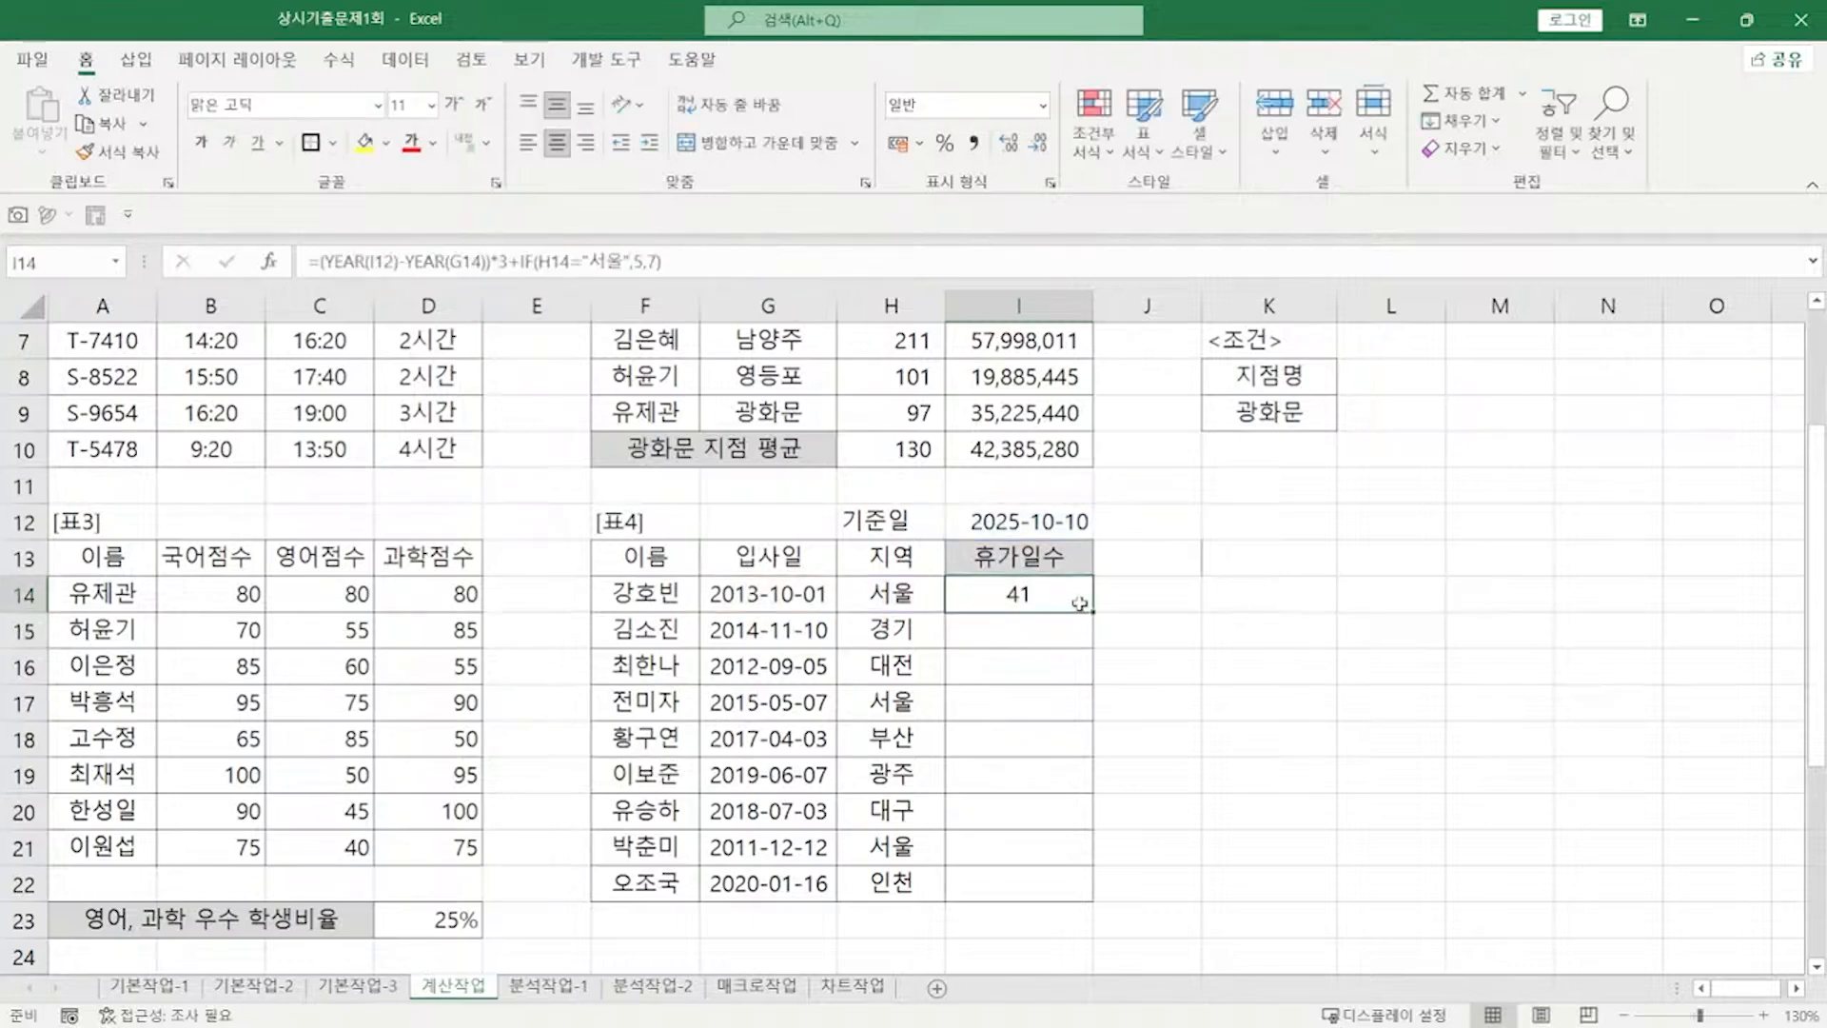
pyautogui.moveTo(1091, 610); pyautogui.dragTo(1093, 896)
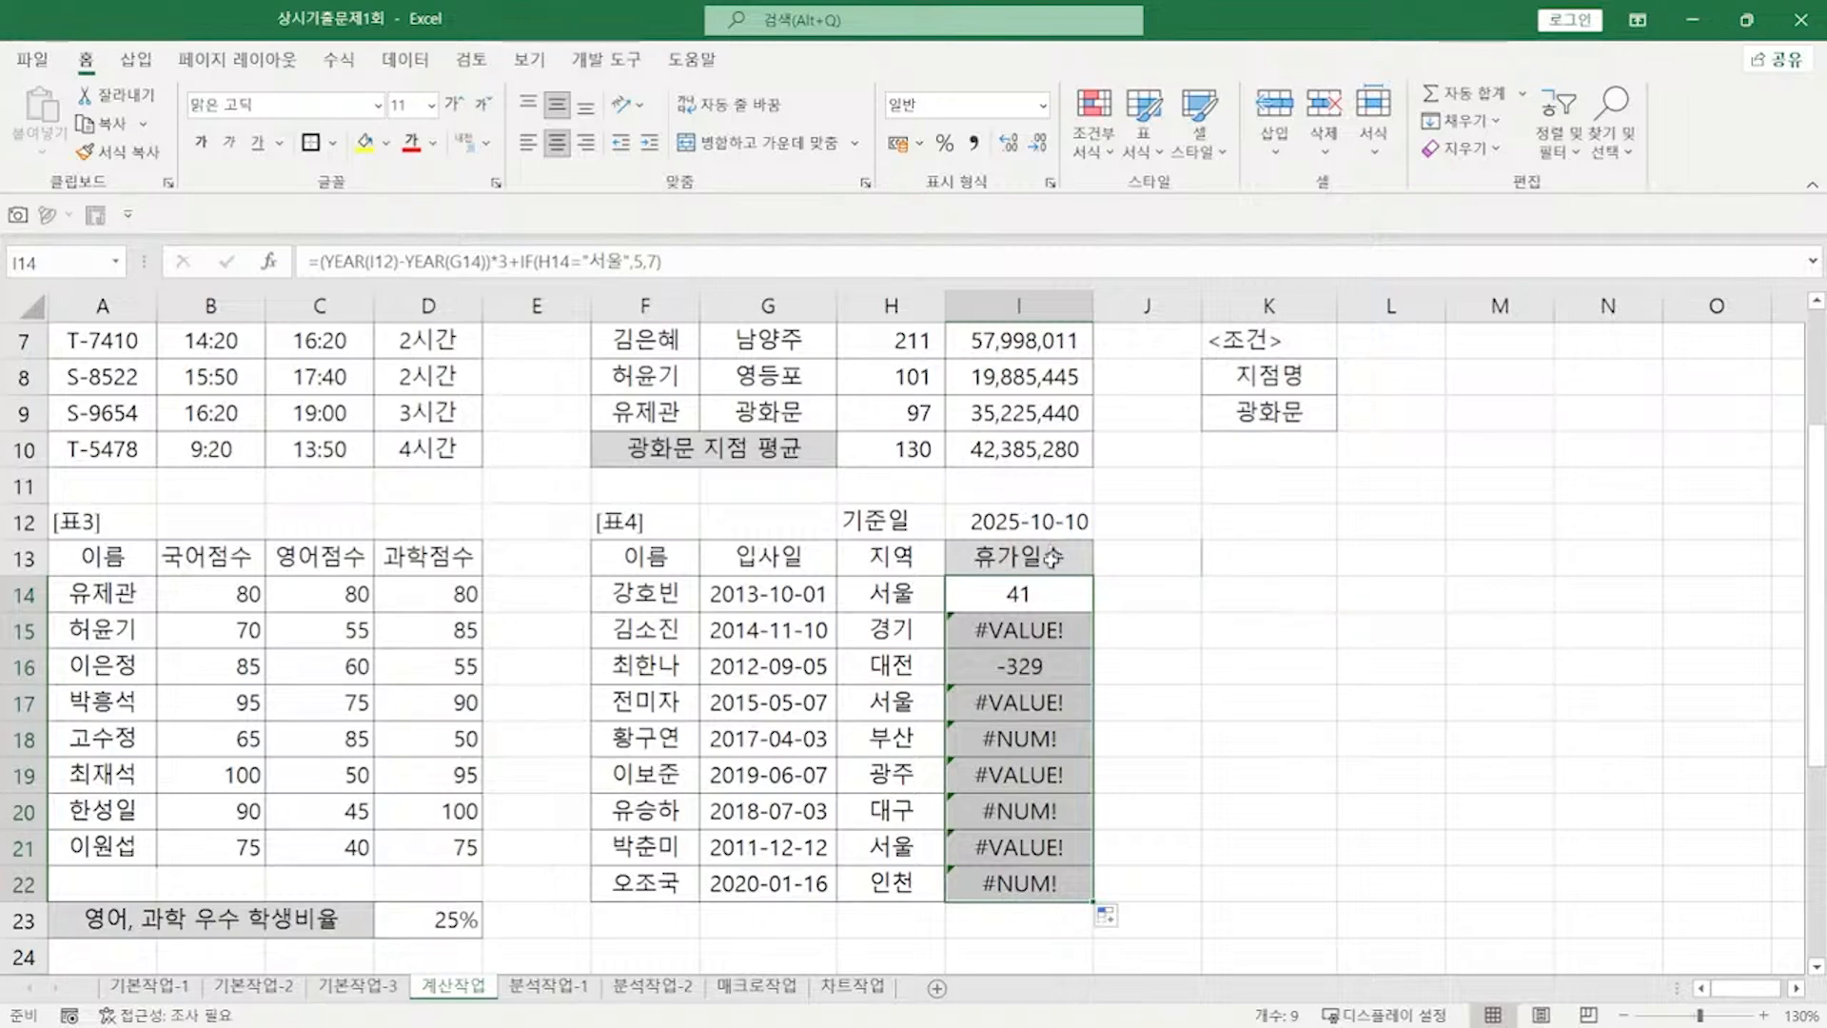
pyautogui.click(382, 259)
pyautogui.press('F4')
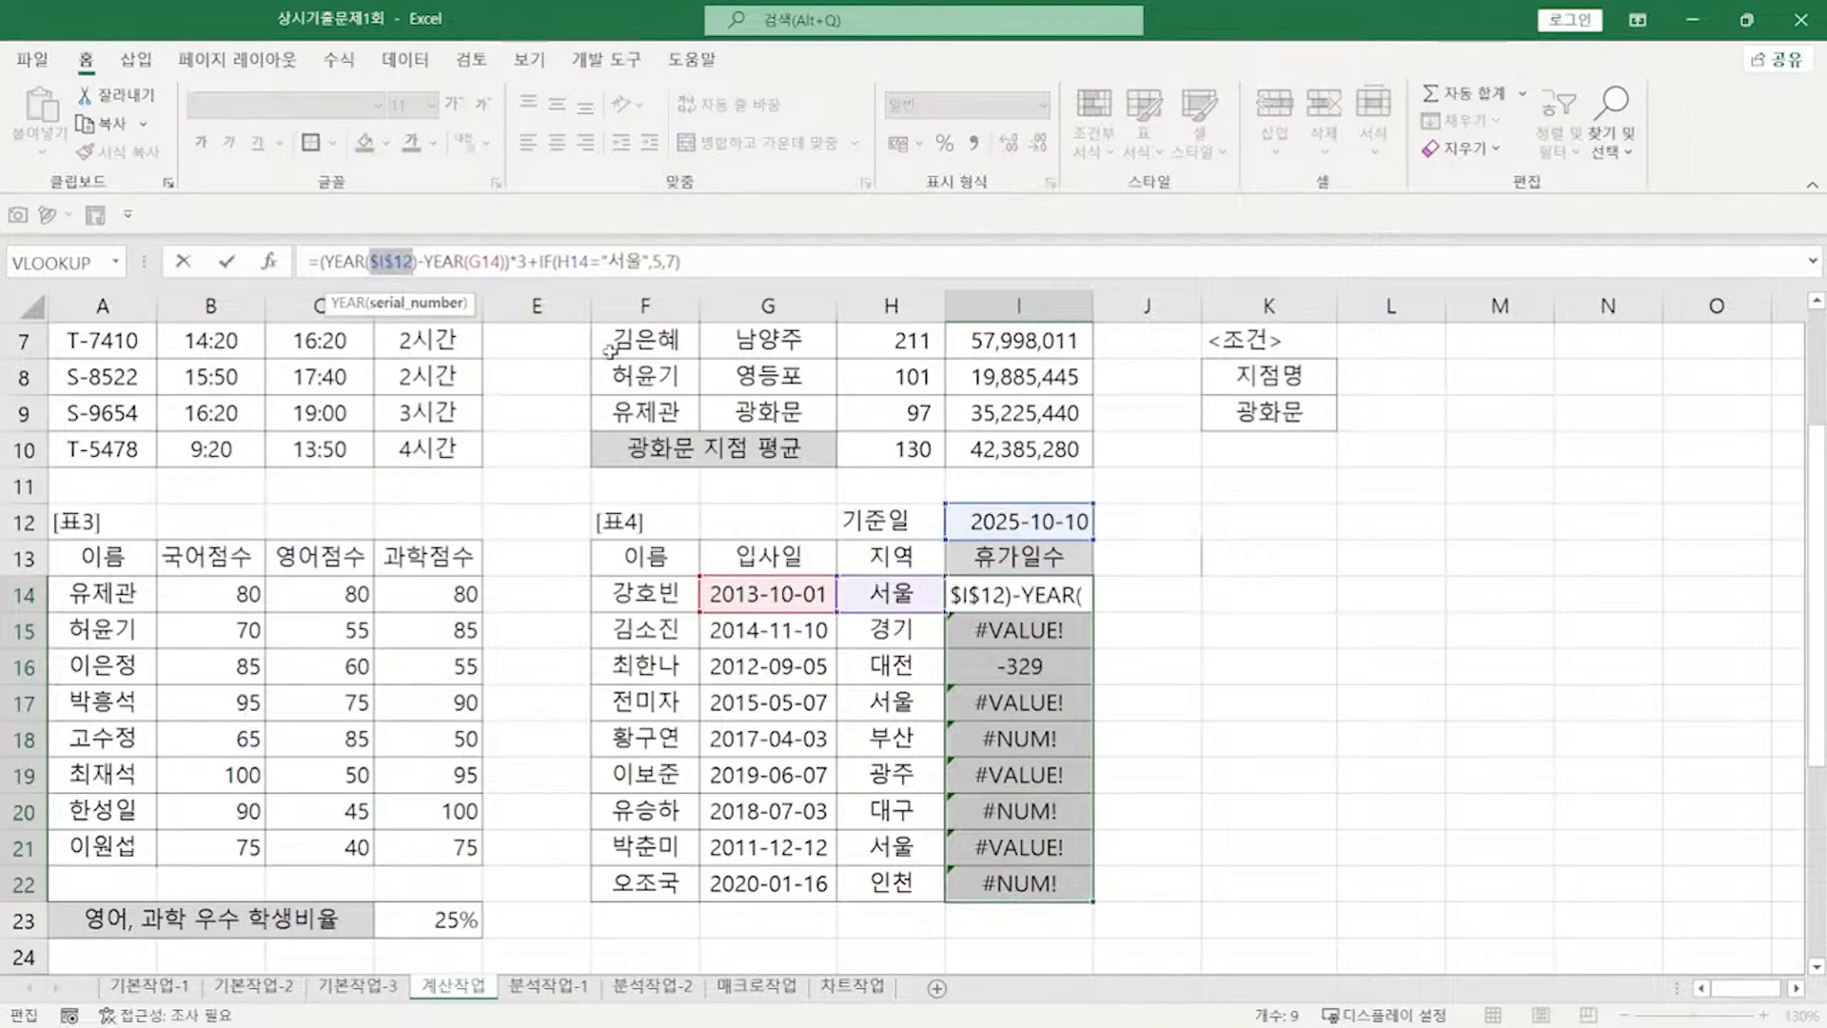
pyautogui.press('Return')
pyautogui.click(1067, 602)
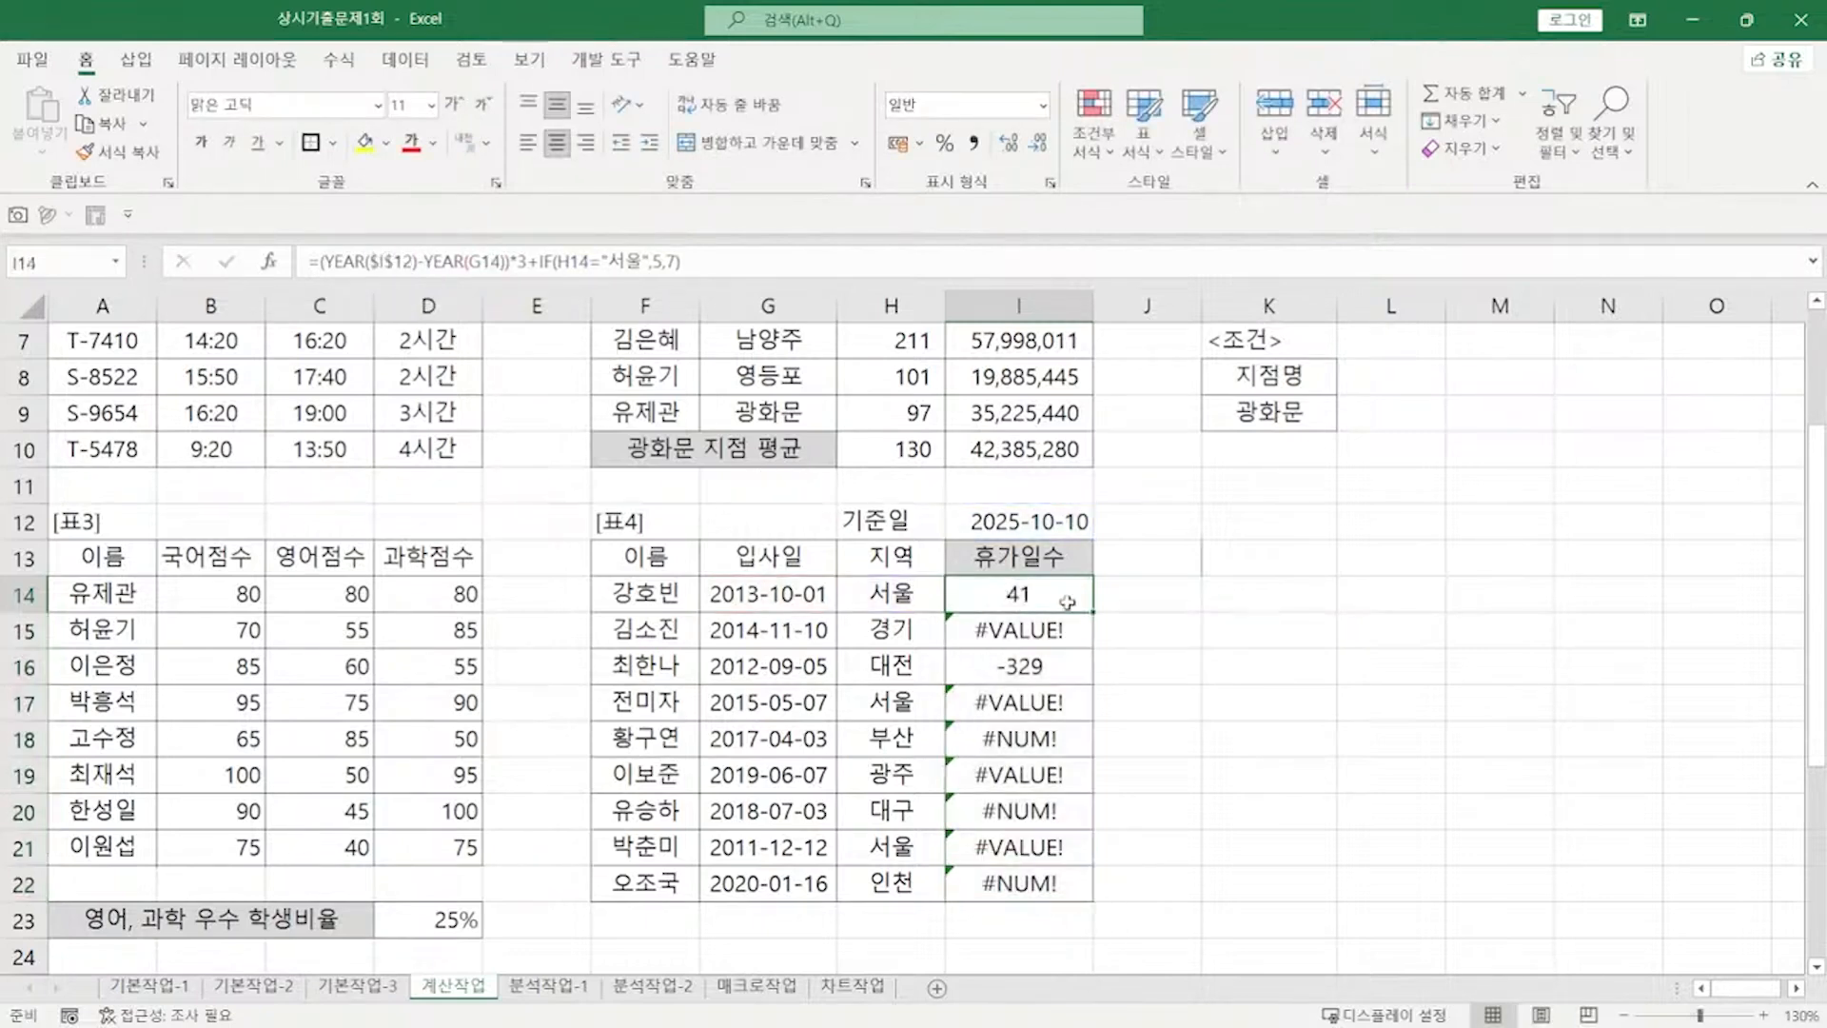
pyautogui.moveTo(1091, 612); pyautogui.dragTo(1075, 893)
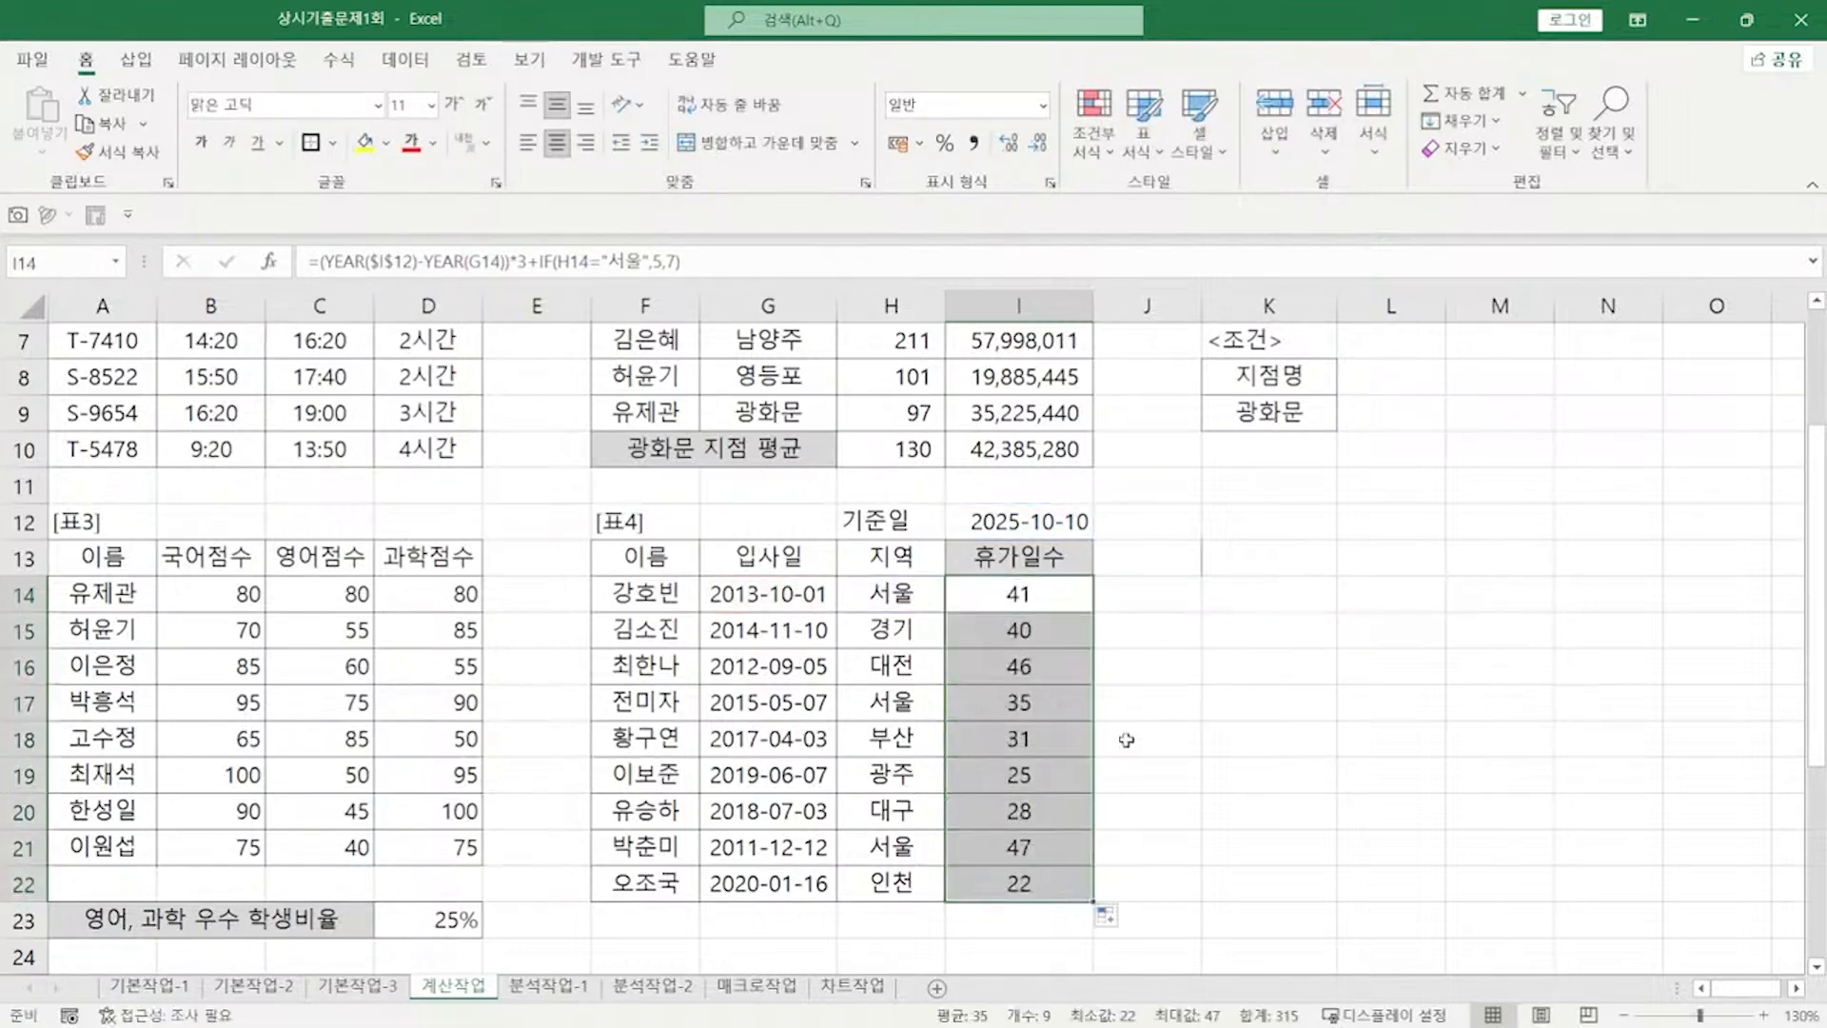
# Step: Copy I14's full vacation-days formula text from the formula bar
pyautogui.click(1037, 595)
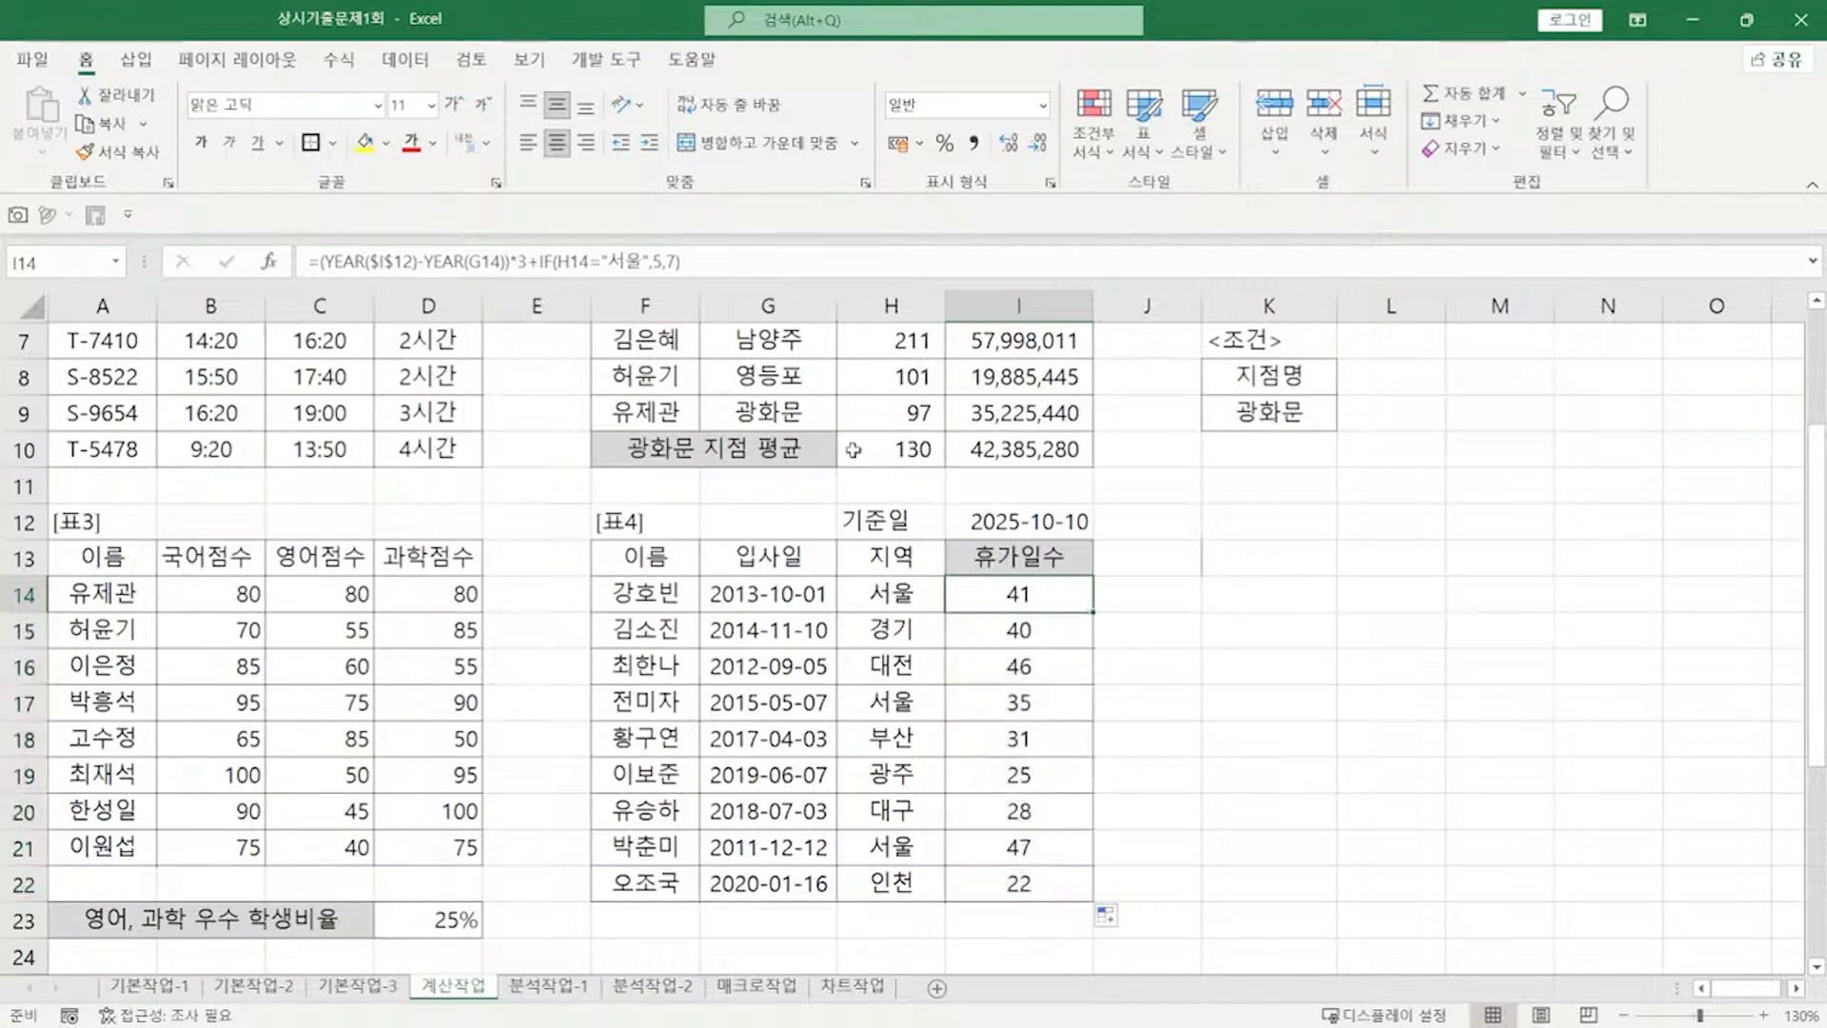
pyautogui.moveTo(720, 257); pyautogui.dragTo(84, 262)
pyautogui.hotkey('ctrl', 'c')
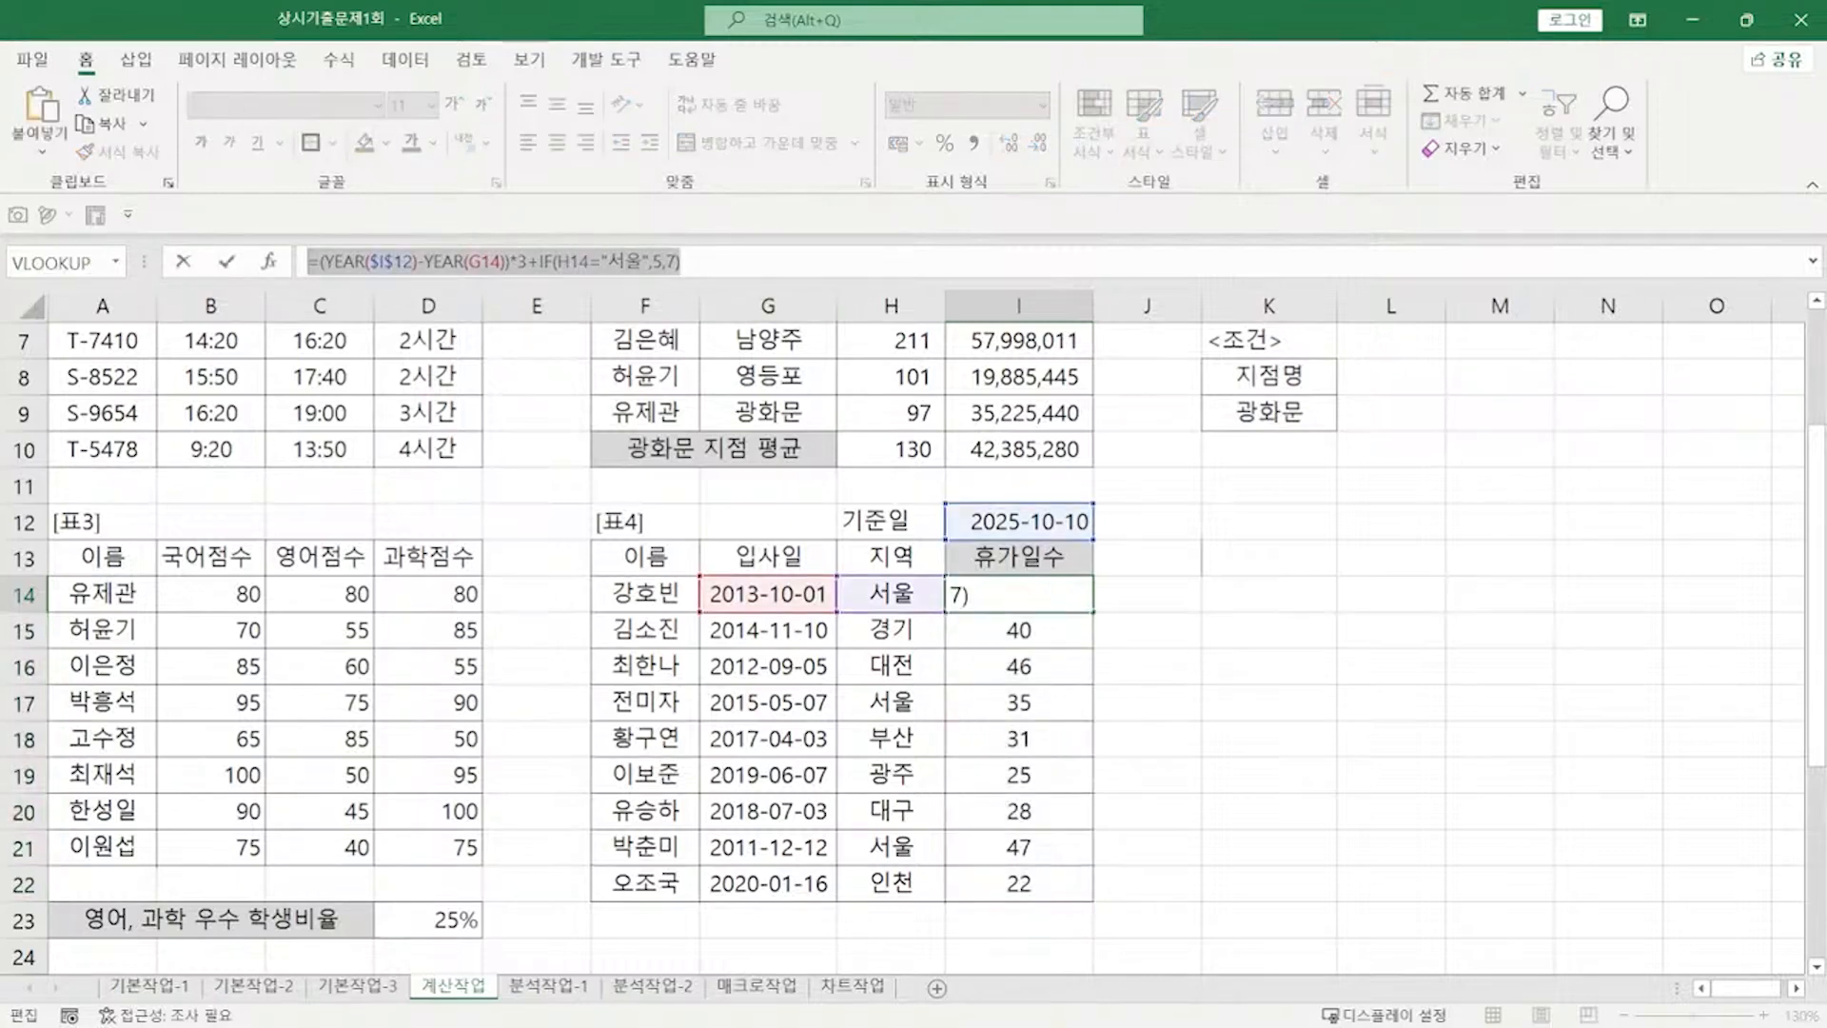
pyautogui.hotkey('alt', 'Tab')
# Step: Paste the vacation-days formula into the notes and add a VLOOKUP(클릭, 테이블범위F4, 알고싶은 열, 정확/유사) hint
pyautogui.click(809, 656)
pyautogui.hotkey('ctrl', 'v')
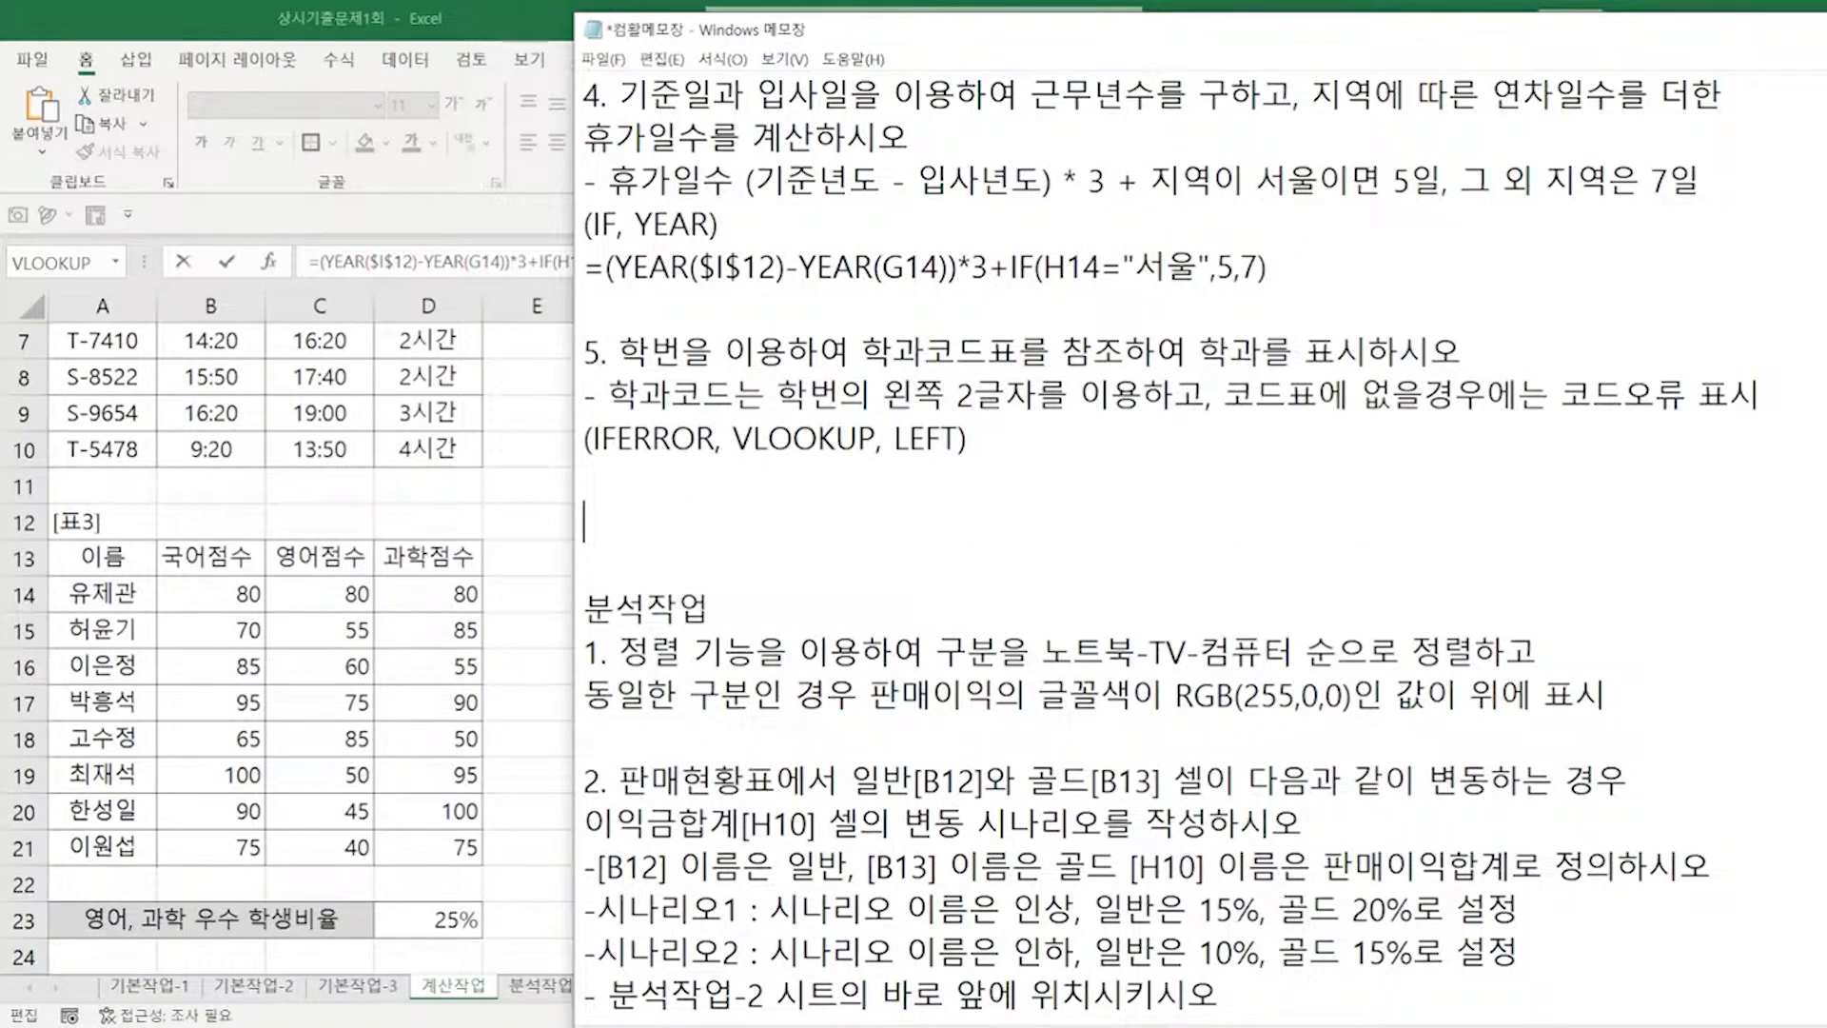
pyautogui.write('VLOOKUP(')
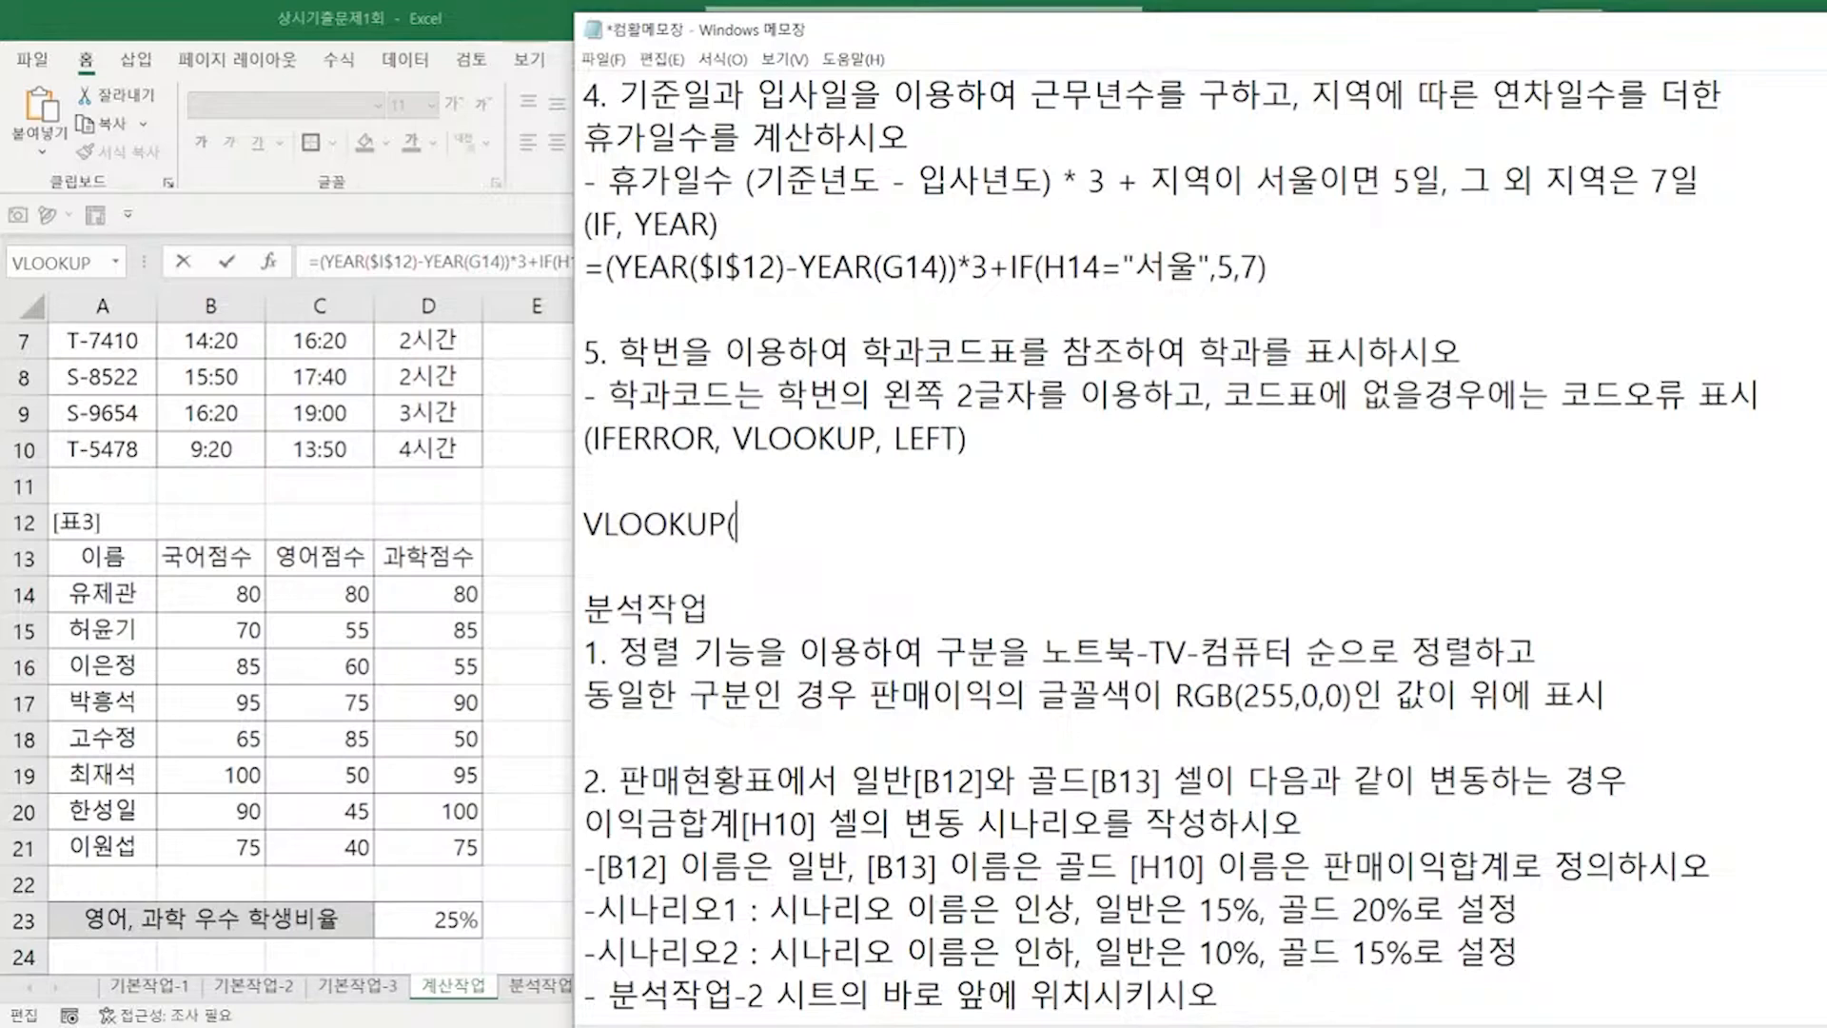
pyautogui.press('BackSpace')
pyautogui.write('(클릭, 테이블범위')
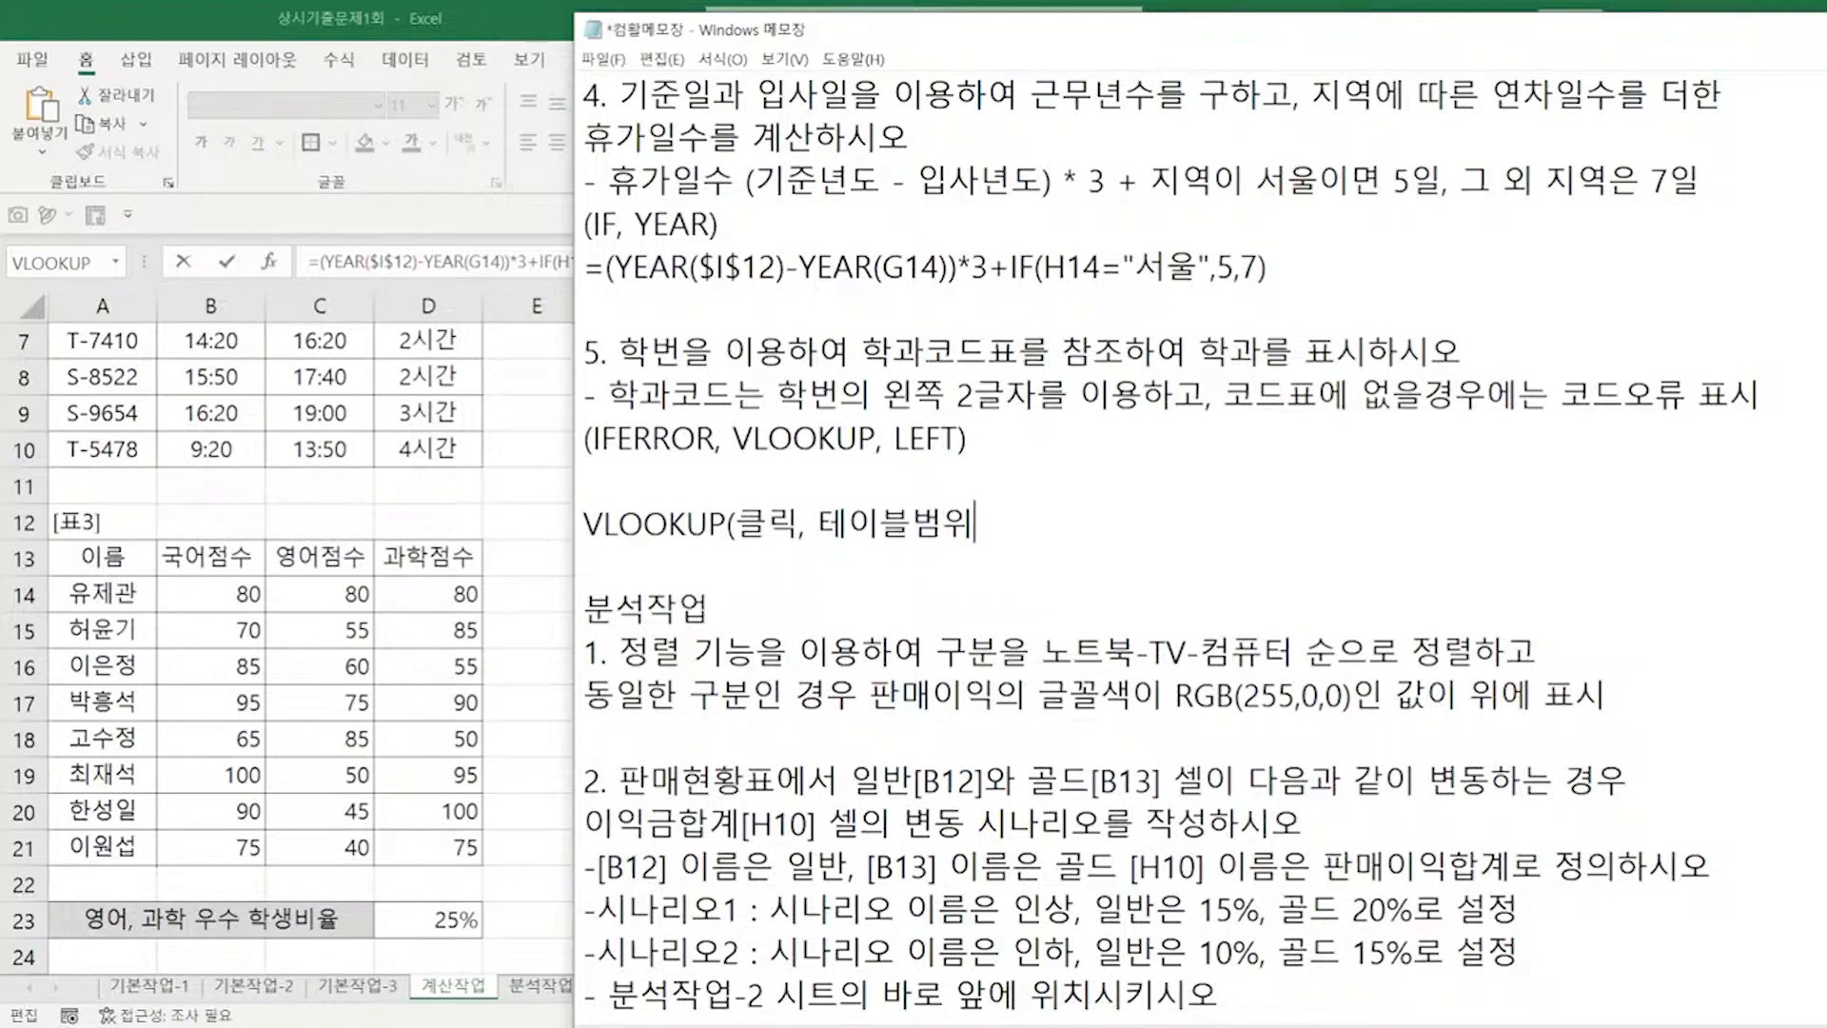
pyautogui.write('F4,')
pyautogui.write('알고싶은 열, ')
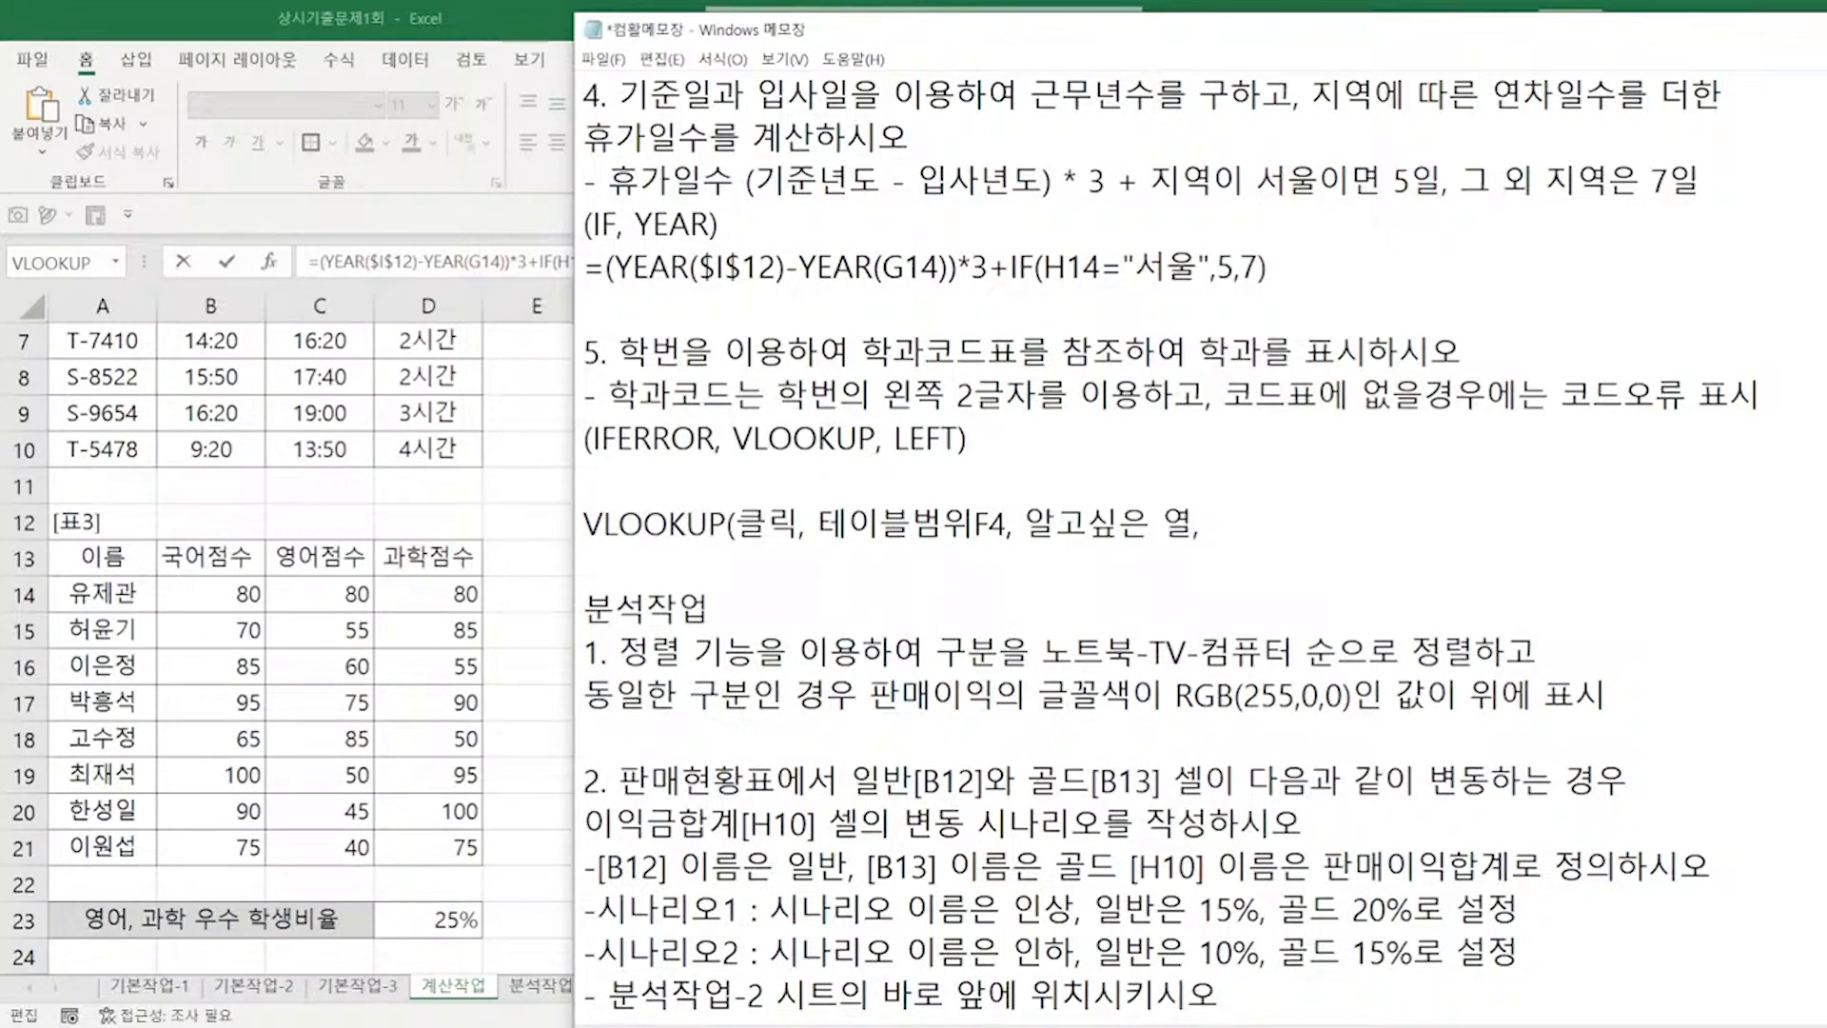
pyautogui.write('정확/유사)')
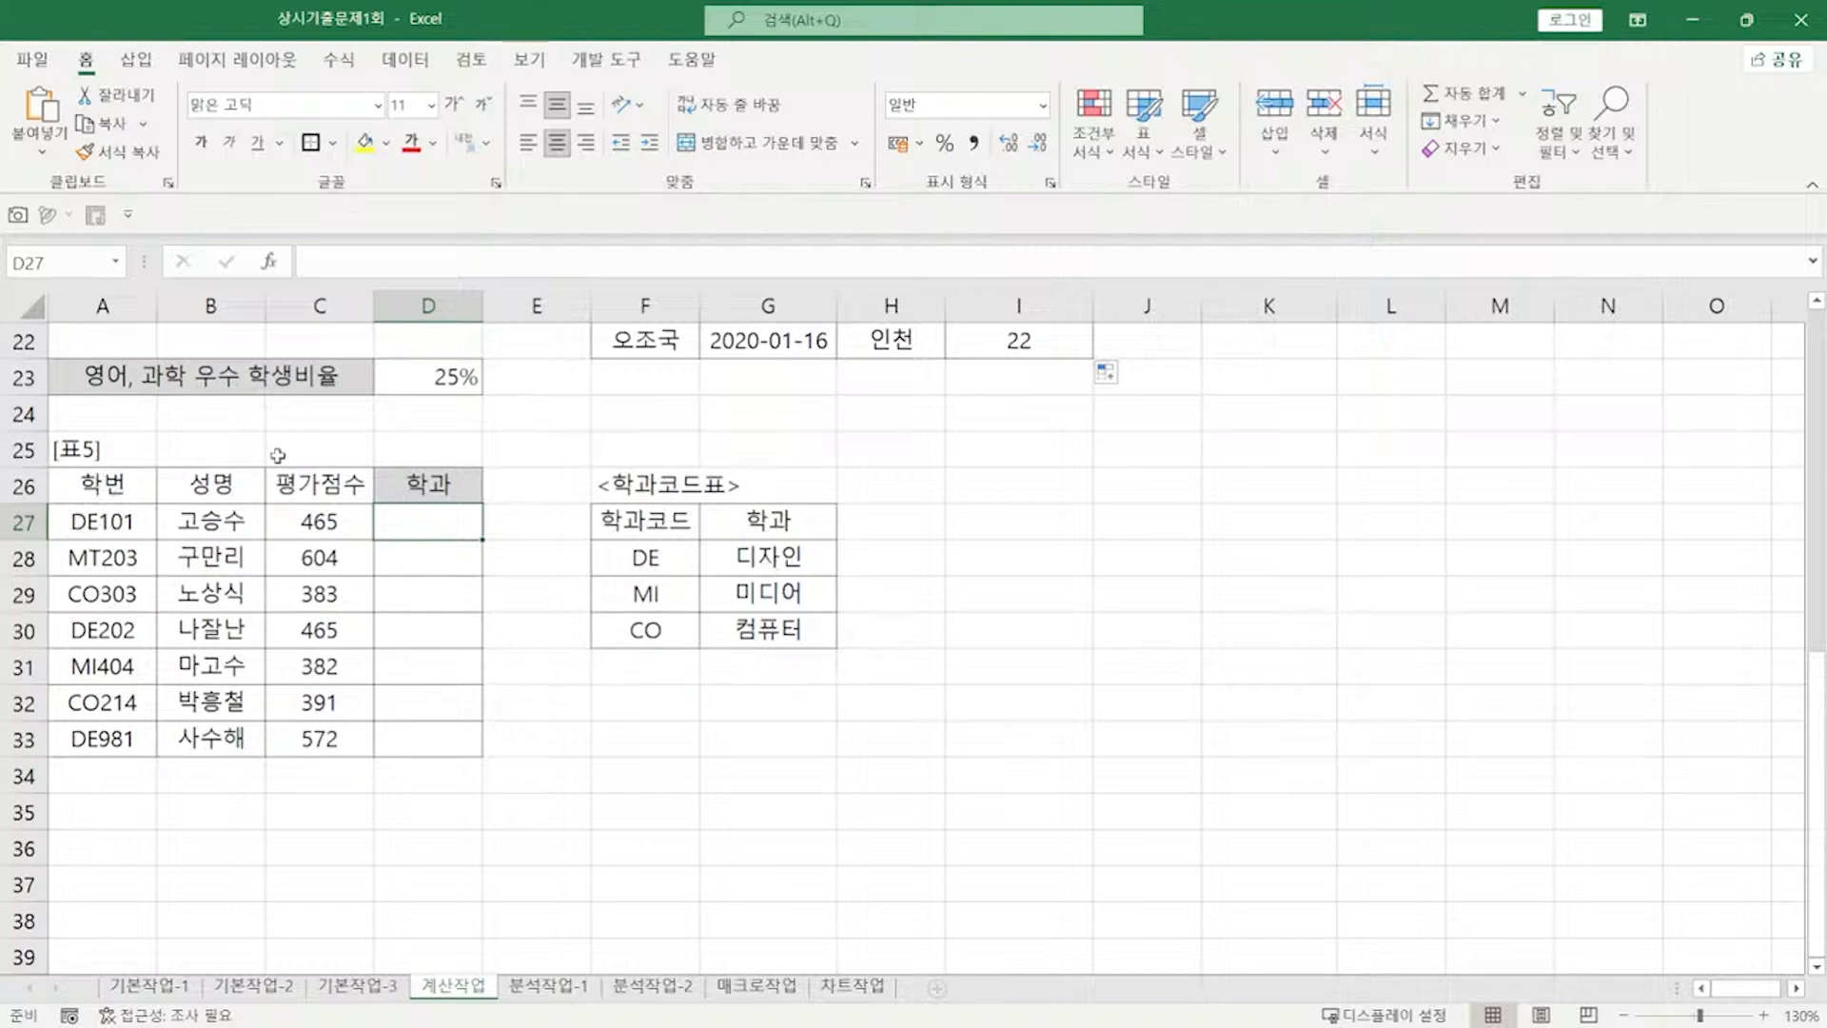
# Step: Type =VLOOKUP(LEFT(A27,2), in D27 as the lookup value
pyautogui.press('F2')
pyautogui.write('=')
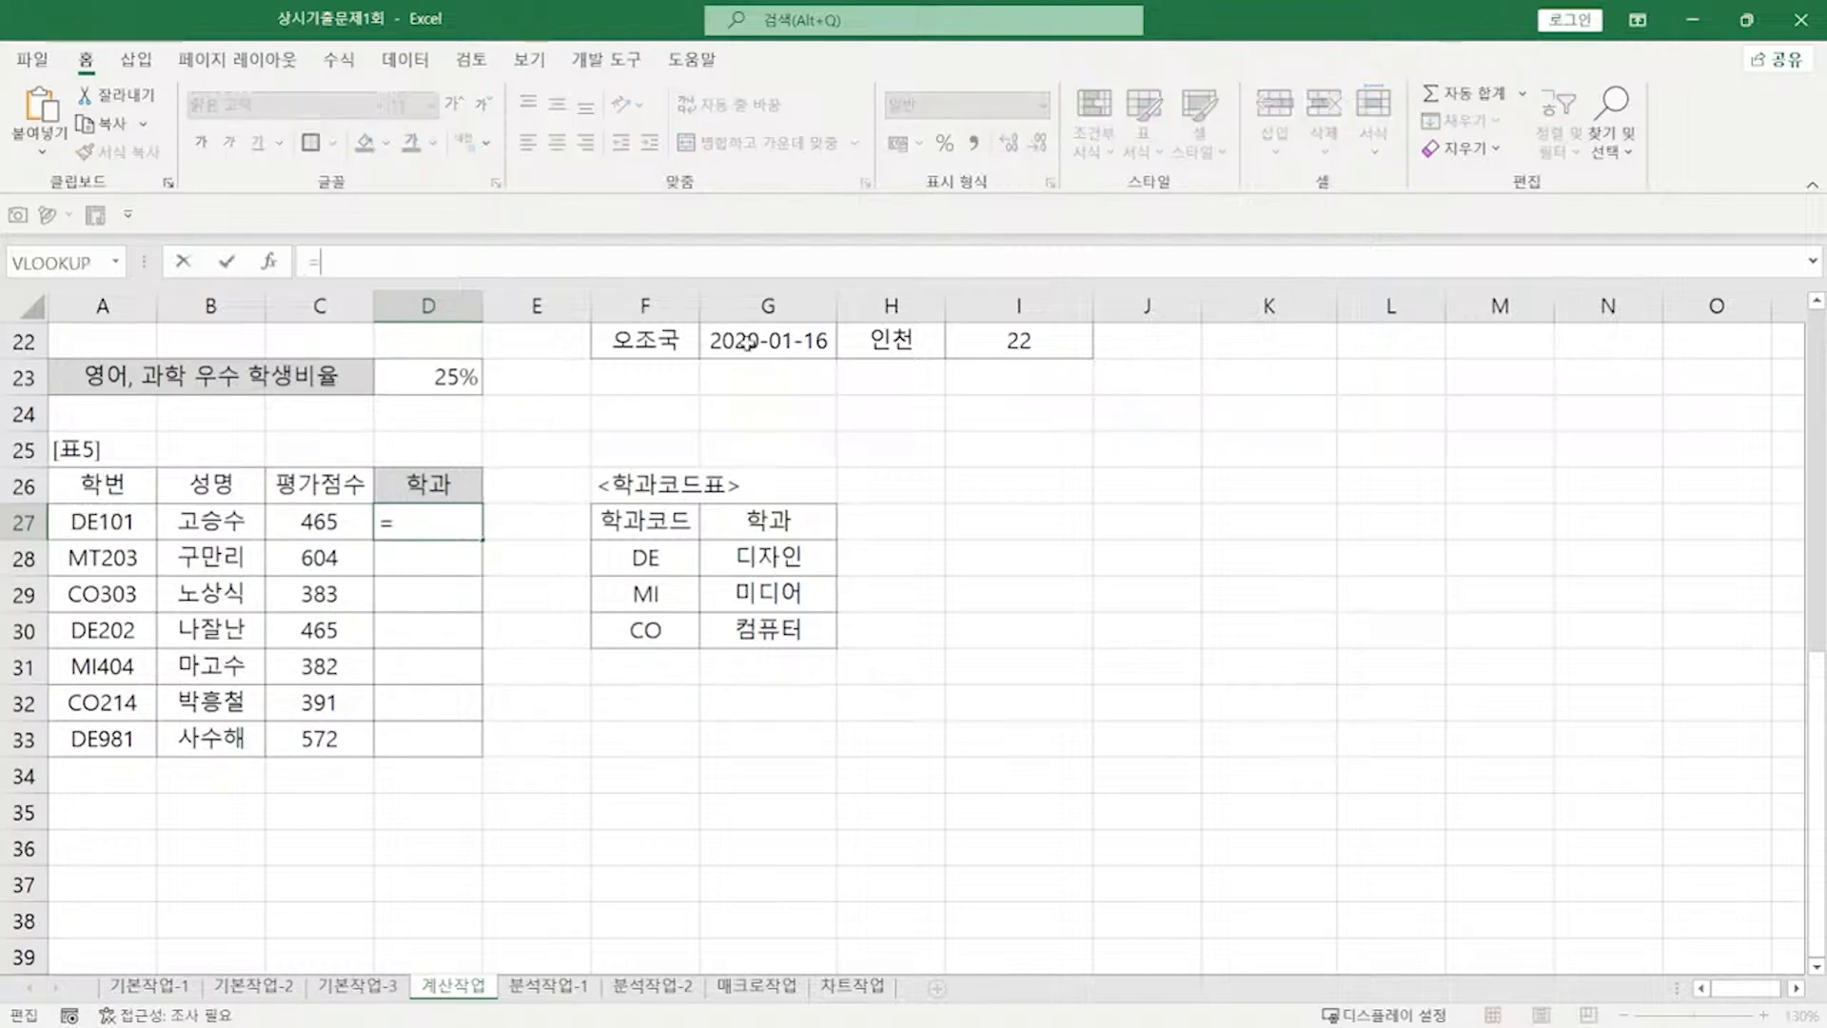
pyautogui.write('ㅍ')
pyautogui.press('BackSpace')
pyautogui.write('VLOOKUP(')
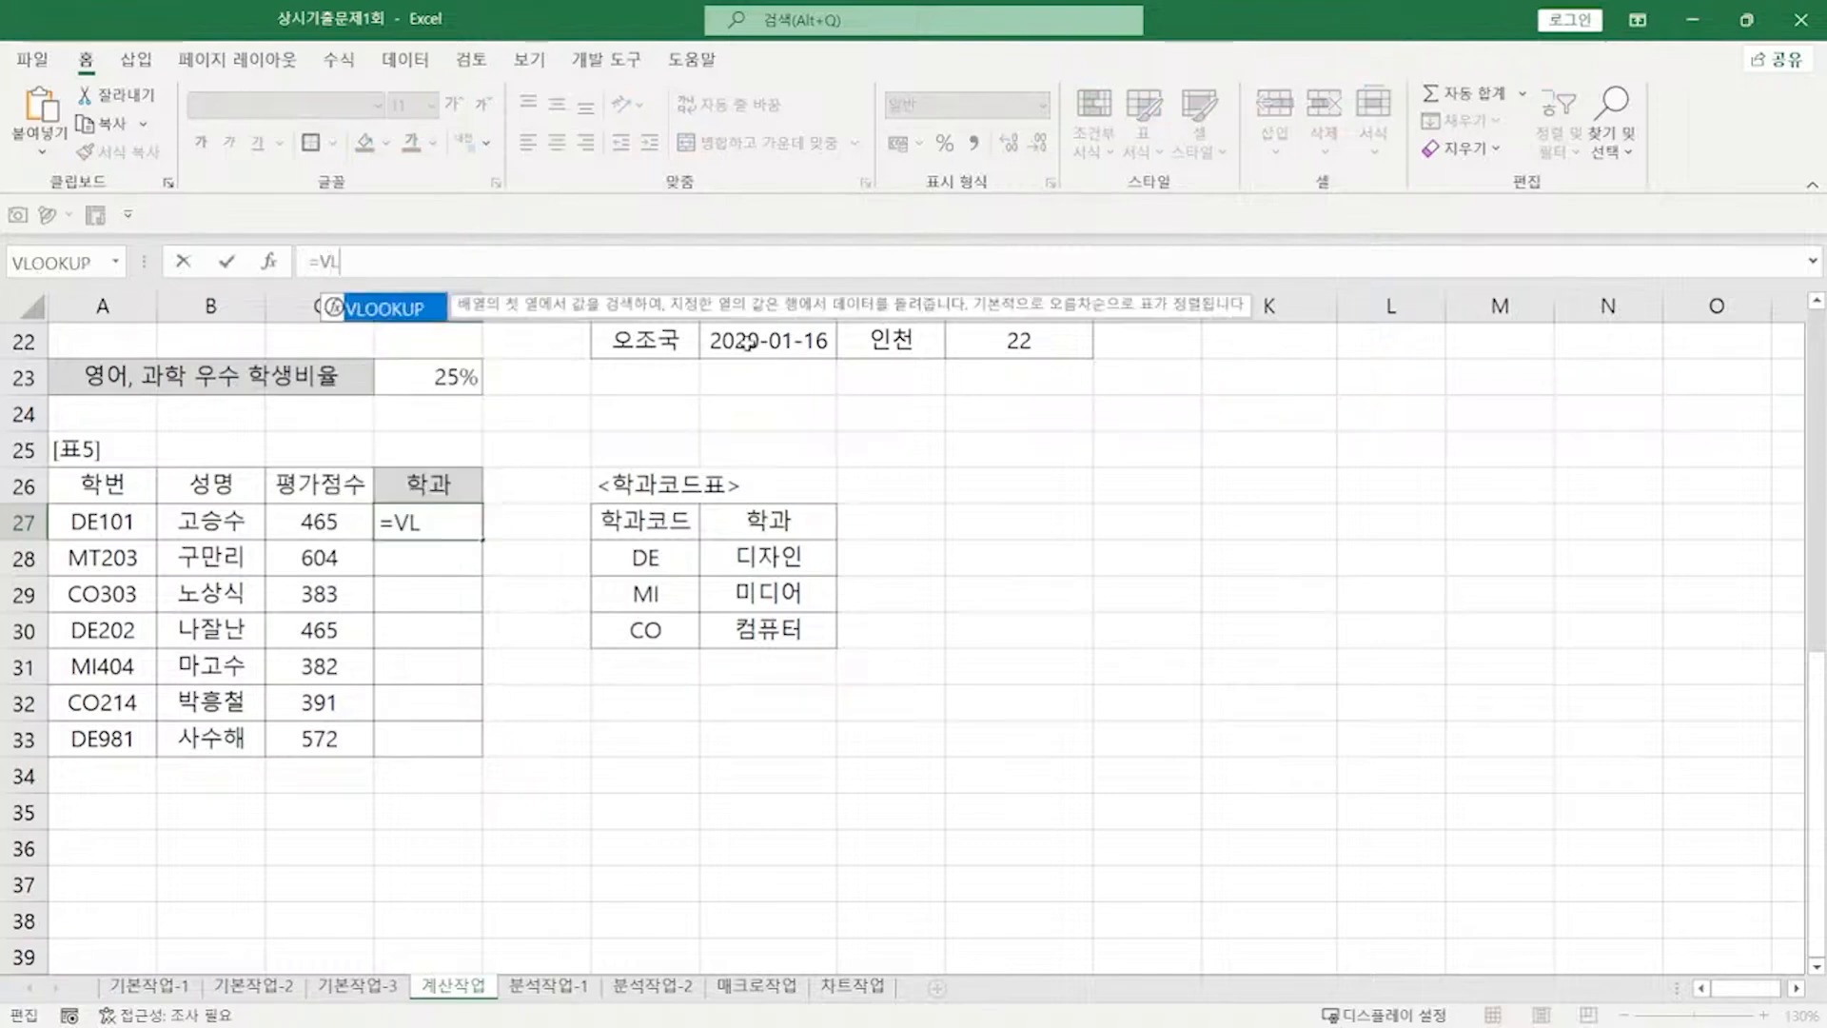
pyautogui.press('Tab')
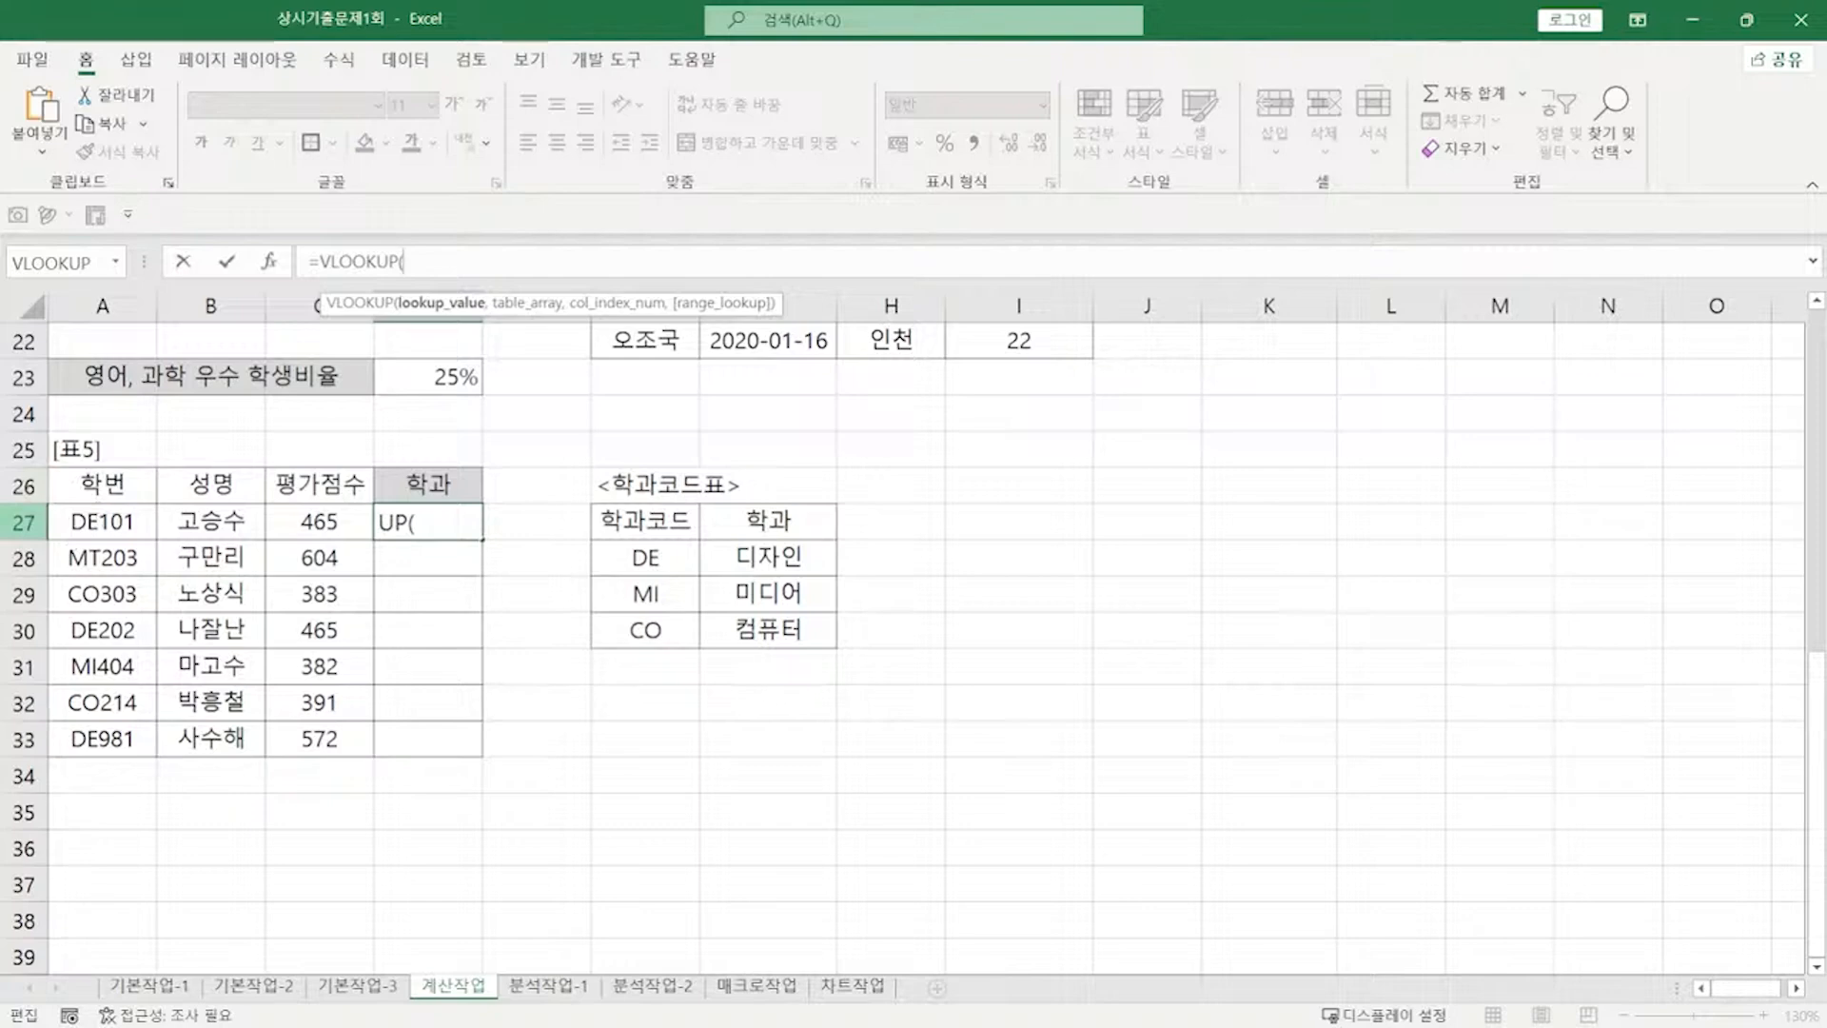
pyautogui.write('LEFT(')
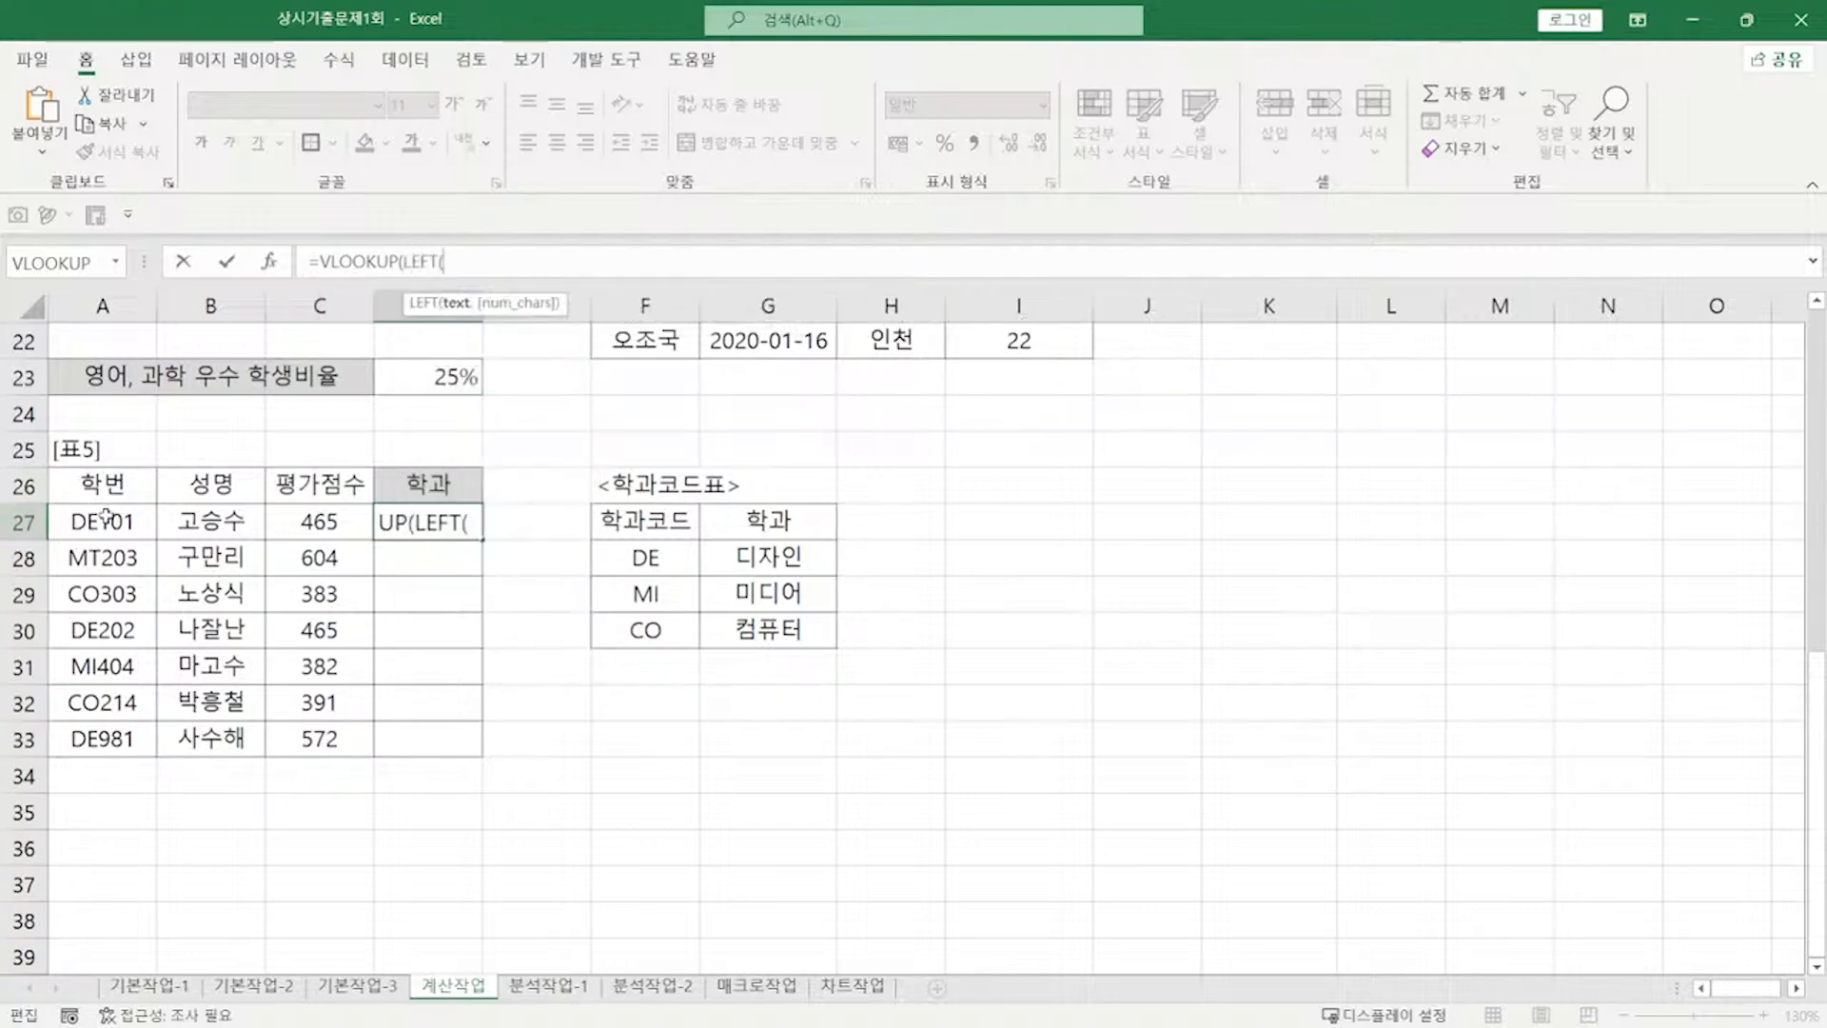
pyautogui.click(106, 517)
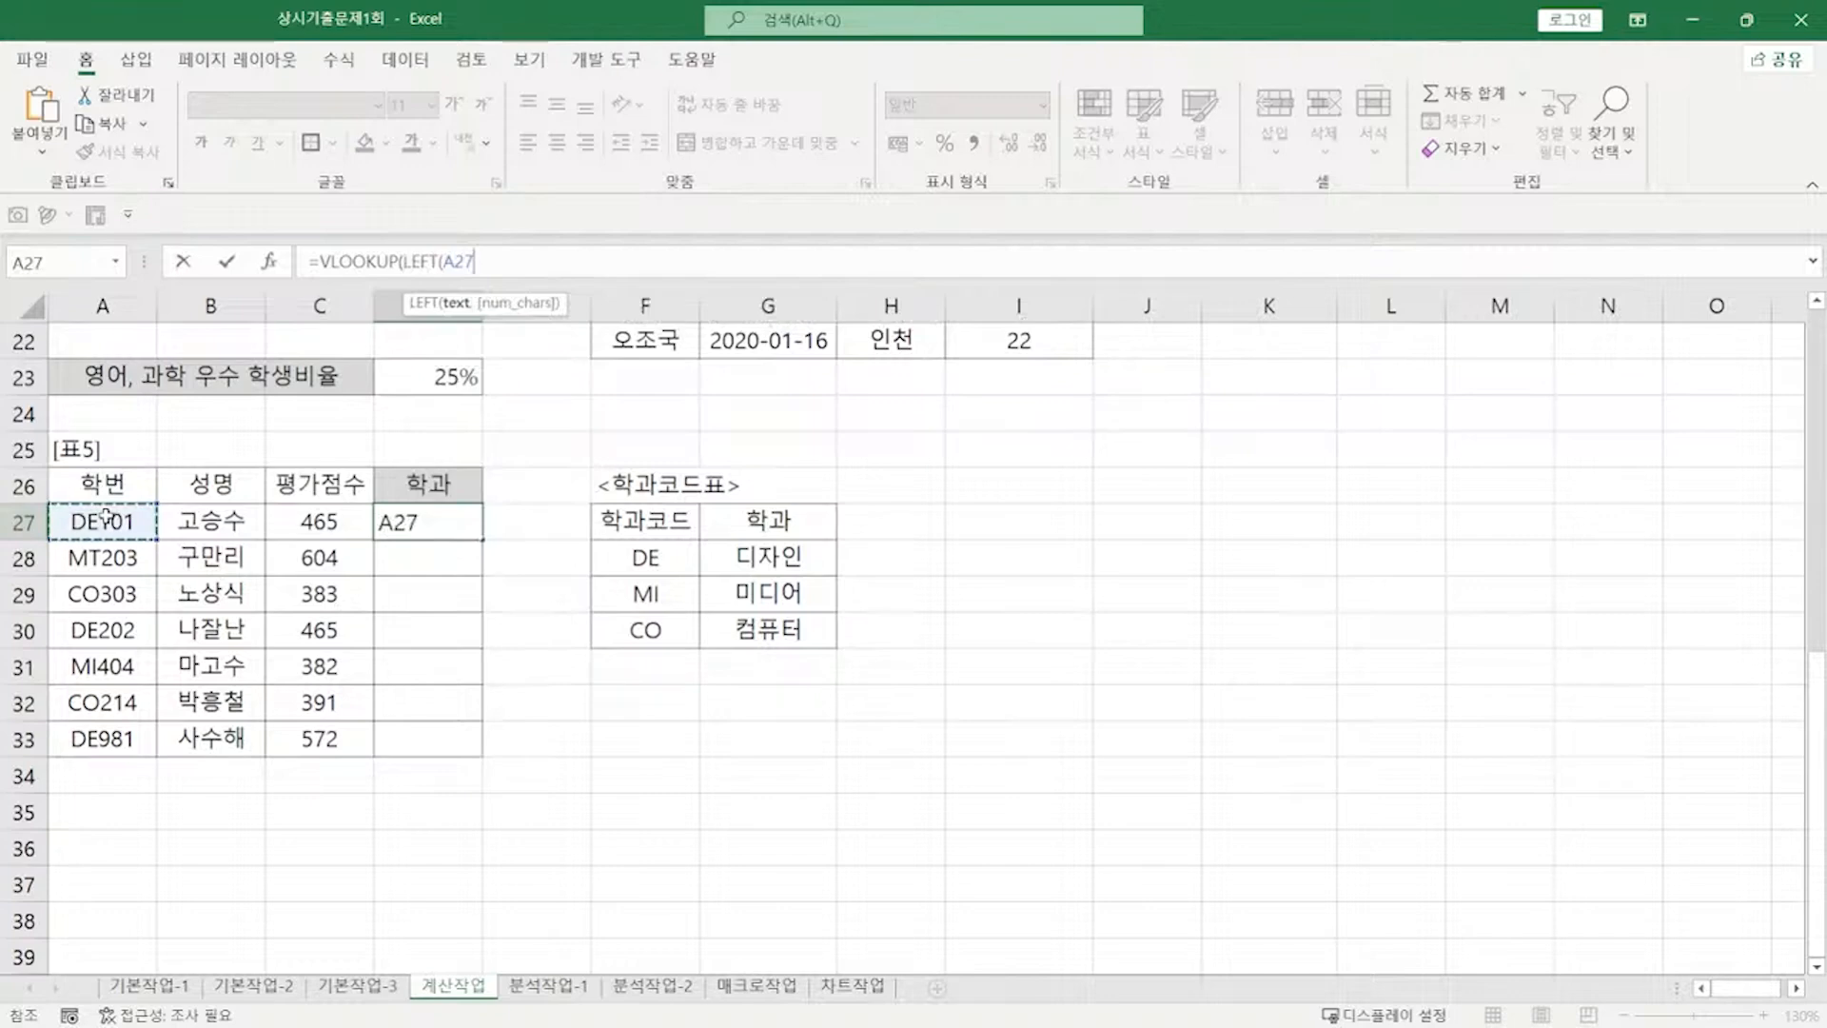
pyautogui.write(',2')
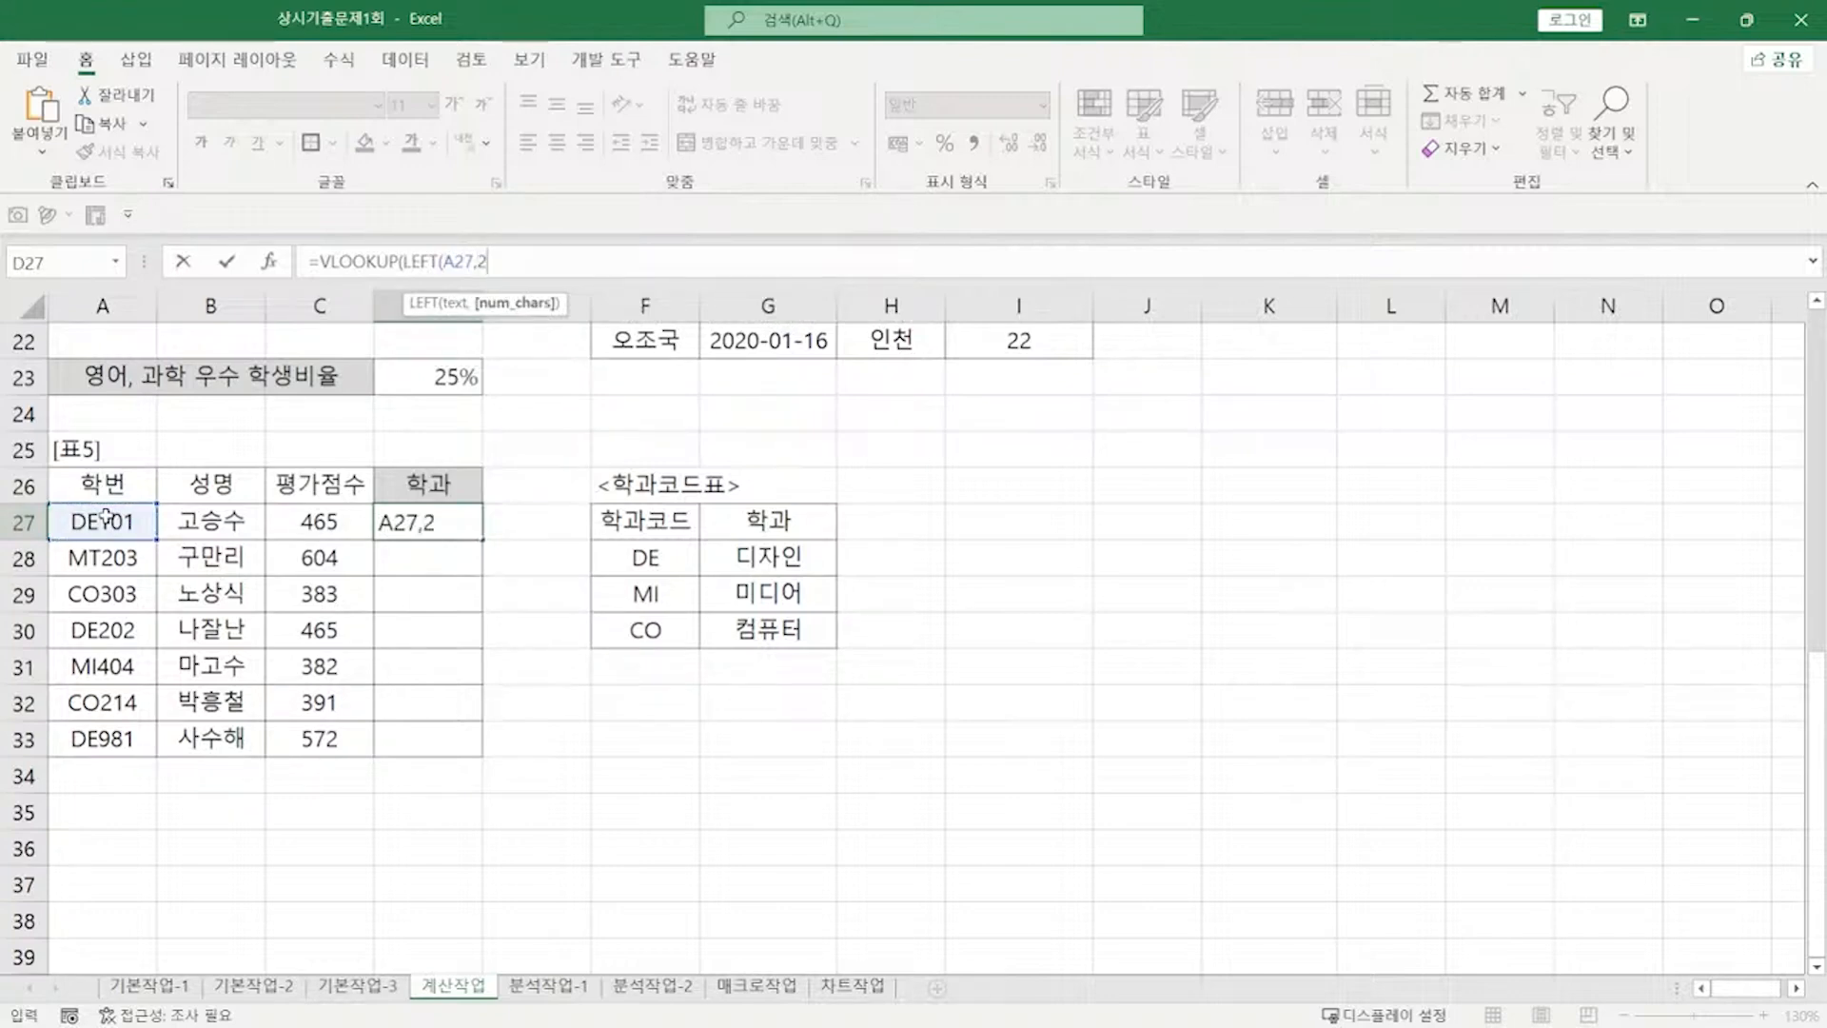
pyautogui.write(')')
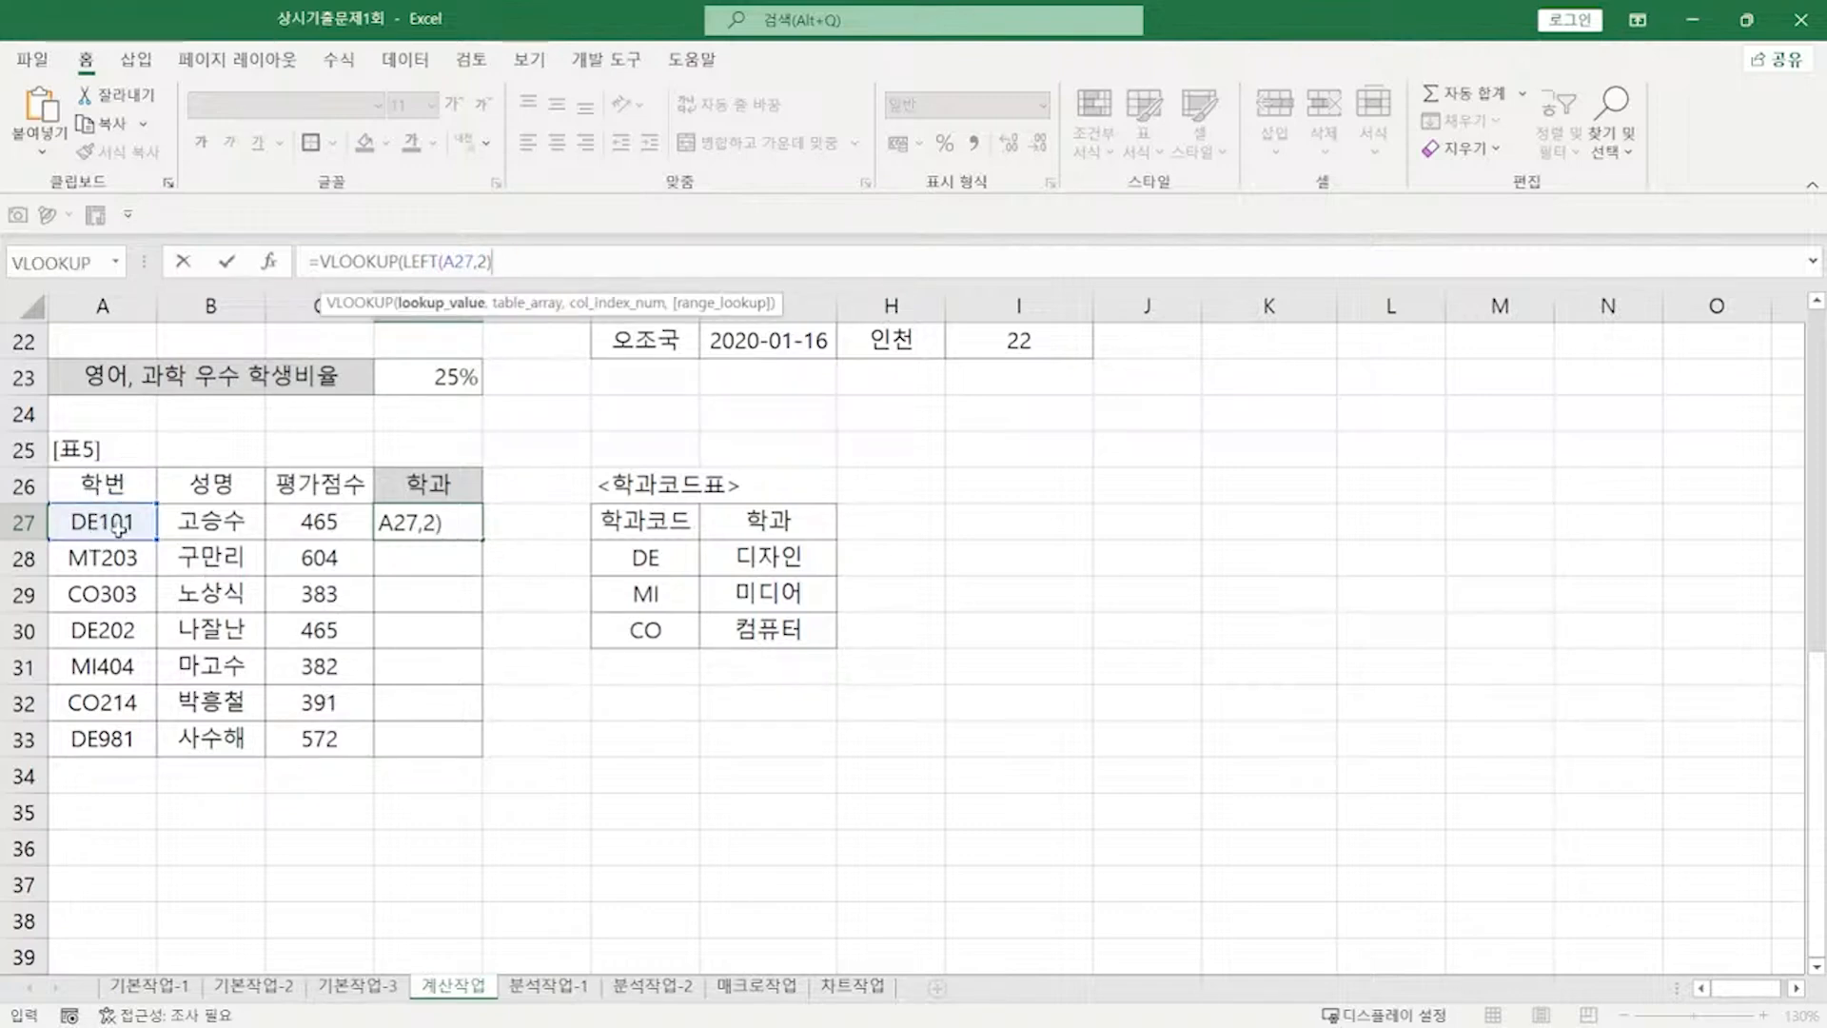
pyautogui.write(',')
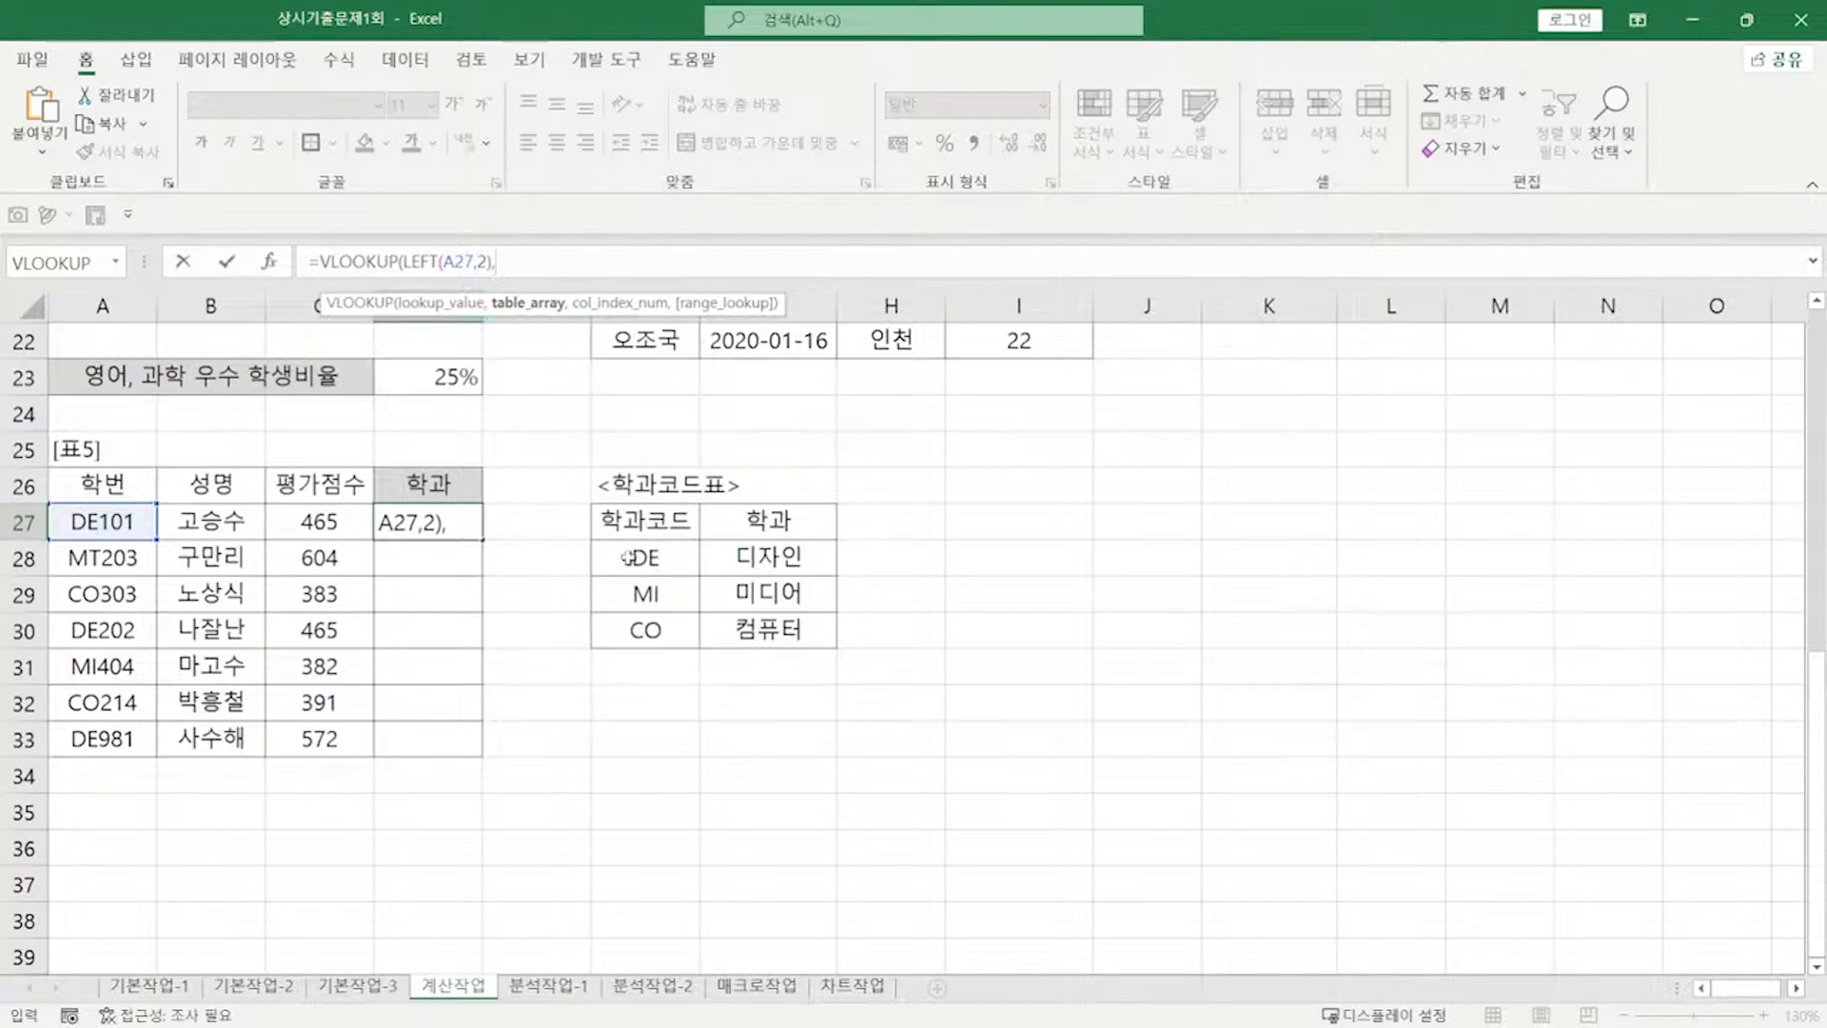
# Step: Finish D27 as =VLOOKUP(LEFT(A27,2),$F$28:$G$30,2,FALSE), showing 디자인
pyautogui.moveTo(623, 558); pyautogui.dragTo(755, 642)
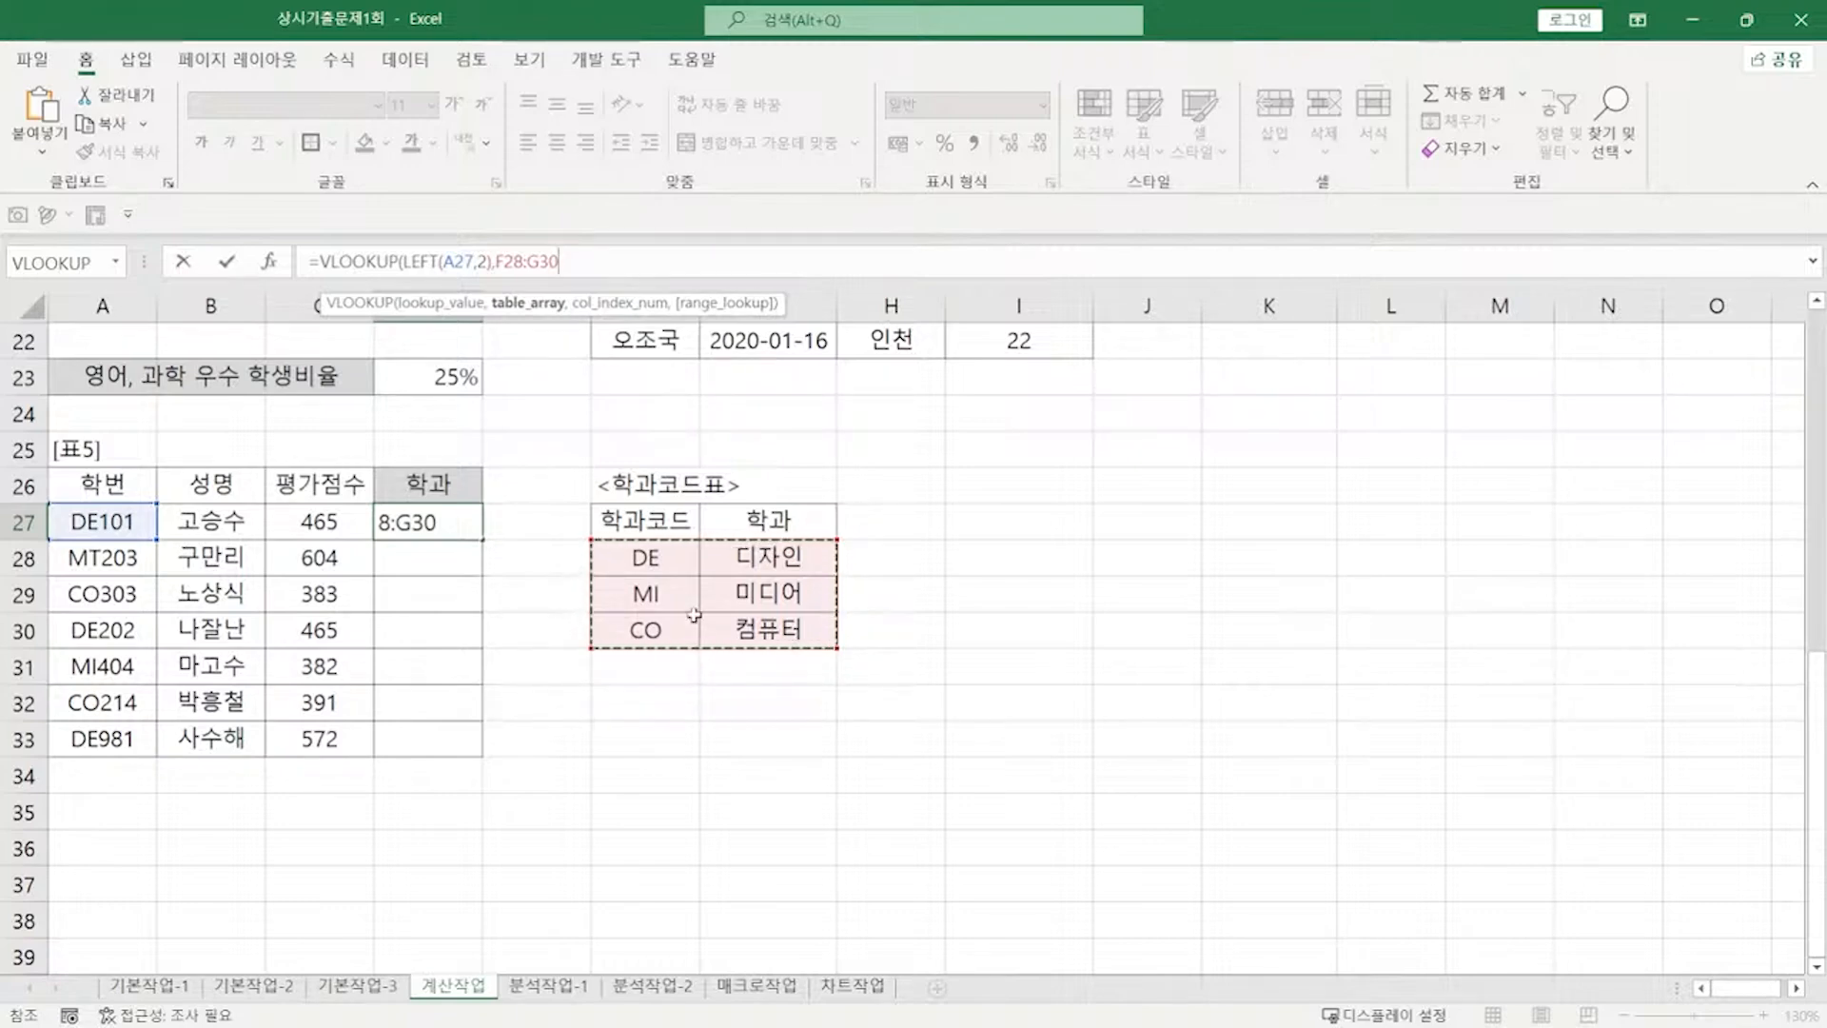
pyautogui.press('F4')
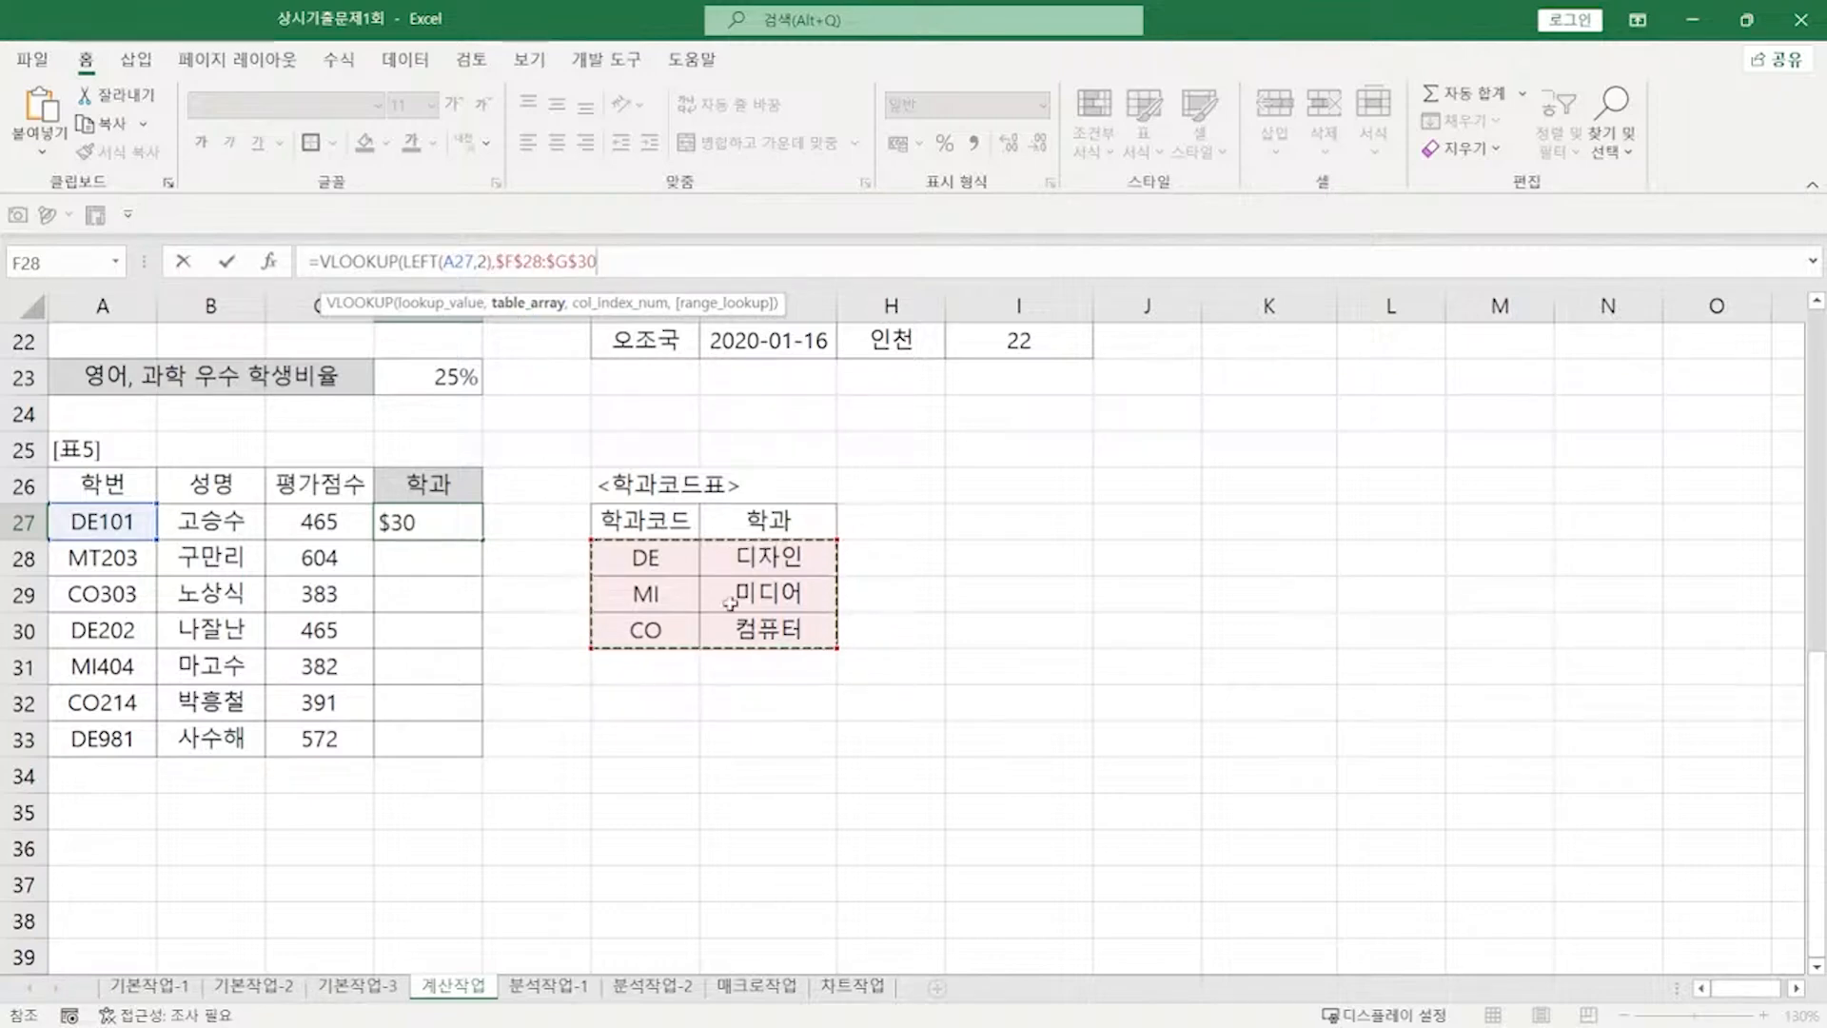
pyautogui.write(',')
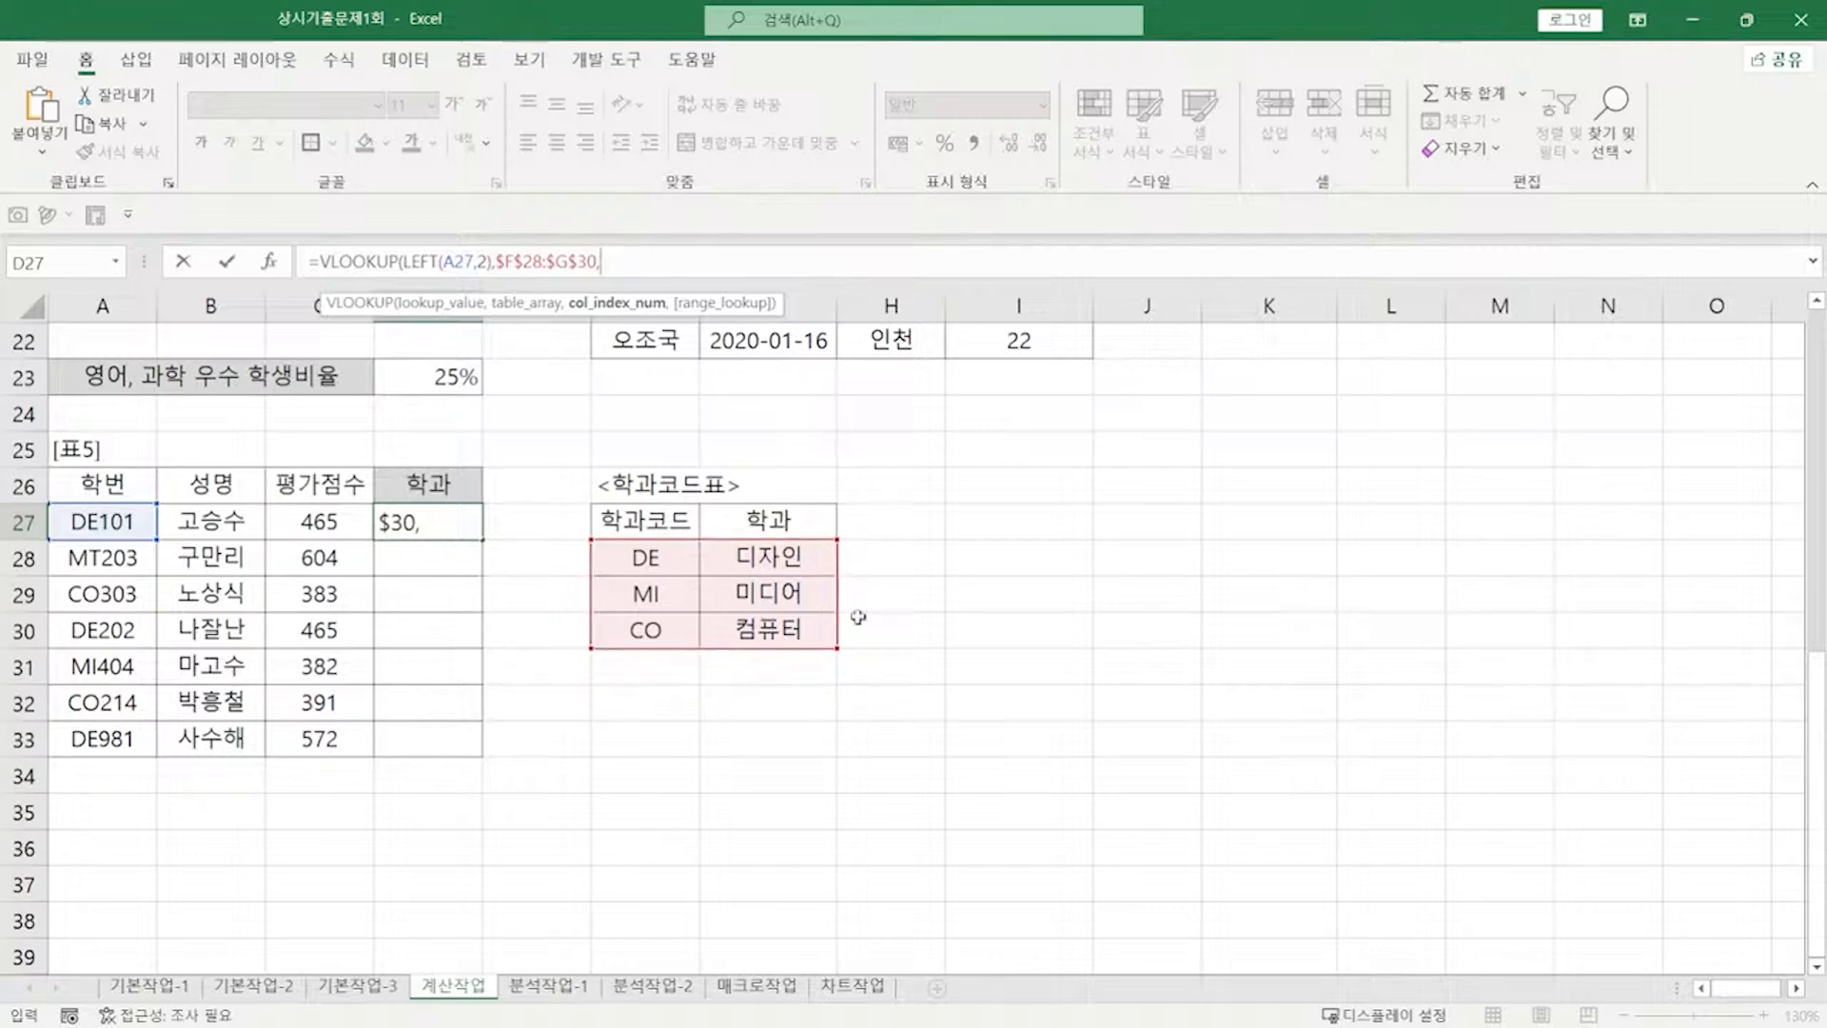
pyautogui.write('2,')
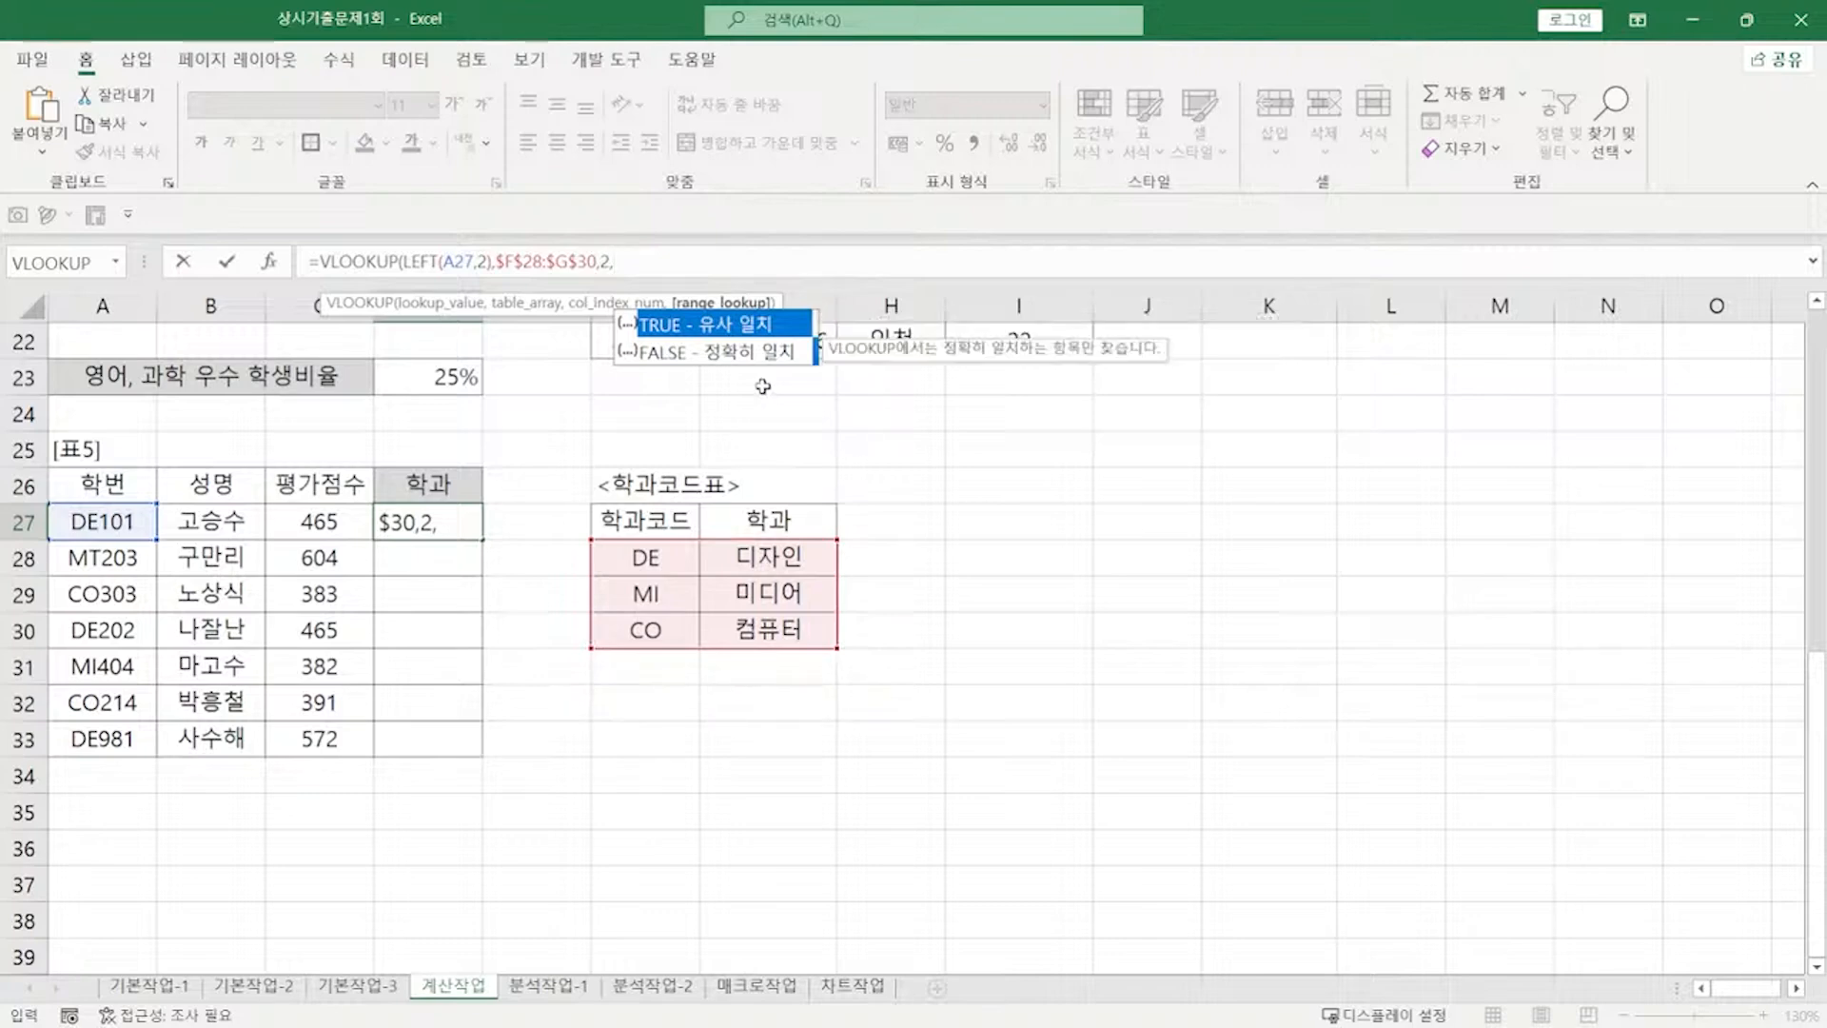
pyautogui.press('Down')
pyautogui.press('Tab')
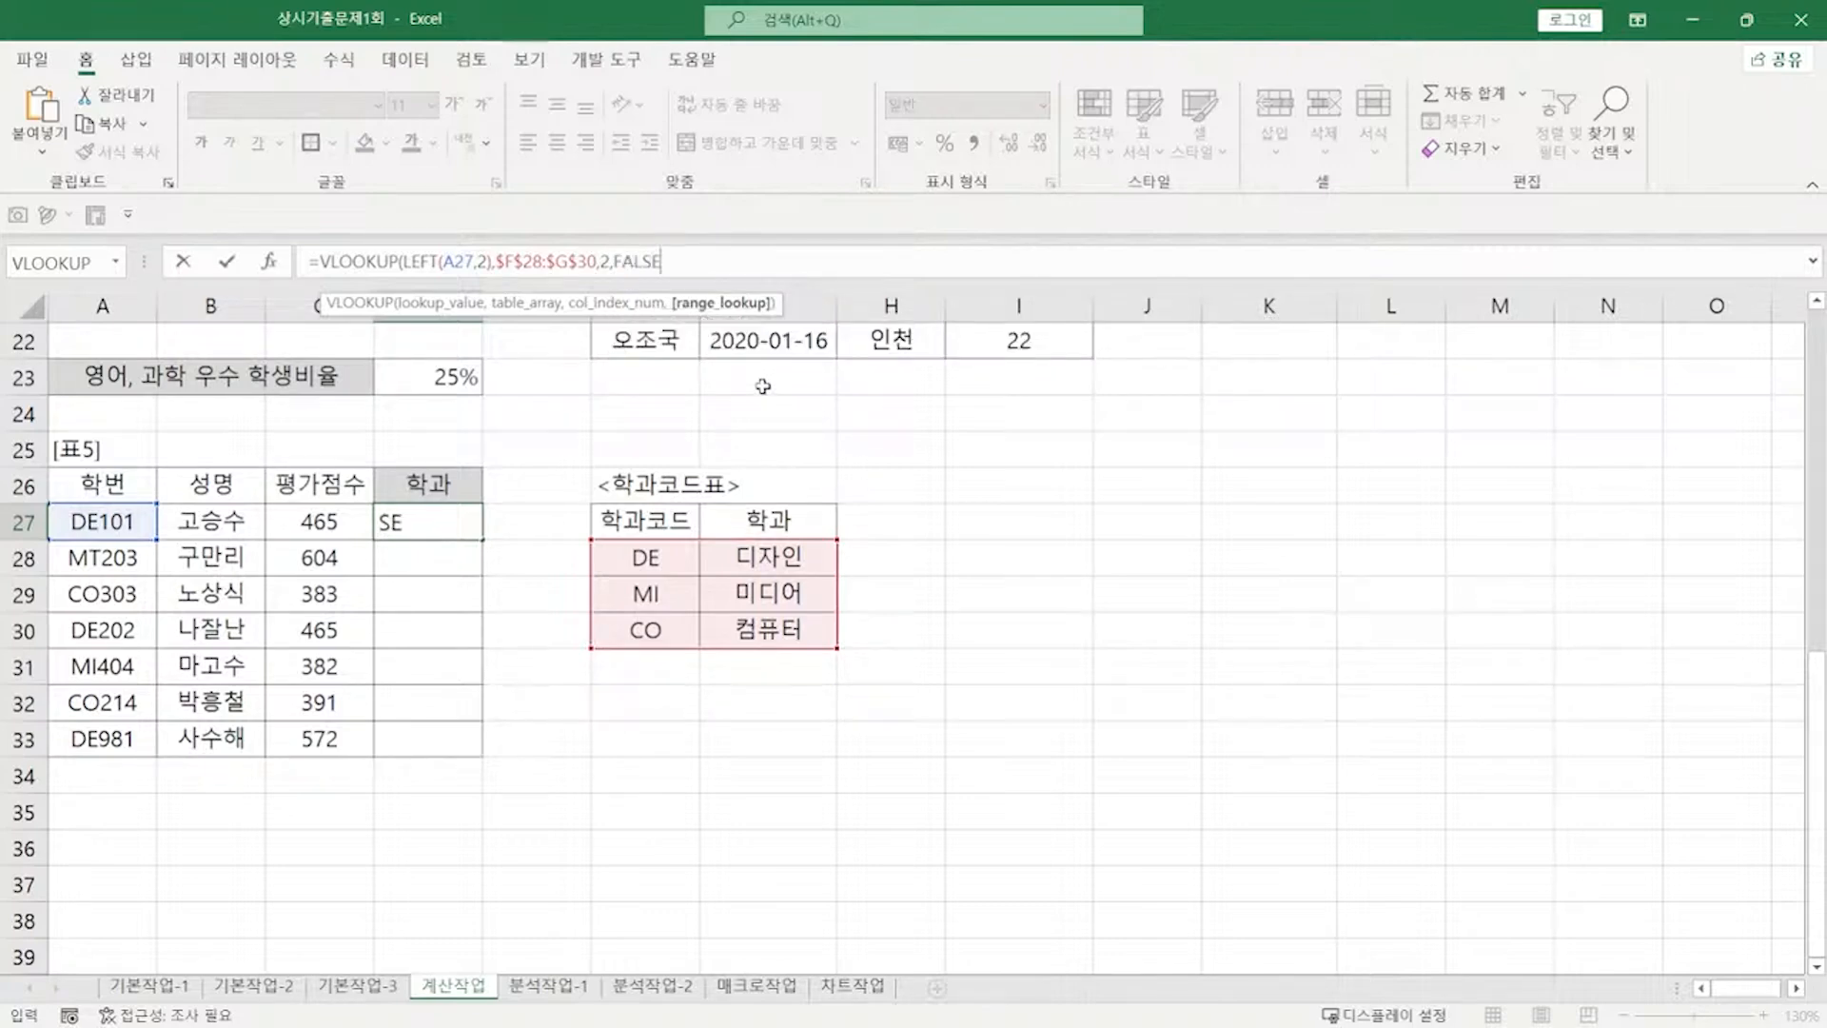
pyautogui.write(')')
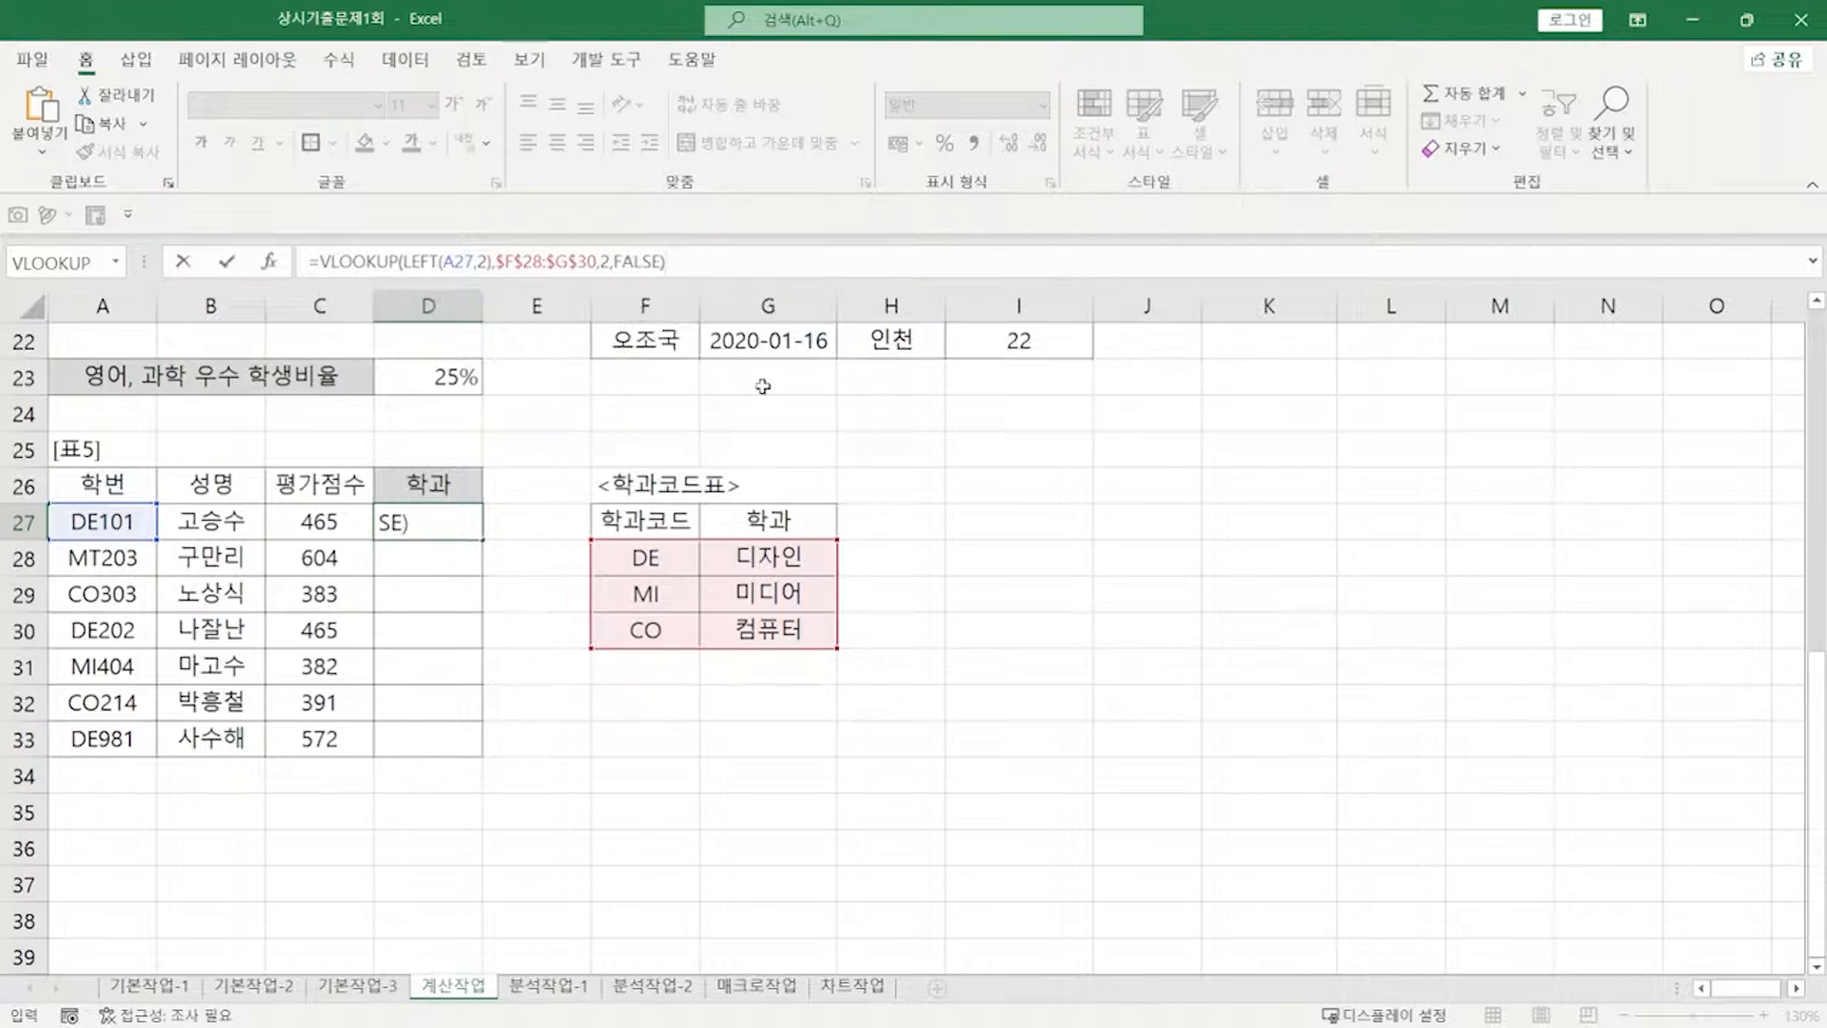
pyautogui.press('Return')
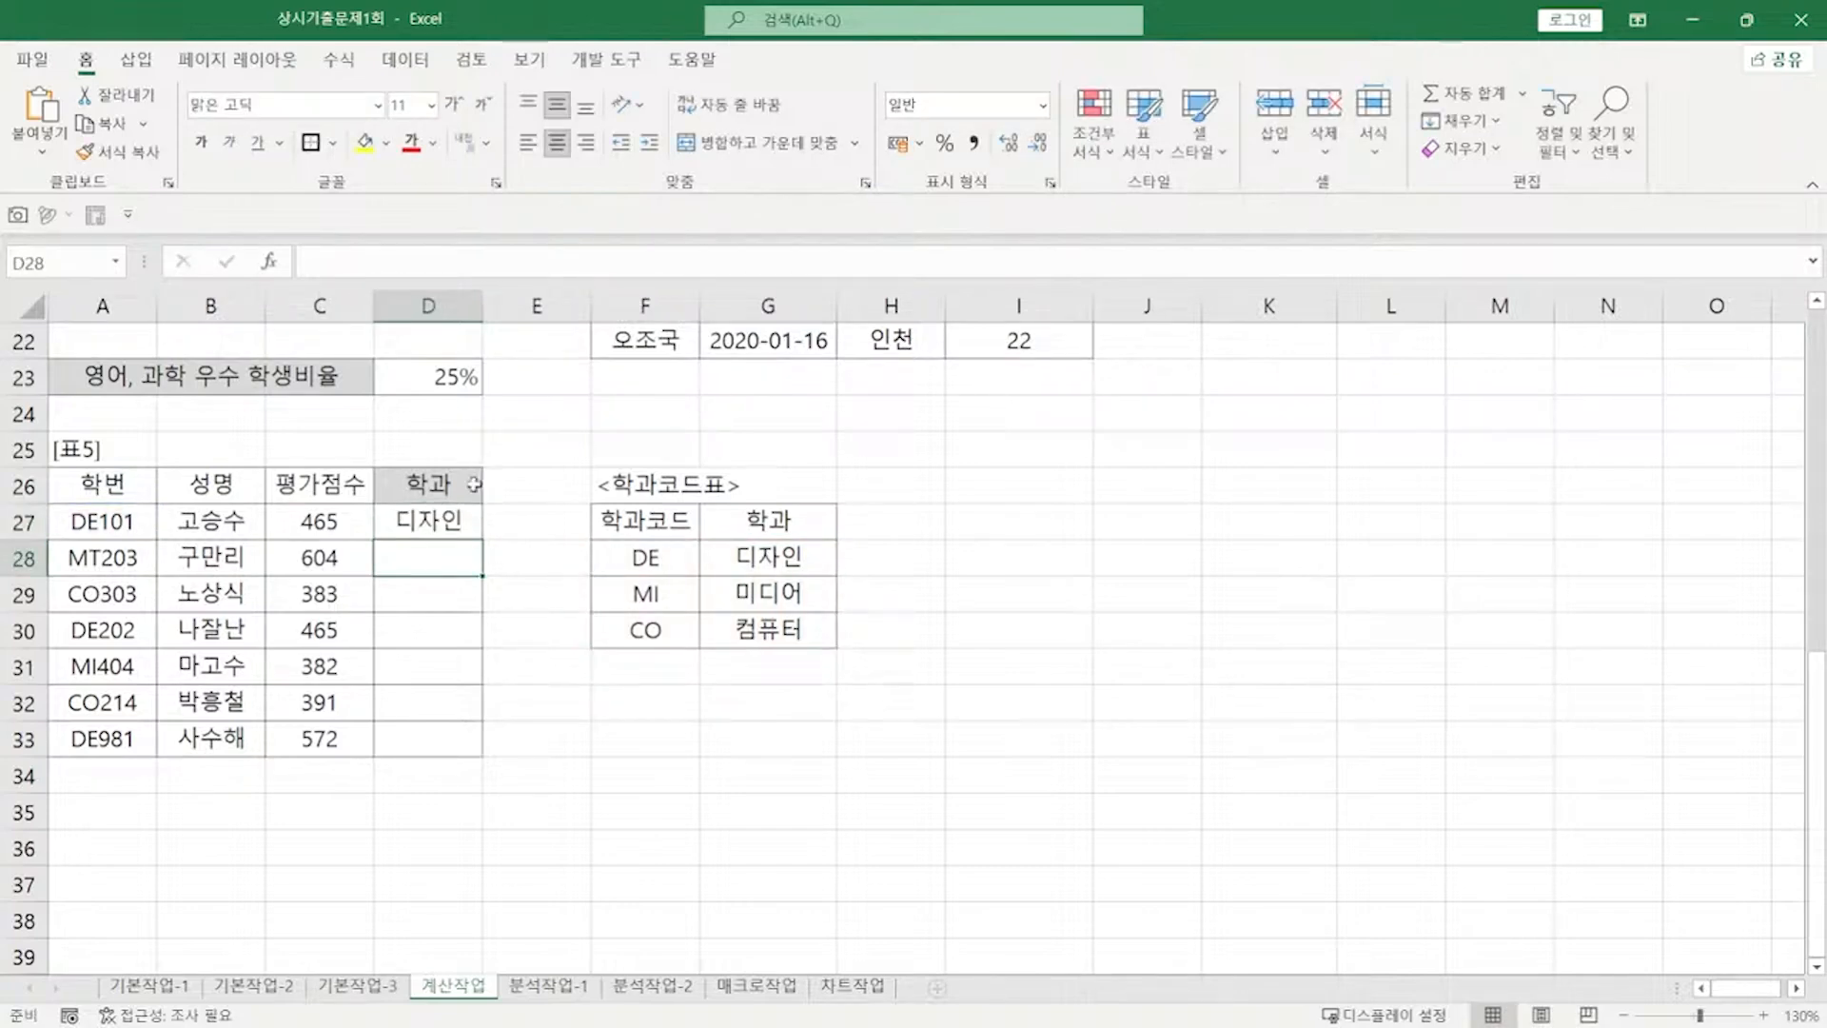
pyautogui.click(443, 520)
# Step: Copy the D27 lookup formula down through D33 and check the task notes
pyautogui.moveTo(481, 539); pyautogui.dragTo(476, 755)
pyautogui.hotkey('alt', 'Tab')
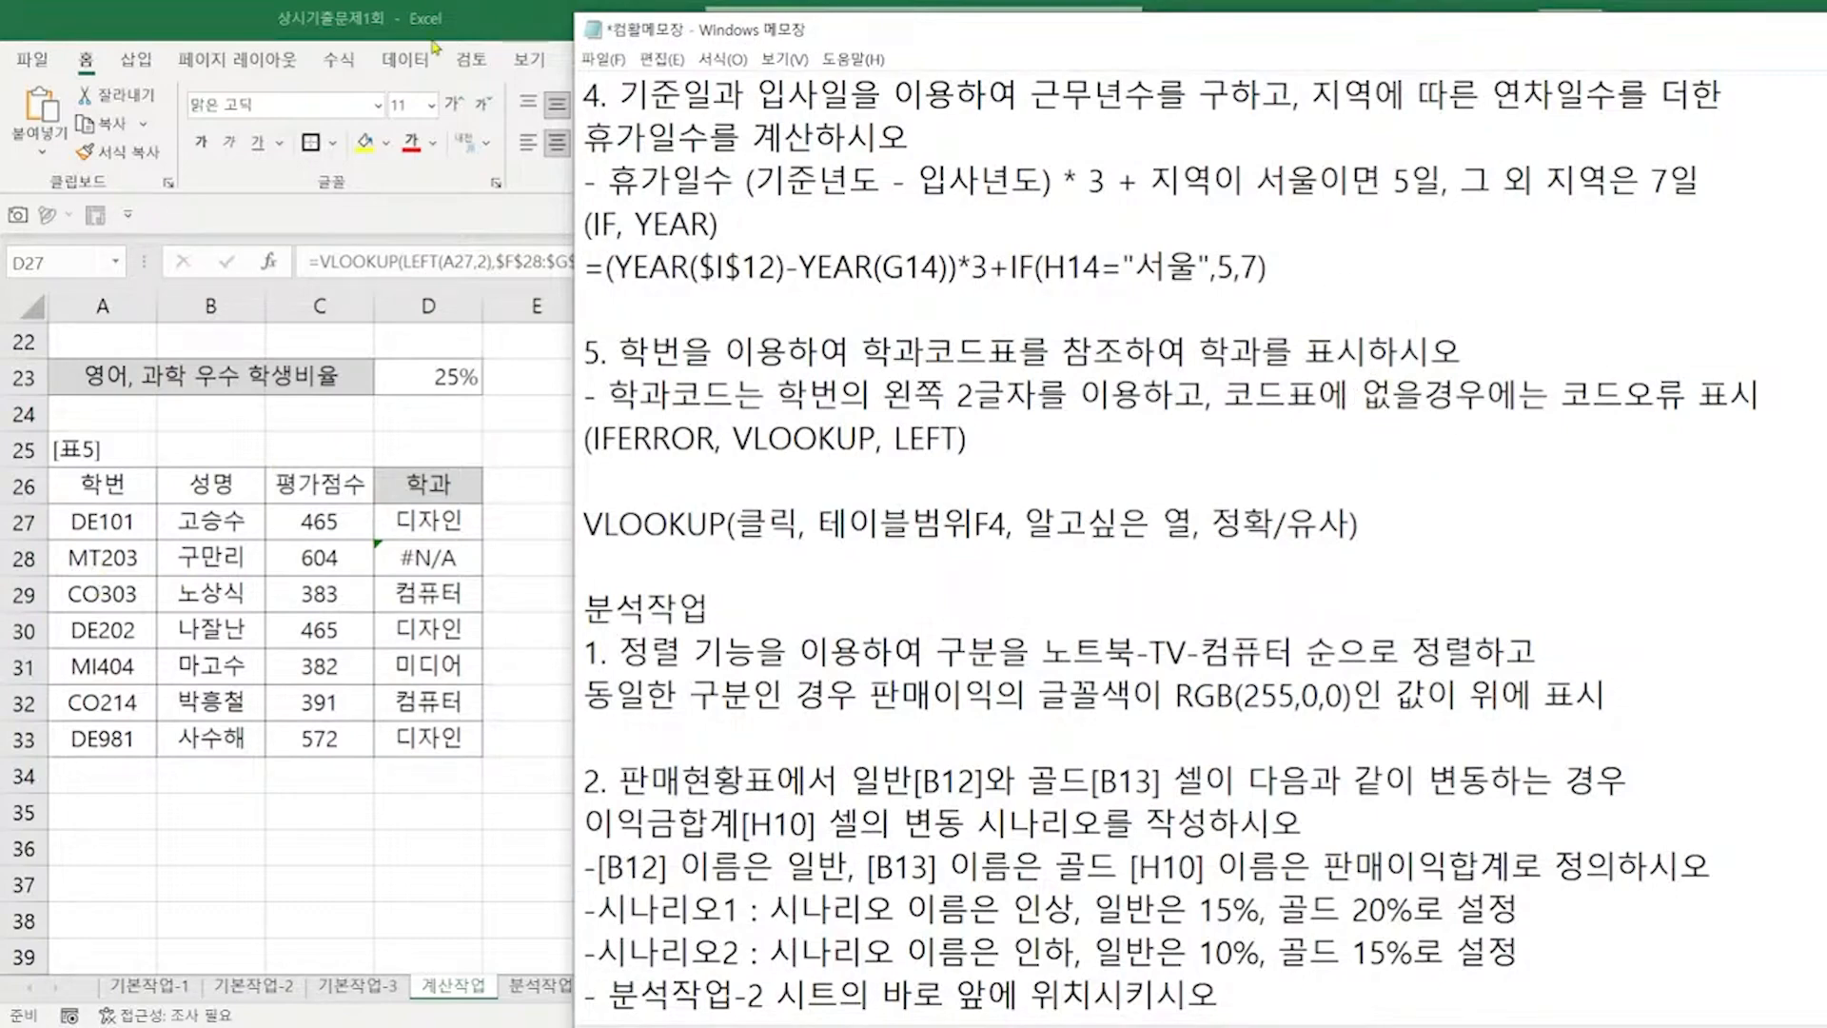
pyautogui.hotkey('alt', 'Tab')
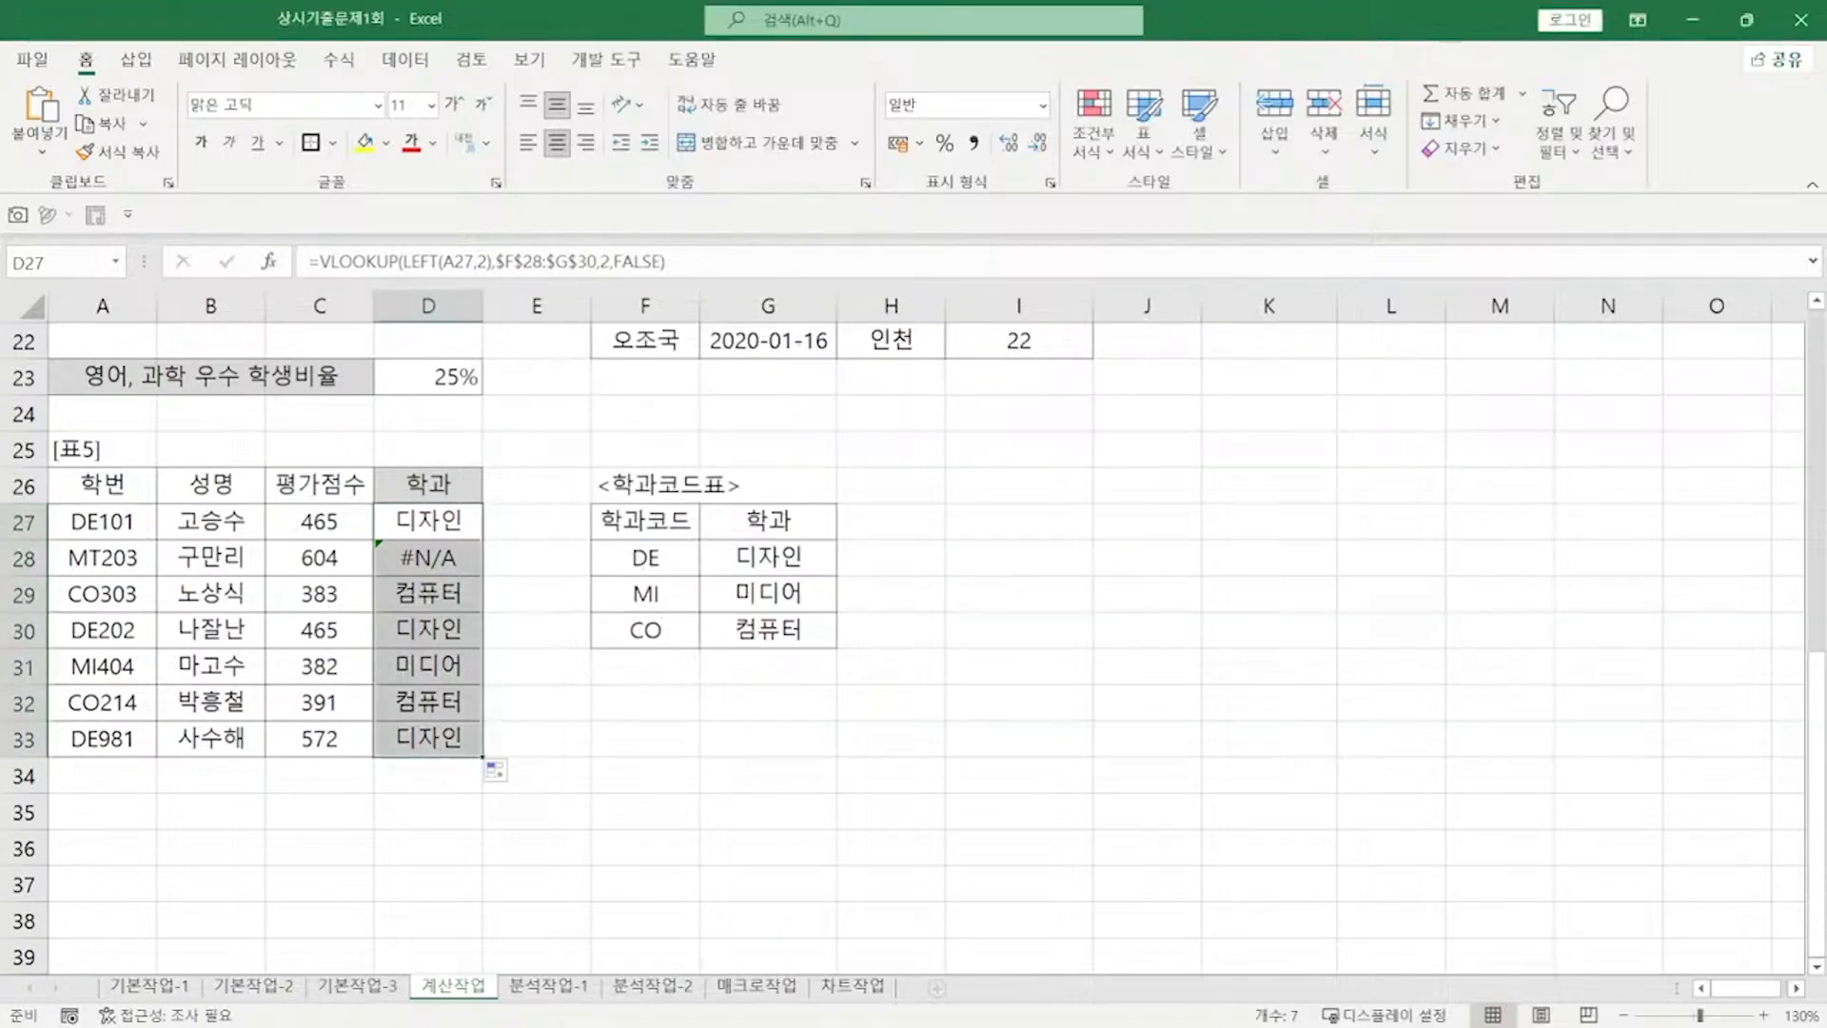
pyautogui.hotkey('alt', 'Tab')
pyautogui.click(1585, 431)
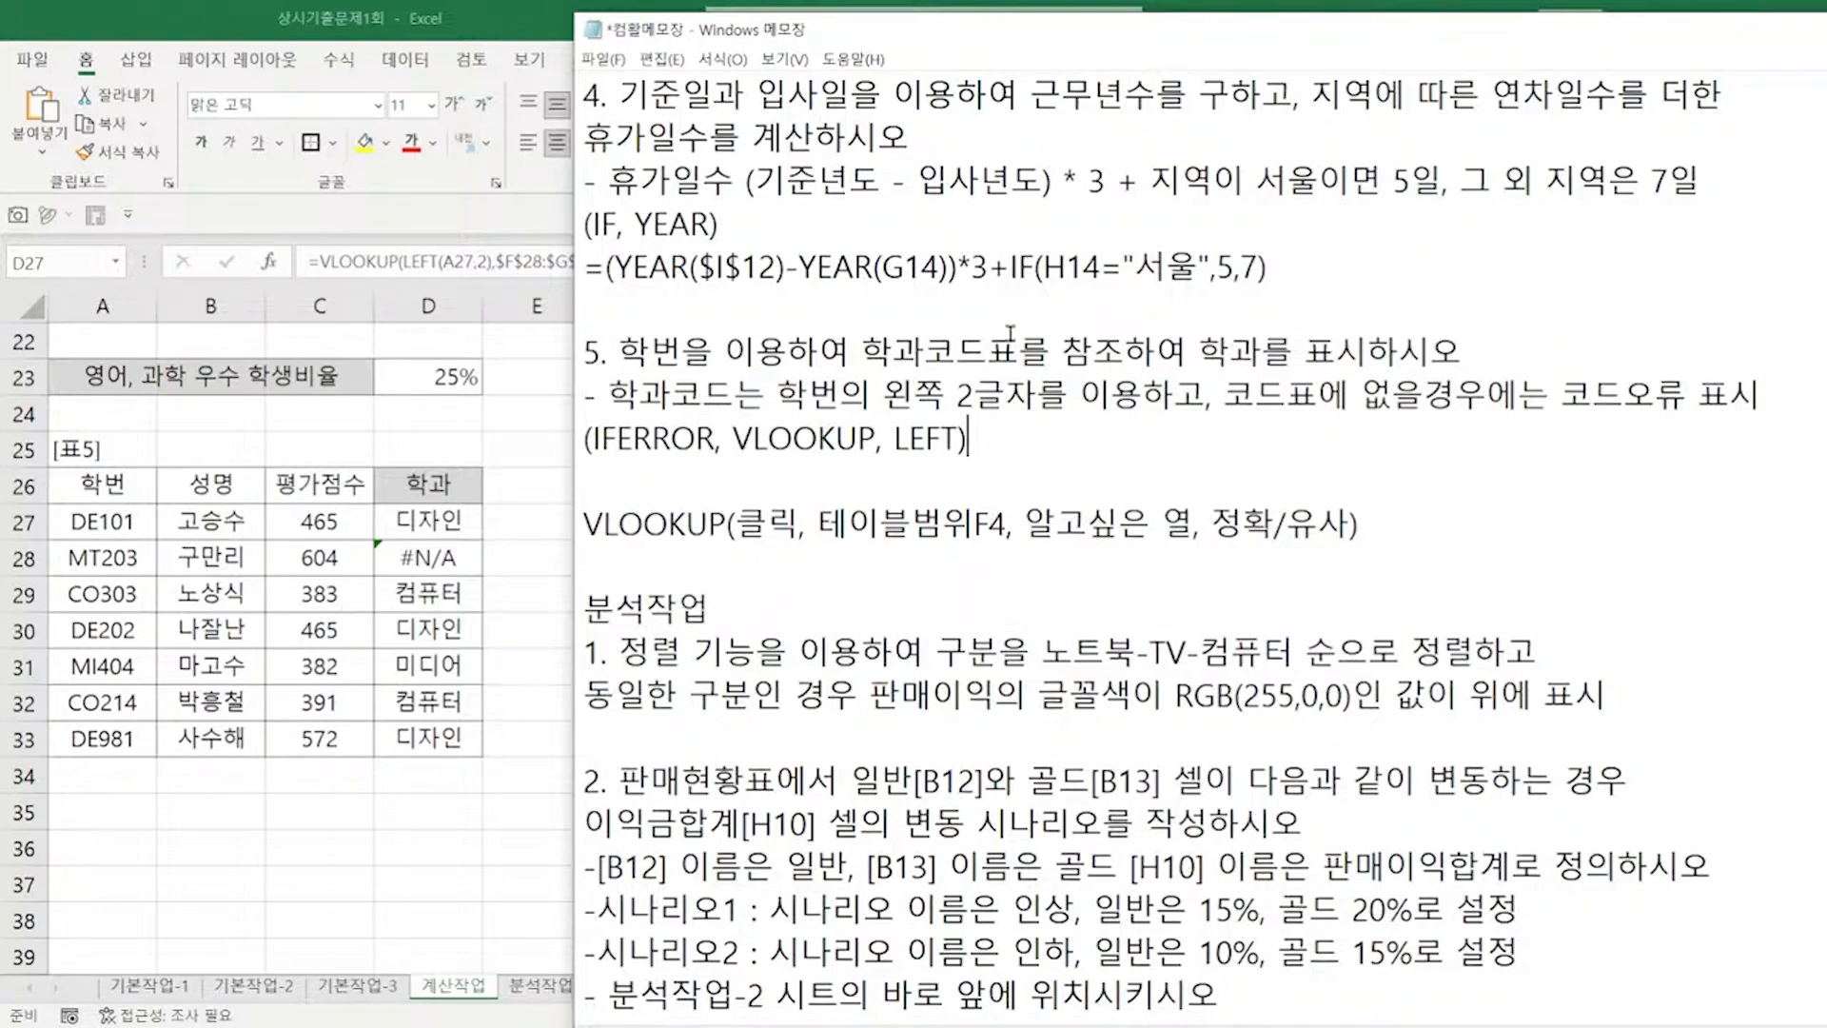
# Step: Wrap D27's VLOOKUP in IFERROR so unmatched codes show 코드오류
pyautogui.click(507, 38)
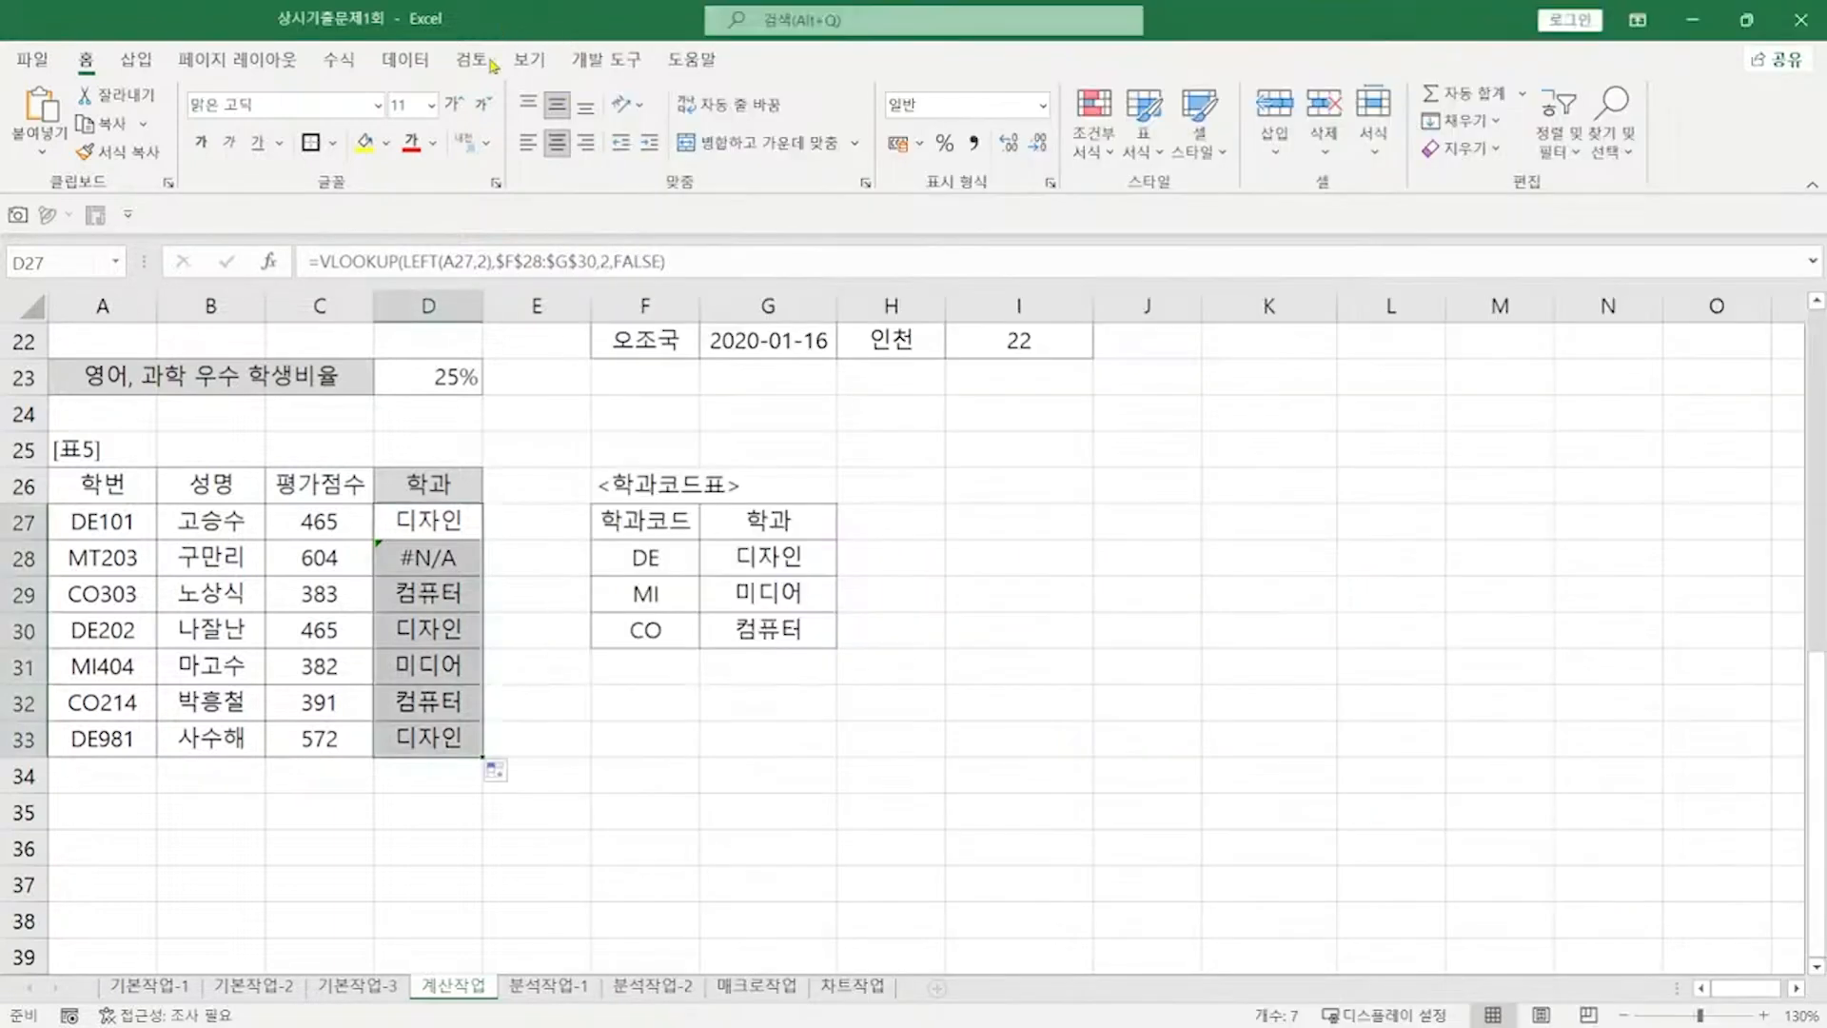
pyautogui.click(320, 251)
pyautogui.write('IF')
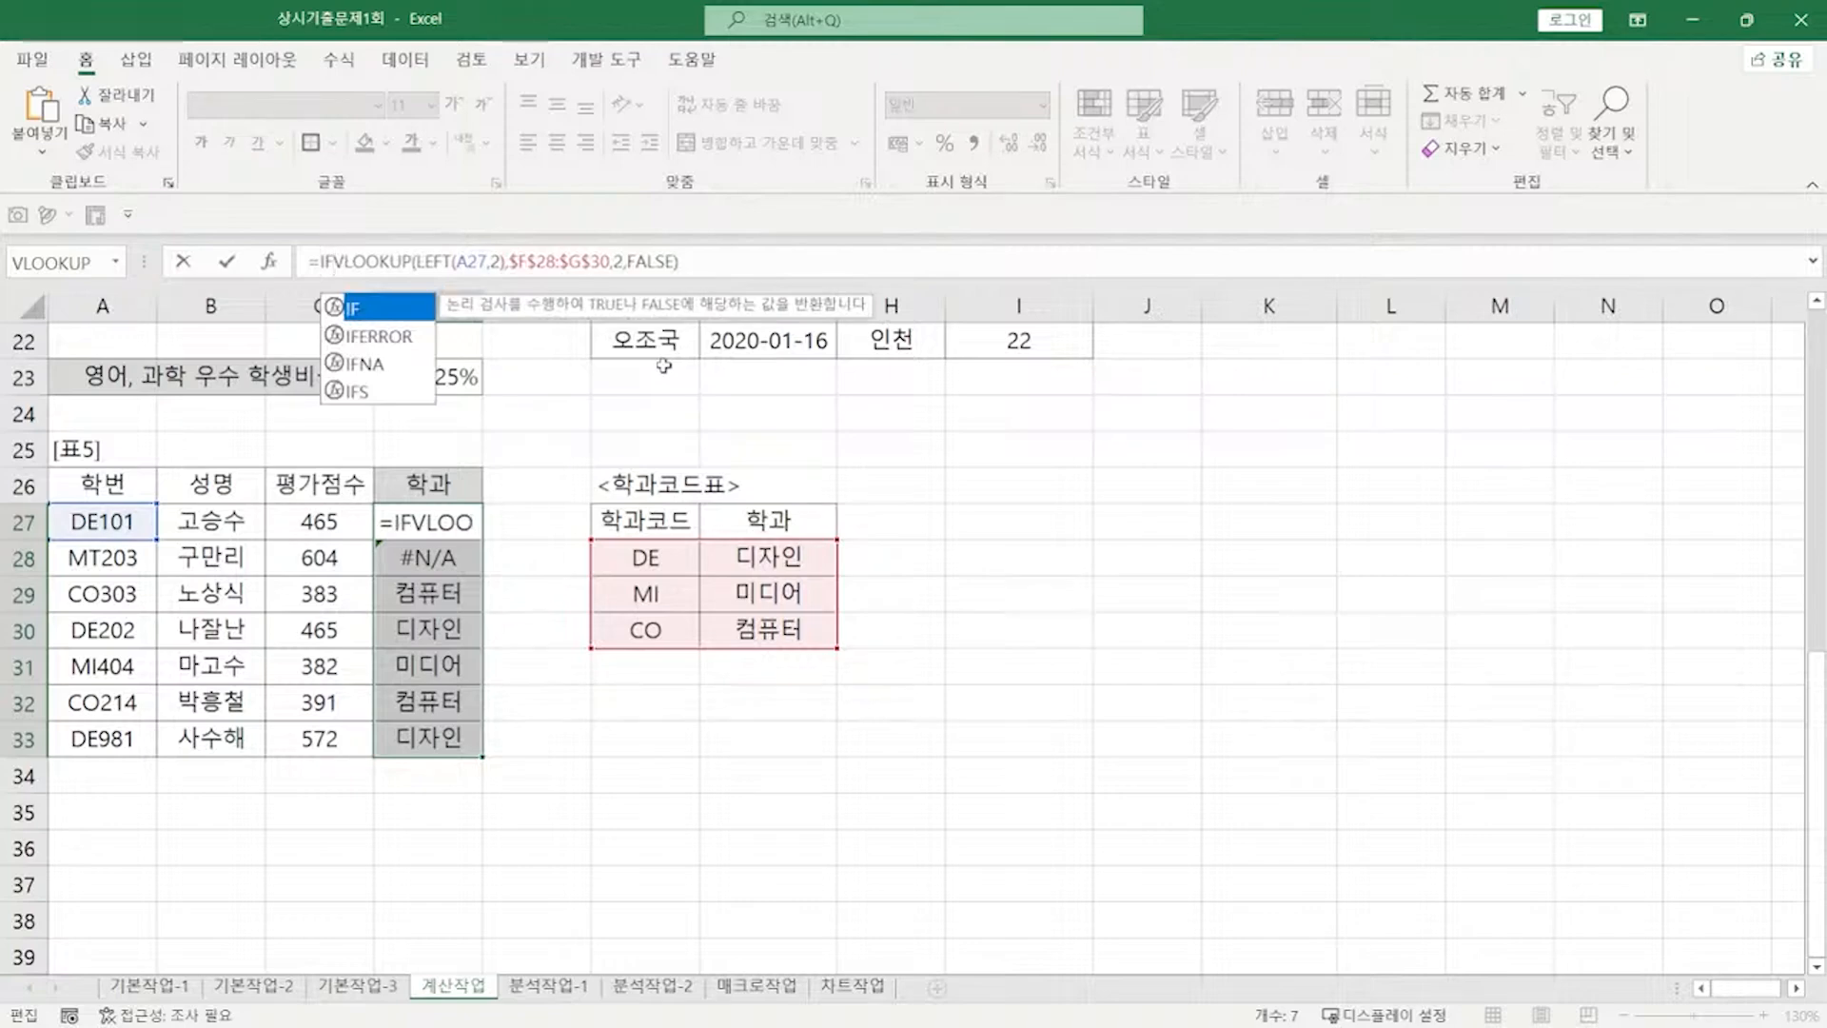
pyautogui.press('Down')
pyautogui.press('Tab')
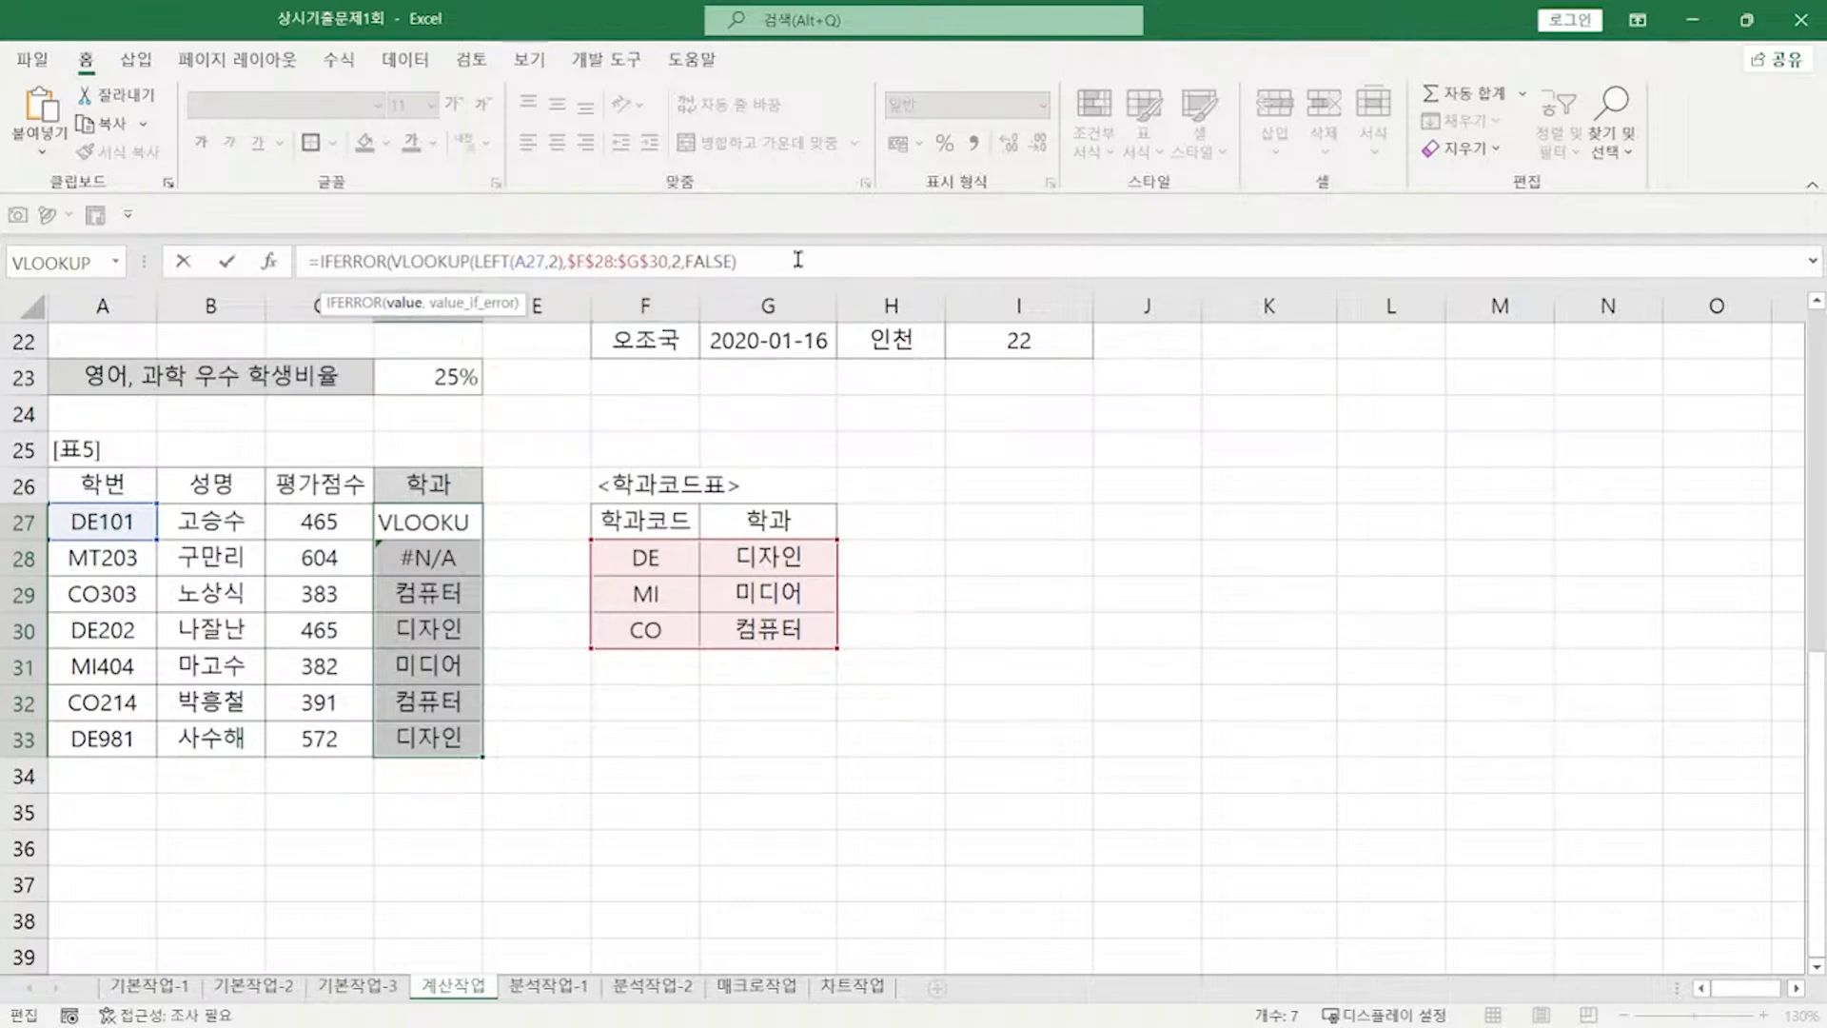
pyautogui.click(797, 259)
pyautogui.write(',')
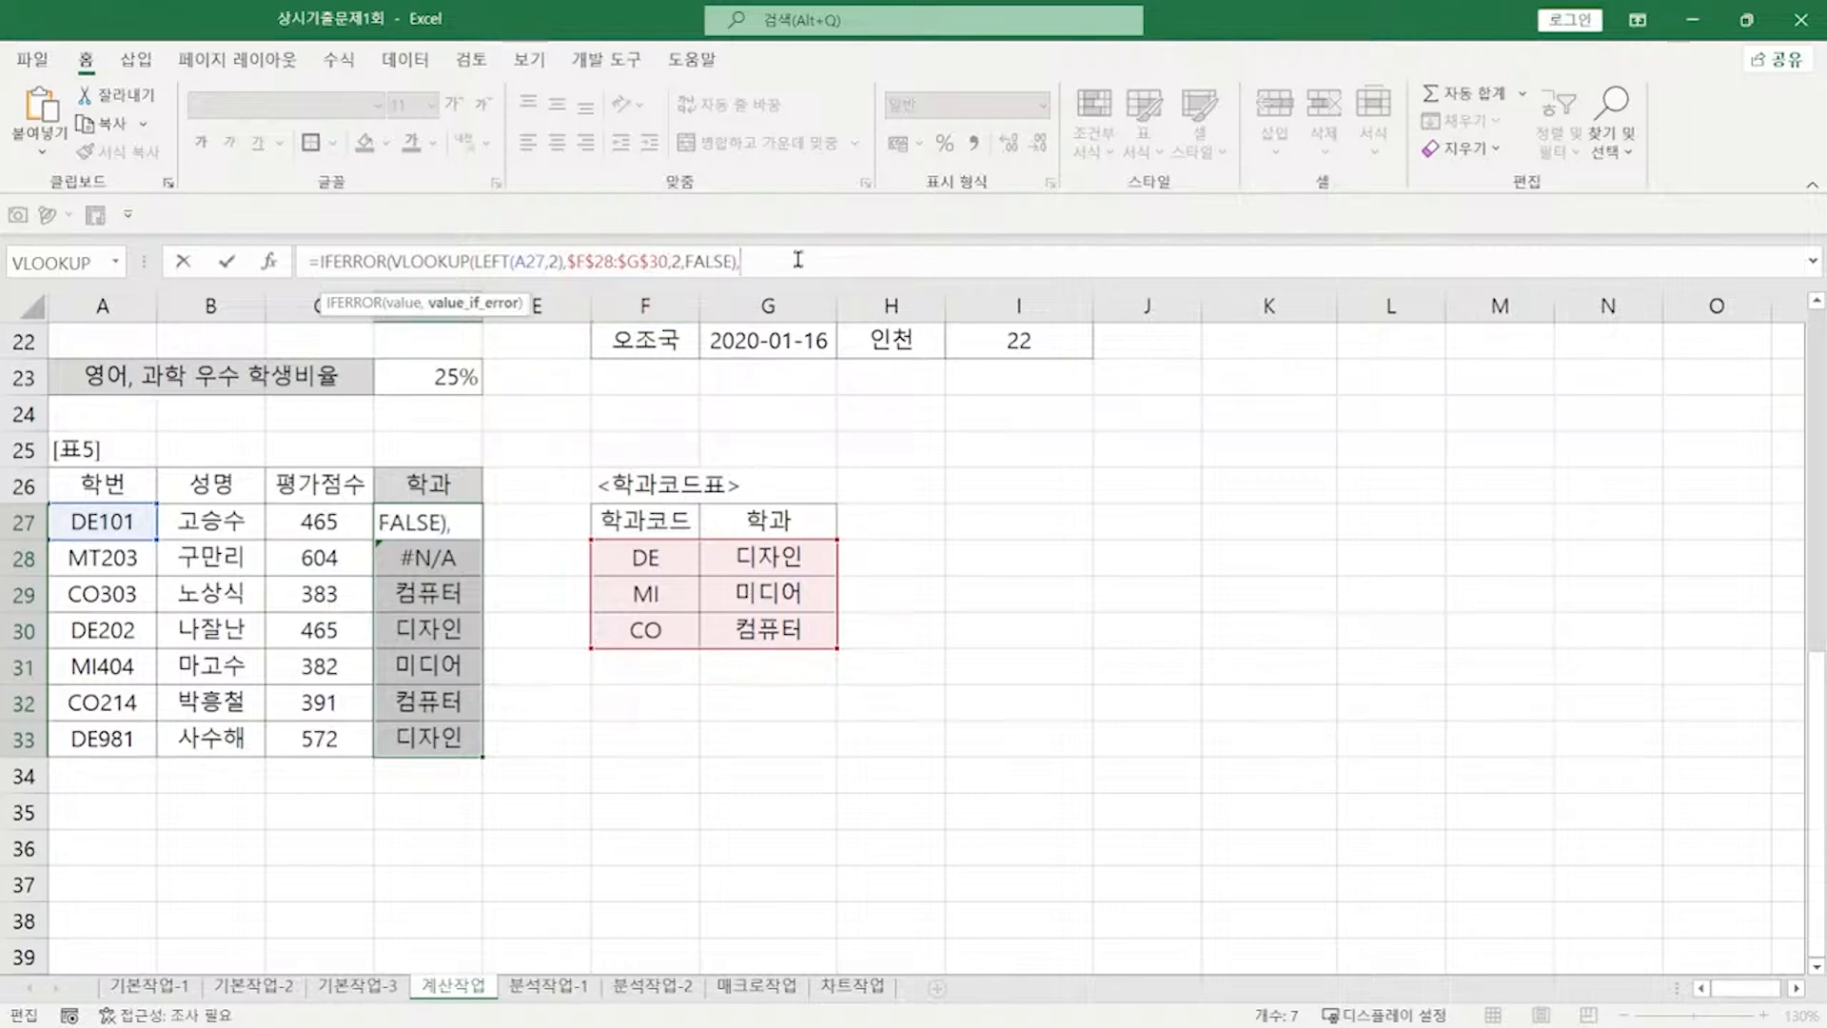
pyautogui.write('"코드오류')
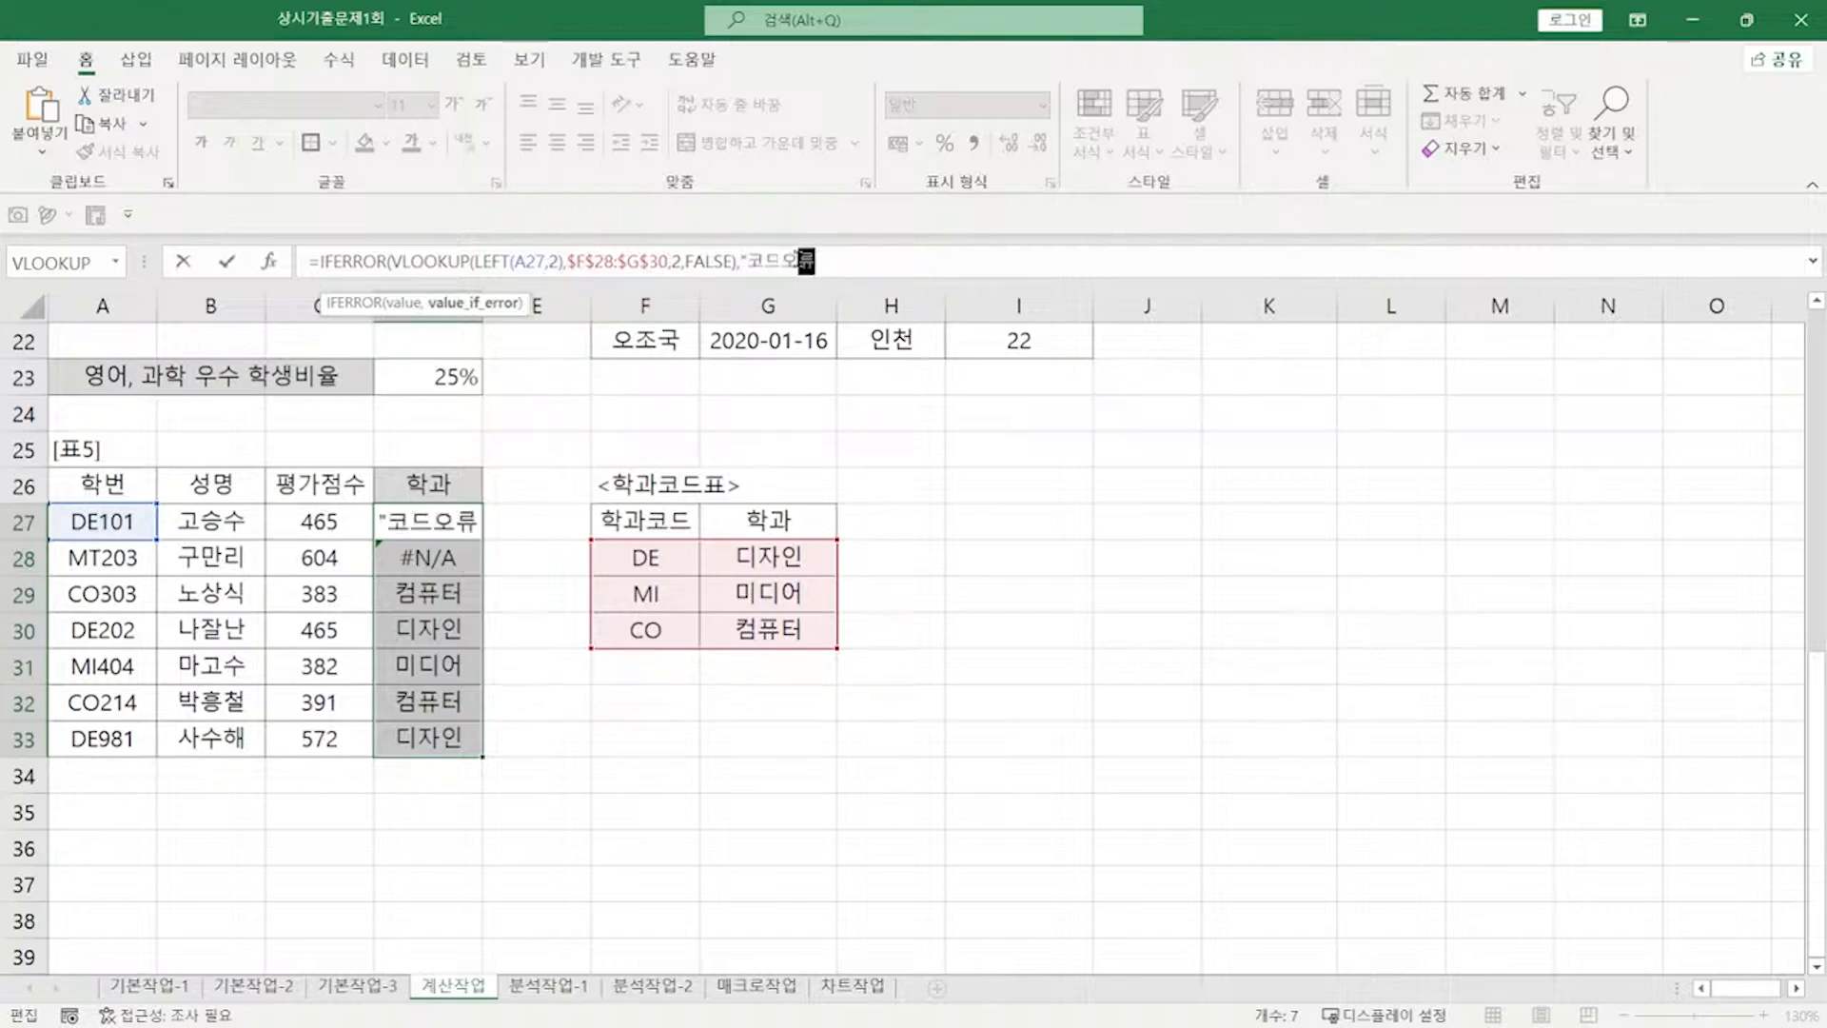
pyautogui.write('")')
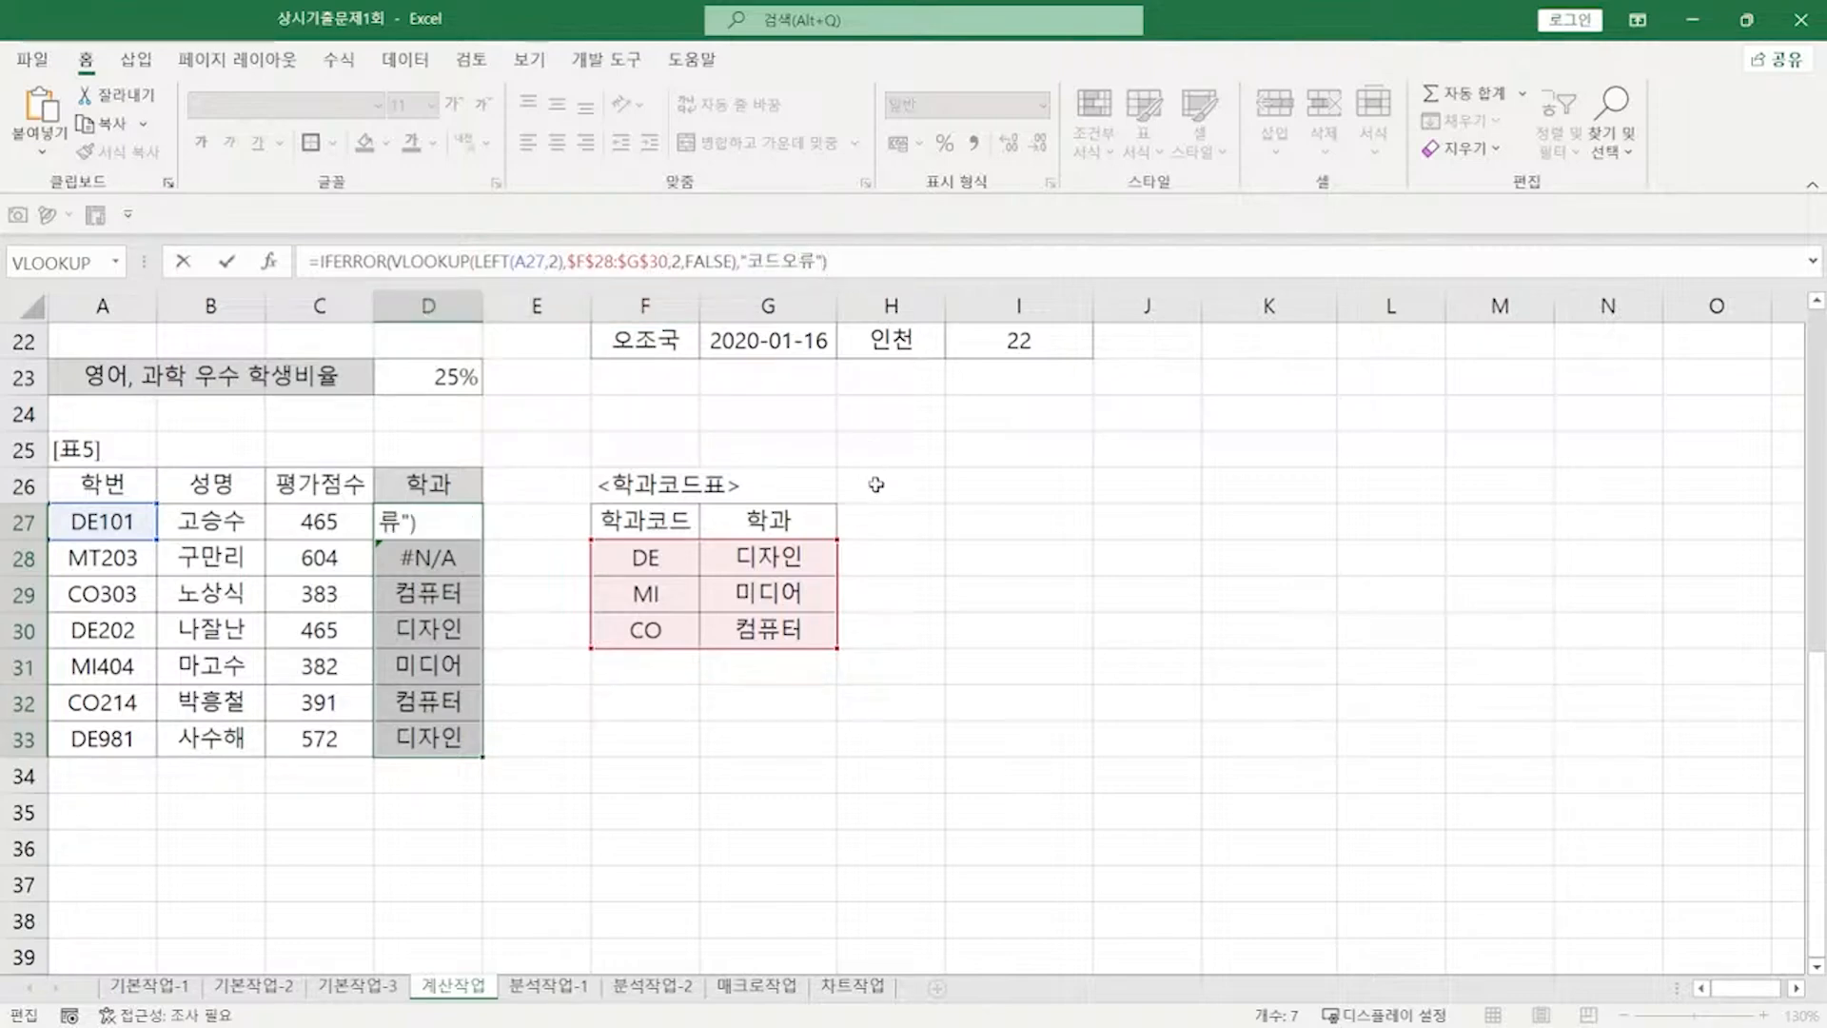
pyautogui.press('Return')
# Step: Refill the IFERROR formula from D27 down to D33 and go to the 분석작업-1 sheet
pyautogui.click(439, 529)
pyautogui.moveTo(482, 540); pyautogui.dragTo(473, 747)
pyautogui.click(459, 527)
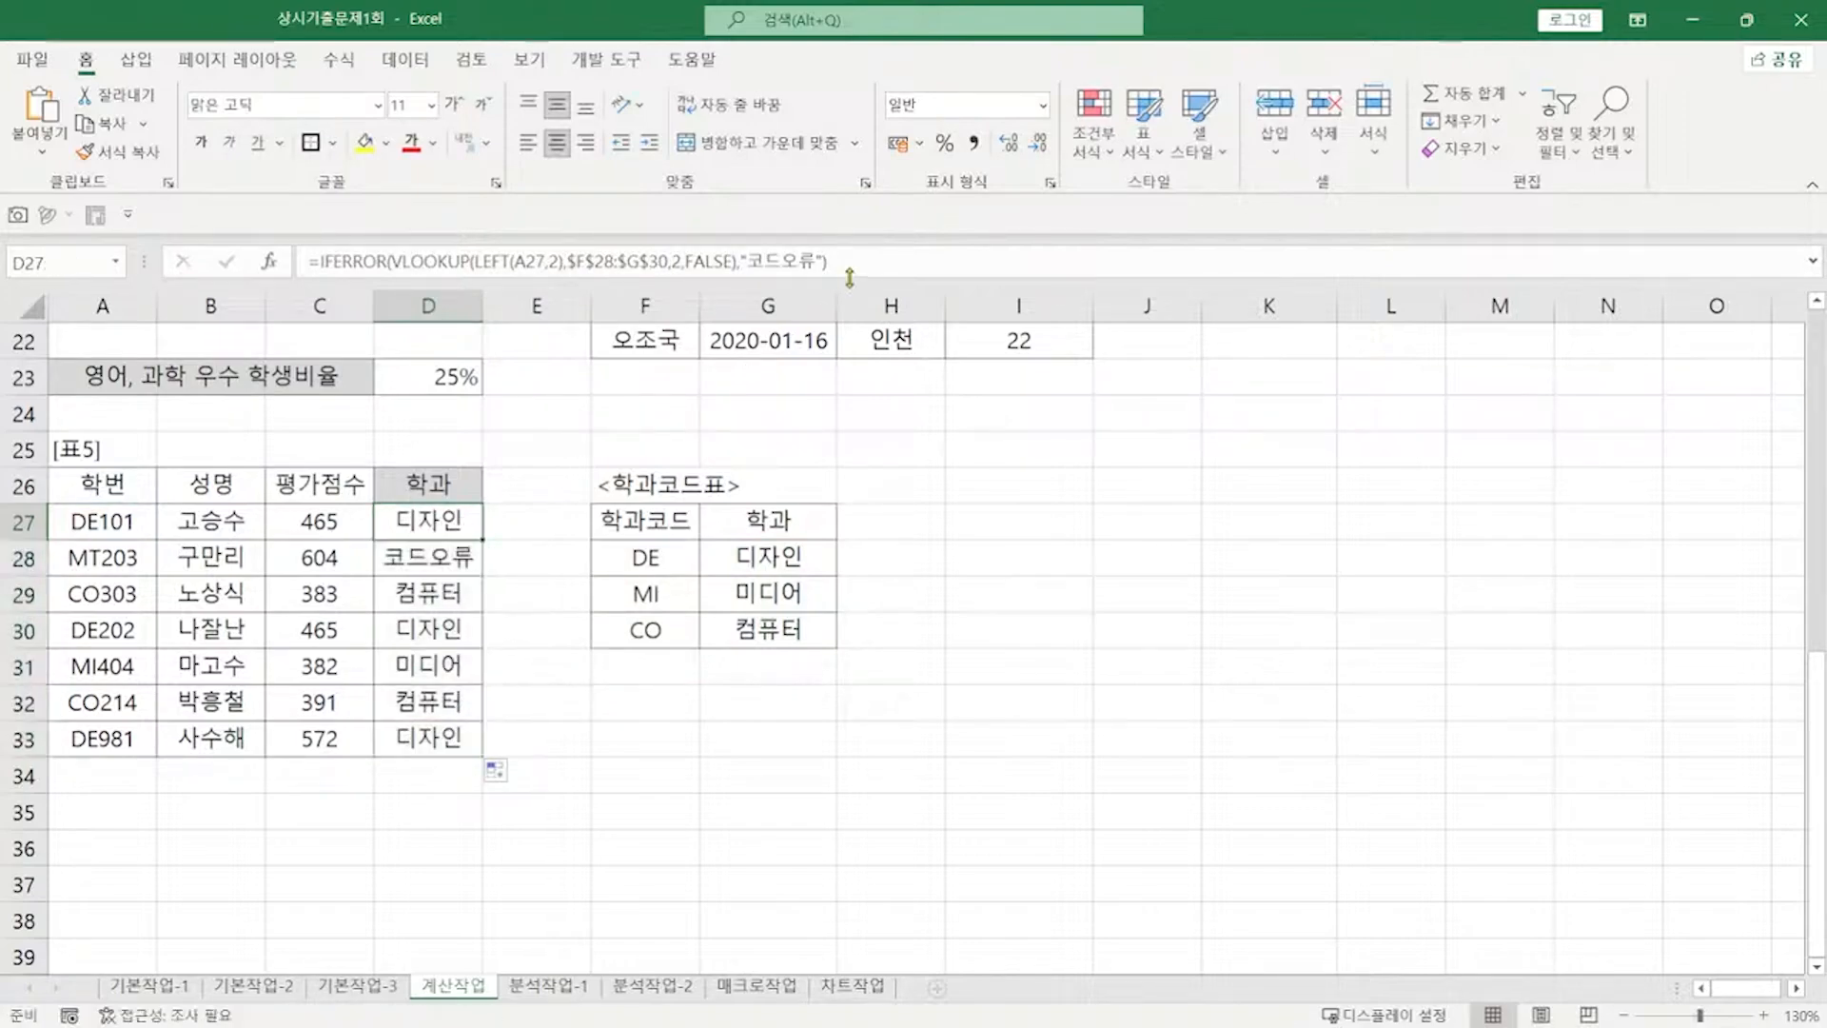
pyautogui.click(548, 985)
pyautogui.hotkey('alt', 'Tab')
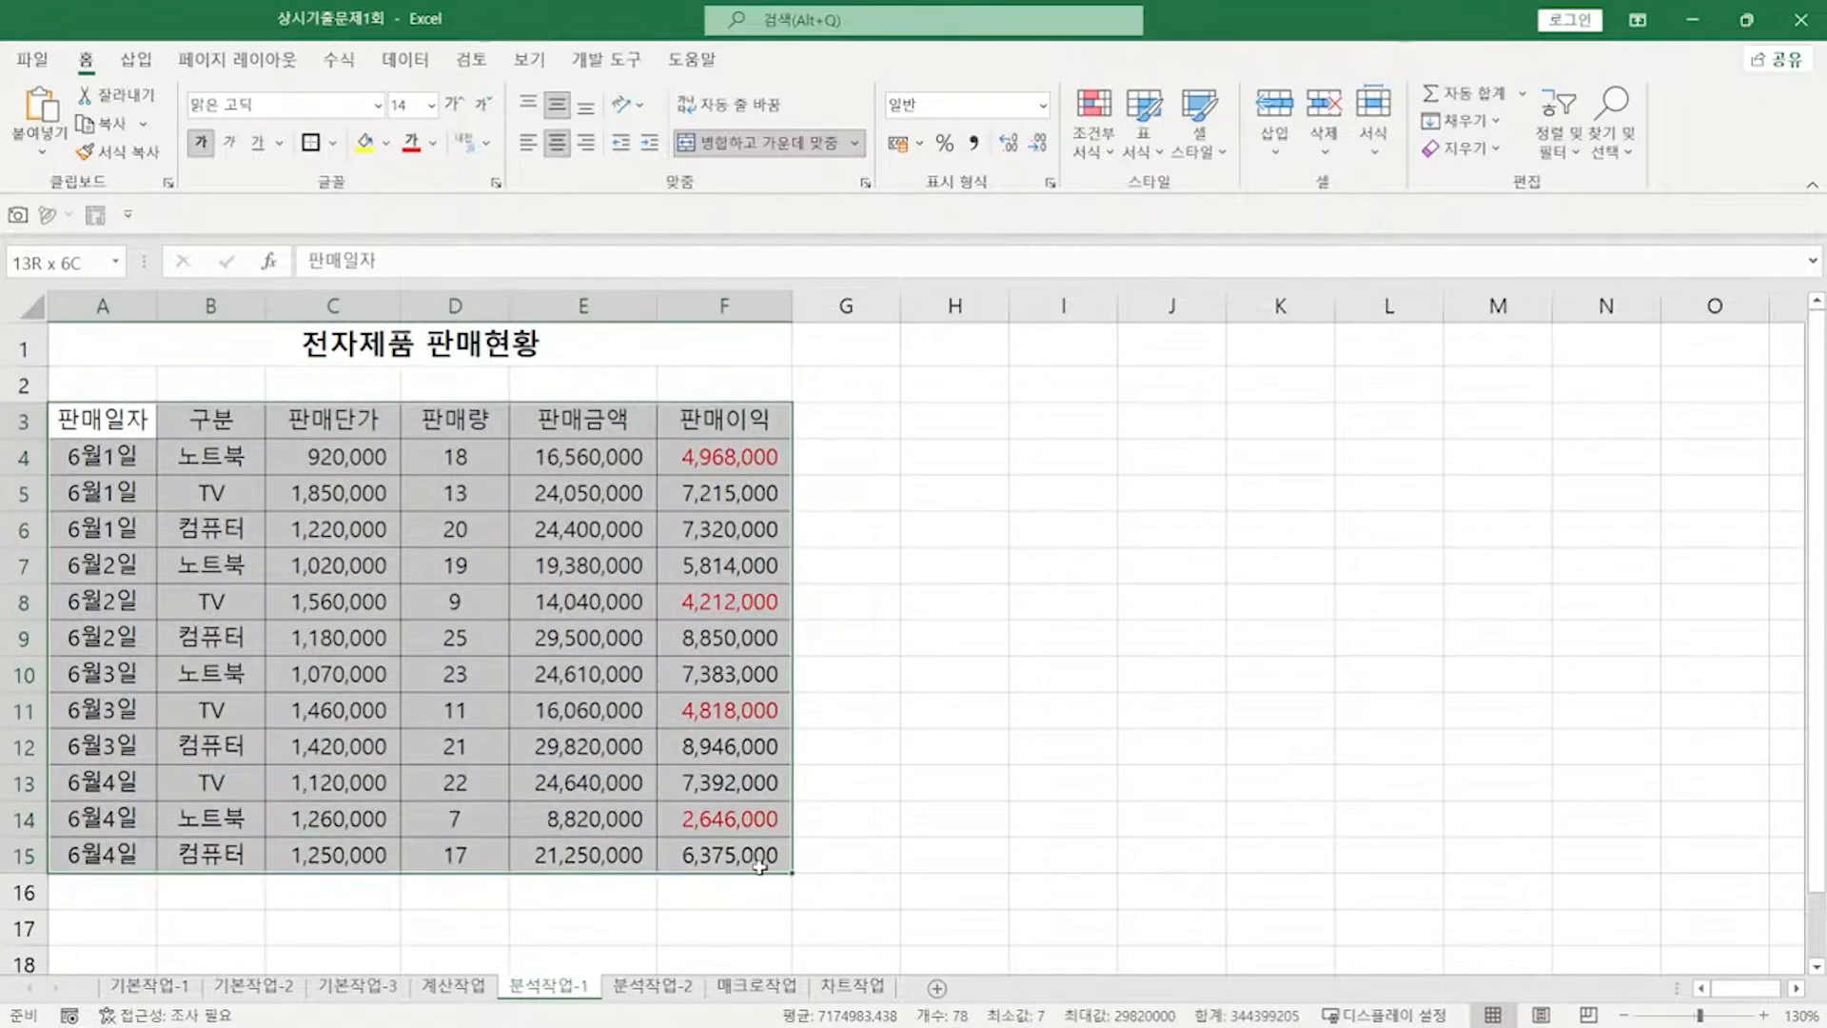
# Step: In Sort, choose 구분 as the first sort column and Custom List as its order
pyautogui.click(405, 59)
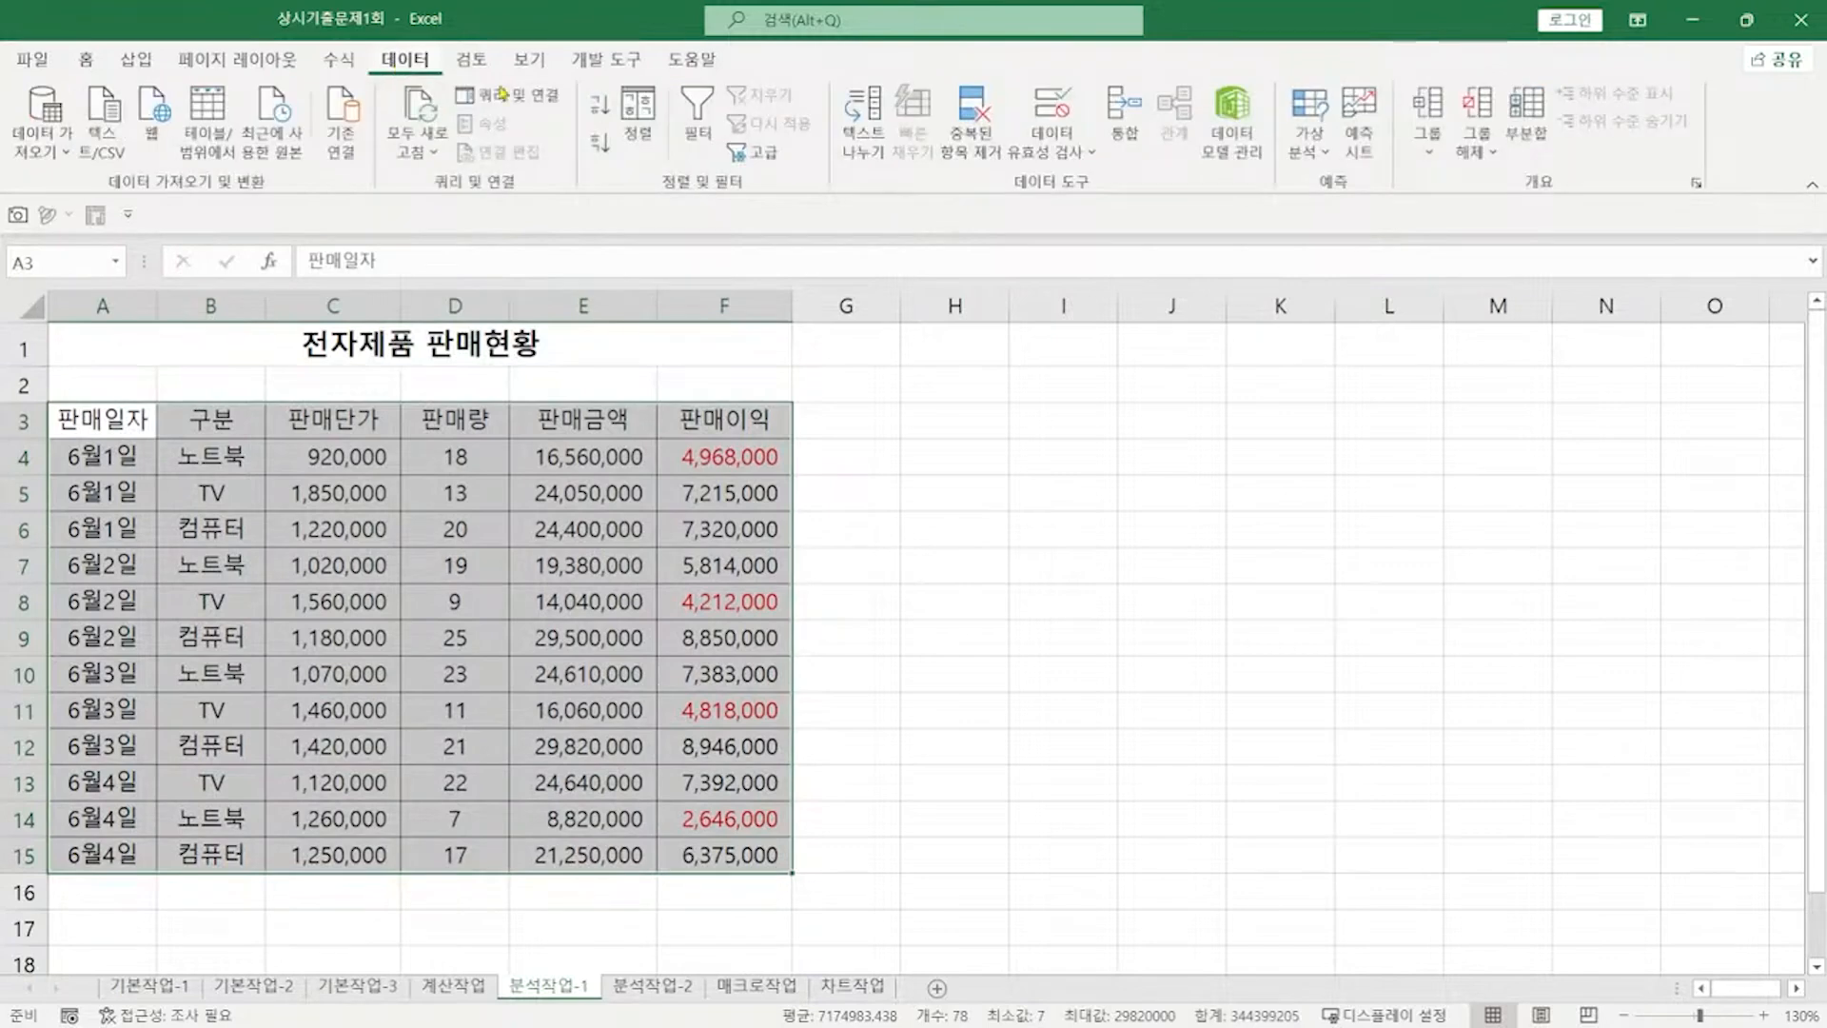
pyautogui.click(638, 114)
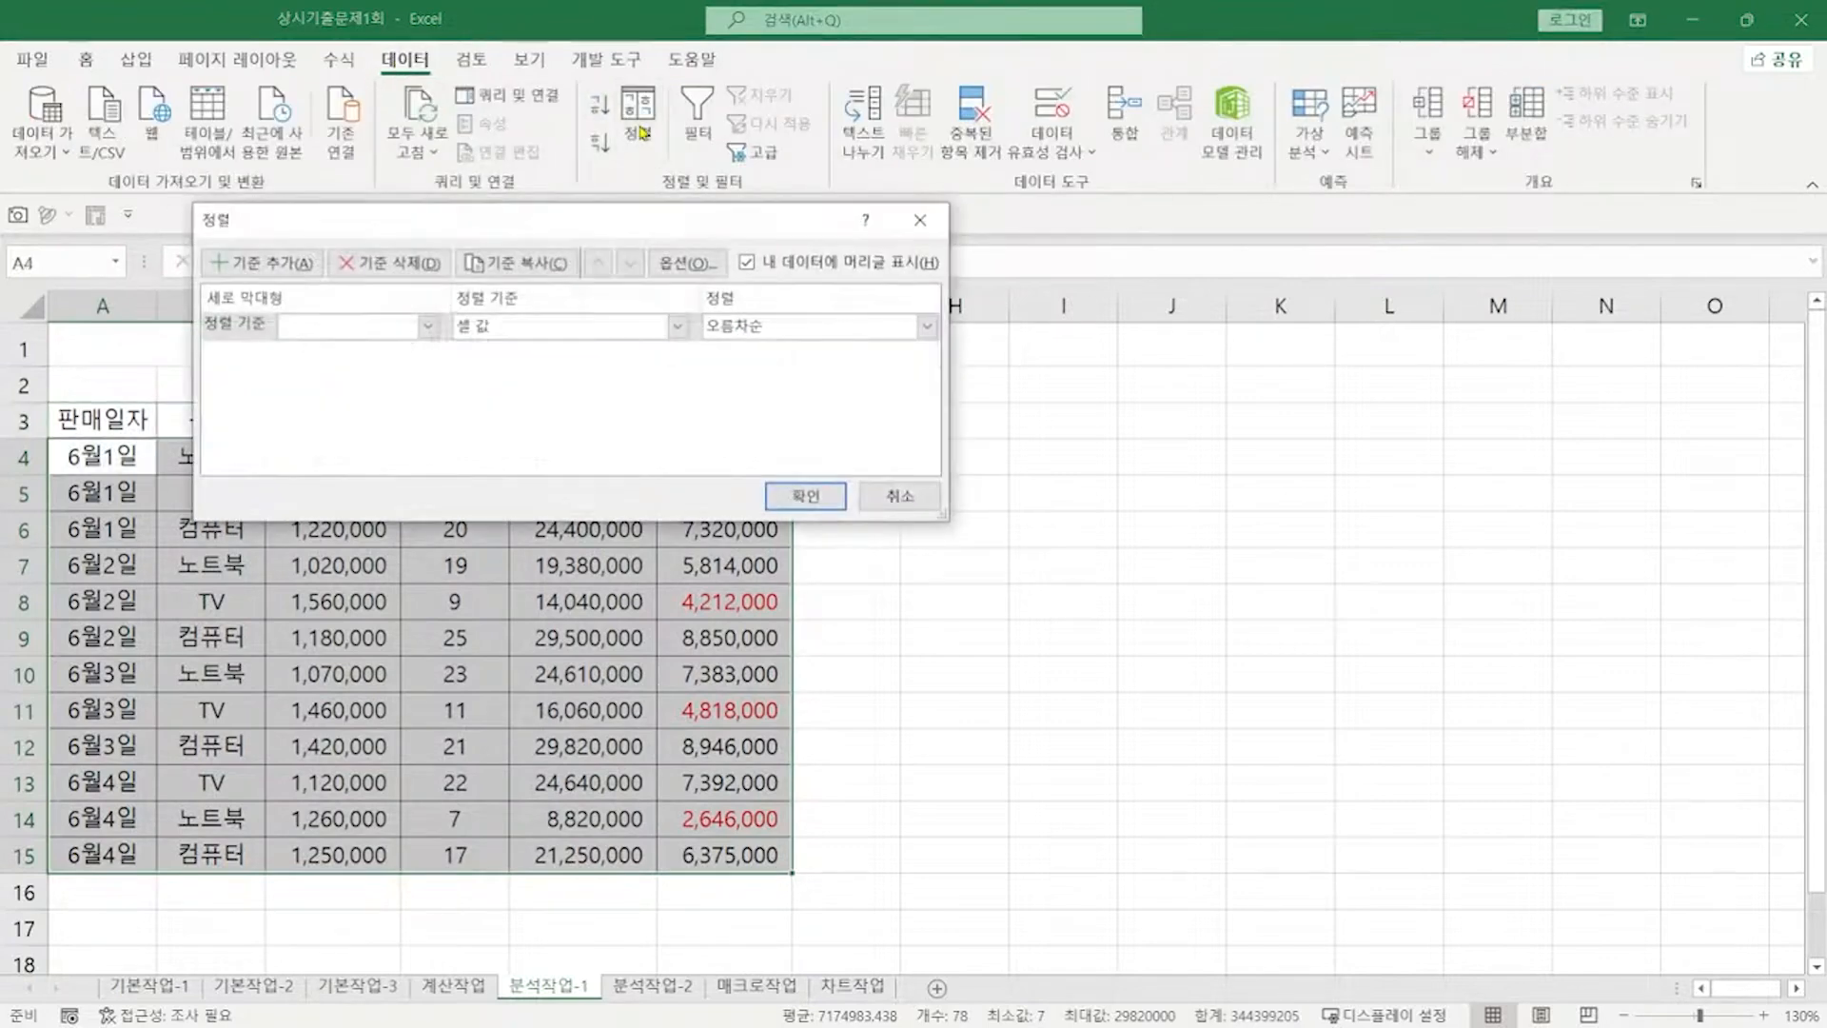
pyautogui.click(428, 326)
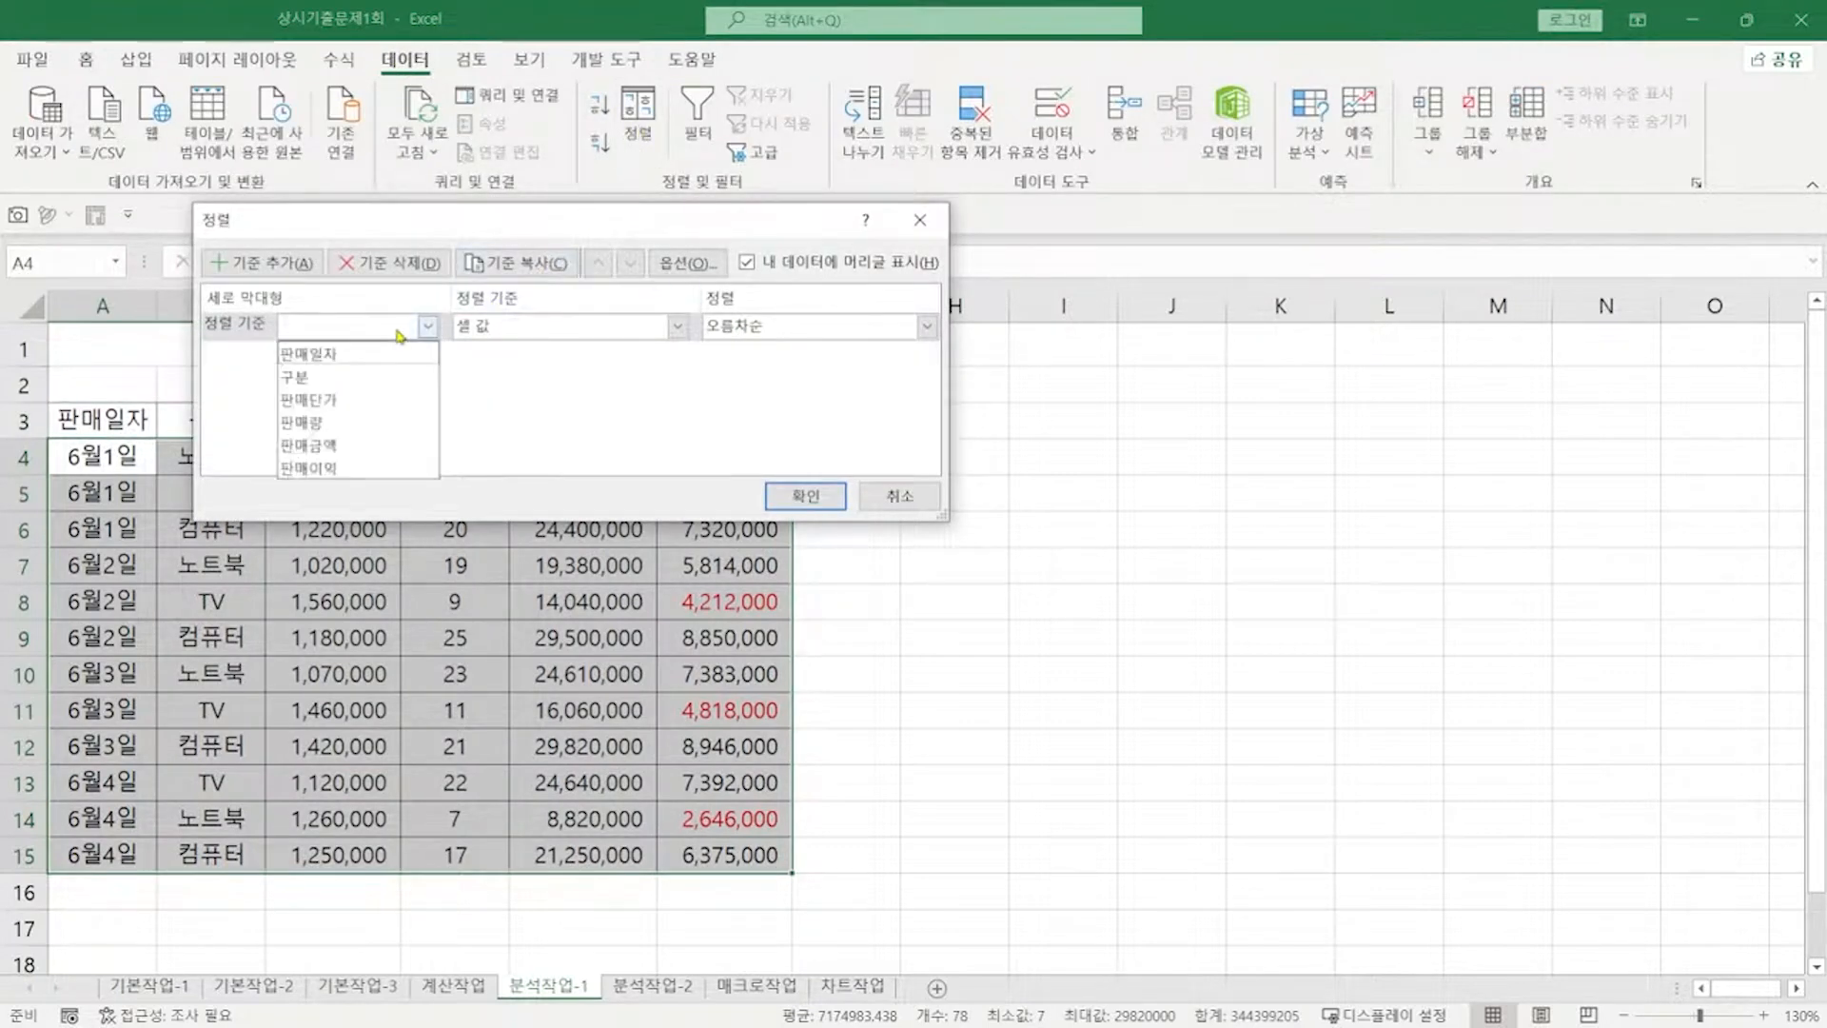
pyautogui.click(366, 377)
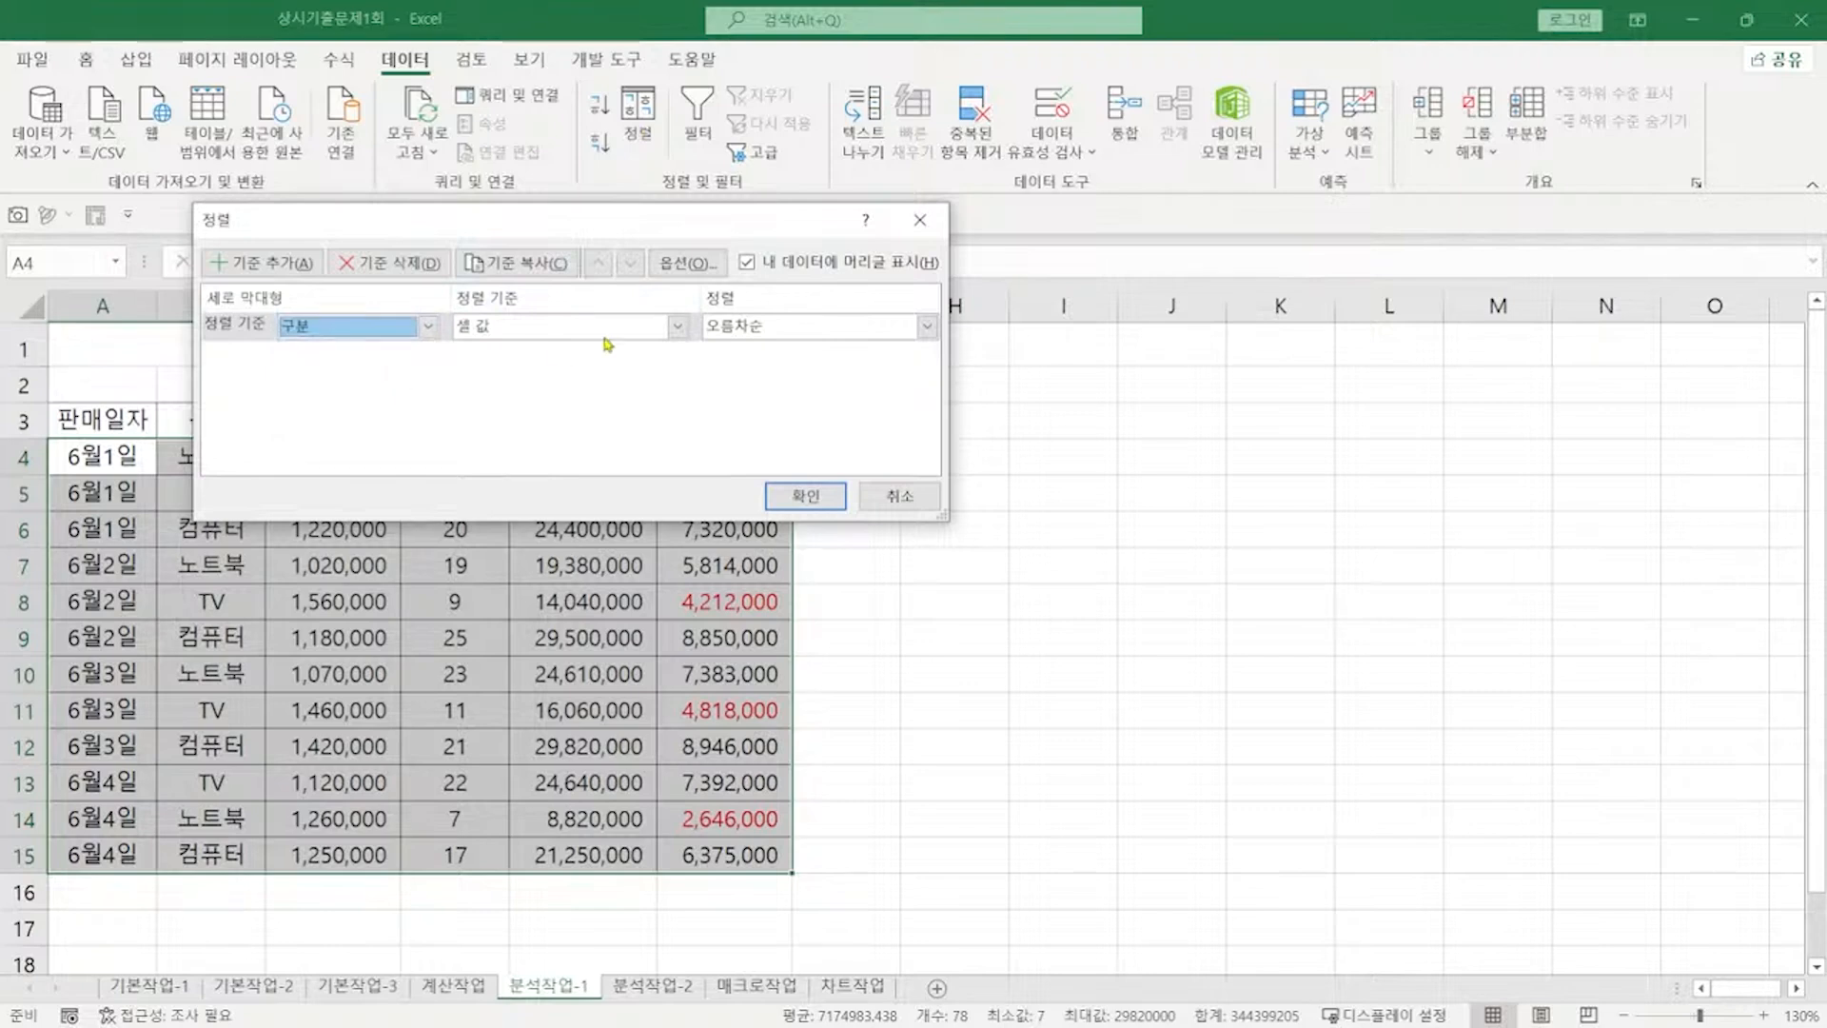
pyautogui.click(753, 328)
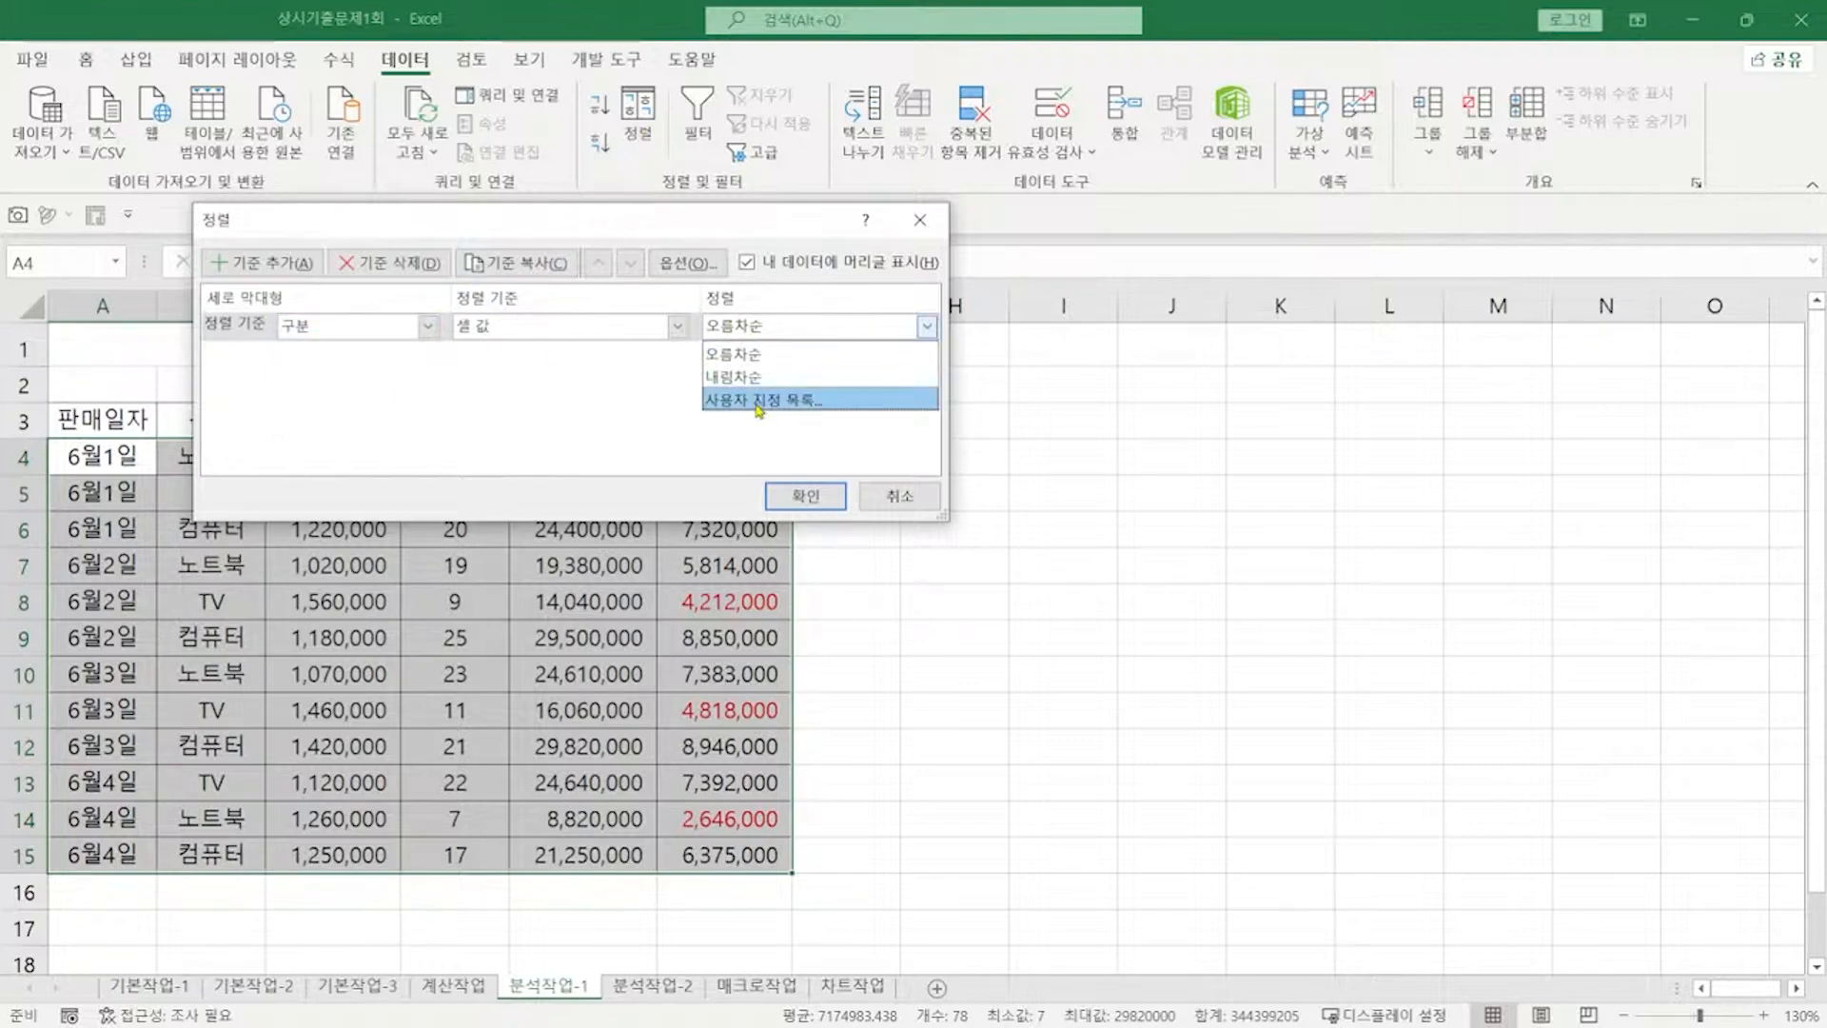
pyautogui.click(759, 408)
# Step: Create the custom list 노트북, TV, 컴퓨터 and use it as the 구분 order
pyautogui.write('노트북')
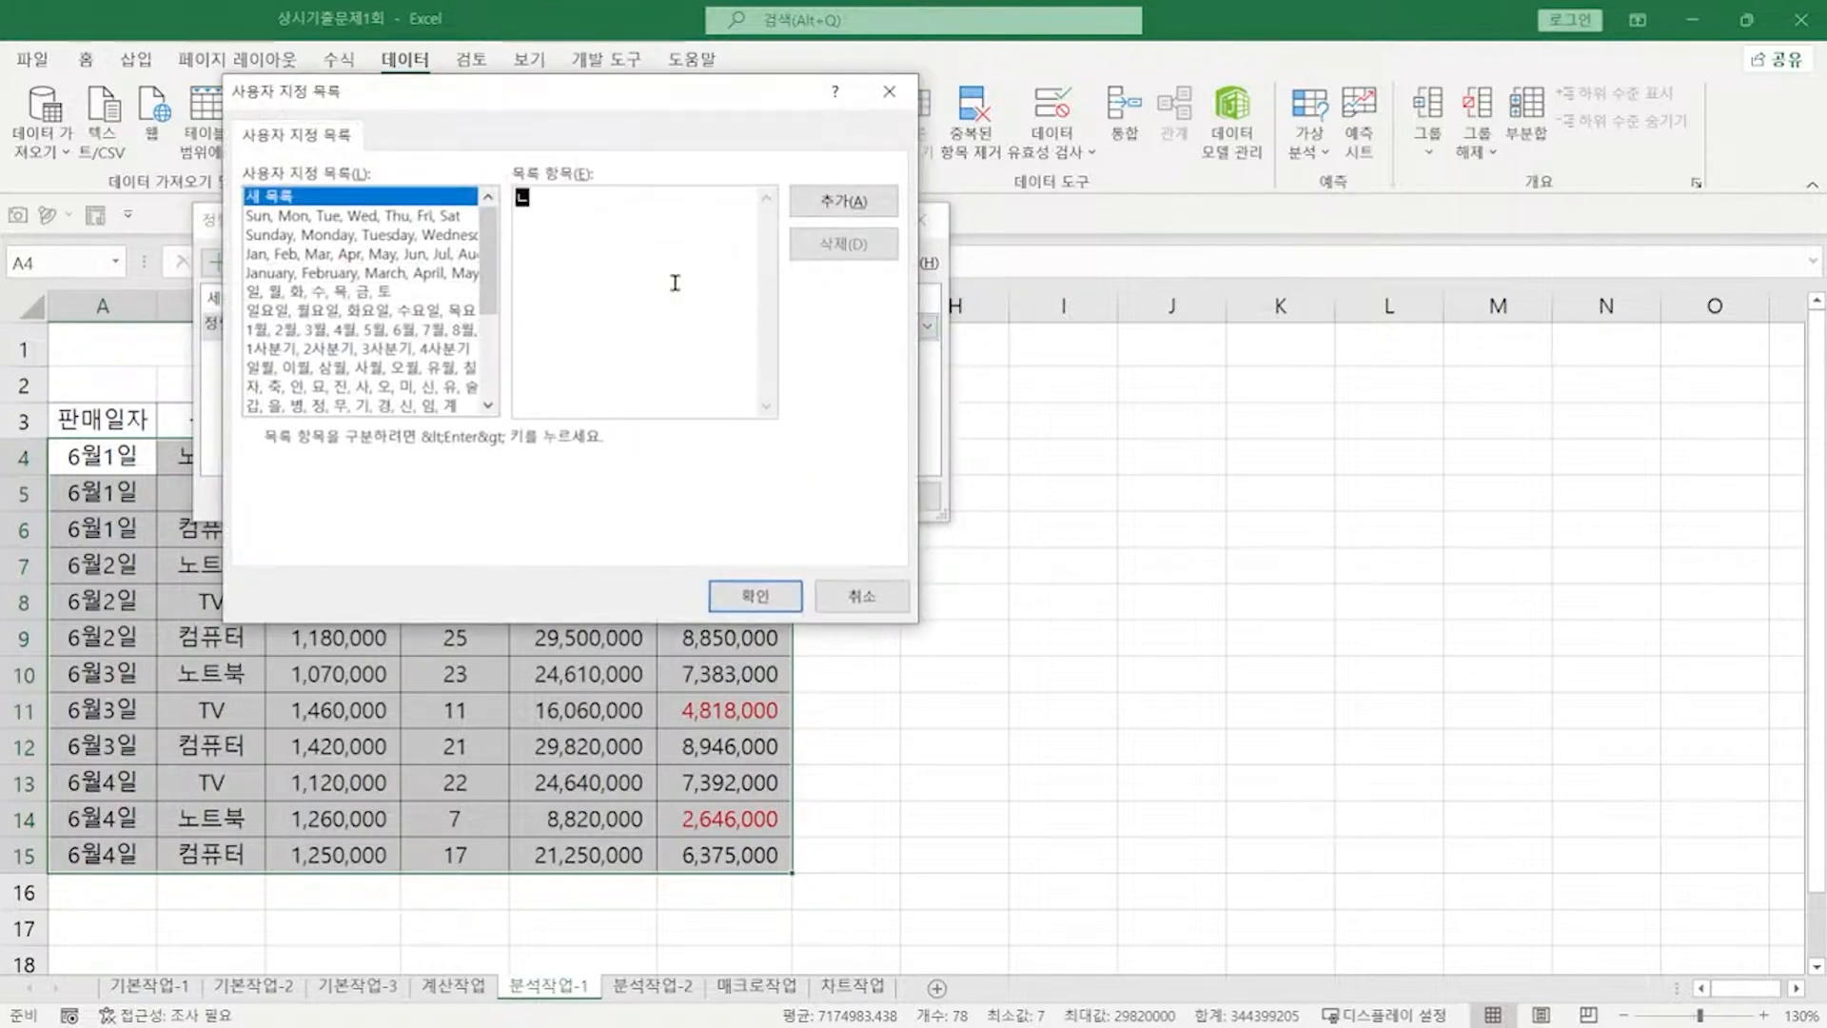
pyautogui.press('Return')
pyautogui.write('tv')
pyautogui.press('Return')
pyautogui.write('컴퓨터')
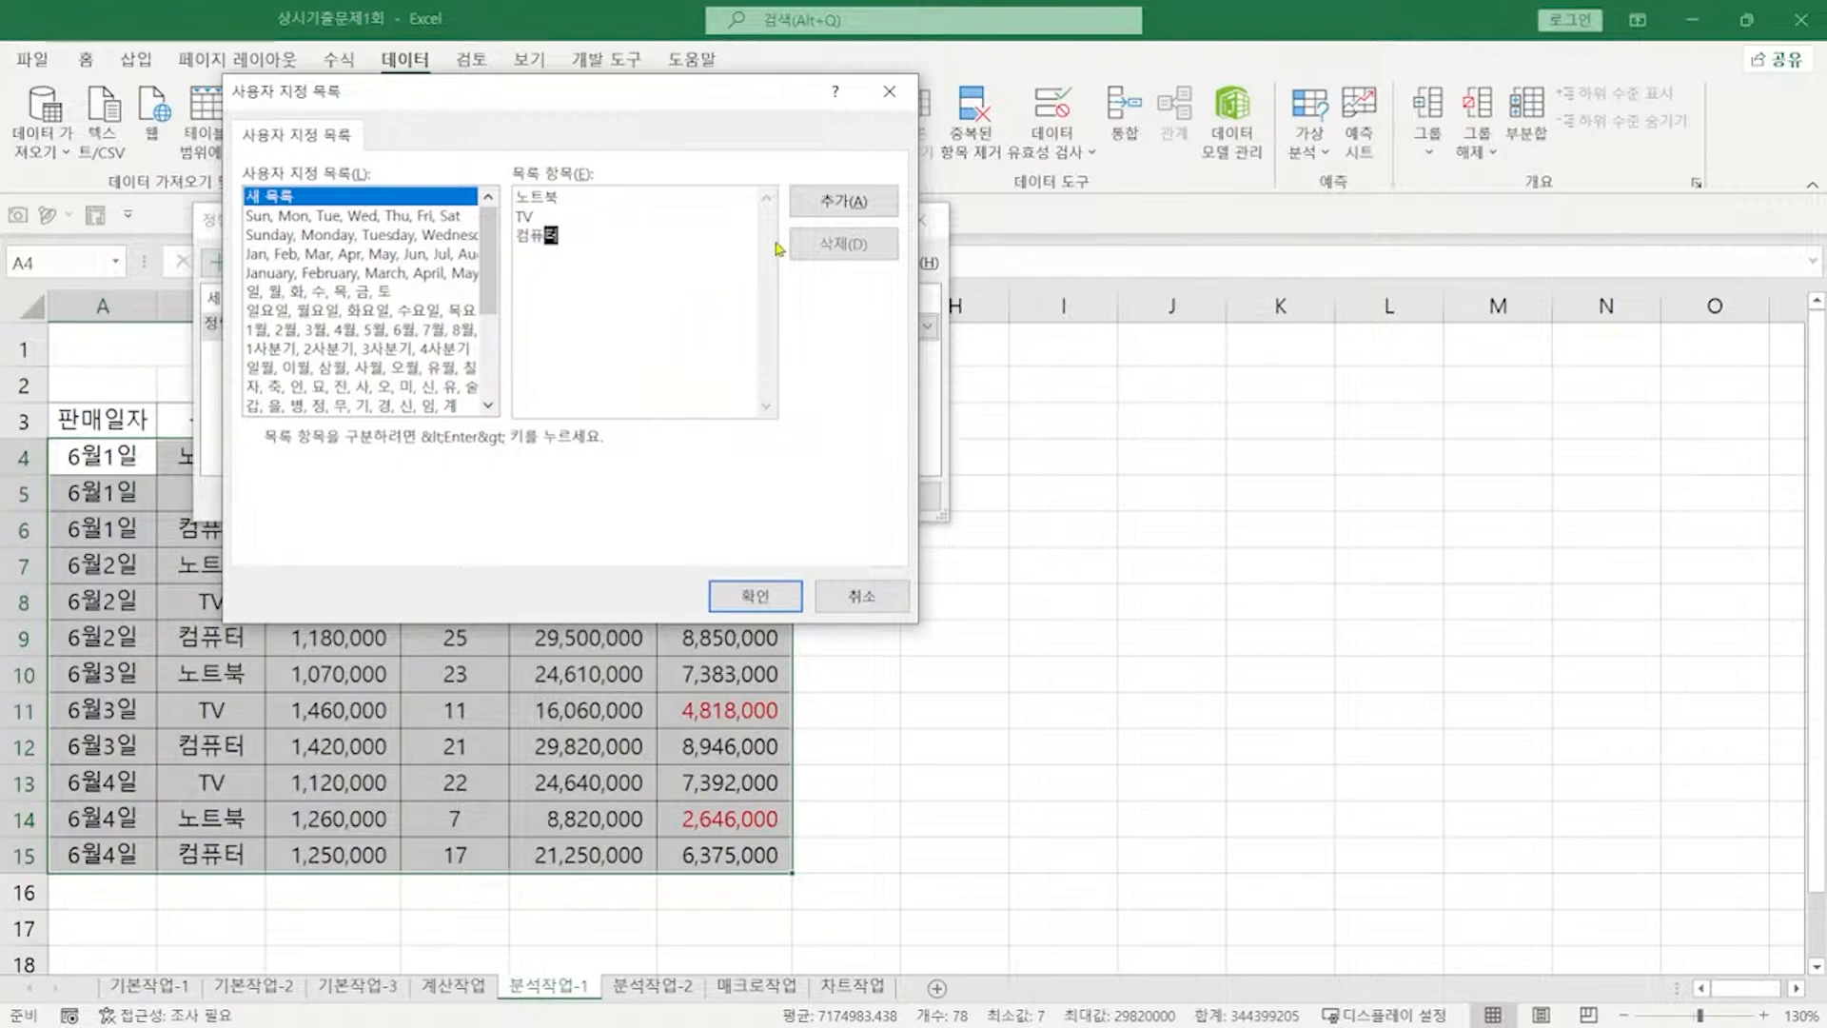
pyautogui.click(822, 204)
pyautogui.click(755, 595)
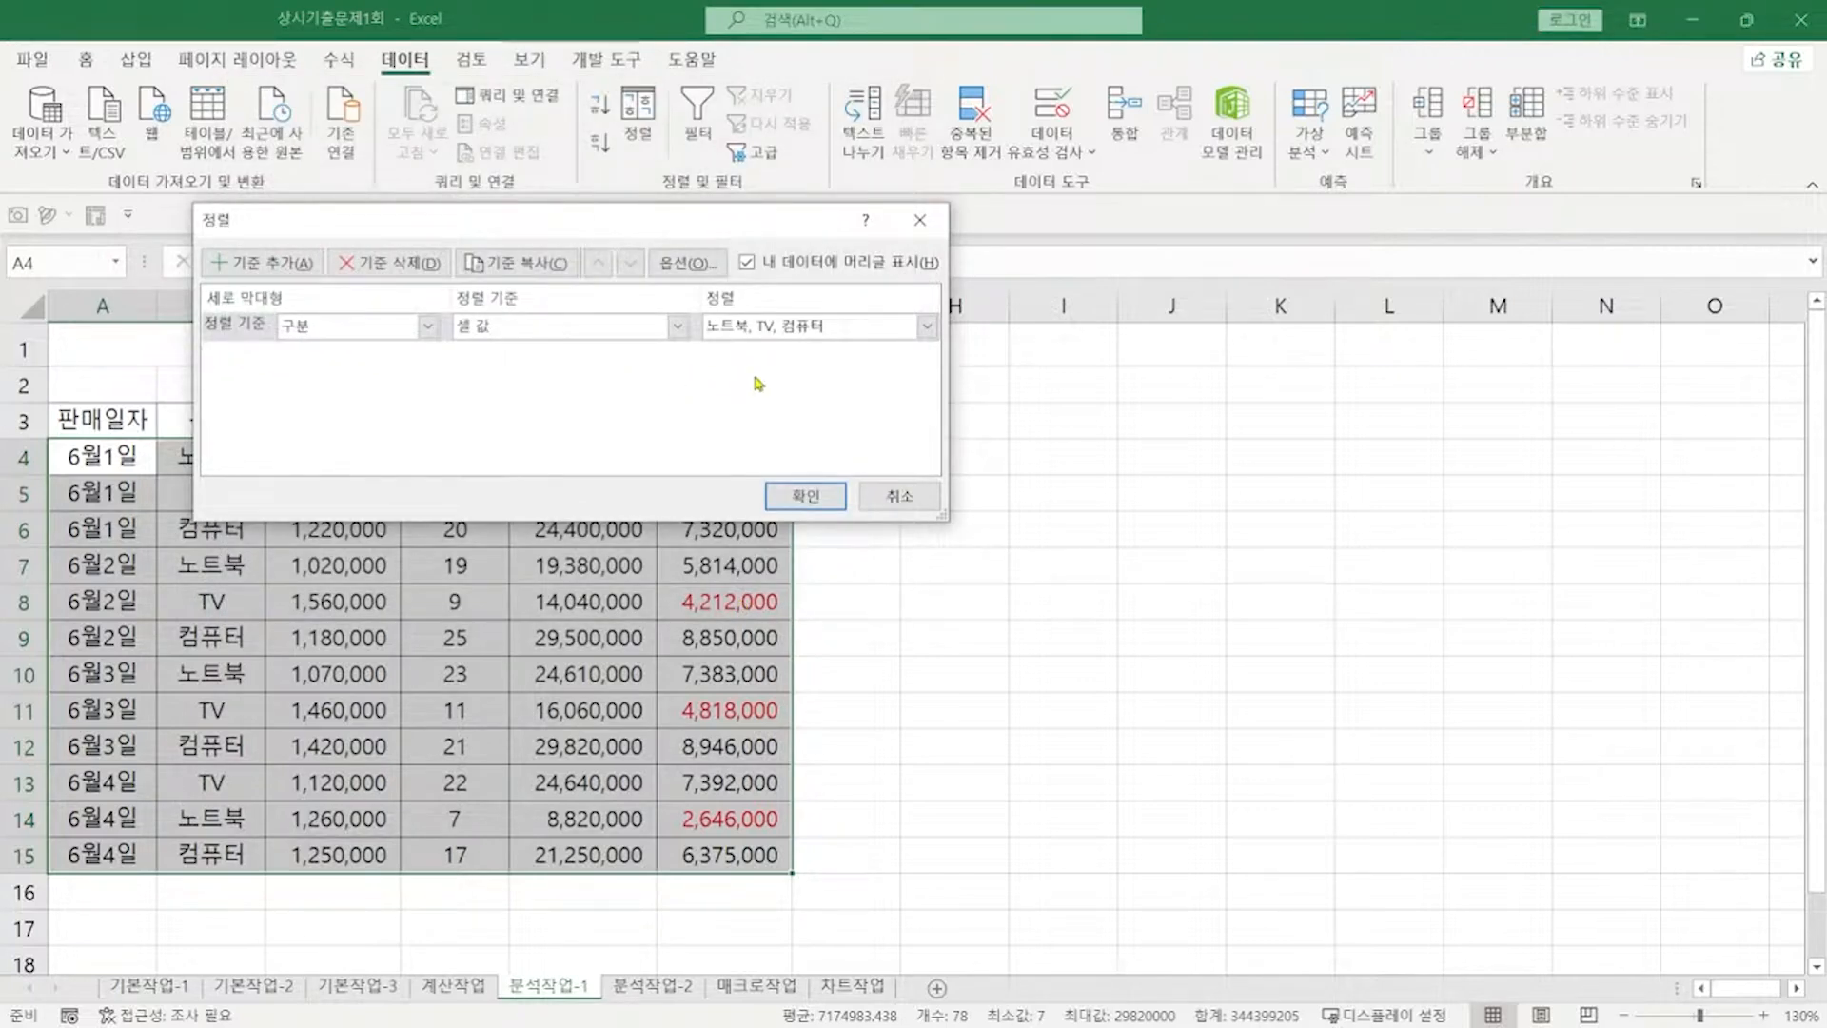
# Step: Add a 판매이익 level with red font colour on top, apply the sort, and open 분석작업-2
pyautogui.click(290, 269)
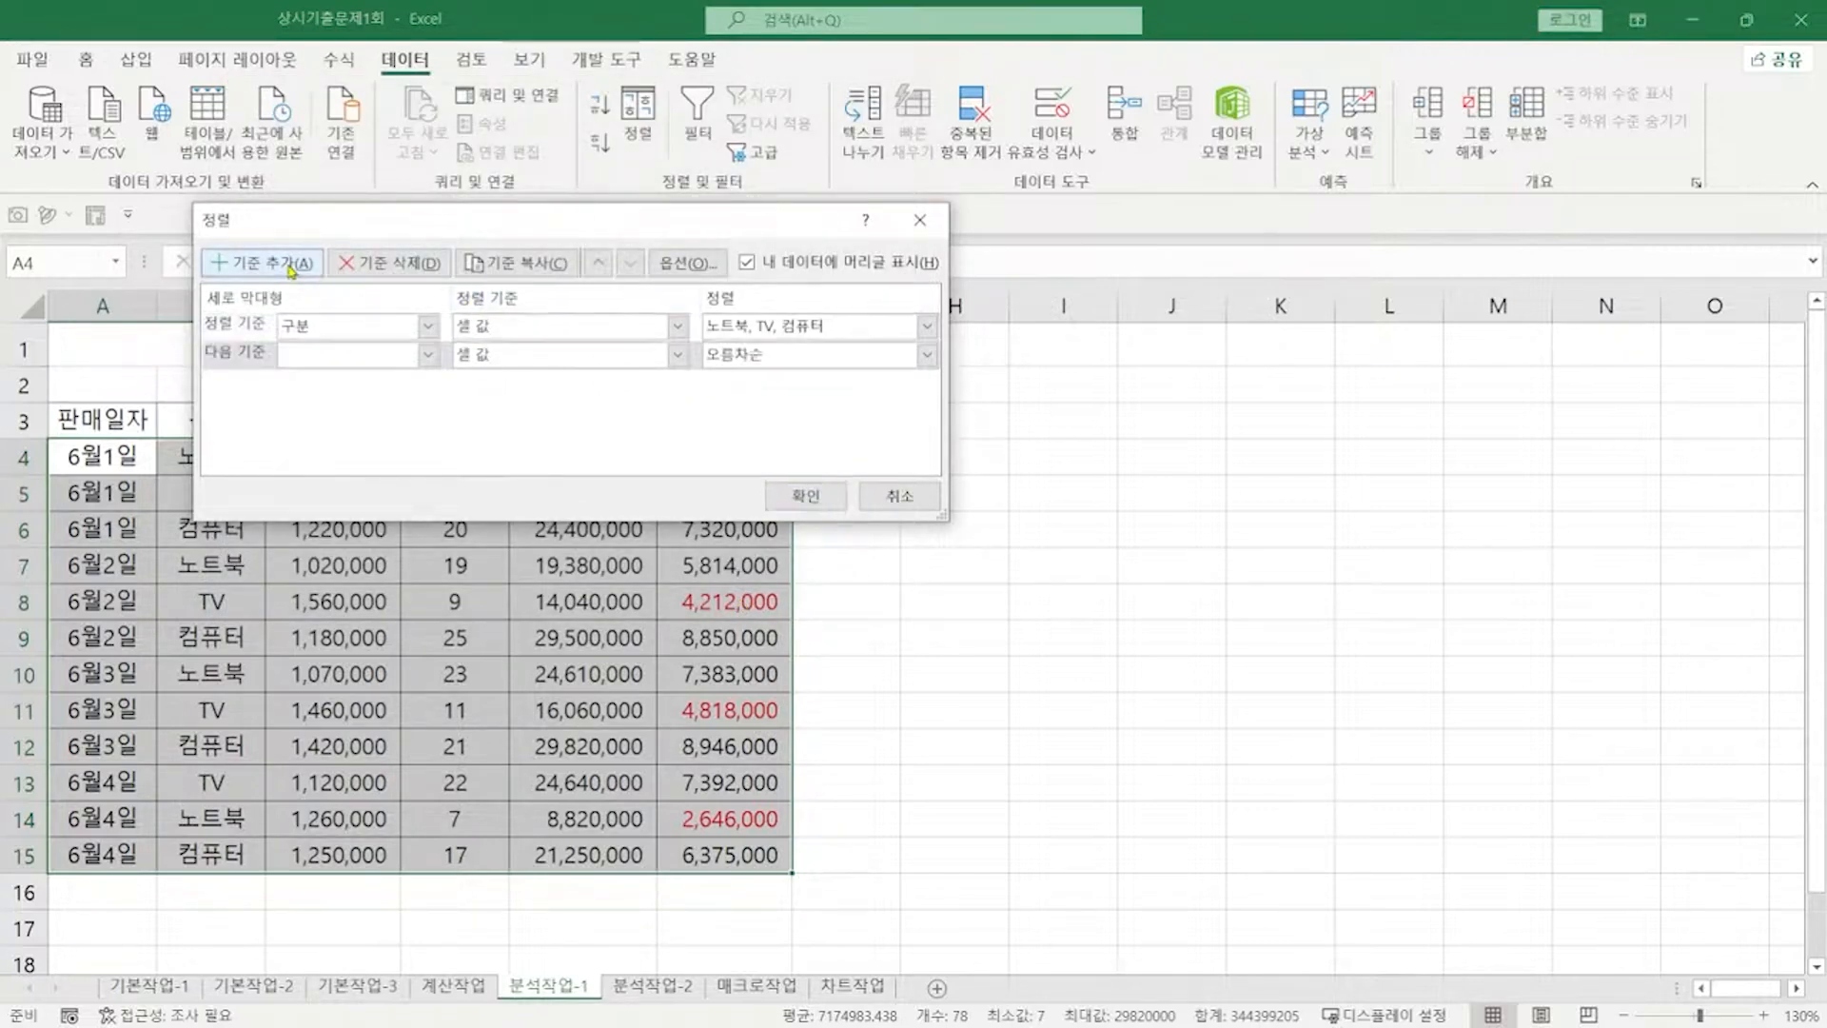
pyautogui.click(428, 355)
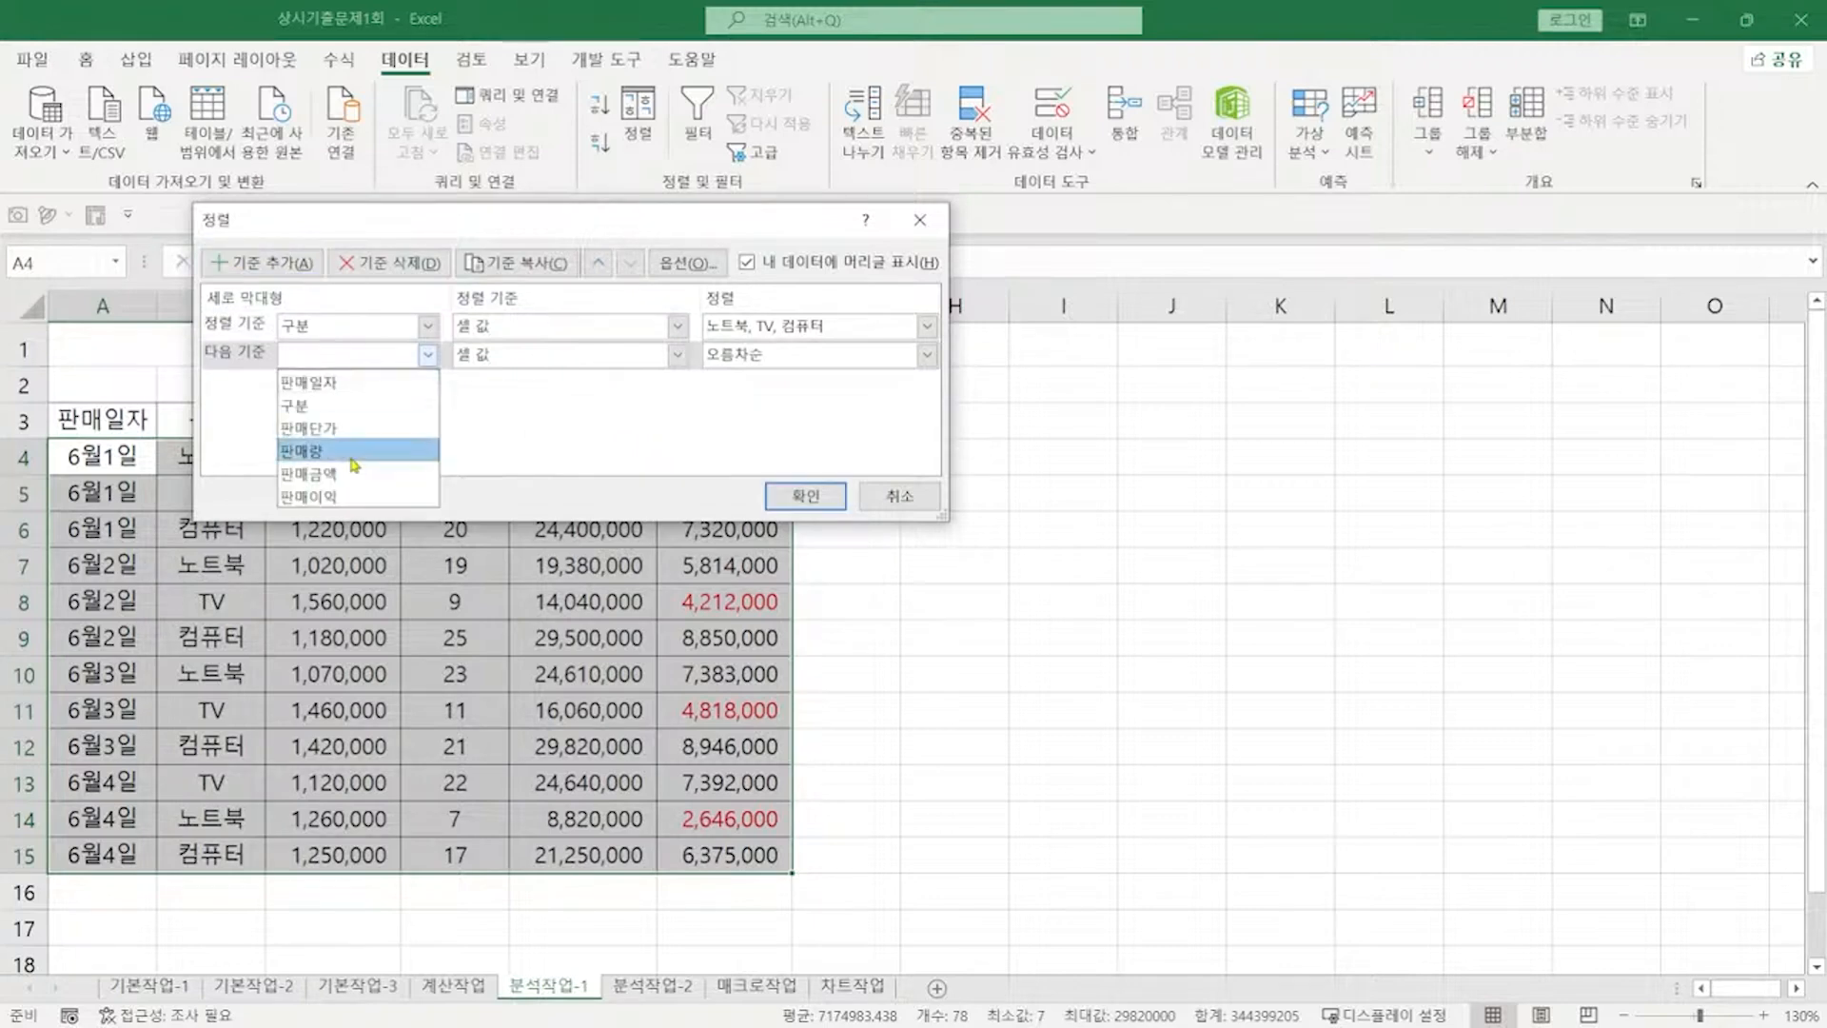
pyautogui.click(343, 498)
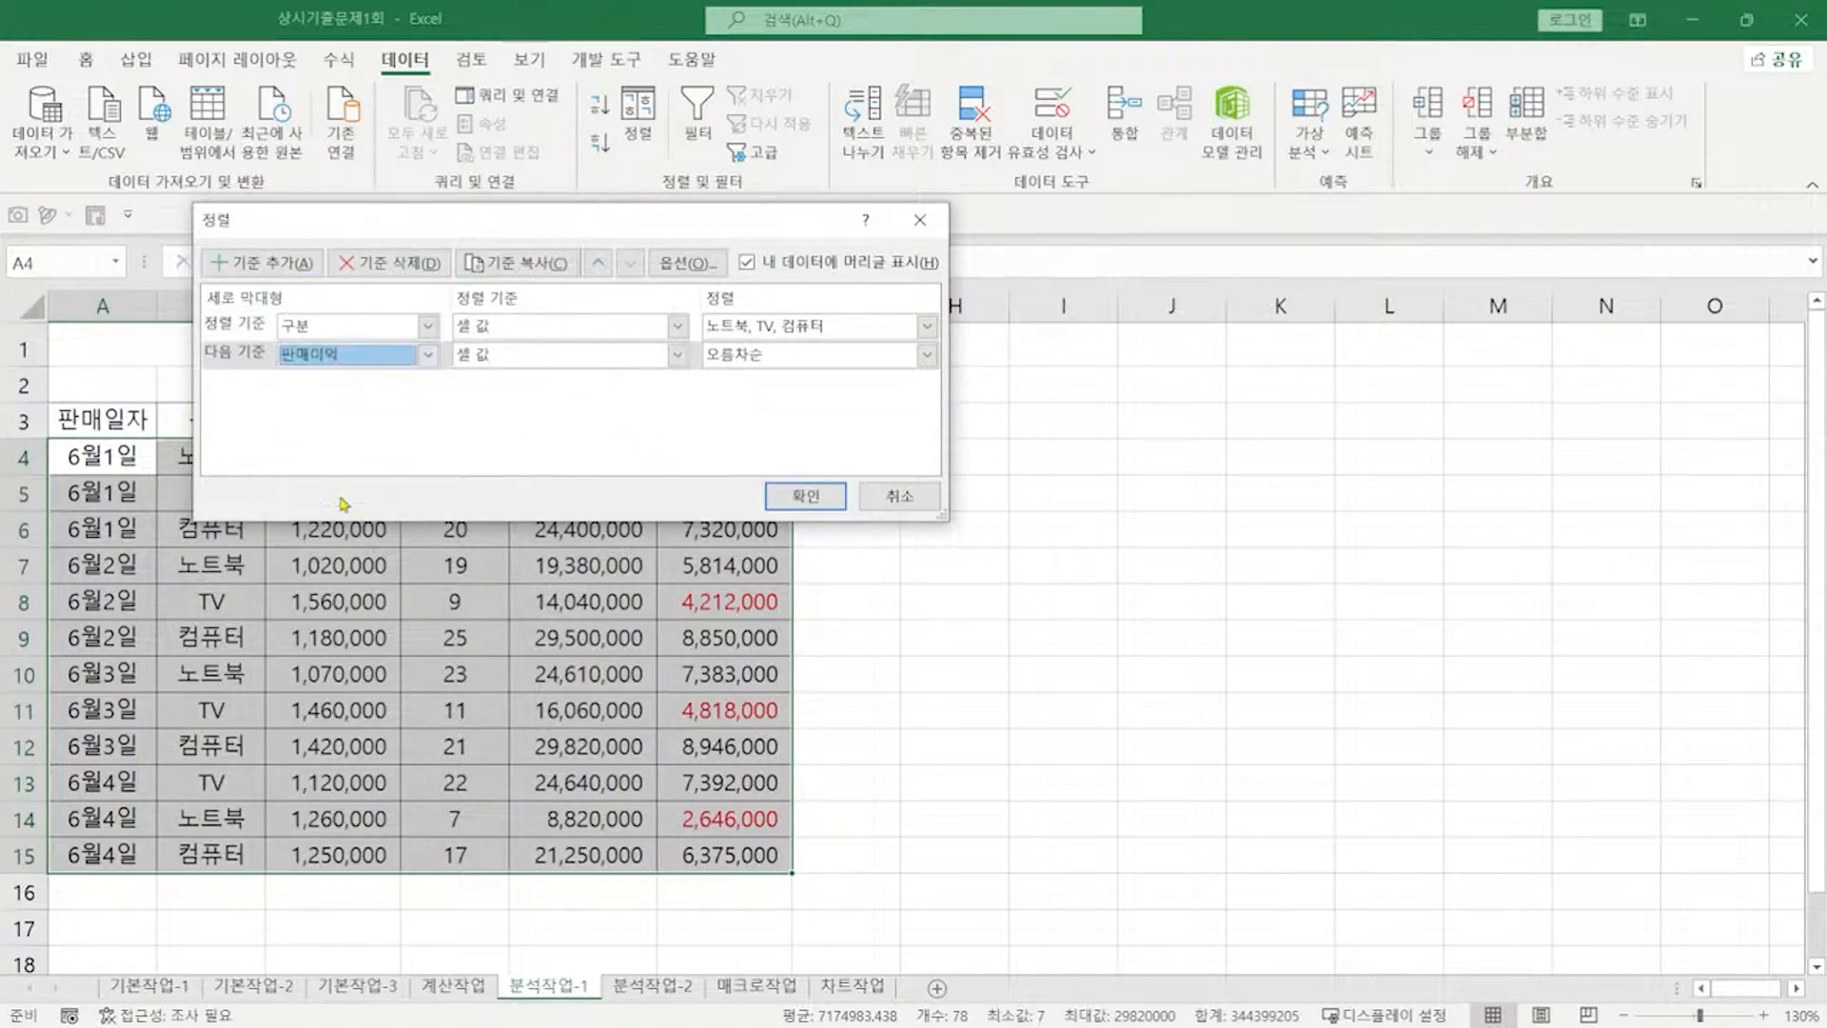
pyautogui.click(568, 361)
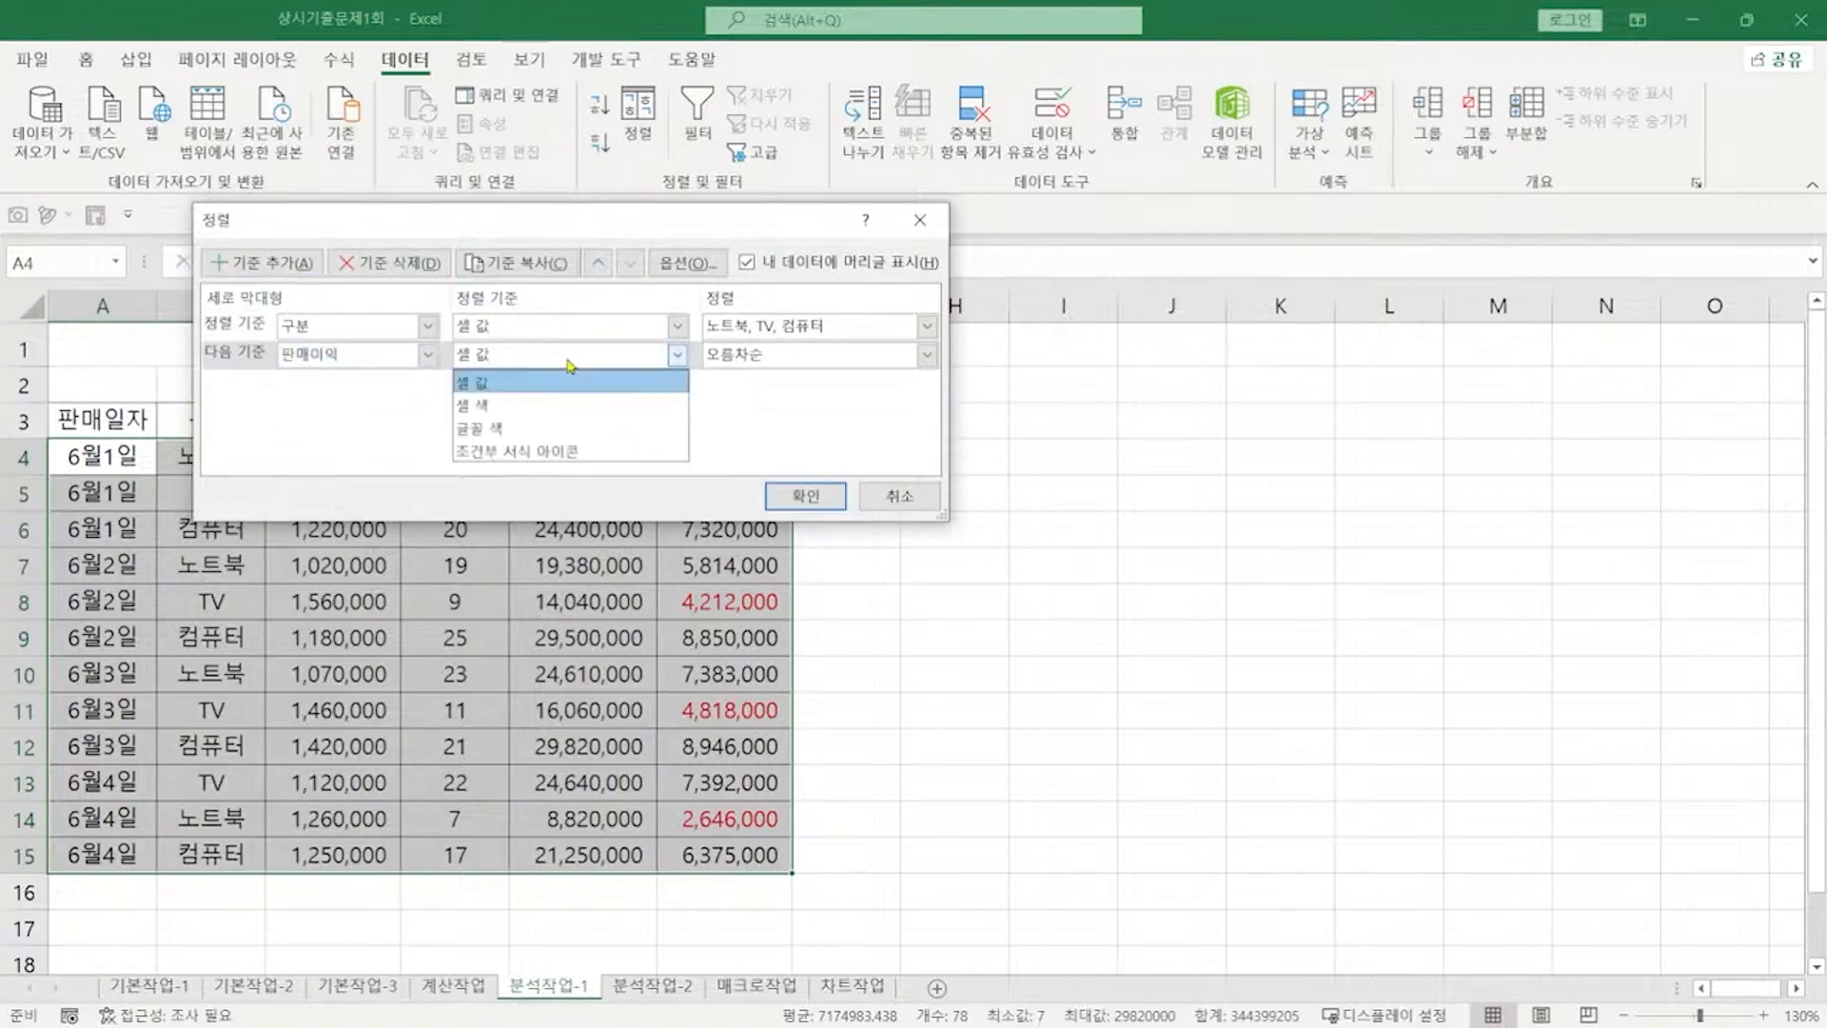
pyautogui.click(505, 428)
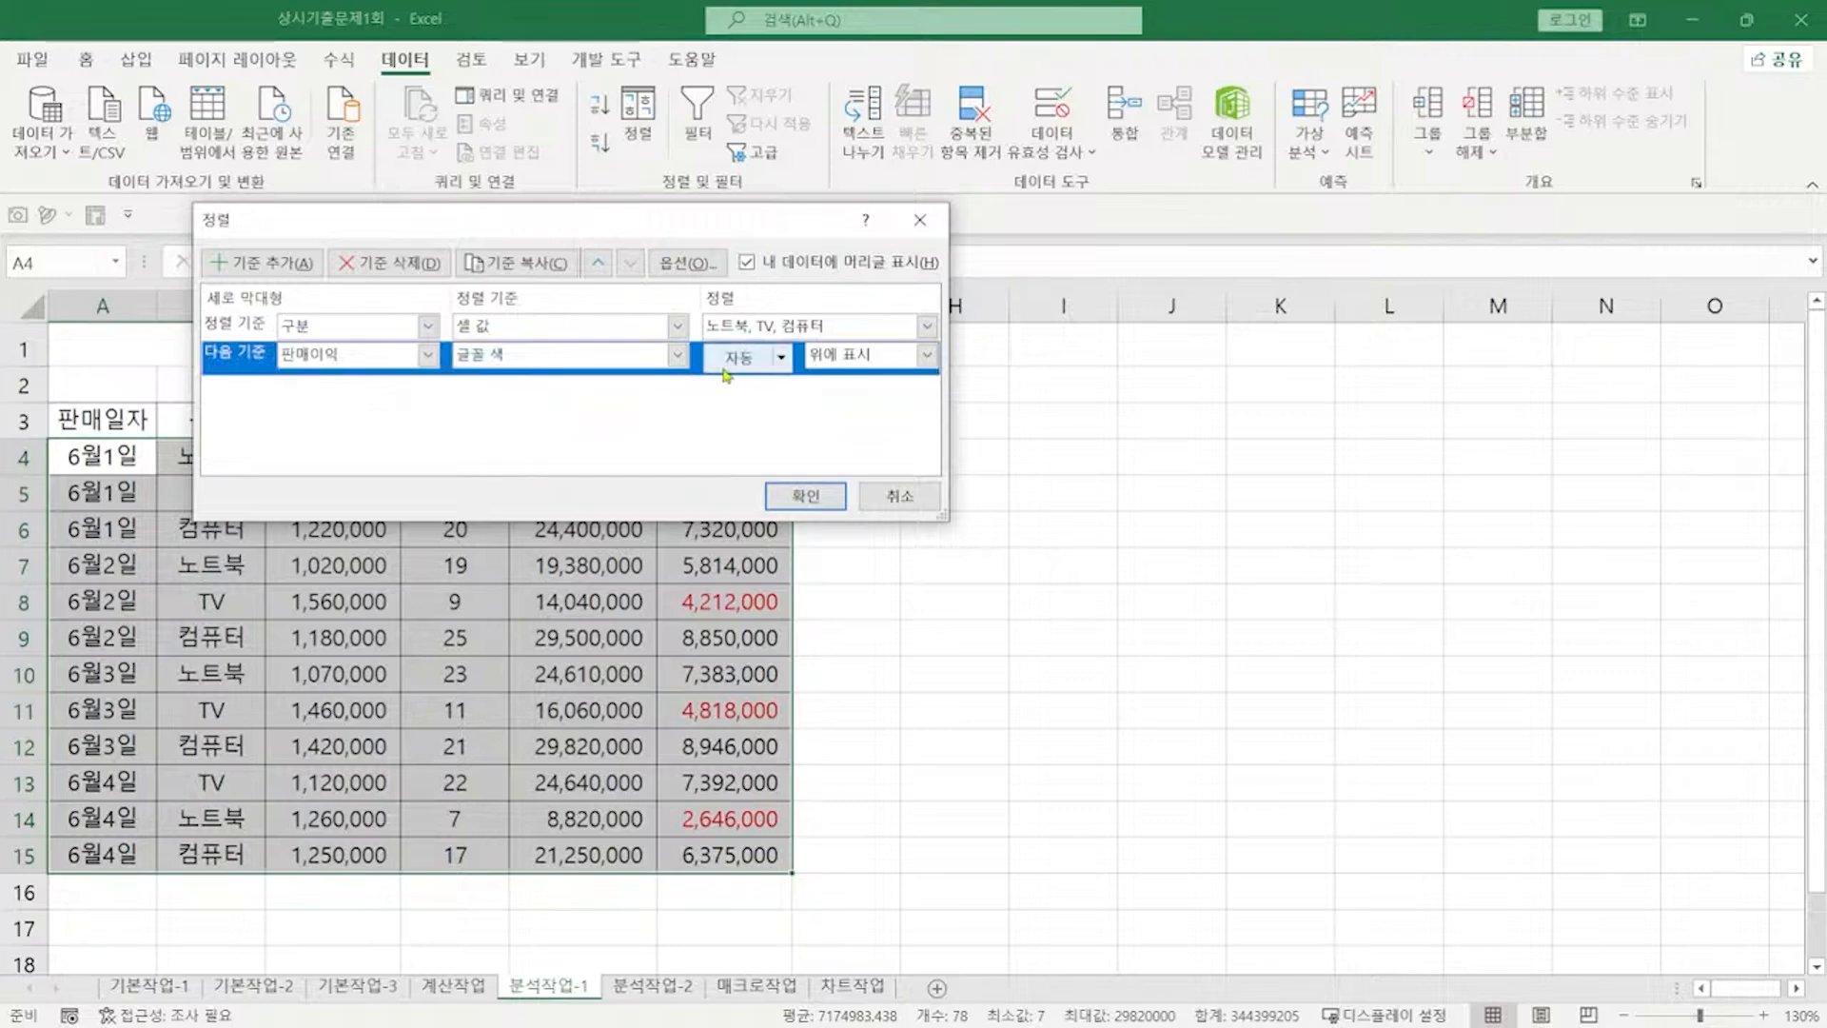
pyautogui.click(761, 366)
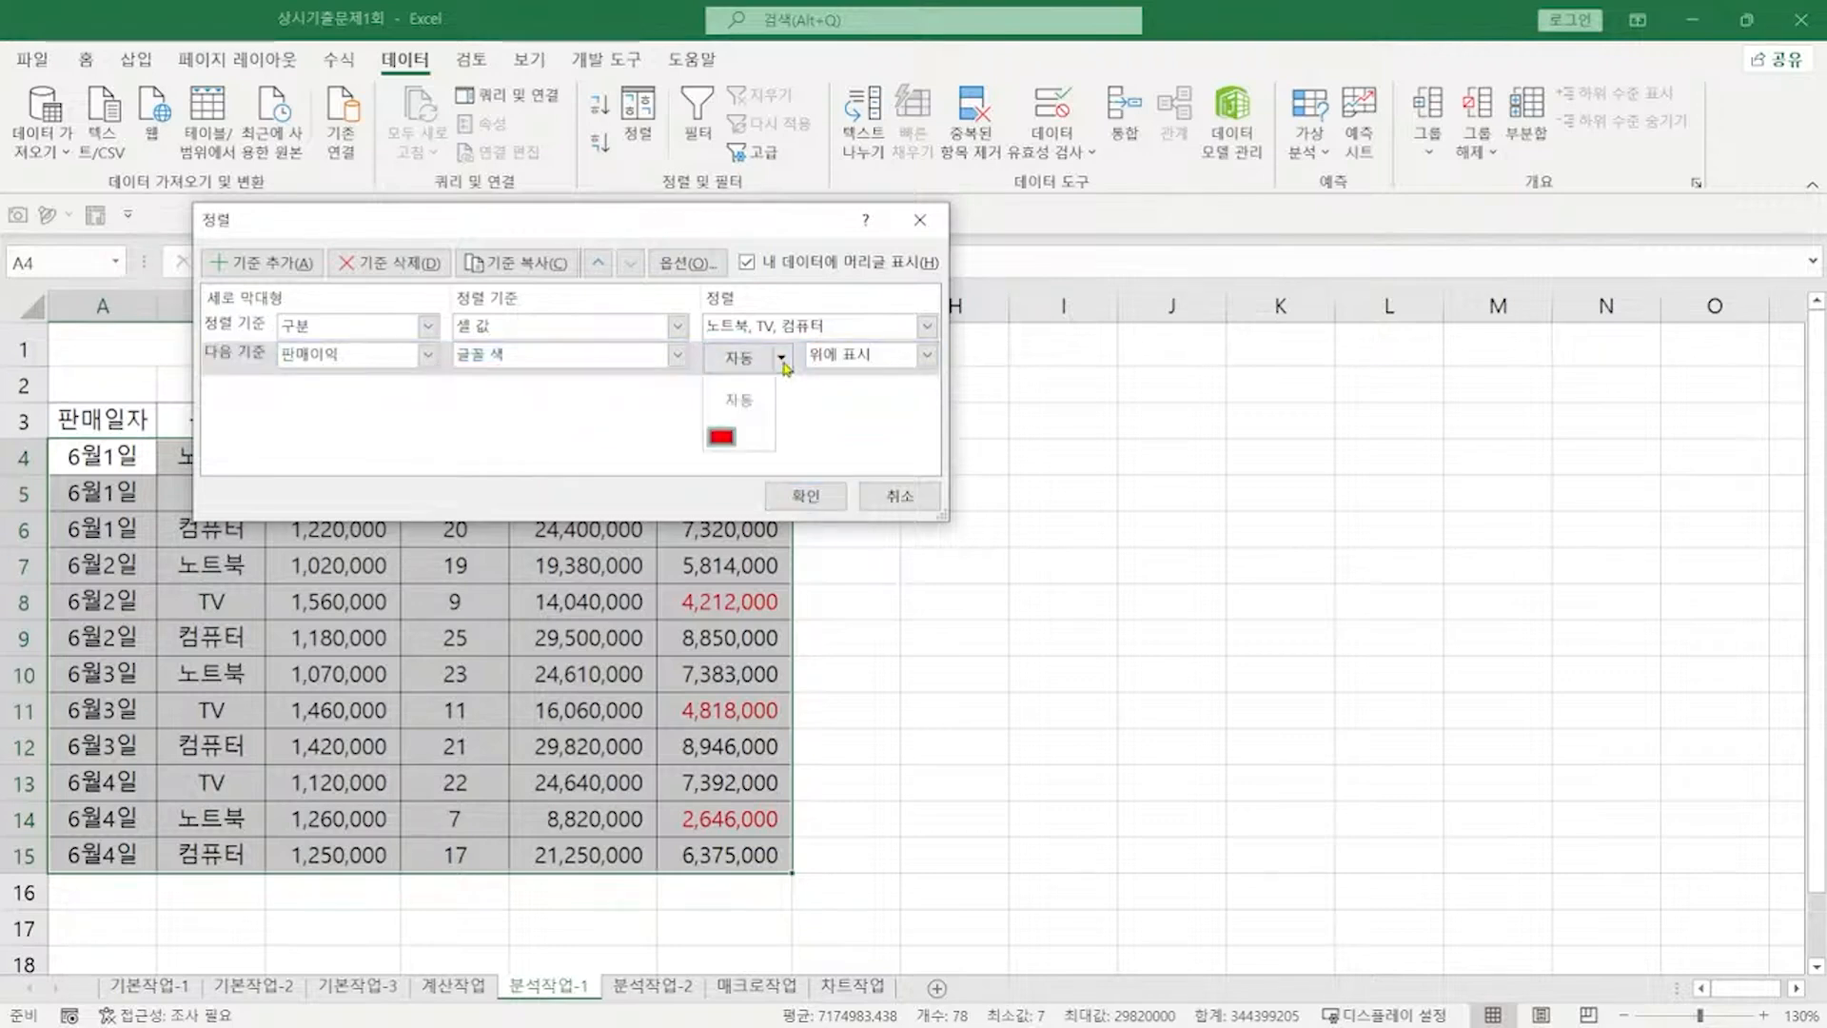
pyautogui.click(723, 439)
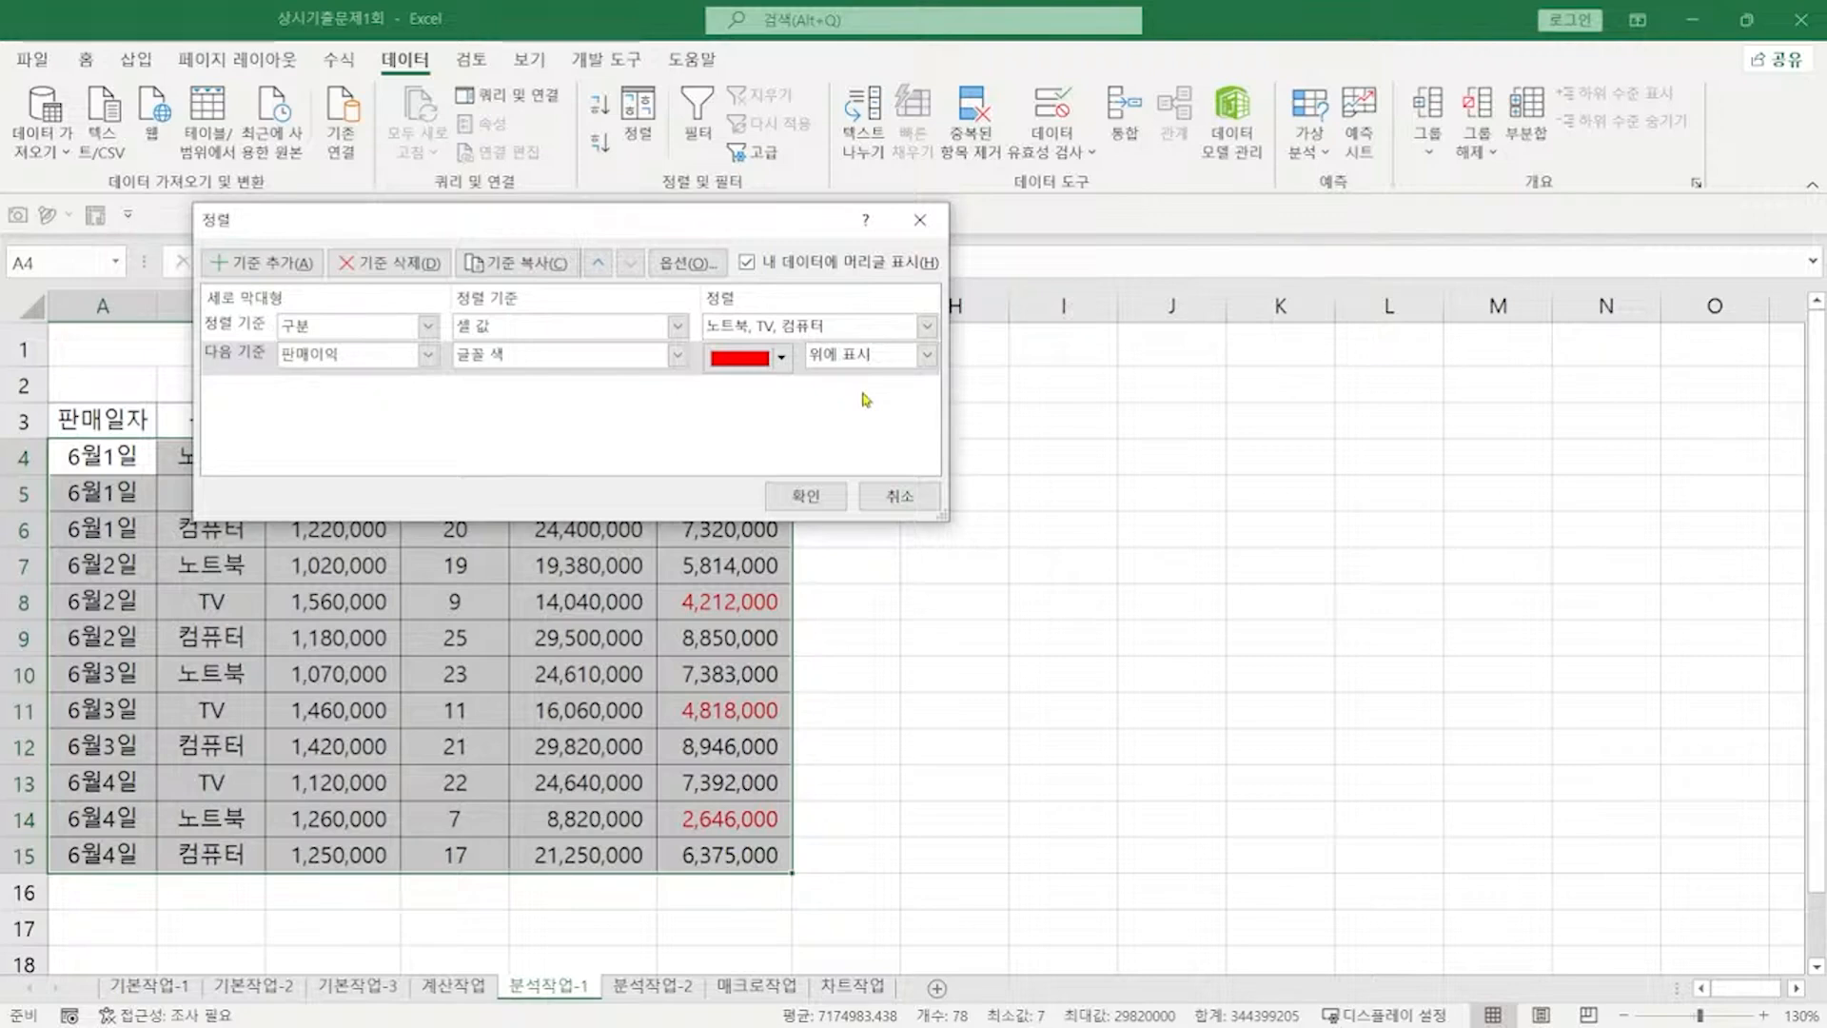
pyautogui.click(809, 496)
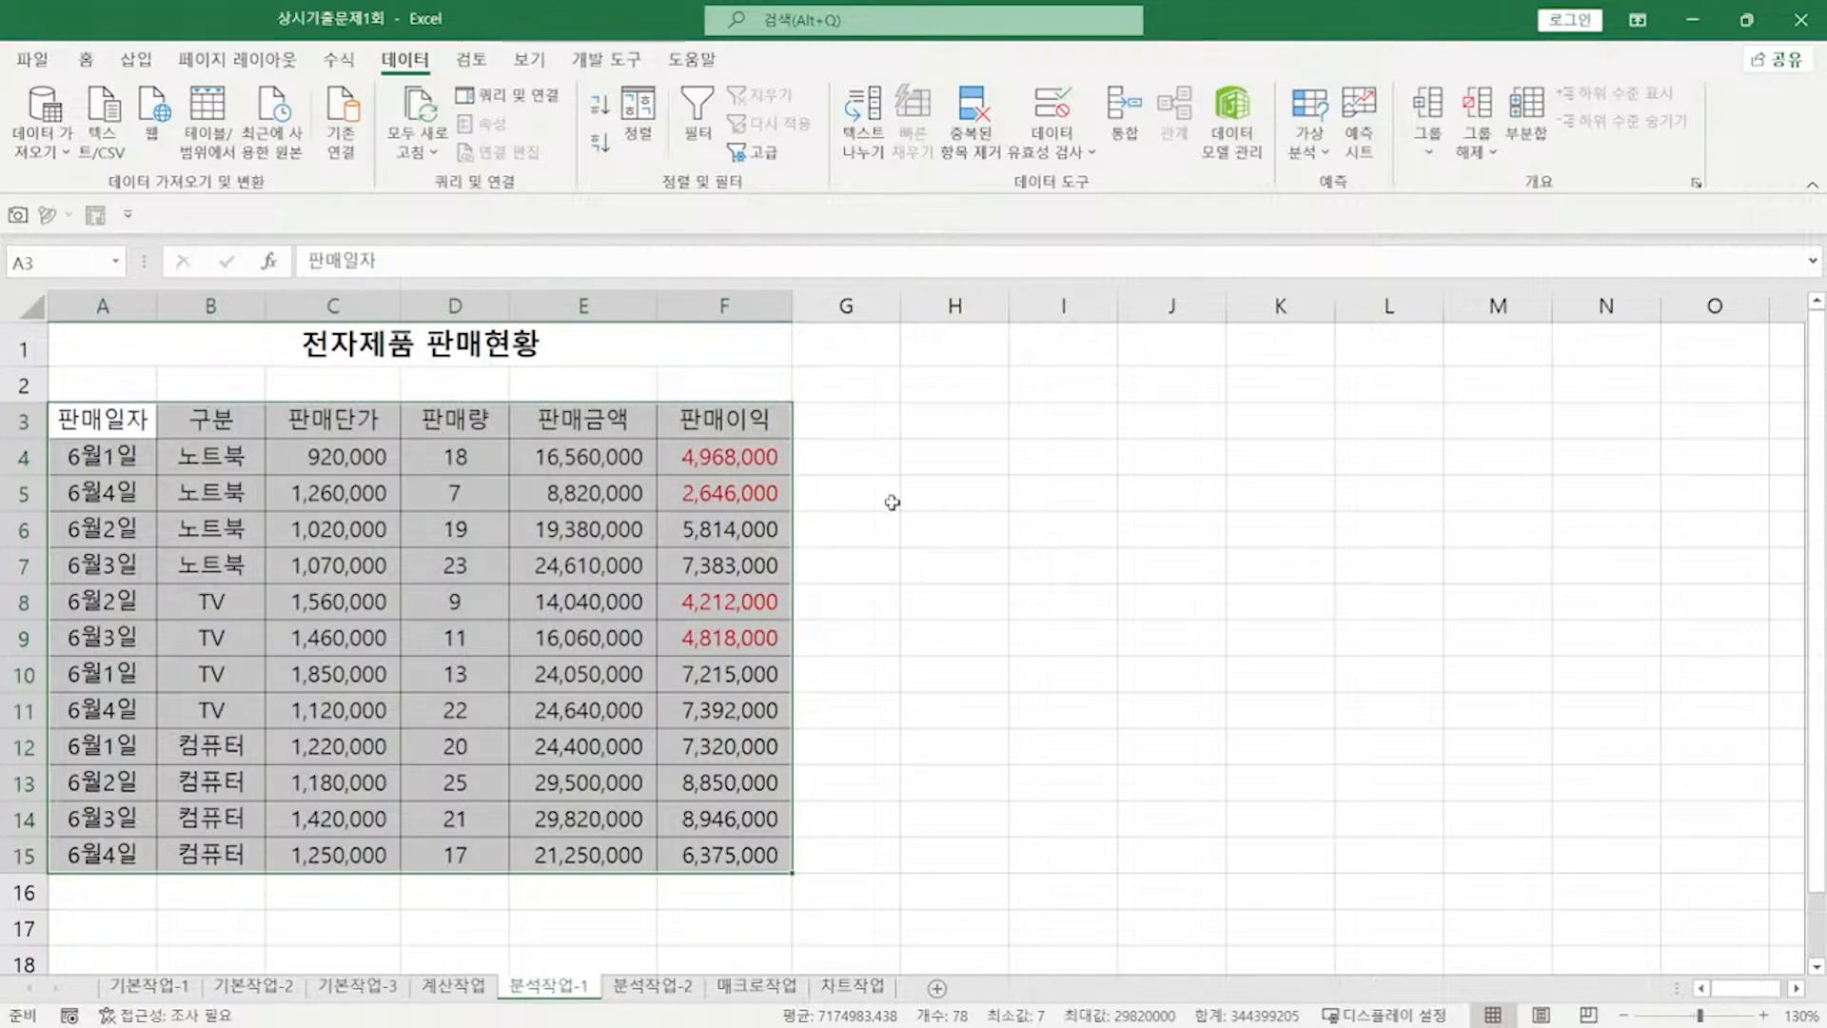
pyautogui.click(654, 986)
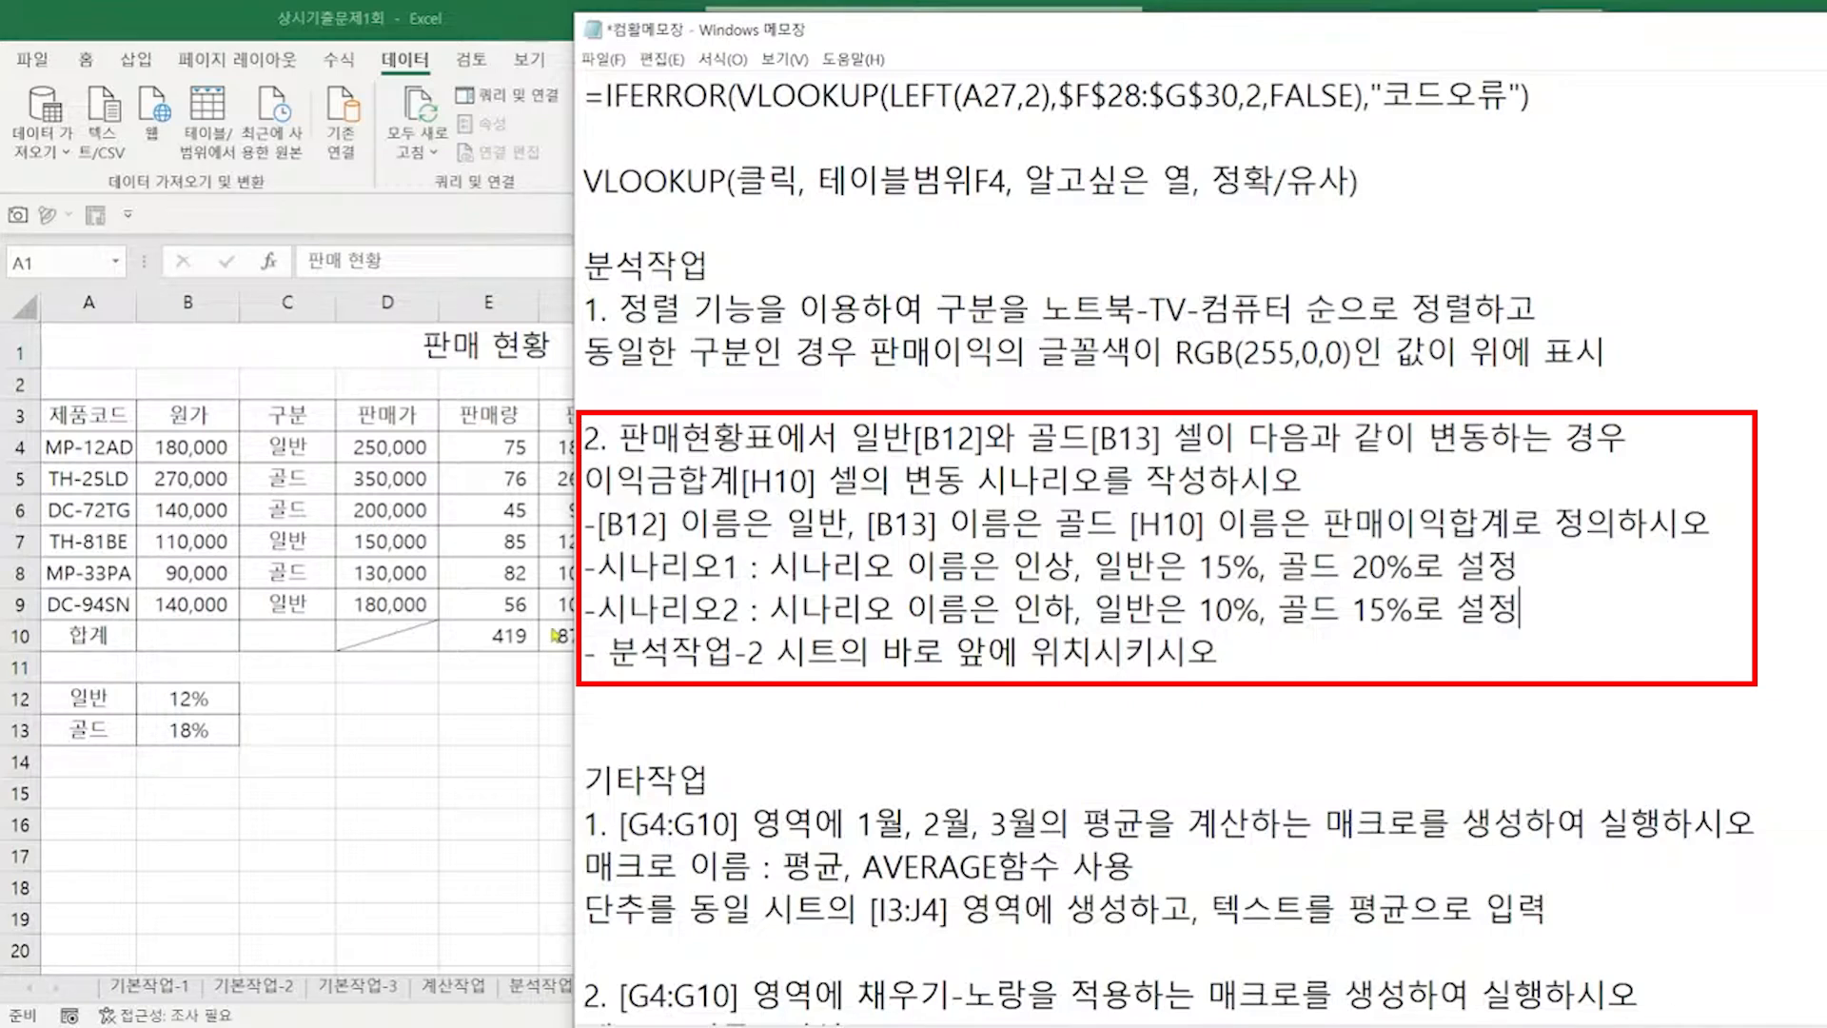
# Step: Use the Name Box to name B12 일반, B13 골드, and H10 판매이익합계
pyautogui.hotkey('alt', 'Tab')
pyautogui.click(195, 702)
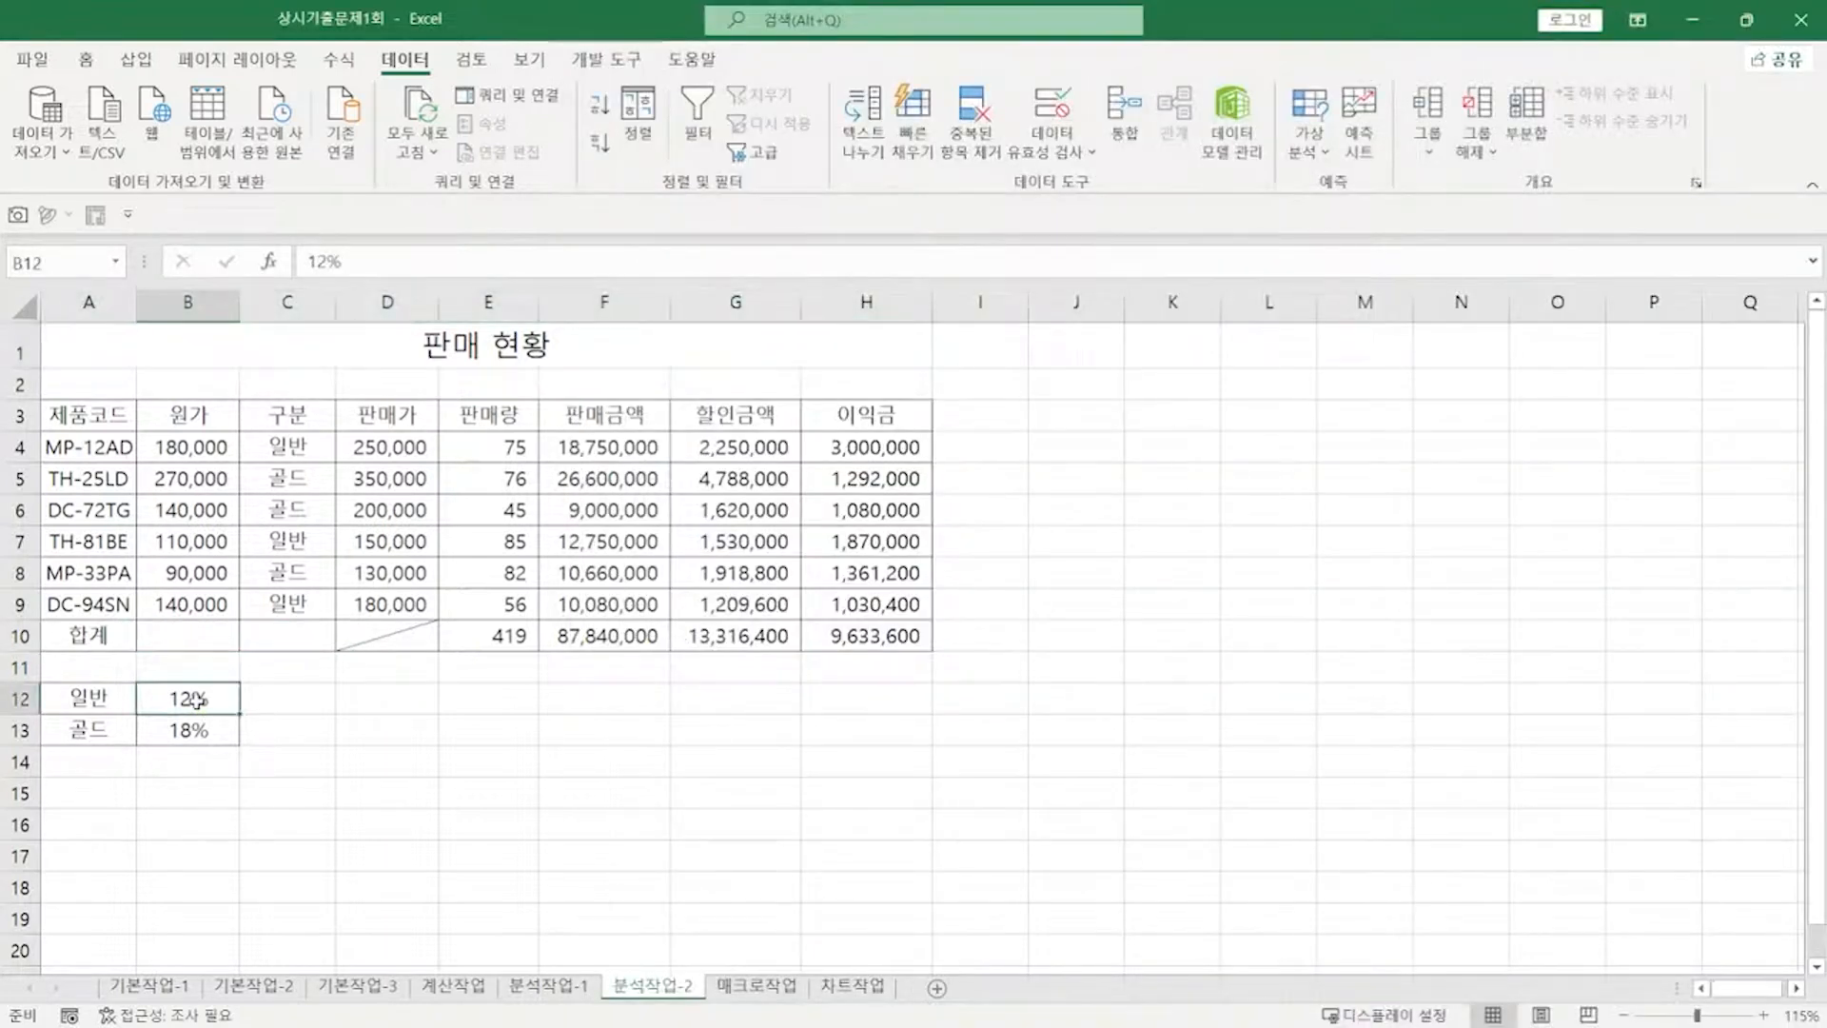
pyautogui.click(62, 262)
pyautogui.write('일반')
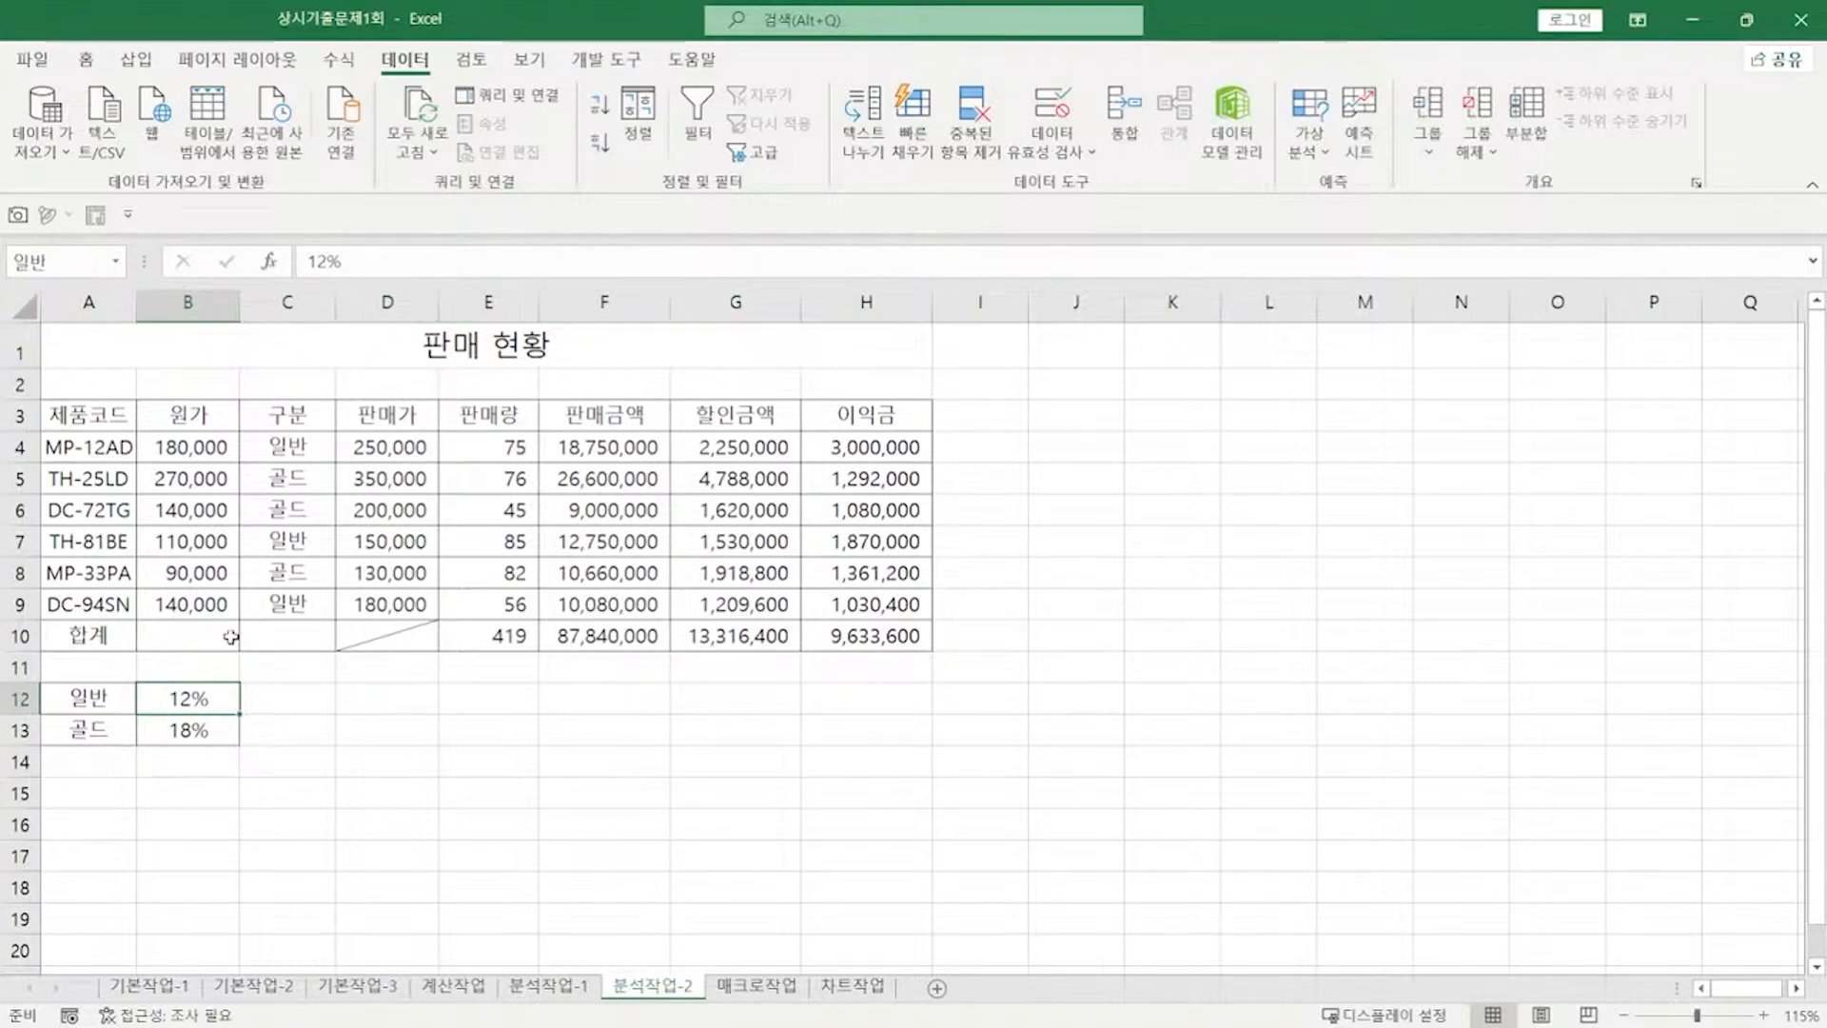
pyautogui.click(200, 731)
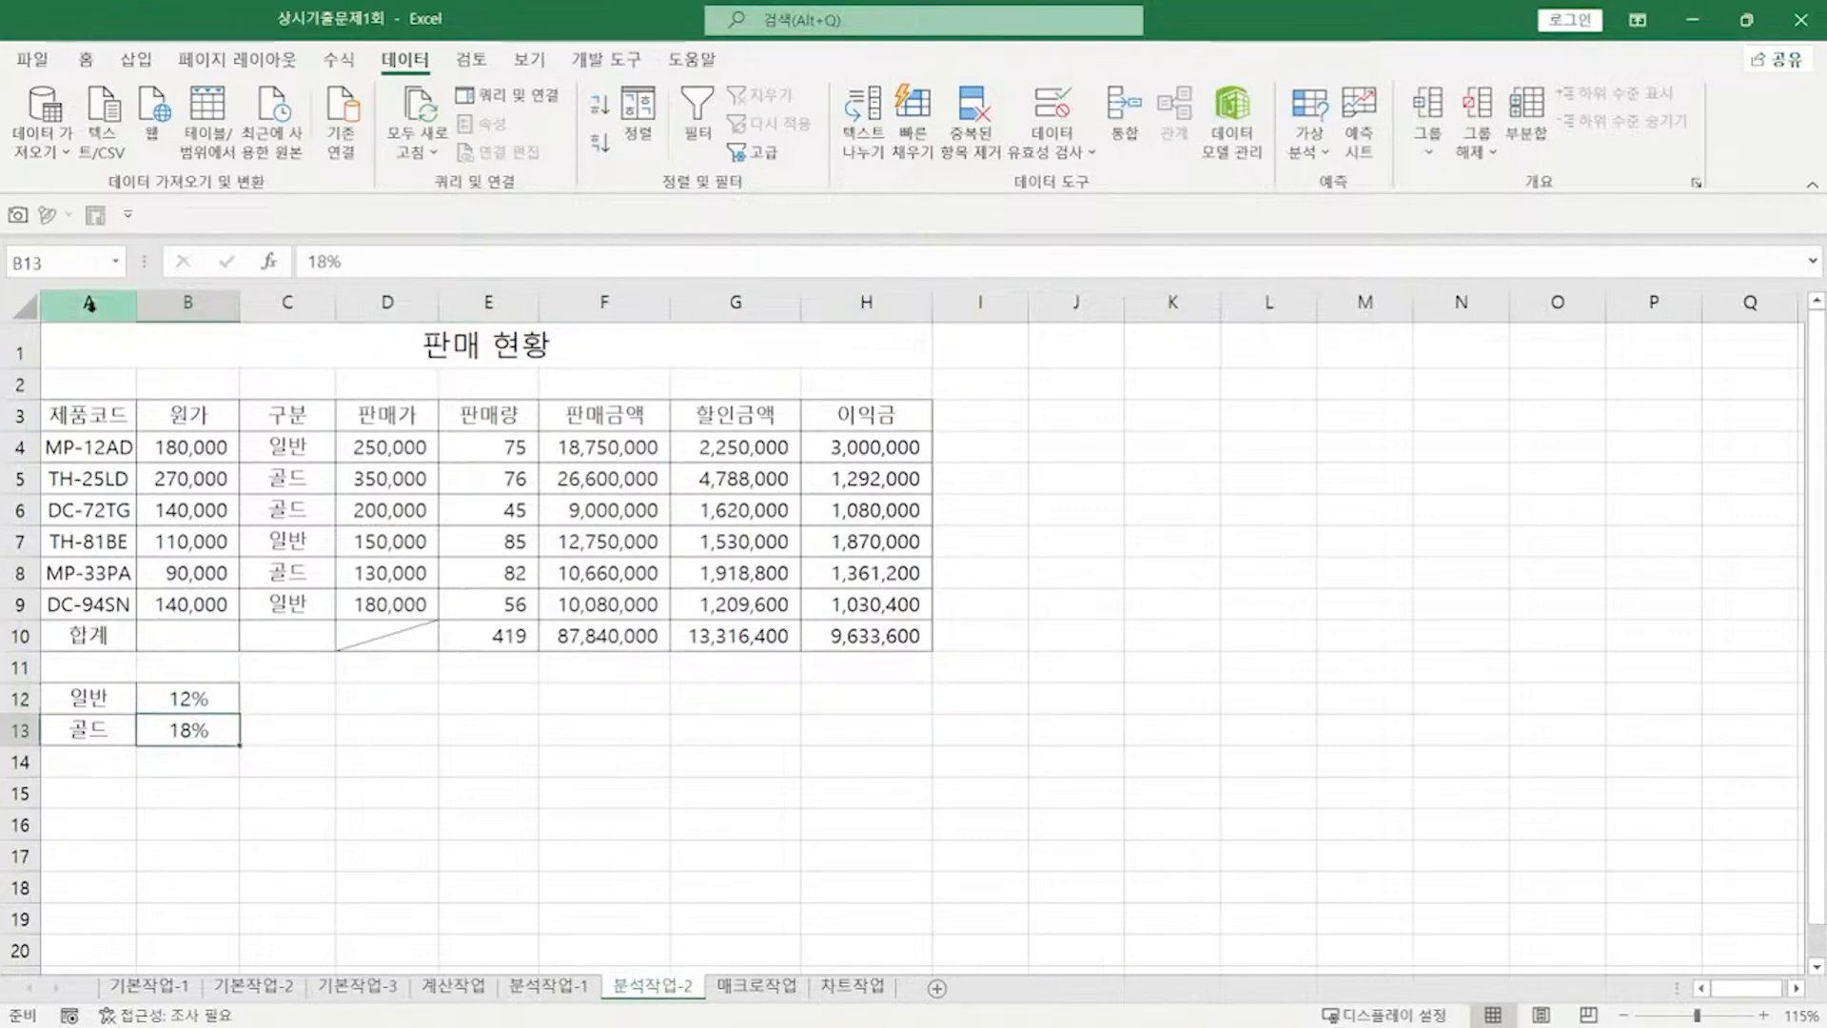
pyautogui.click(68, 265)
pyautogui.write('골드')
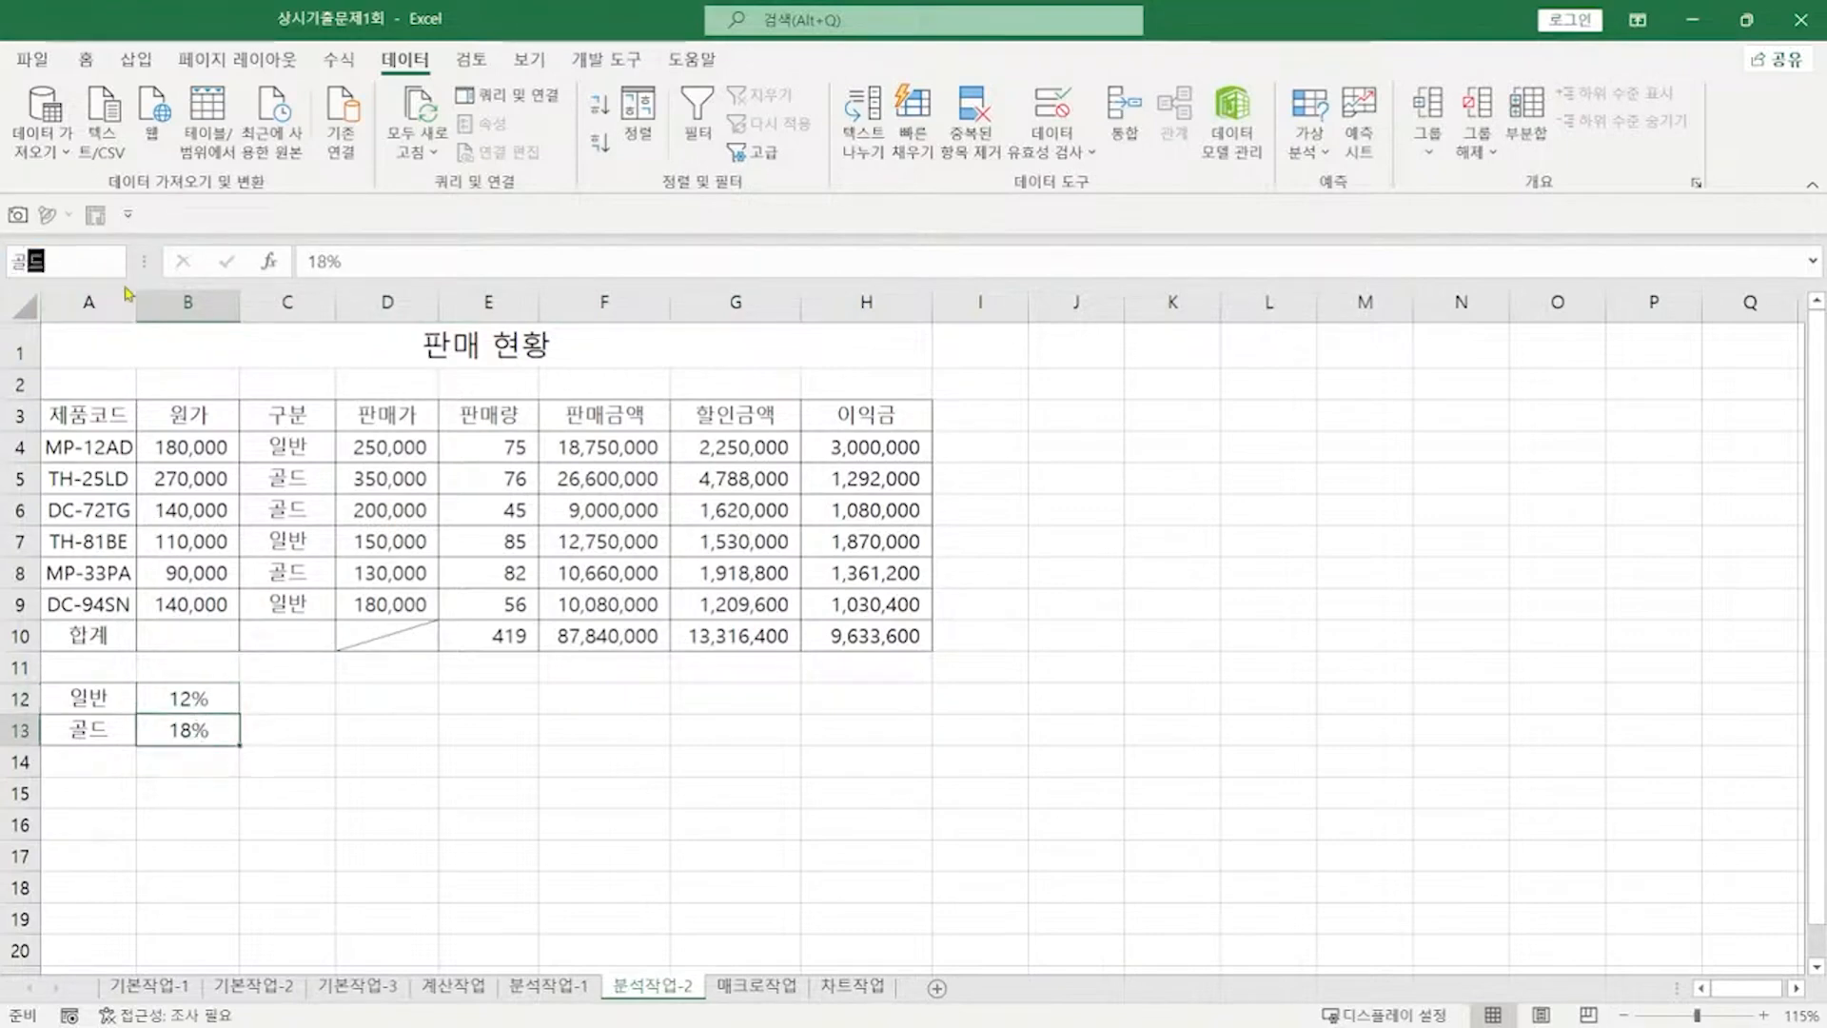
pyautogui.press('Return')
pyautogui.click(866, 635)
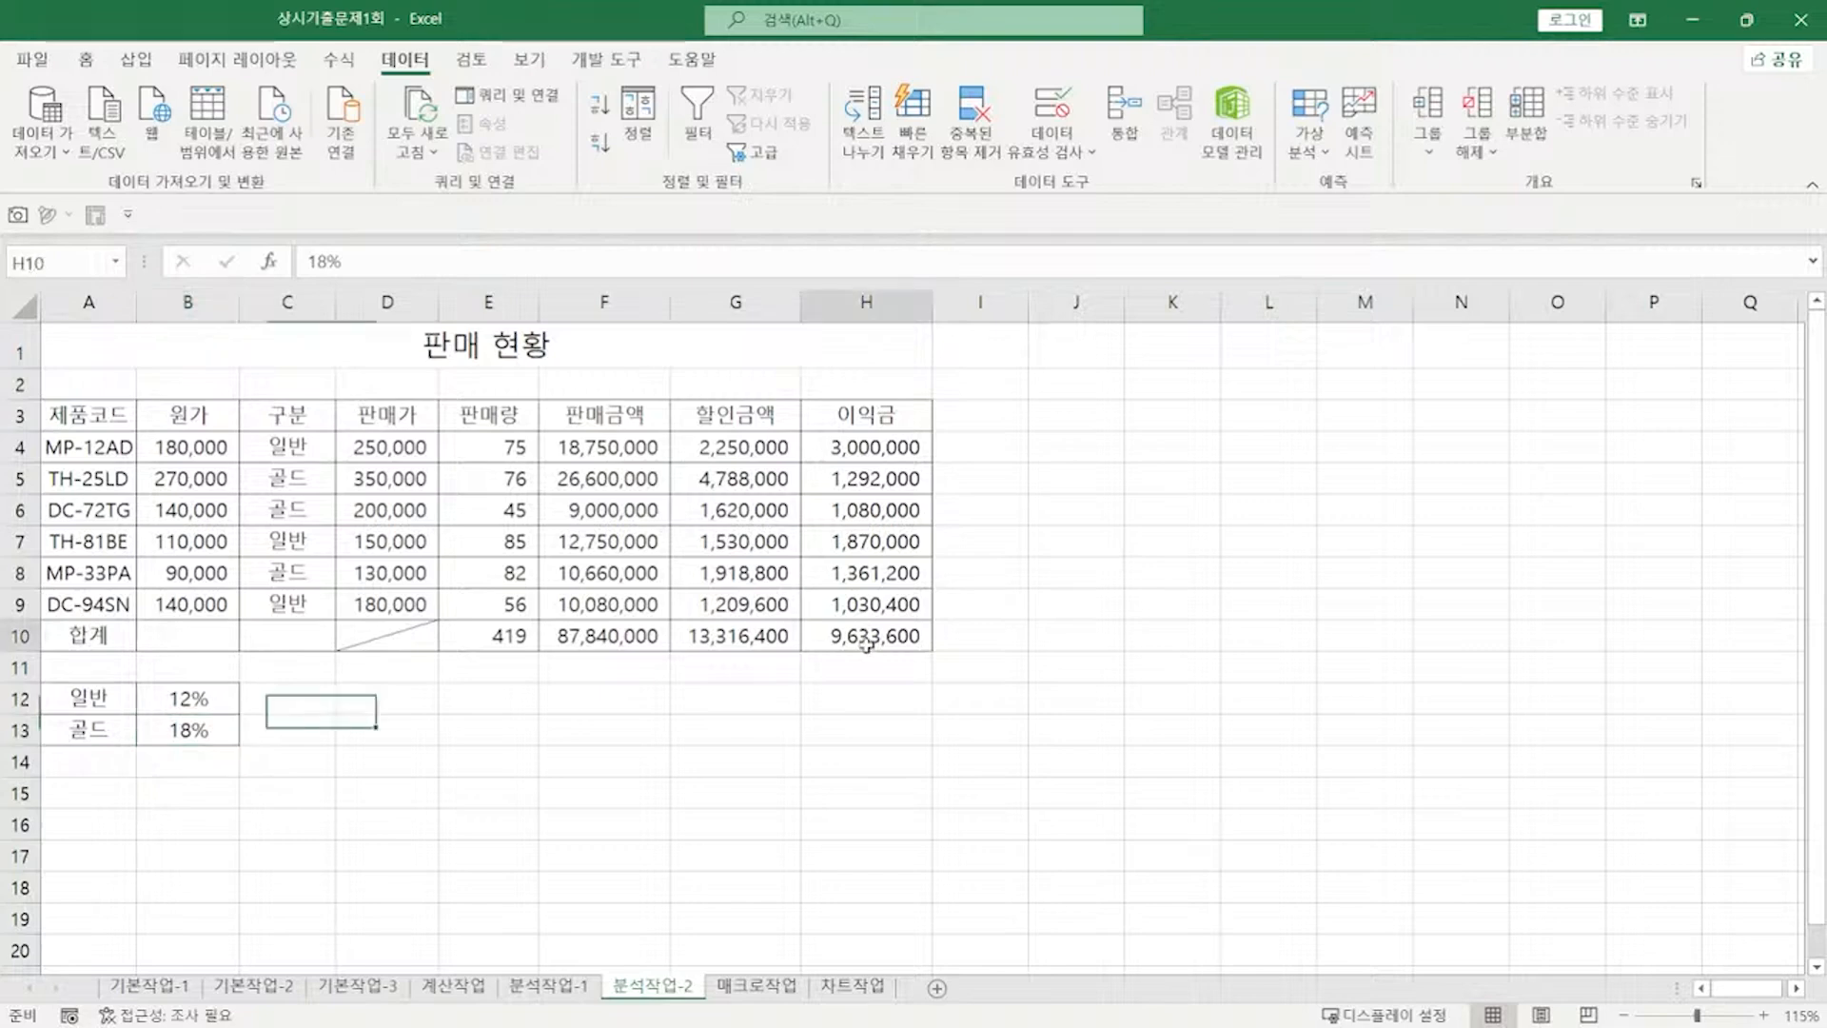
pyautogui.click(71, 265)
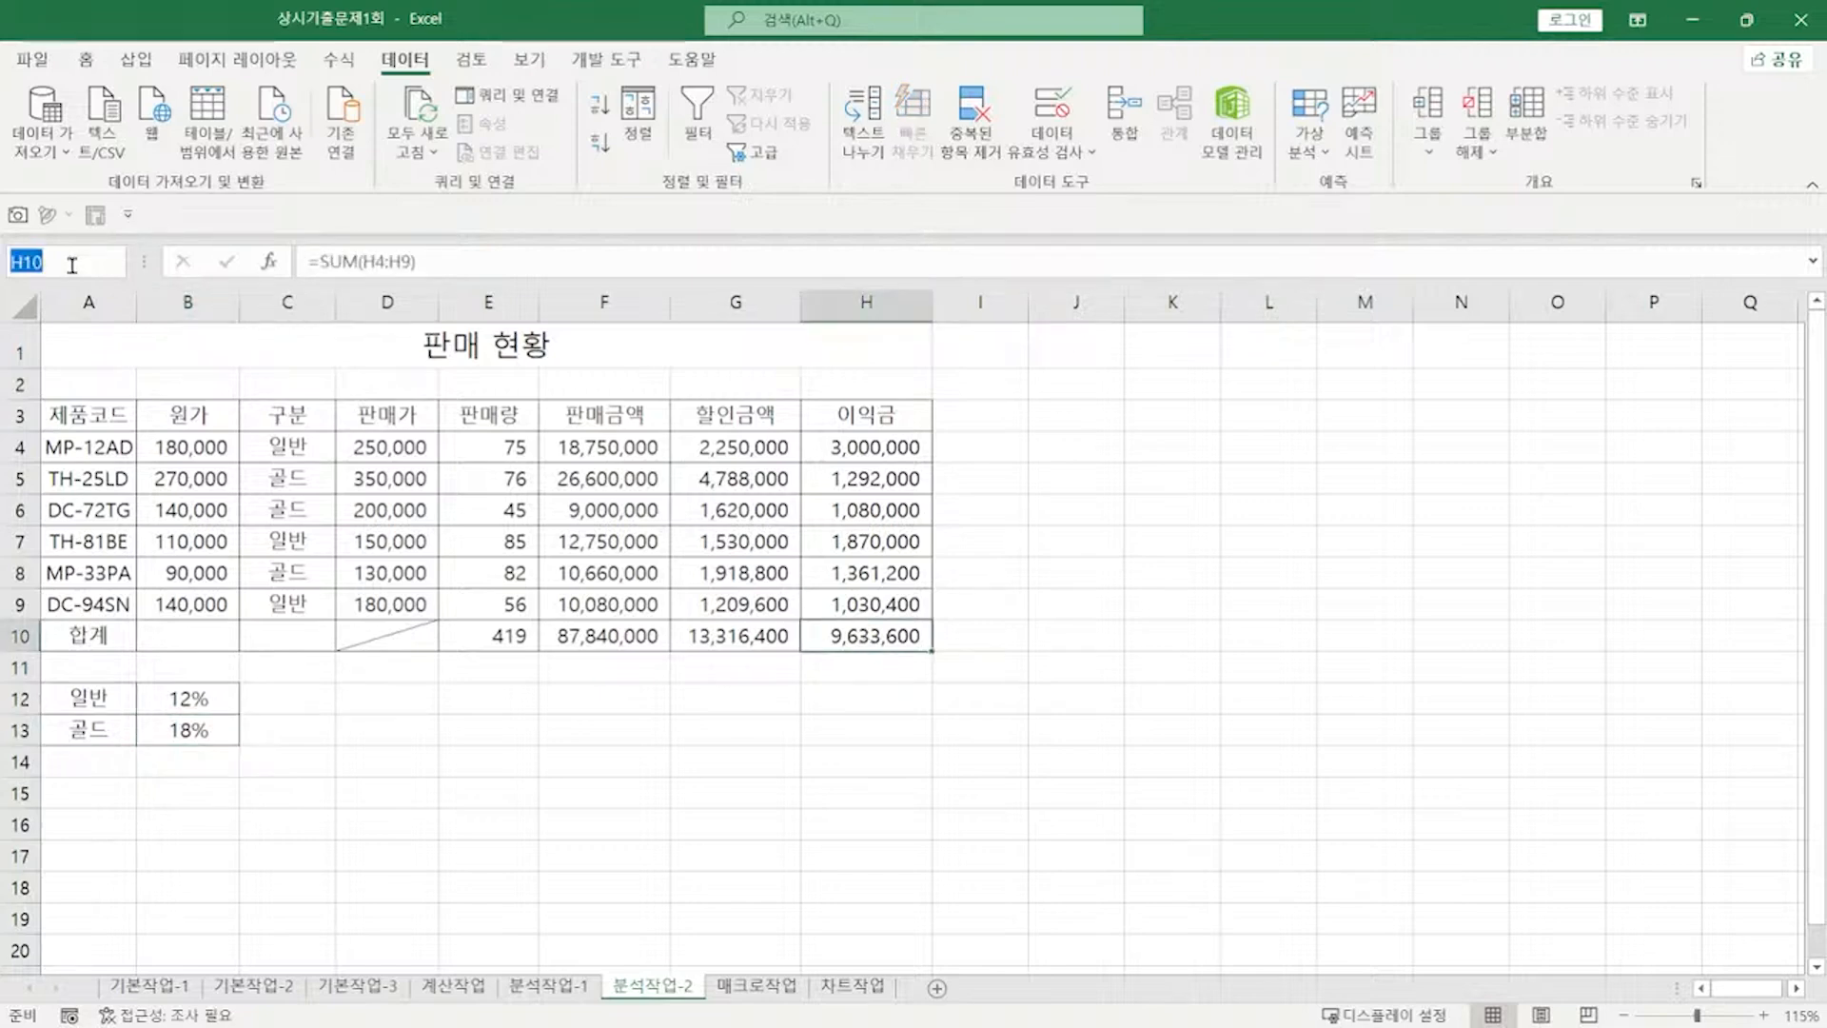
pyautogui.write('판매이익합계')
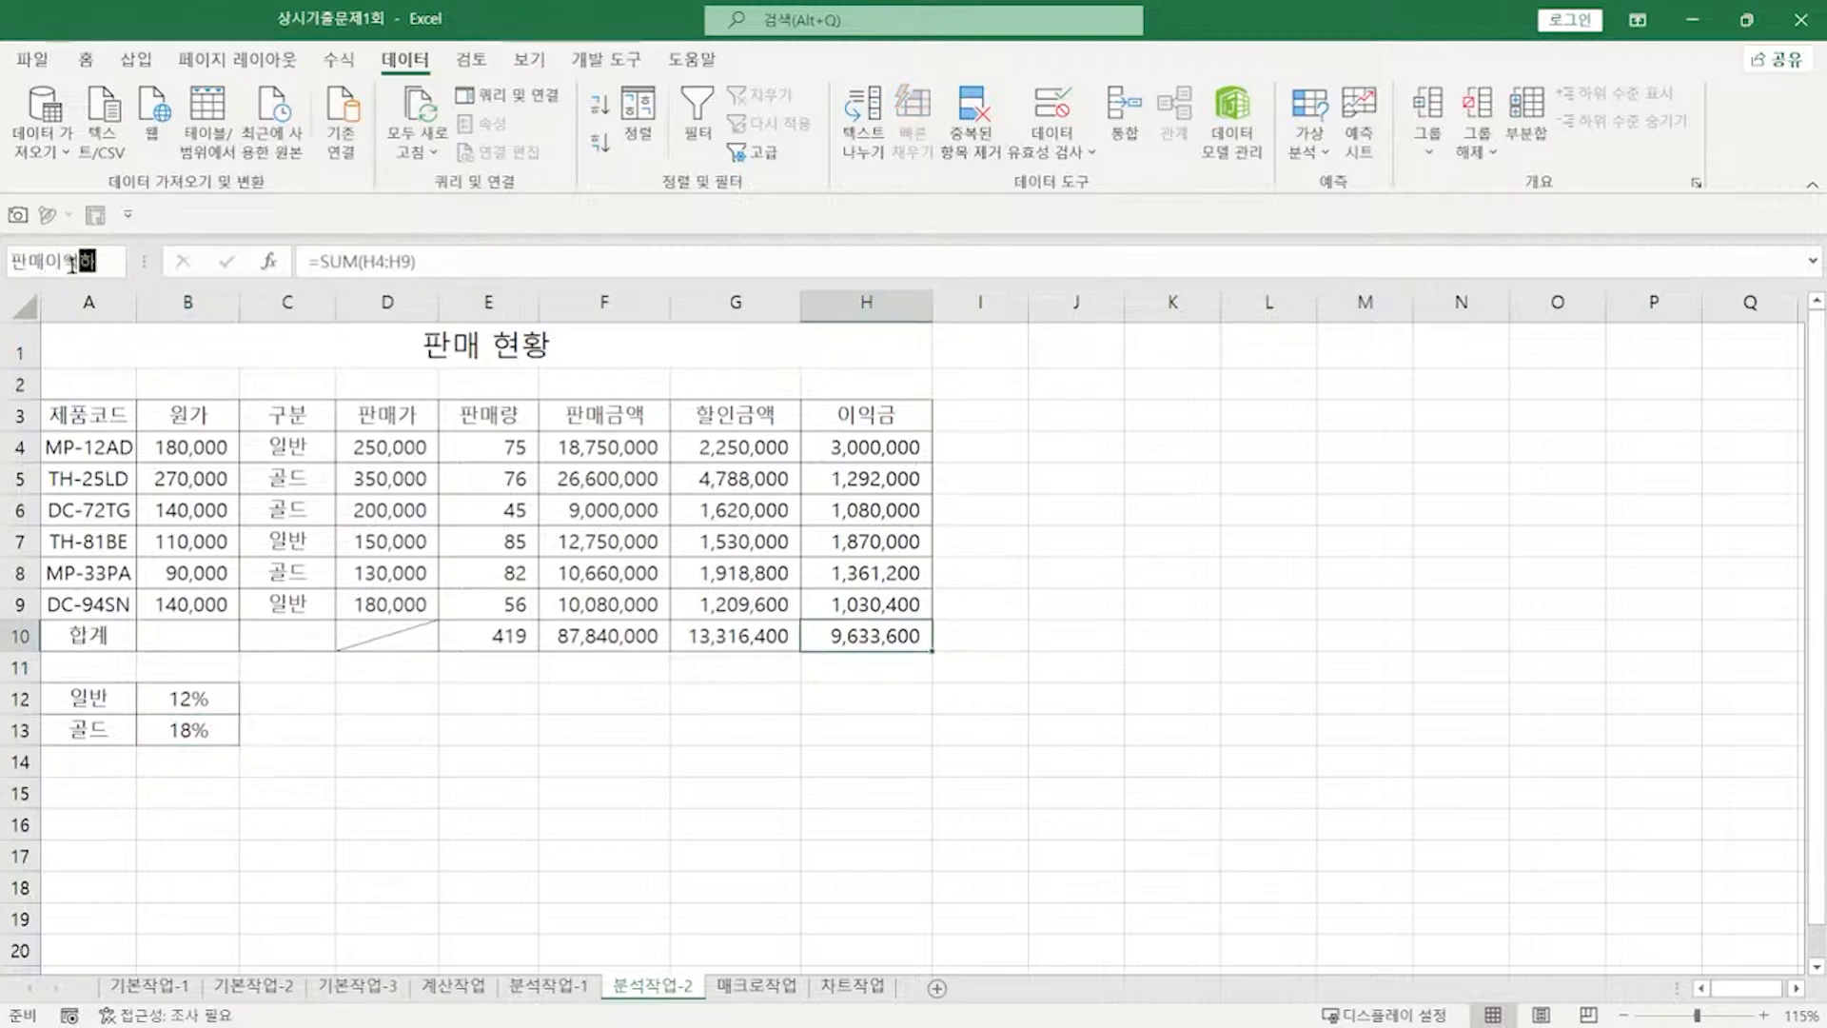
pyautogui.press('Return')
# Step: With B12:B13 selected, add scenario 인상 with 일반 15% and 골드 20%
pyautogui.moveTo(191, 704); pyautogui.dragTo(192, 728)
pyautogui.click(1310, 143)
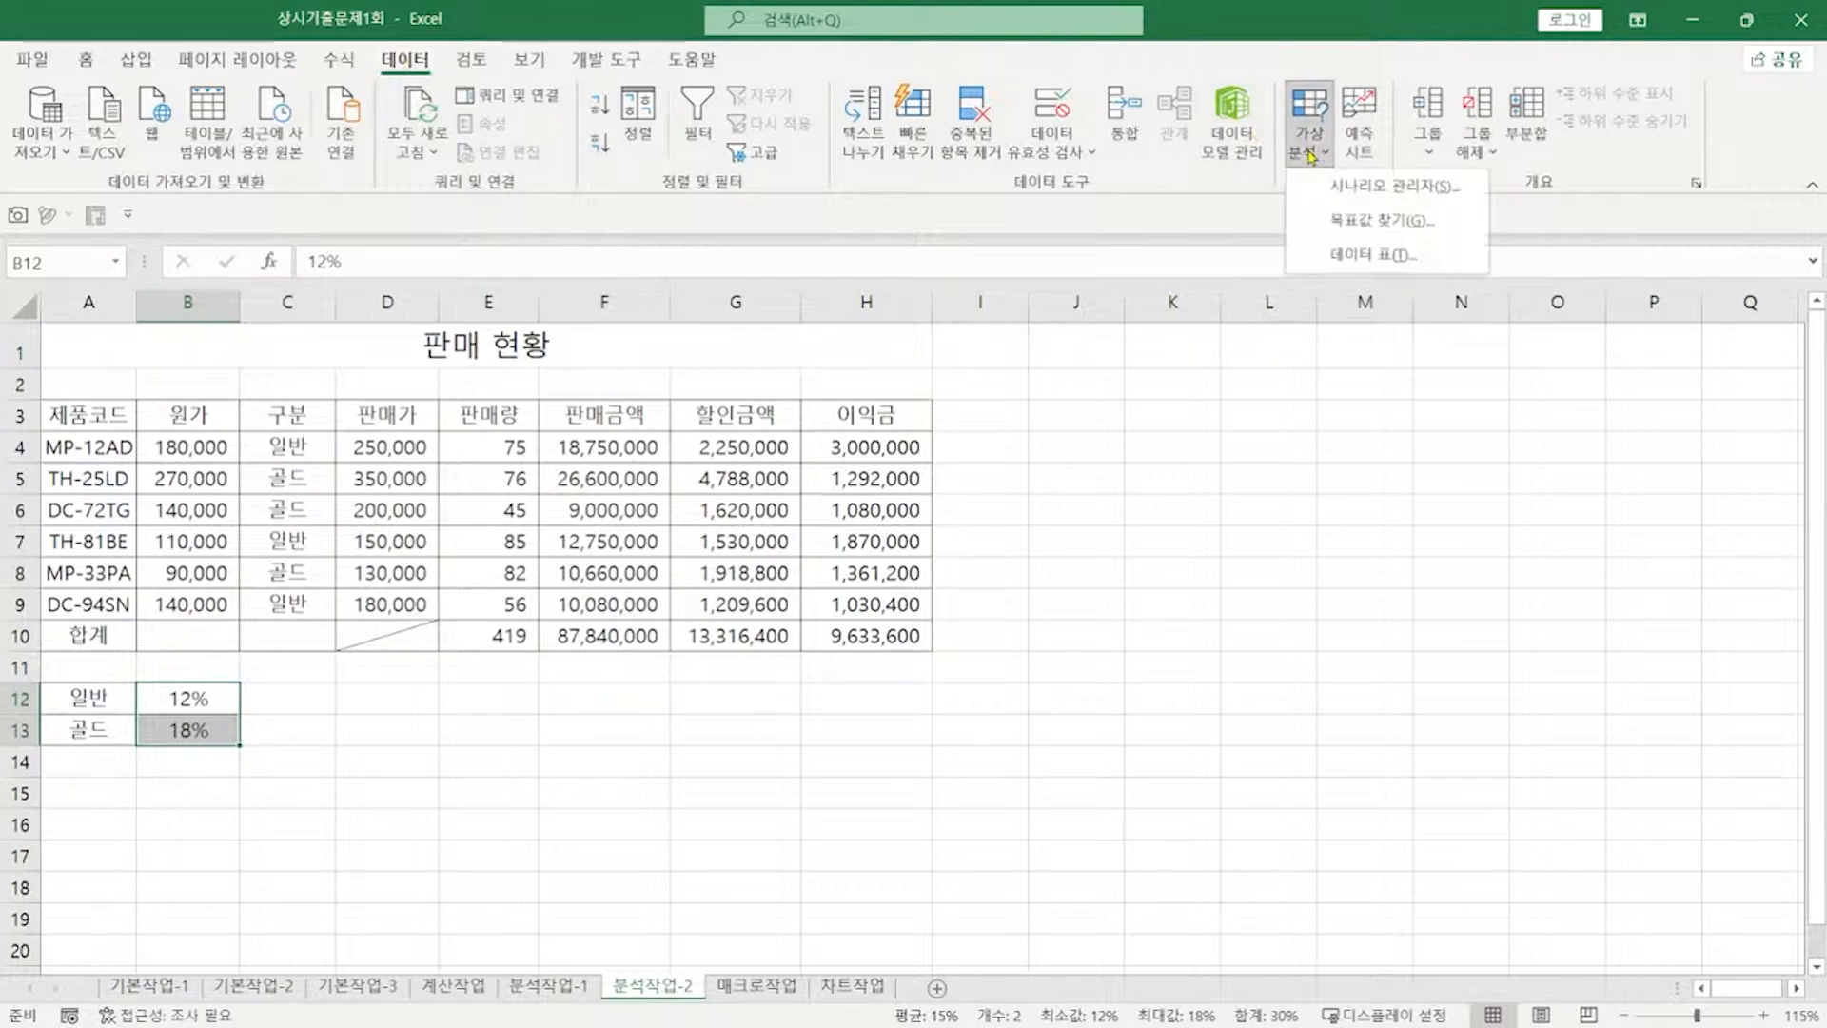
pyautogui.click(1366, 187)
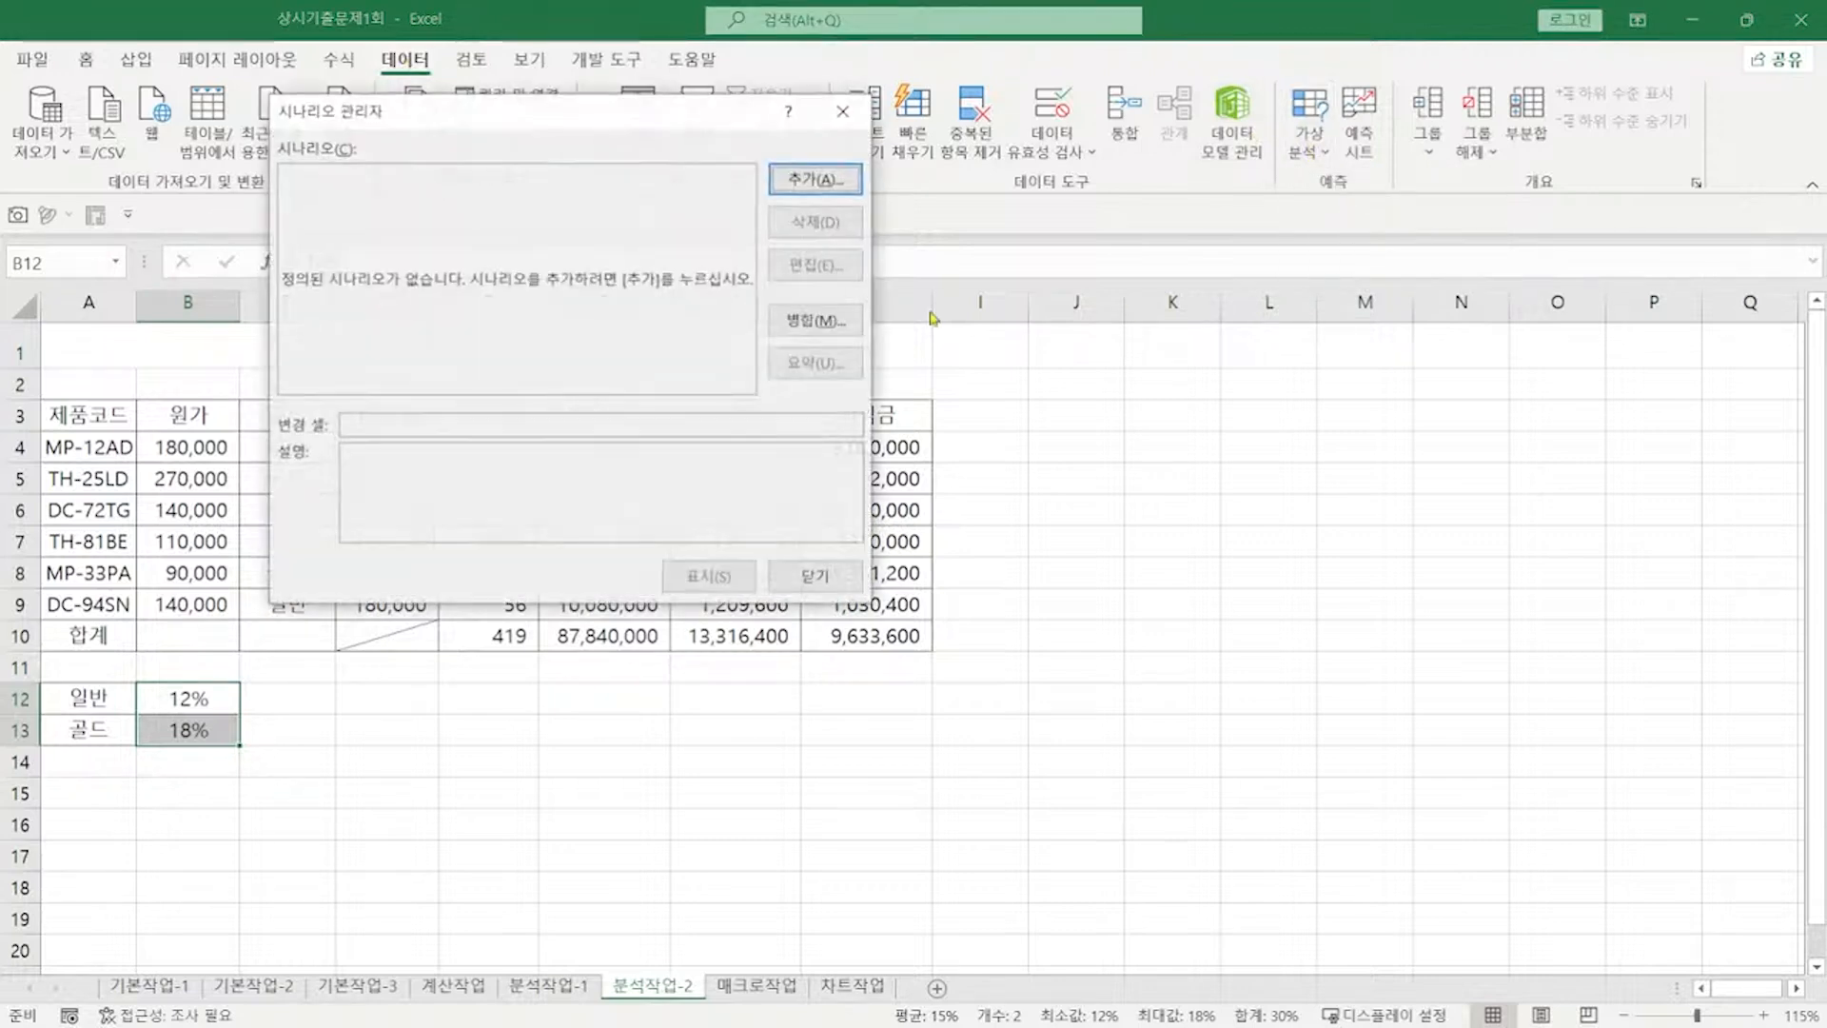
pyautogui.moveTo(671, 141); pyautogui.dragTo(1014, 173)
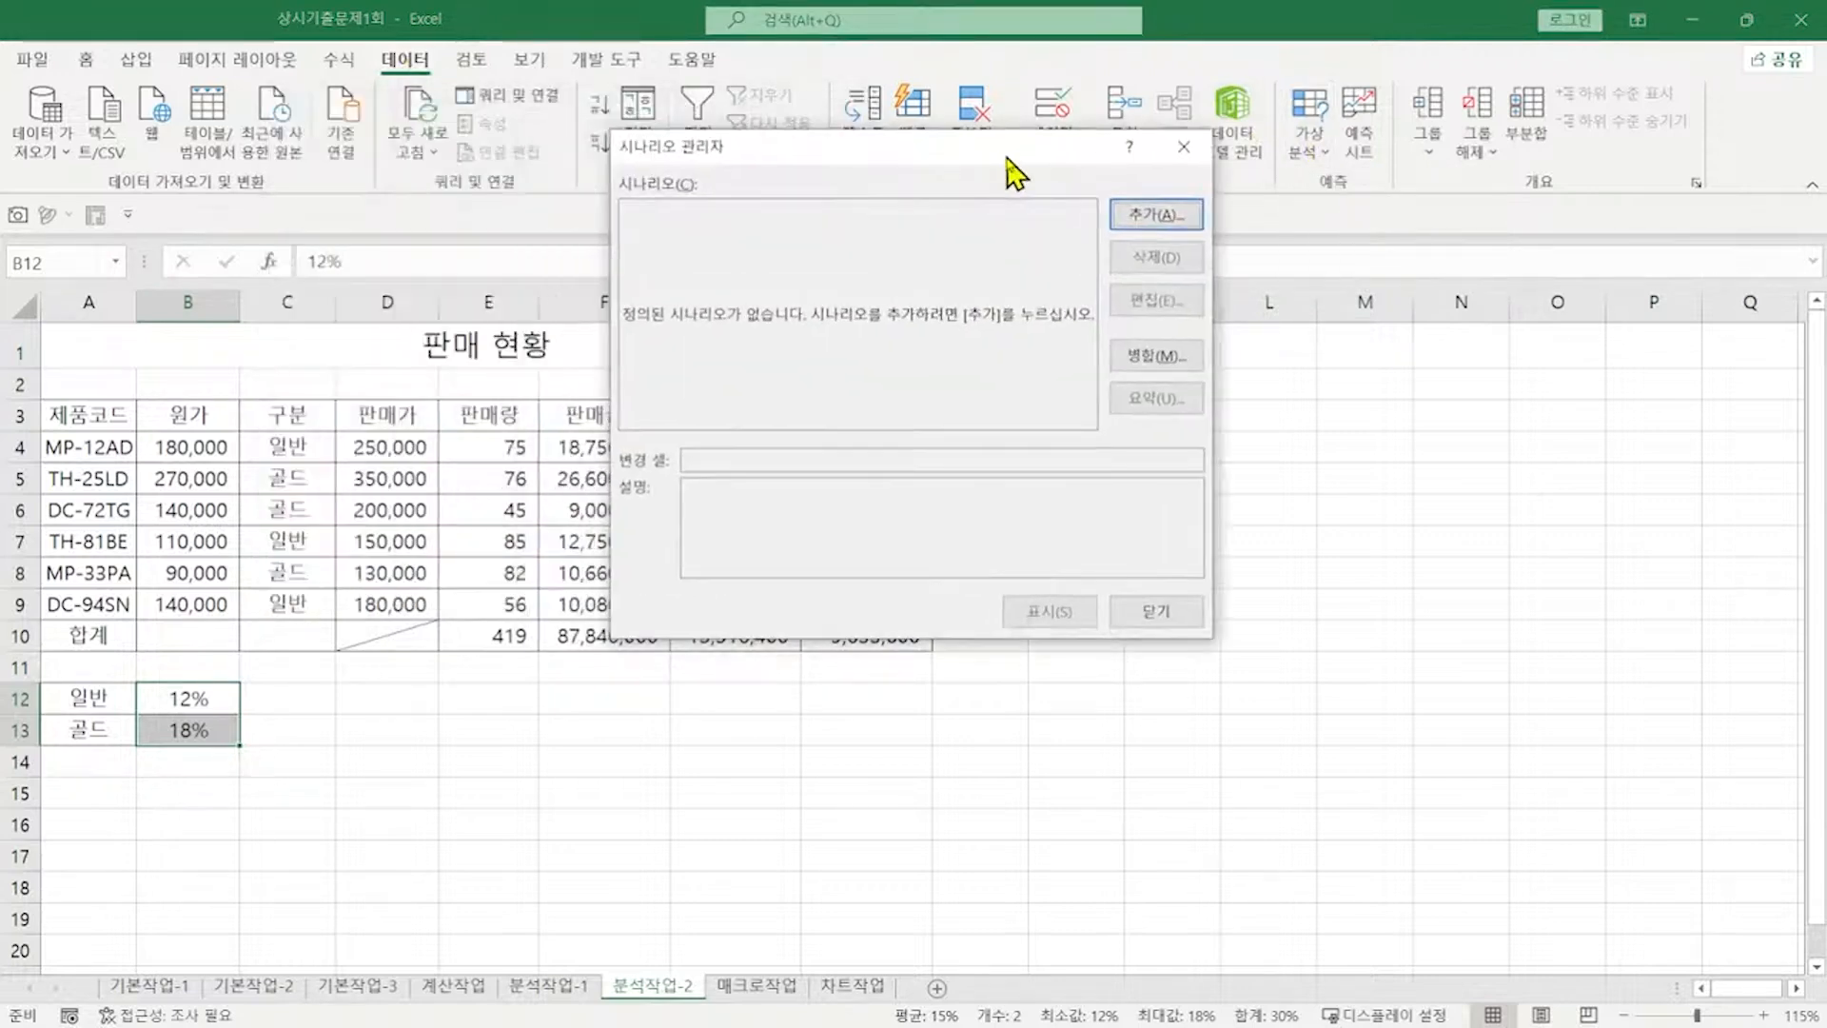
pyautogui.click(1135, 219)
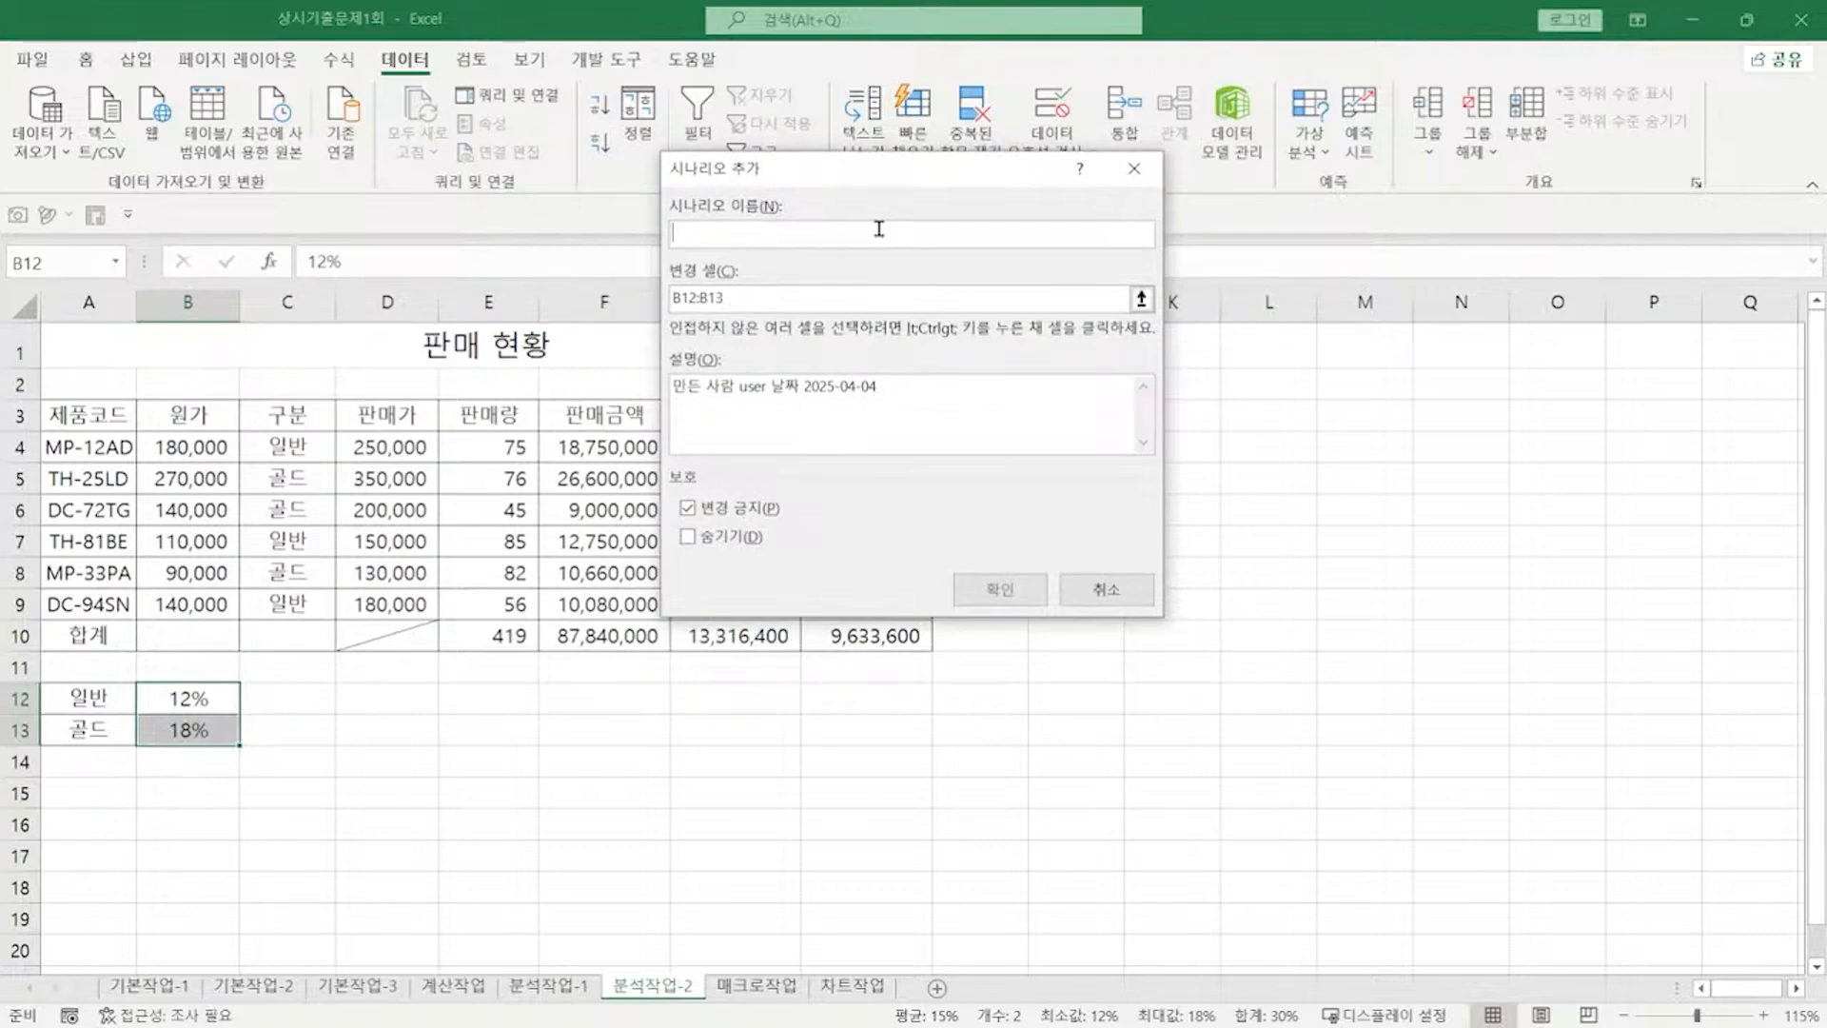
pyautogui.write('인상')
pyautogui.press('Return')
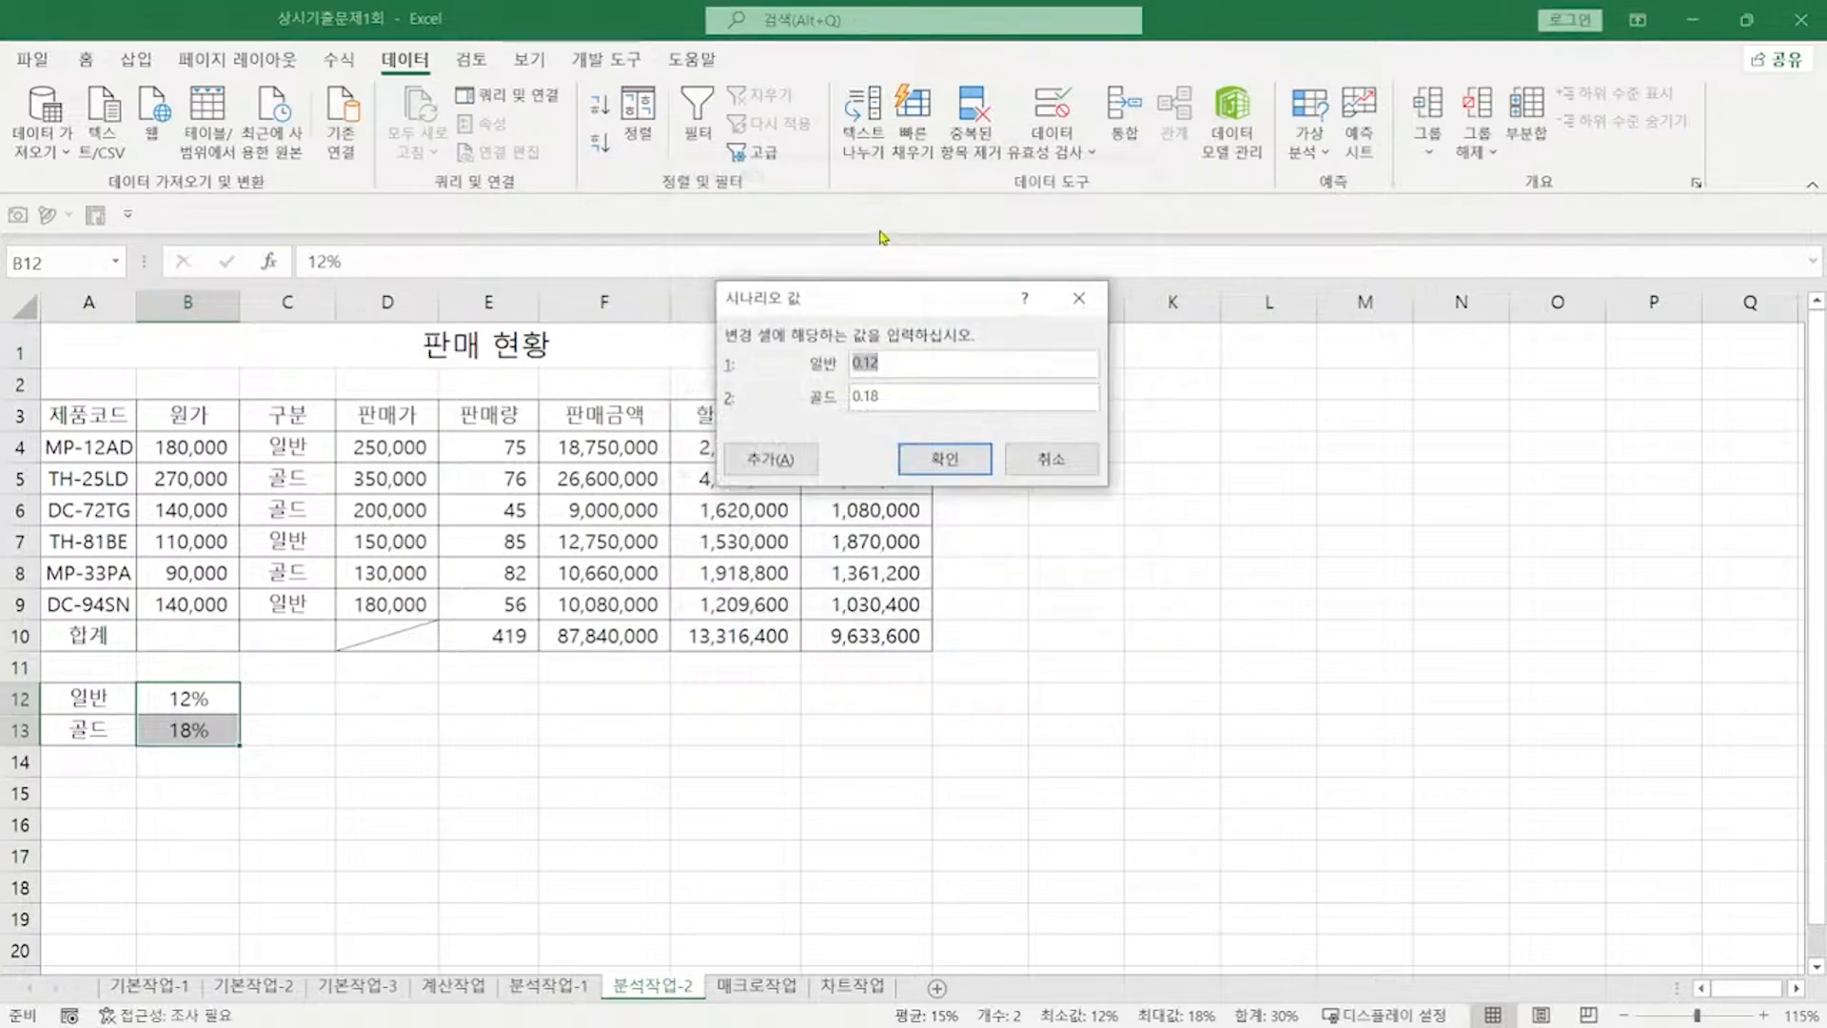
pyautogui.write('15%')
pyautogui.press('Tab')
pyautogui.write('20%')
pyautogui.click(985, 457)
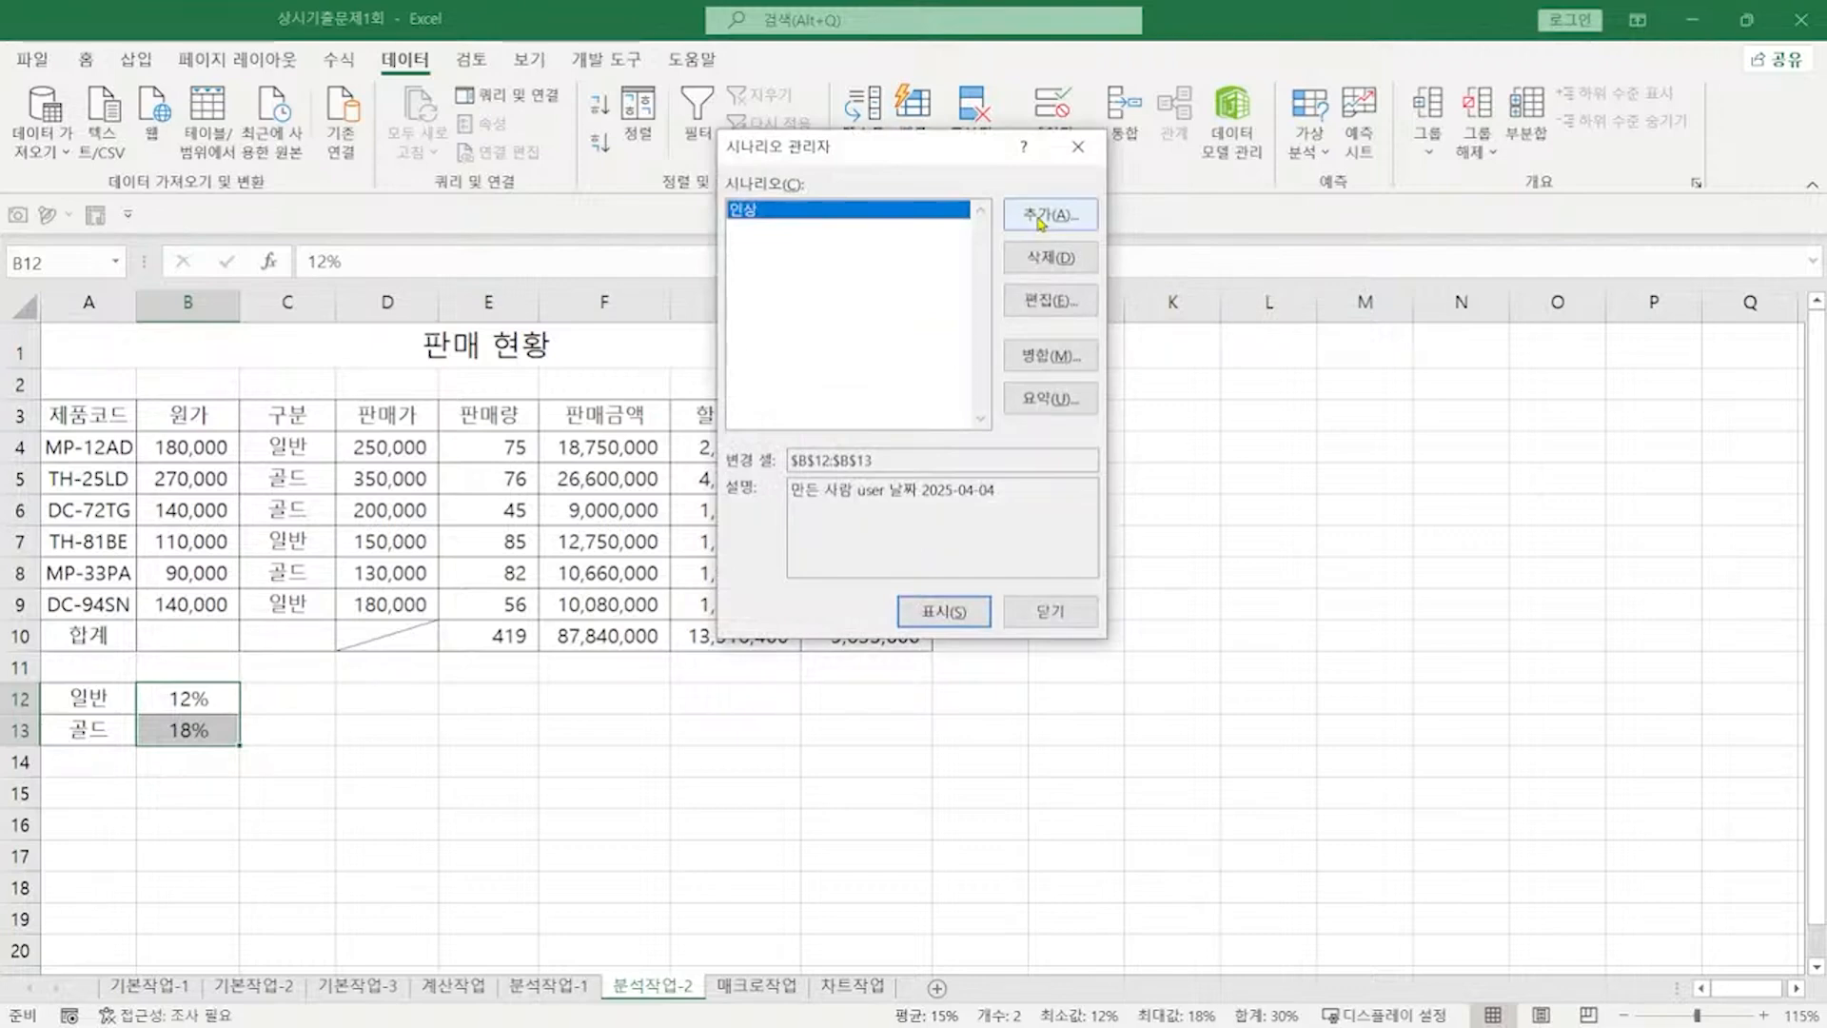
# Step: Add scenario 인하 with 일반 10% and 골드 15%, then open the summary settings
pyautogui.click(1039, 219)
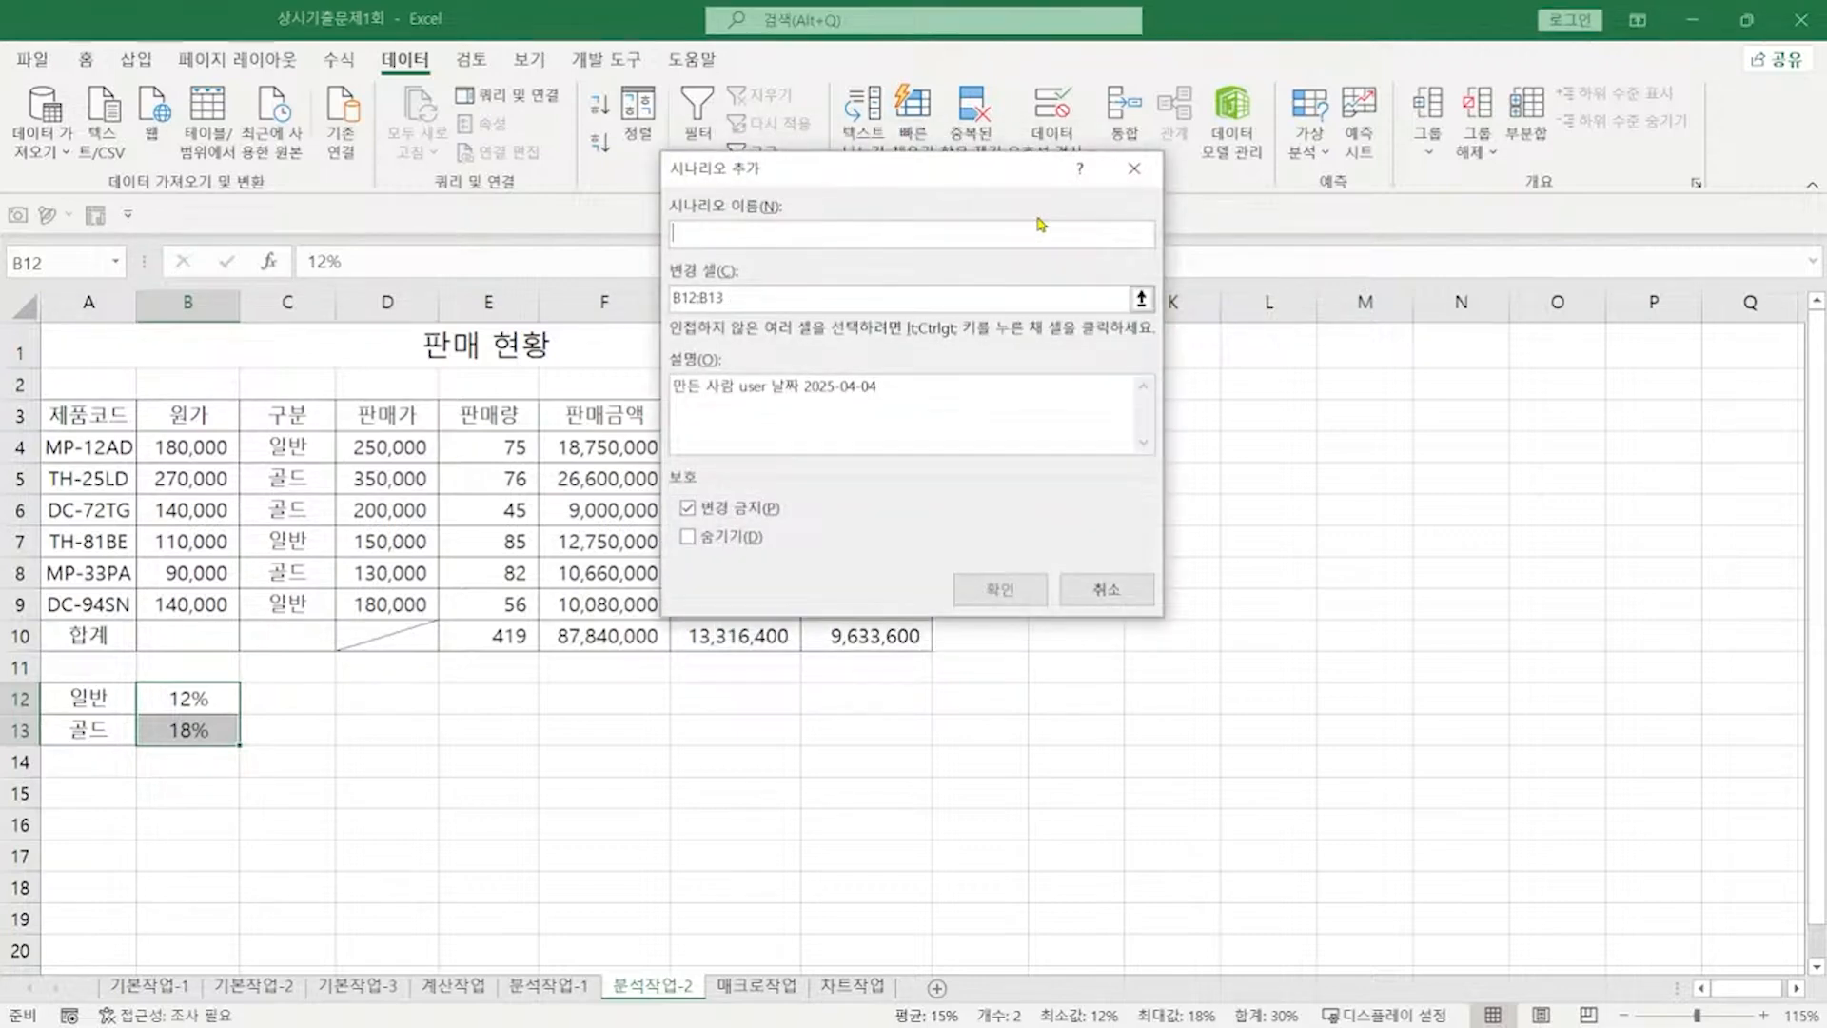
pyautogui.write('인')
pyautogui.press('Return')
pyautogui.write('10%')
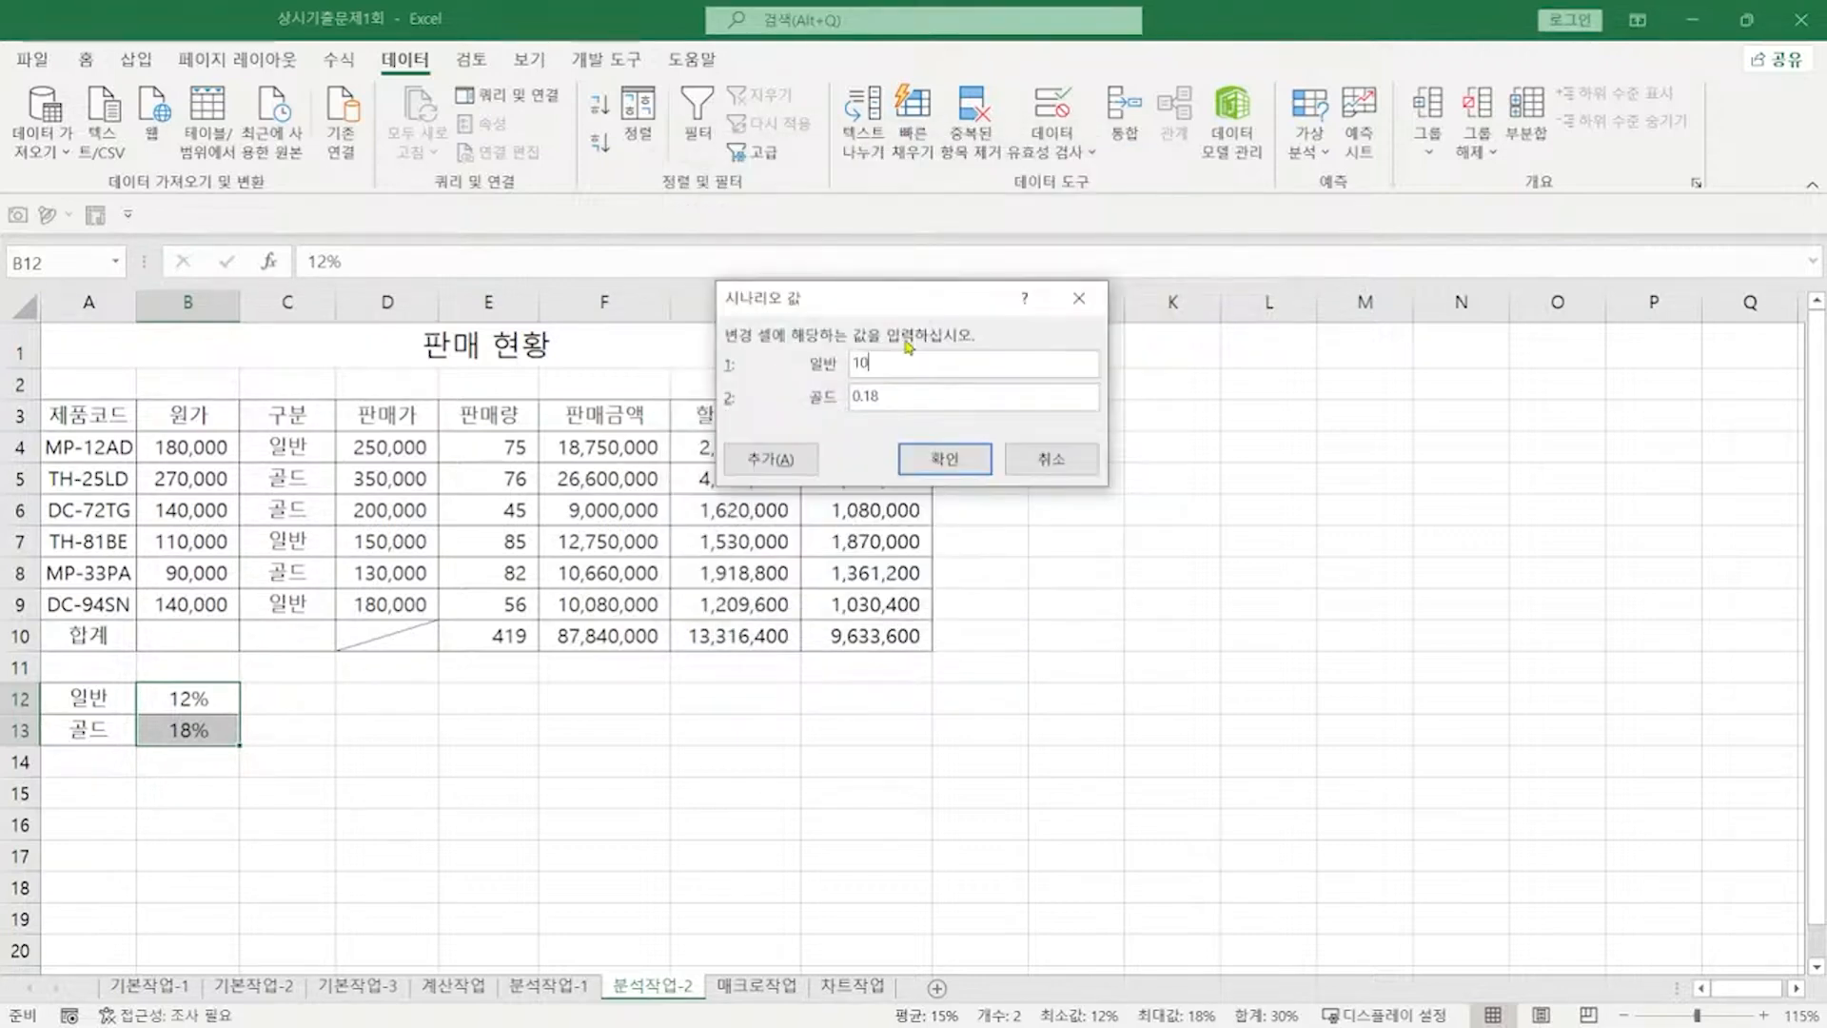
pyautogui.press('Tab')
pyautogui.write('15%')
pyautogui.click(944, 460)
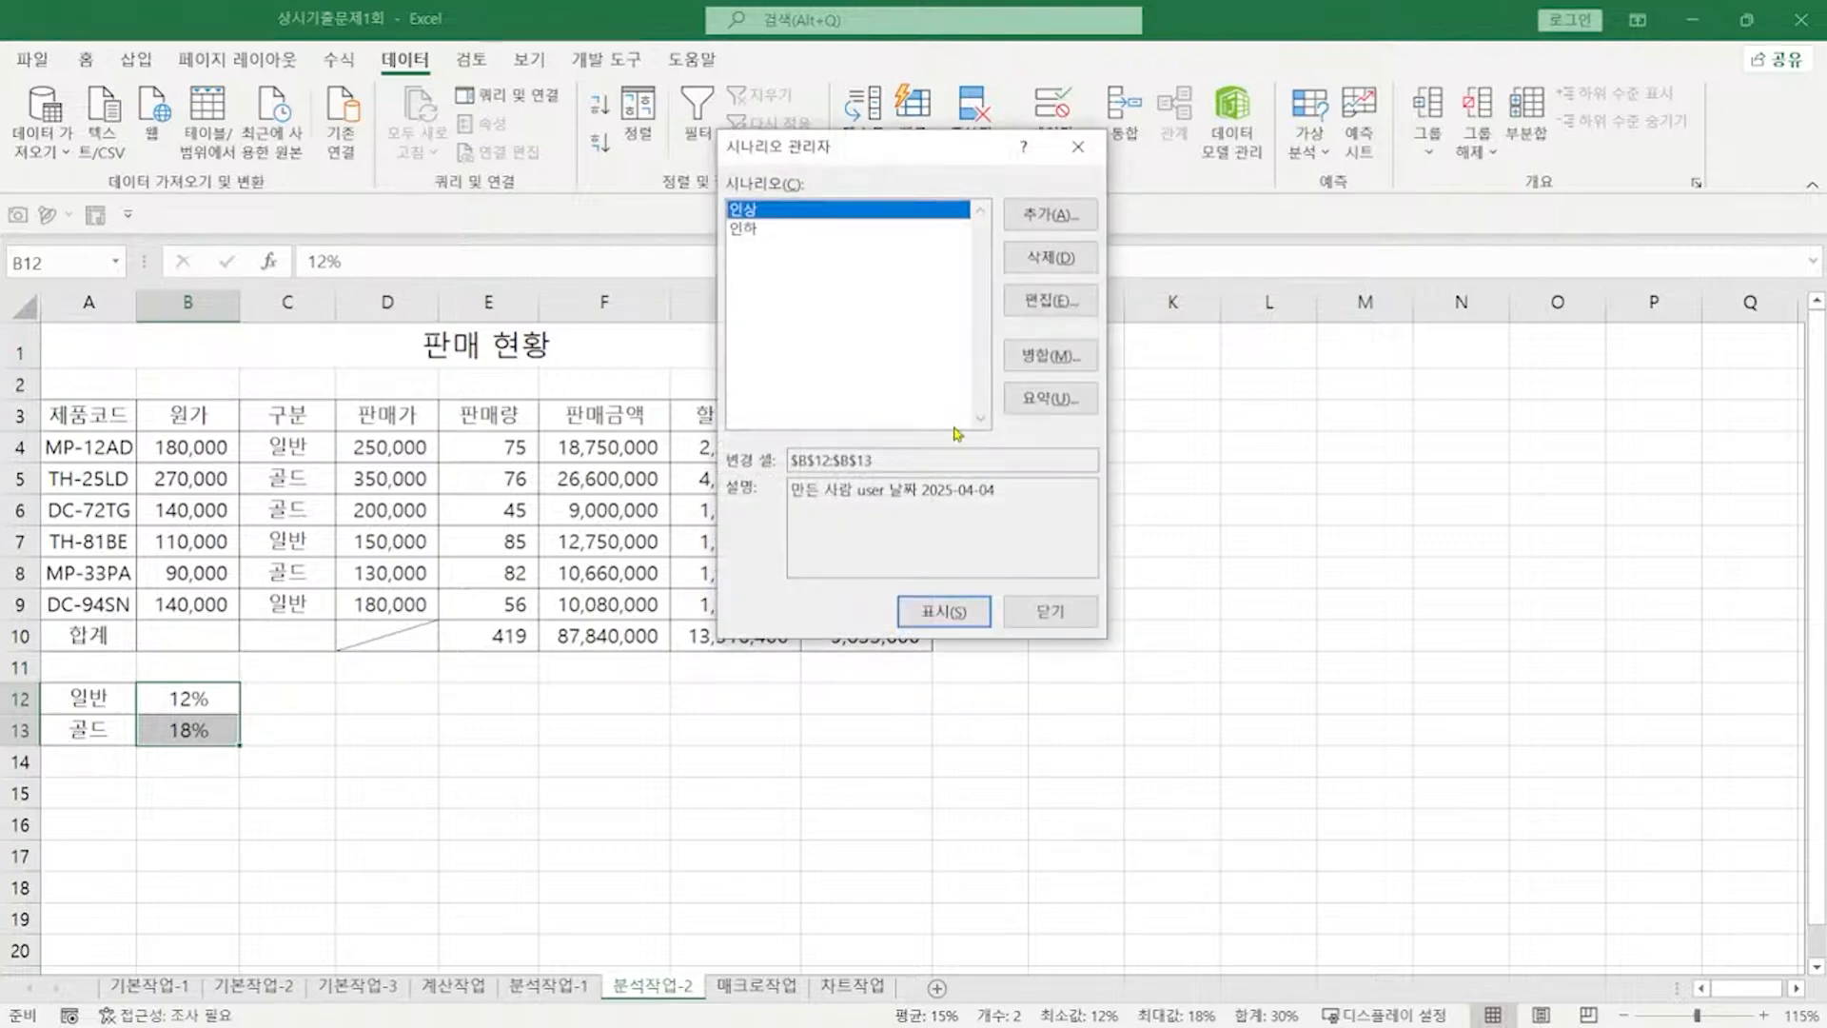
pyautogui.click(1050, 400)
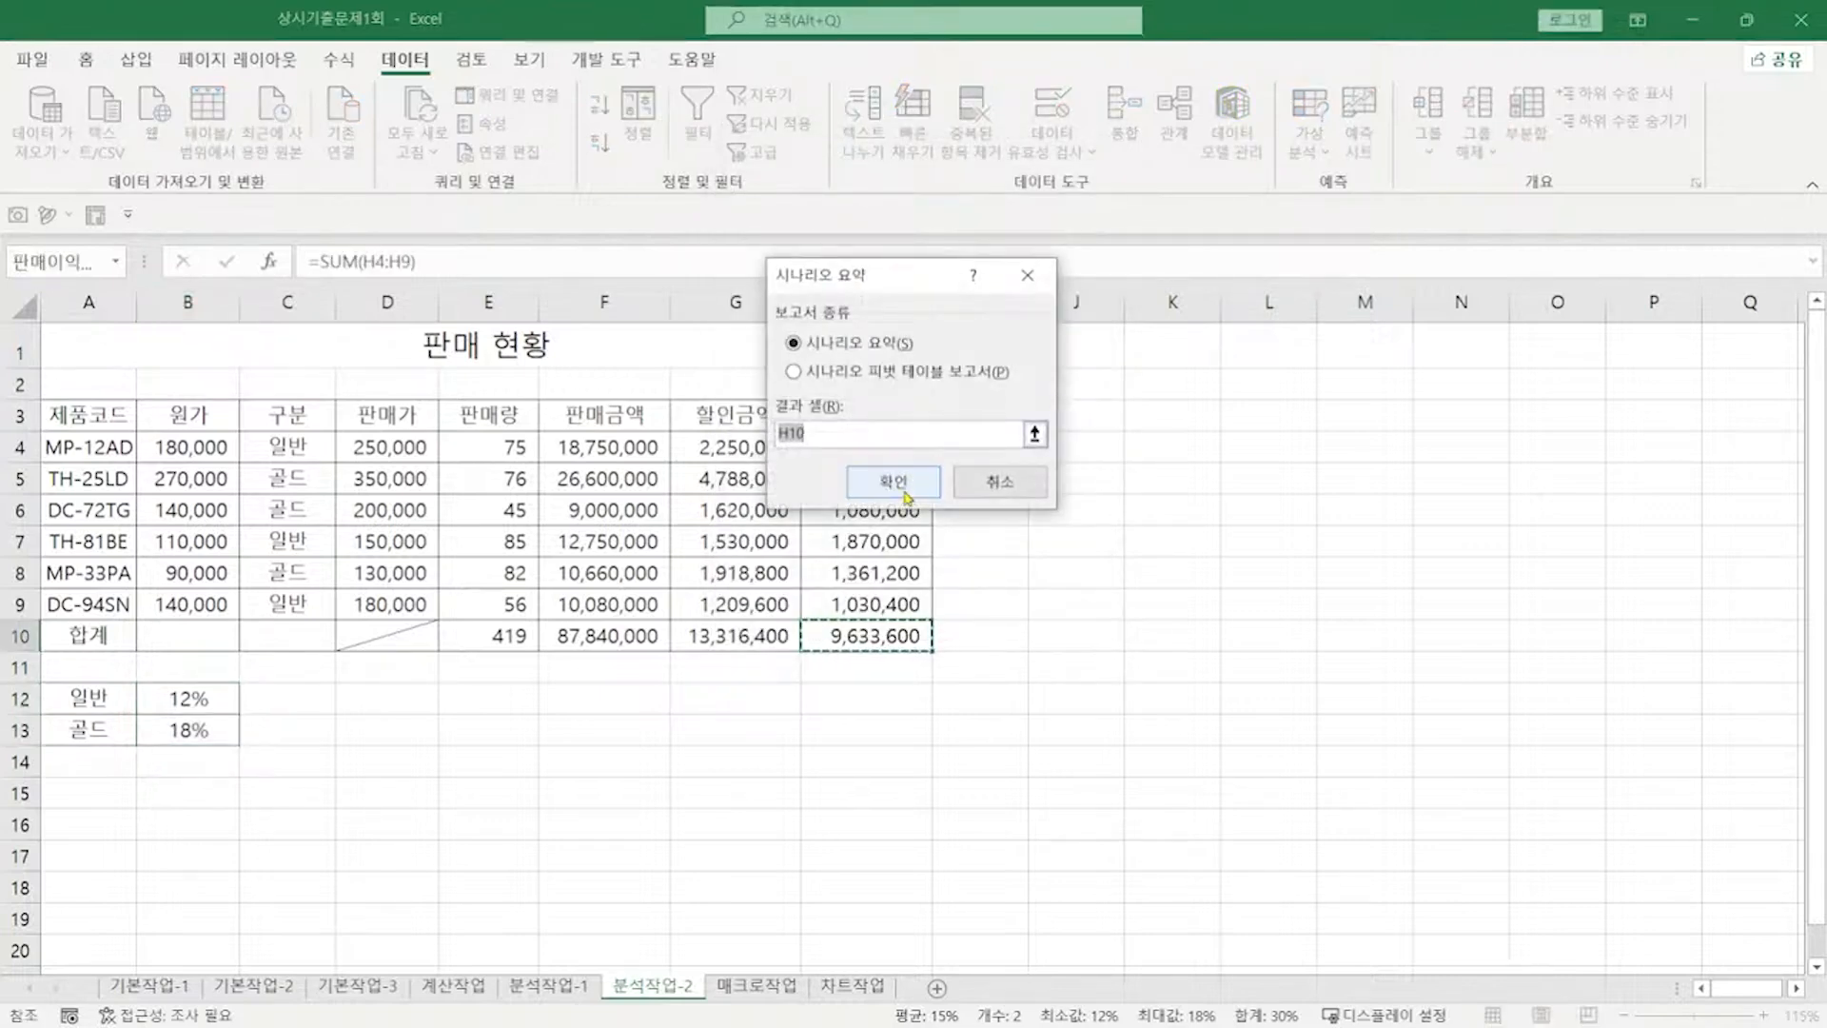
# Step: Create the 시나리오 요약 report sheet, then go to the 매크로작업 sheet
pyautogui.click(905, 494)
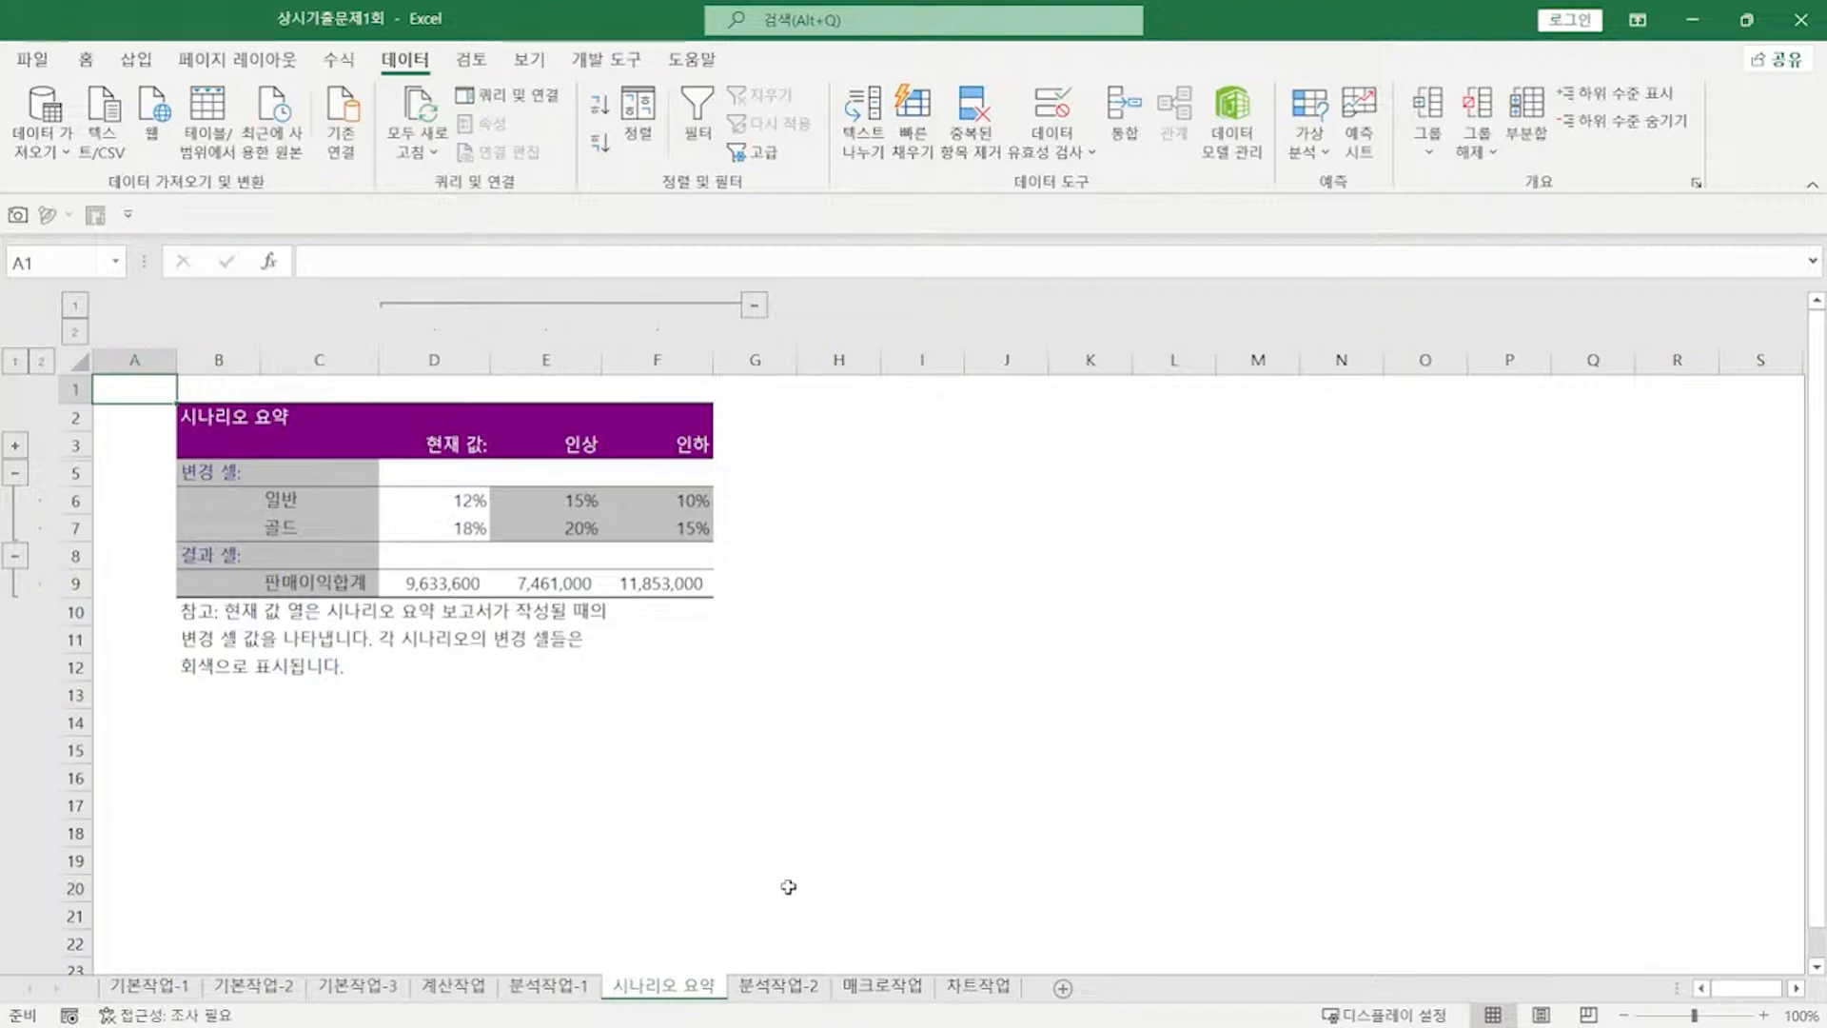
pyautogui.click(882, 985)
pyautogui.hotkey('alt', 'Tab')
pyautogui.scroll(-5, 1529, 575)
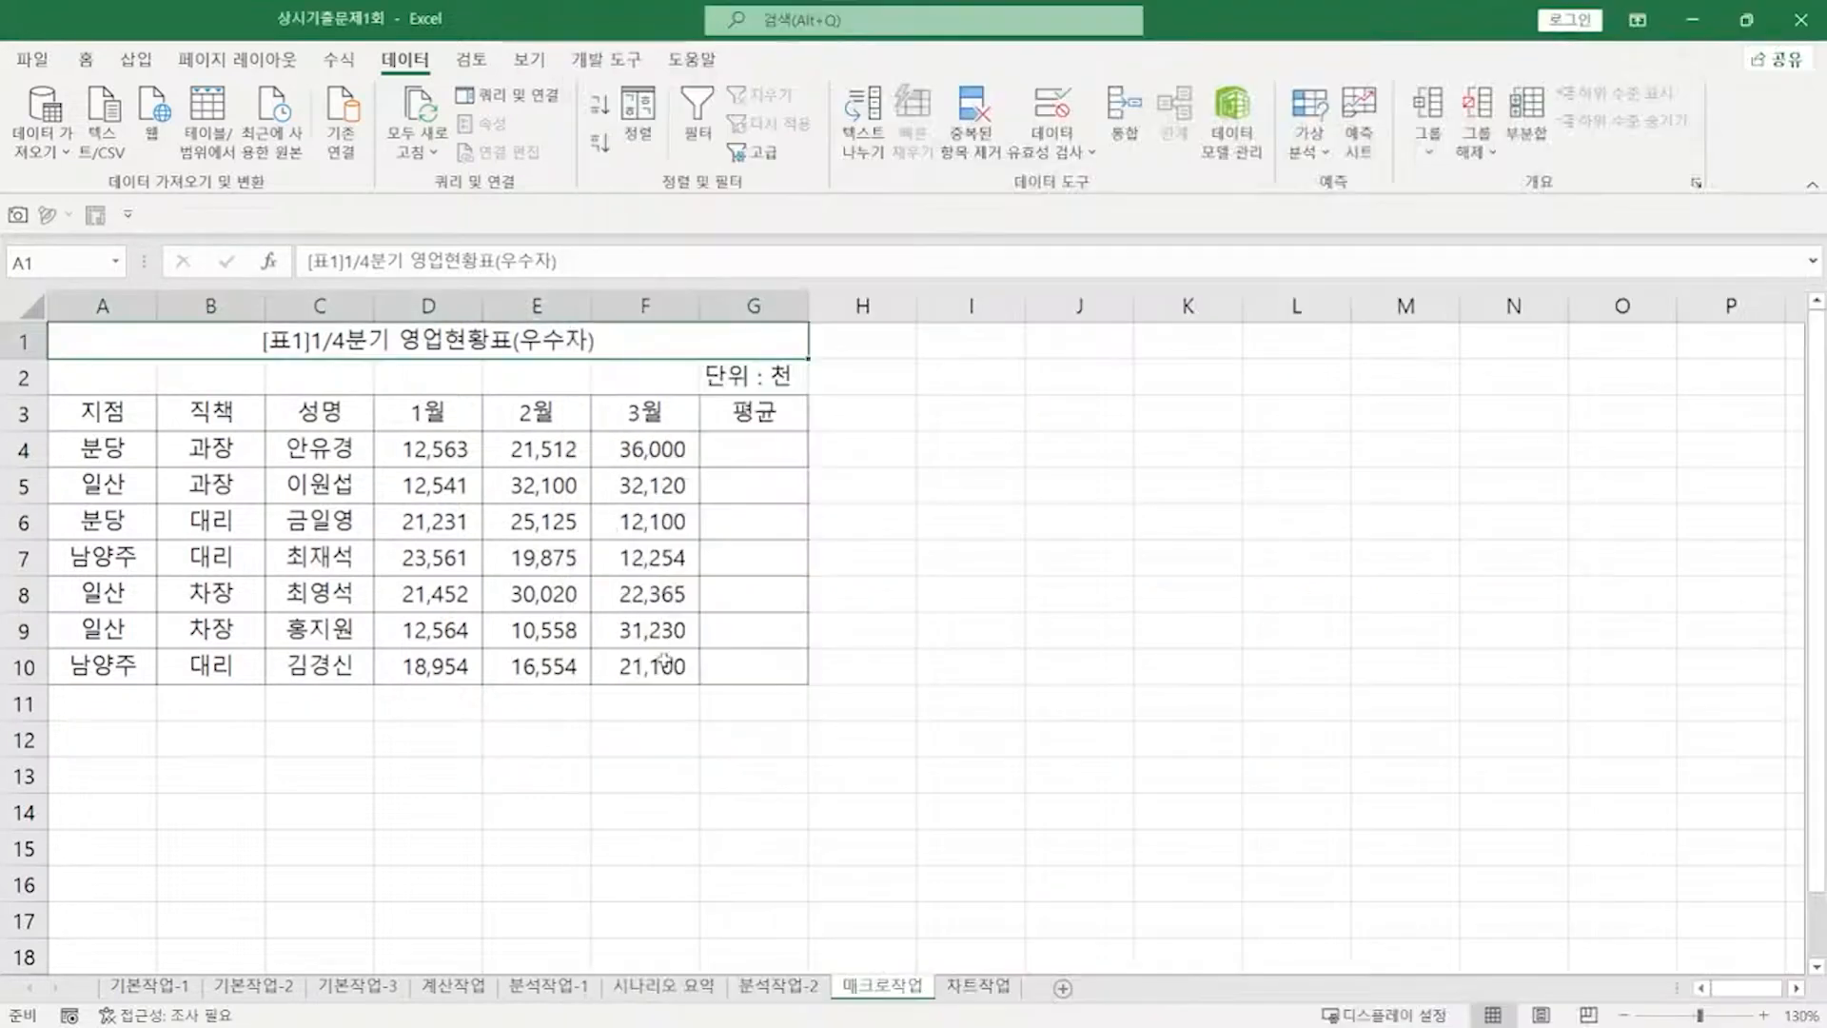
# Step: Start recording a new macro named 평균
pyautogui.click(912, 493)
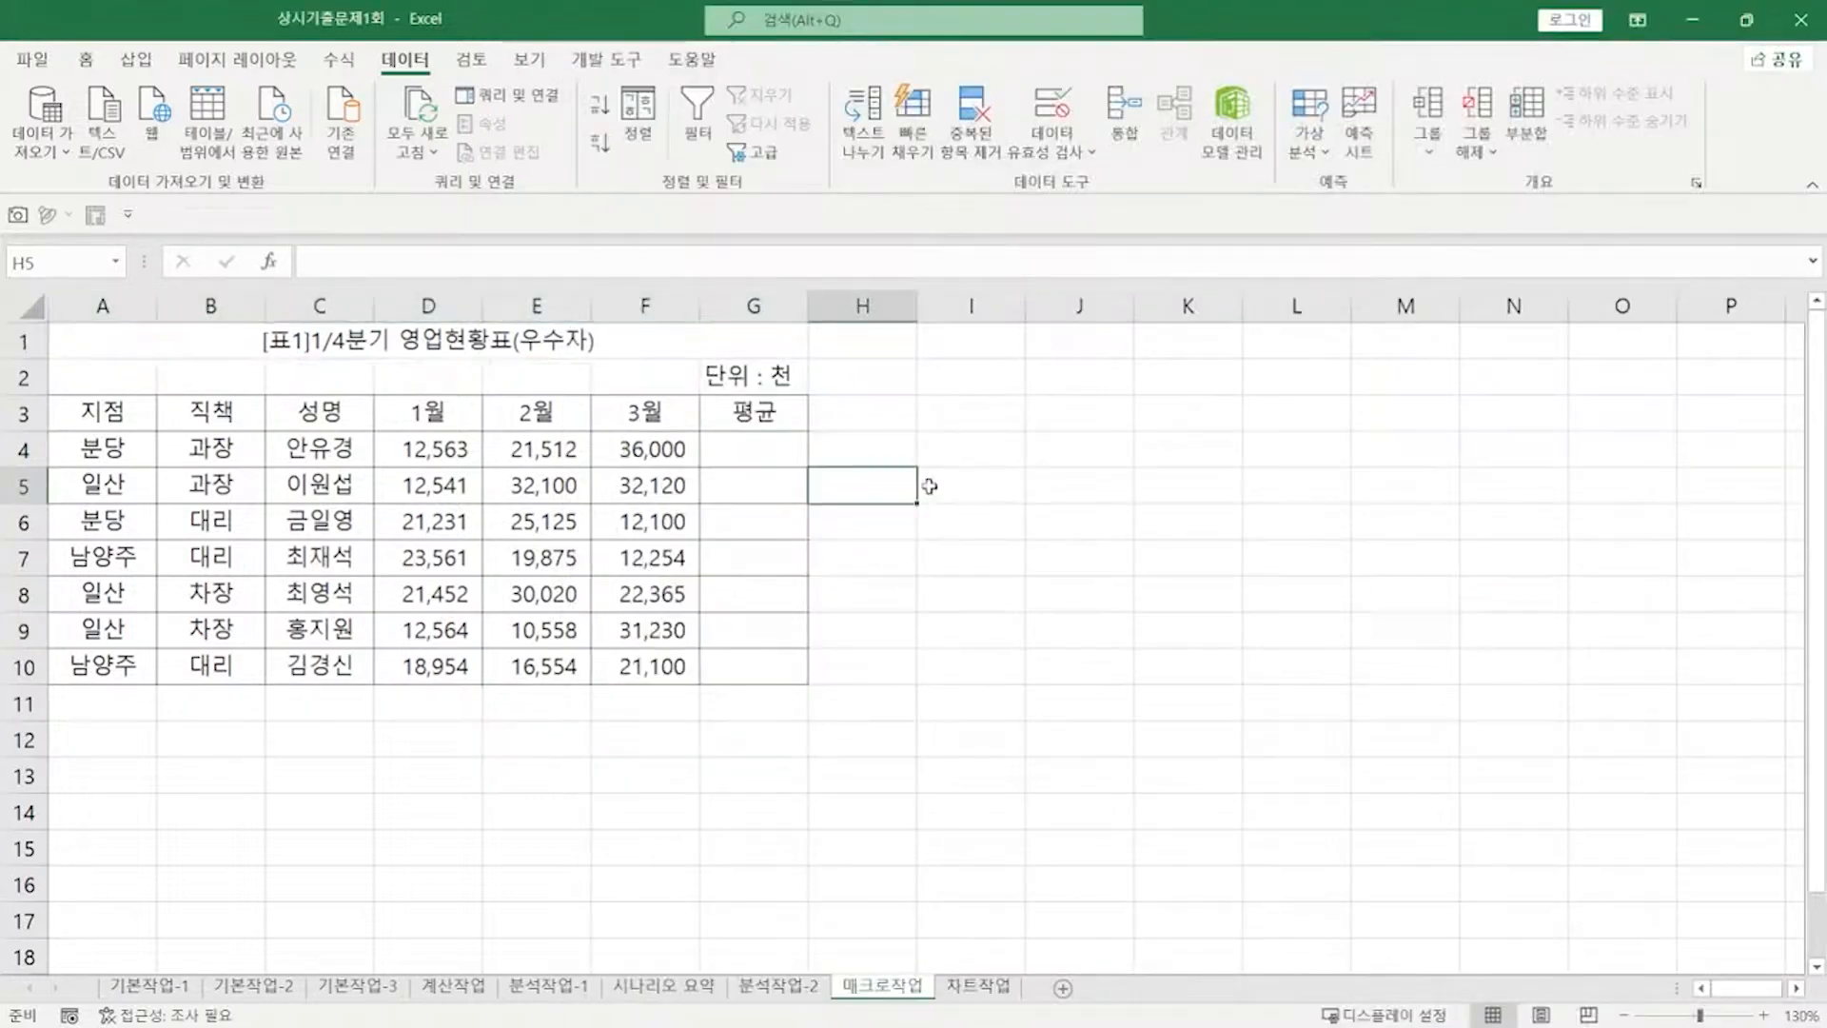
pyautogui.click(531, 60)
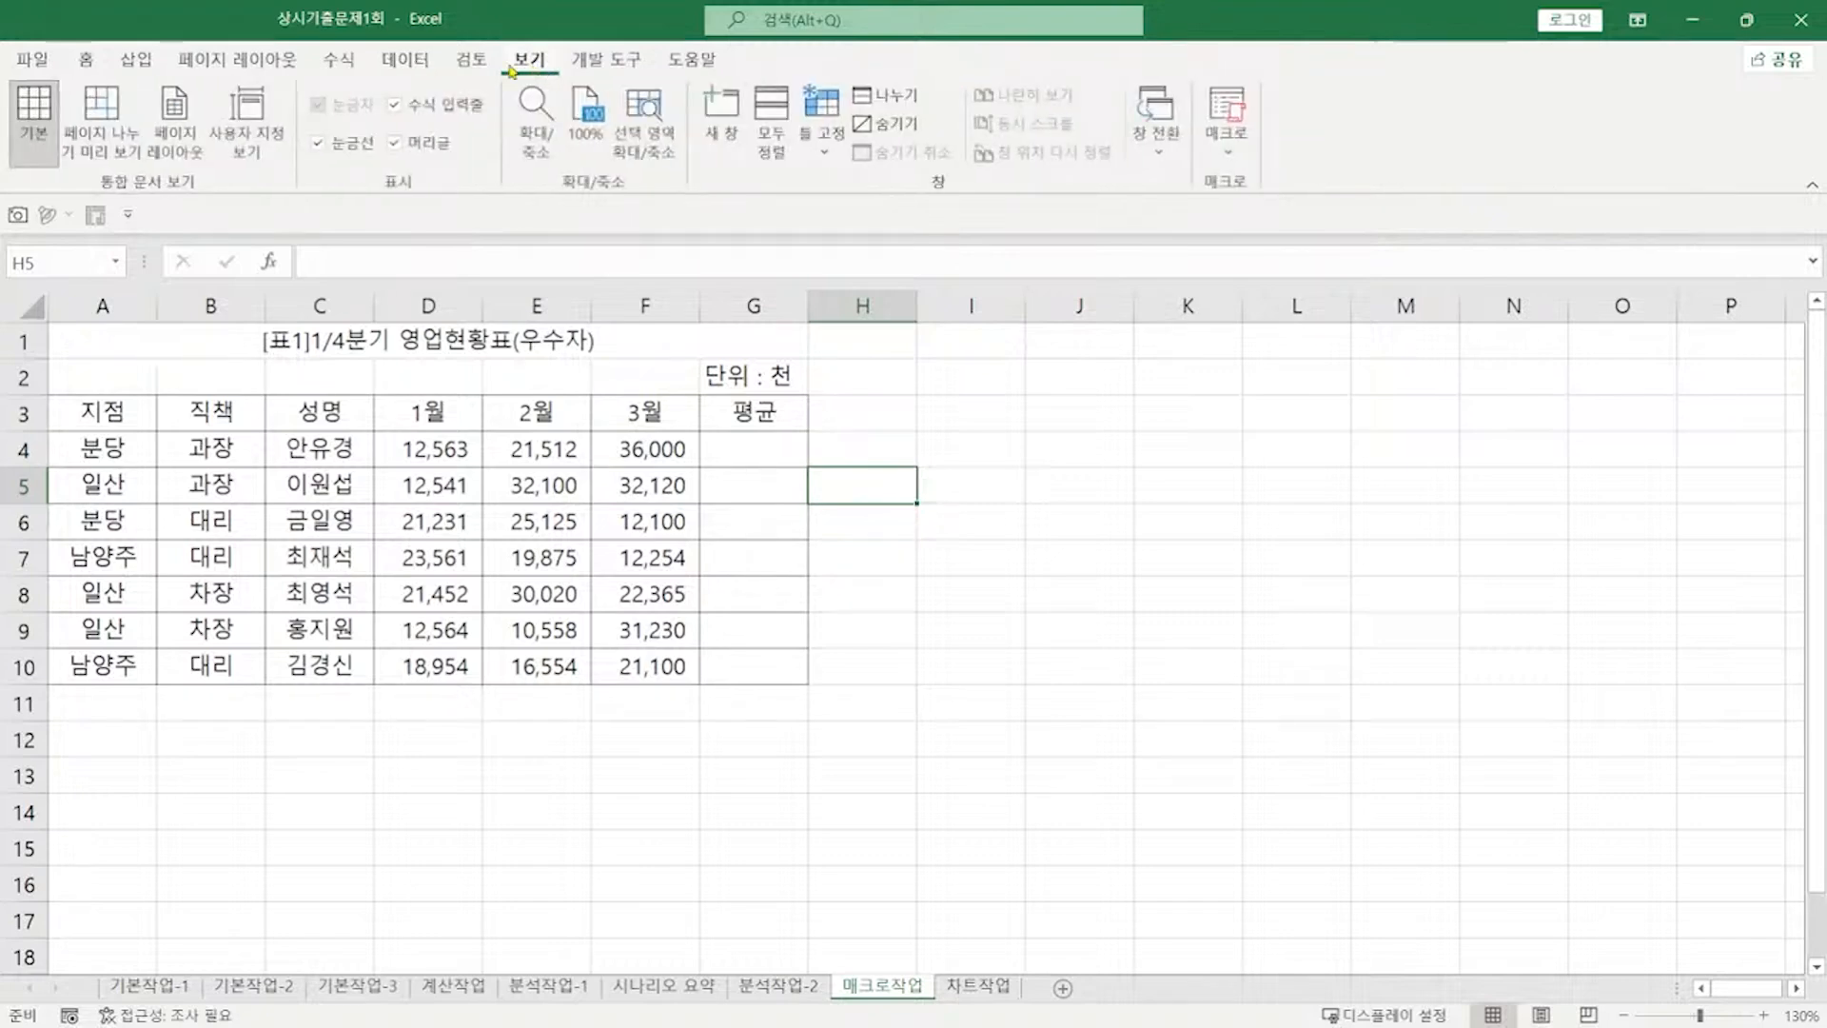
pyautogui.click(1232, 150)
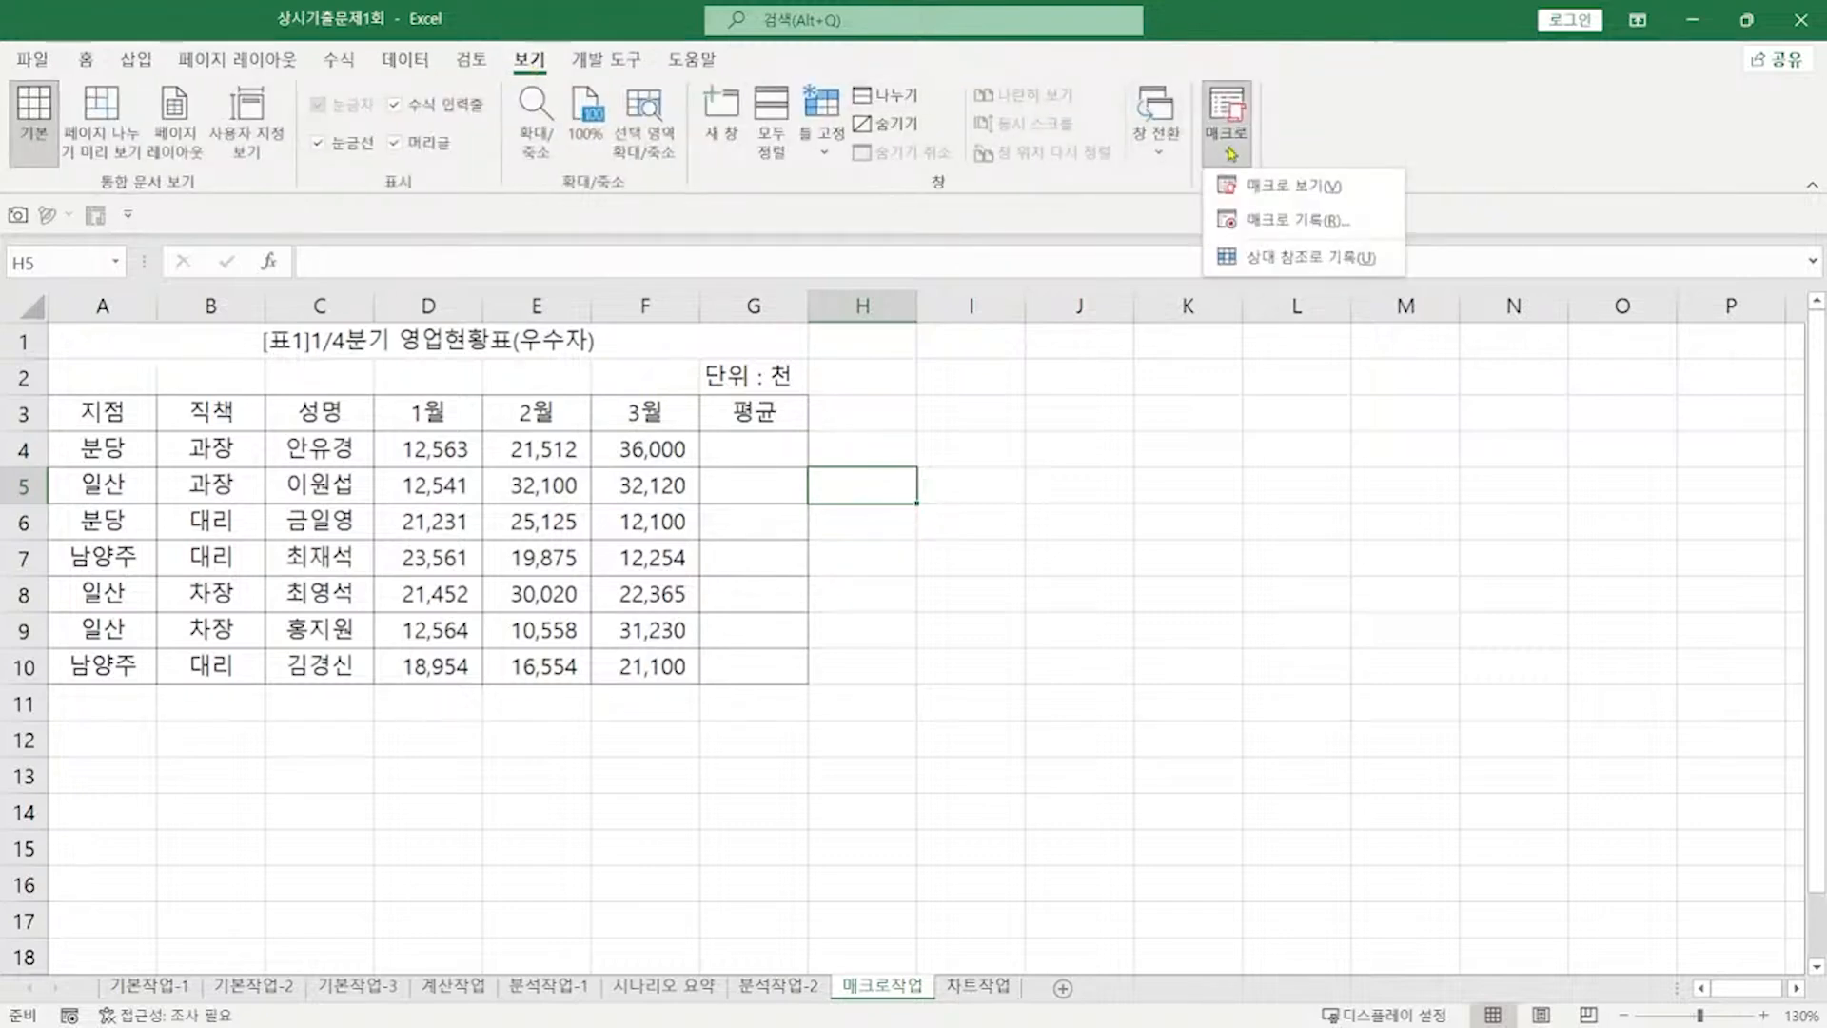
pyautogui.click(1280, 219)
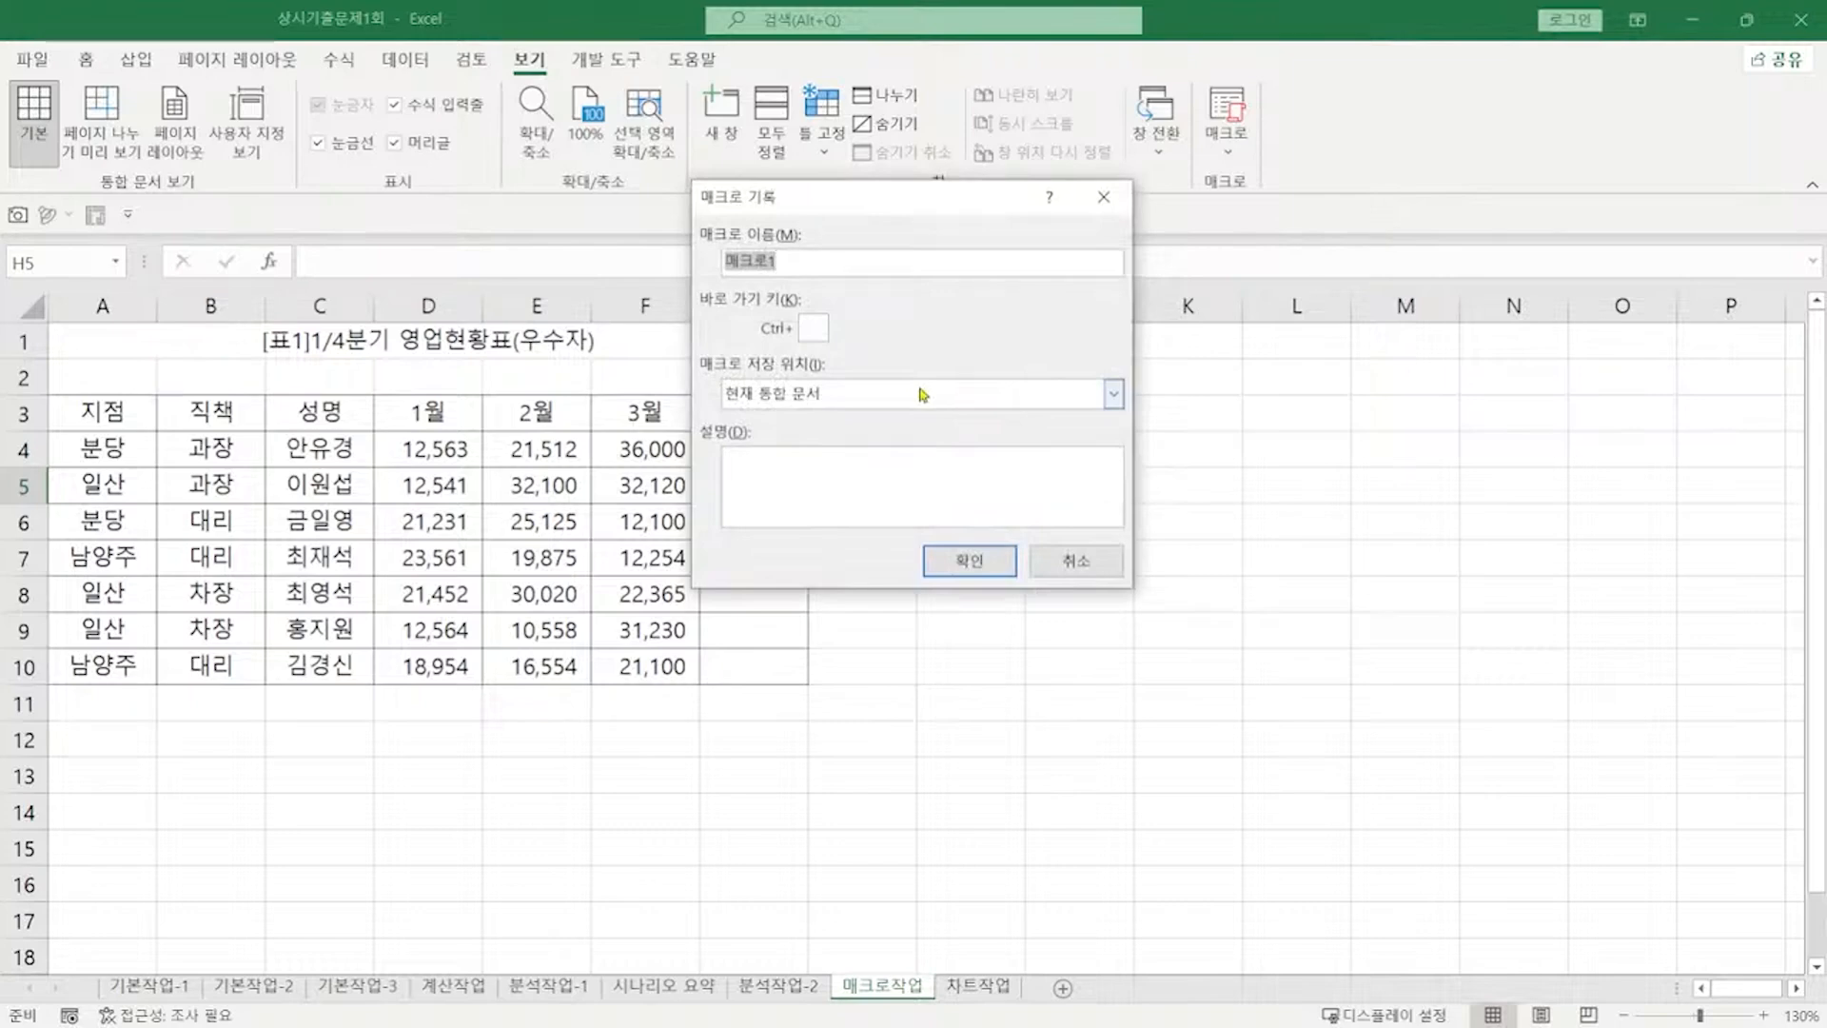
pyautogui.write('평균')
pyautogui.press('Return')
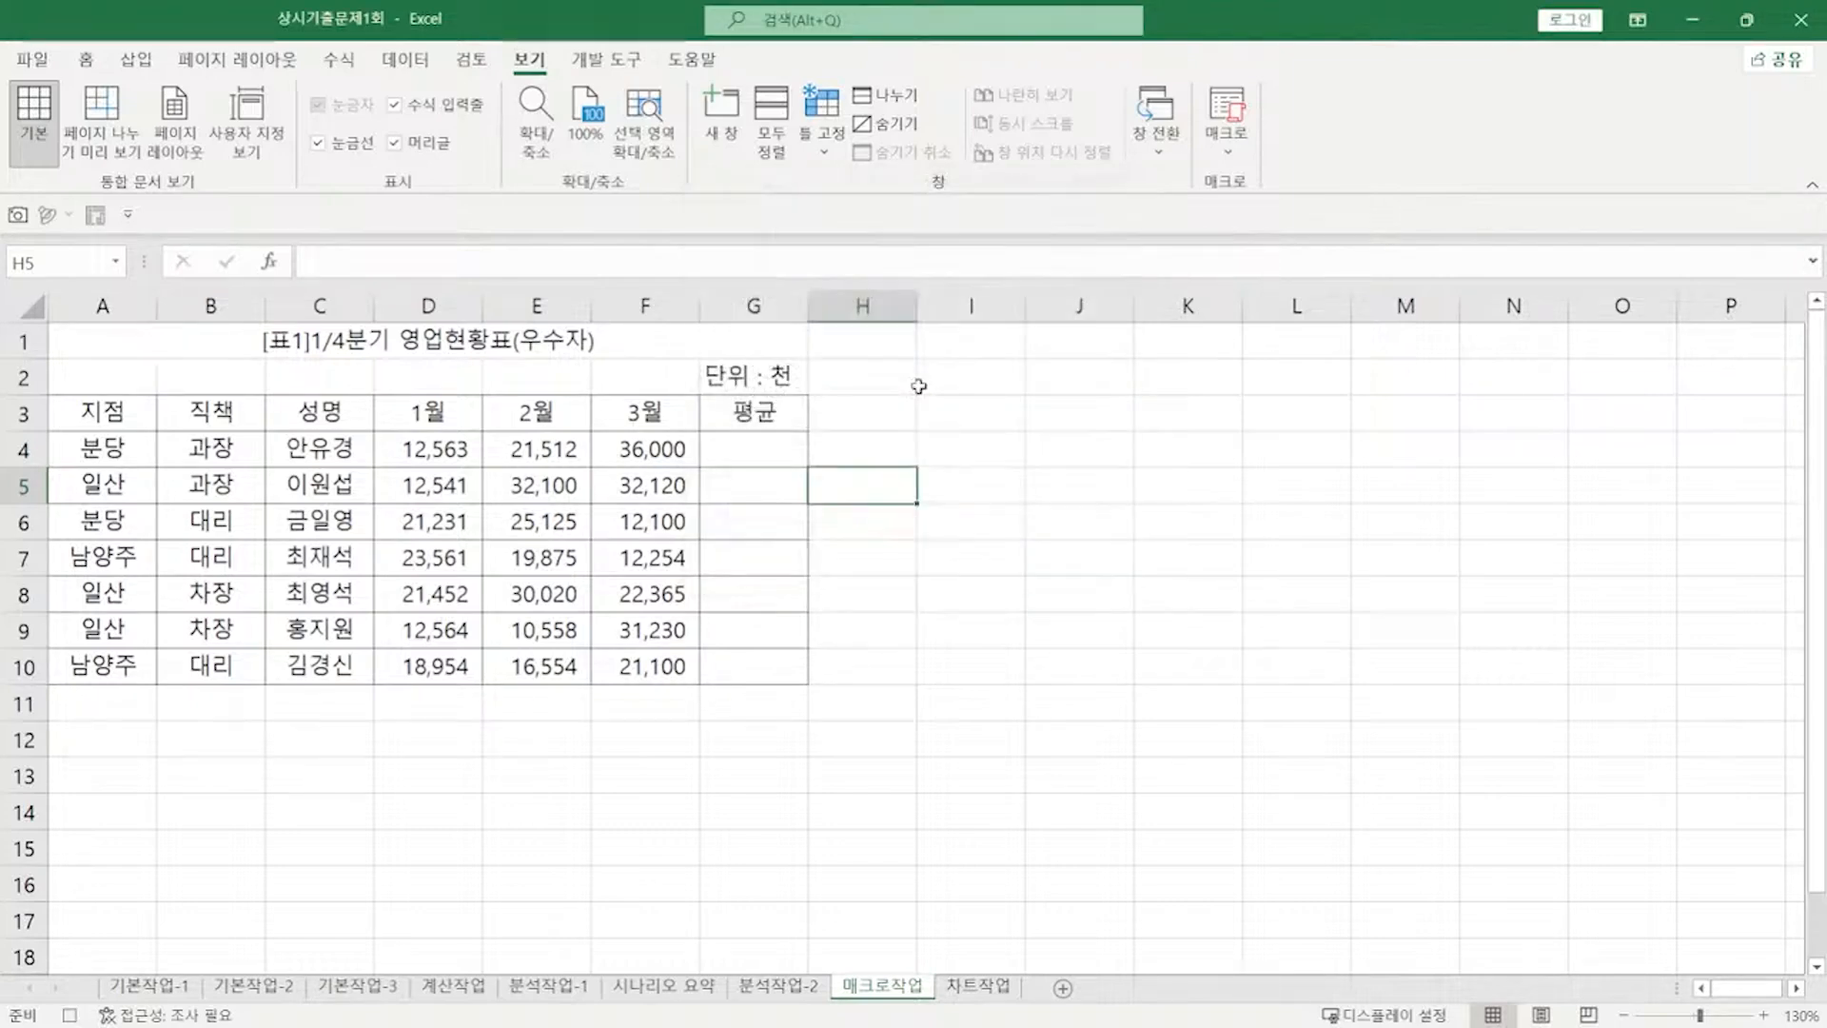
# Step: Enter =AVERAGE(D4:F4) in G4, fill it down to G10, and stop recording
pyautogui.click(709, 451)
pyautogui.write('=AVERAGE(')
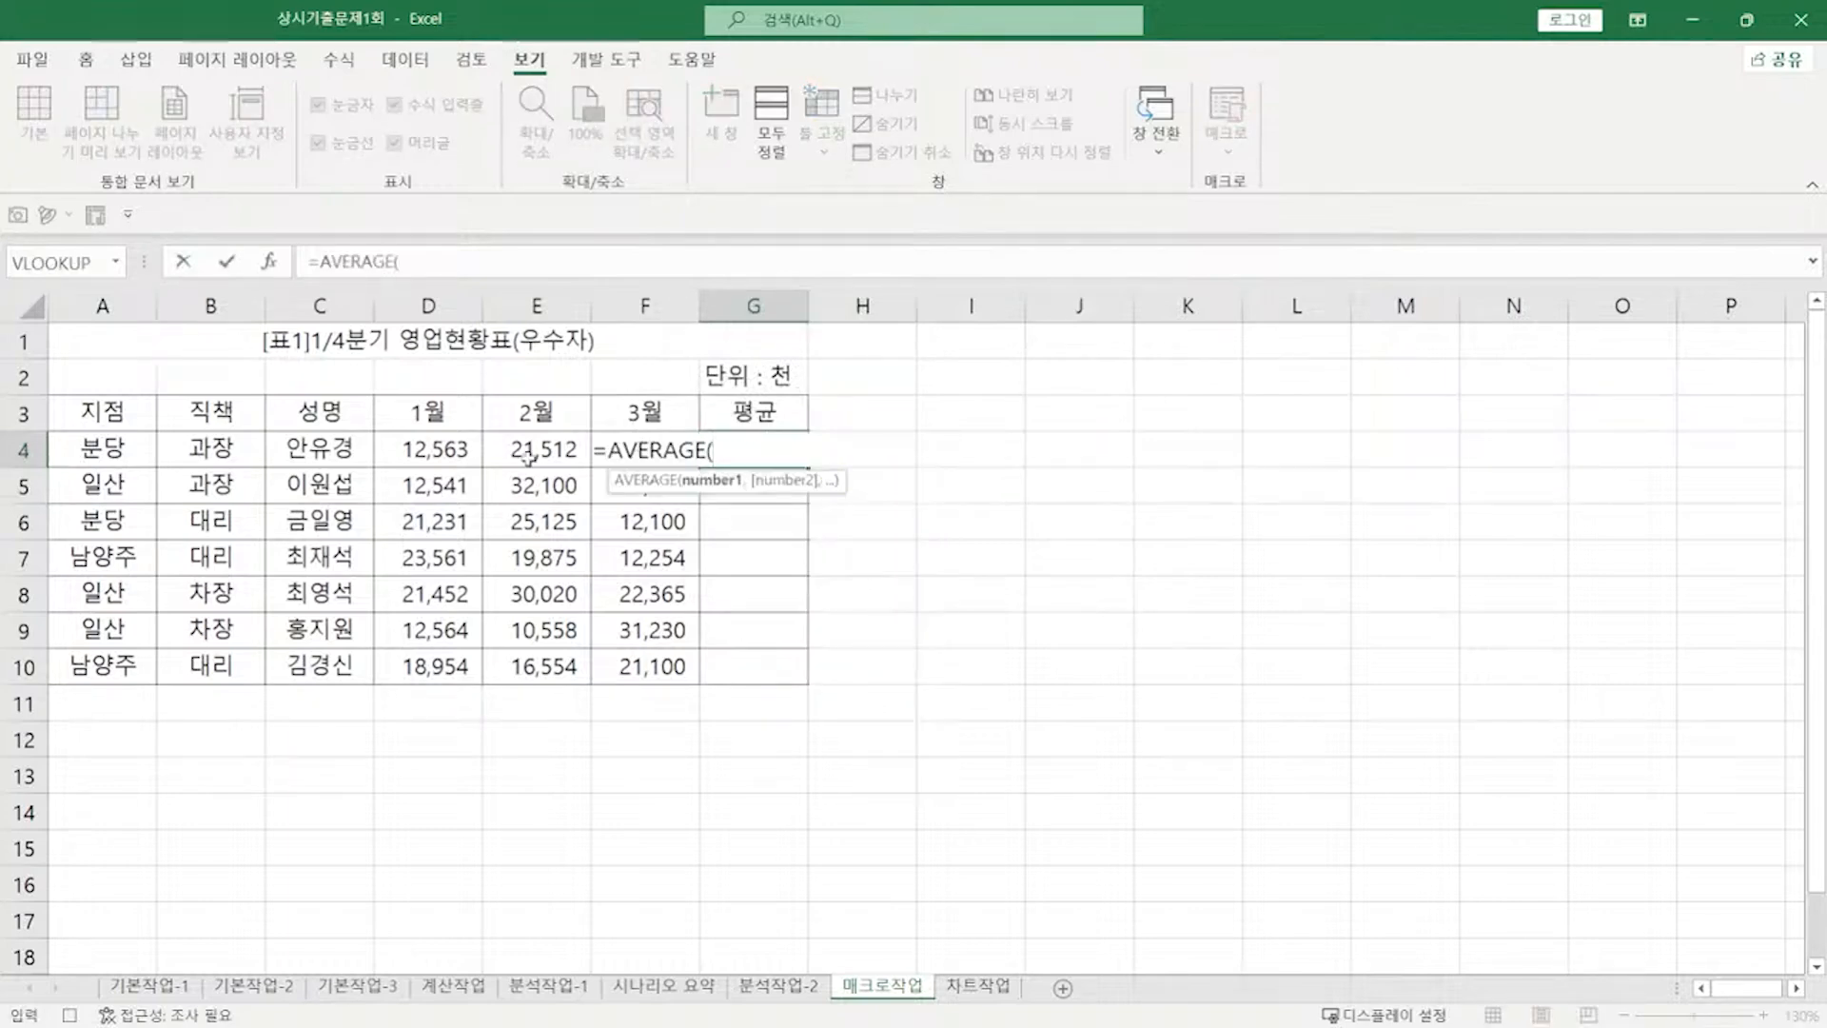
pyautogui.moveTo(414, 443); pyautogui.dragTo(635, 447)
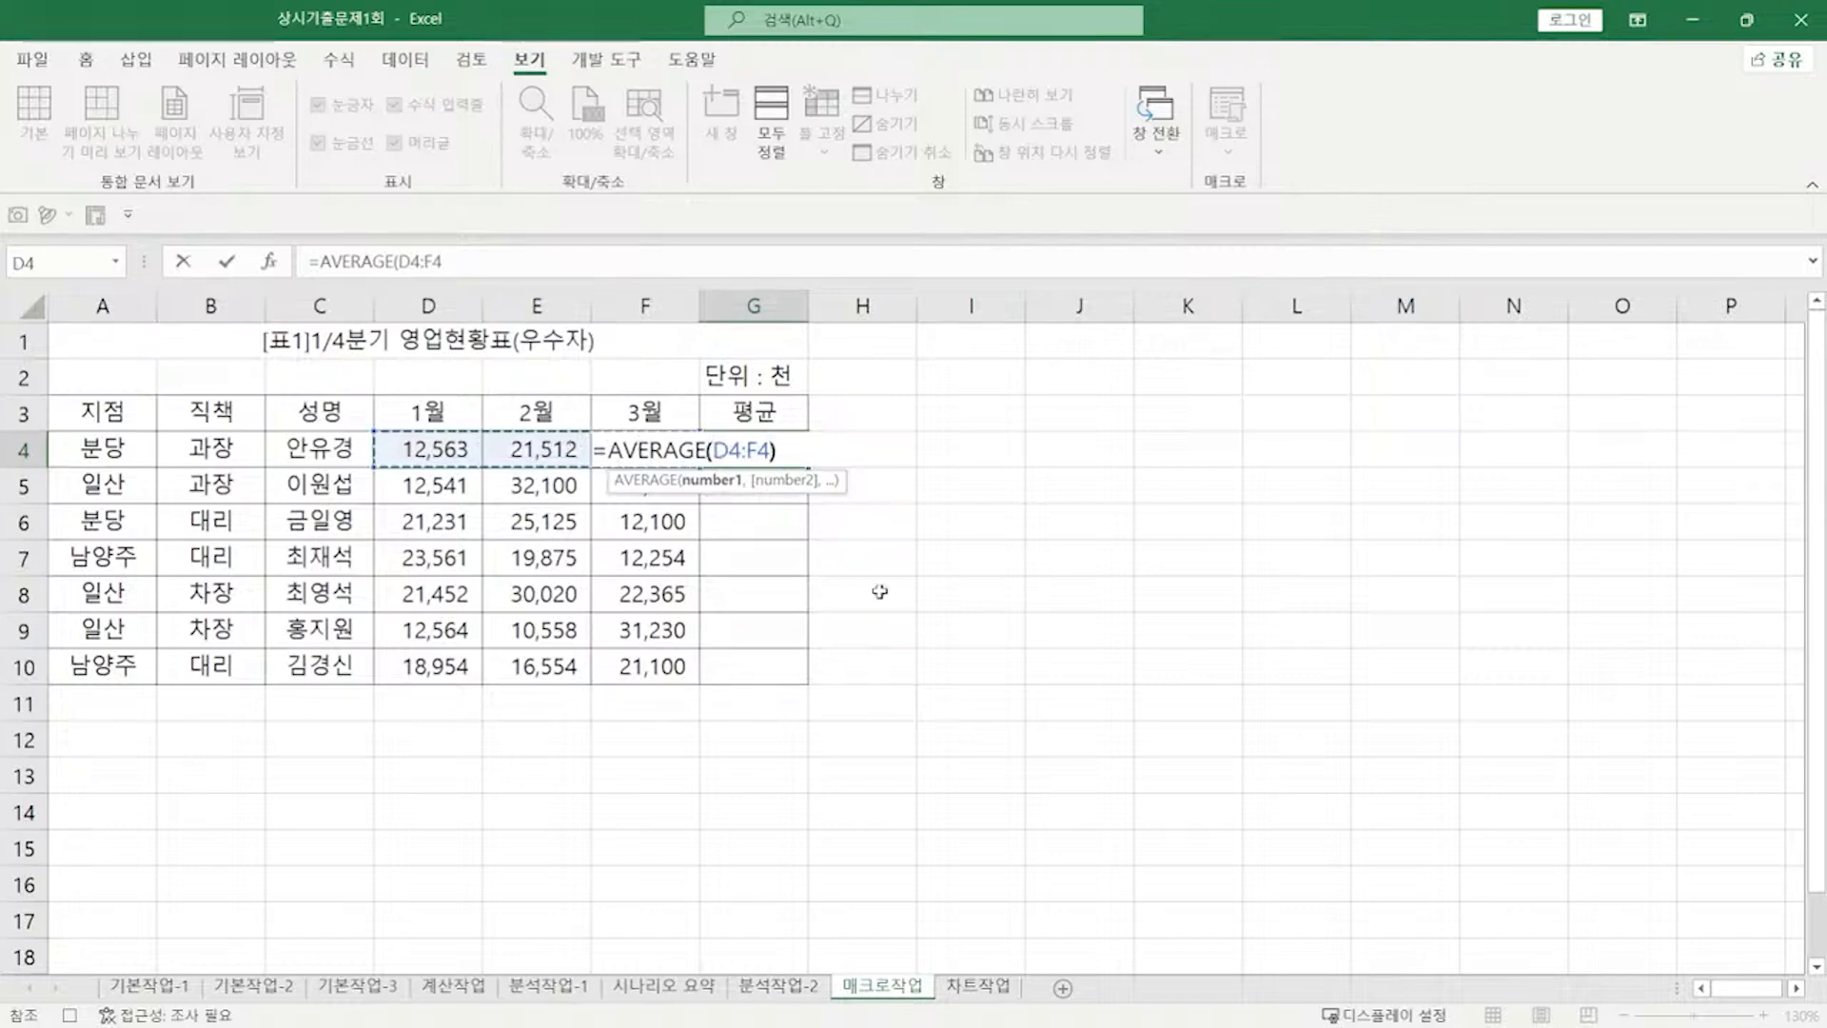
pyautogui.press('Return')
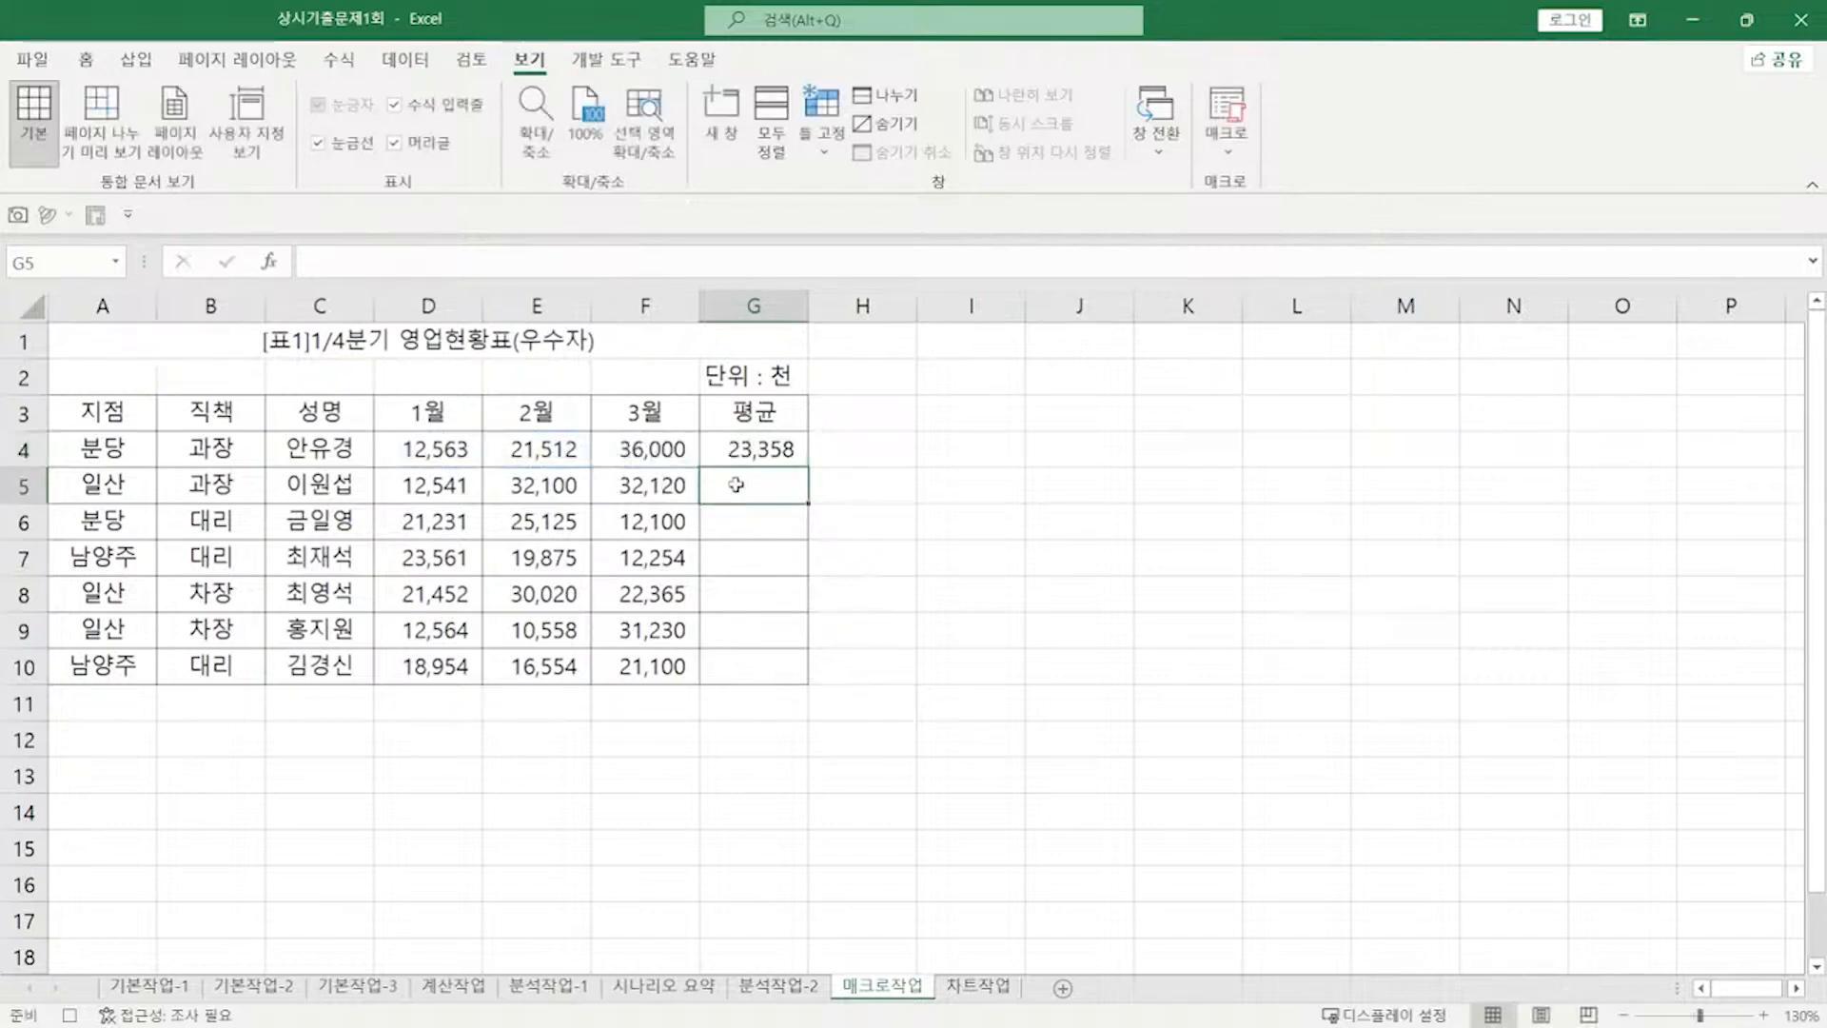
pyautogui.click(761, 453)
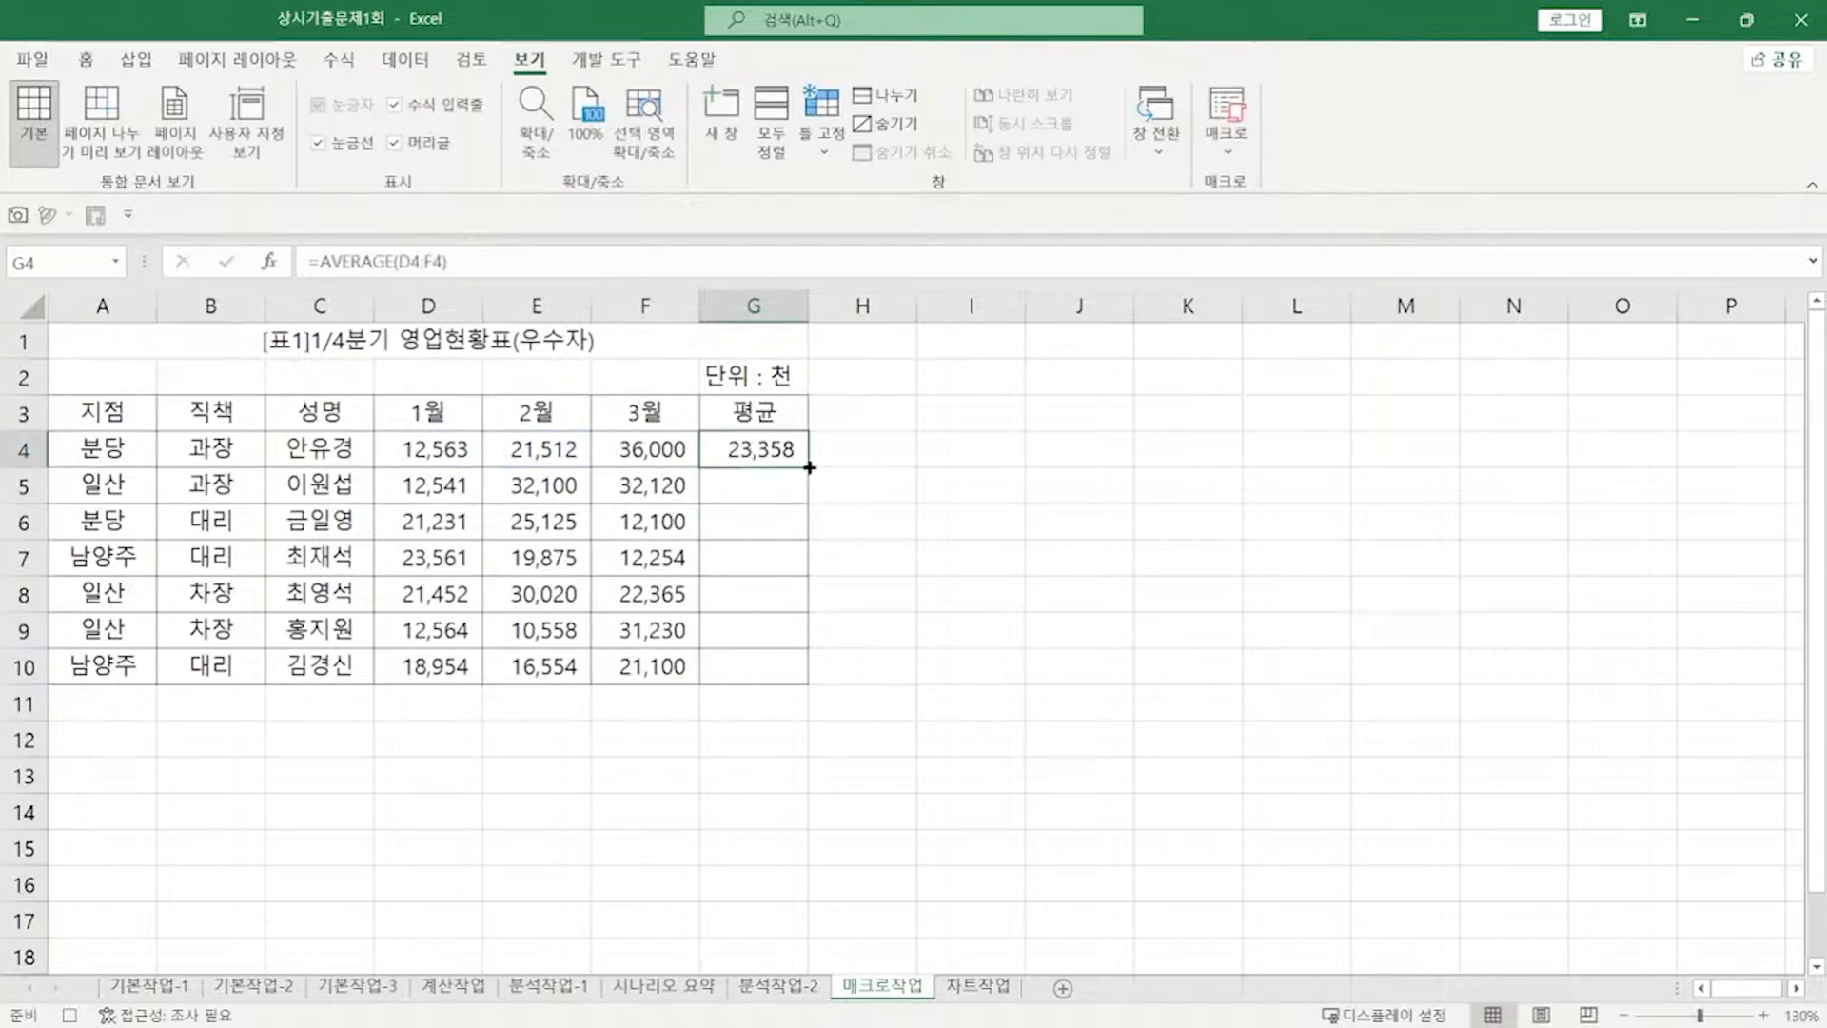
pyautogui.moveTo(809, 468); pyautogui.dragTo(776, 678)
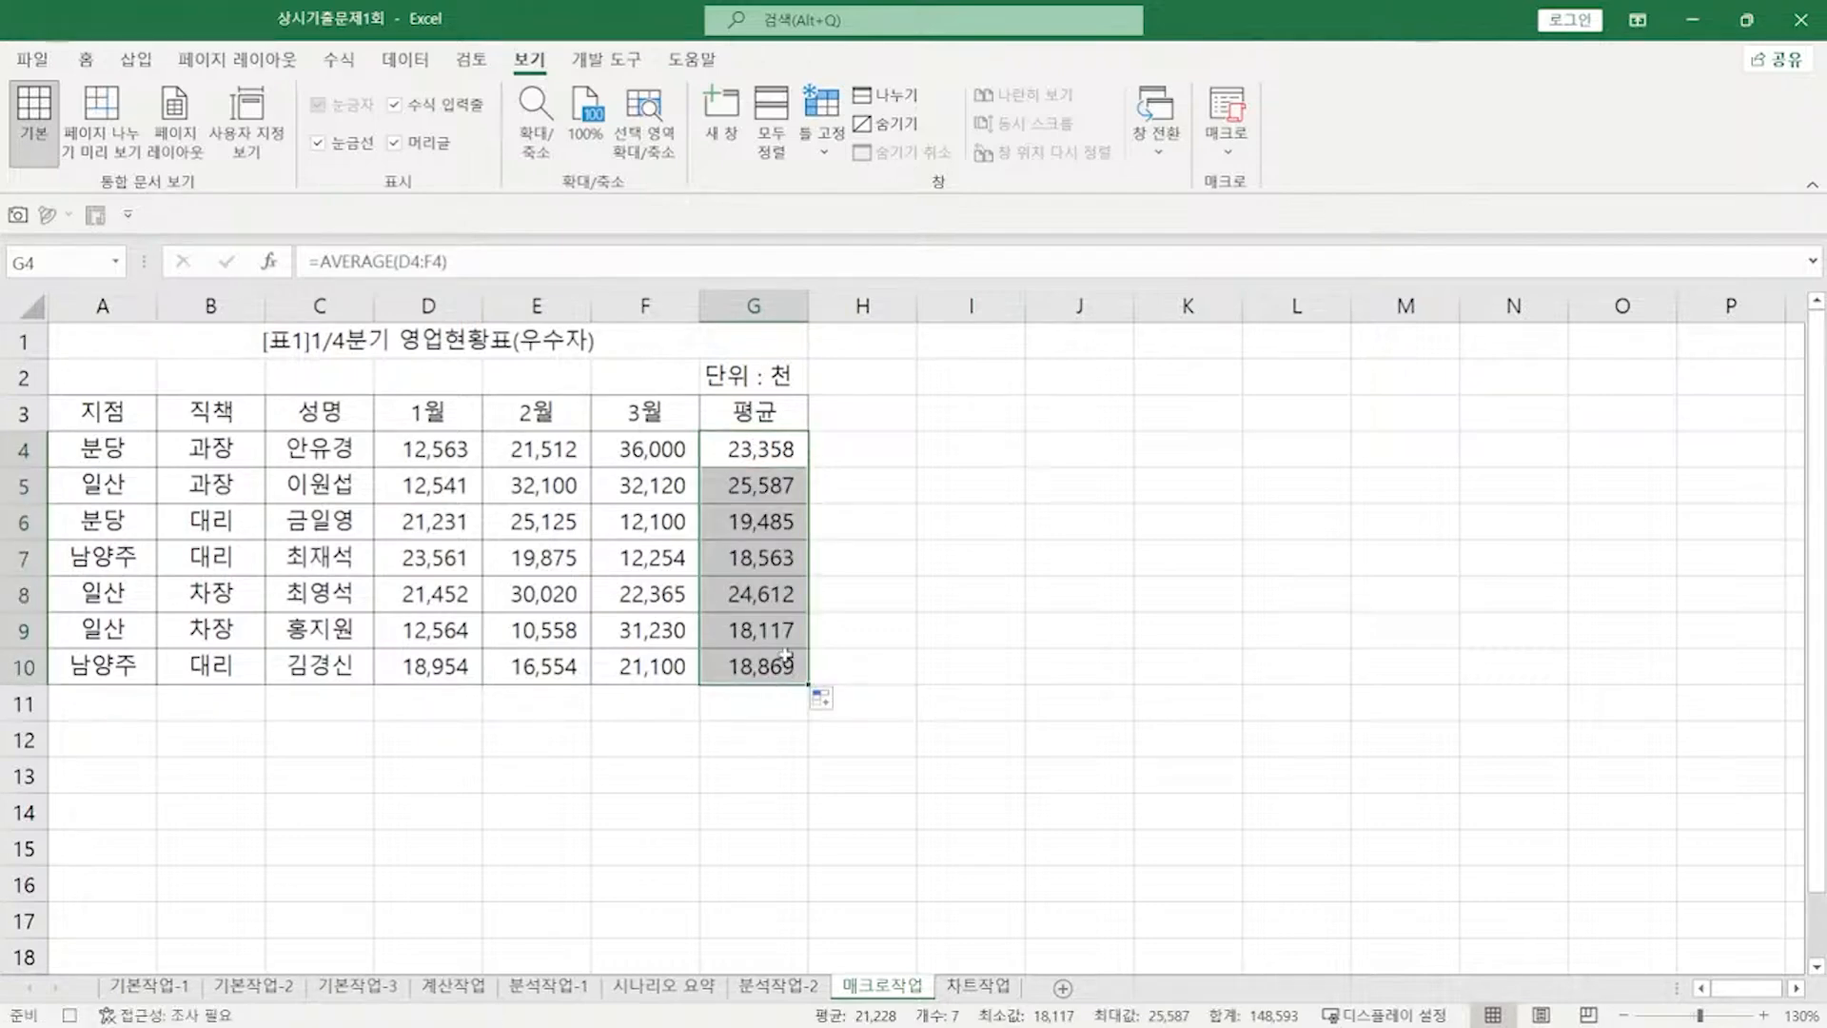
pyautogui.click(939, 515)
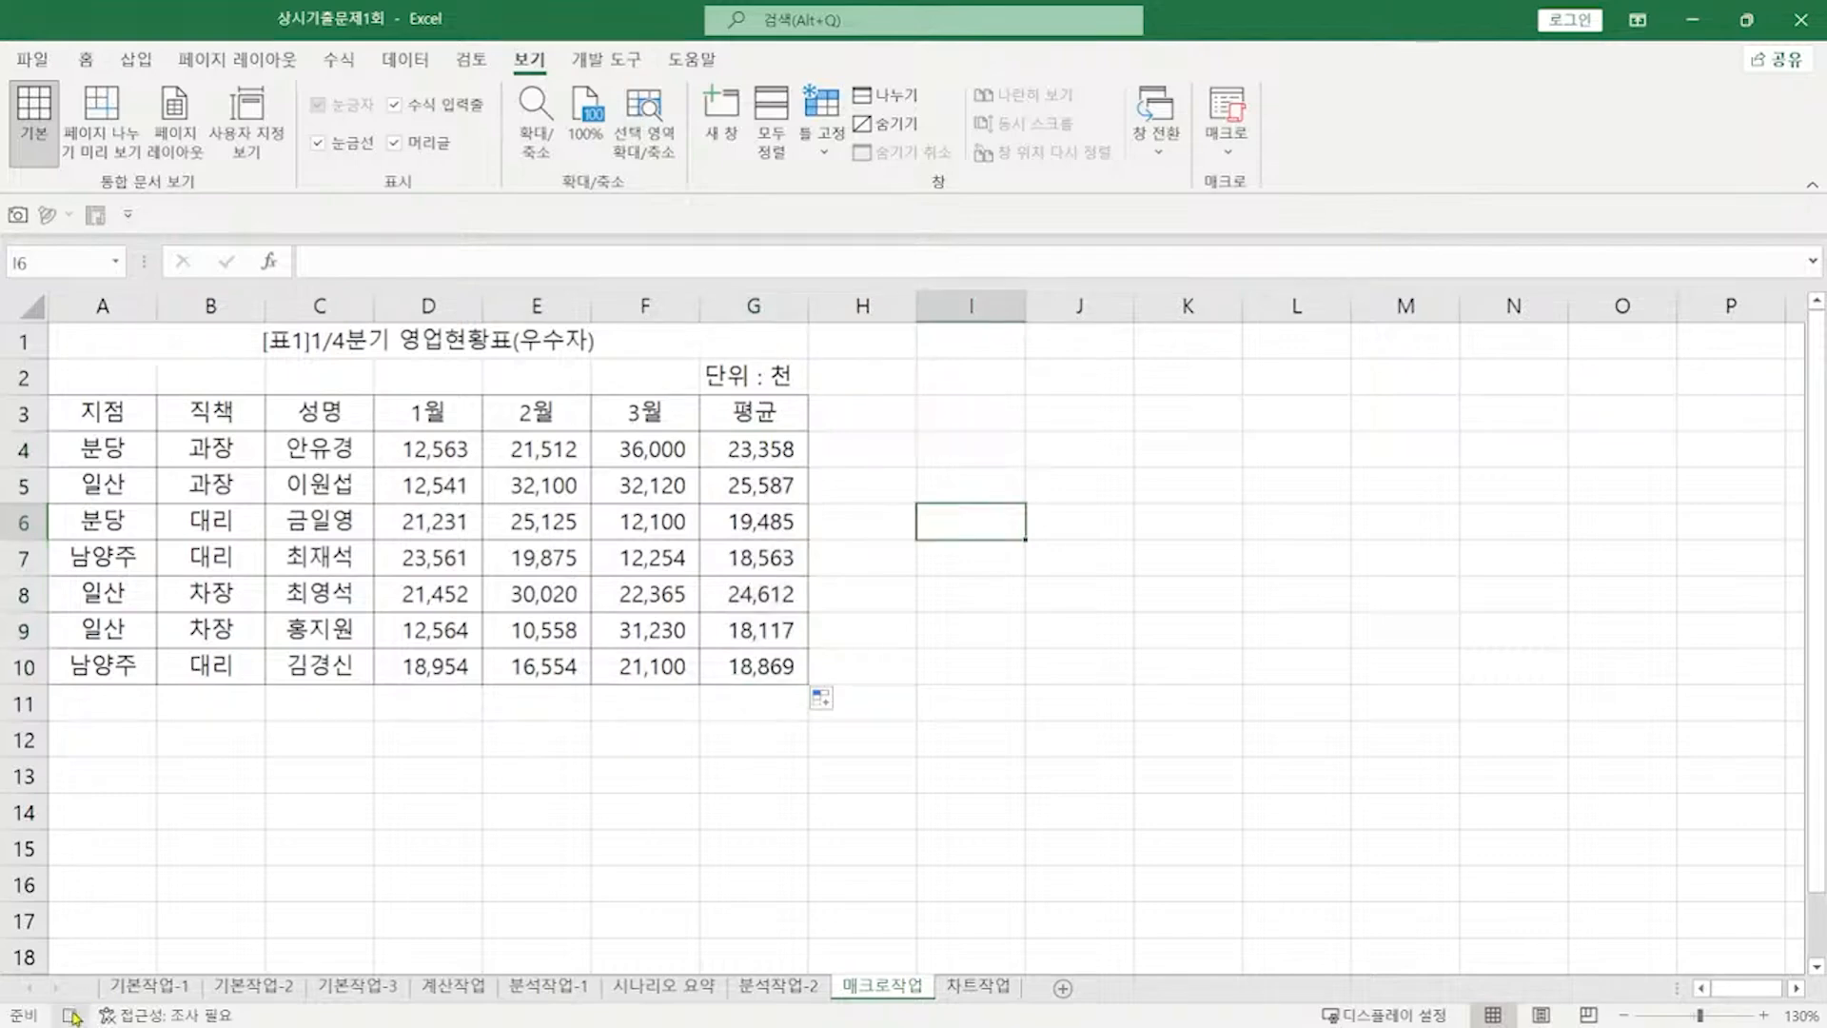
pyautogui.click(73, 1015)
# Step: Draw a form button over I3:J4 and assign it the 평균 macro
pyautogui.click(614, 63)
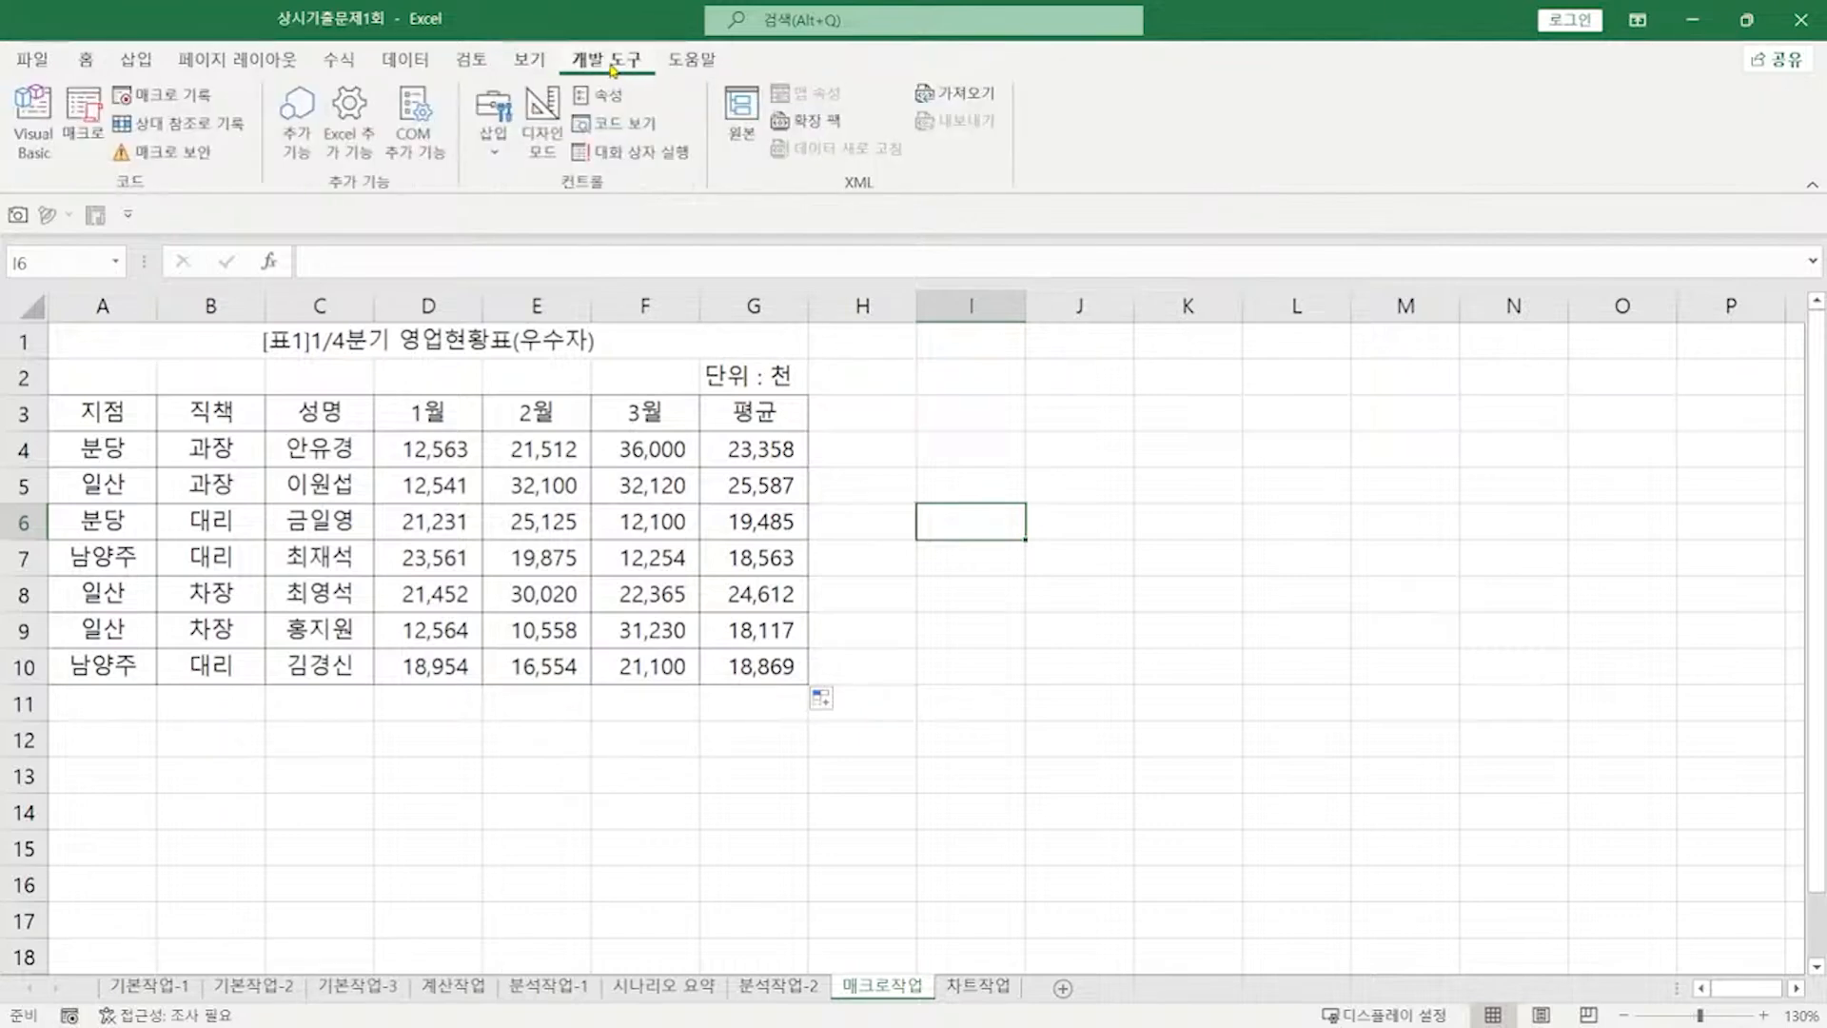
pyautogui.click(493, 133)
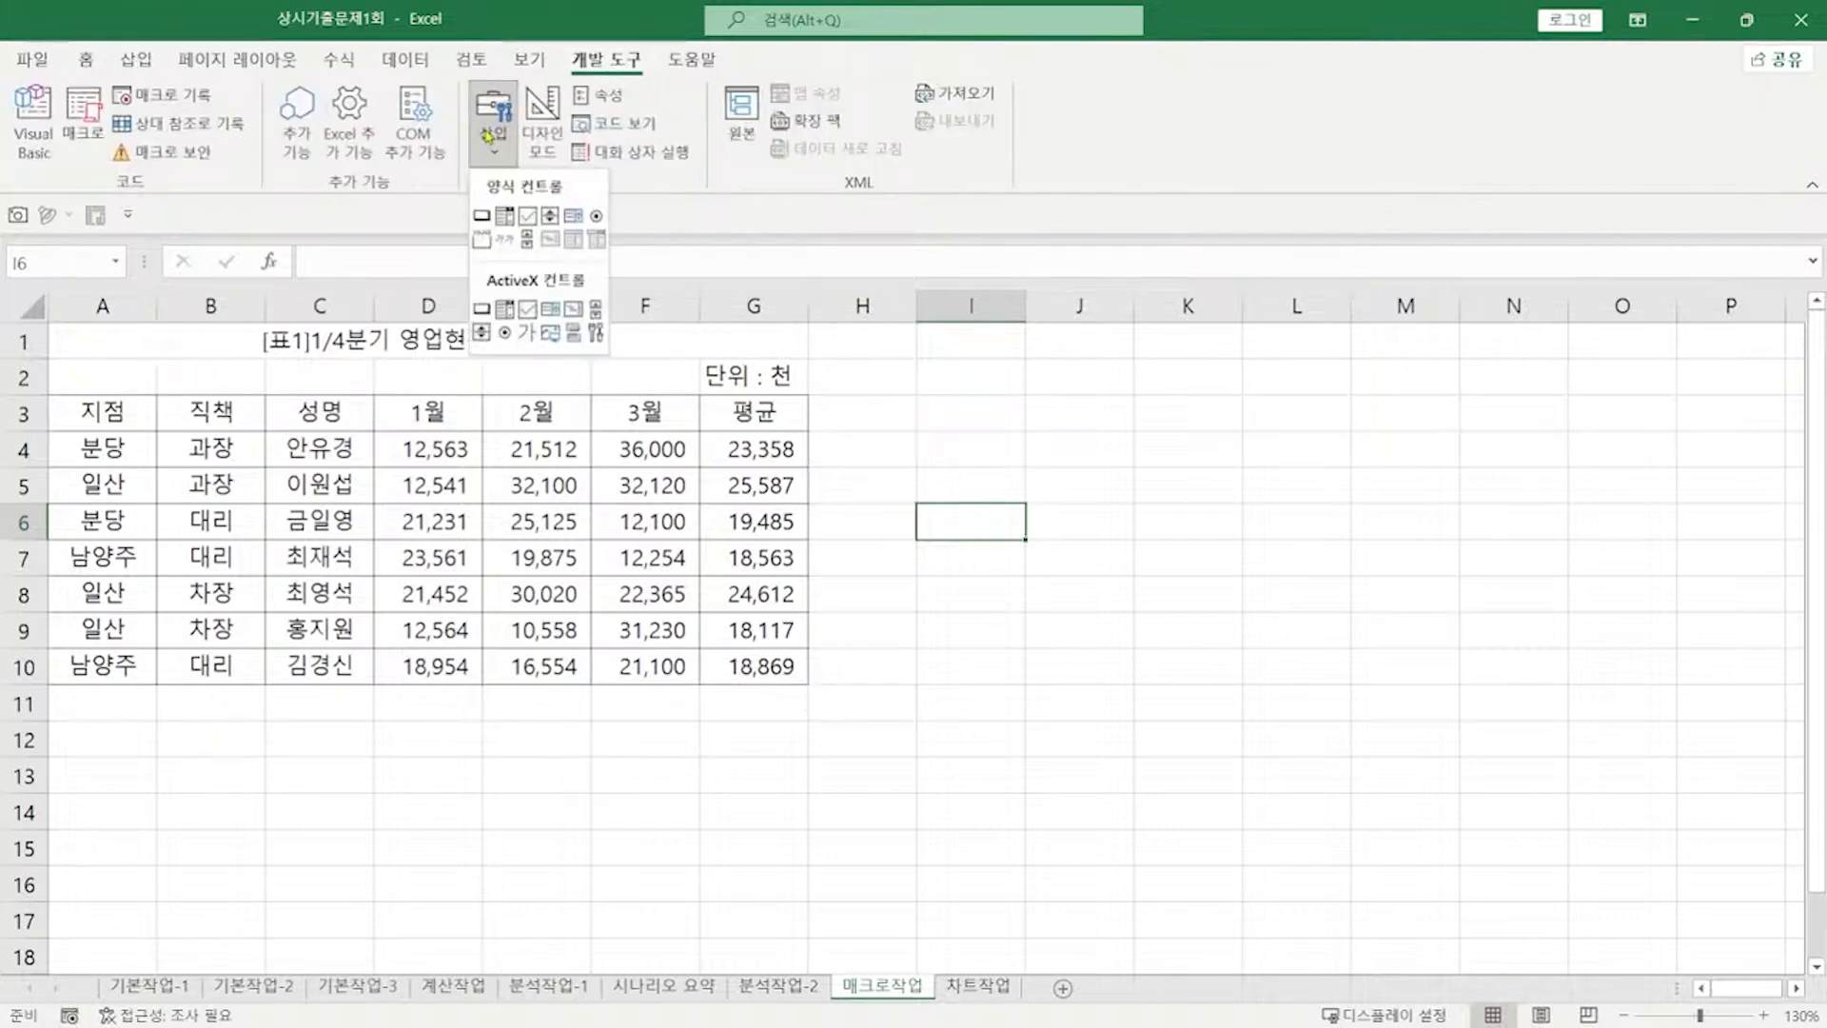
pyautogui.click(483, 216)
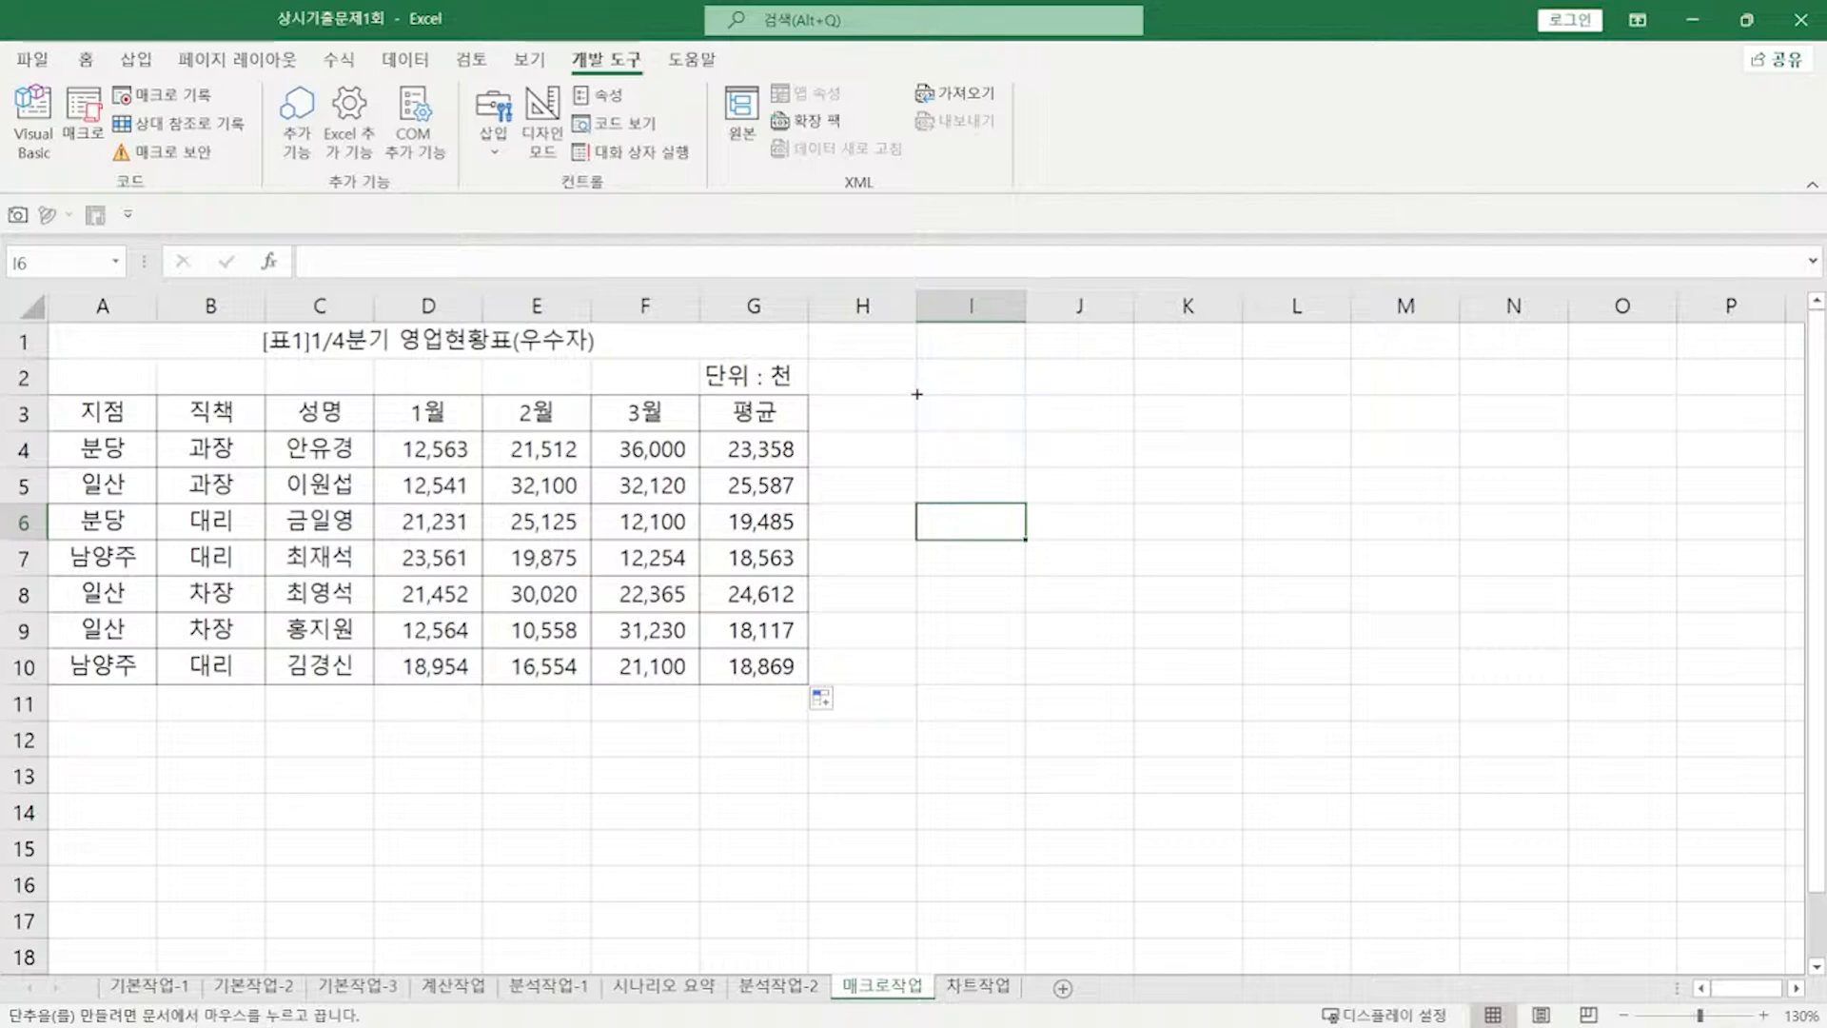
pyautogui.moveTo(916, 393); pyautogui.dragTo(1099, 458)
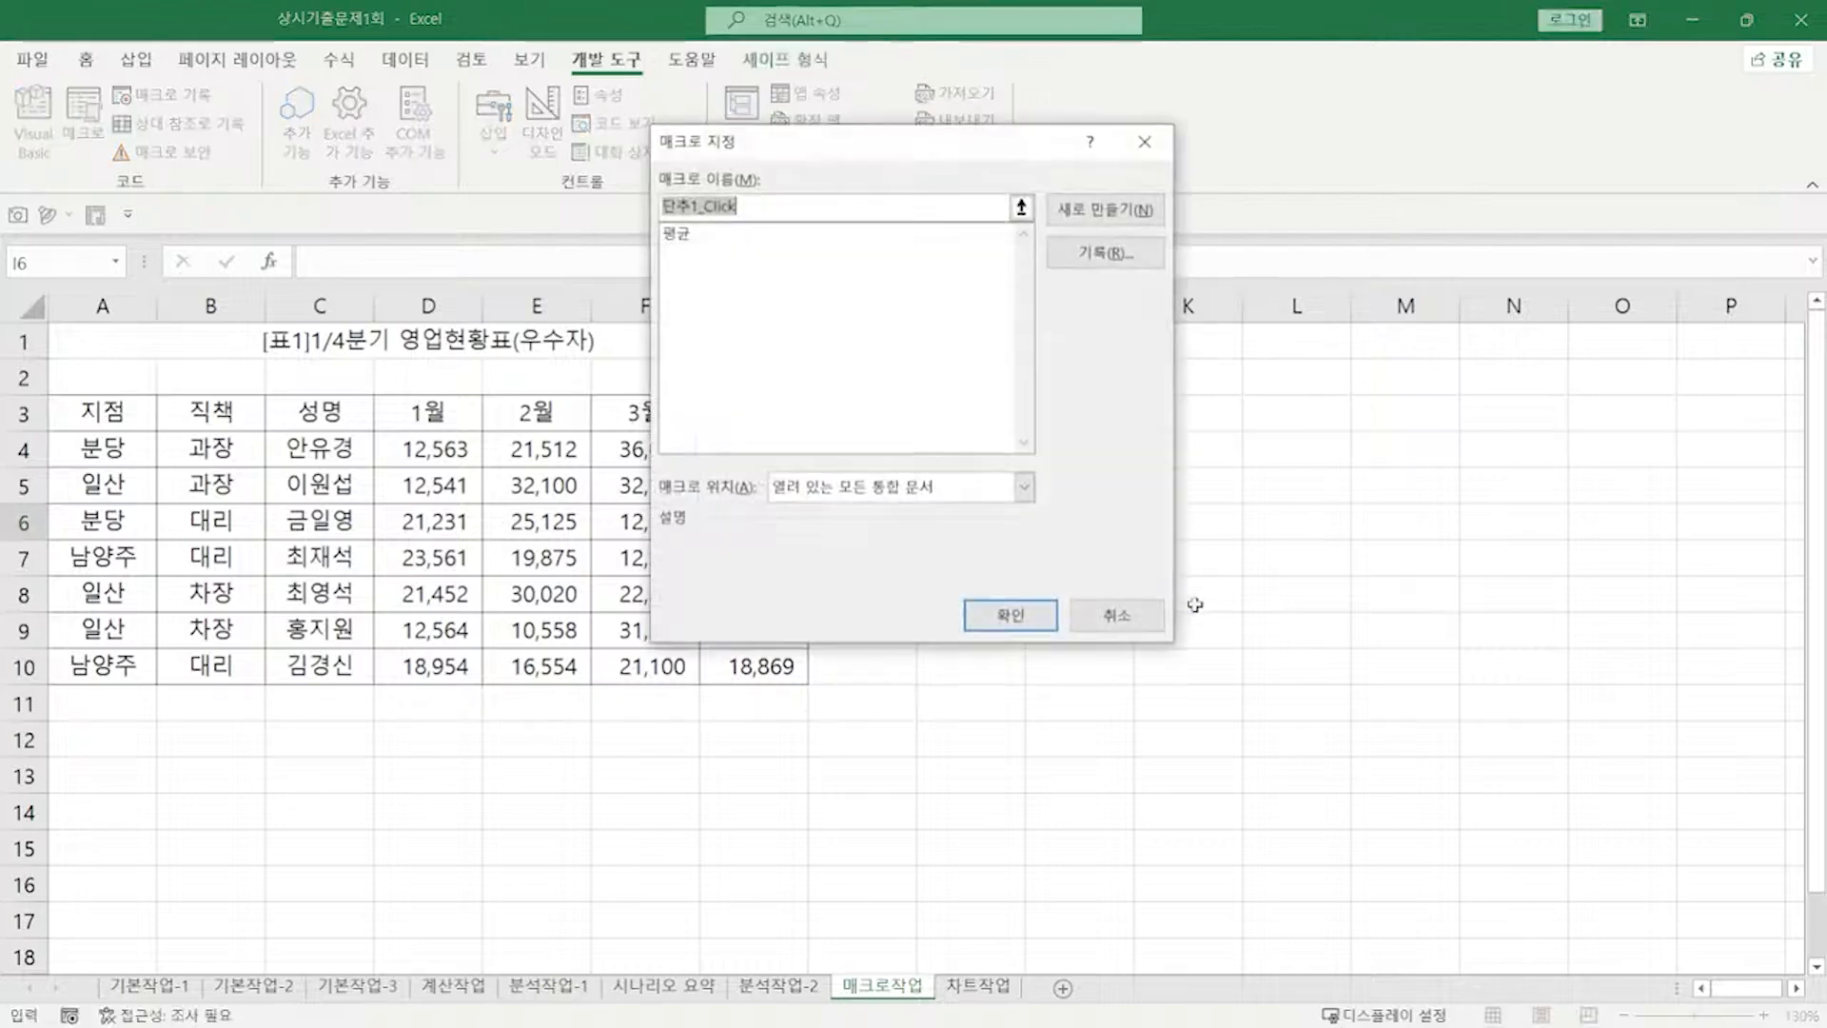
pyautogui.click(684, 240)
pyautogui.click(1018, 614)
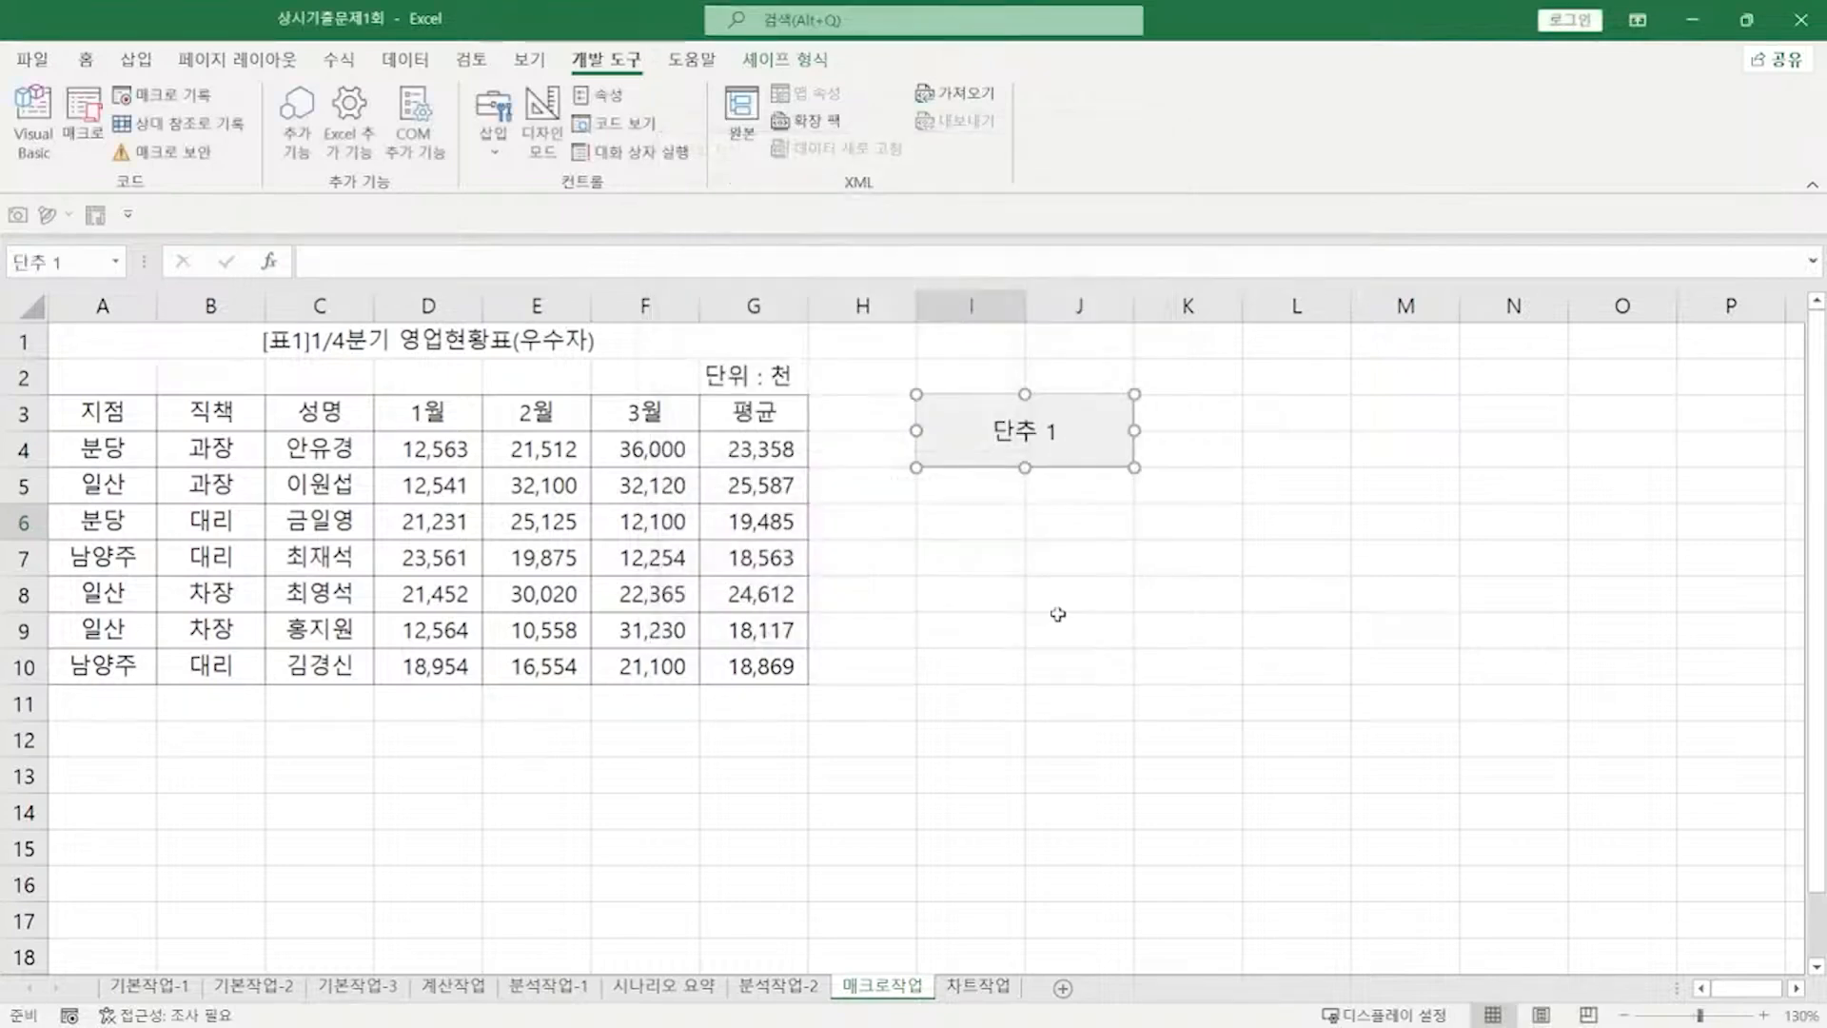
# Step: Change the button caption from 단추 1 to 평균
pyautogui.click(994, 430)
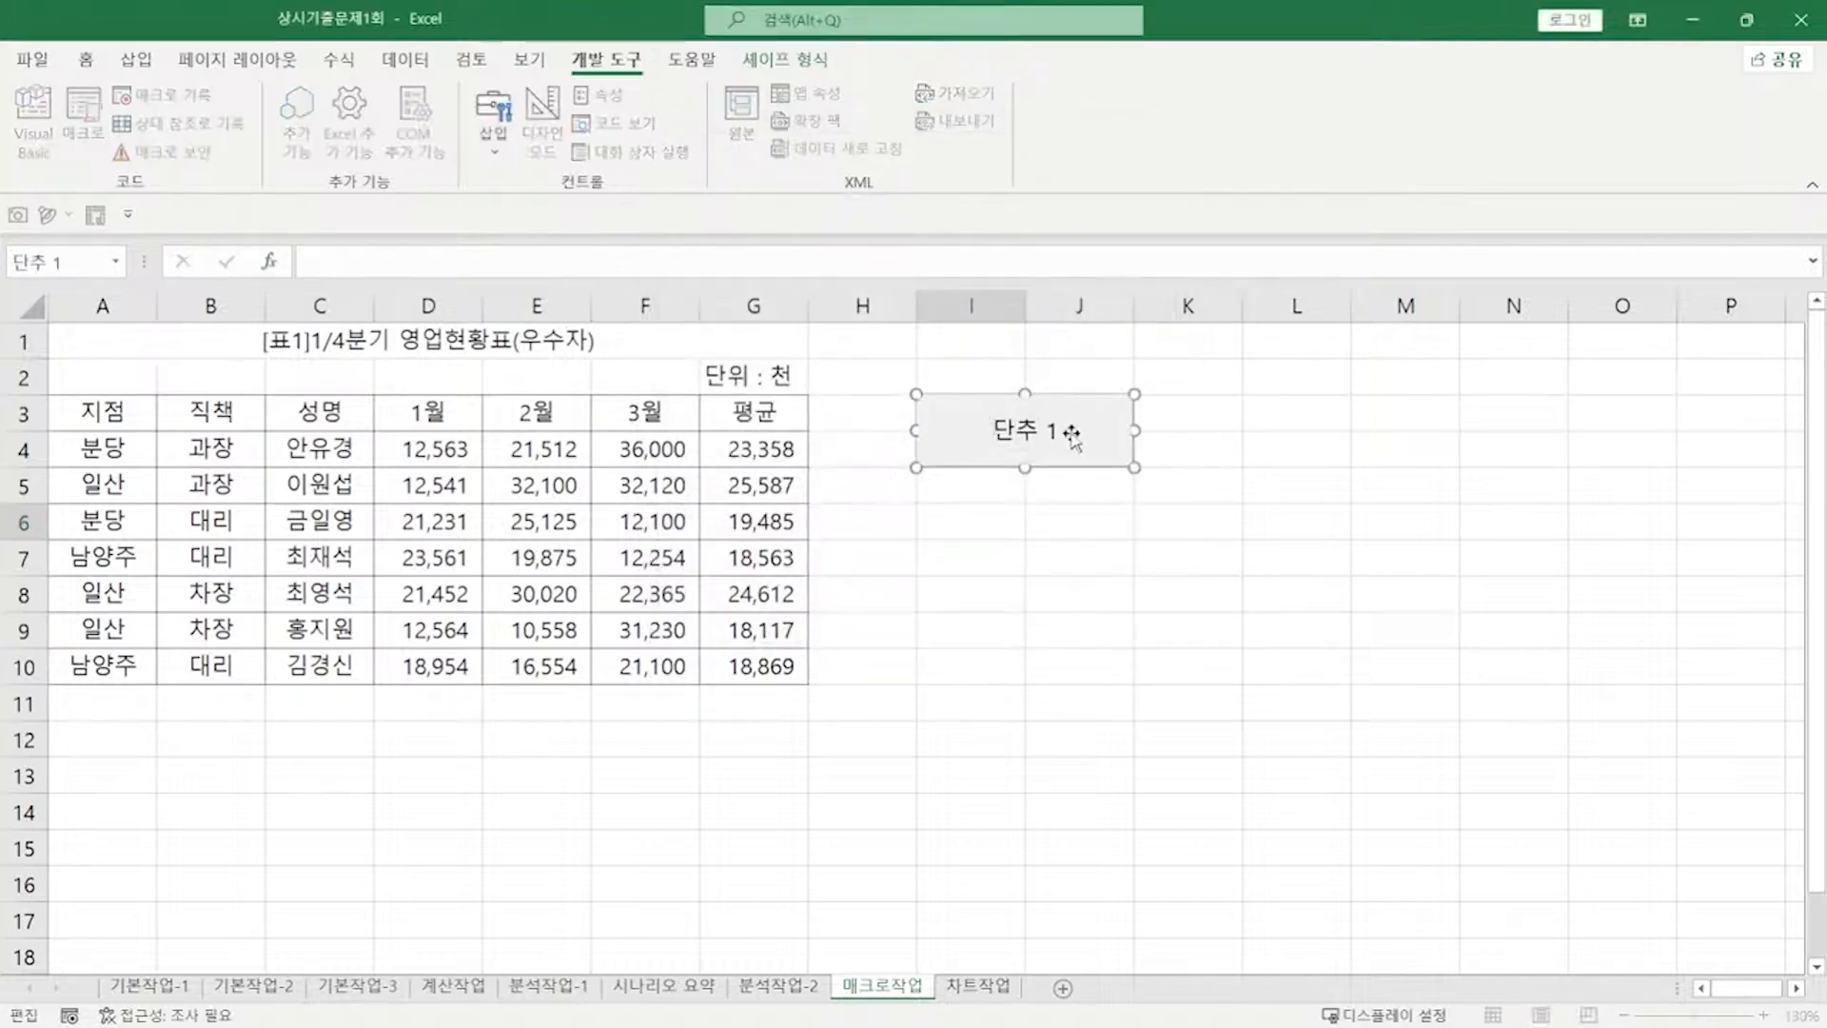
pyautogui.press('Delete')
pyautogui.press('Delete')
pyautogui.press('Delete')
pyautogui.press('Delete')
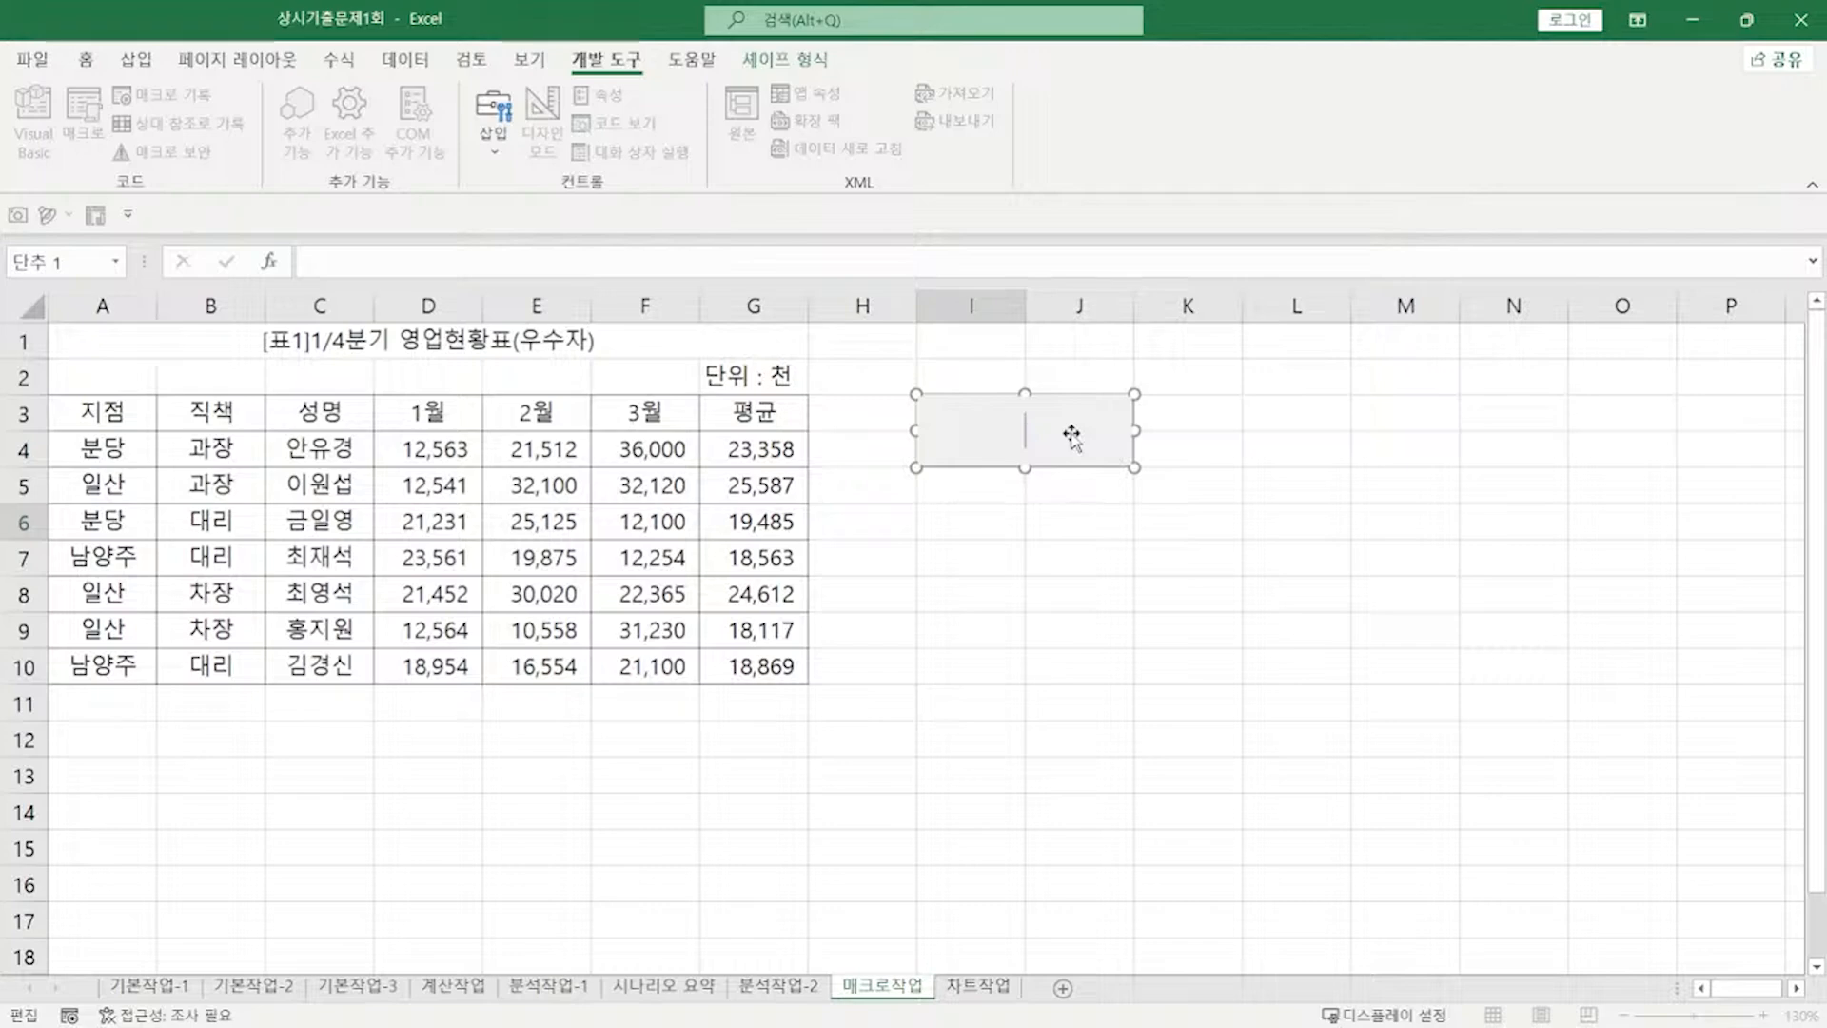
pyautogui.write('V')
pyautogui.press('BackSpace')
pyautogui.write('평균')
pyautogui.click(1052, 543)
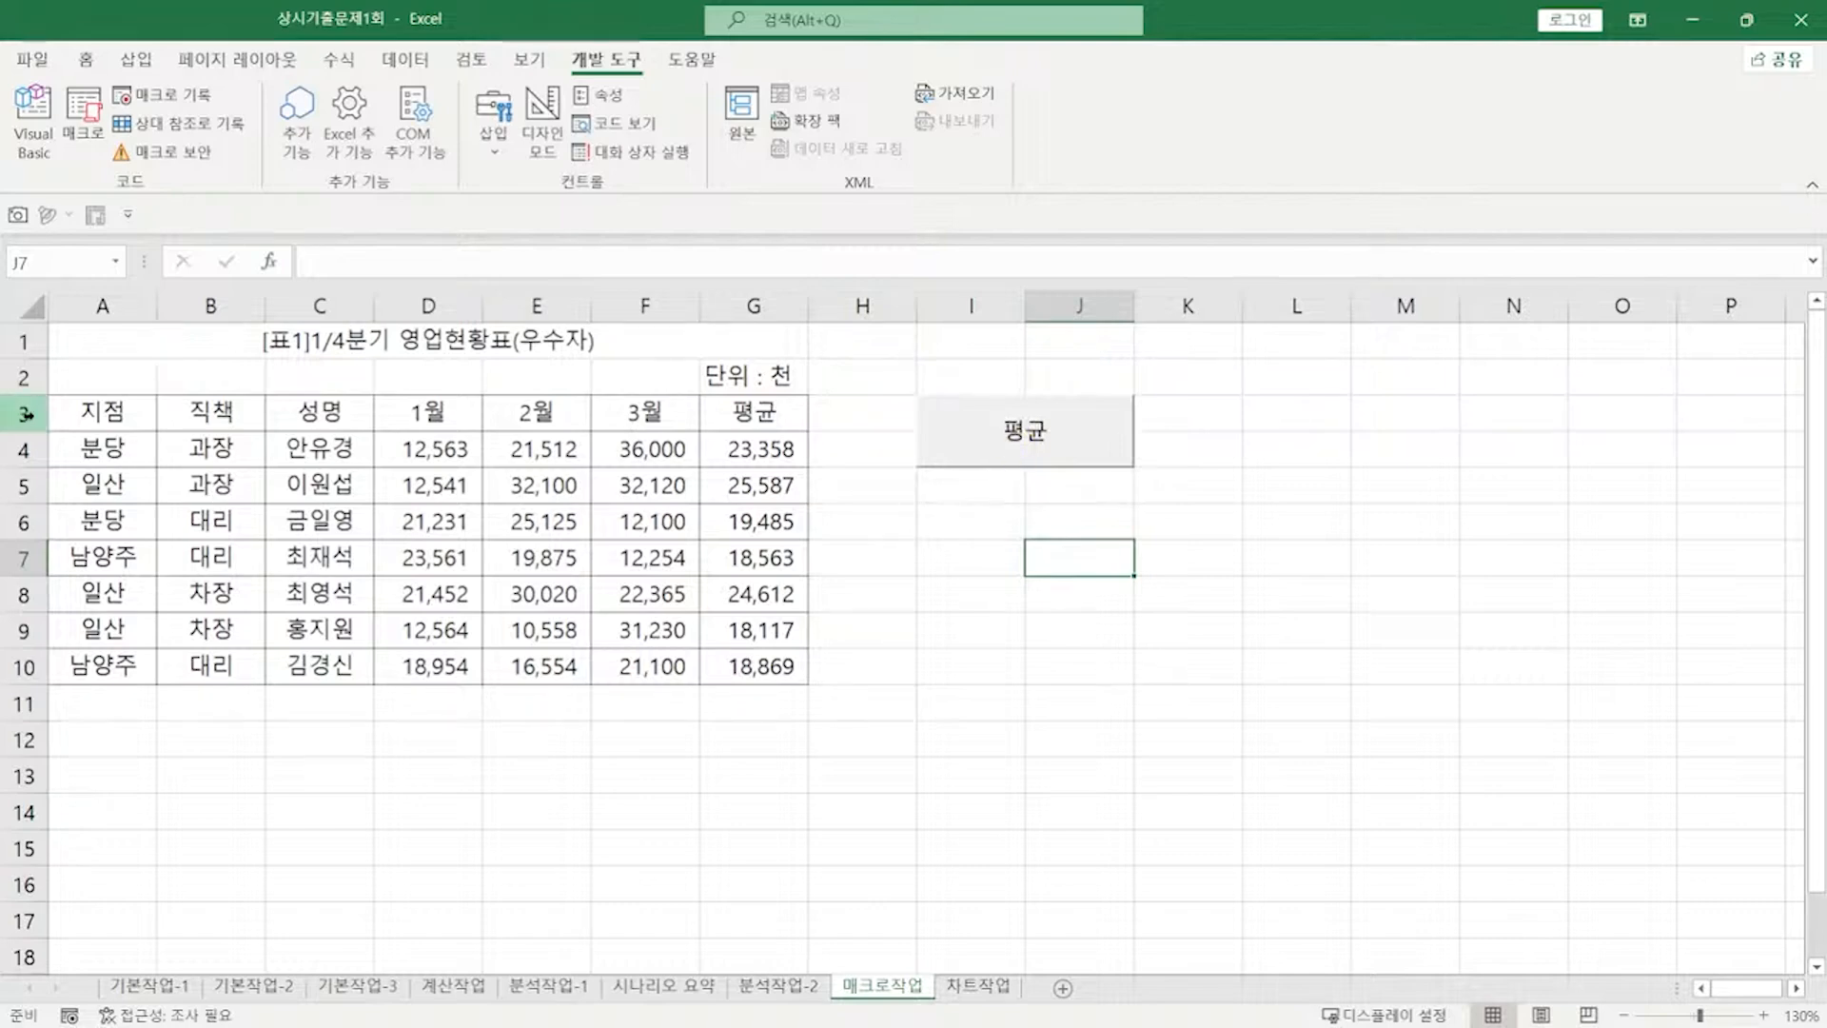
pyautogui.moveTo(19, 413); pyautogui.dragTo(21, 449)
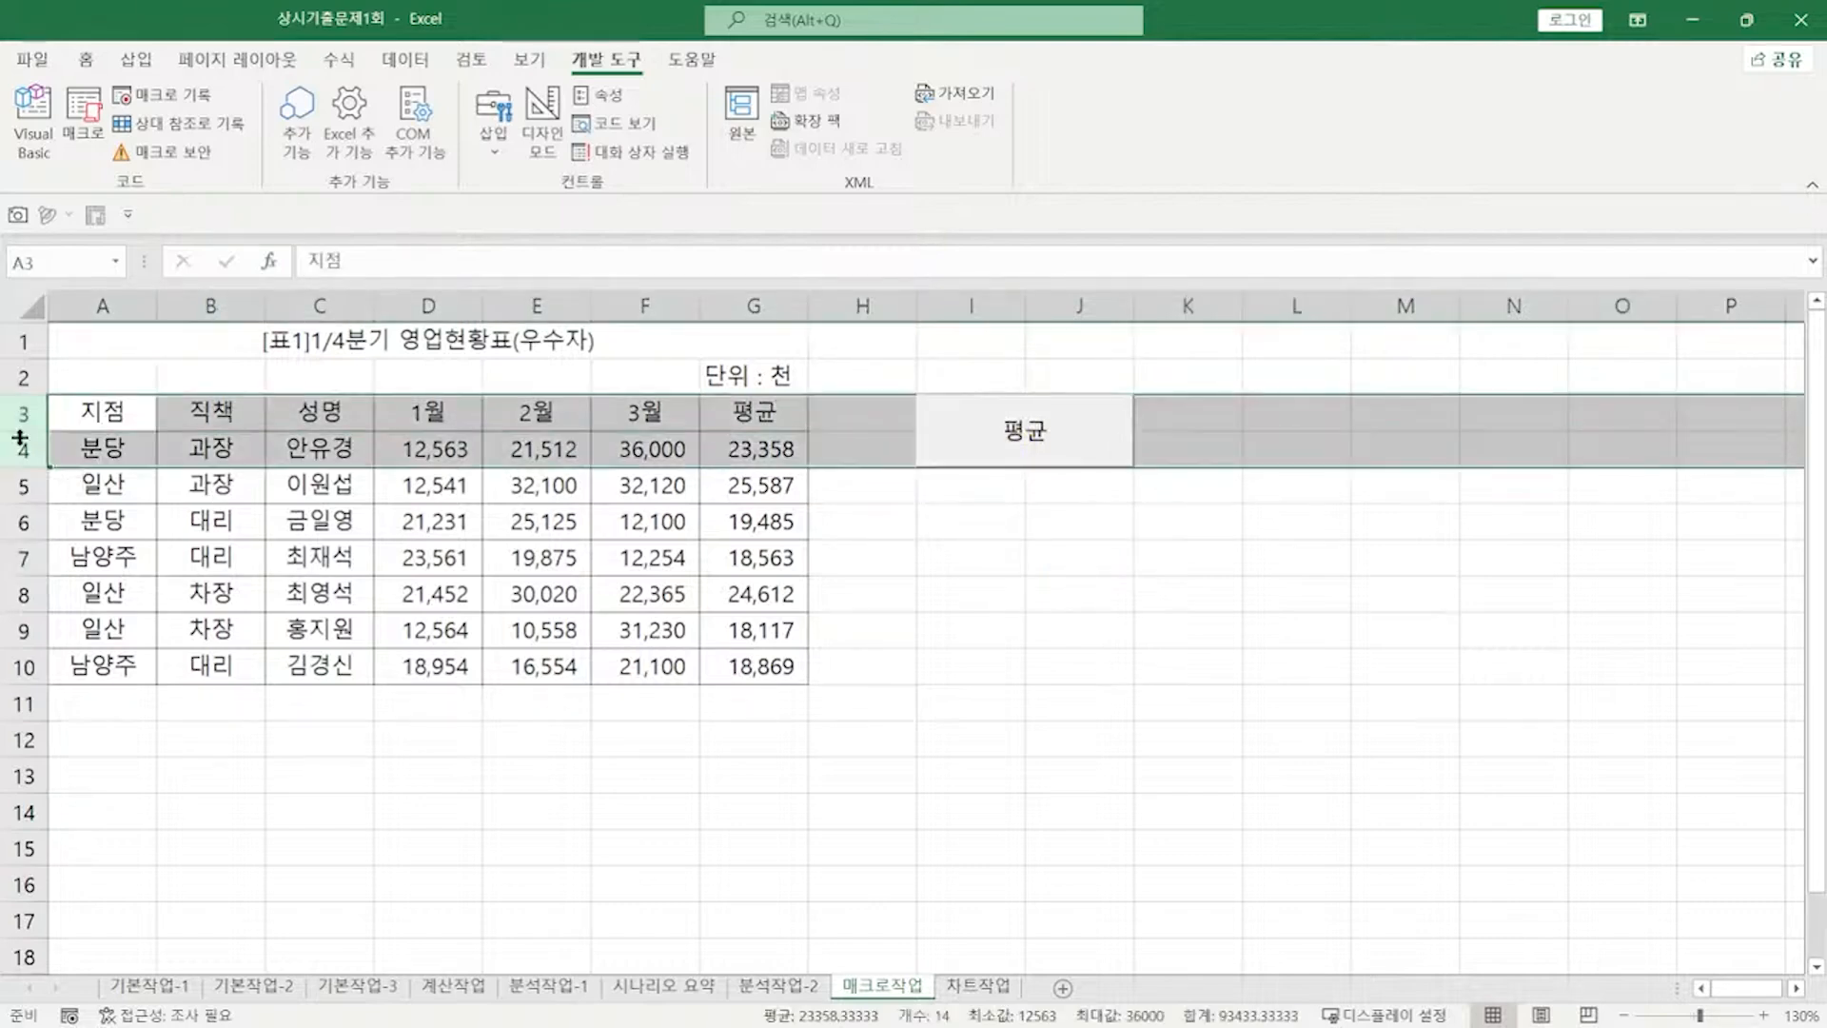
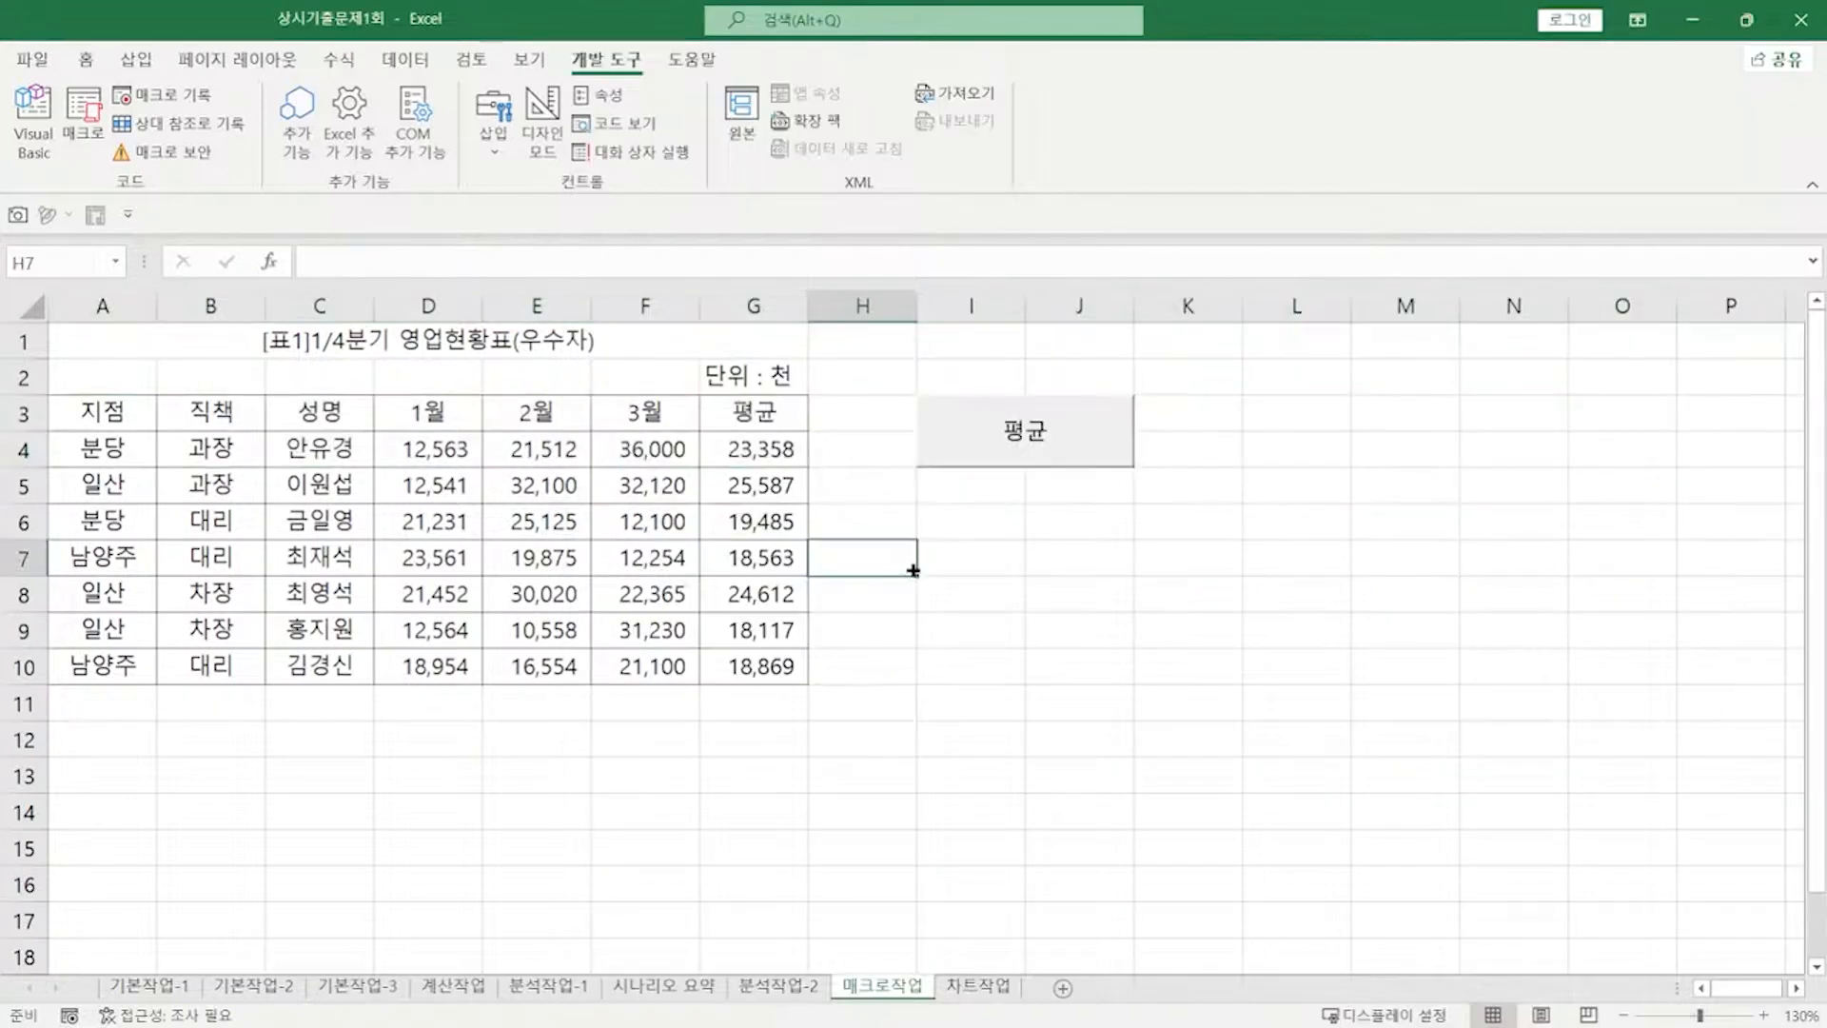
# Step: Record a macro named 서식 that fills G4:G10 yellow and ends on cell I8
pyautogui.click(176, 97)
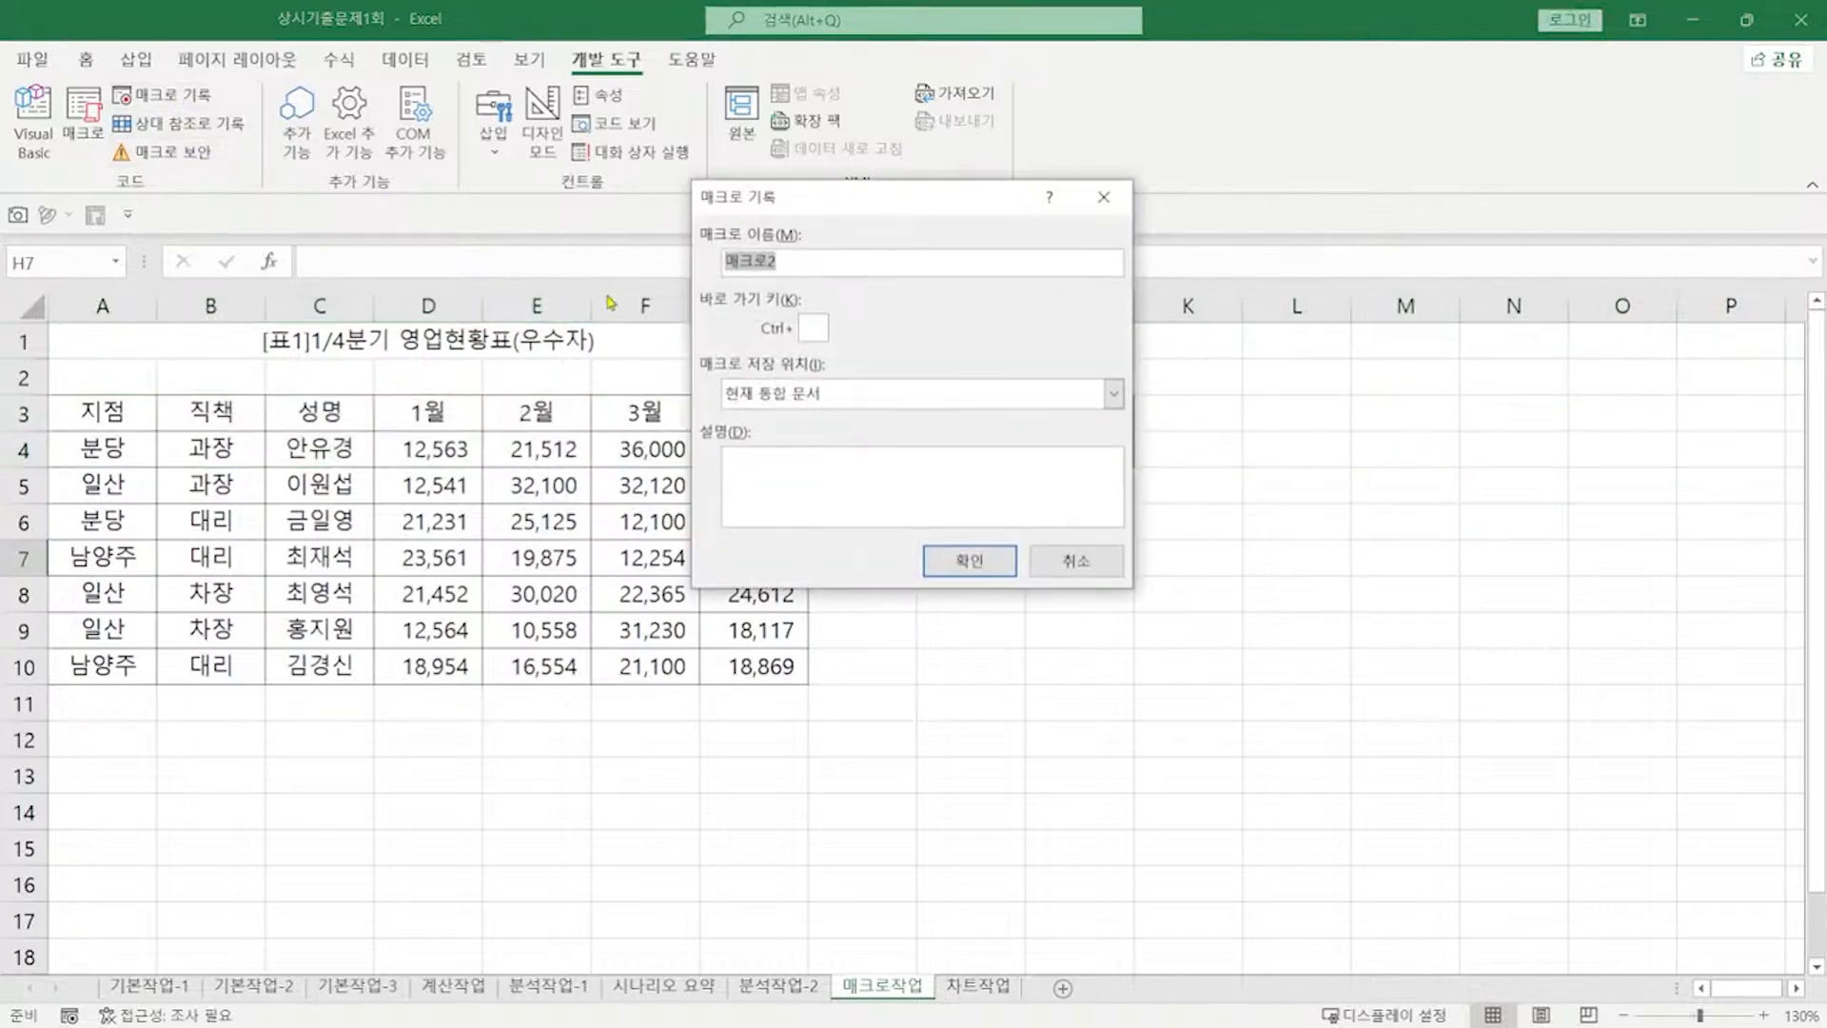
pyautogui.write('서식')
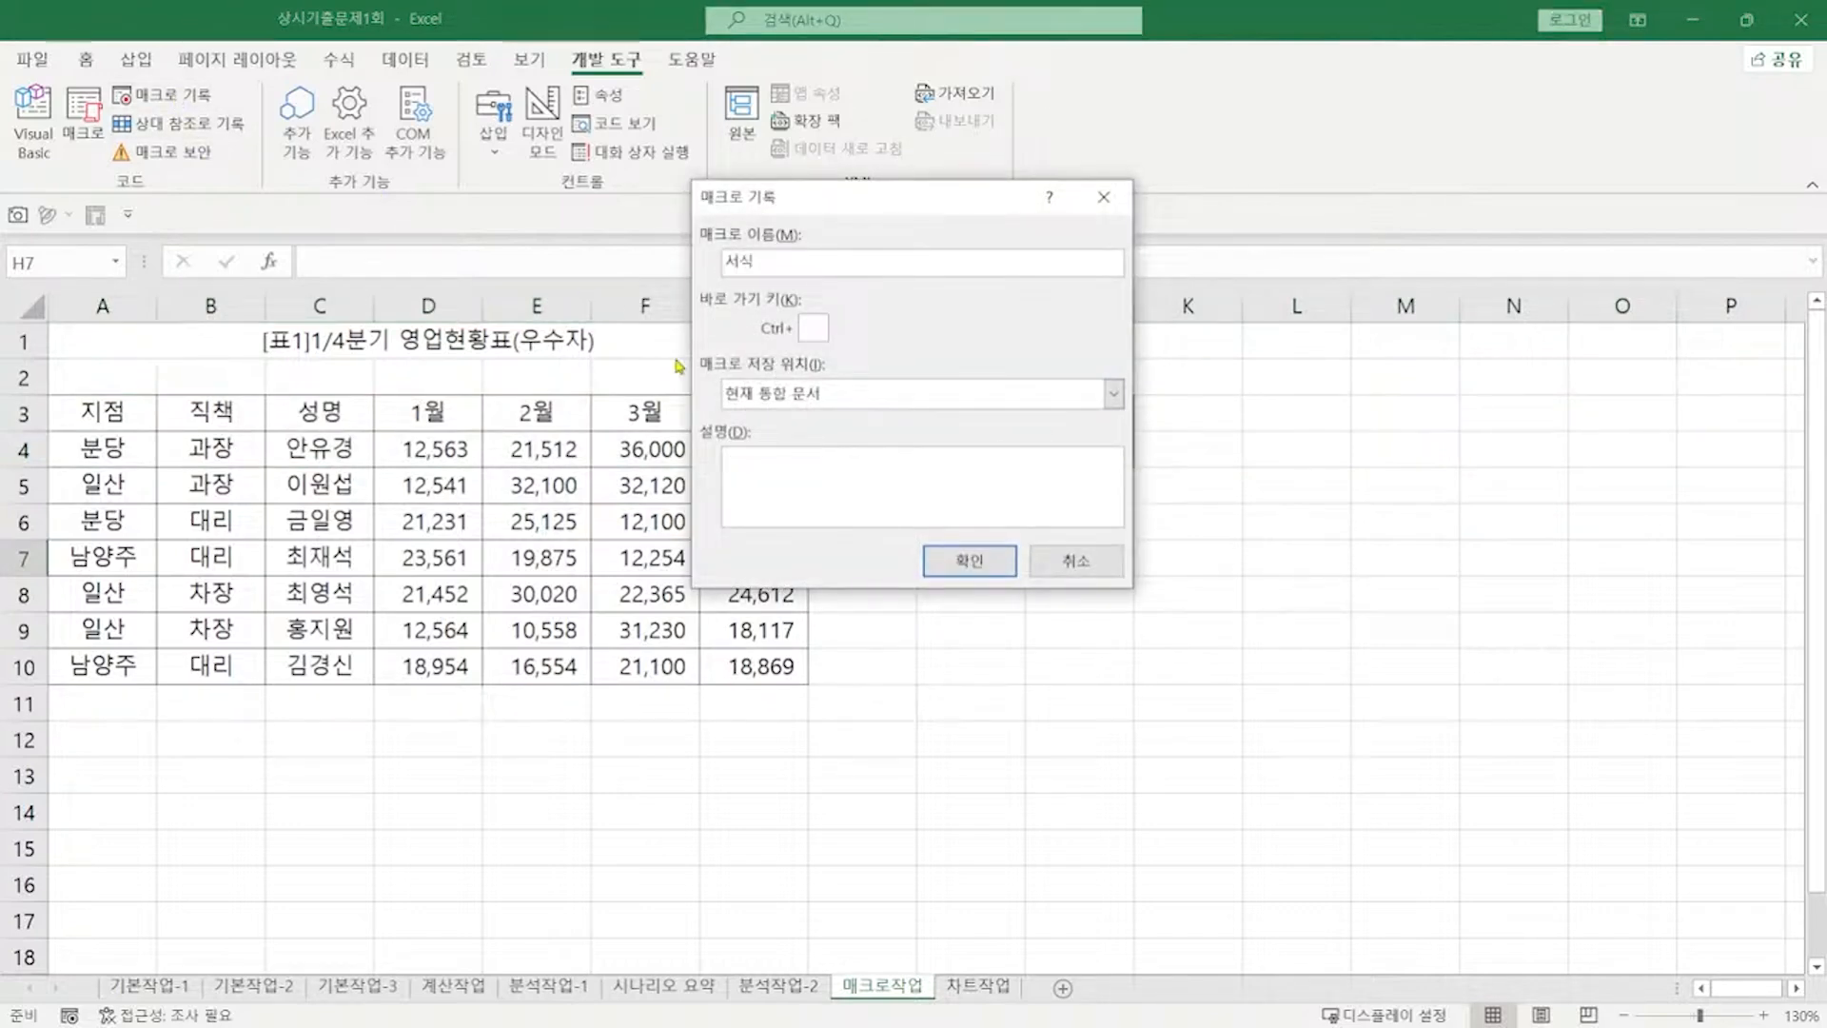
pyautogui.click(969, 559)
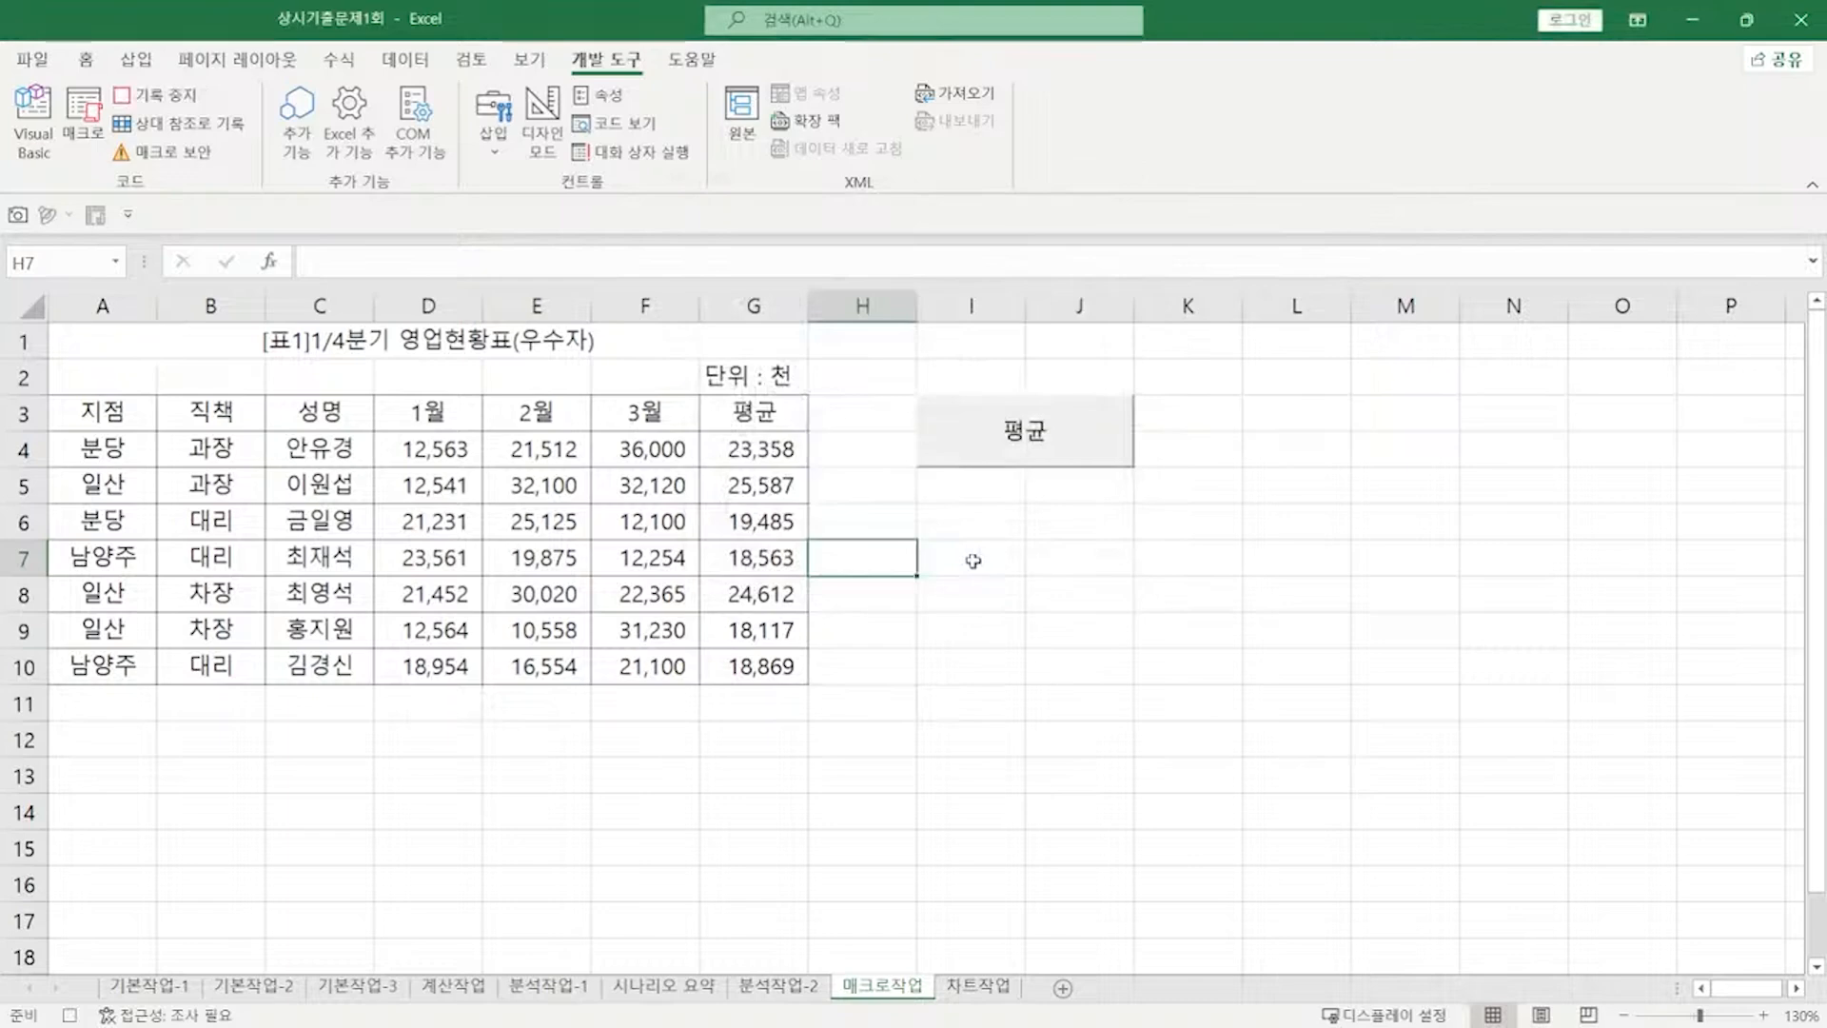
pyautogui.click(758, 456)
pyautogui.moveTo(759, 456); pyautogui.dragTo(755, 667)
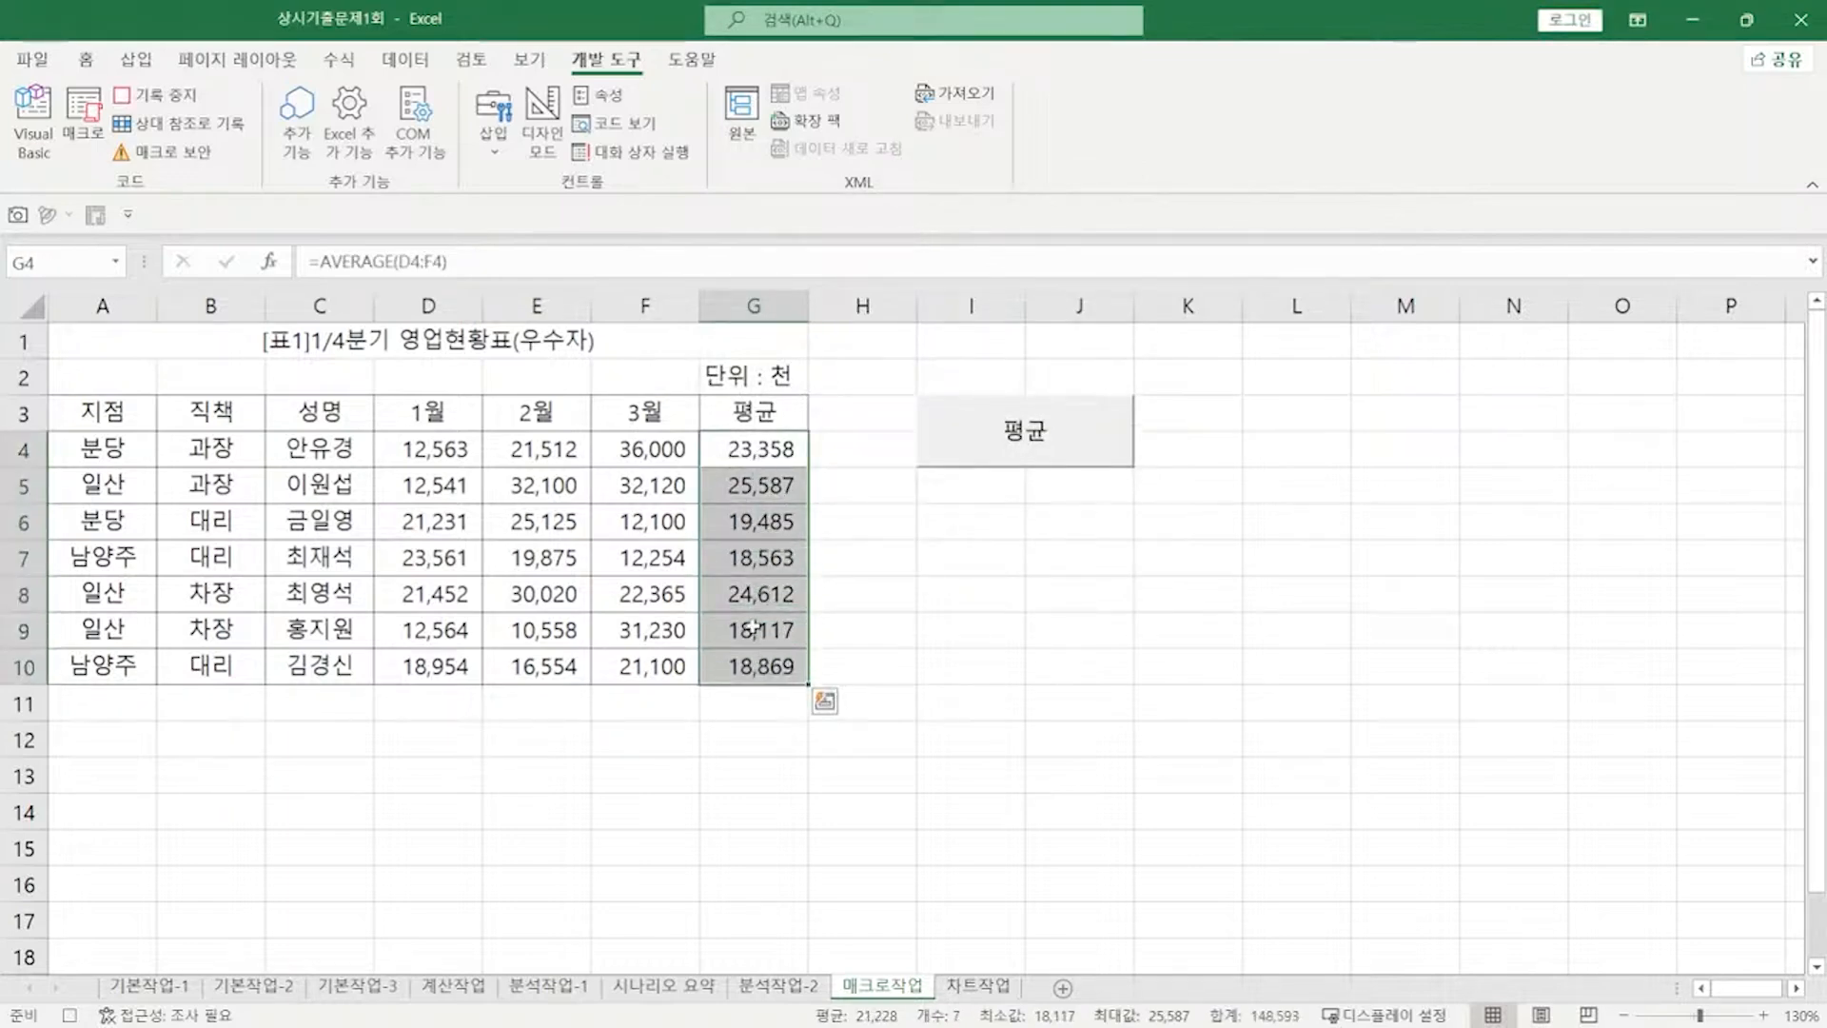
pyautogui.click(85, 59)
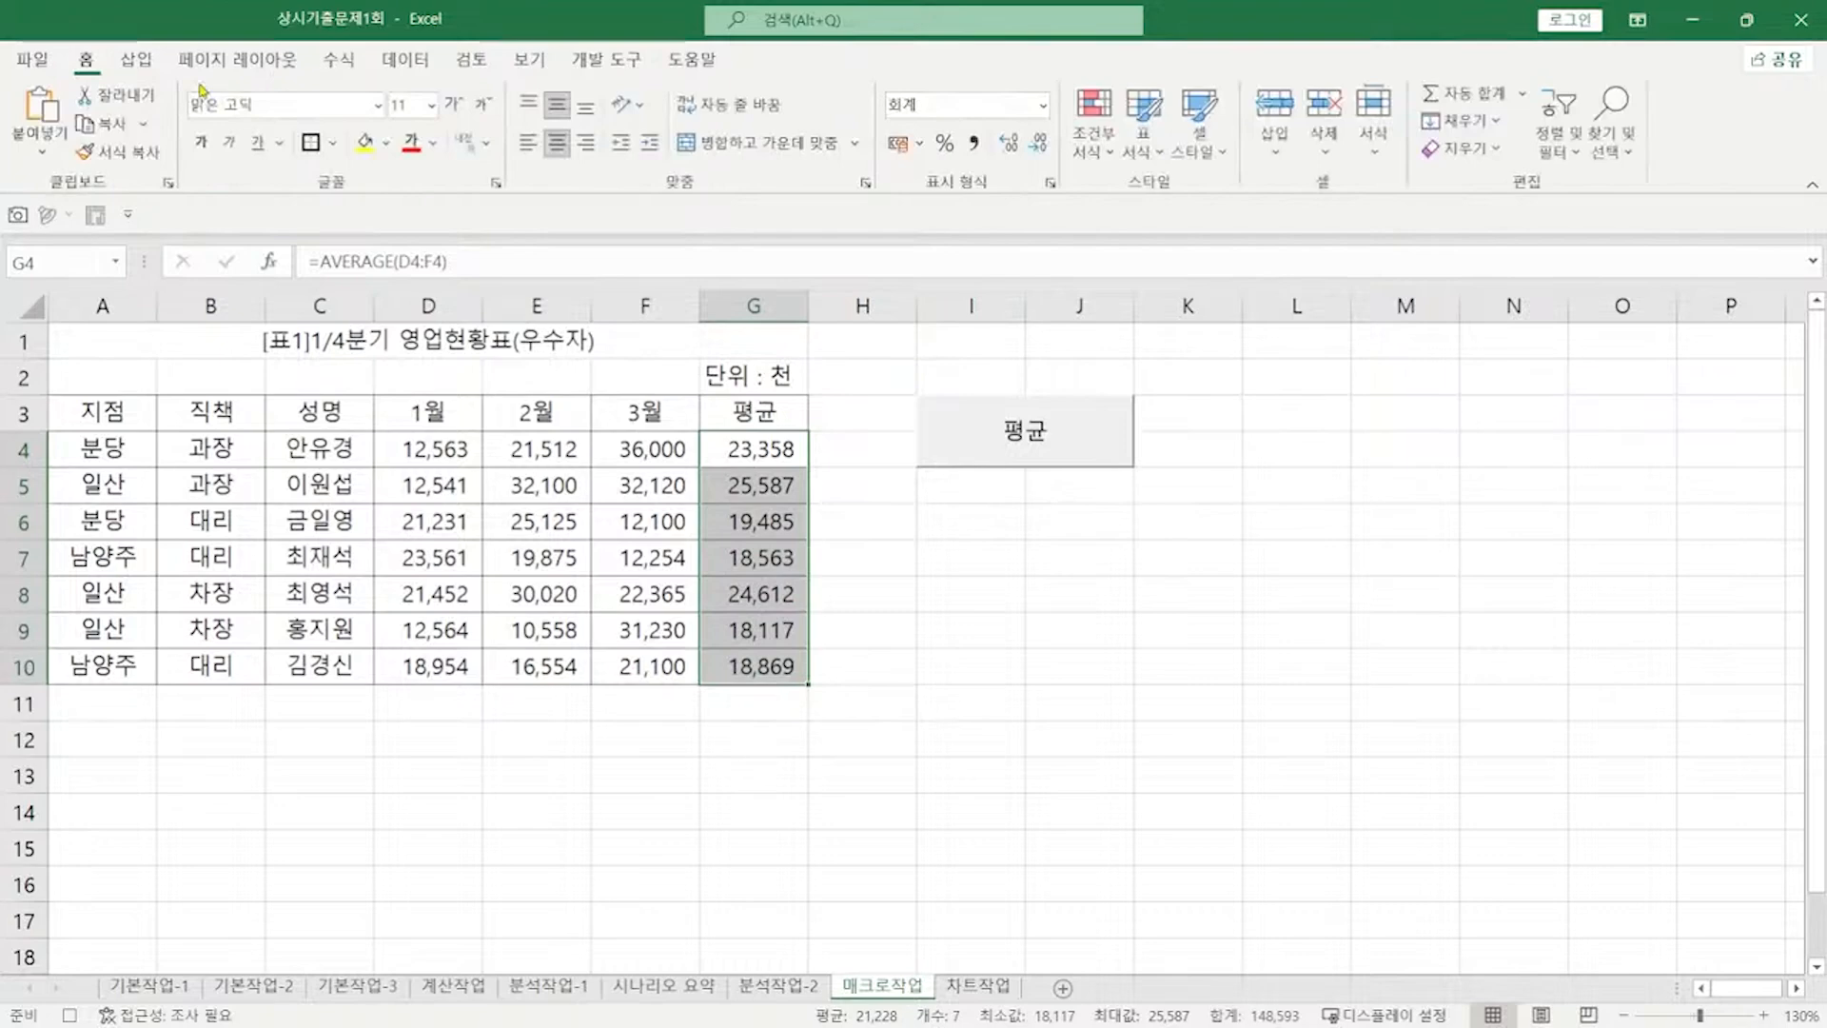
pyautogui.click(365, 143)
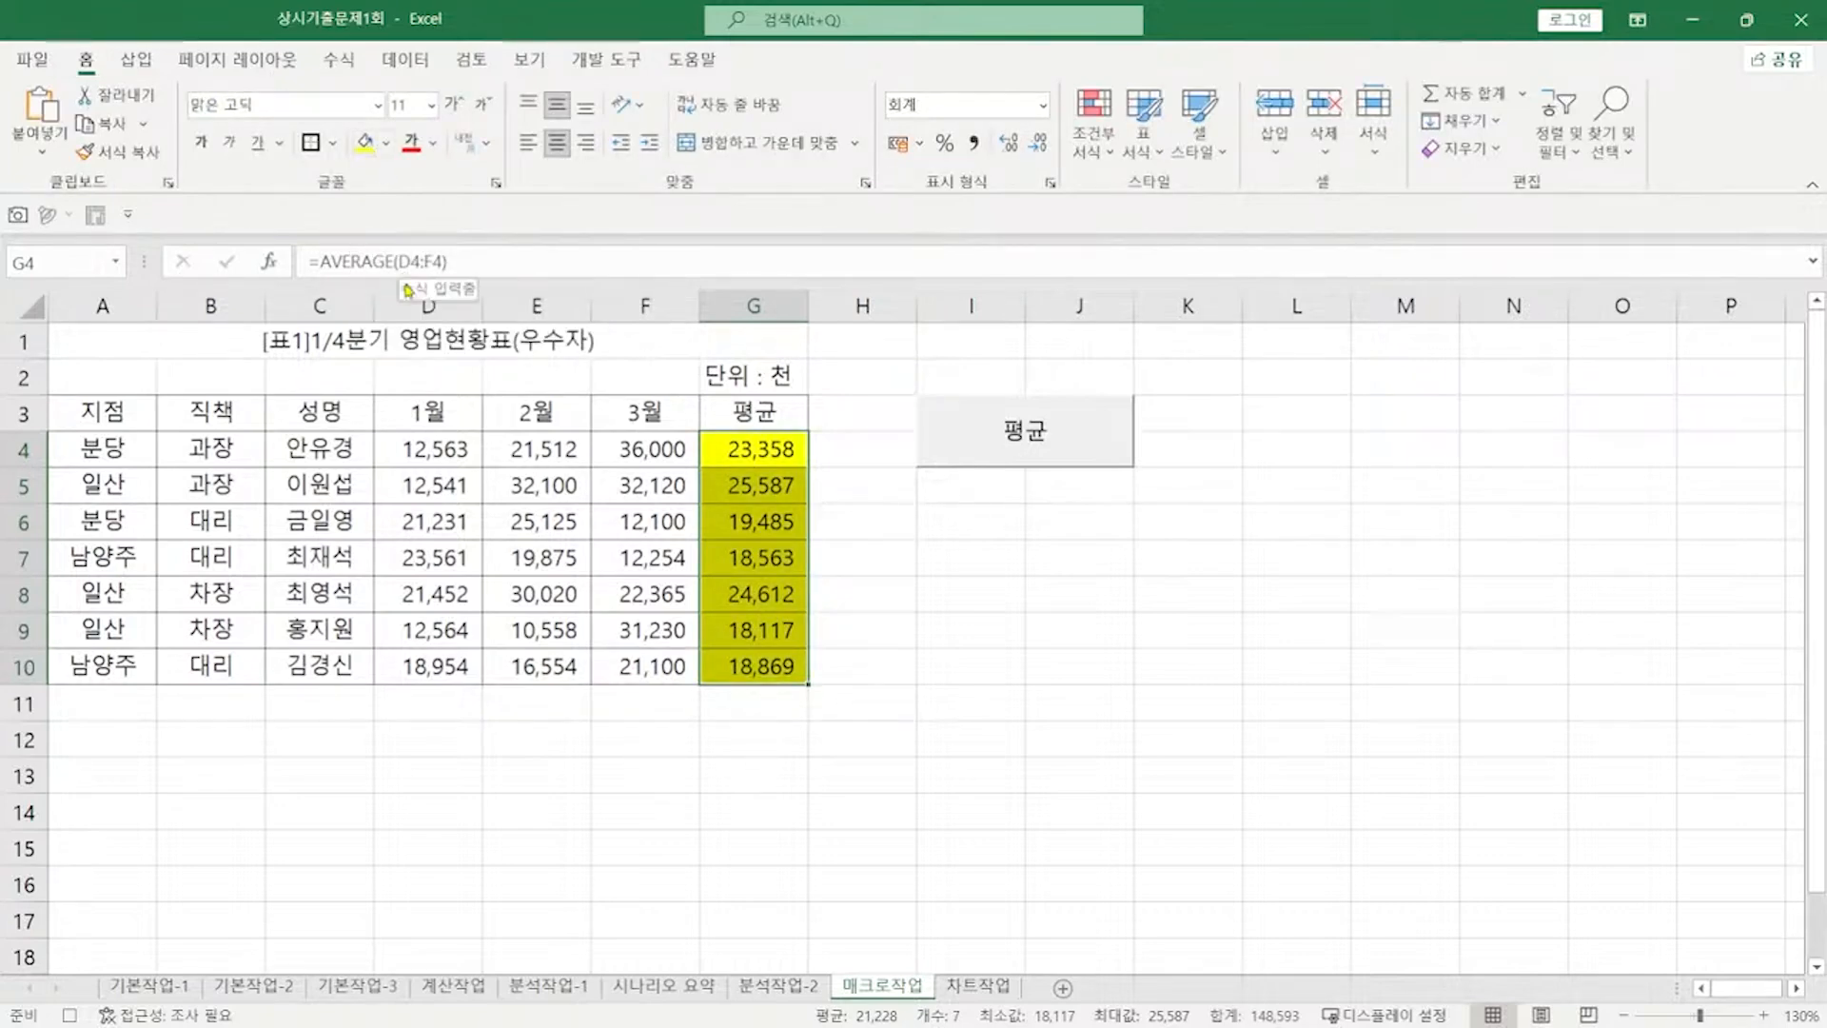
pyautogui.click(944, 596)
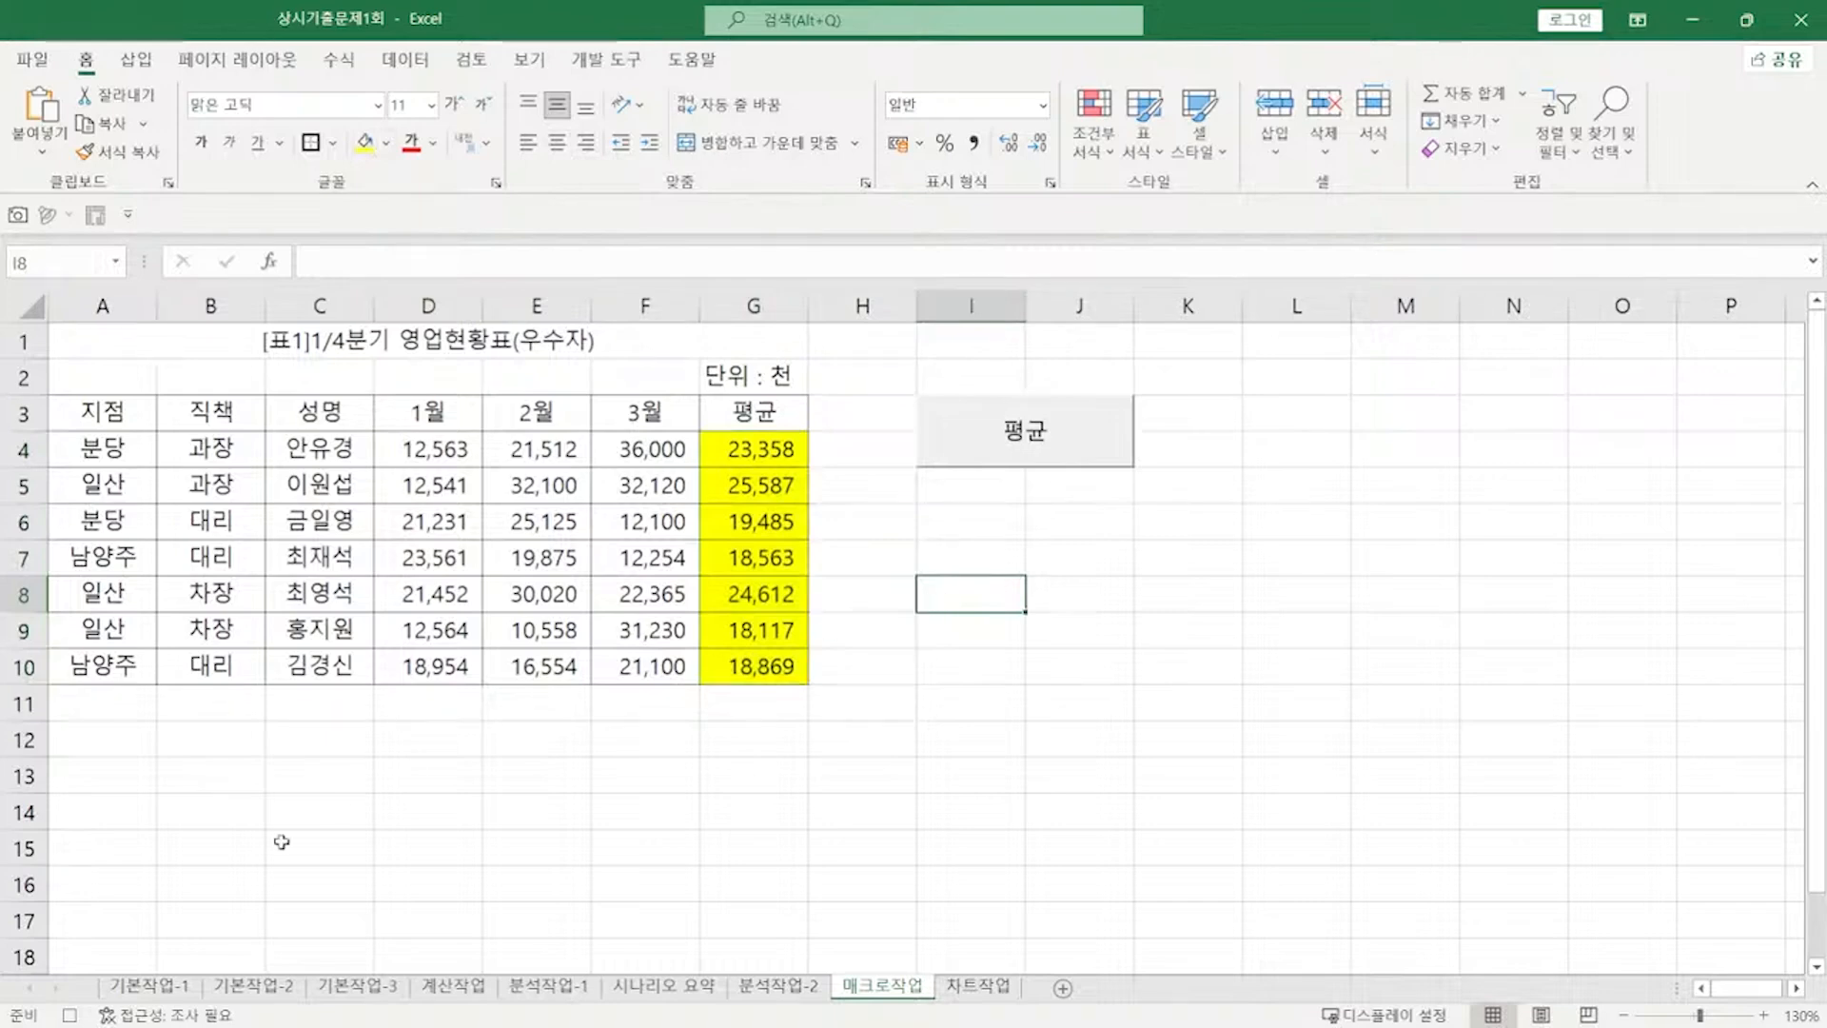
pyautogui.click(71, 1015)
pyautogui.click(136, 60)
# Step: Draw a cube shape below the 평균 button and label it 서식
pyautogui.click(321, 103)
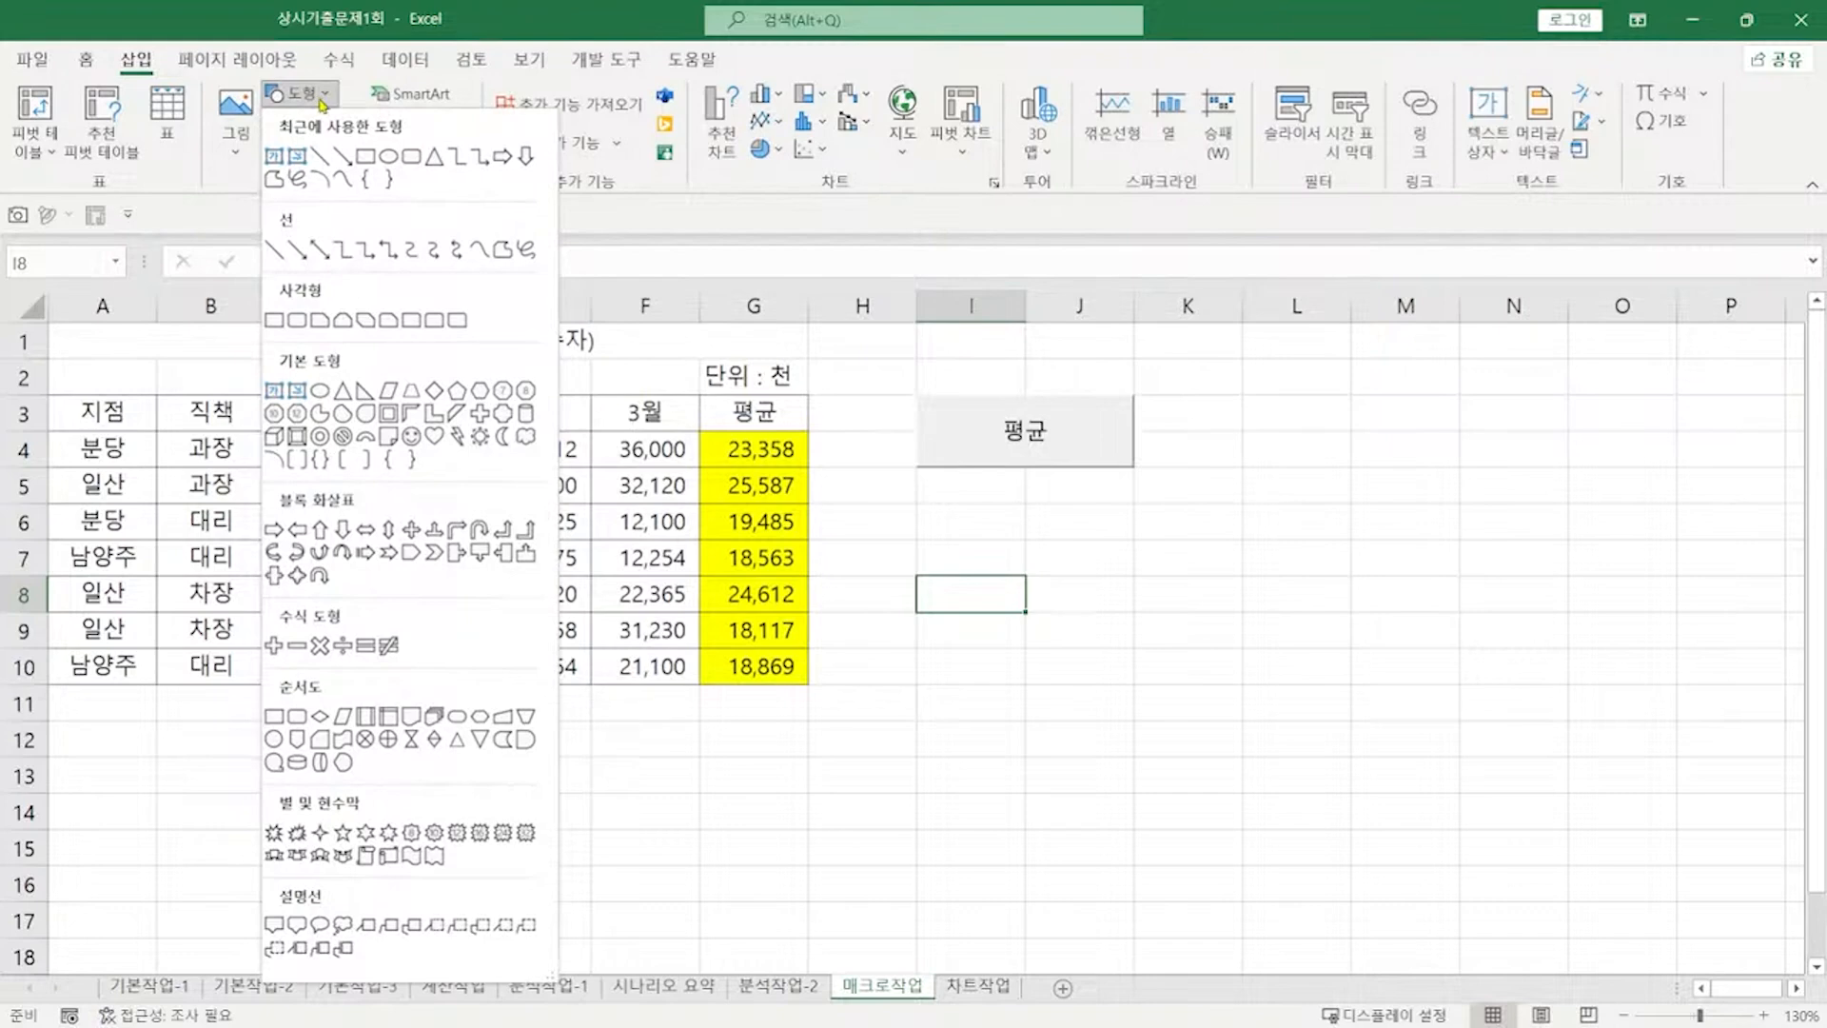
pyautogui.click(273, 438)
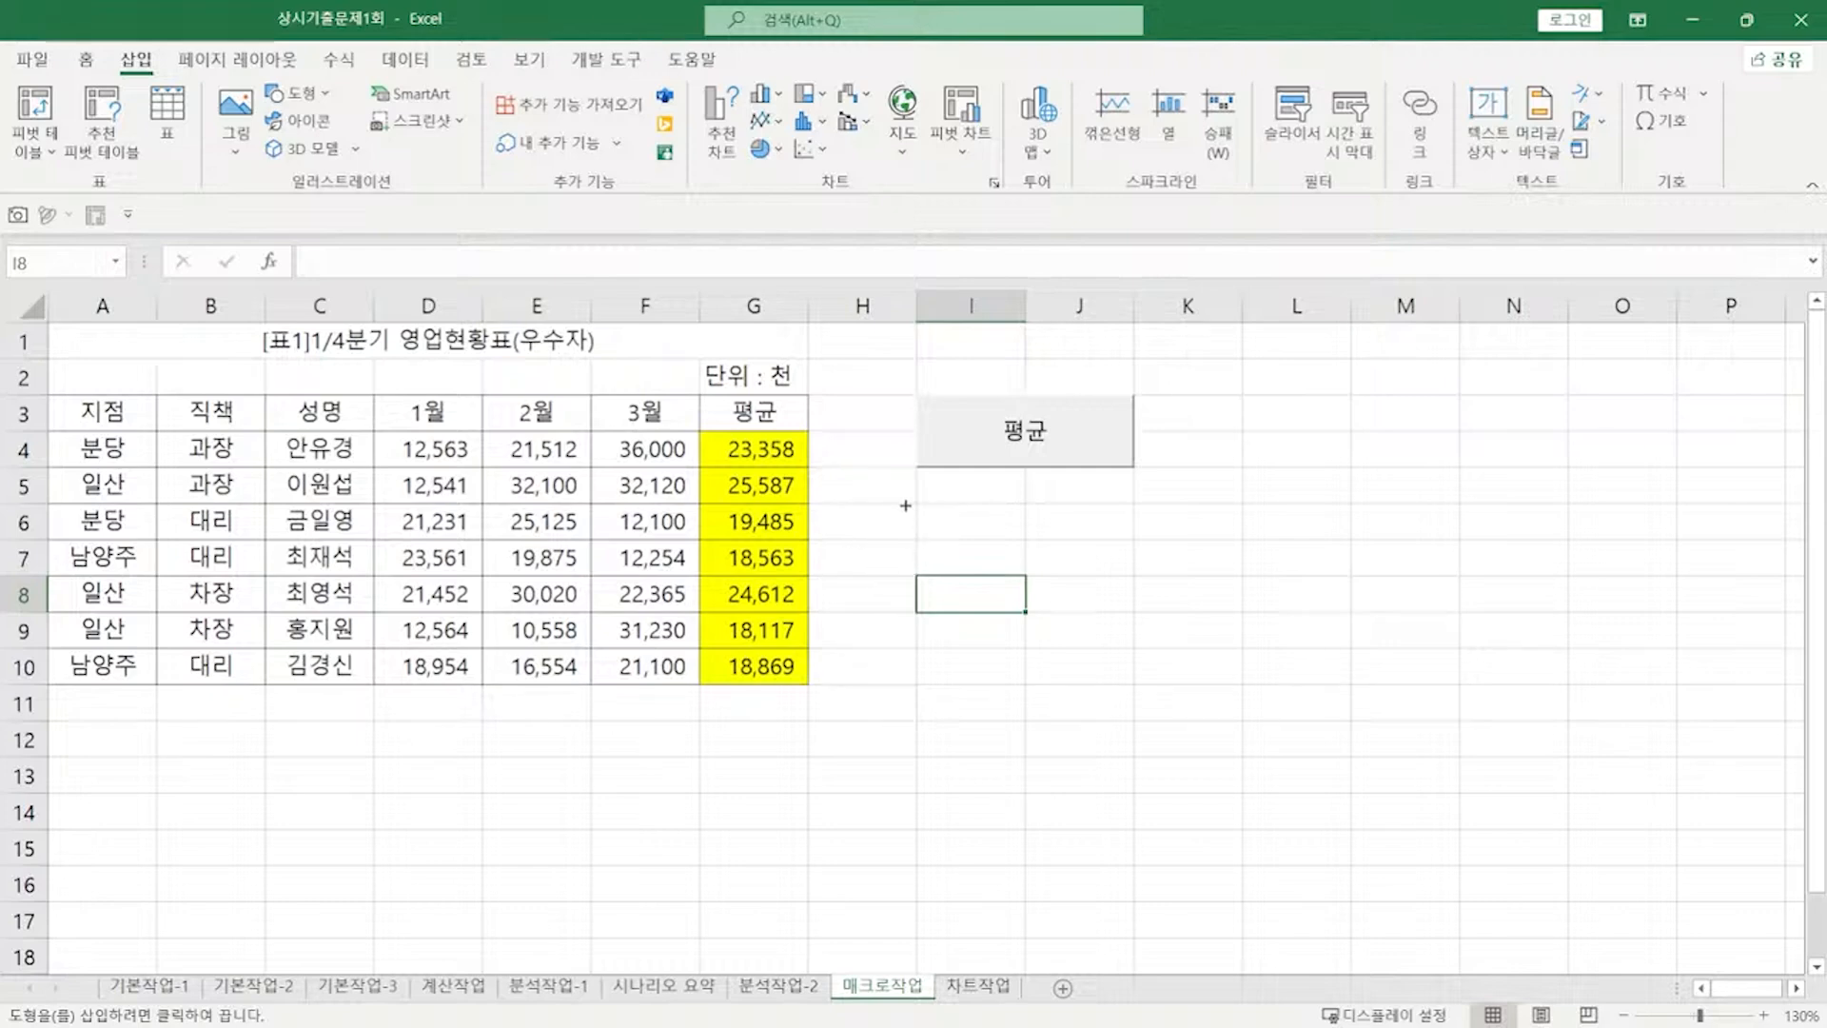
pyautogui.moveTo(916, 501); pyautogui.dragTo(1091, 571)
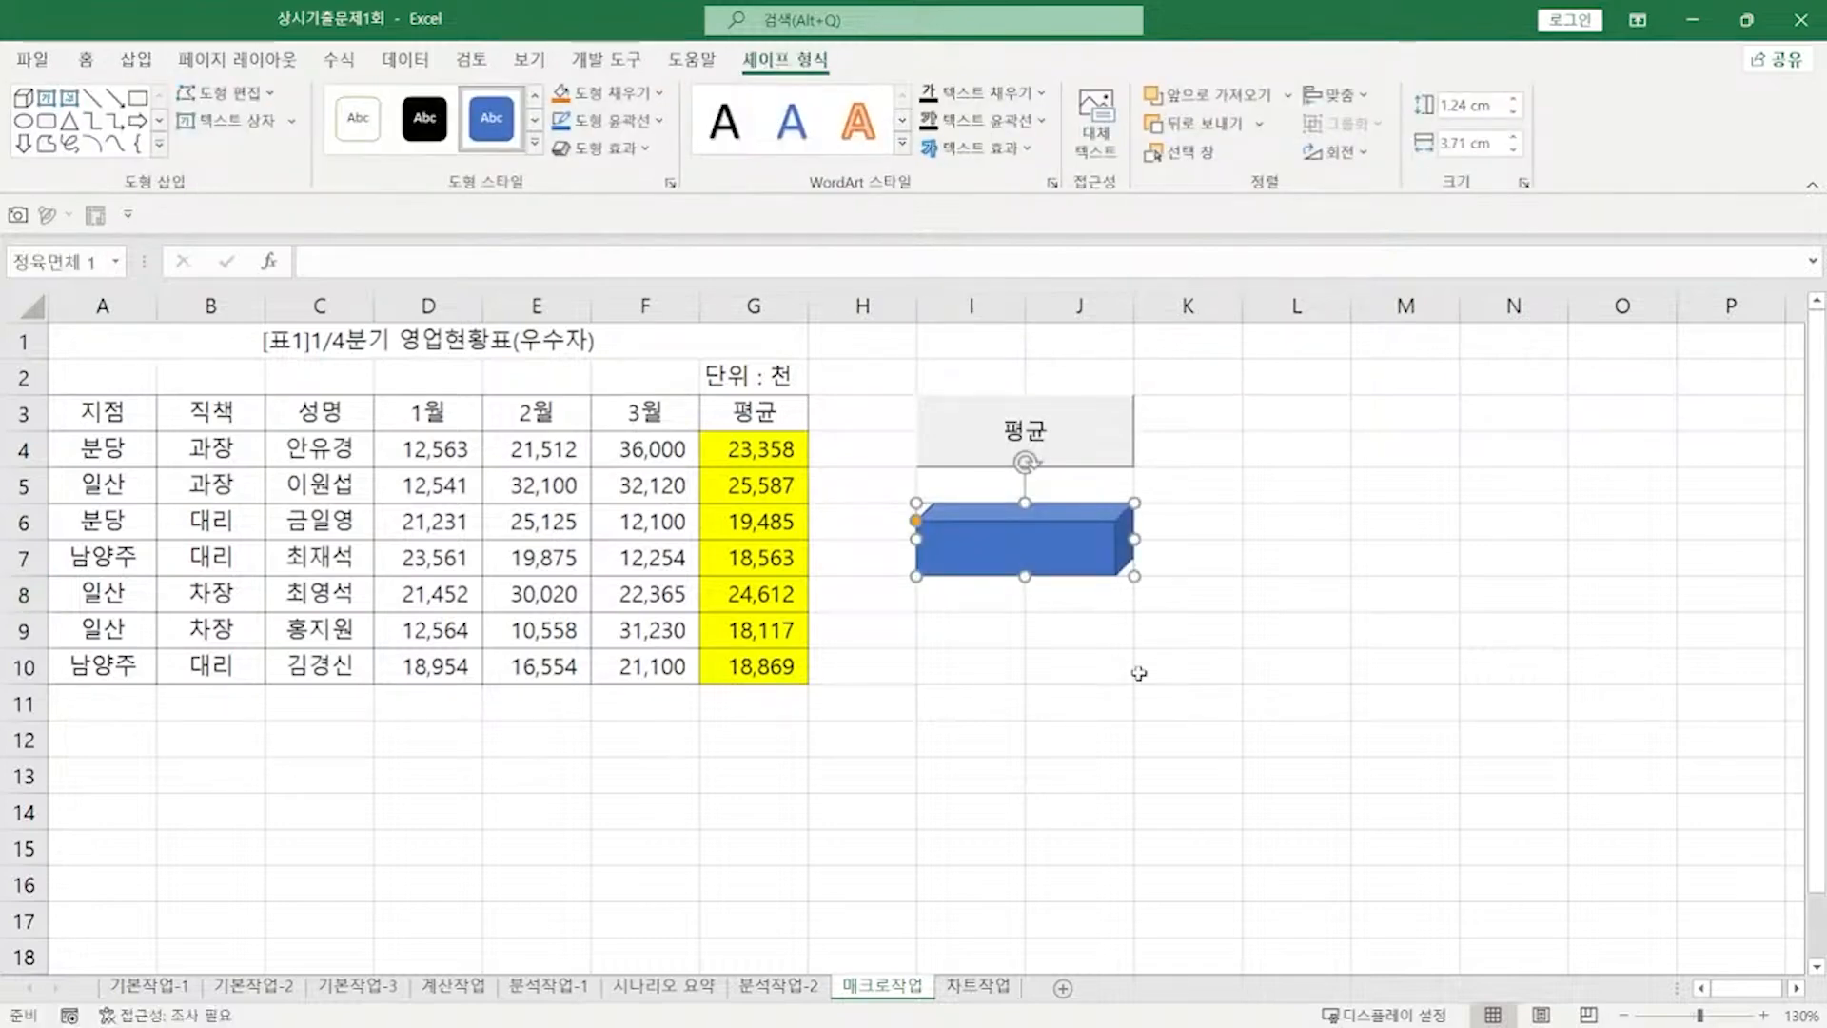
pyautogui.write('서식')
pyautogui.click(1071, 515)
# Step: Assign the 서식 macro to the cube, then go to the 차트작업 sheet
pyautogui.rightClick(1071, 515)
pyautogui.click(1179, 859)
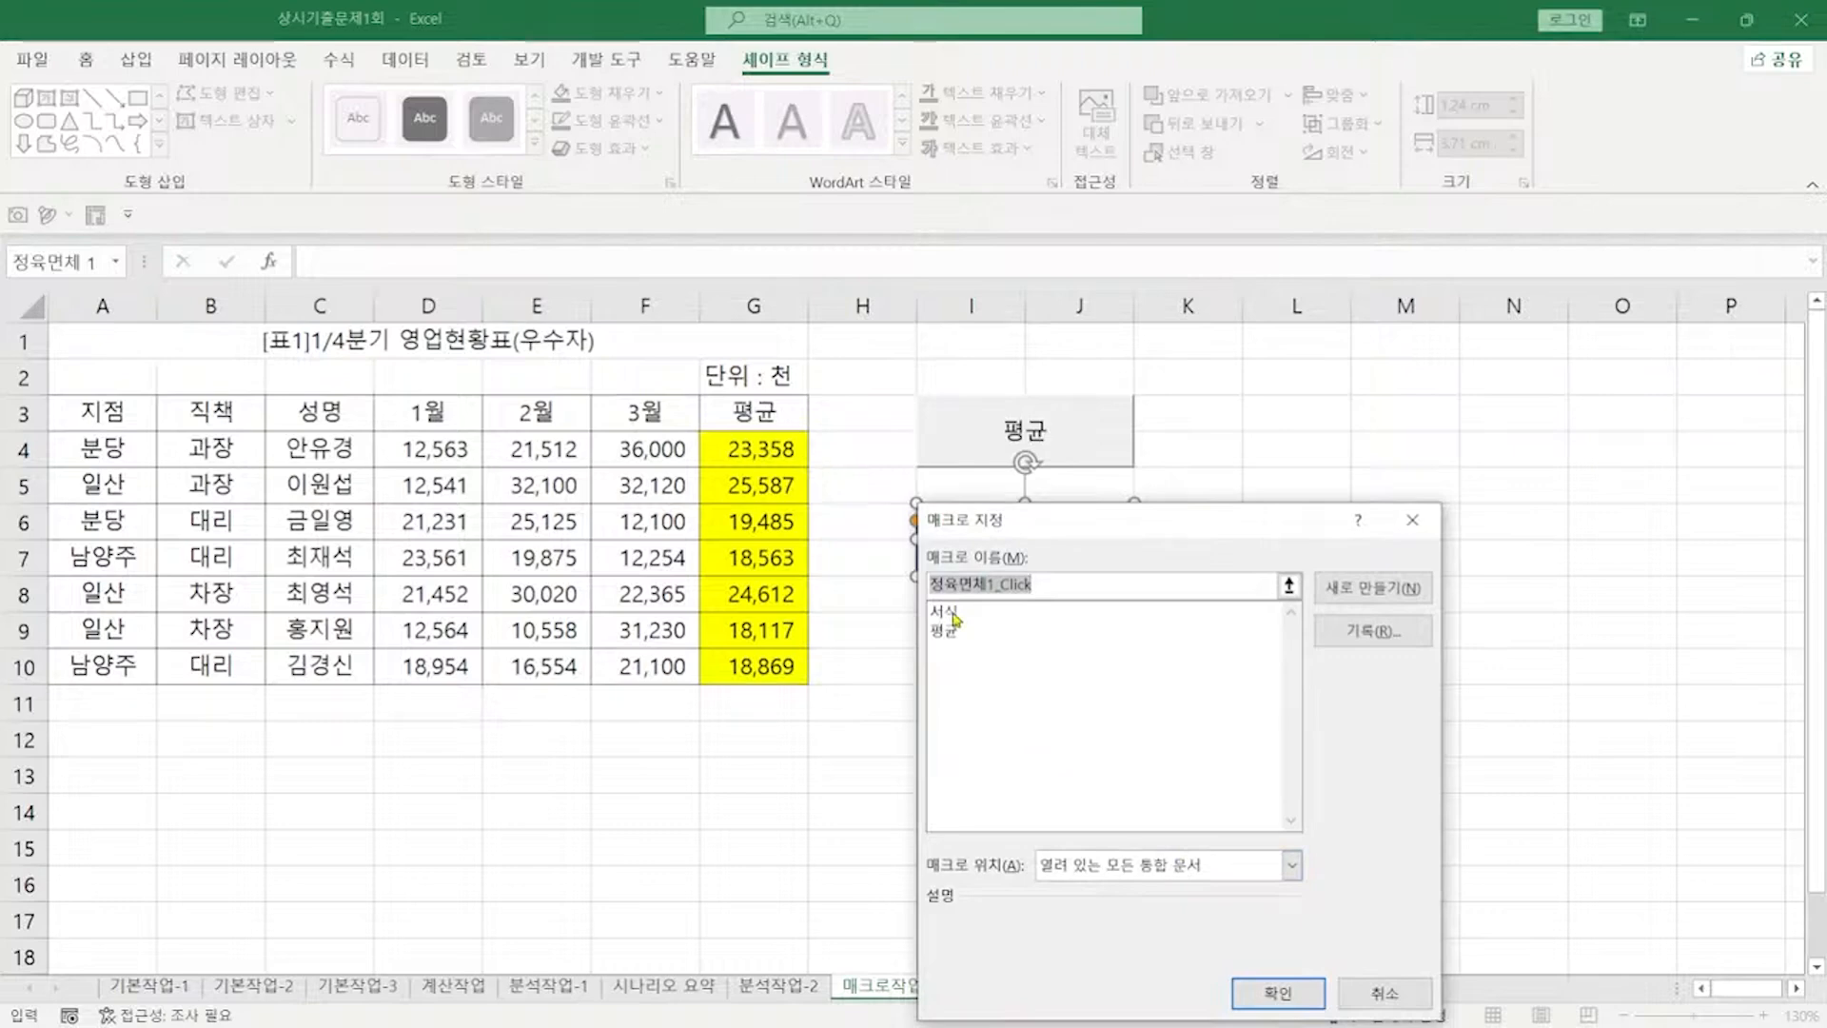
pyautogui.click(947, 612)
pyautogui.click(1278, 992)
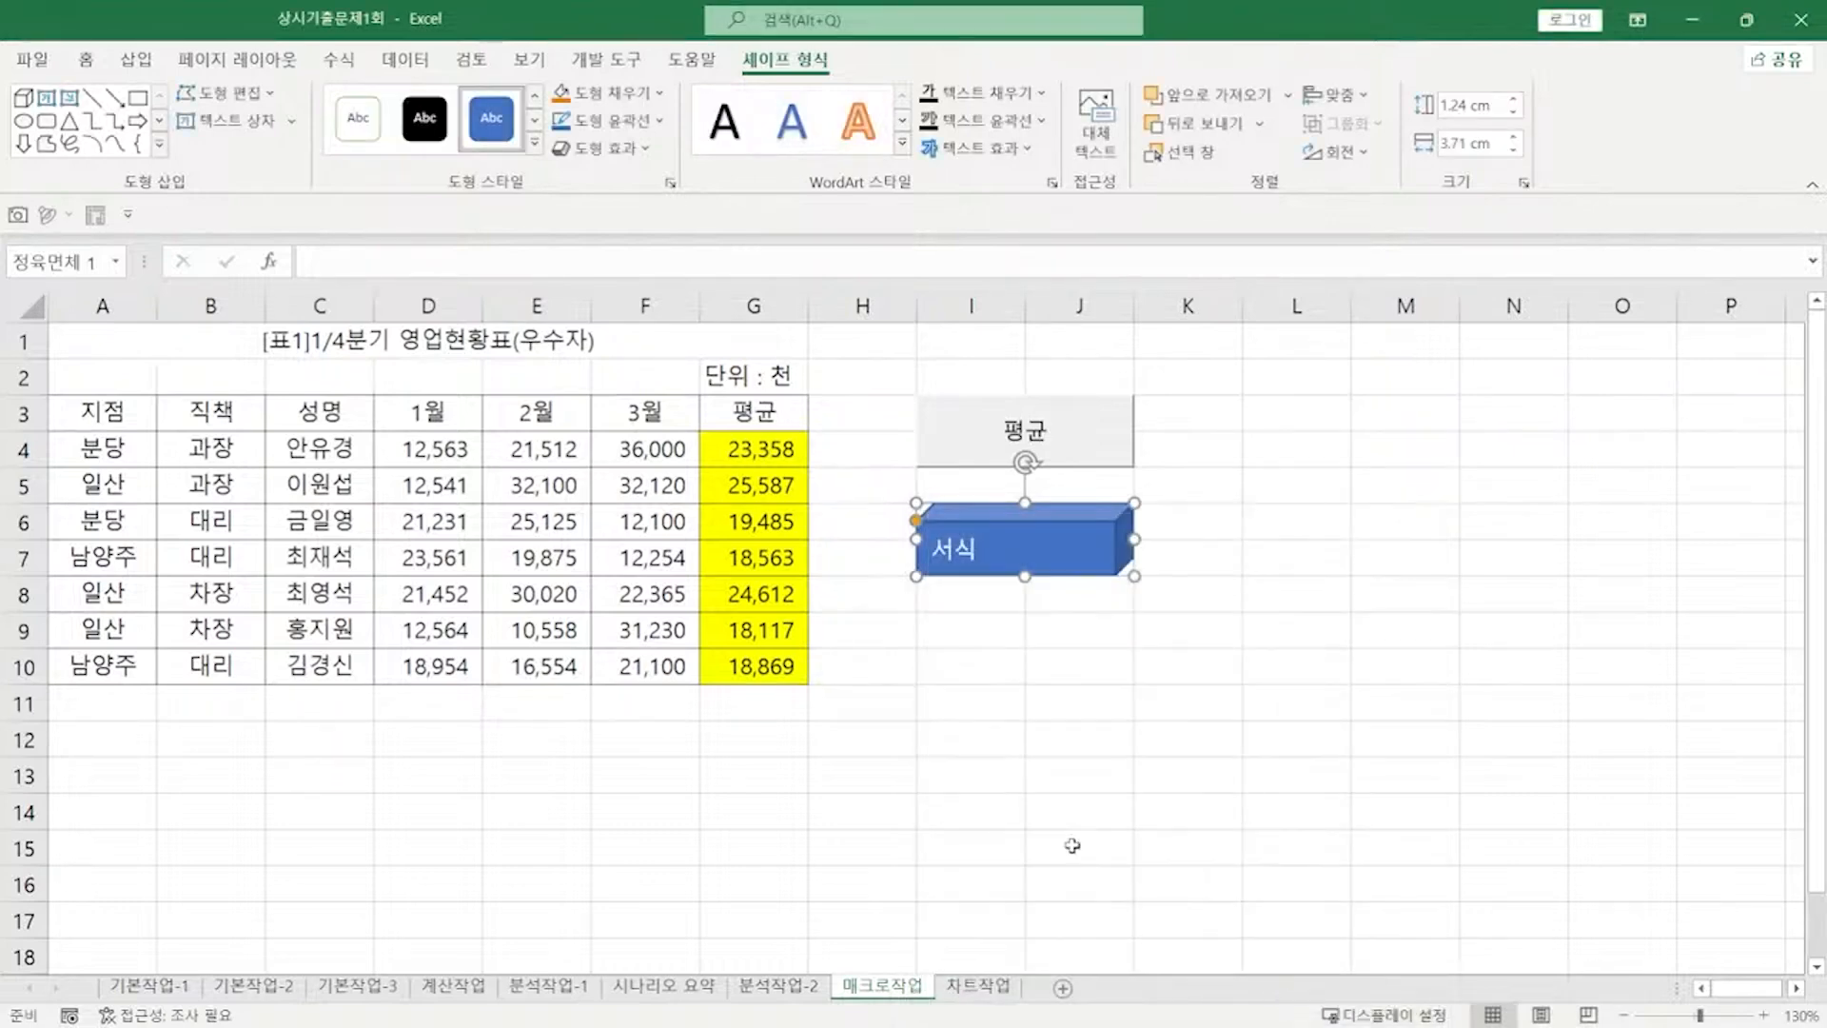
pyautogui.press('Escape')
pyautogui.click(985, 994)
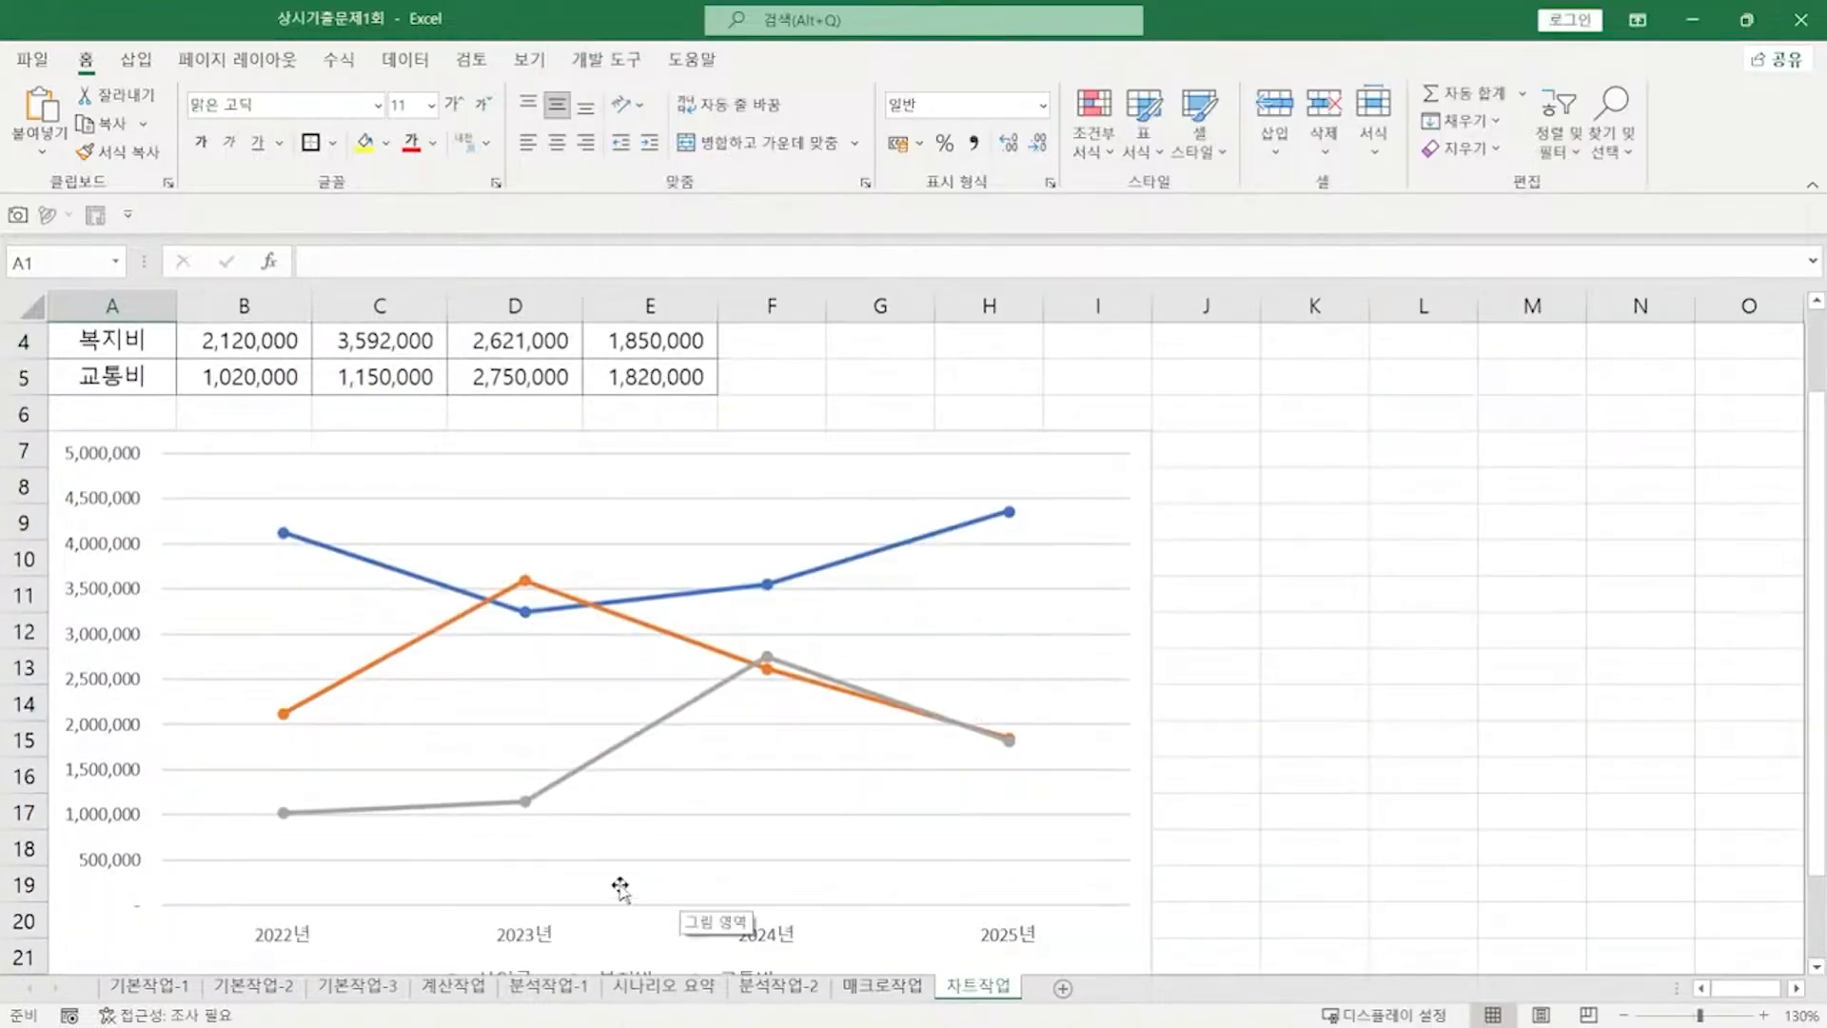
# Step: Switch the chart's rows and columns and remove the 2022년 and 2023년 series
pyautogui.click(1076, 492)
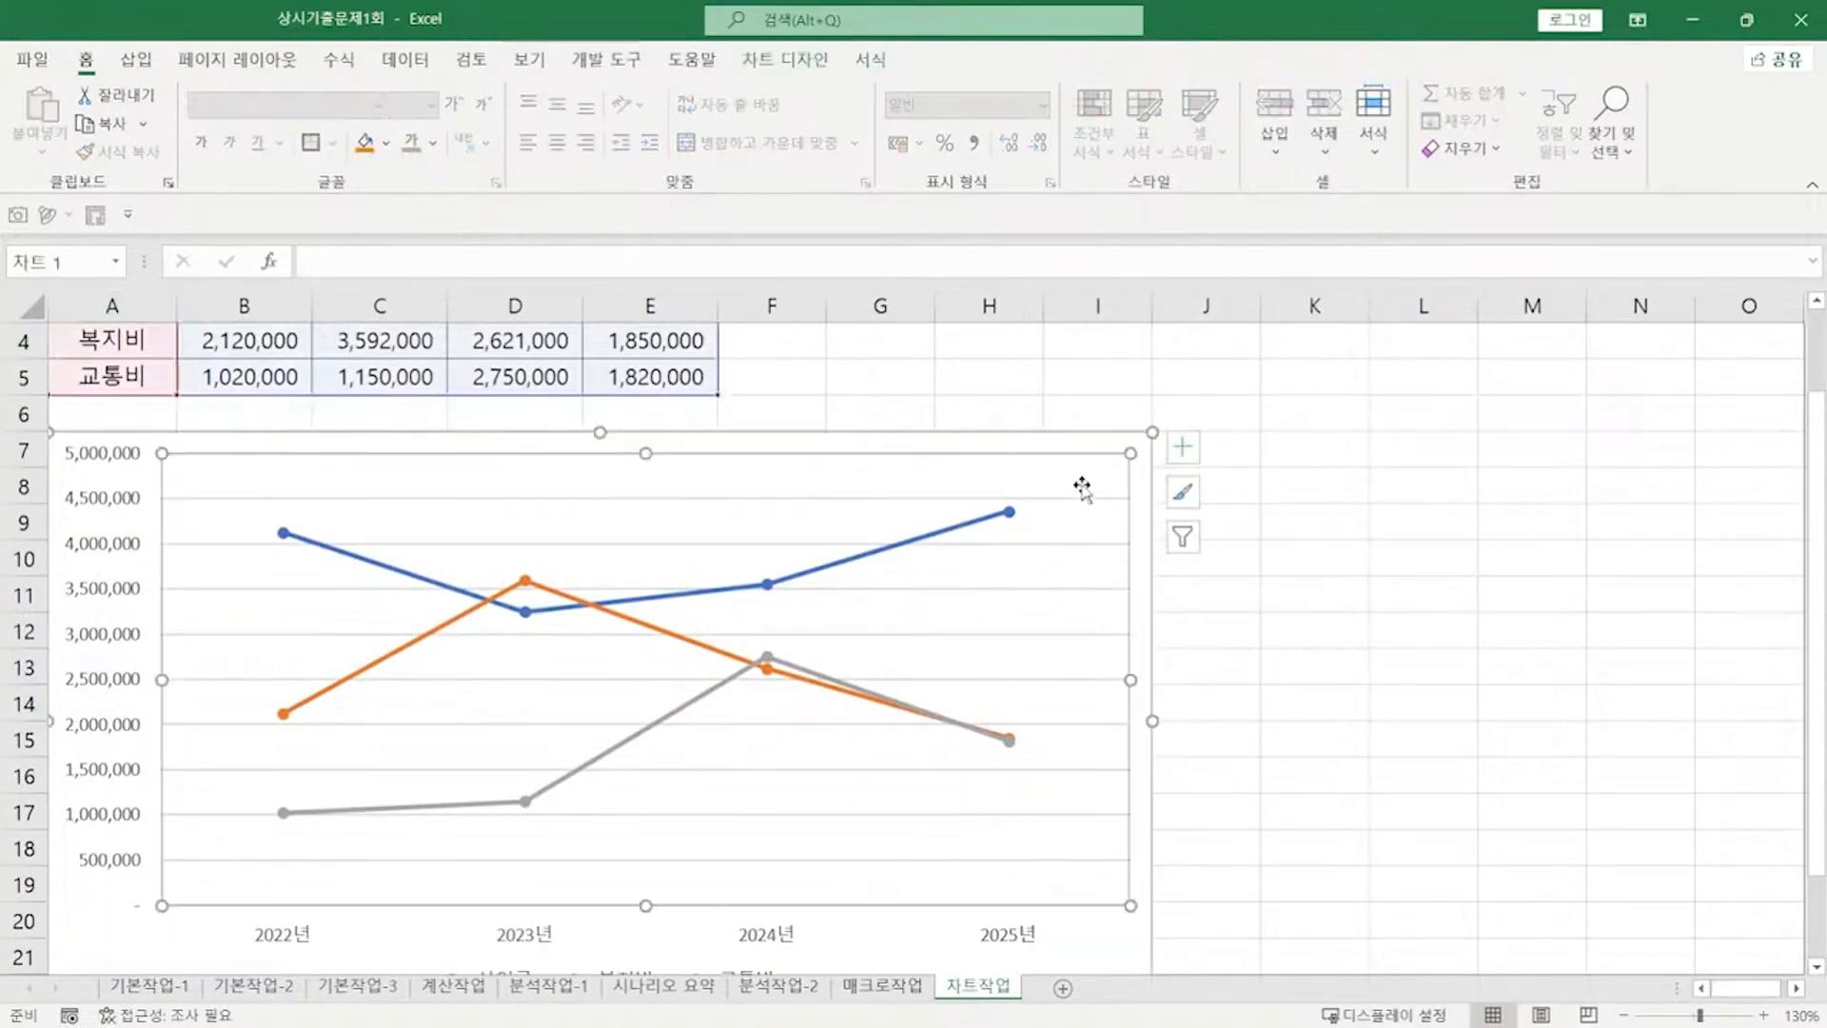
pyautogui.rightClick(1082, 484)
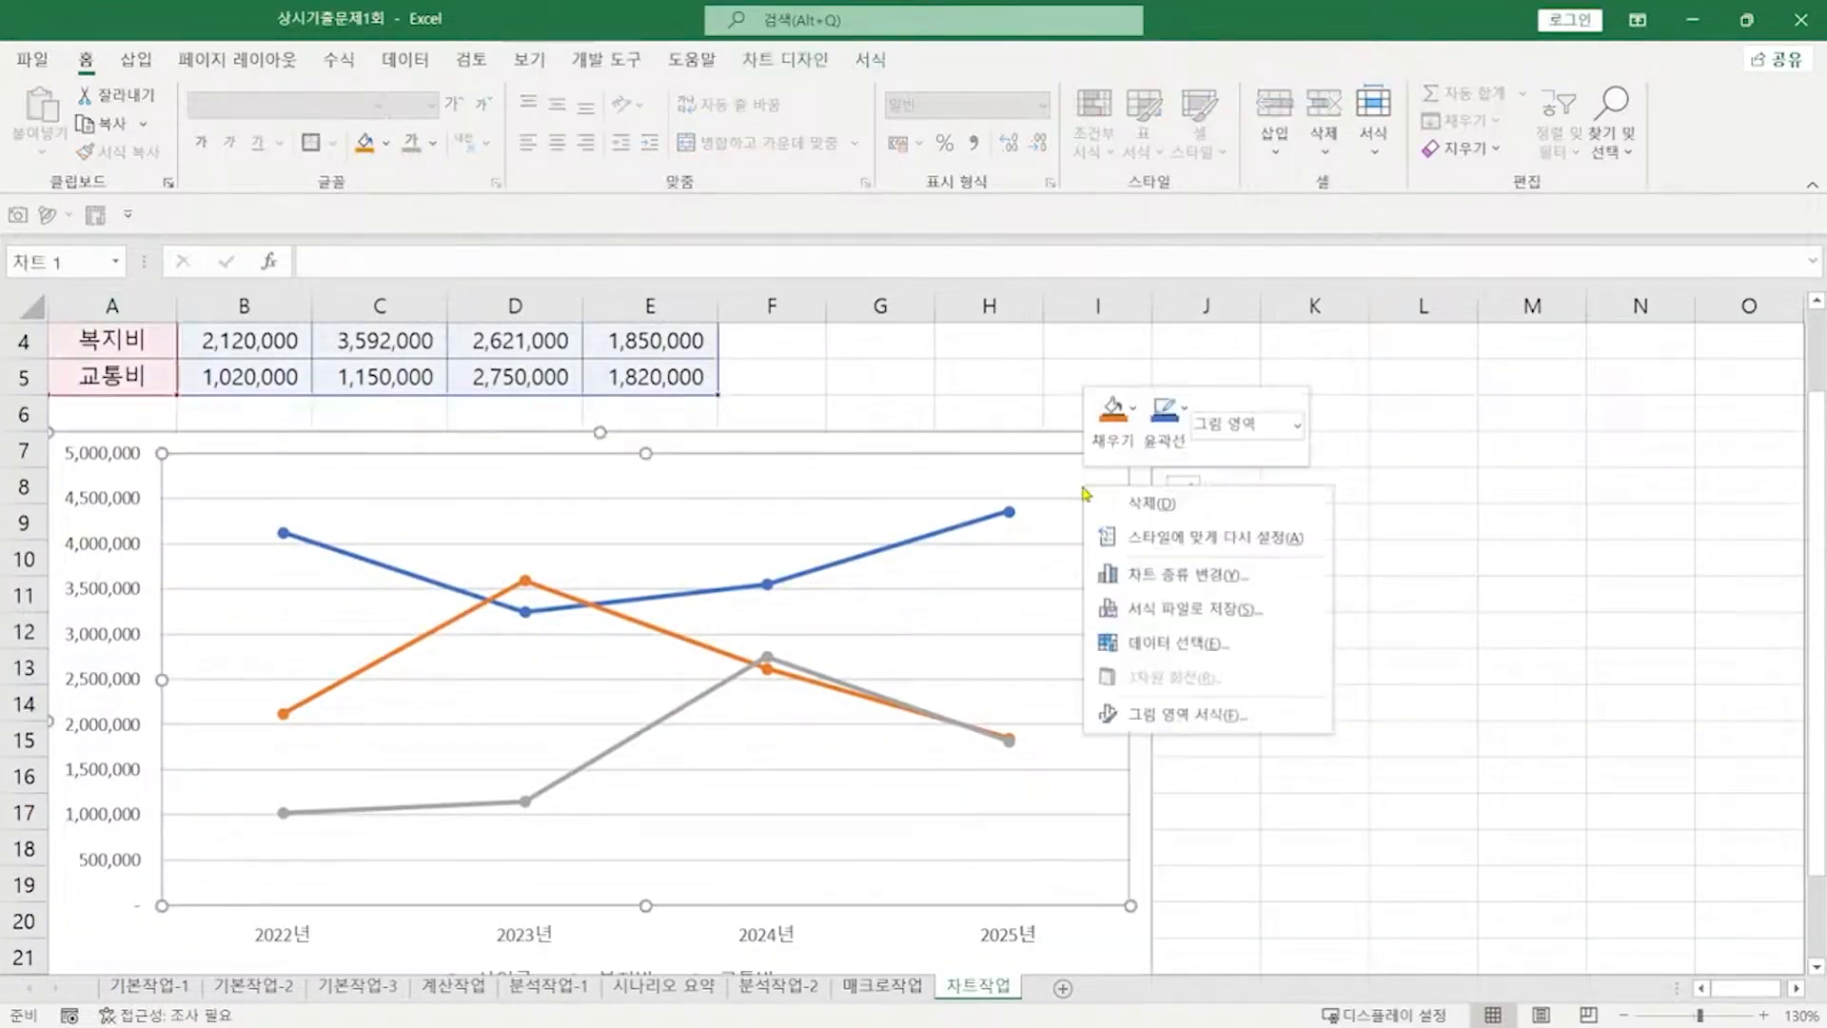
pyautogui.click(1178, 644)
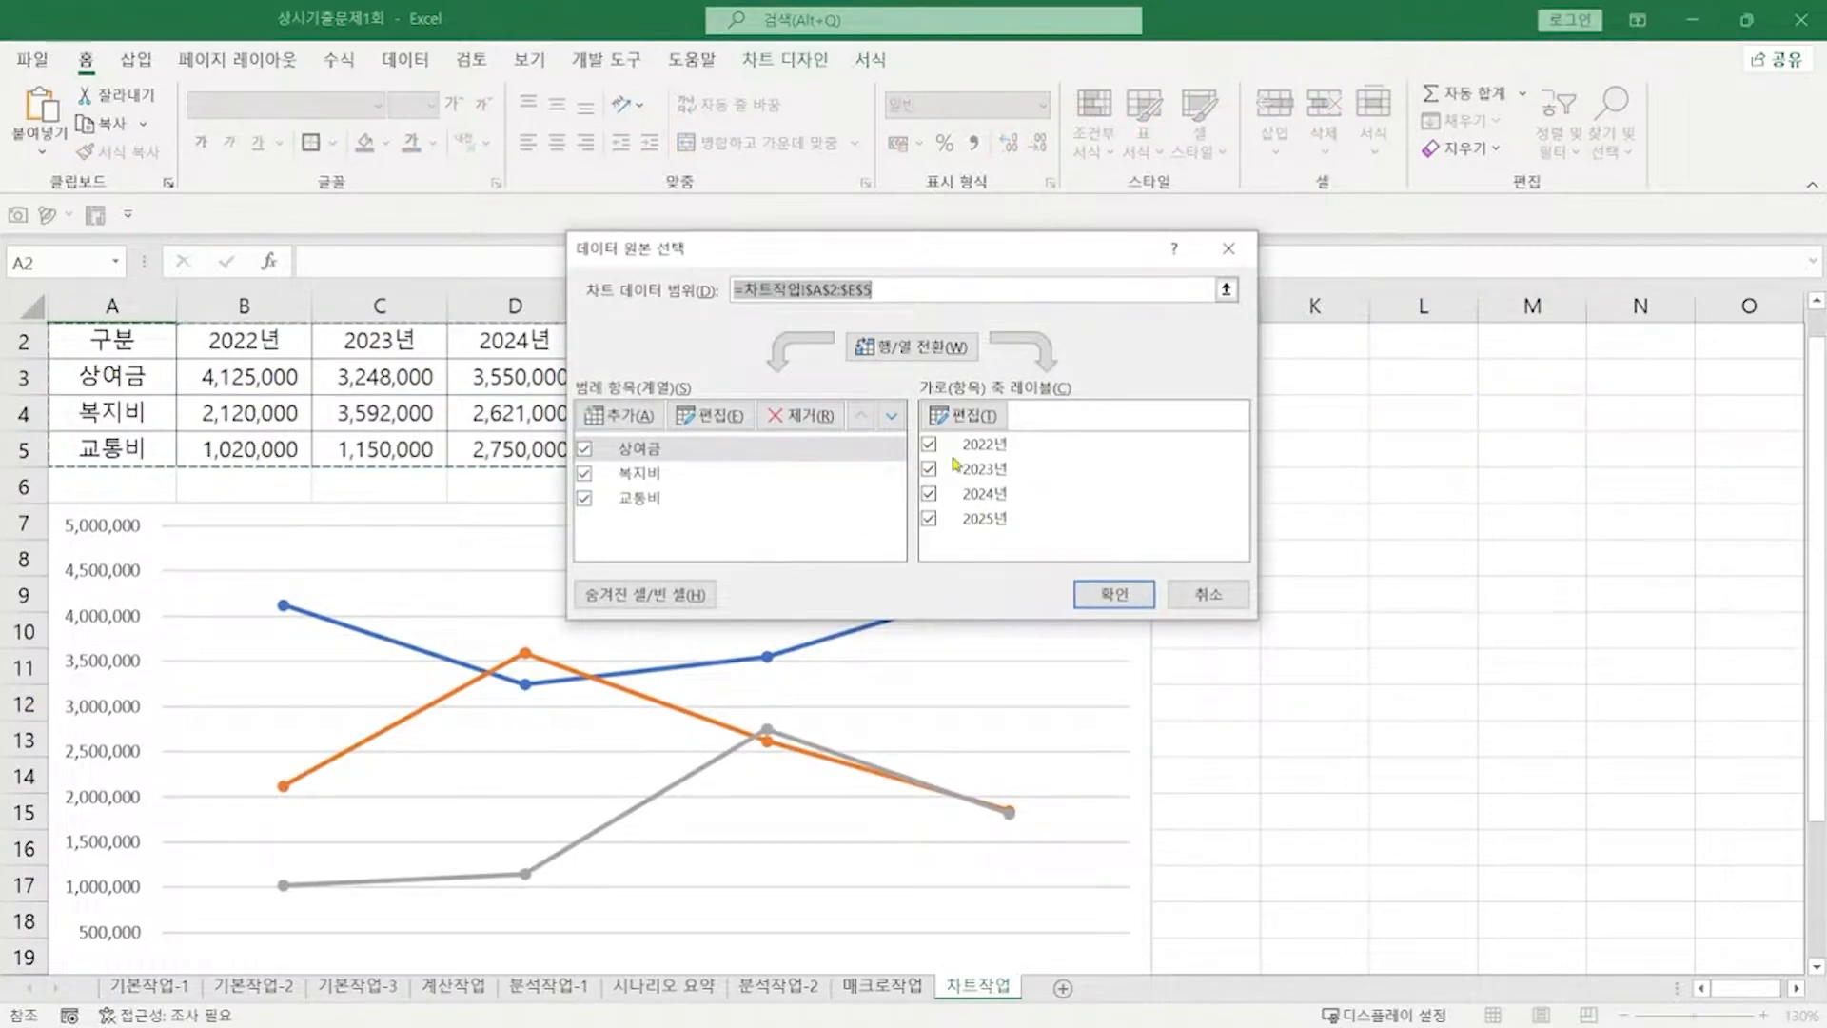
pyautogui.click(936, 350)
pyautogui.click(676, 455)
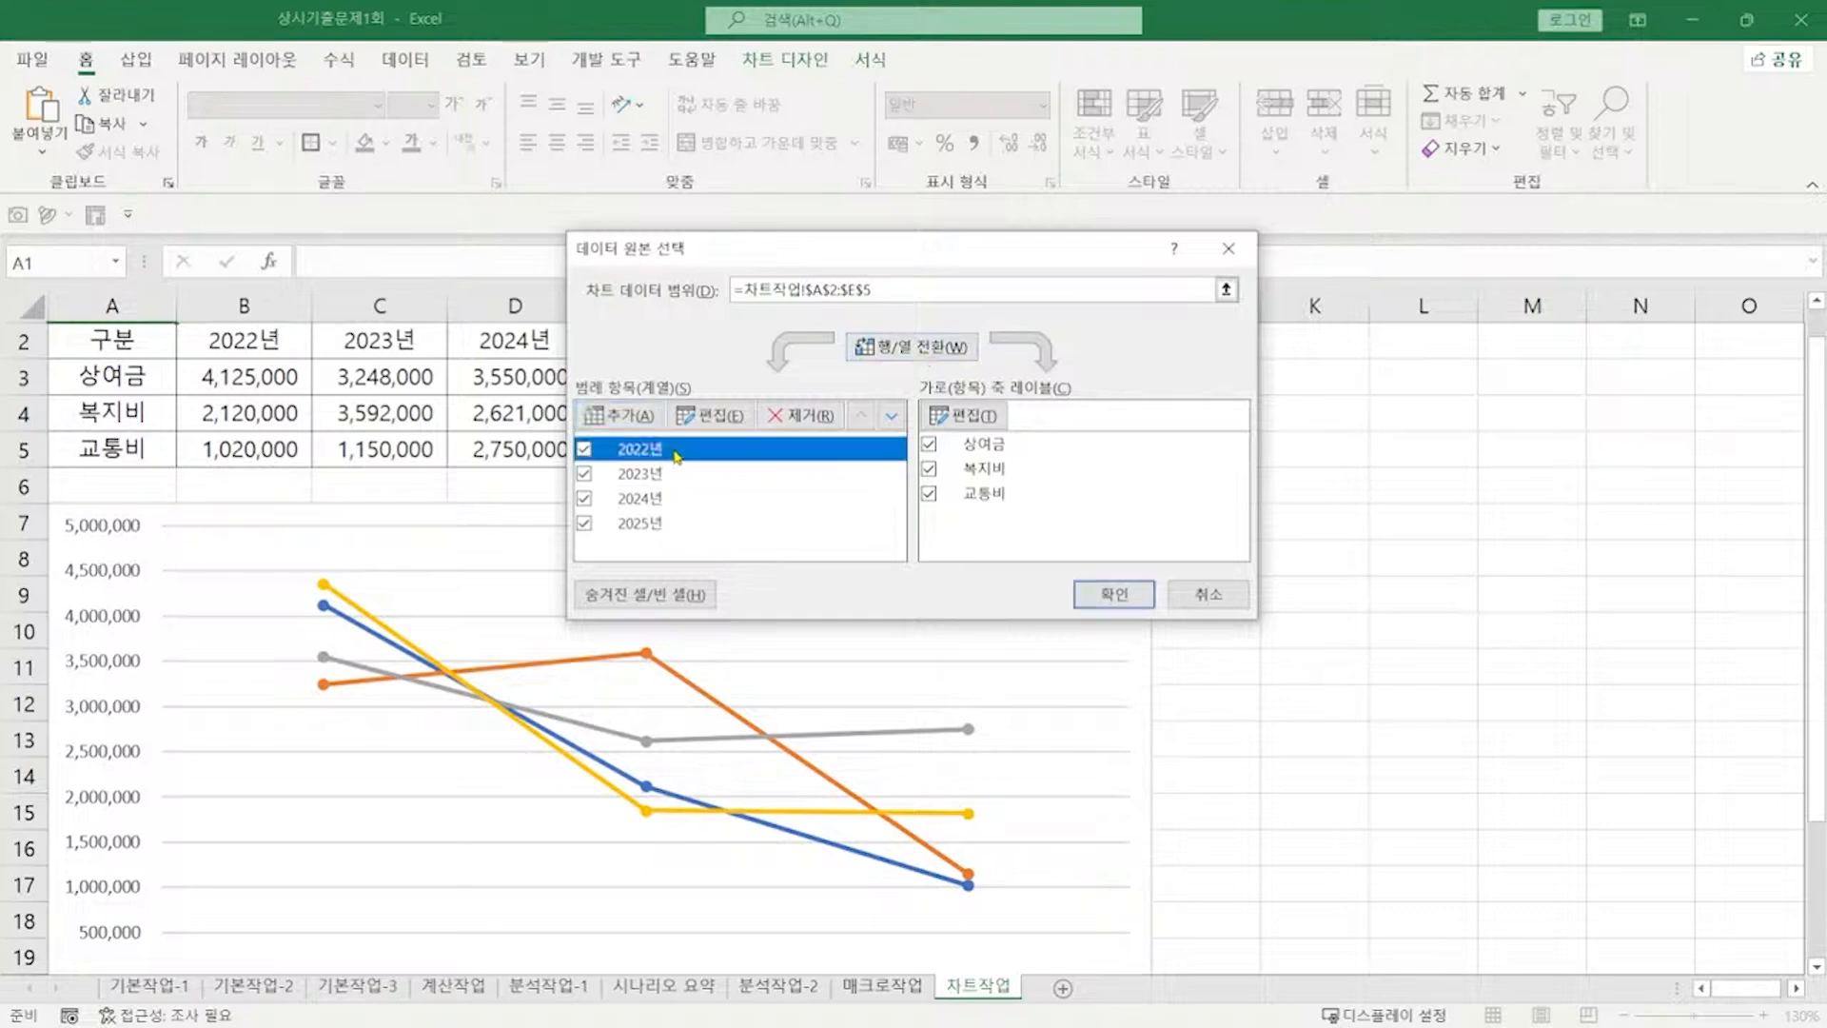
pyautogui.click(797, 417)
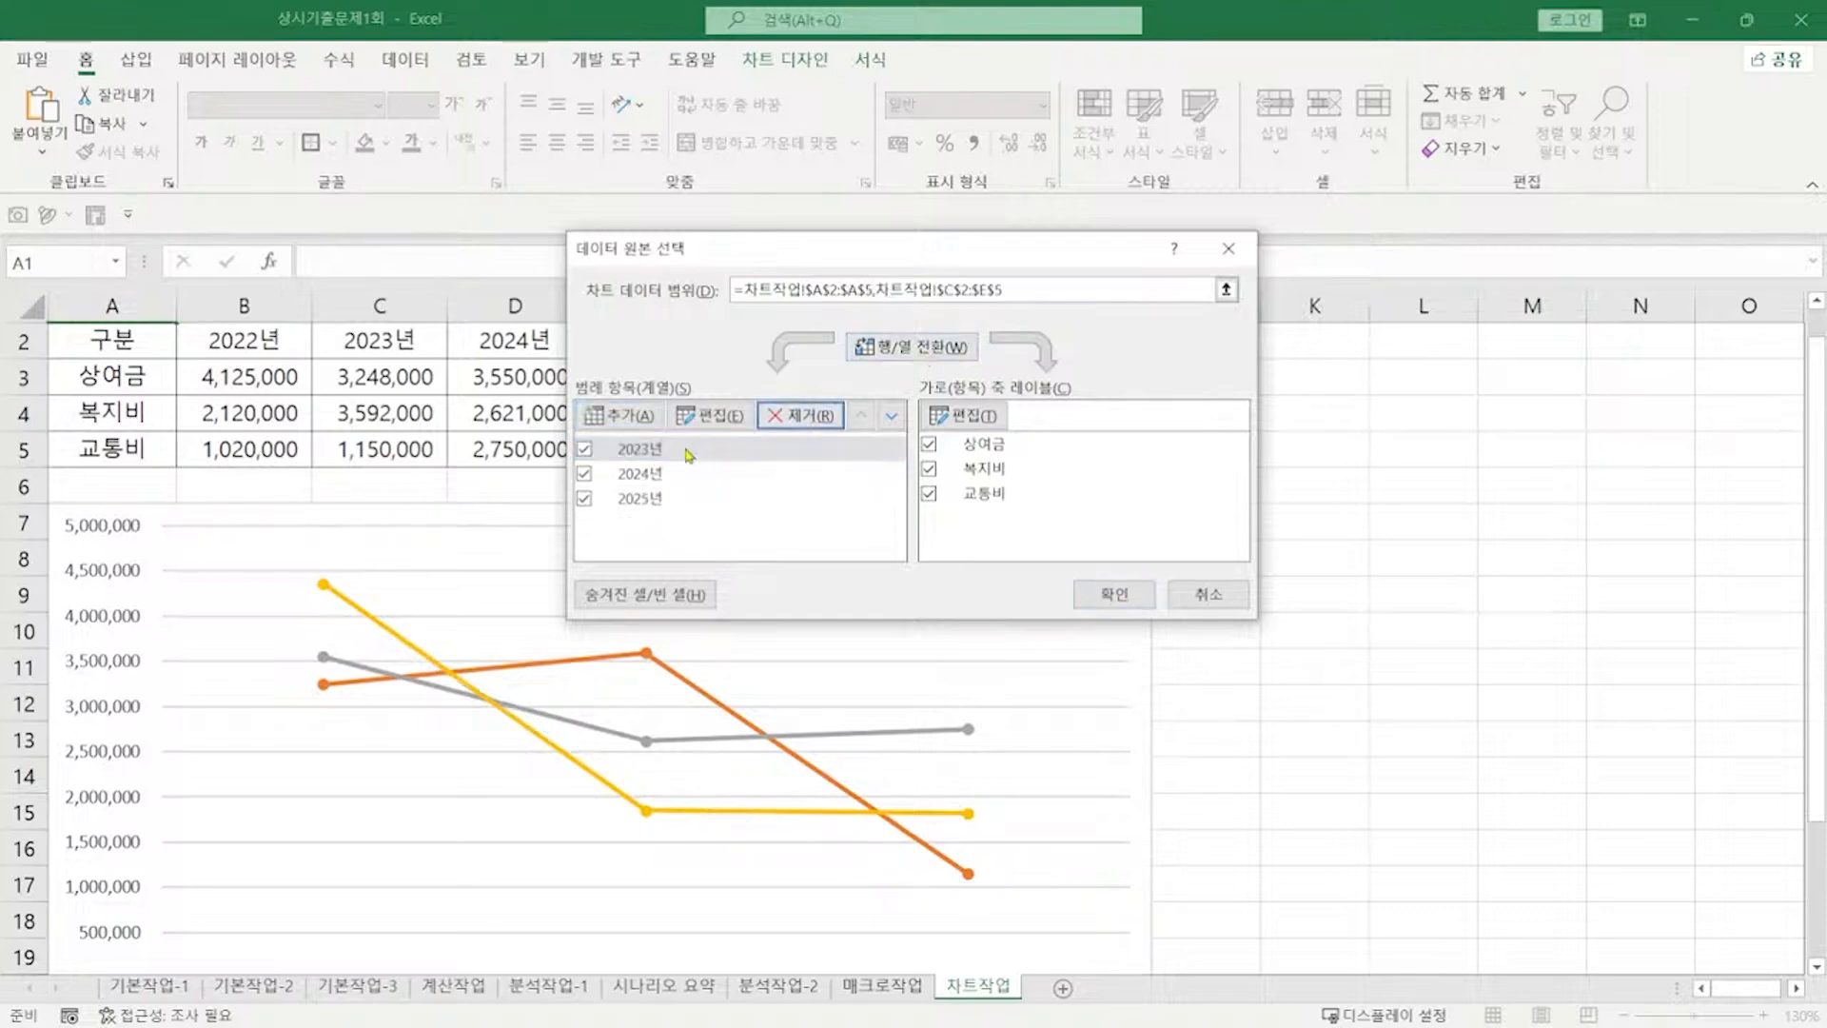
pyautogui.click(689, 455)
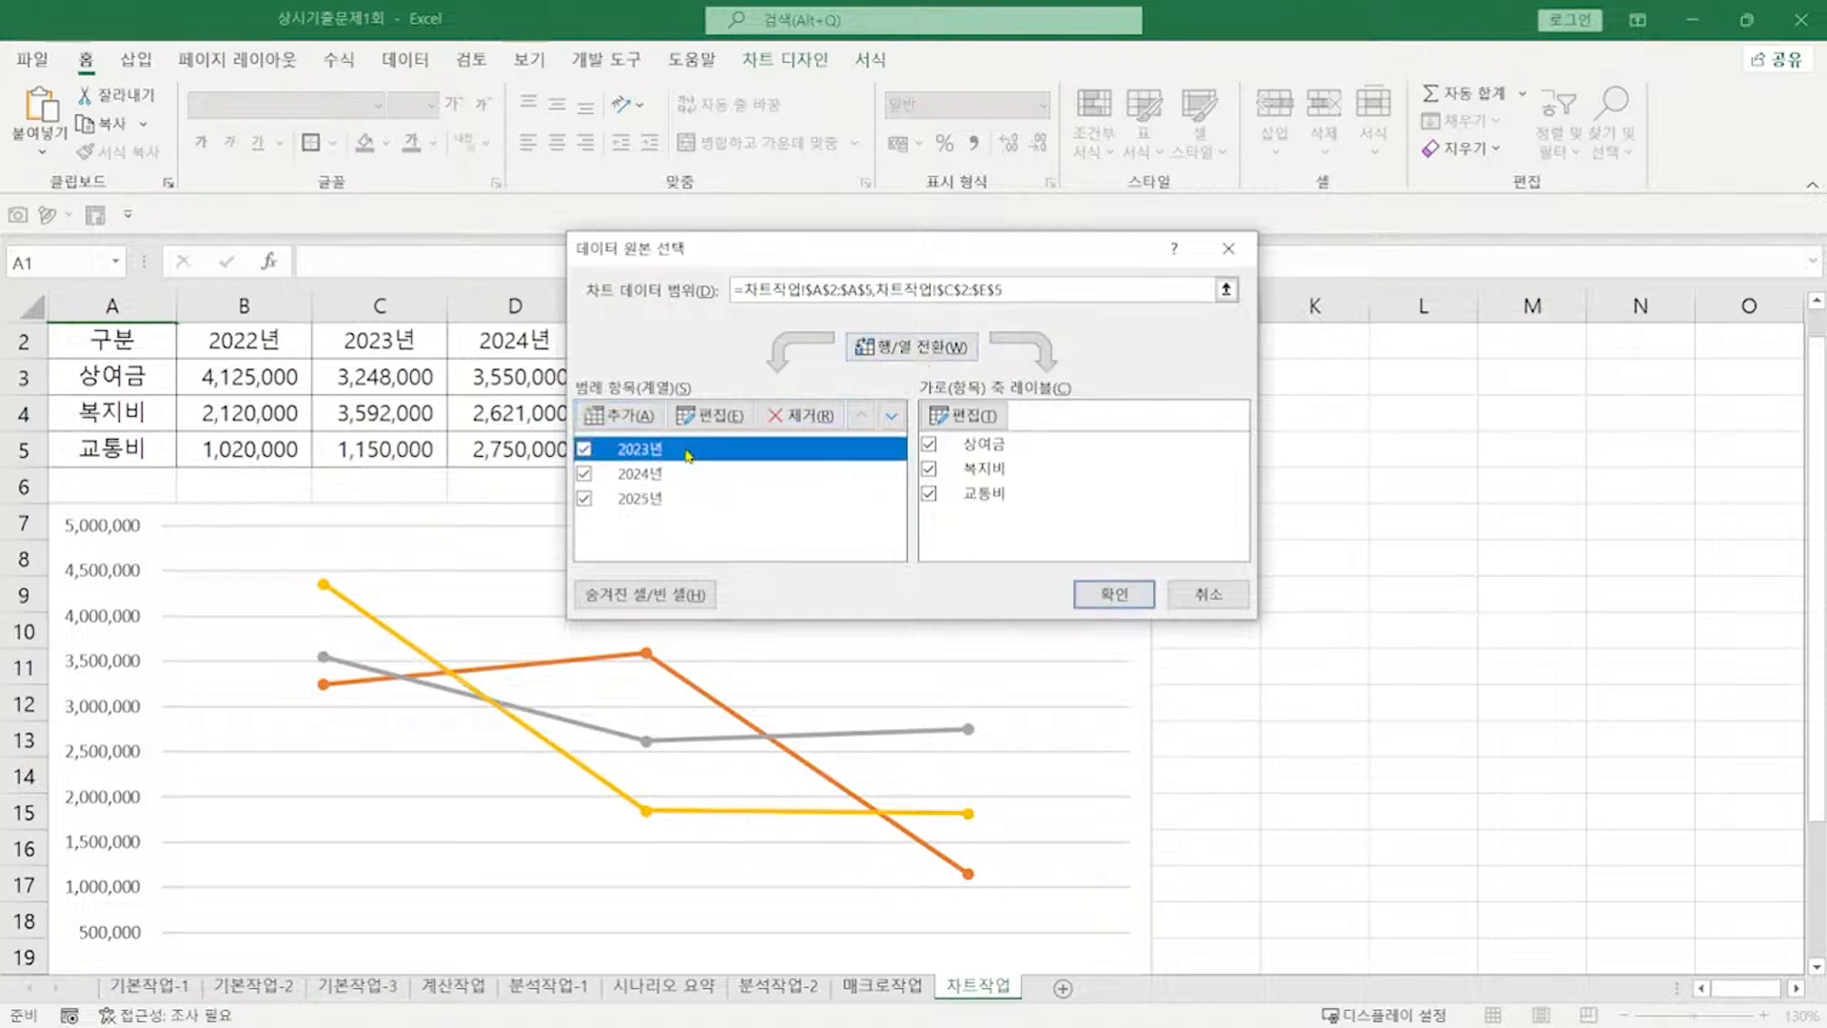
pyautogui.click(794, 420)
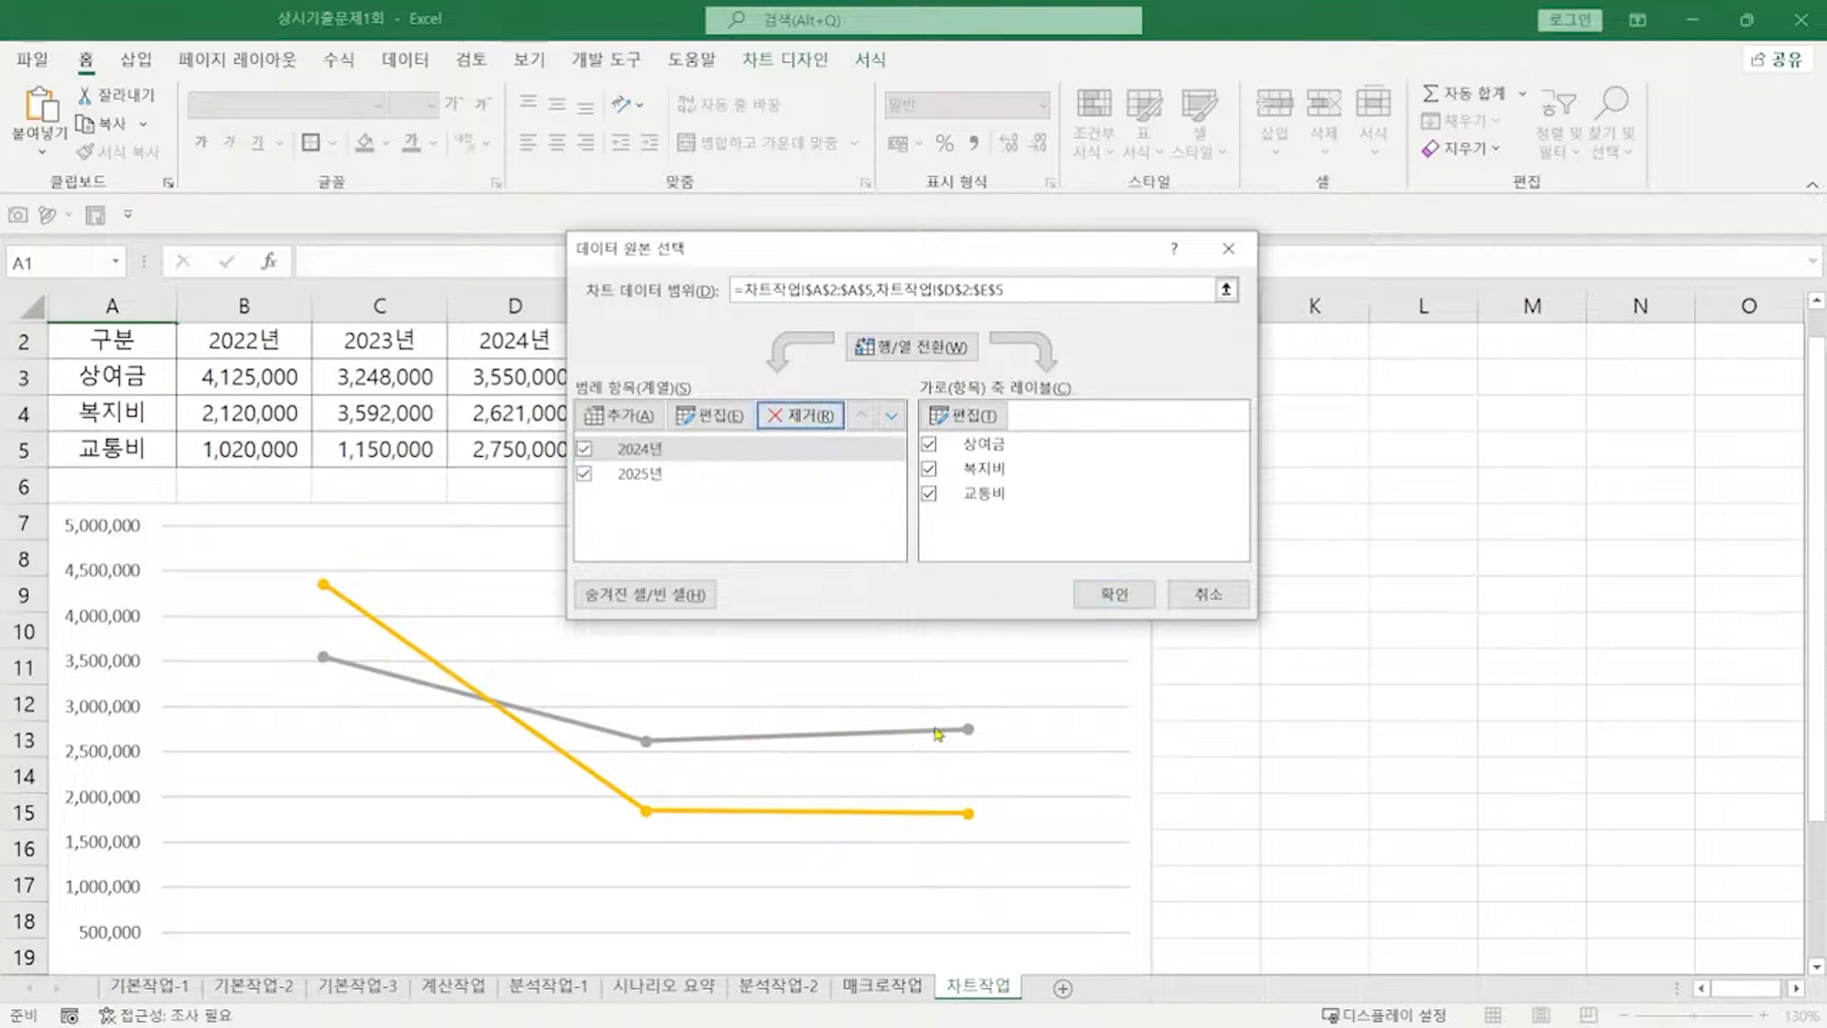
pyautogui.click(1112, 596)
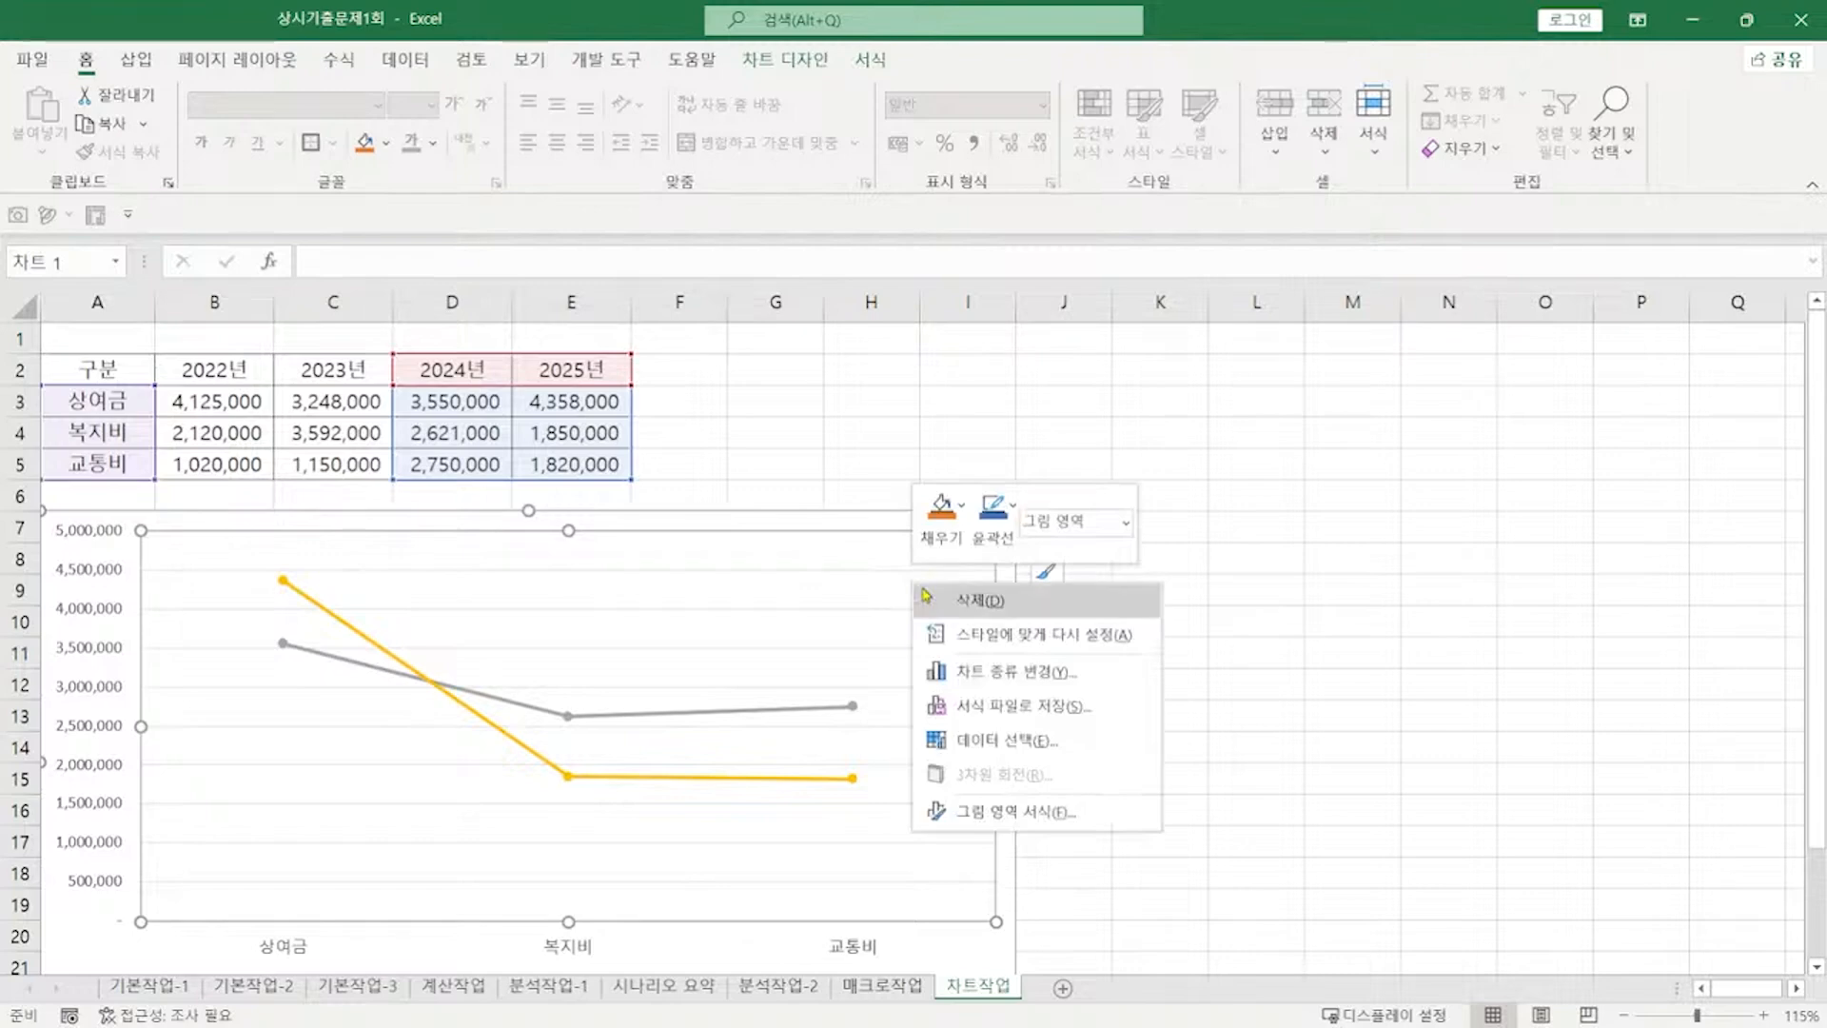
# Step: Change the chart type to Column > 3-D Clustered Column
pyautogui.click(993, 672)
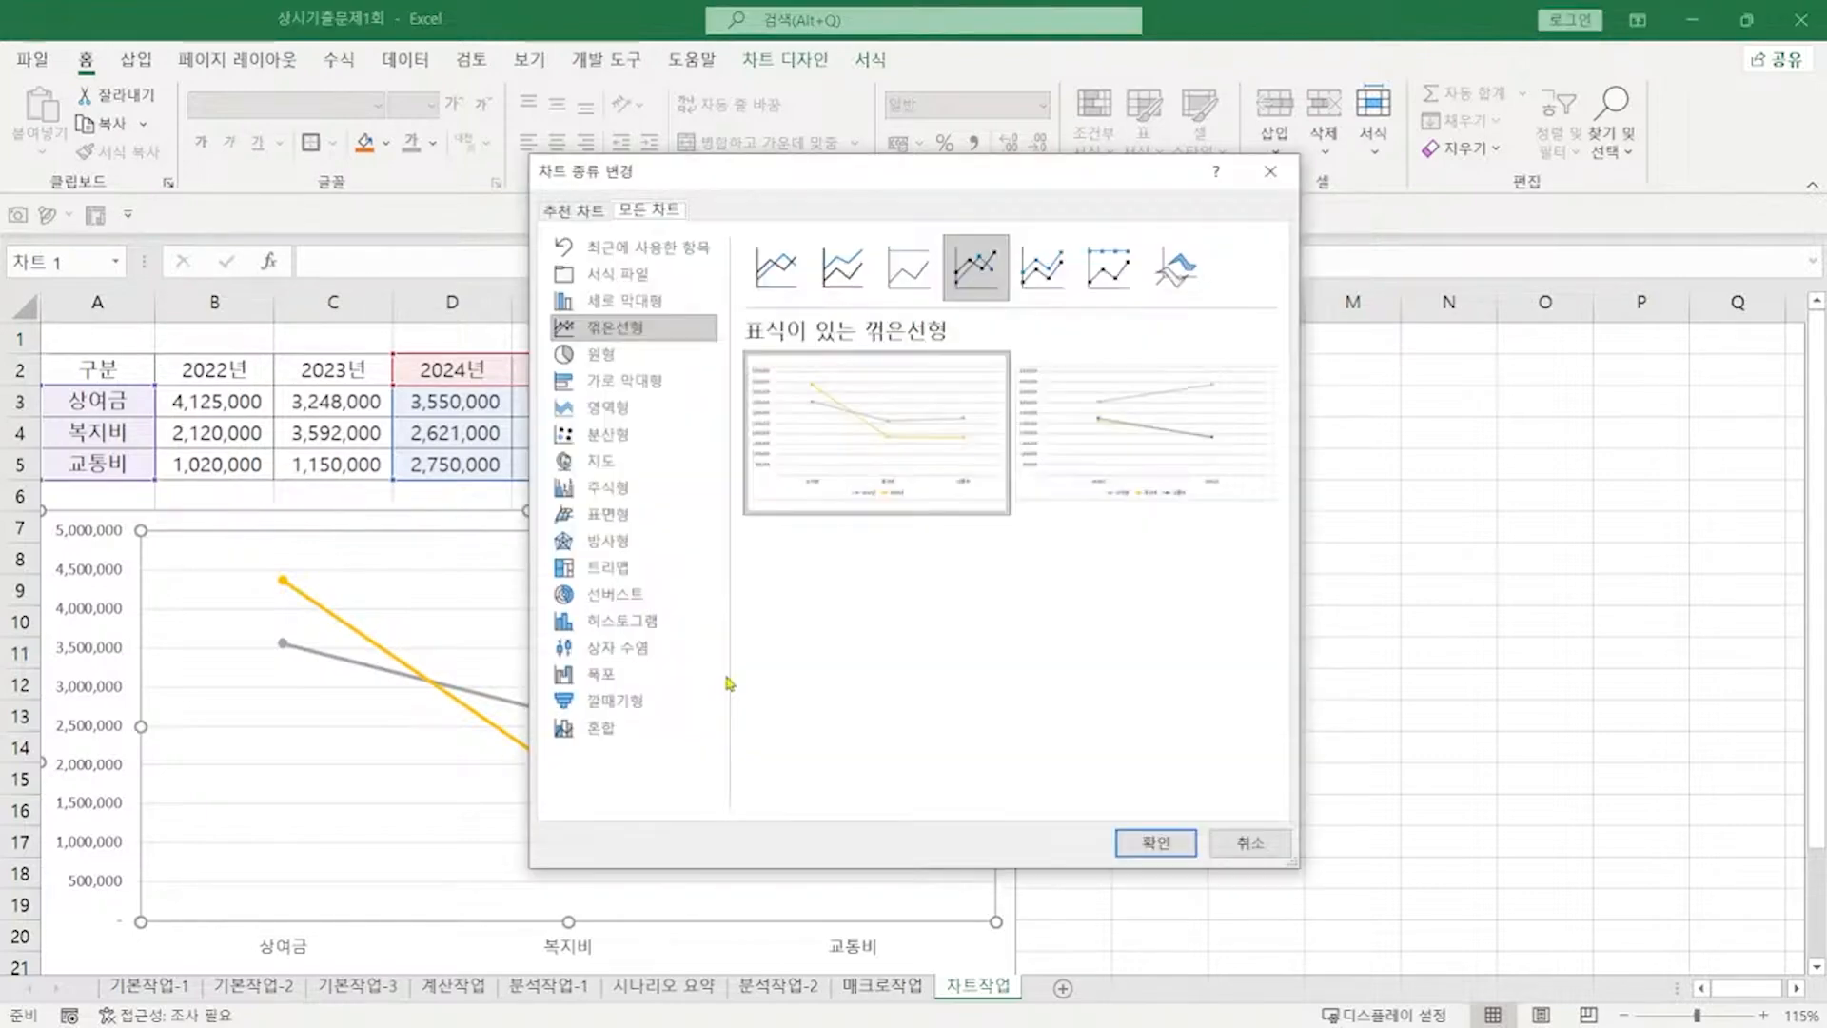
pyautogui.click(626, 301)
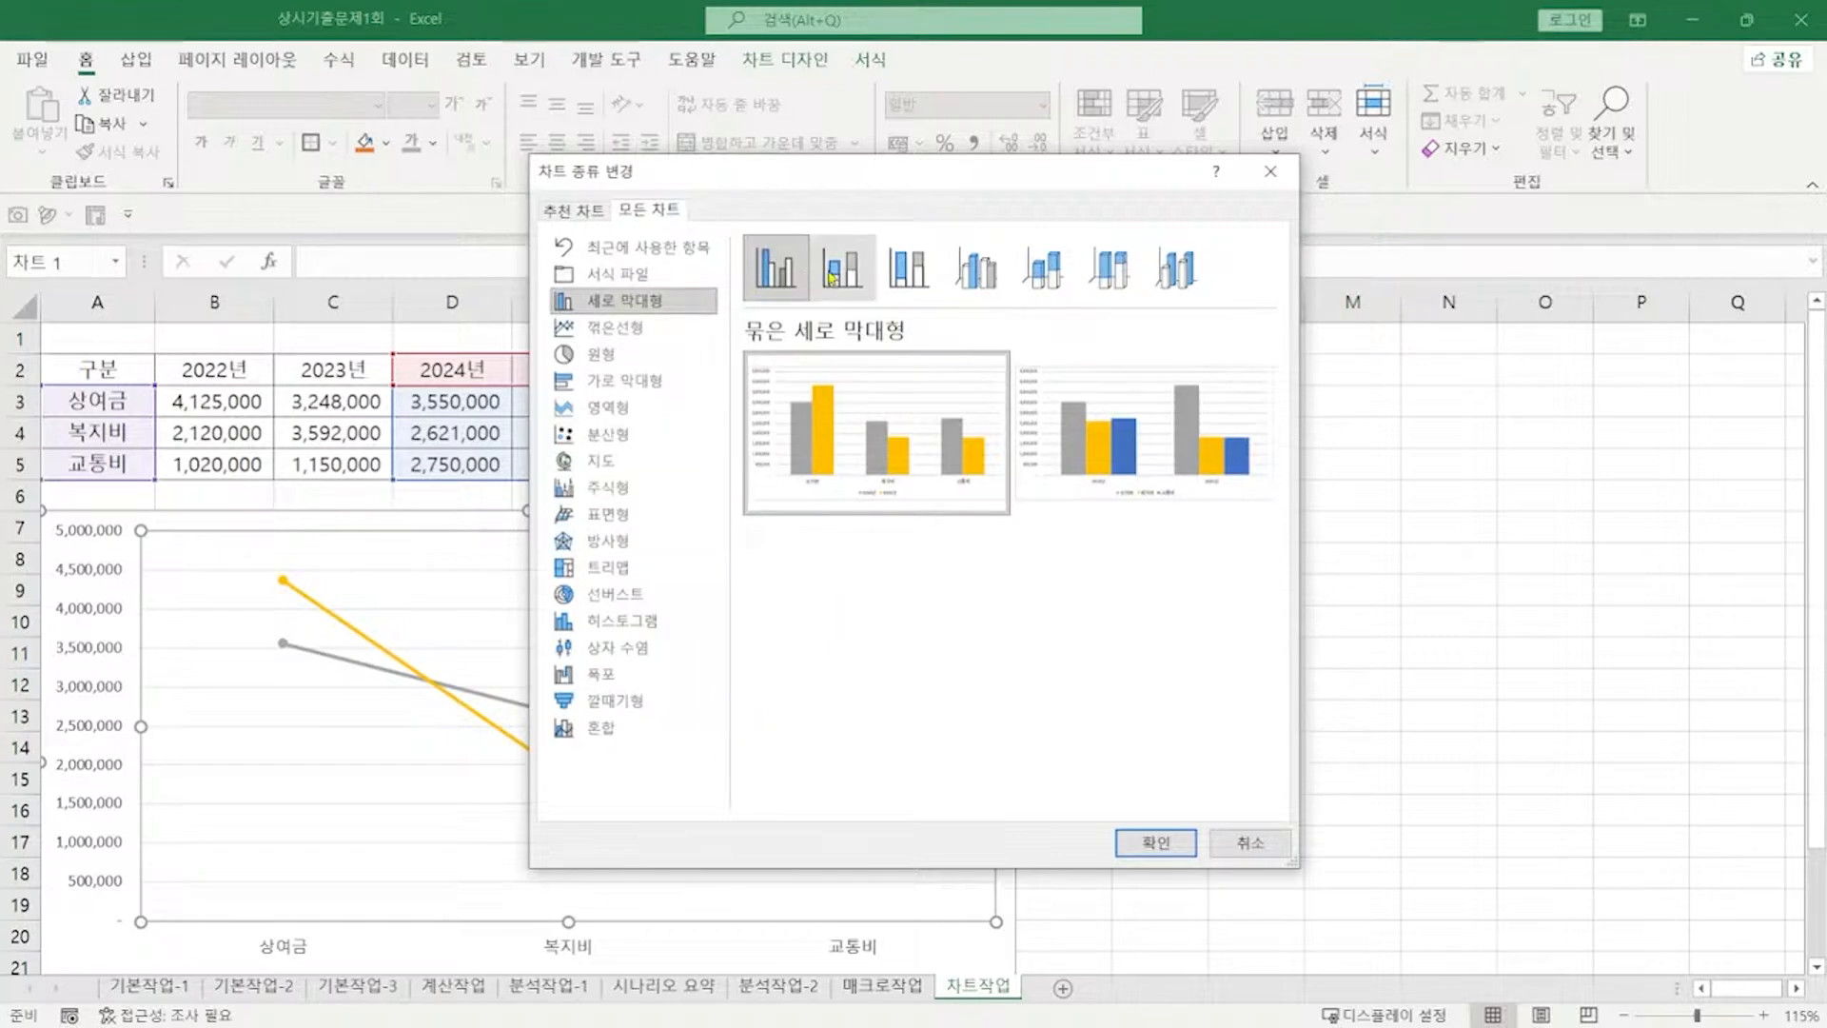
pyautogui.click(980, 265)
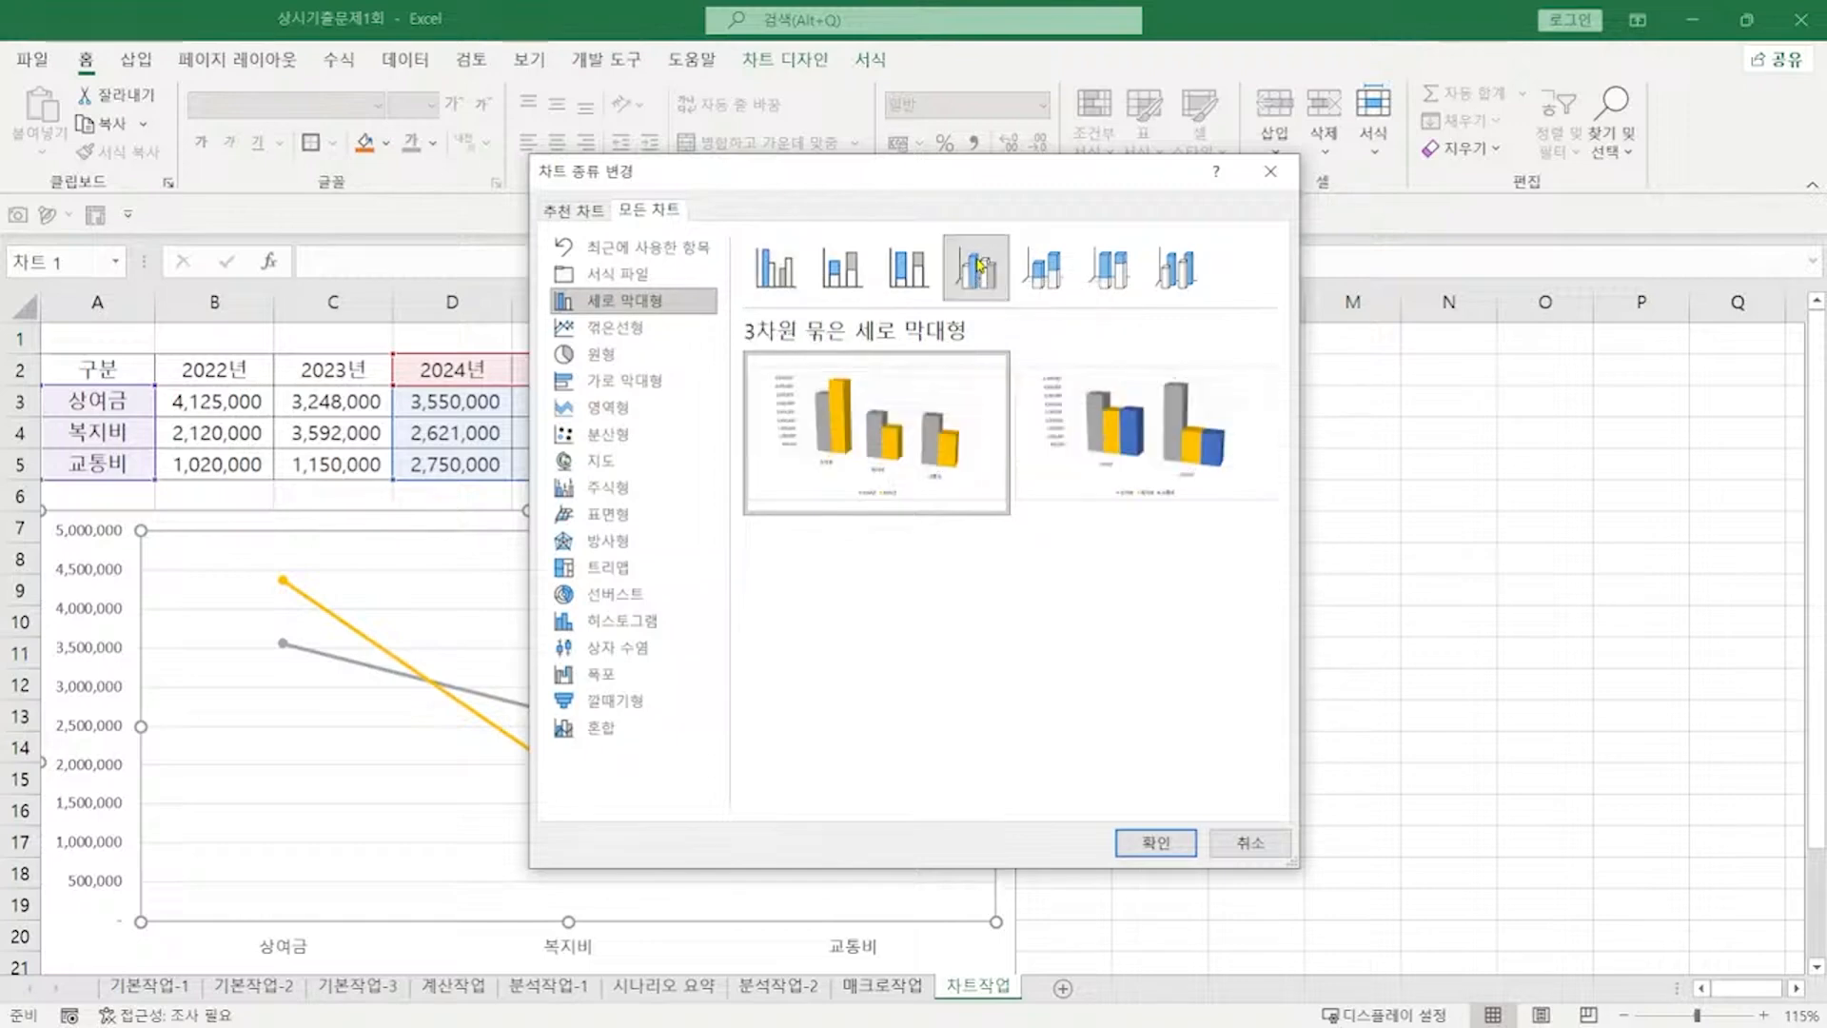
pyautogui.click(1161, 843)
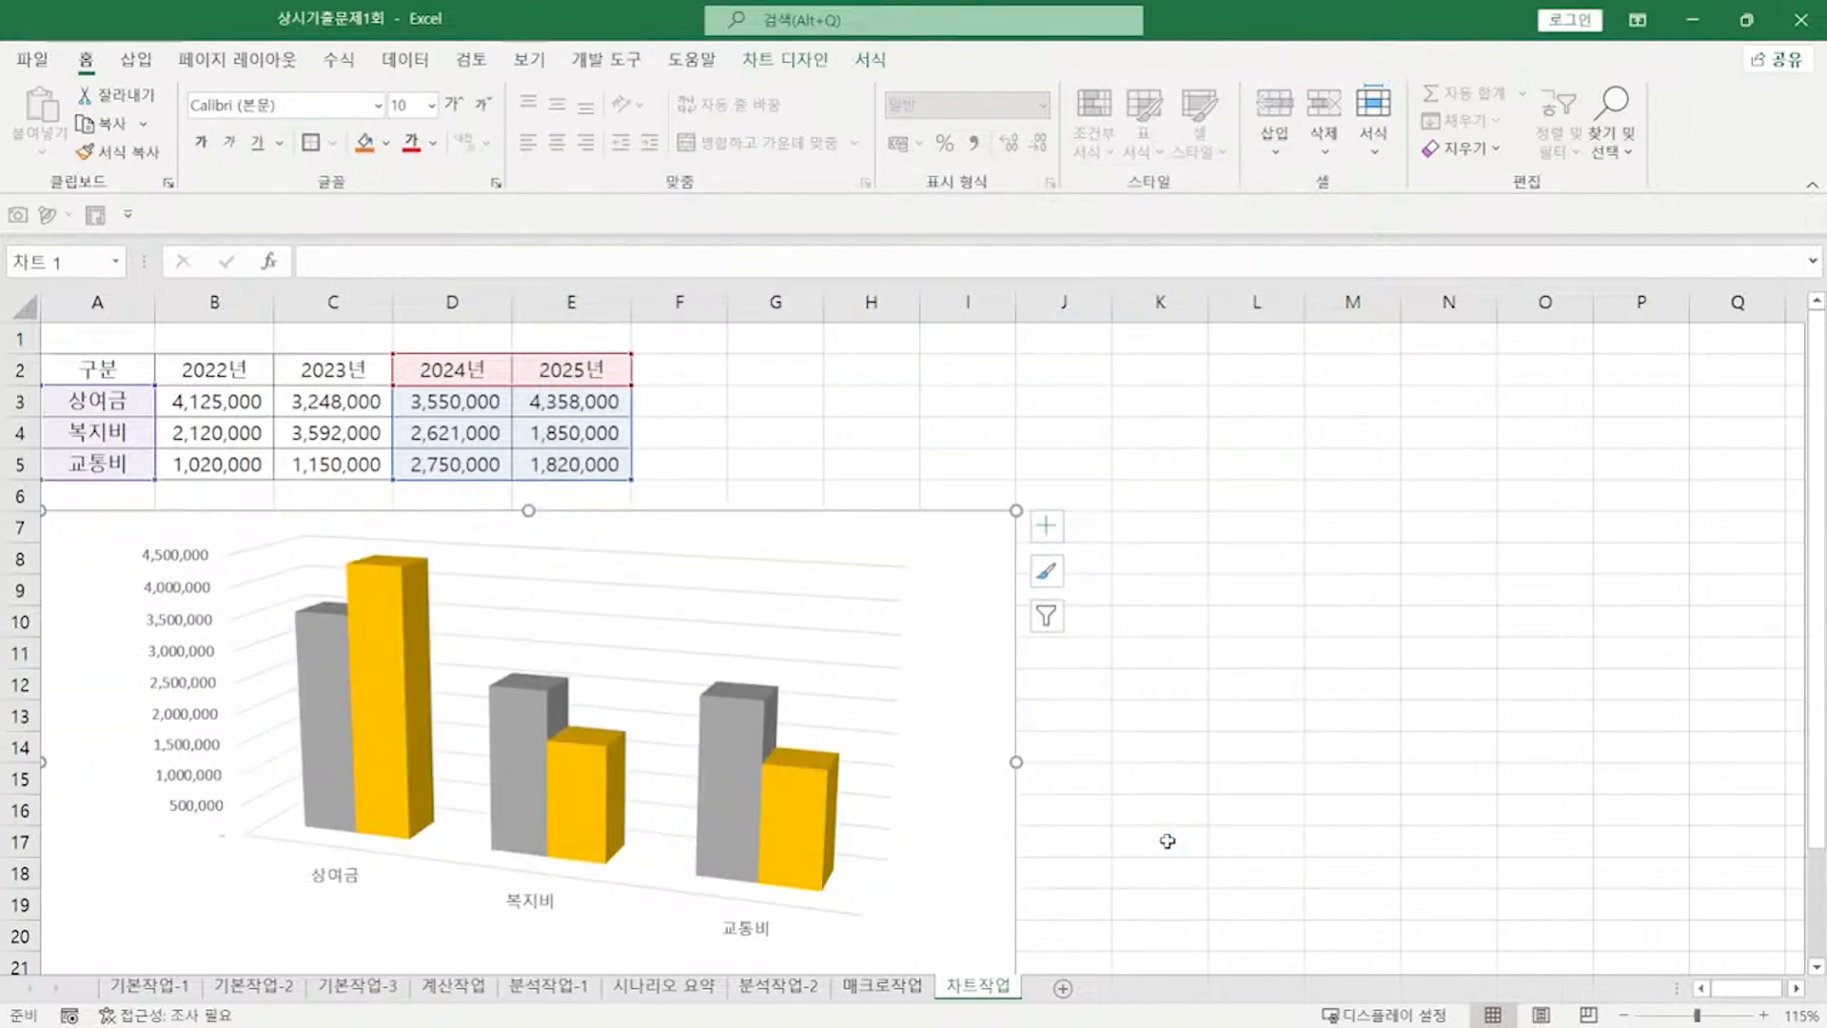
pyautogui.click(395, 690)
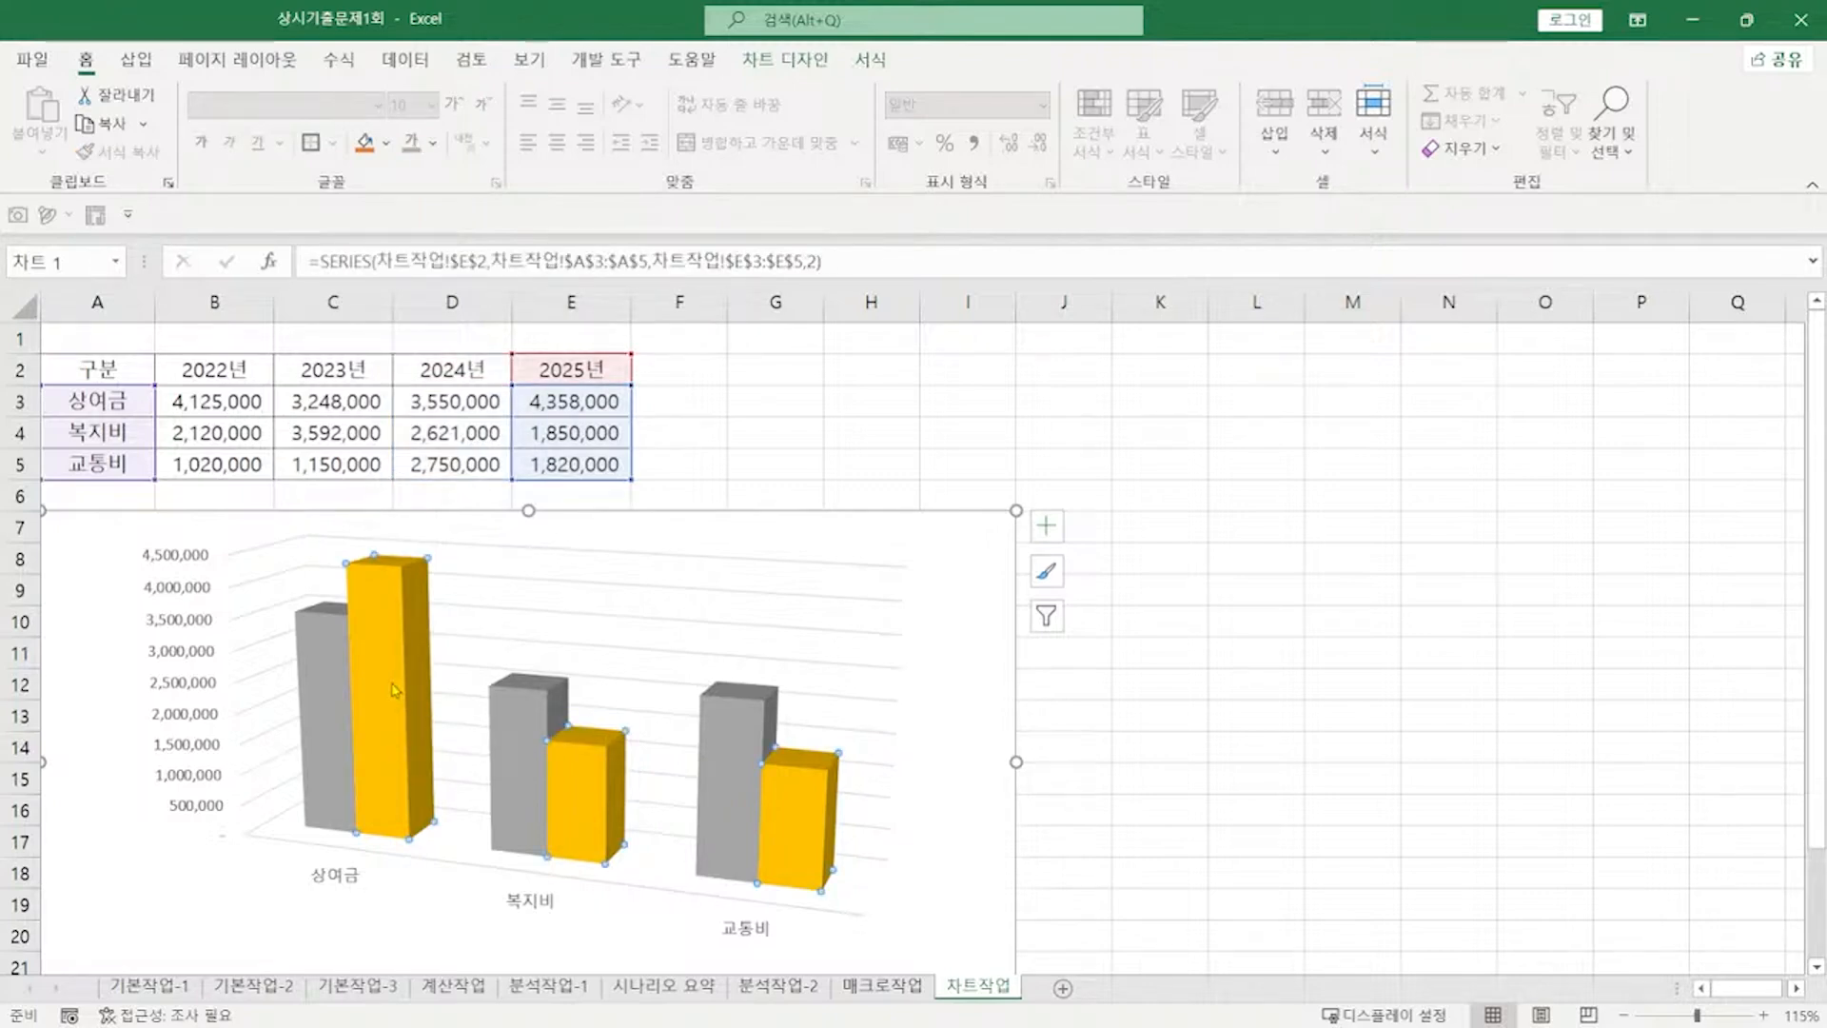
# Step: Set the column shape to Cylinder for the 2025년 and 2024년 series
pyautogui.doubleClick(395, 690)
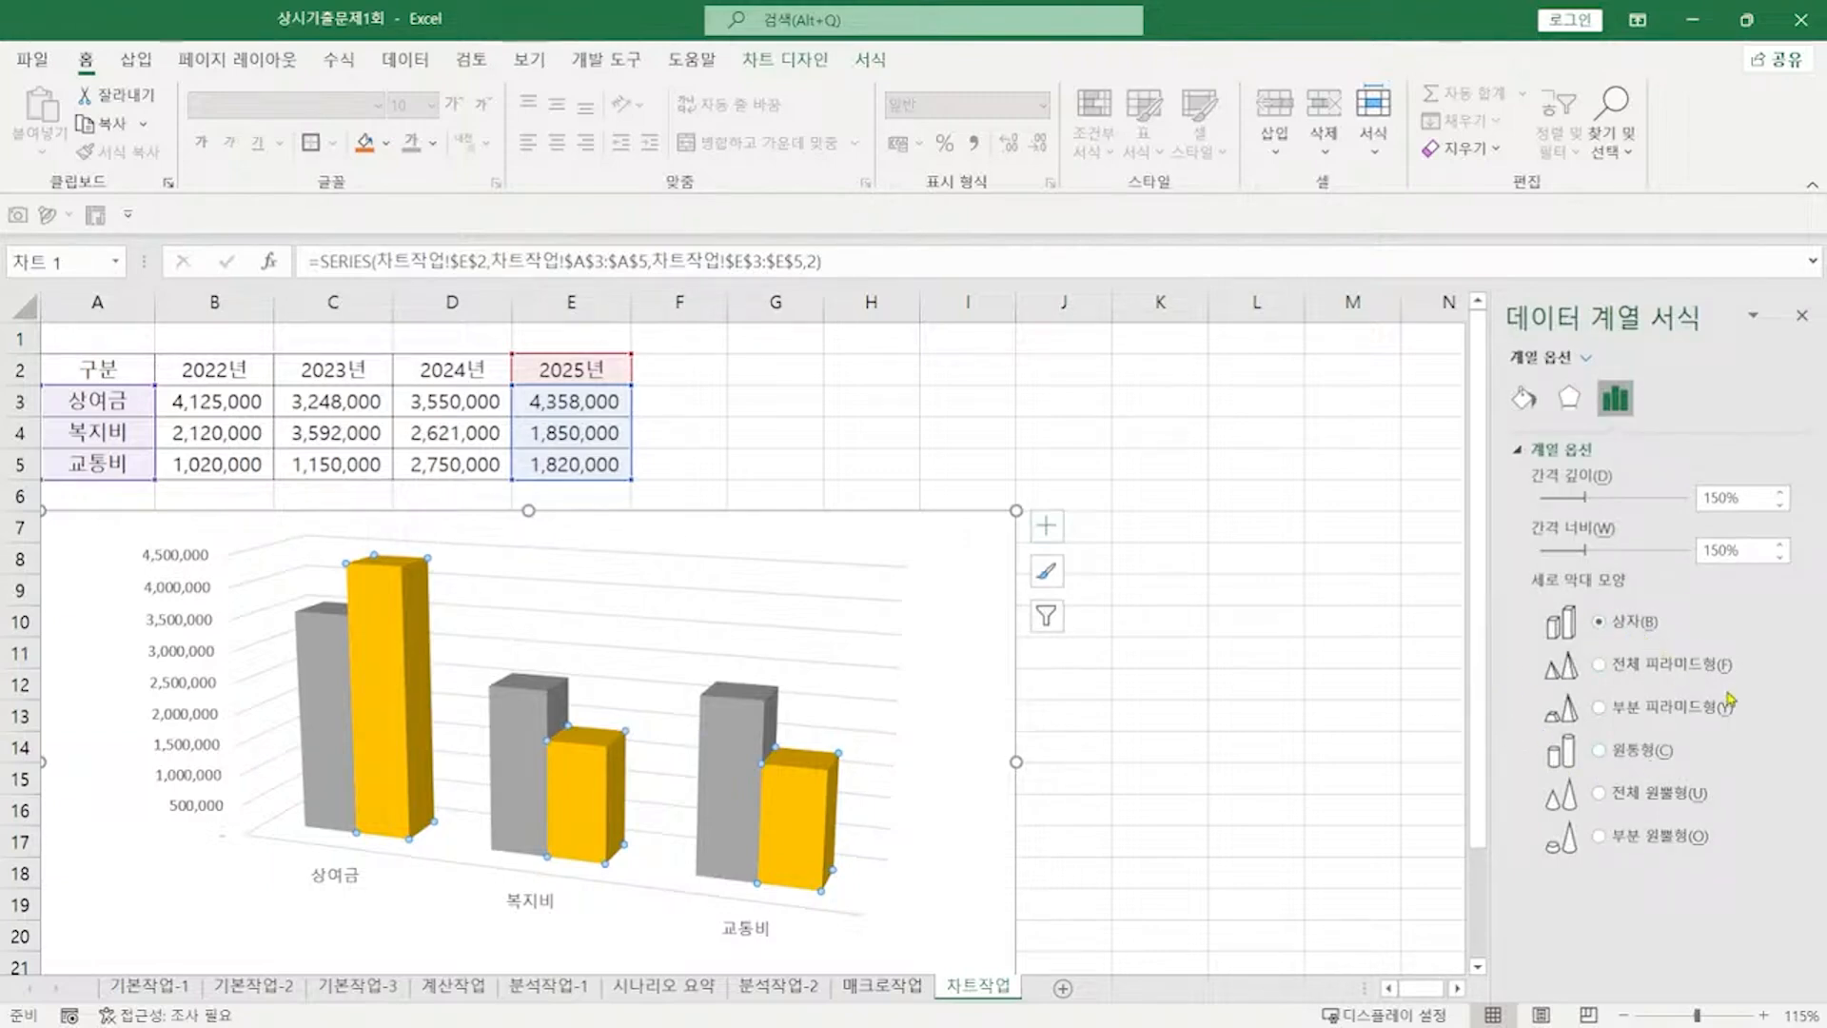
pyautogui.click(1599, 752)
pyautogui.click(743, 781)
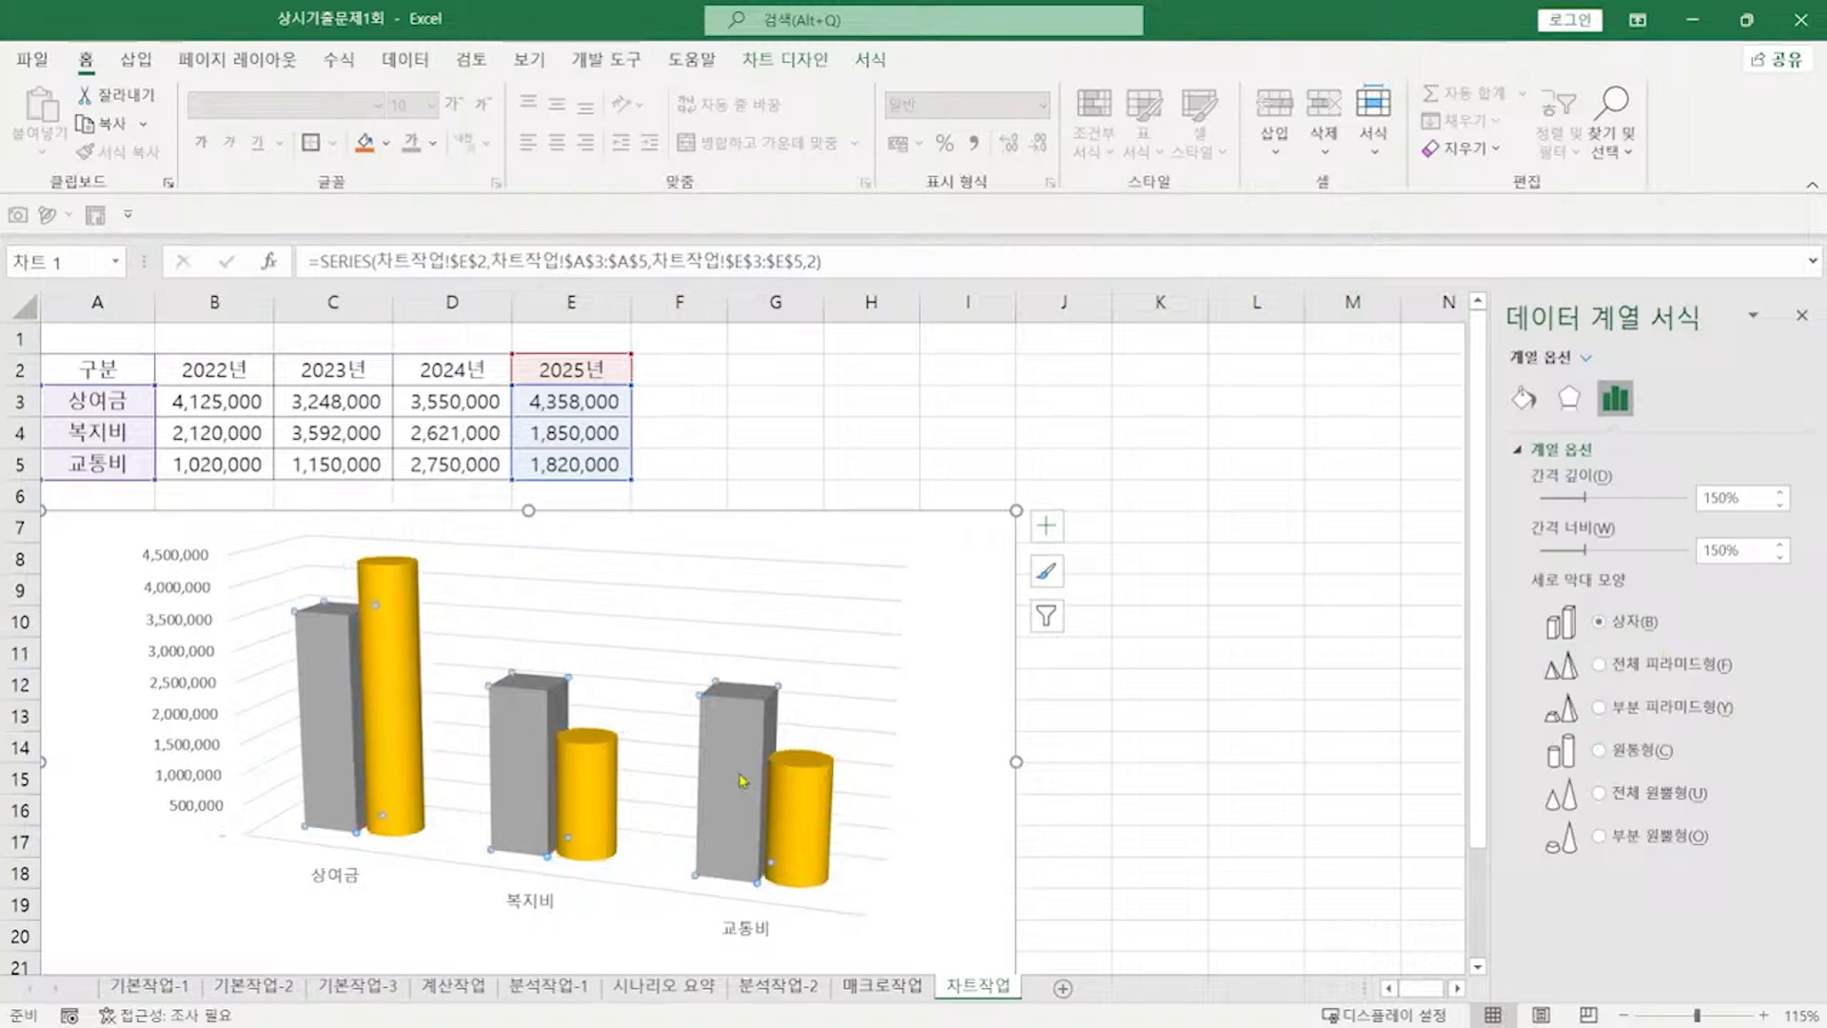
pyautogui.click(1599, 752)
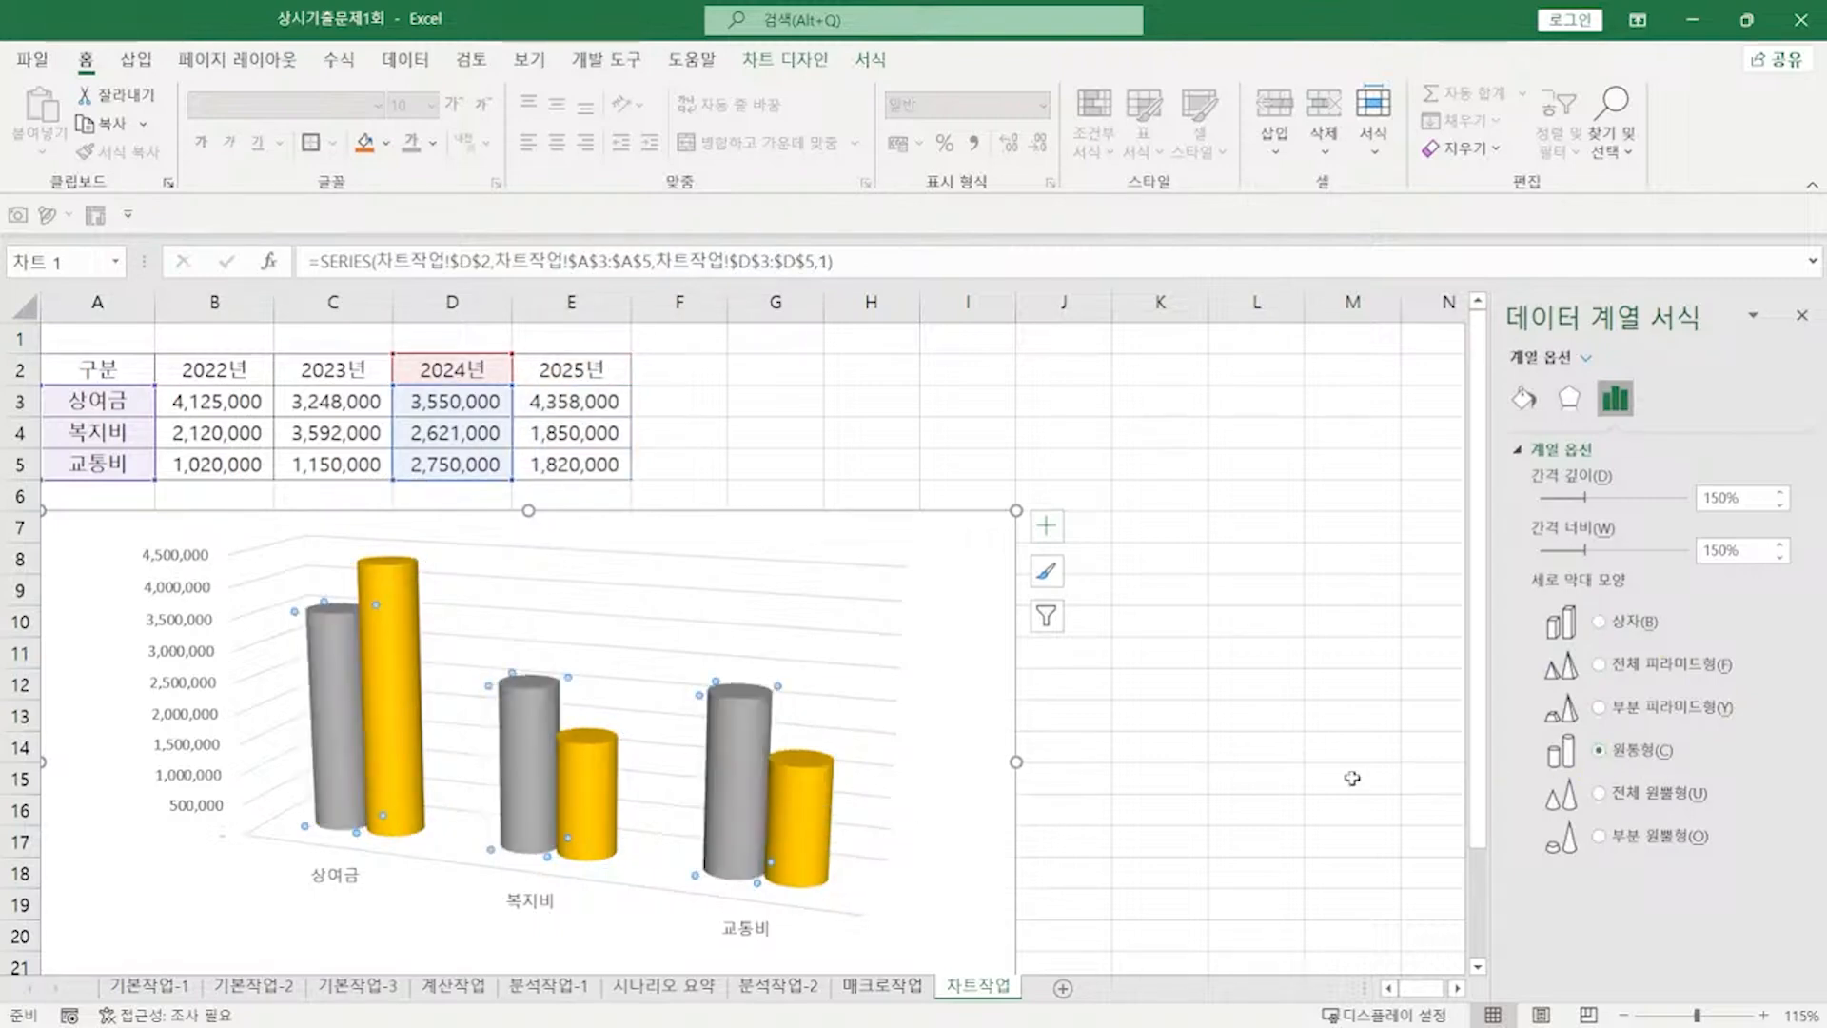
pyautogui.hotkey('alt', 'Tab')
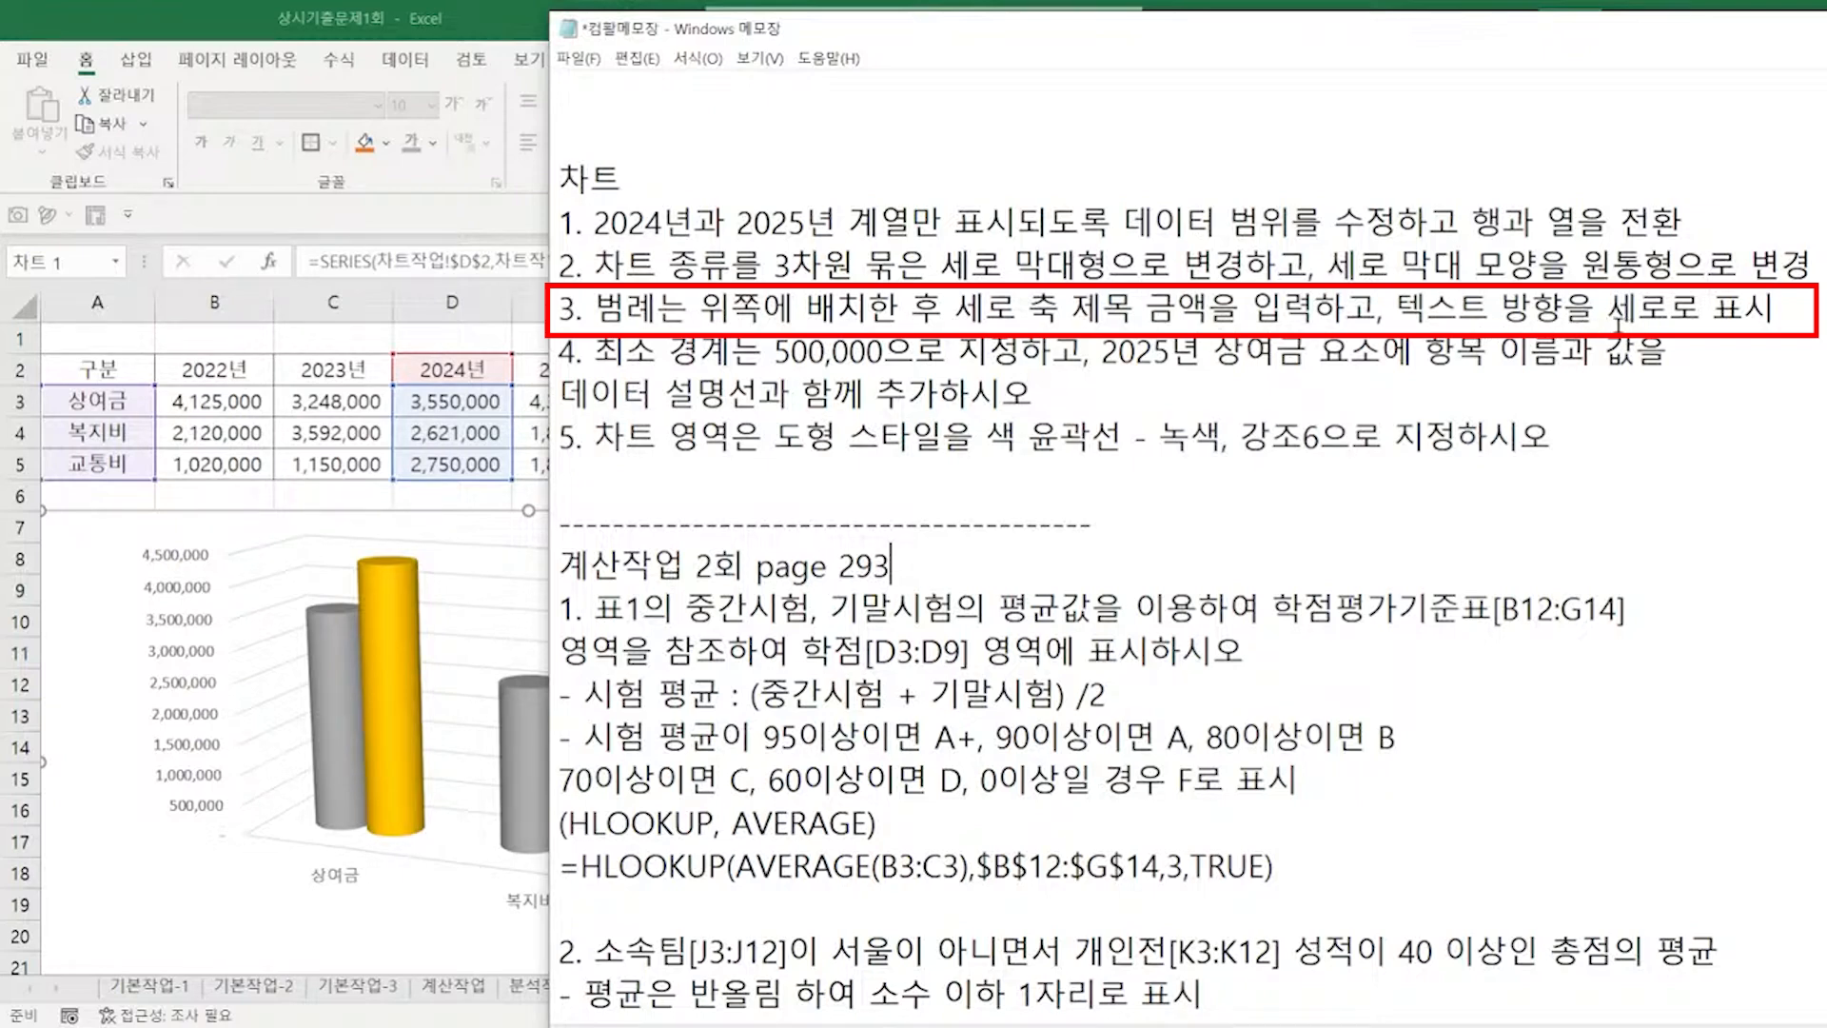
# Step: Back in Excel, set the chart legend position to Top
pyautogui.hotkey('alt', 'Tab')
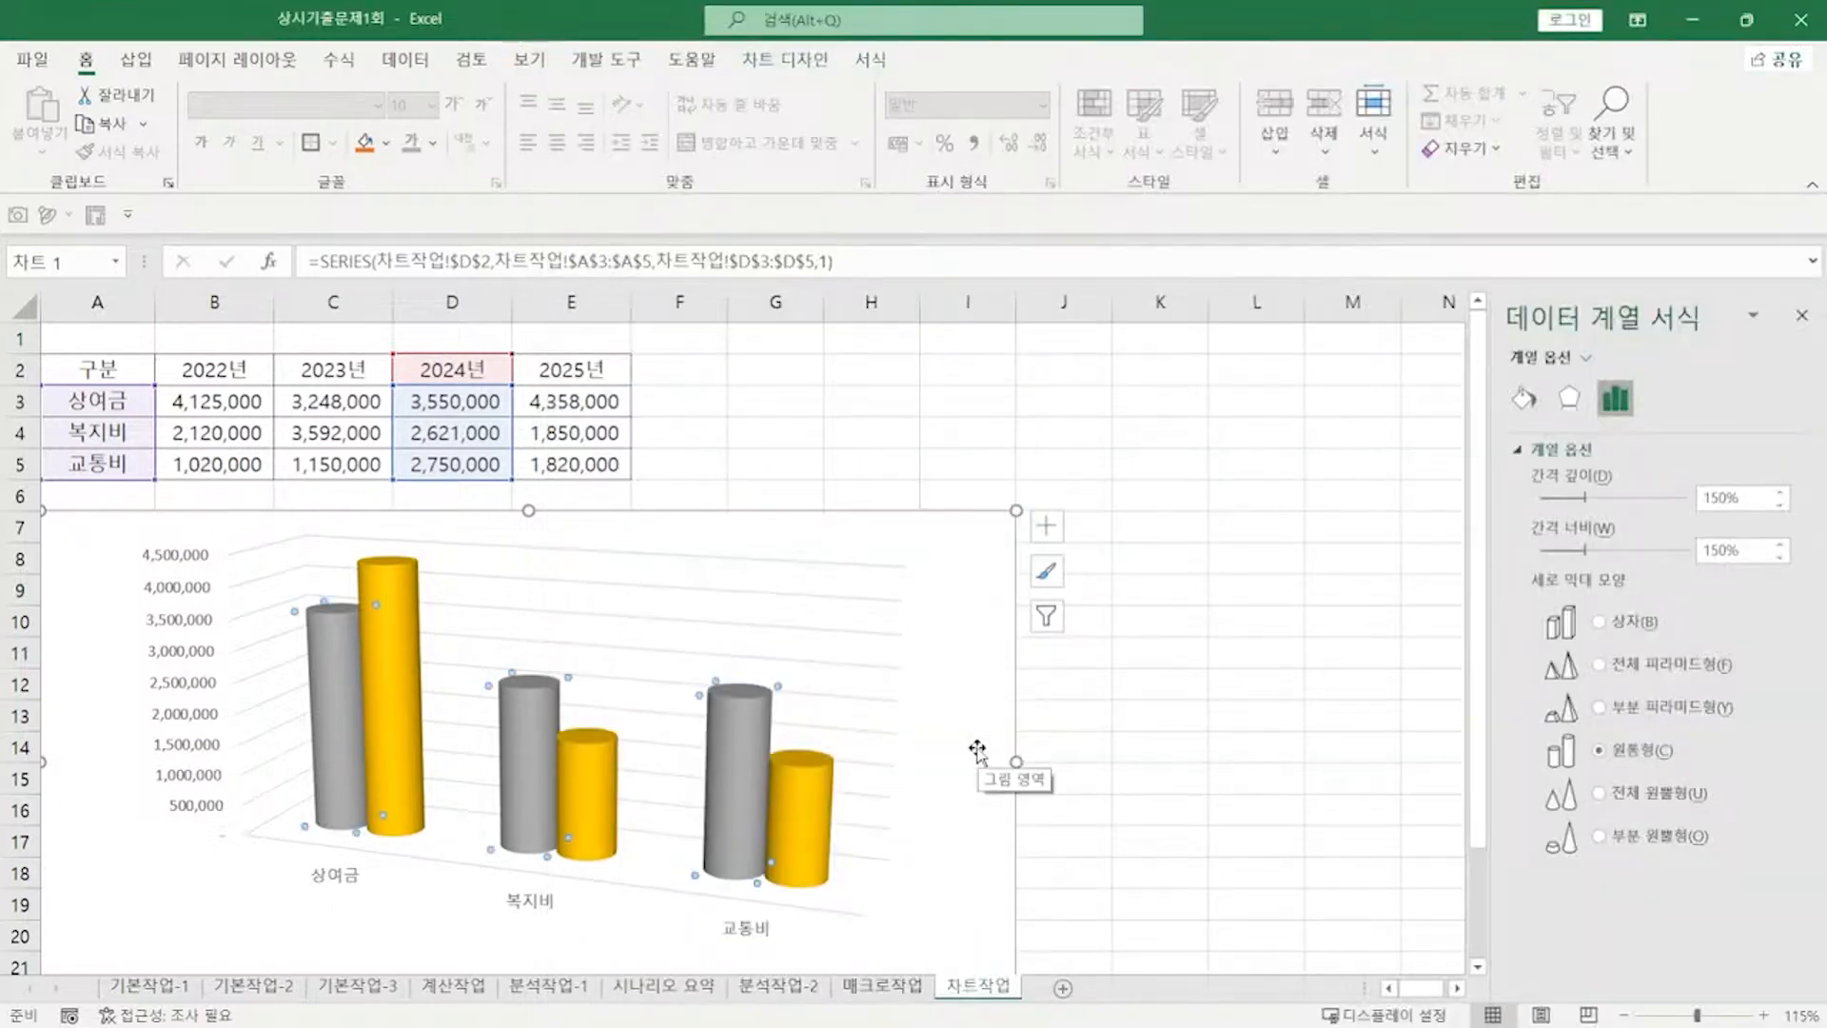
pyautogui.scroll(-1, 978, 752)
pyautogui.click(568, 901)
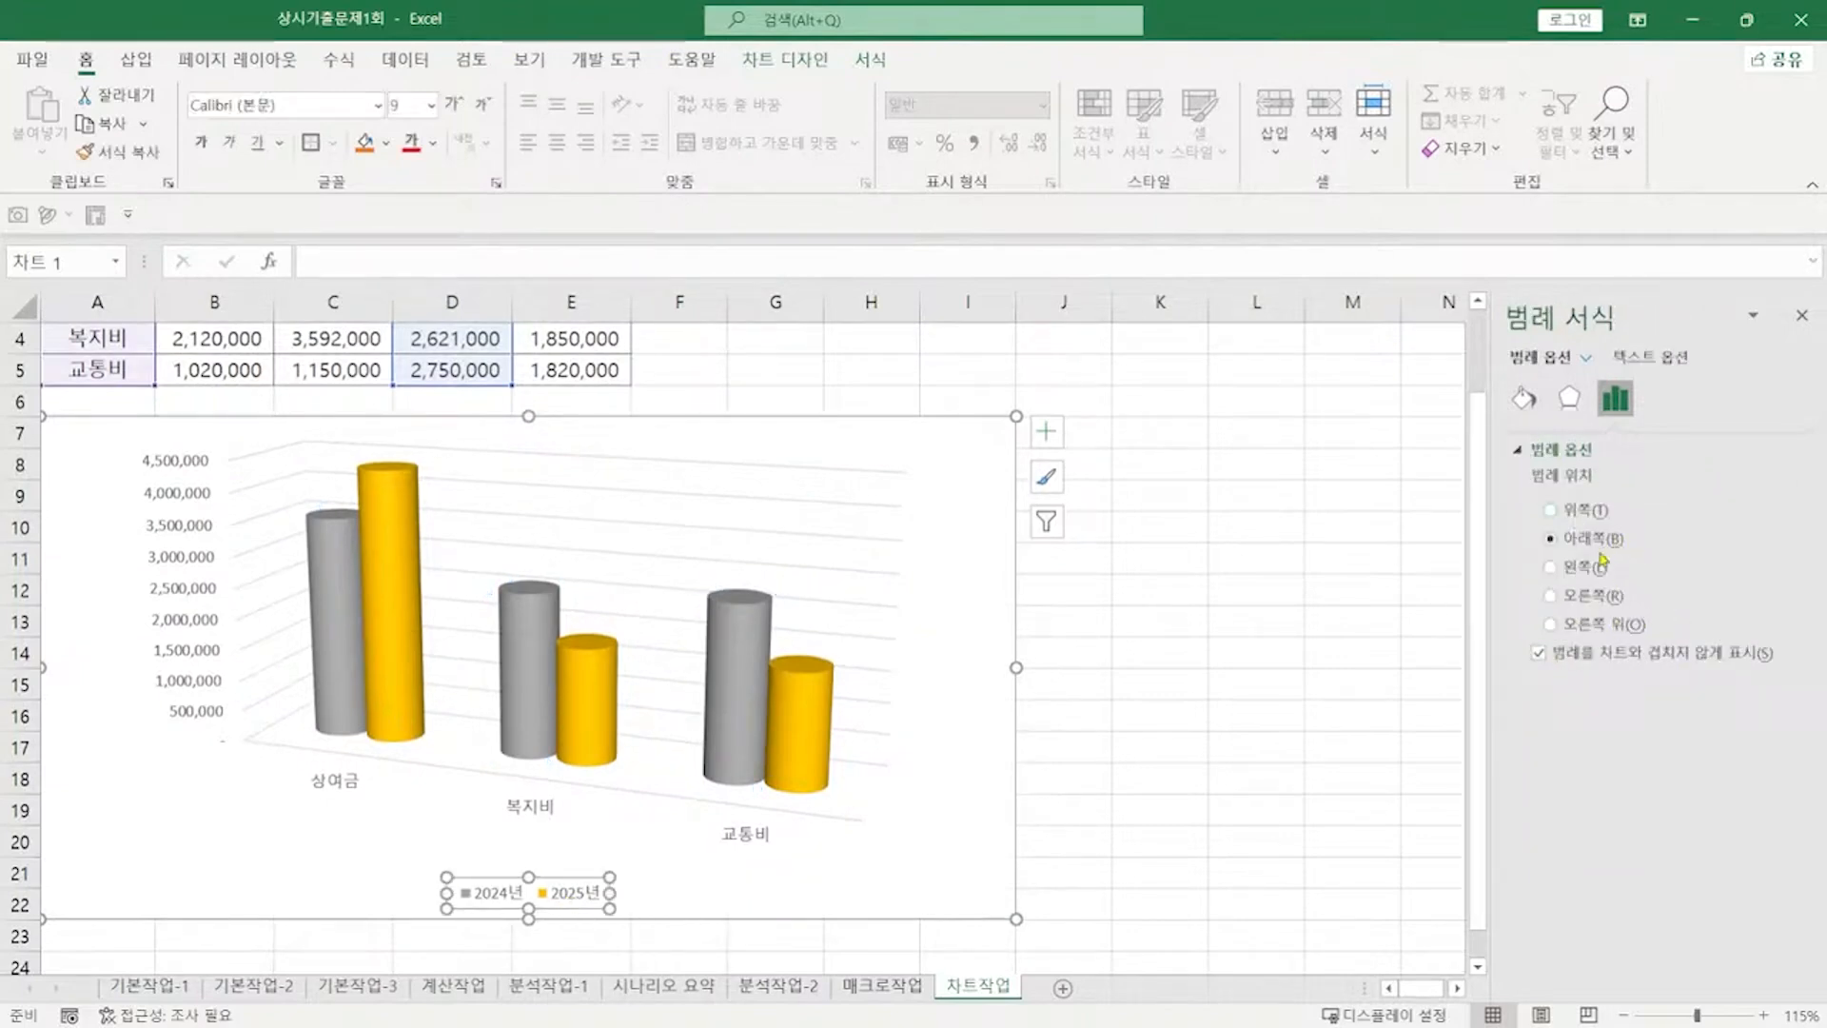
pyautogui.click(1588, 512)
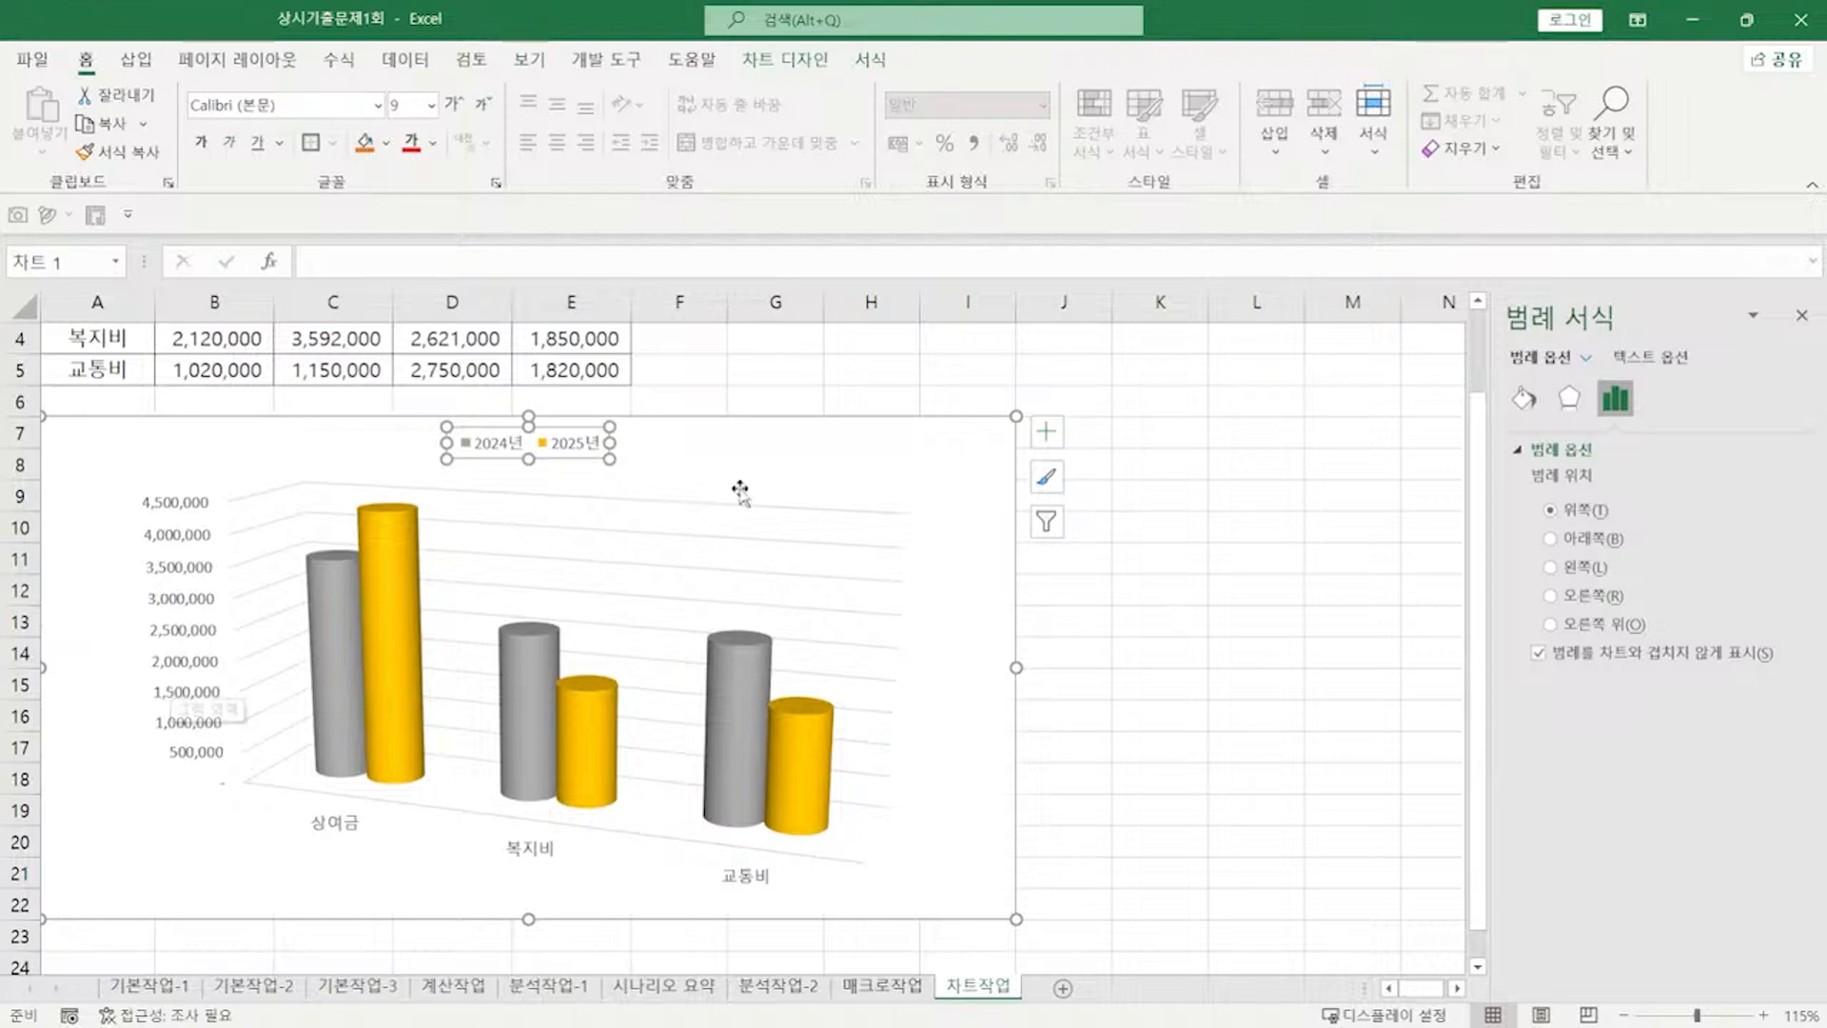
pyautogui.click(772, 473)
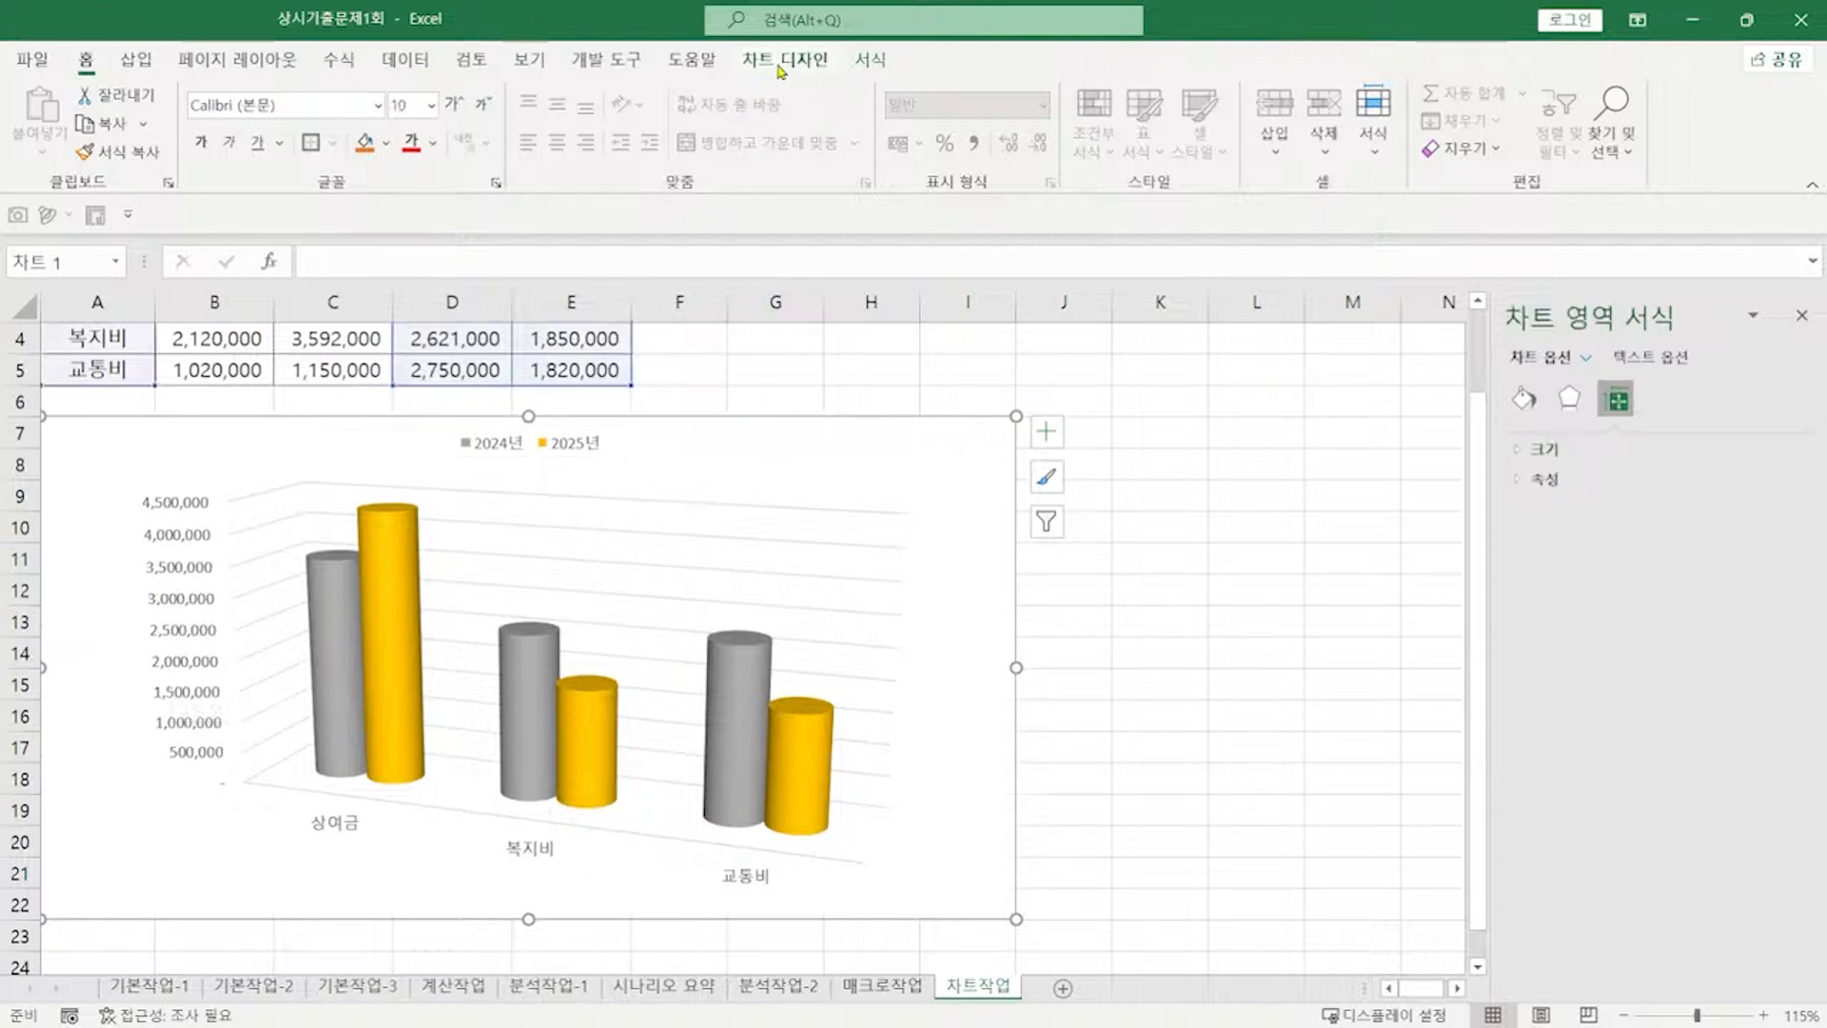
pyautogui.click(780, 64)
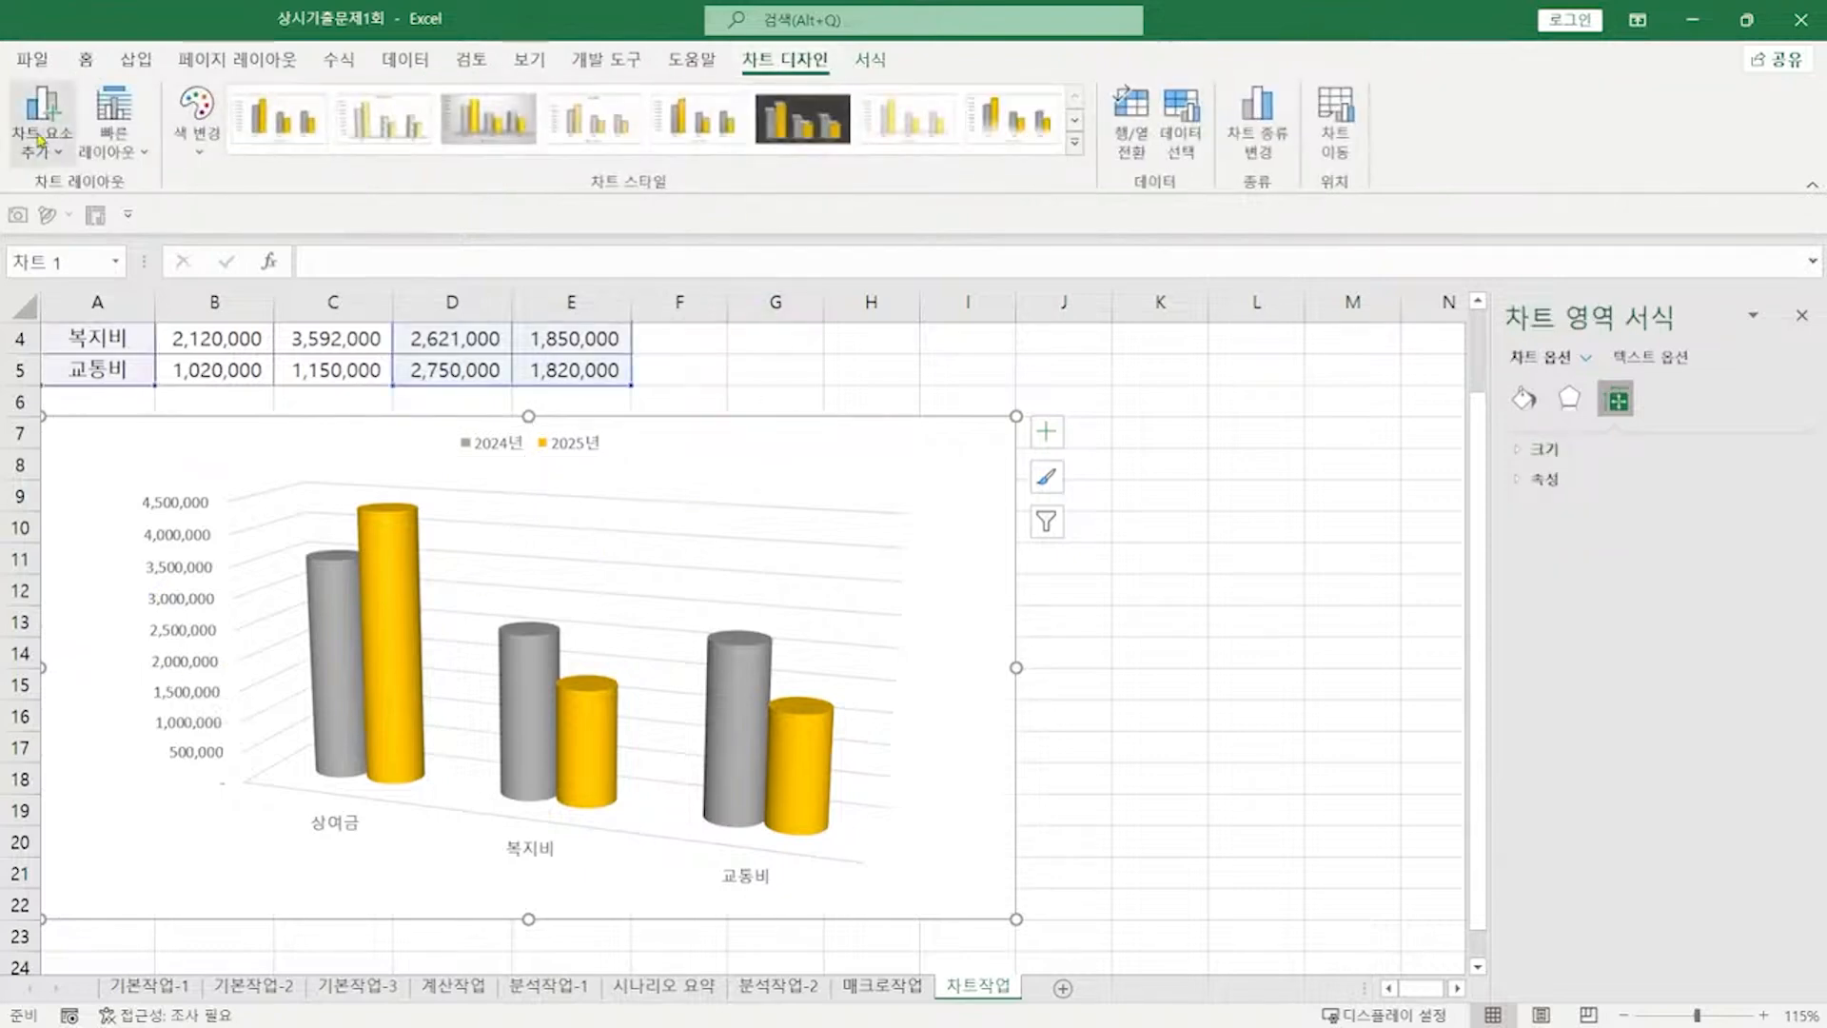
# Step: Add a primary vertical axis title reading 금액
pyautogui.click(40, 140)
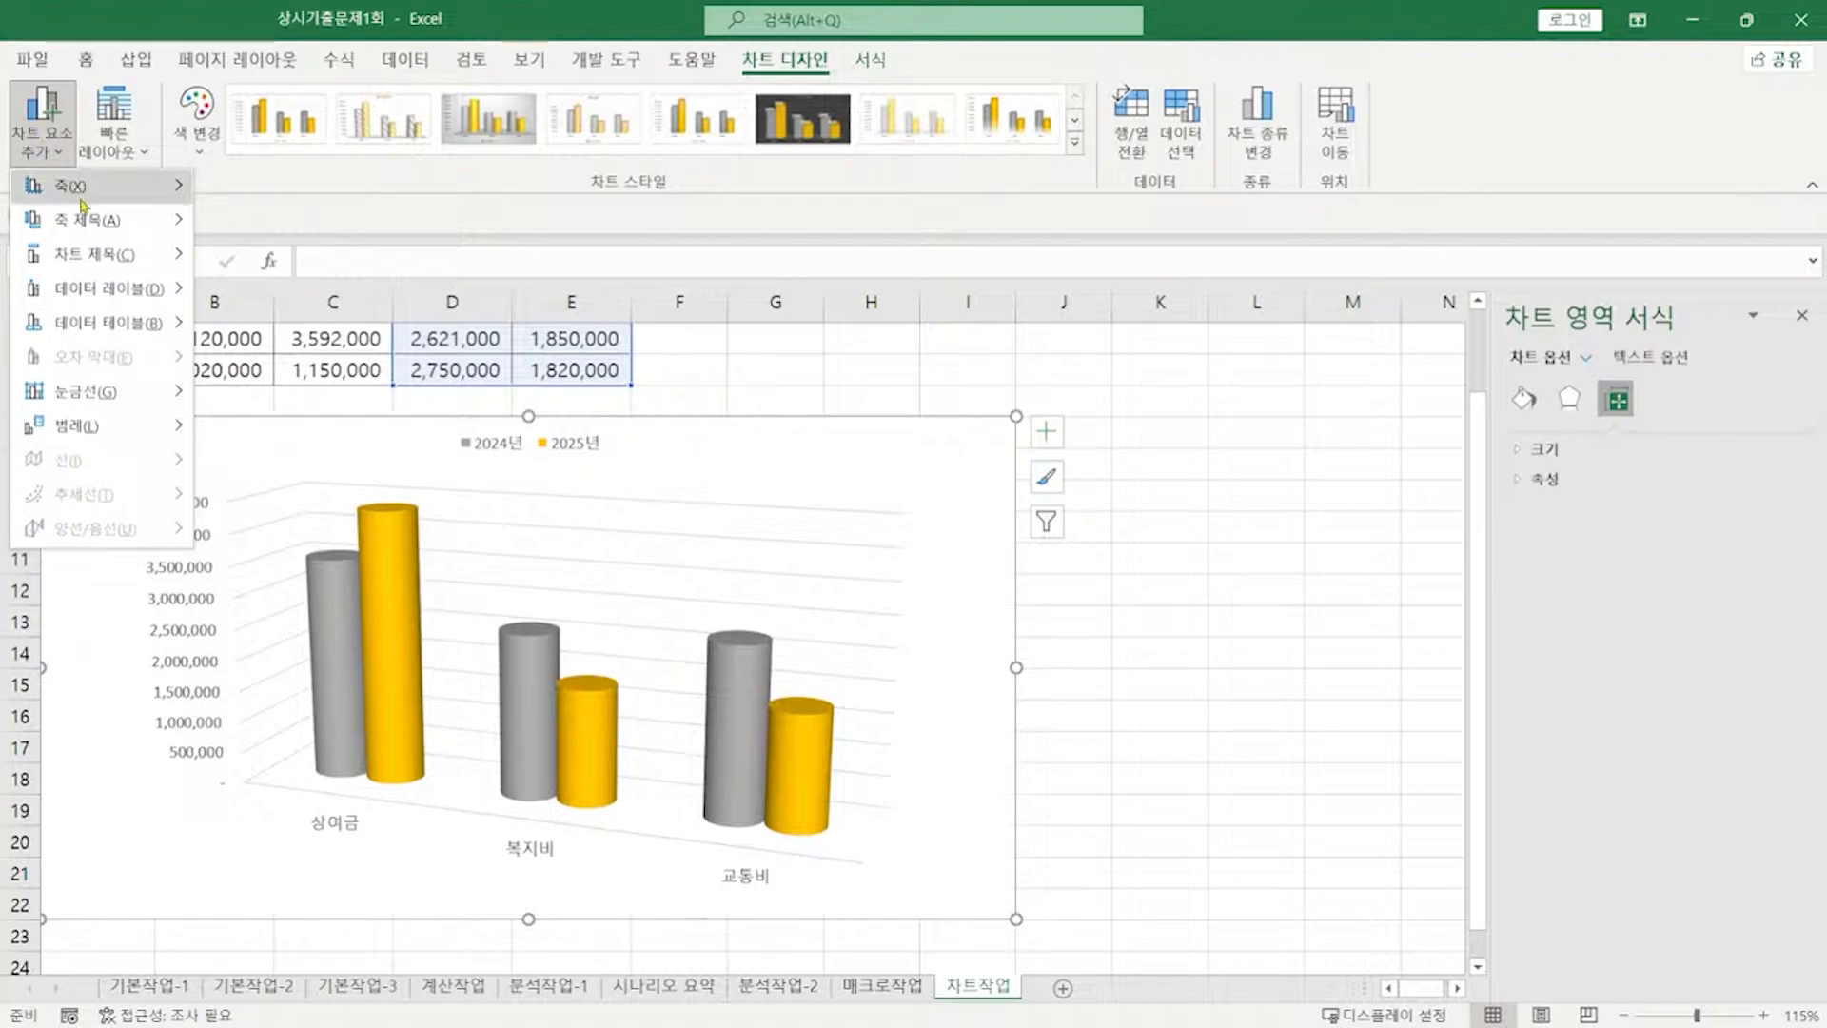
pyautogui.moveTo(92, 221)
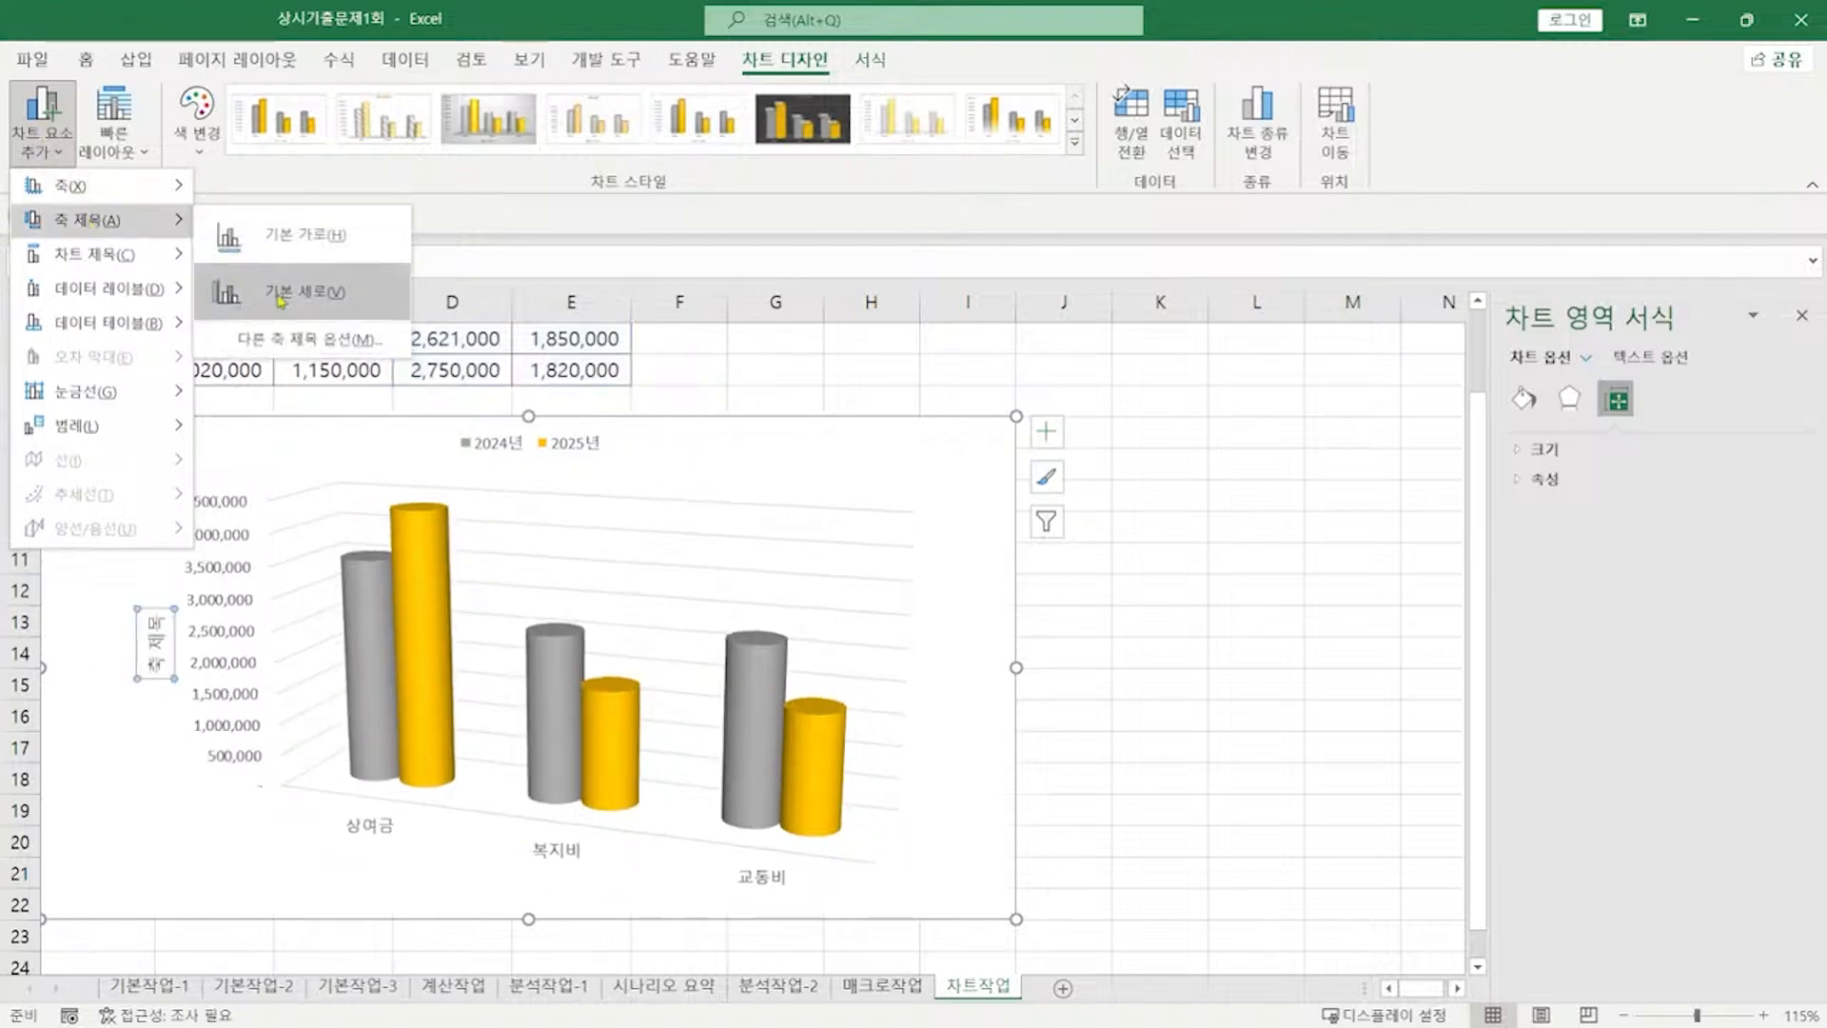
pyautogui.click(280, 293)
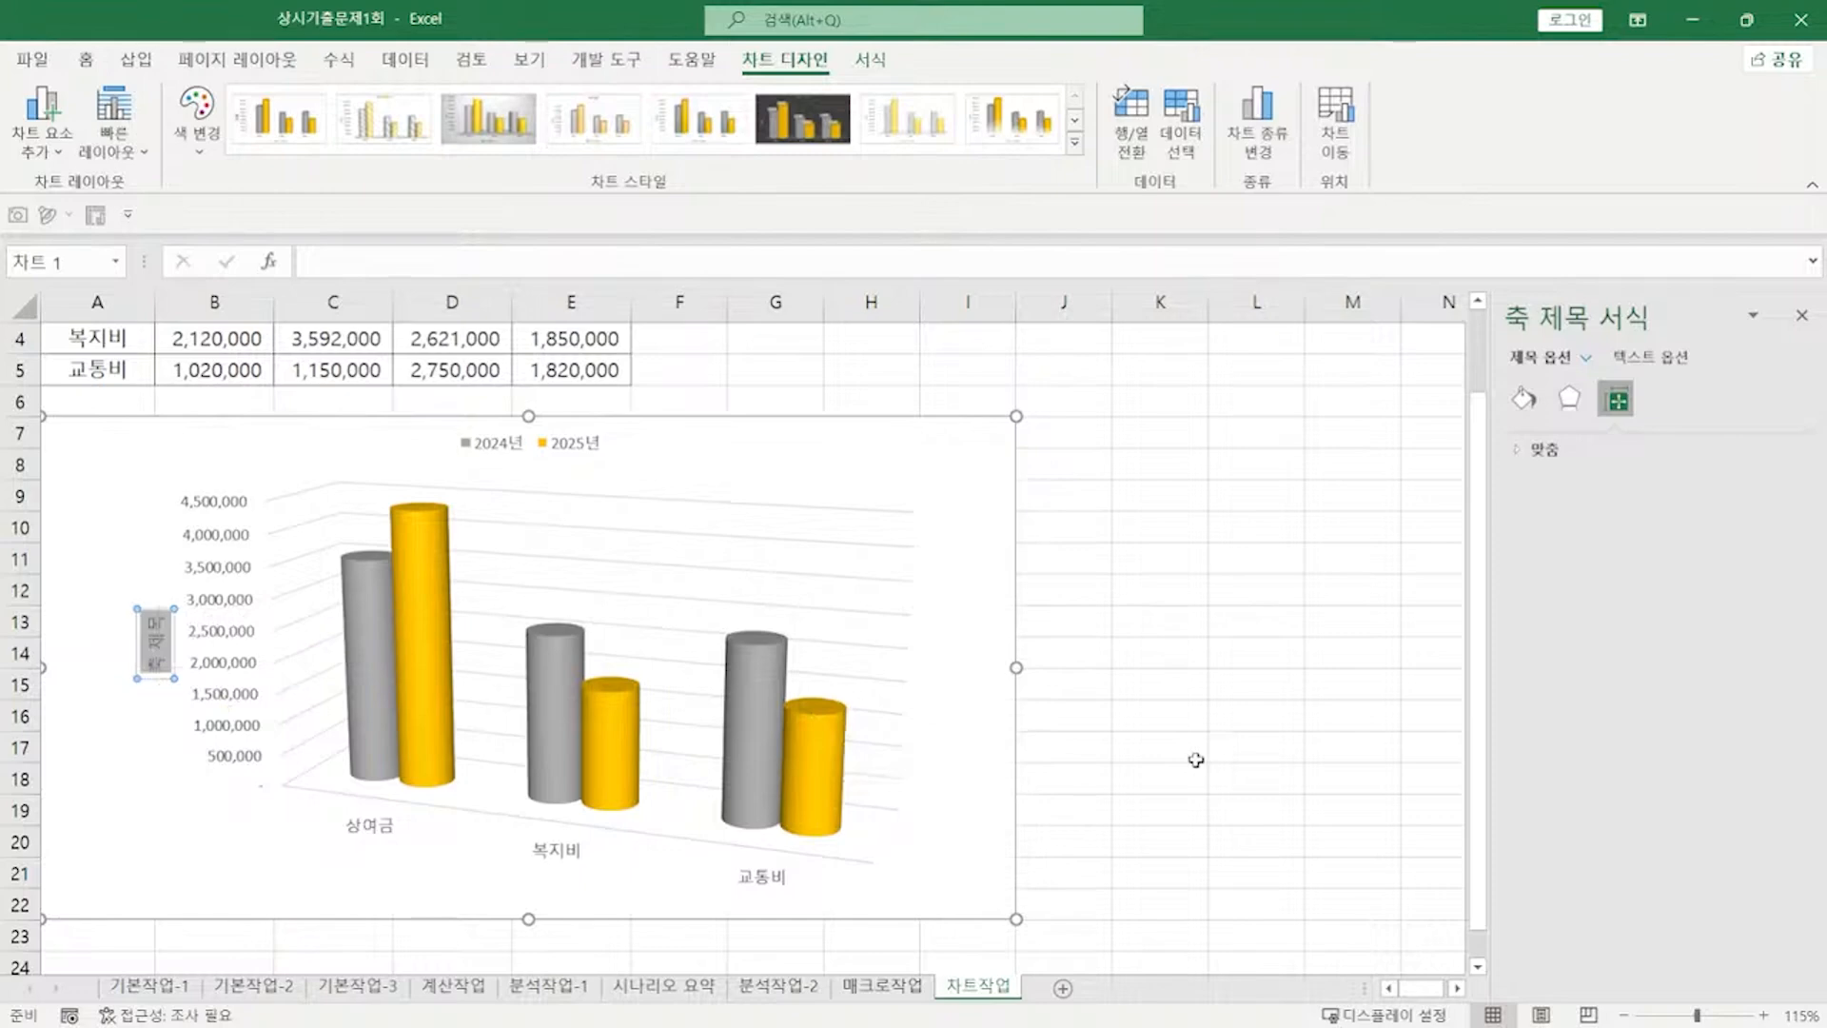
pyautogui.write('ㄱ')
pyautogui.write('금액')
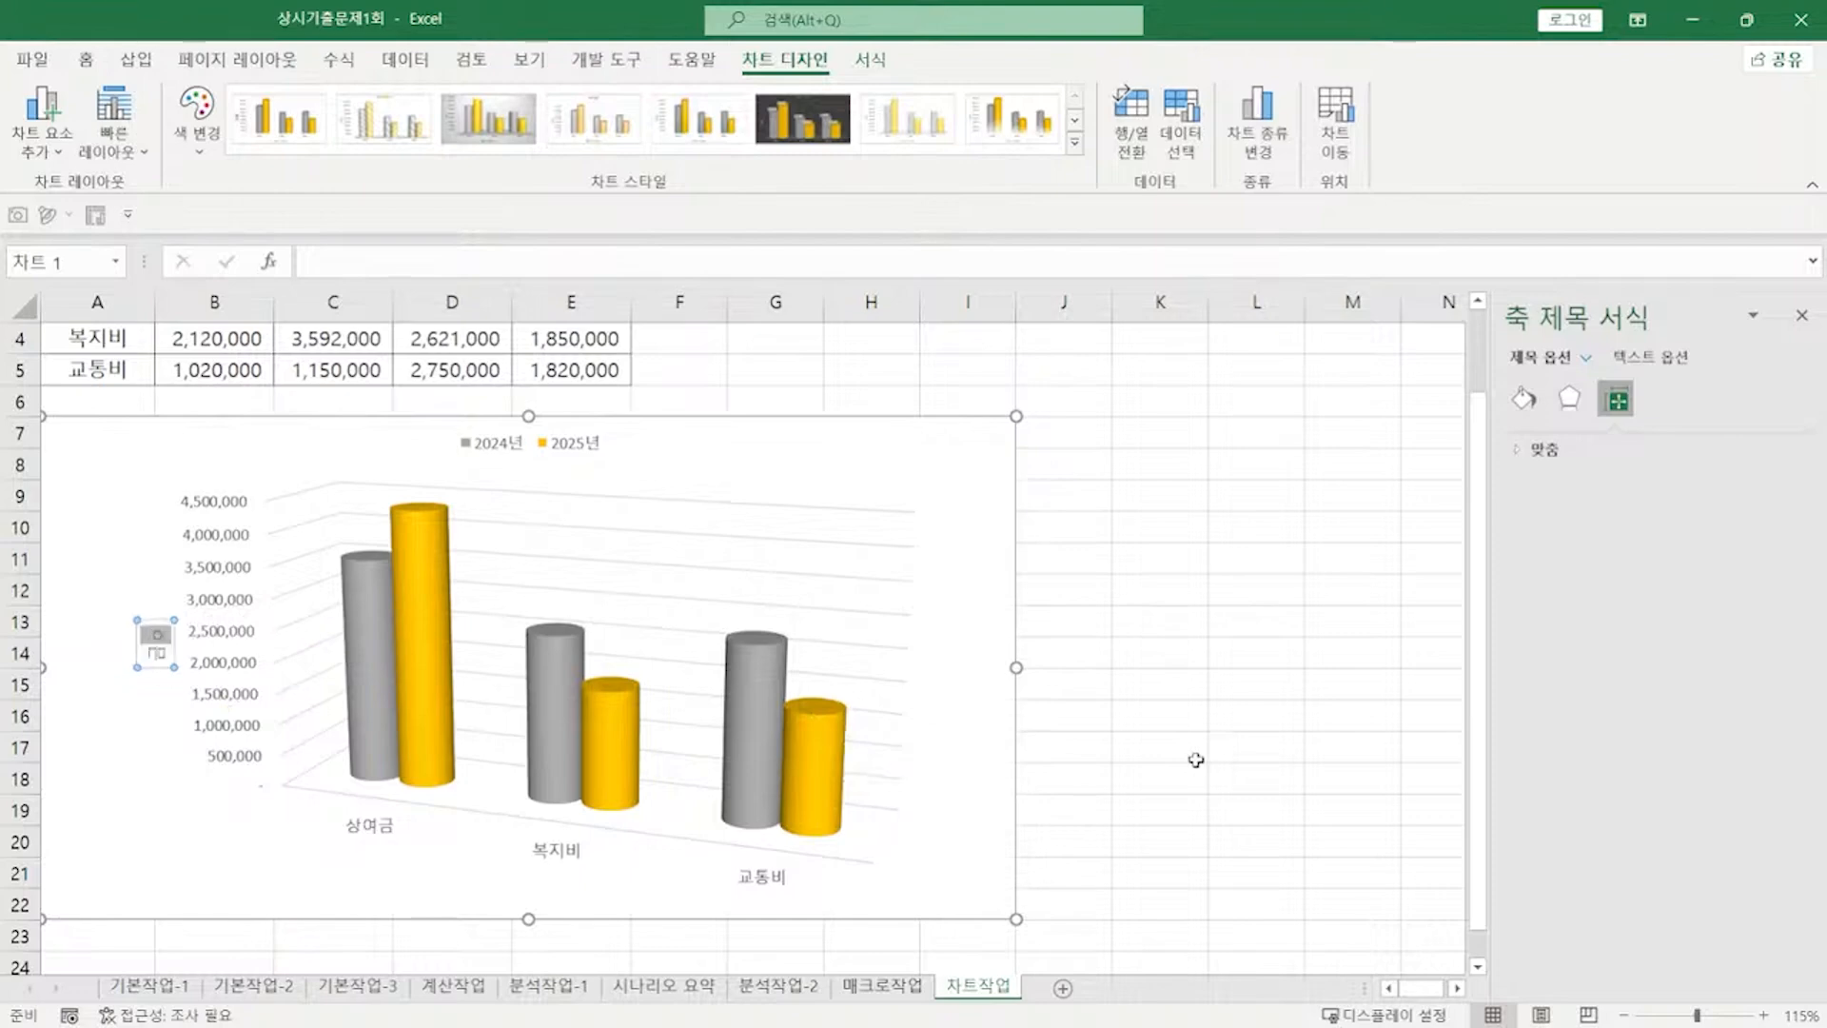
pyautogui.click(155, 654)
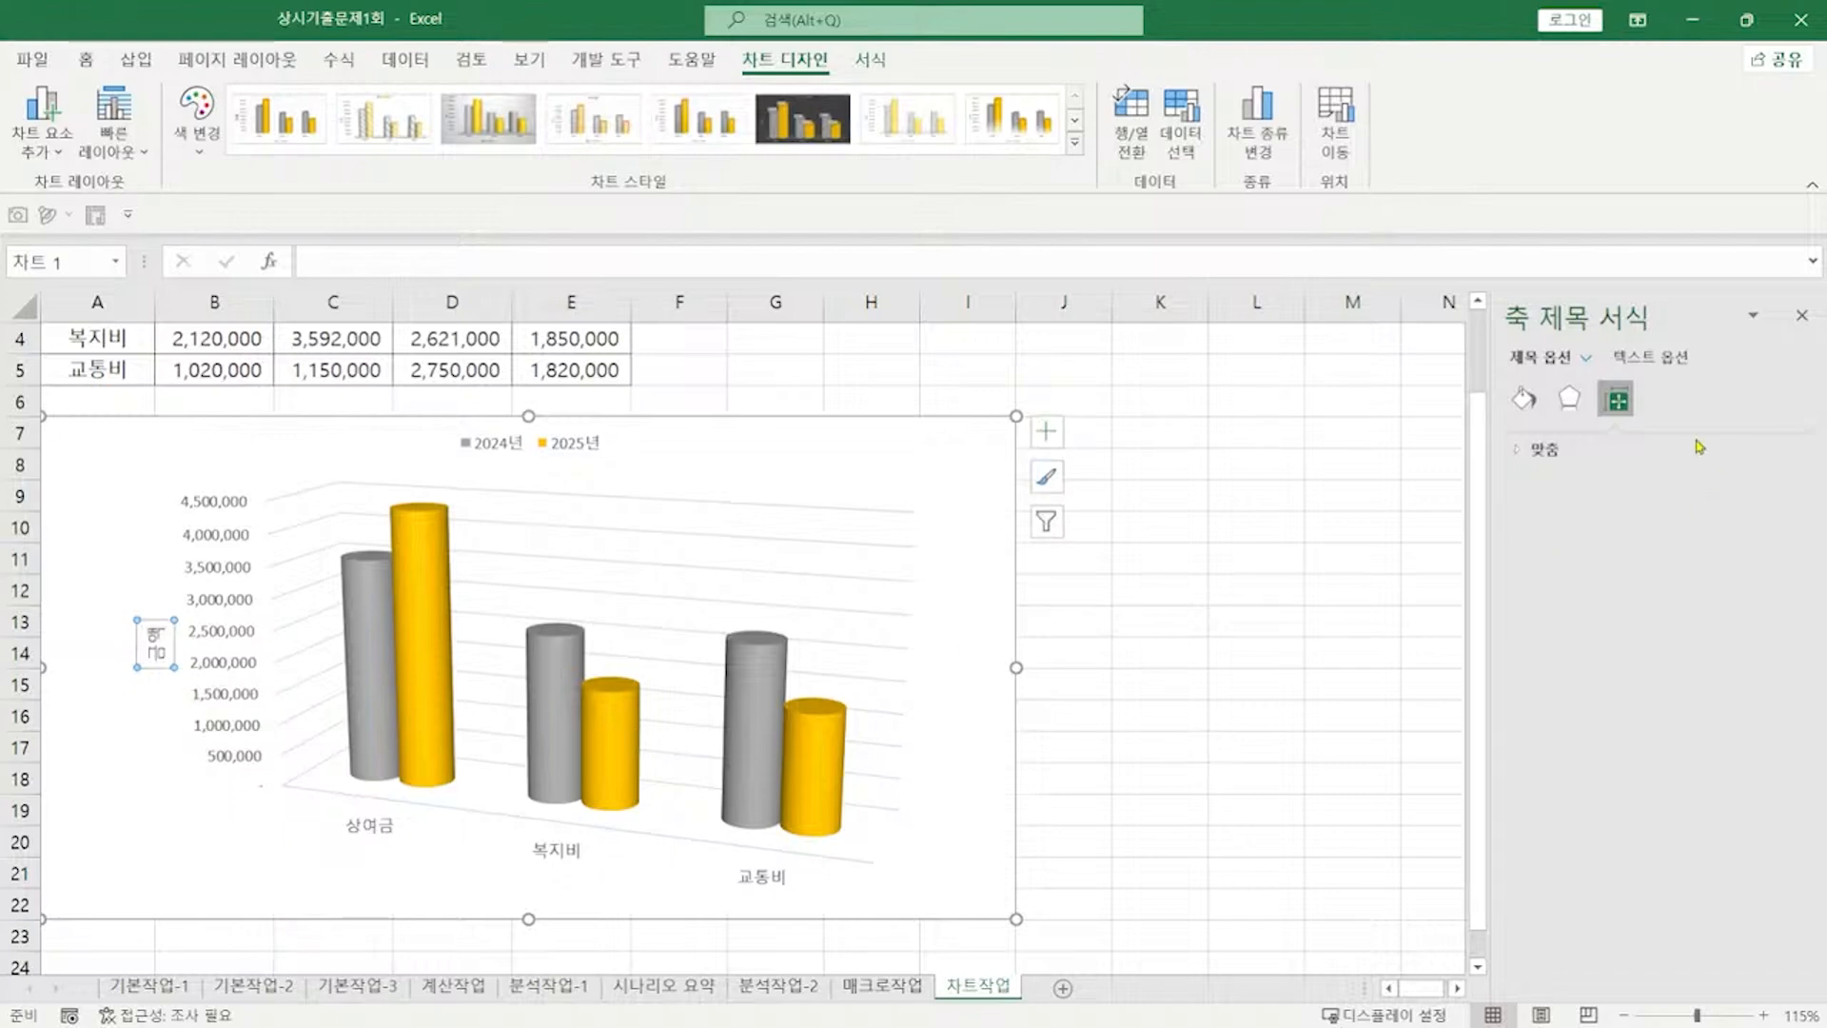
# Step: Set the axis title's text direction to 세로 (Vertical)
pyautogui.click(1655, 359)
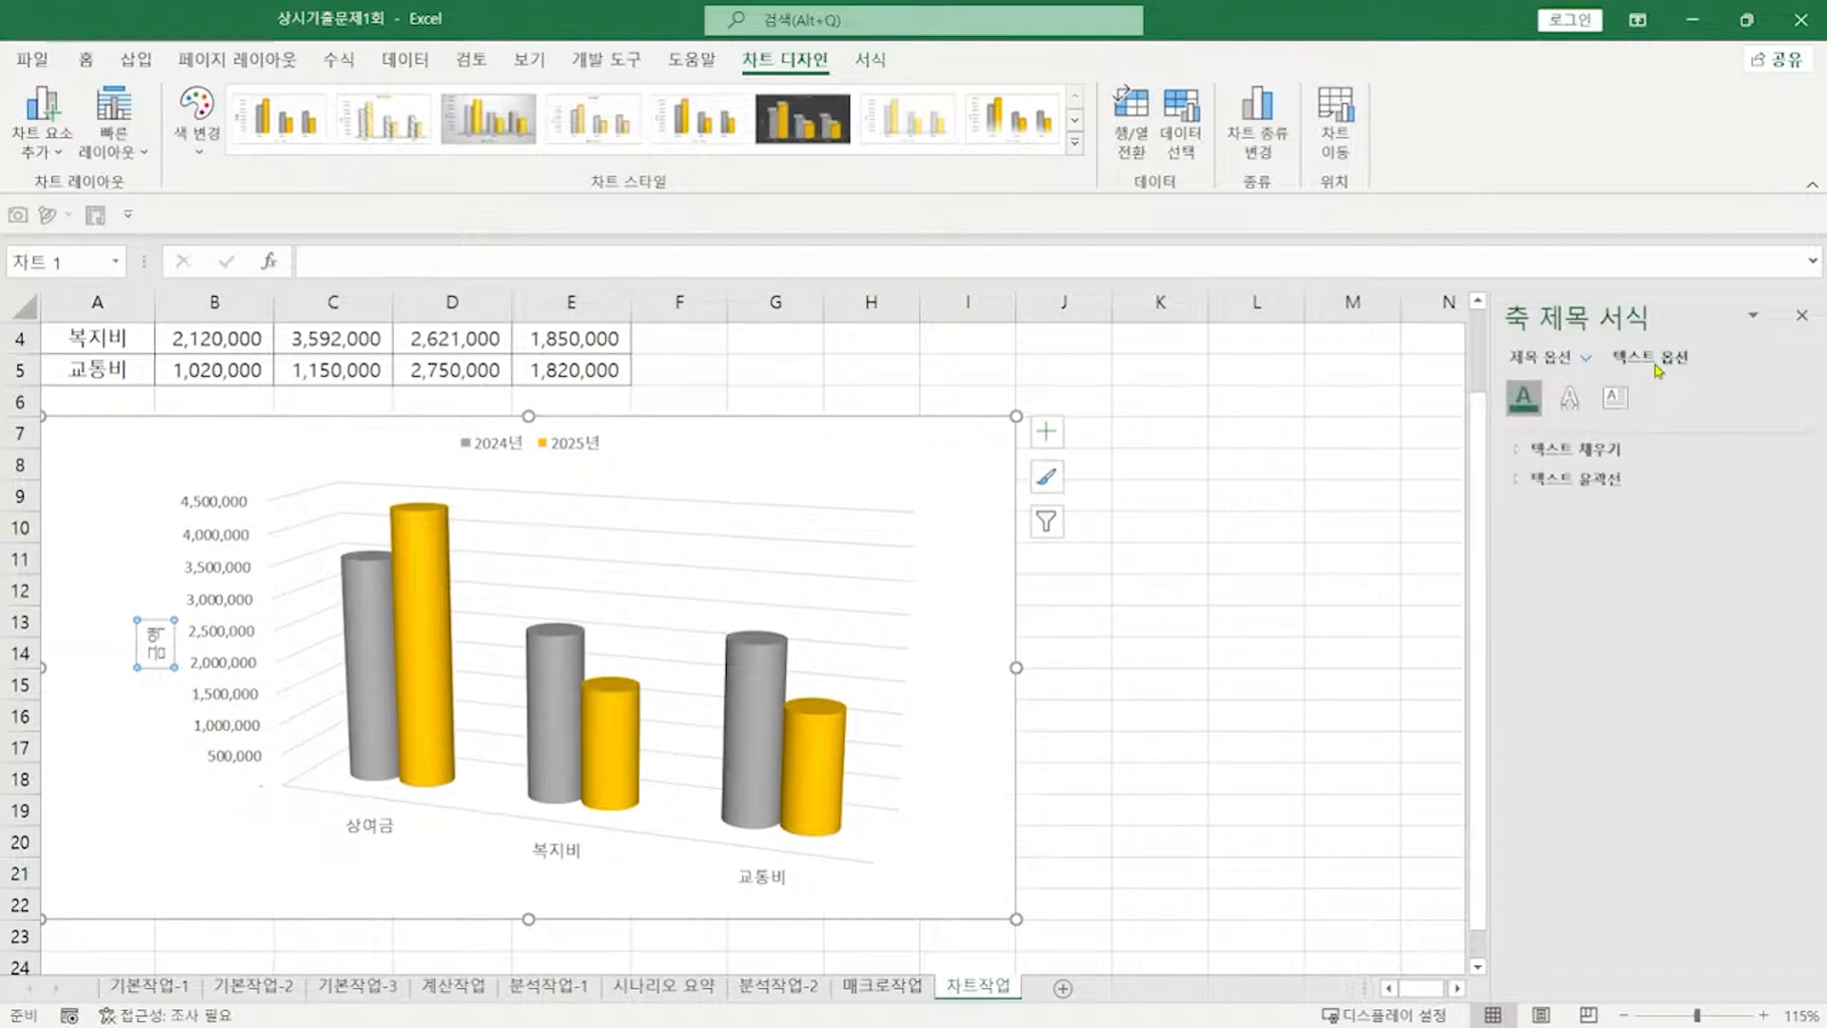
pyautogui.click(1614, 400)
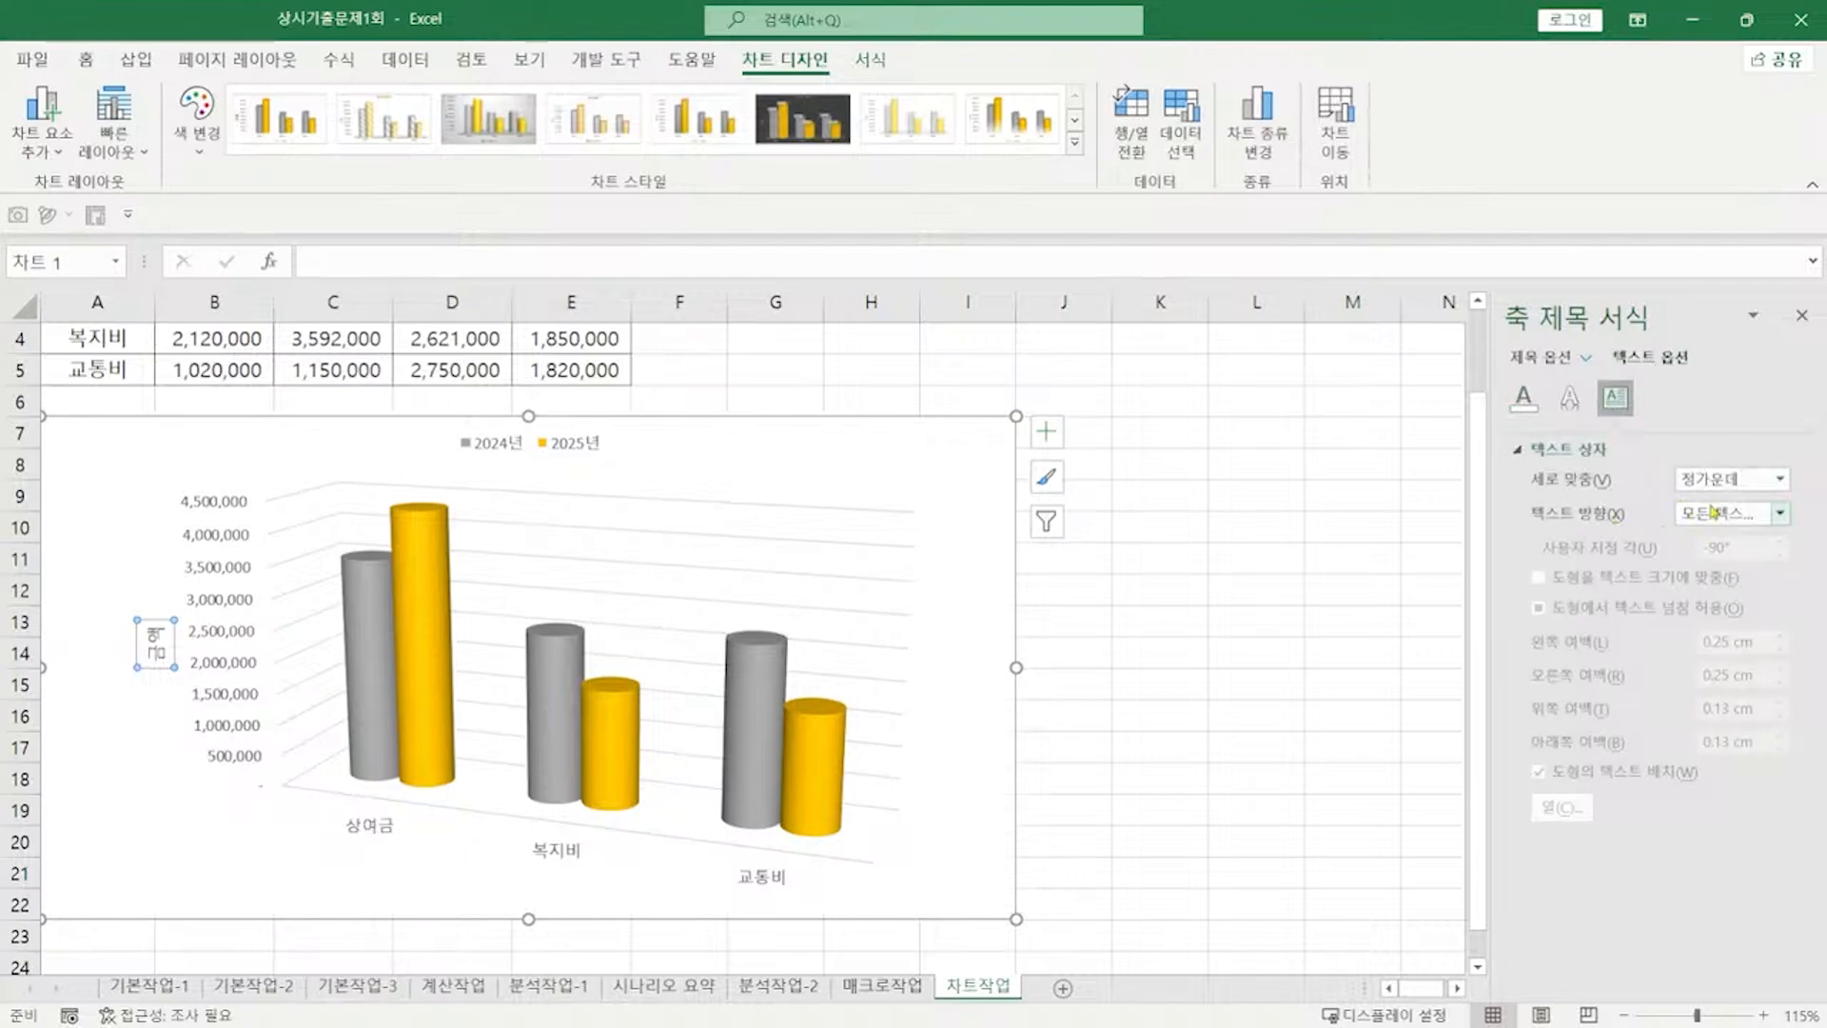
pyautogui.click(1721, 515)
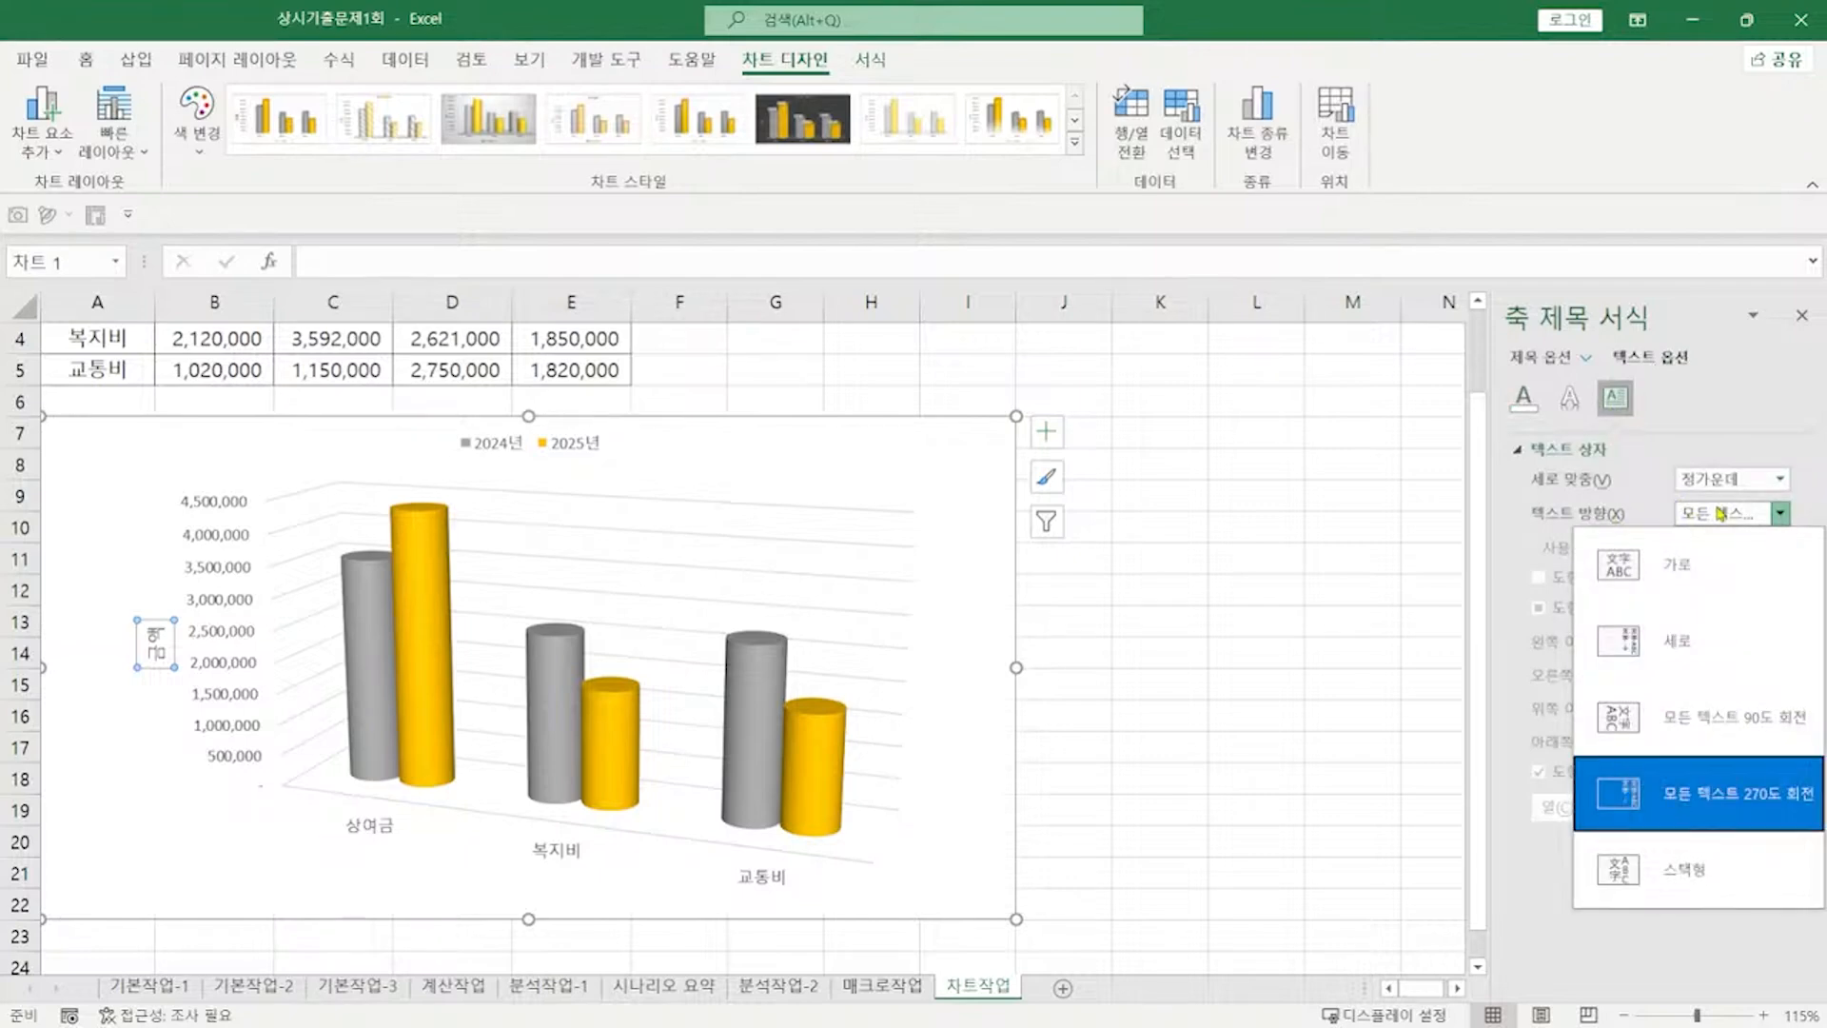
pyautogui.click(1723, 643)
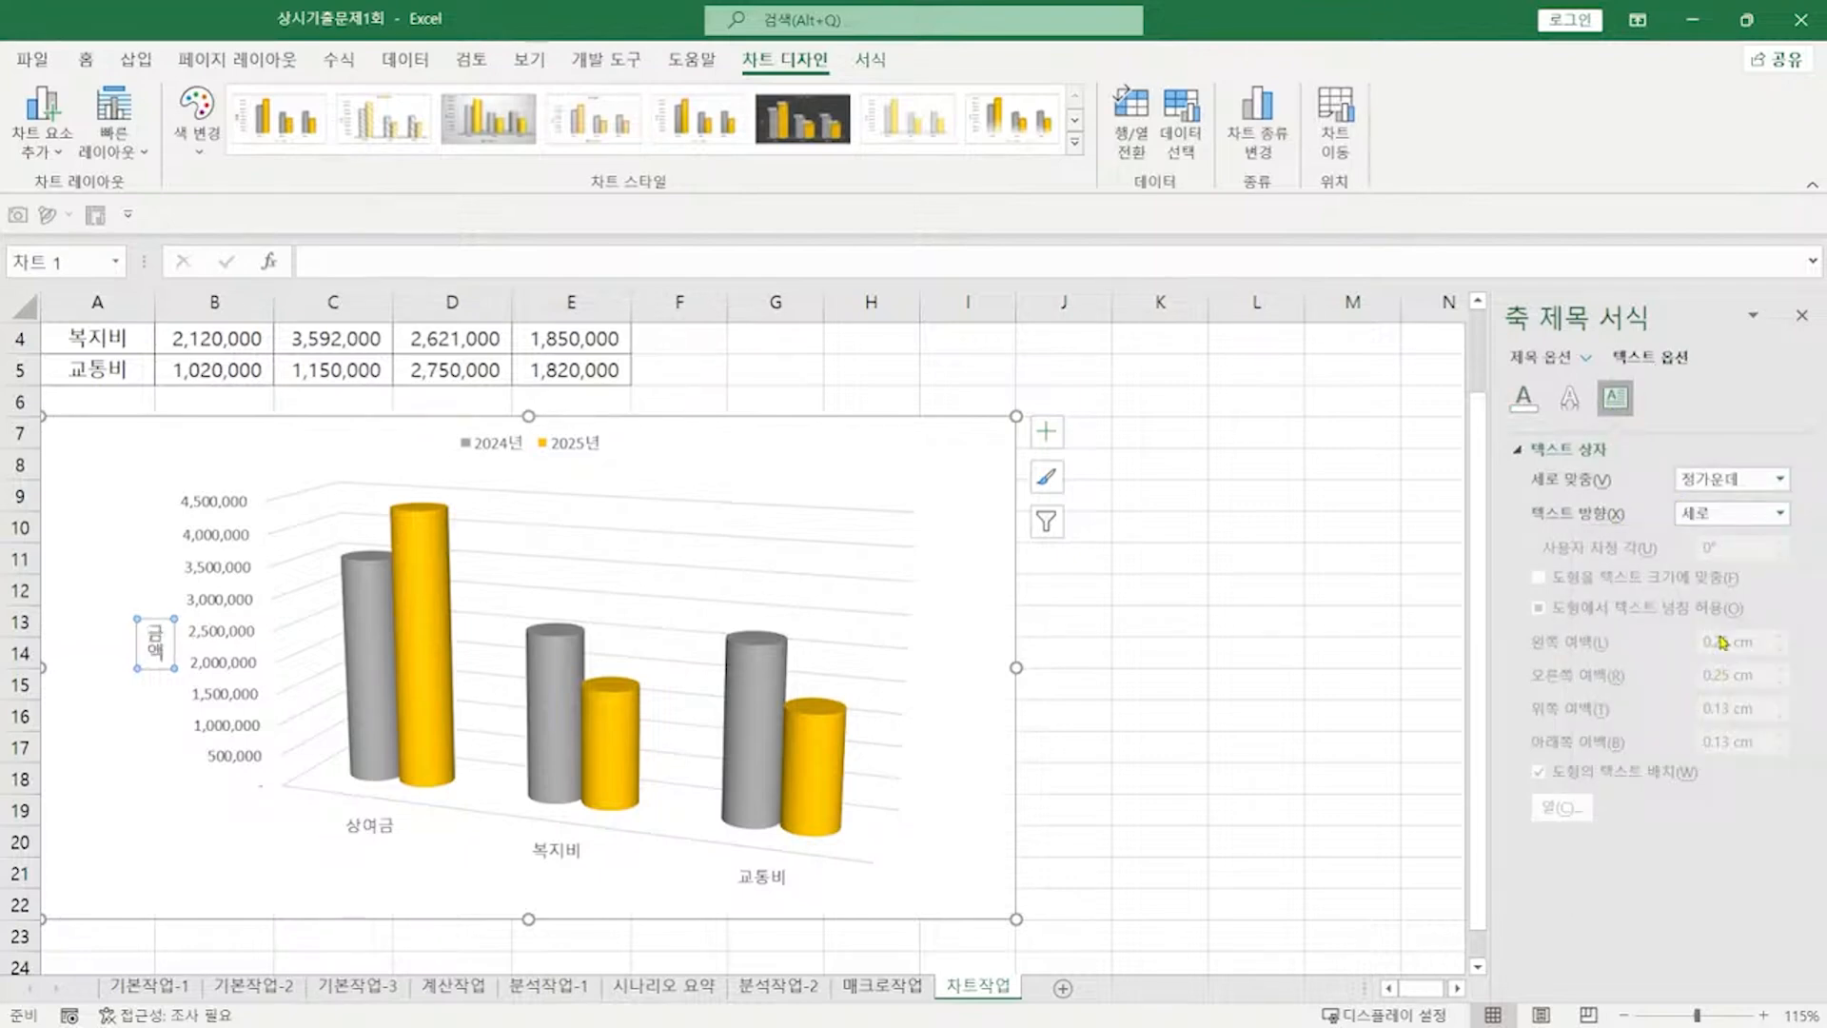
pyautogui.hotkey('alt', 'Tab')
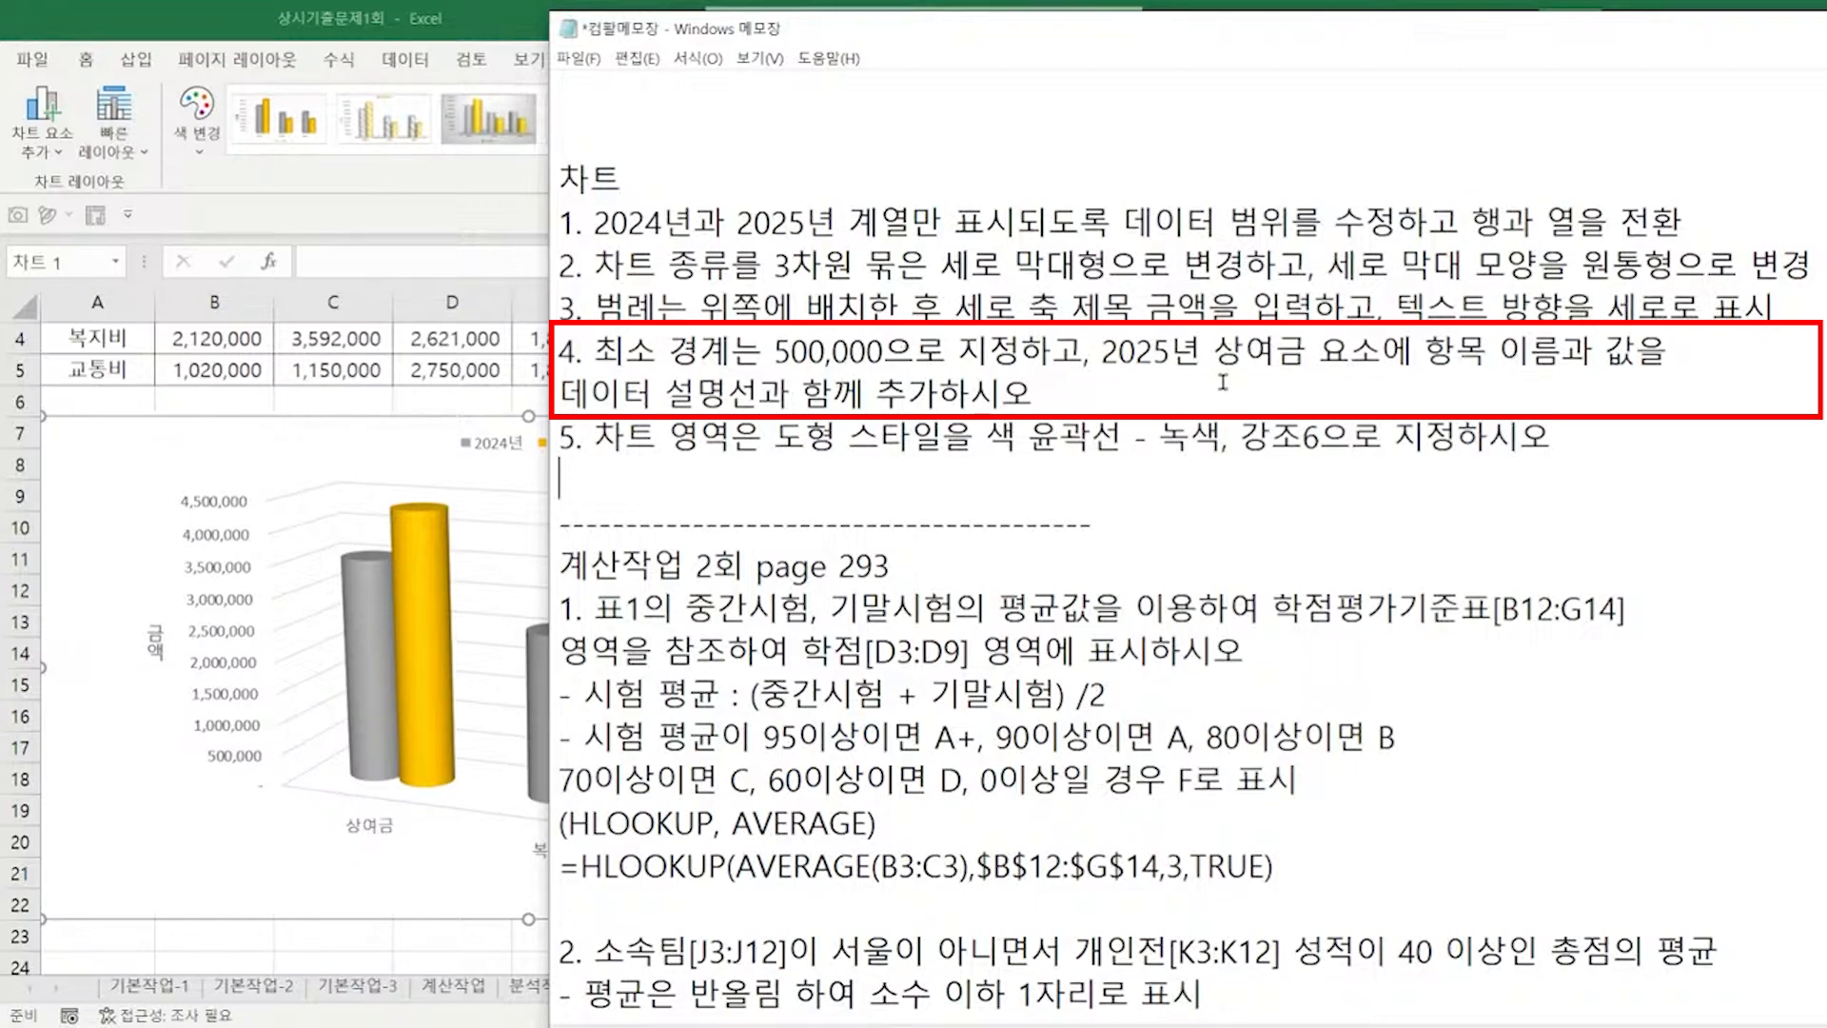
# Step: Return to Excel and select the chart's vertical value axis
pyautogui.hotkey('alt', 'Tab')
pyautogui.click(262, 611)
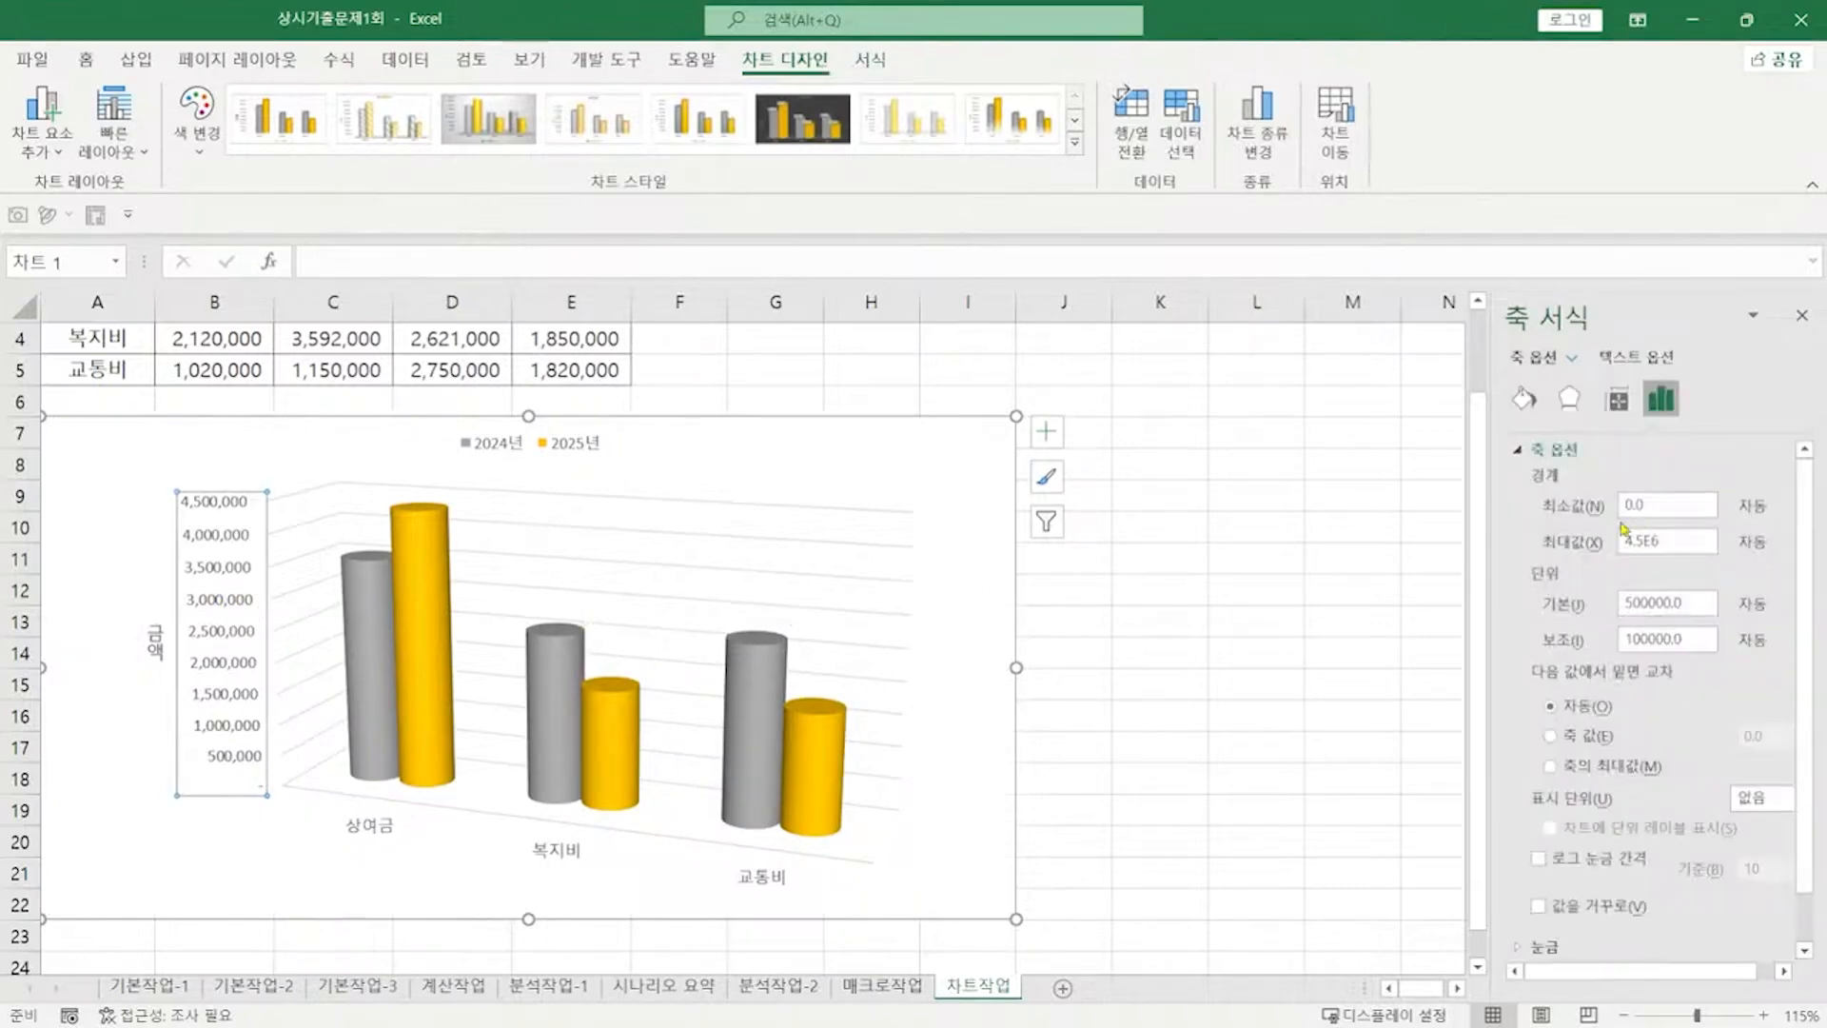
# Step: Set the axis minimum bound to 500000, then select only the 2025년 상여금 bar
pyautogui.doubleClick(1623, 514)
pyautogui.write('500000')
pyautogui.press('Return')
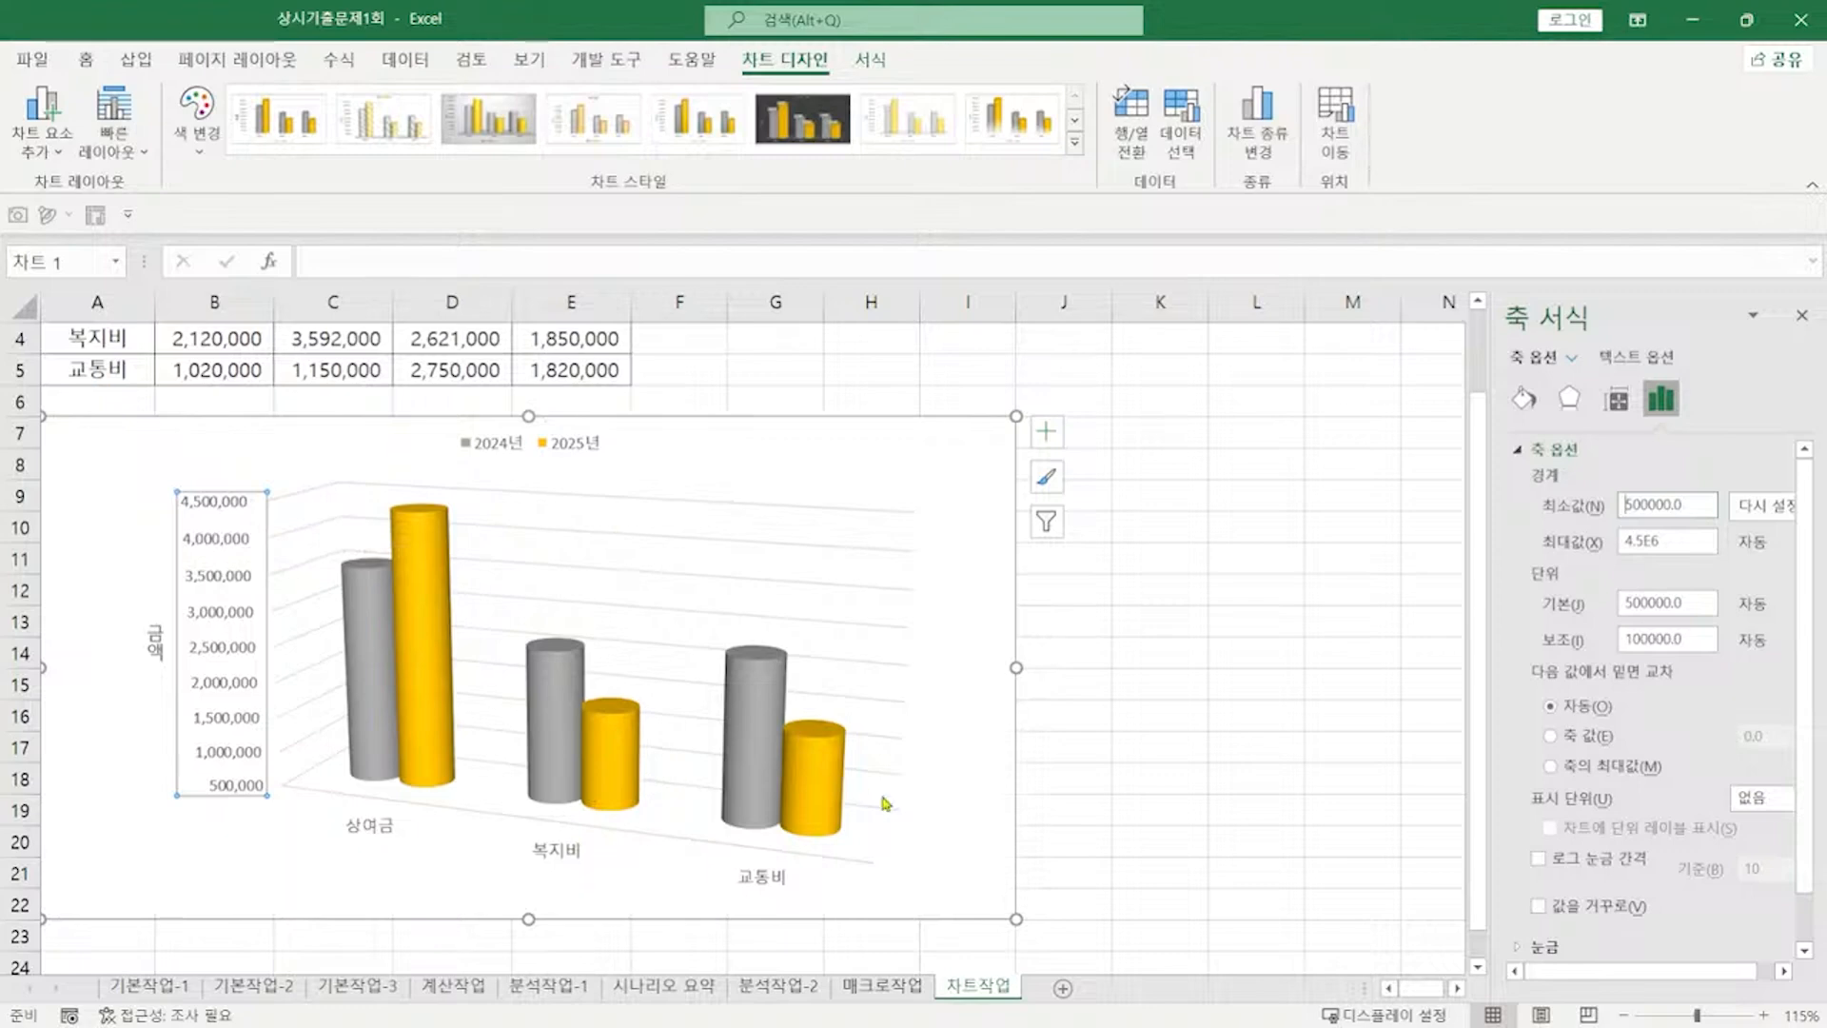
pyautogui.moveTo(437, 678)
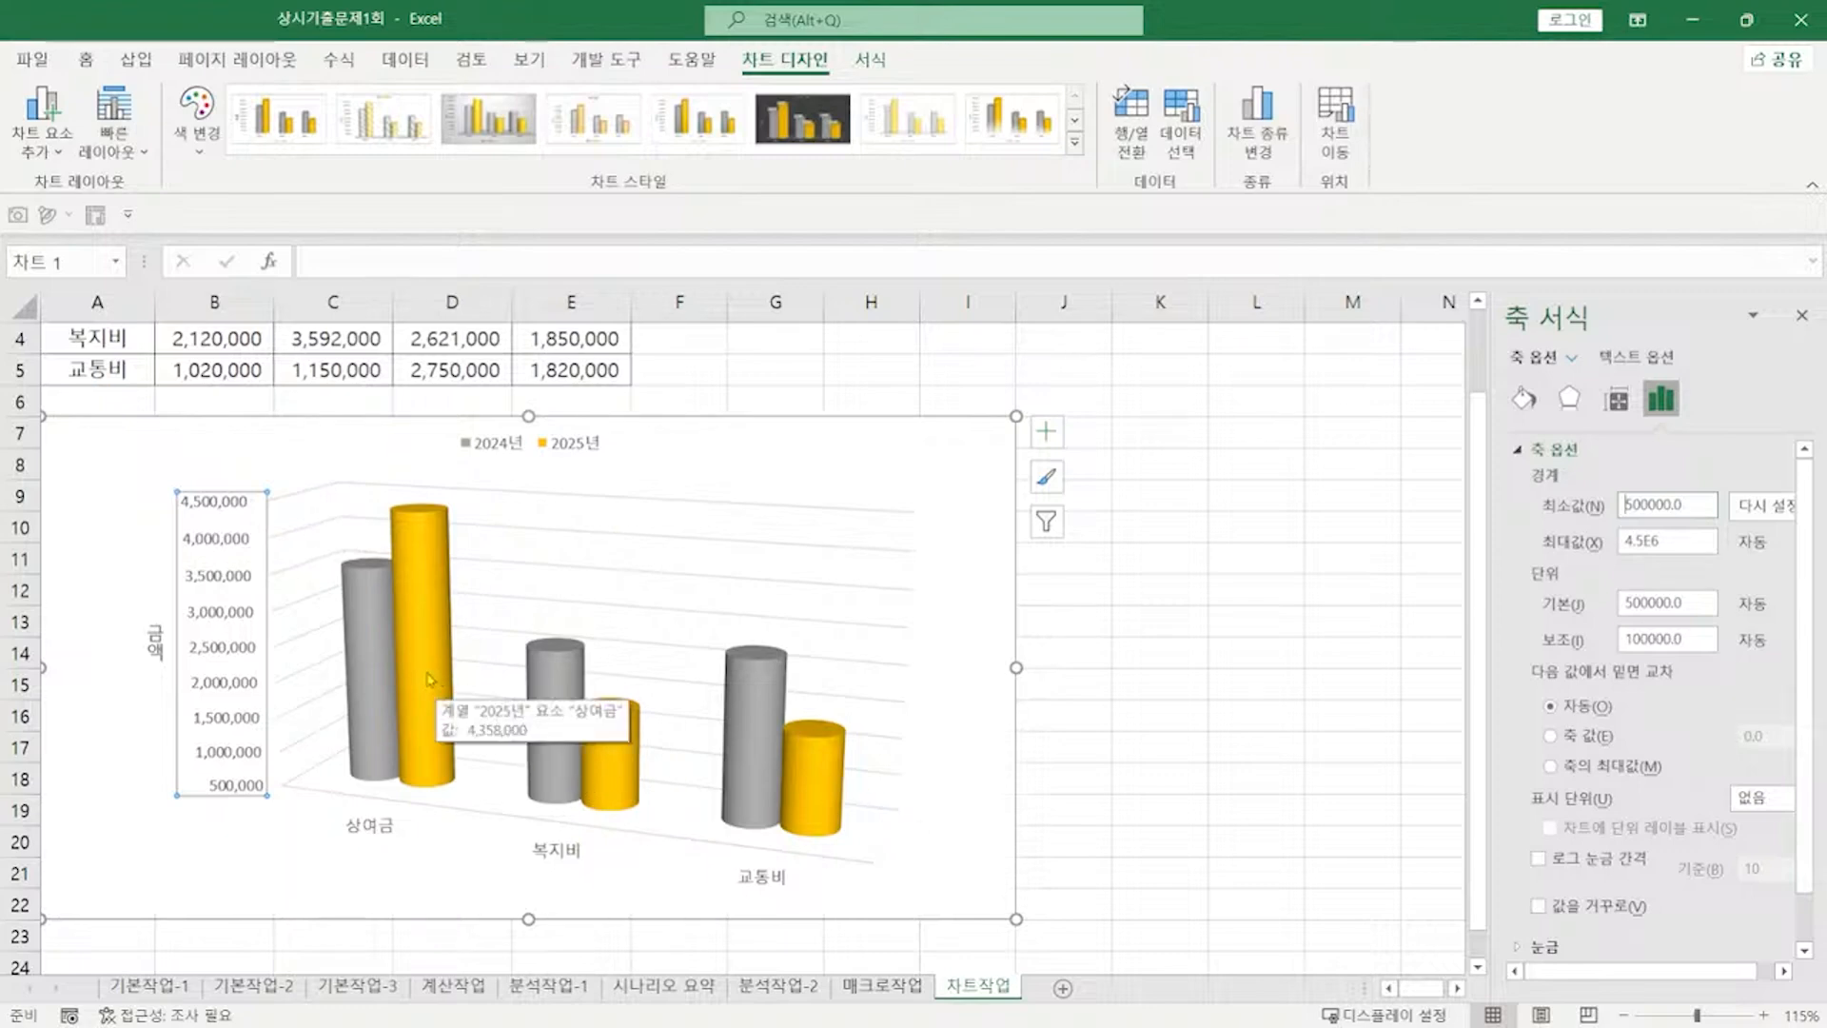
pyautogui.click(430, 679)
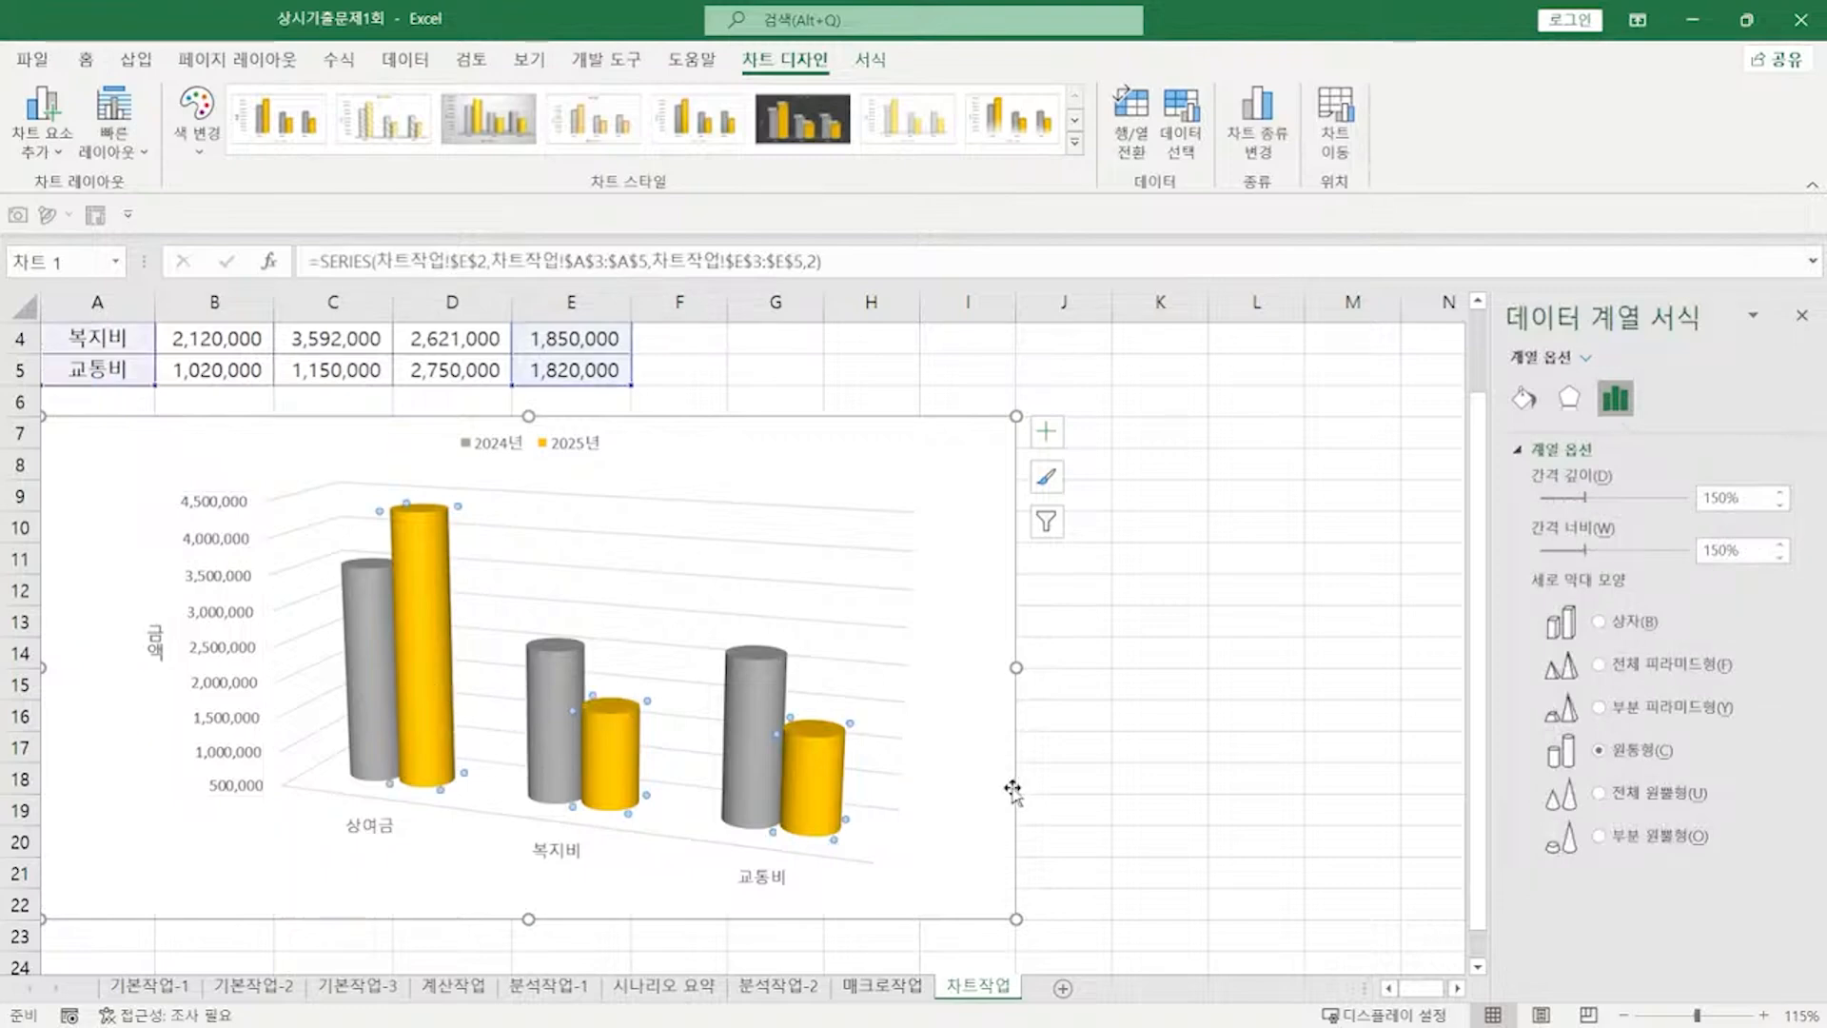
pyautogui.click(441, 666)
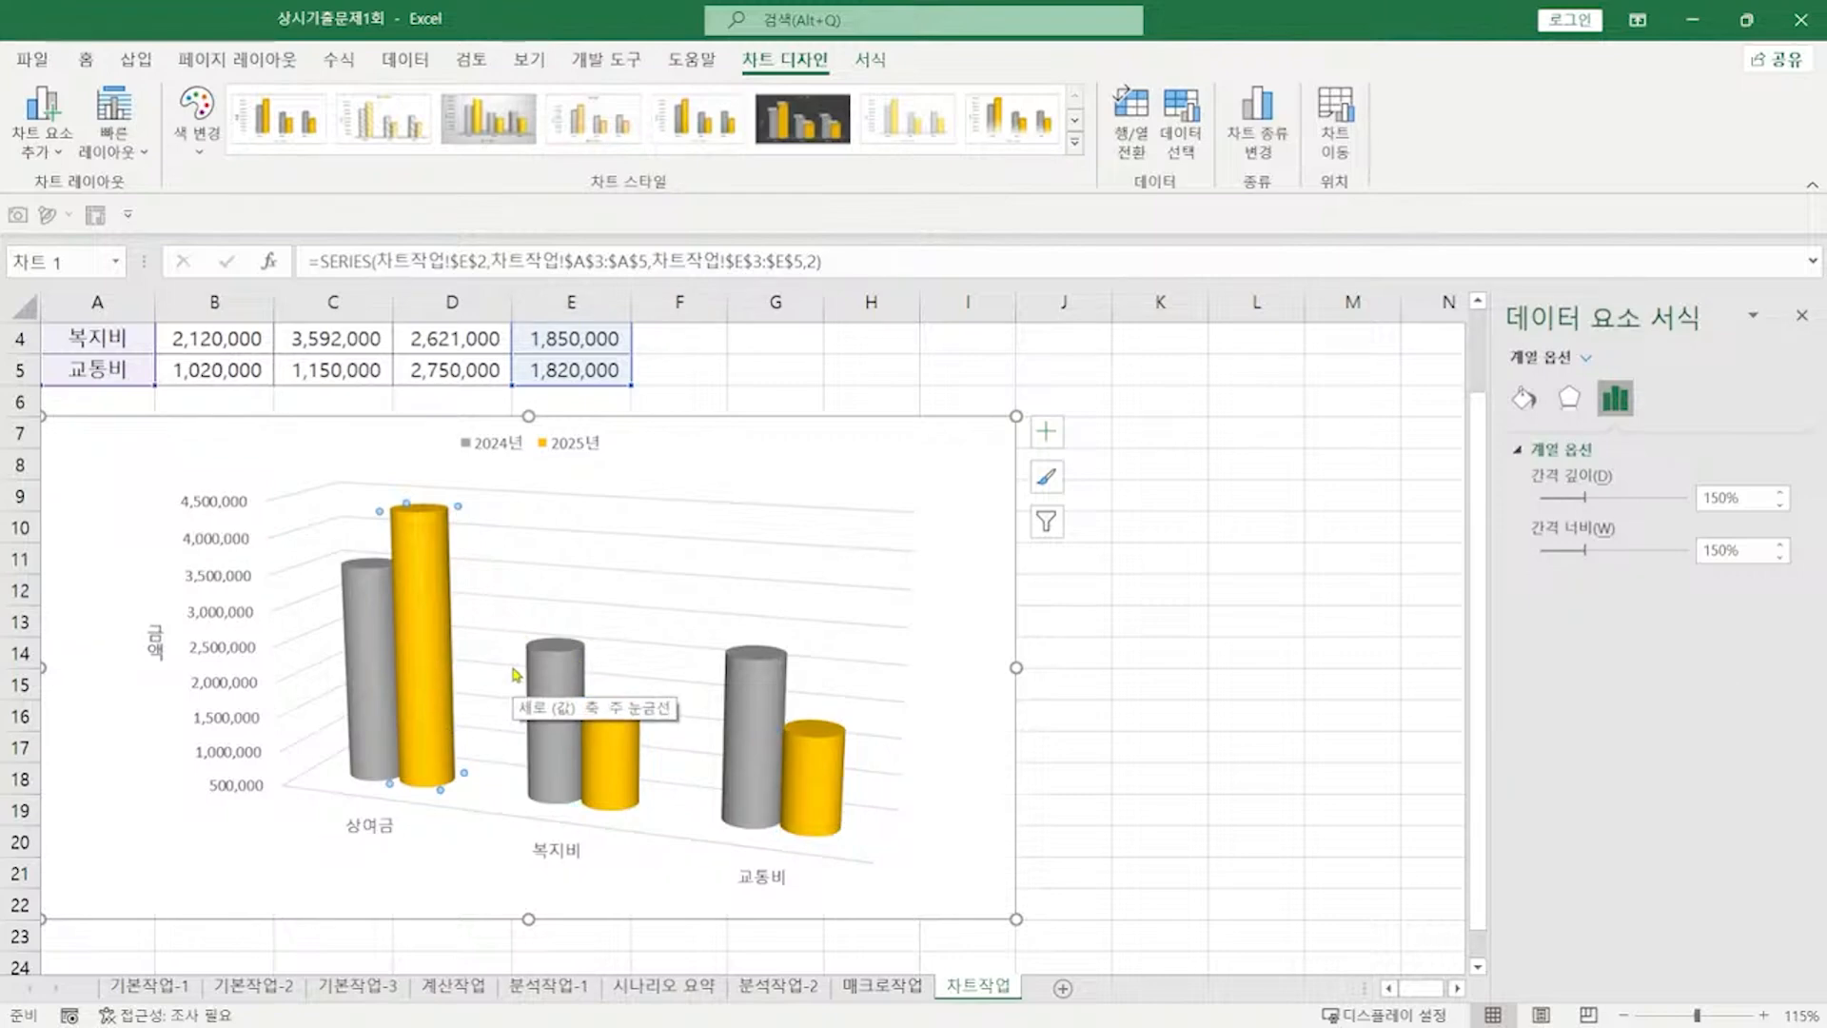
# Step: Add a Data Callout label to the 2025년 상여금 bar and open More Data Label Options
pyautogui.click(38, 162)
pyautogui.moveTo(123, 294)
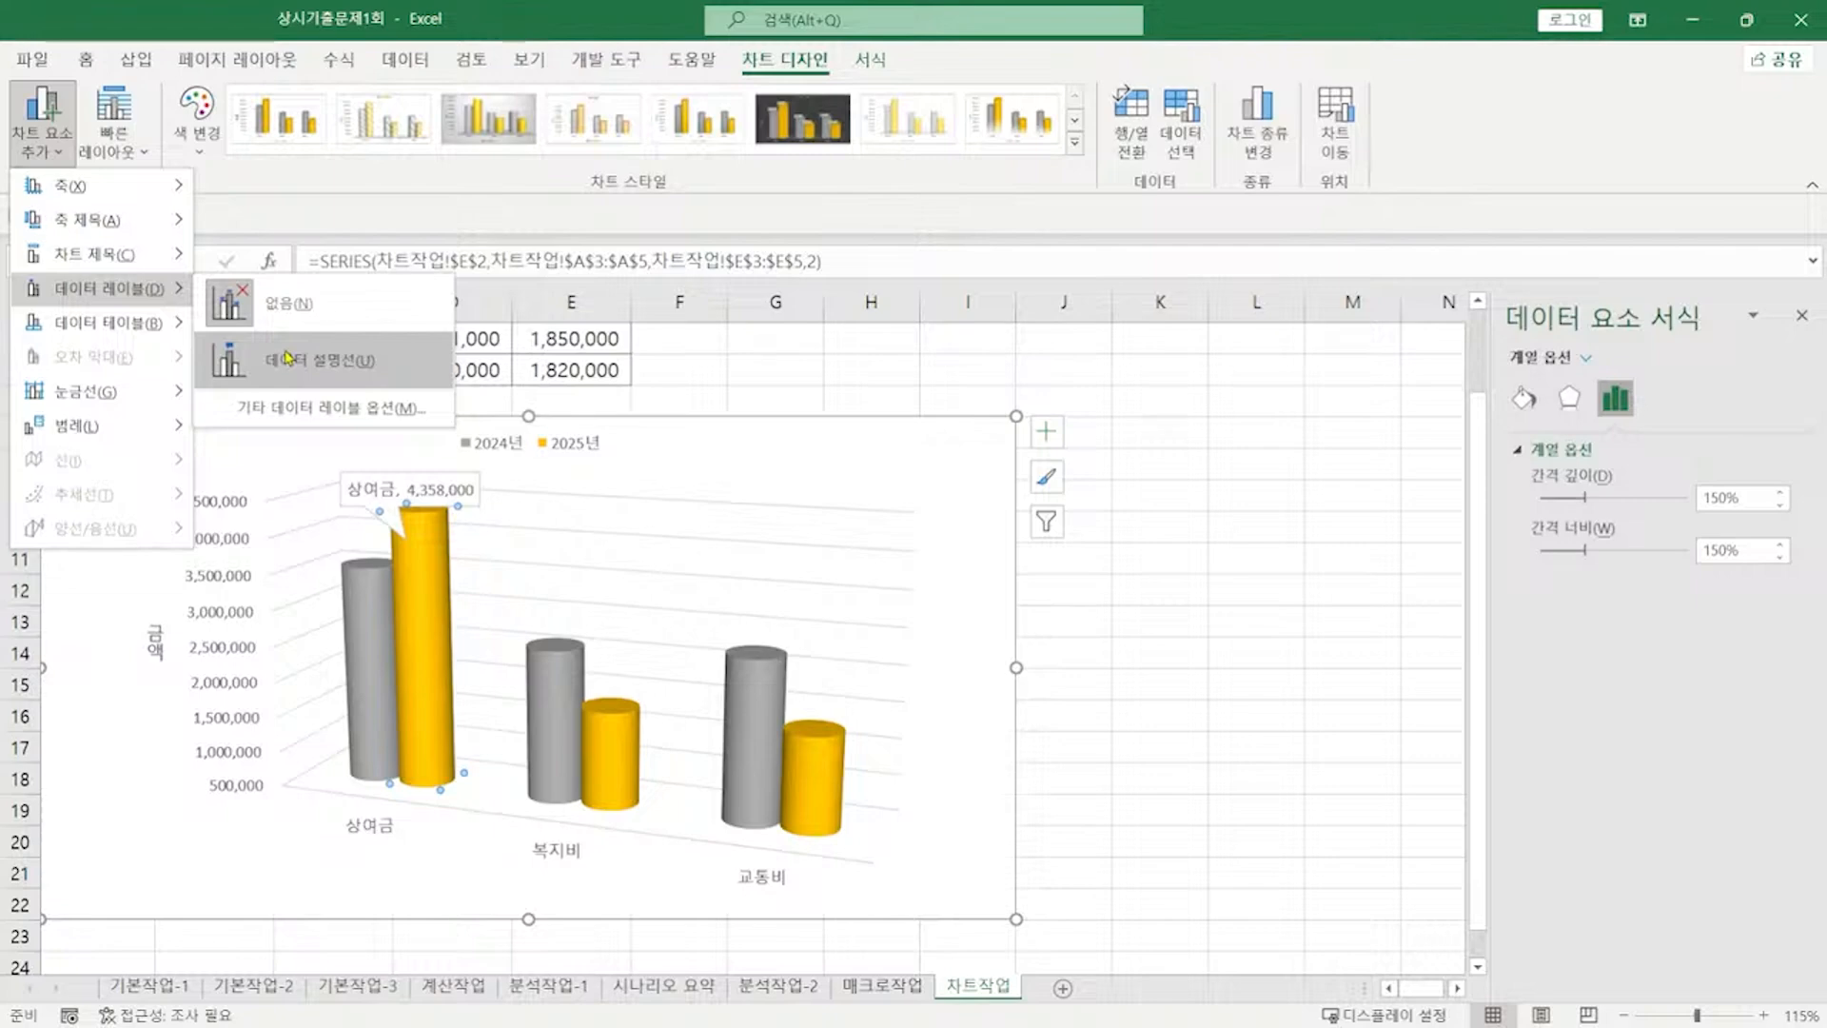
pyautogui.click(286, 358)
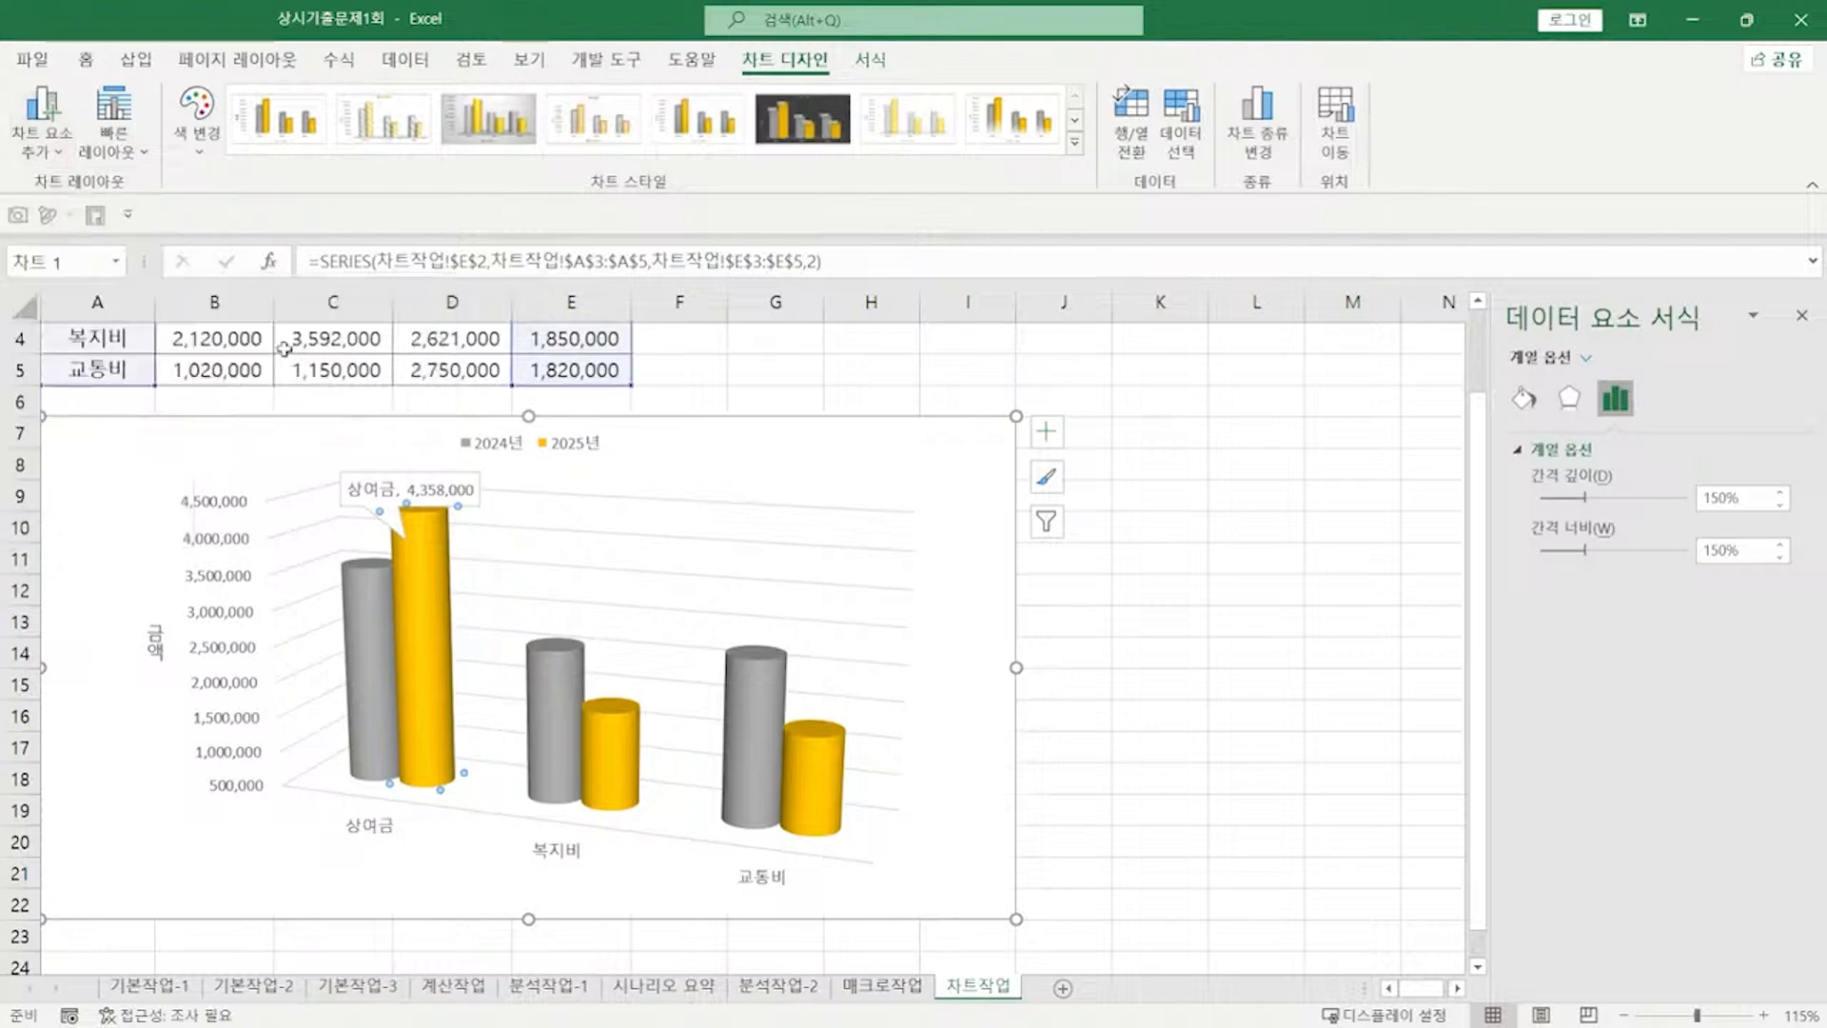
pyautogui.rightClick(424, 573)
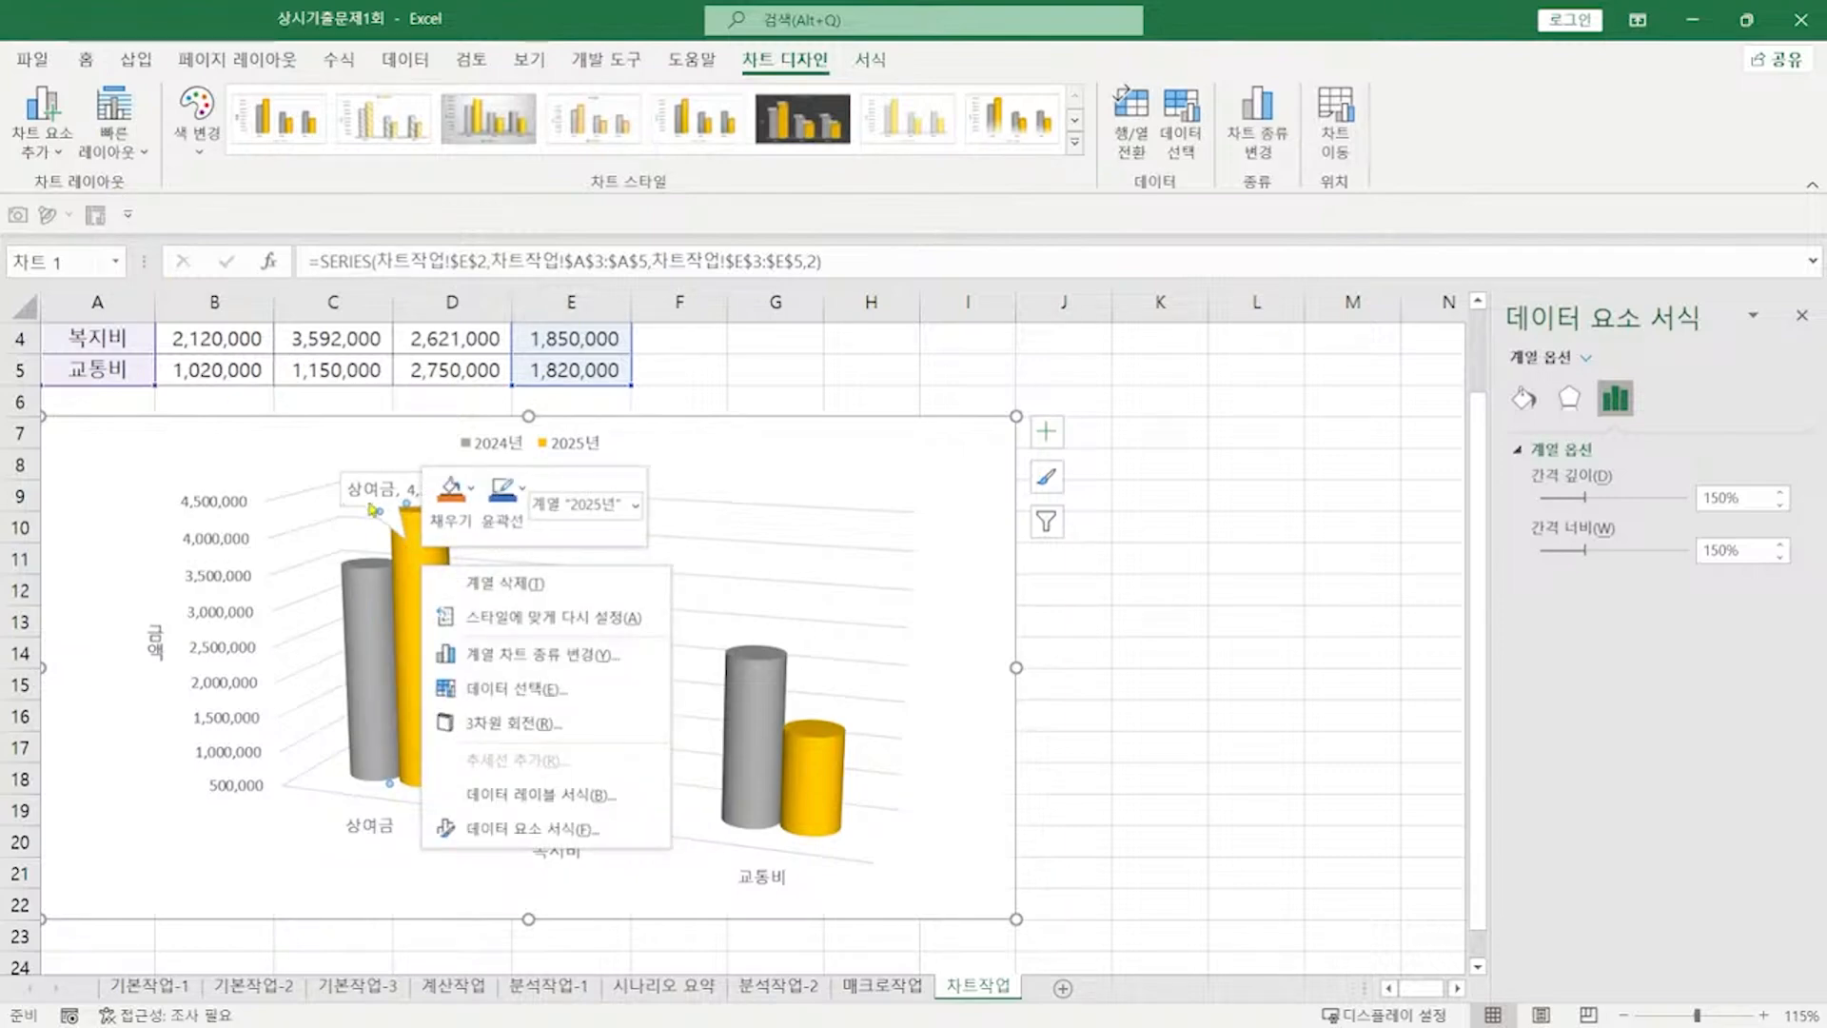
pyautogui.press('Escape')
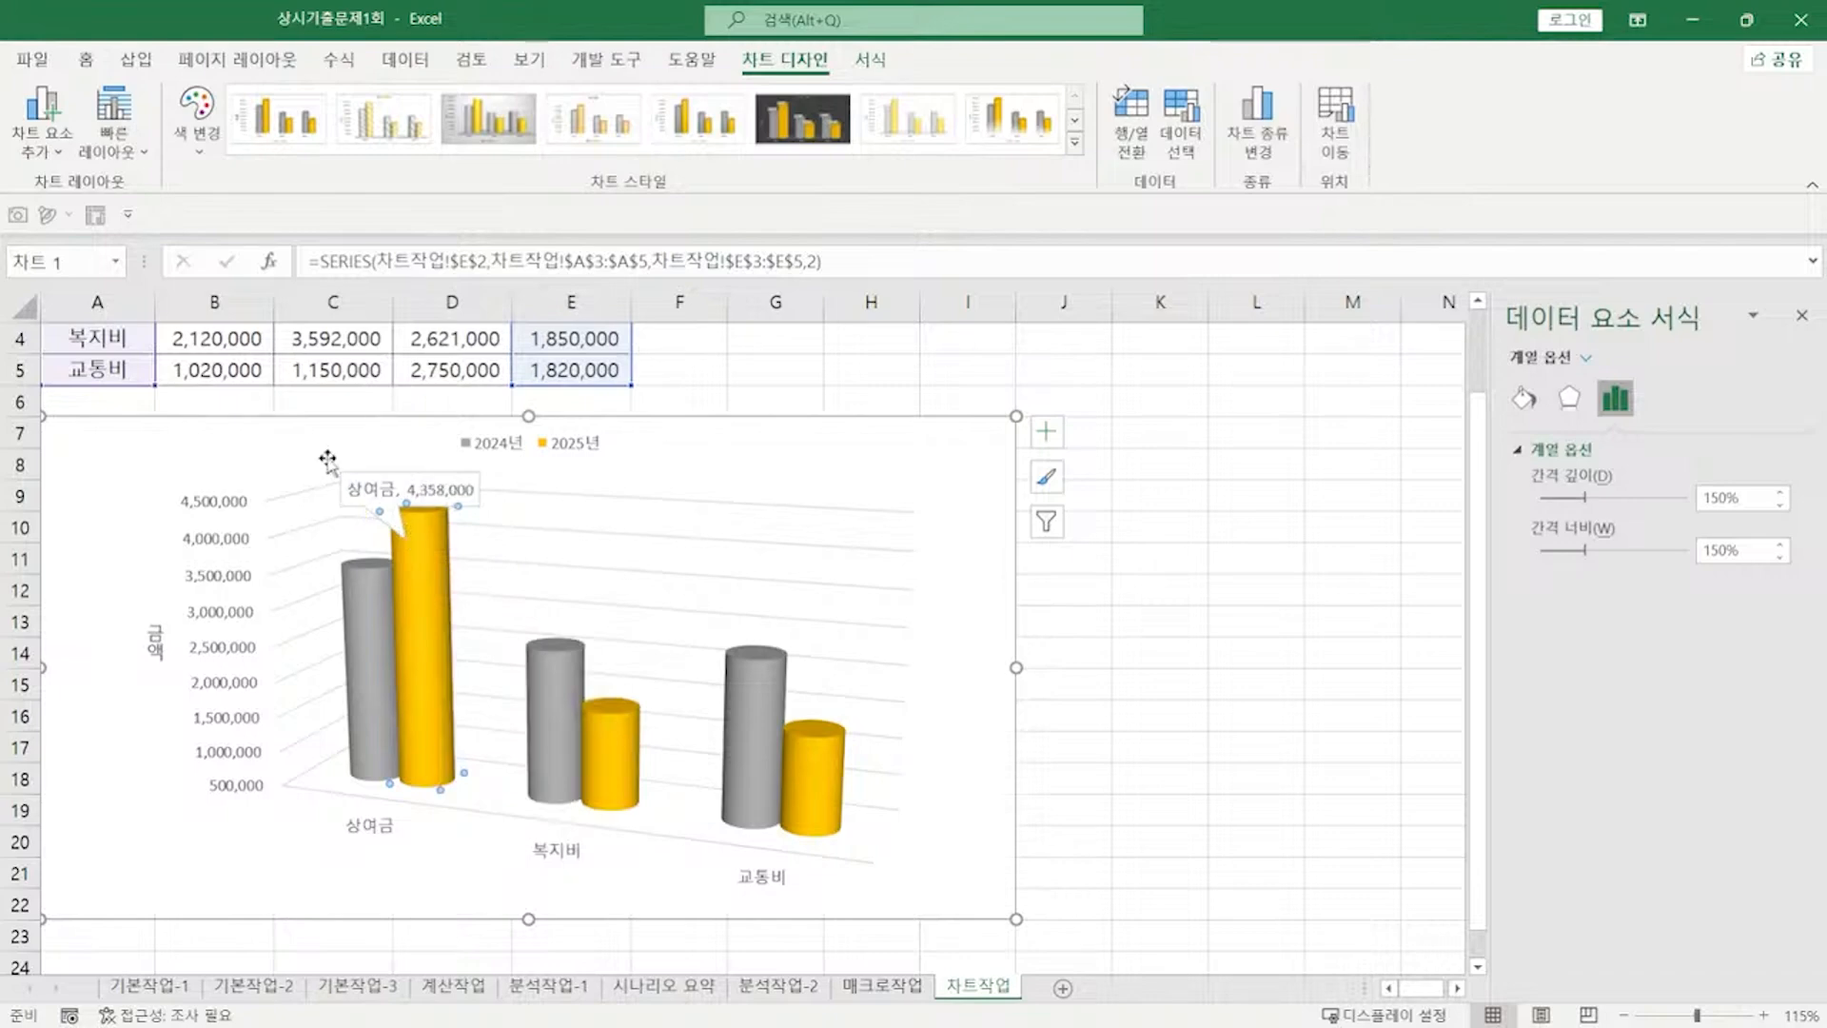
pyautogui.click(63, 157)
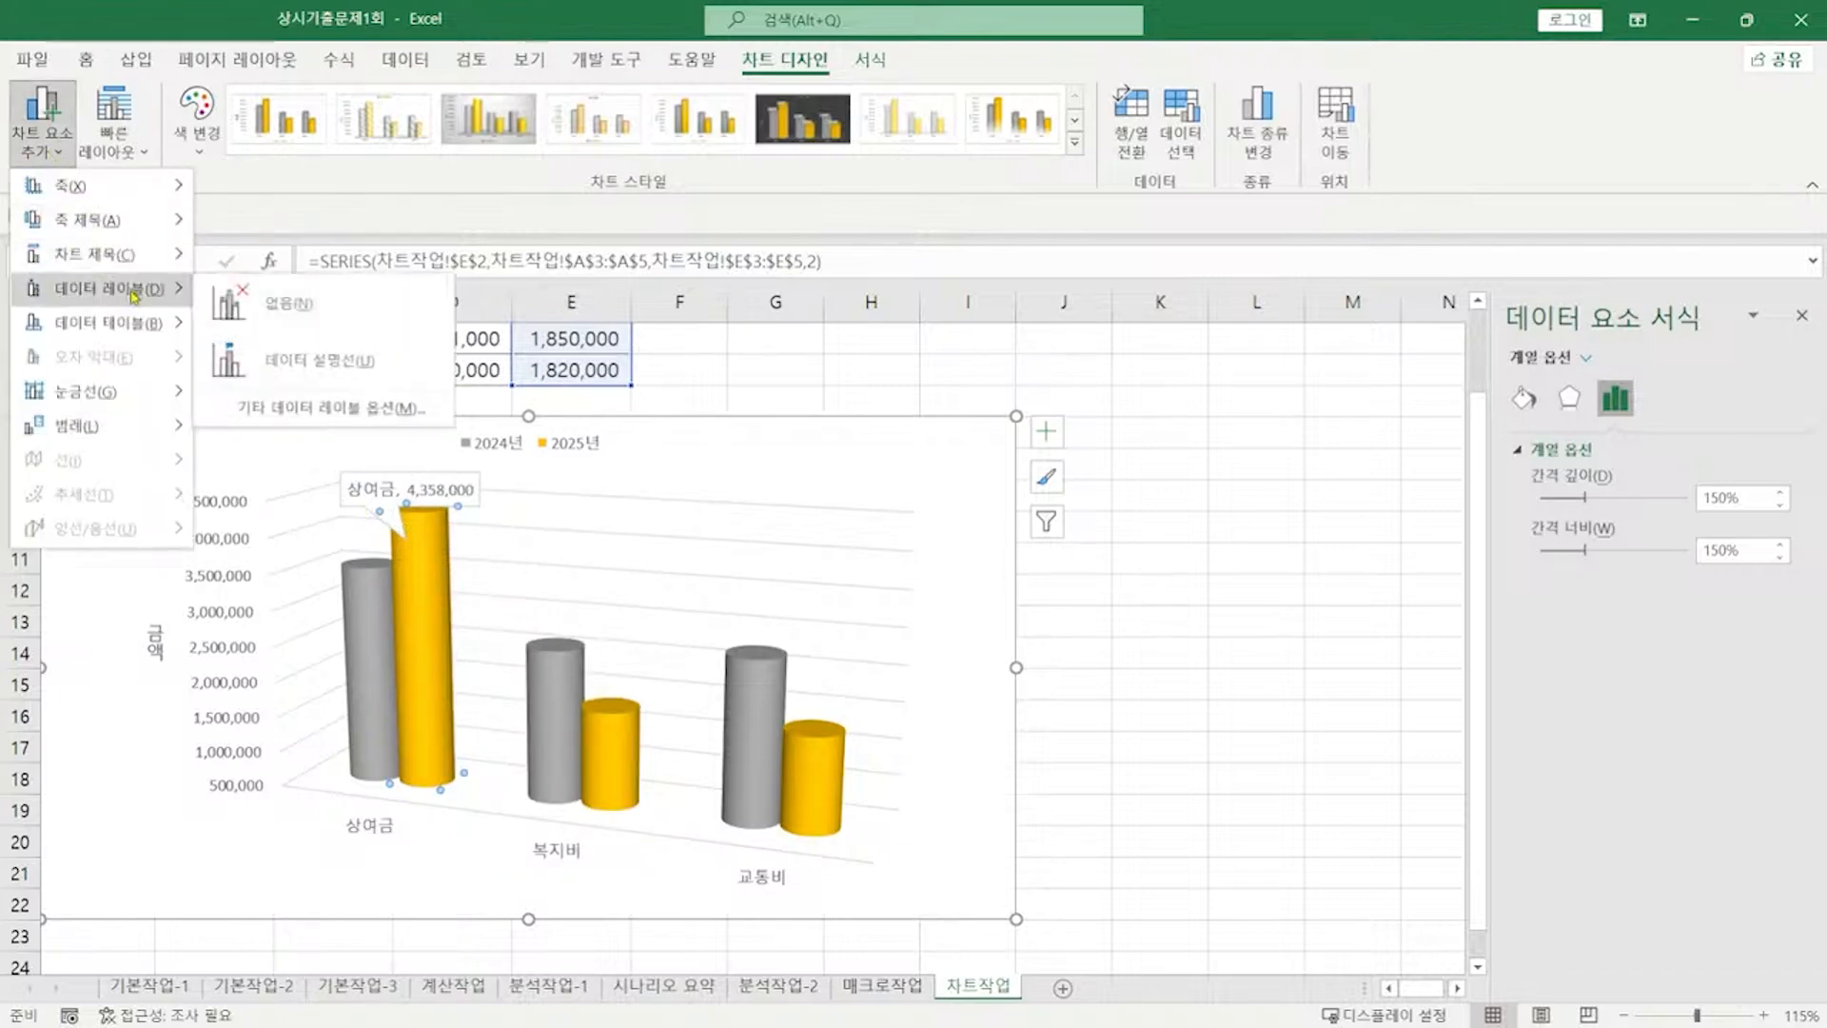
pyautogui.click(333, 409)
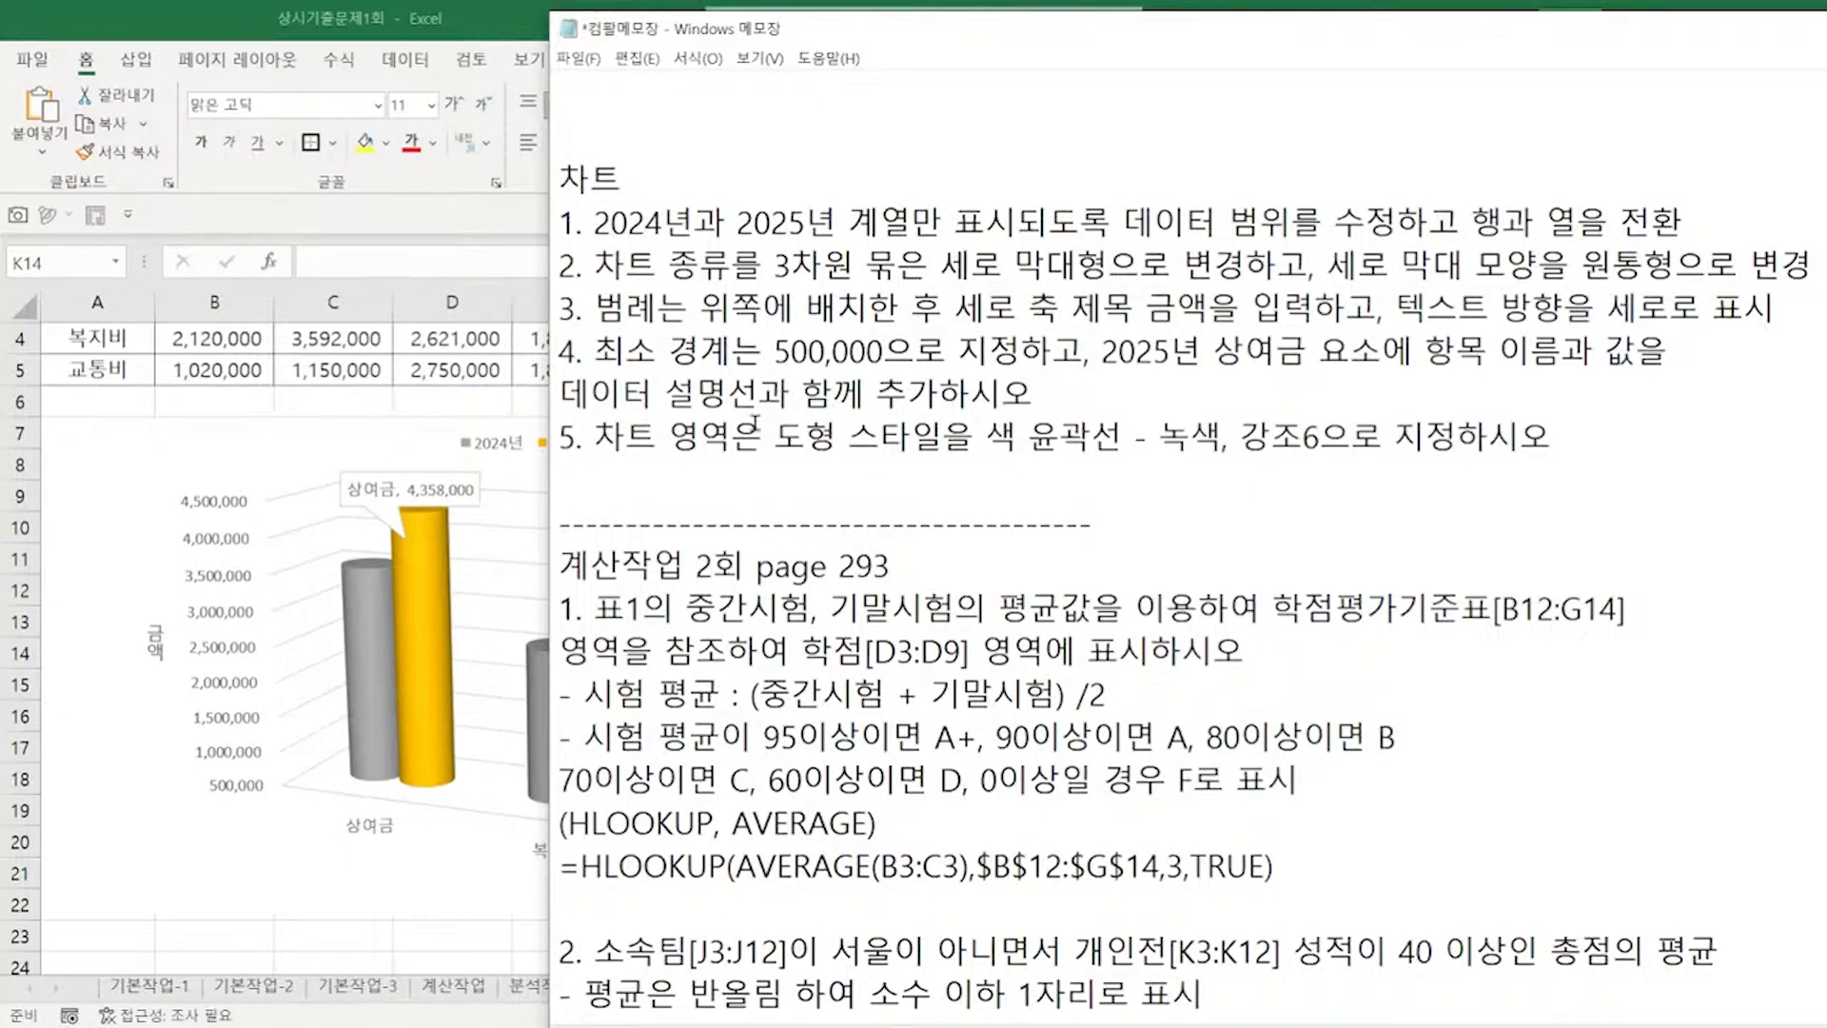
# Step: Review the chart area styling note in Notepad, then open Format Chart Area in Excel
pyautogui.click(871, 466)
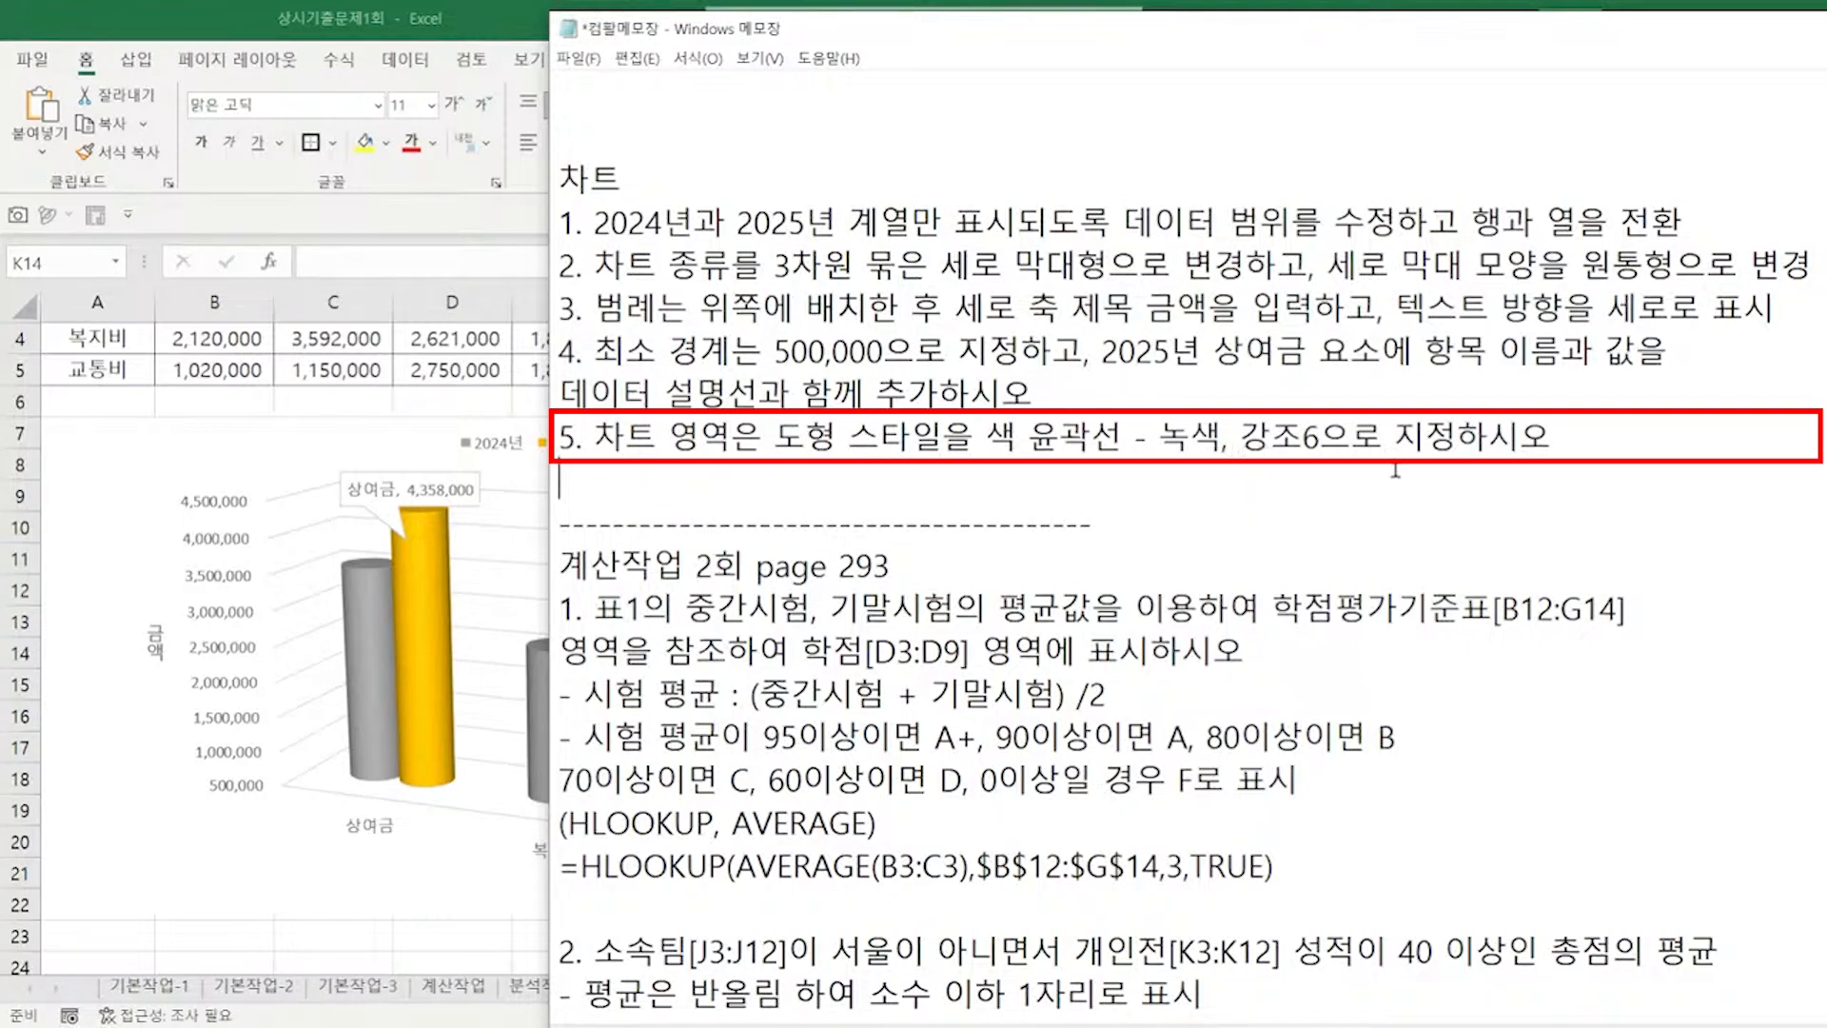
pyautogui.doubleClick(437, 941)
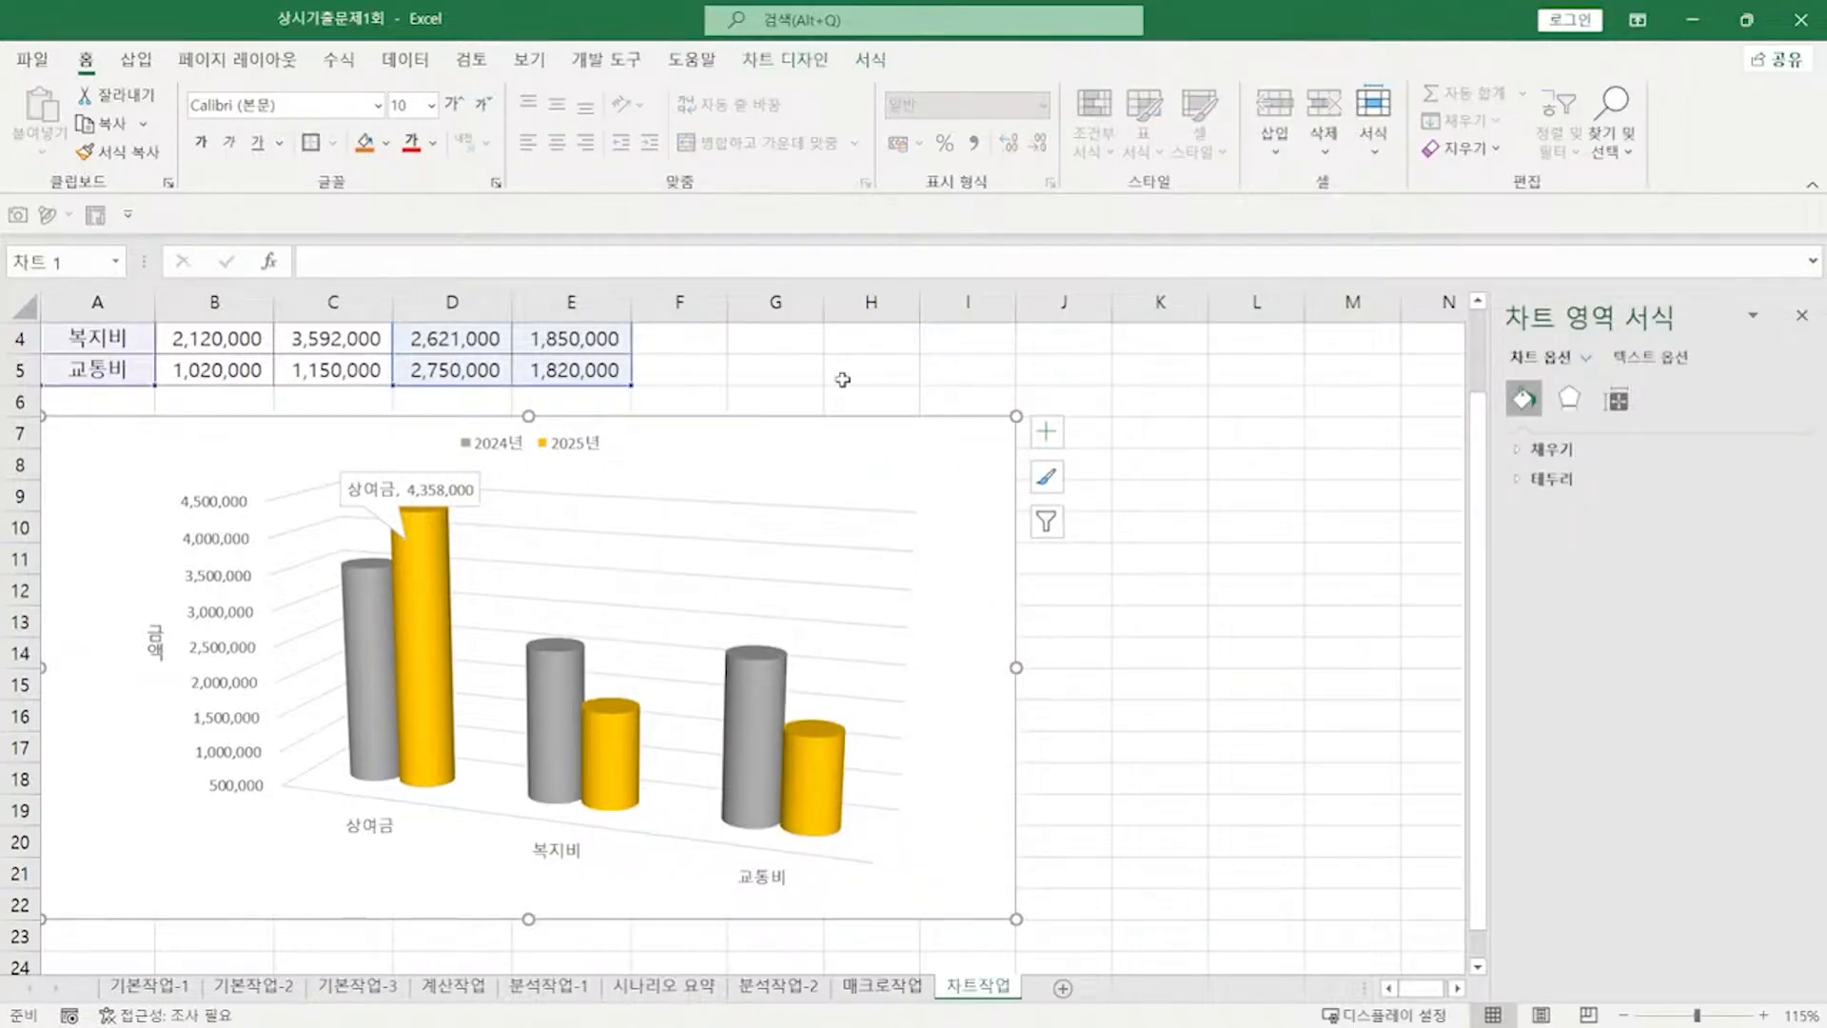
# Step: Give the chart area the Colored Outline - Green, Accent 6 style, then pick answer key 상시기출문제1회
pyautogui.click(870, 59)
pyautogui.click(882, 145)
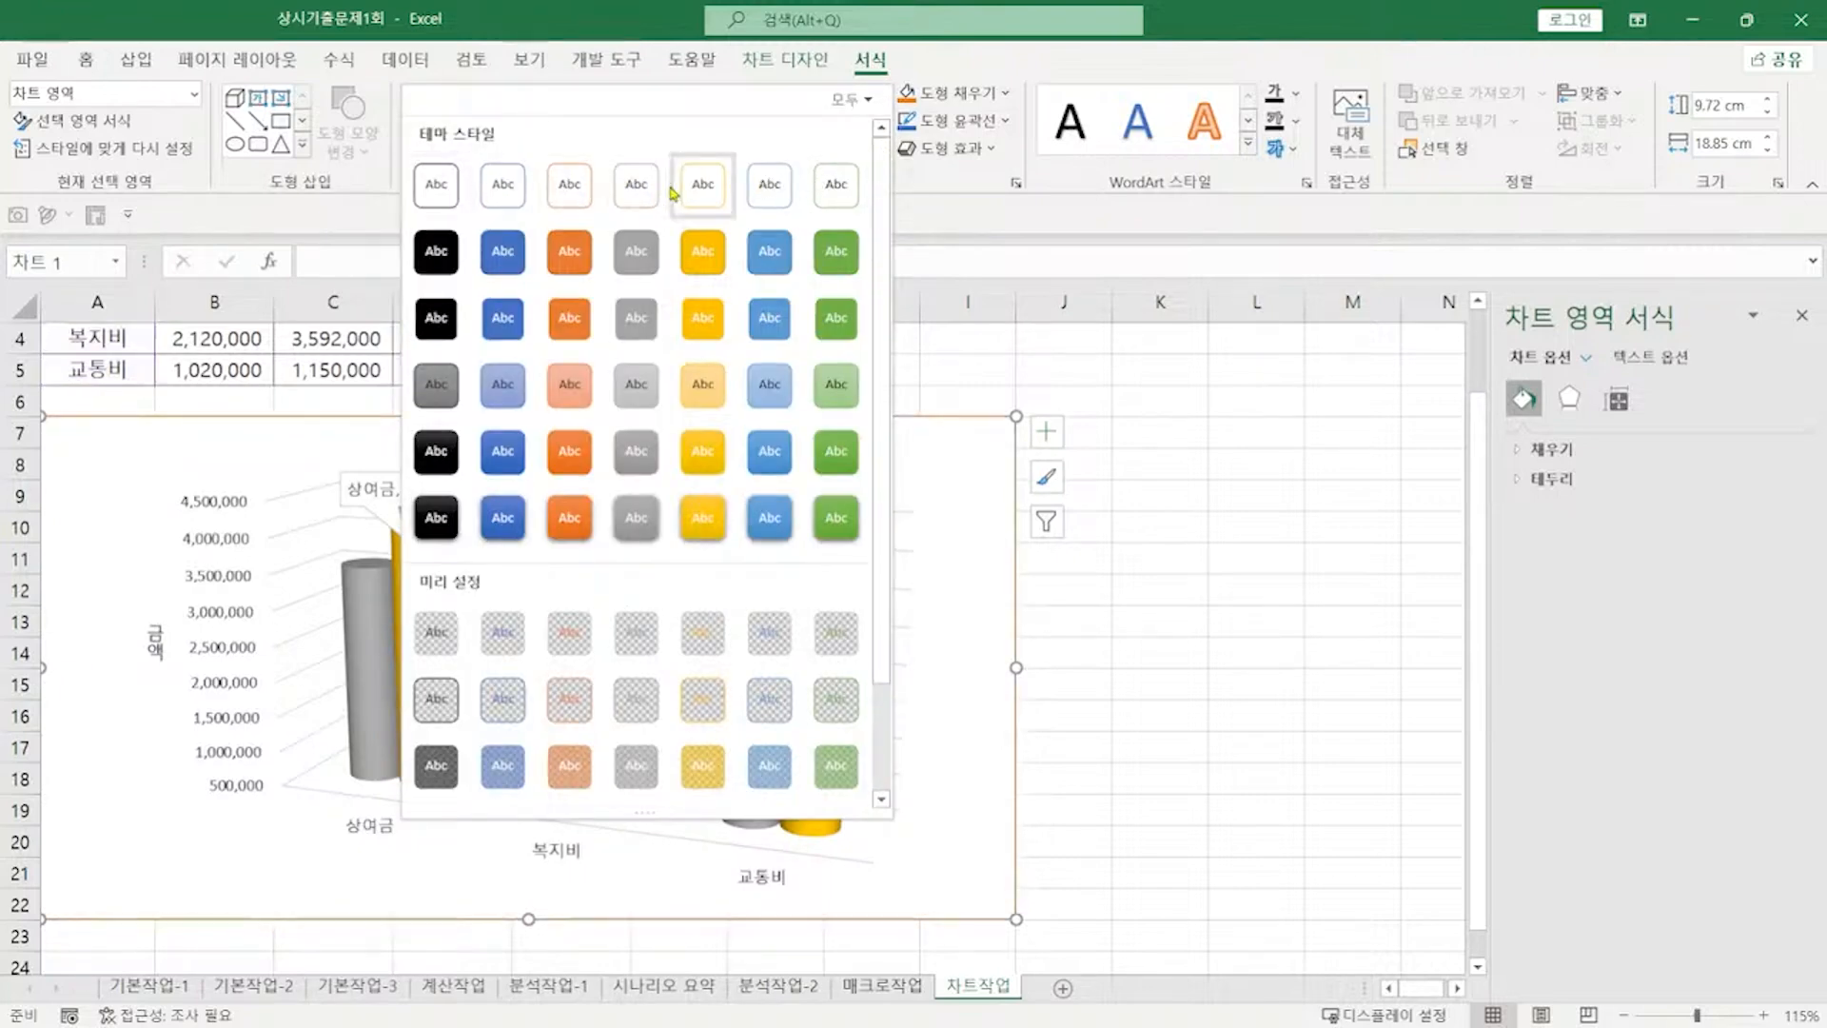
pyautogui.click(834, 183)
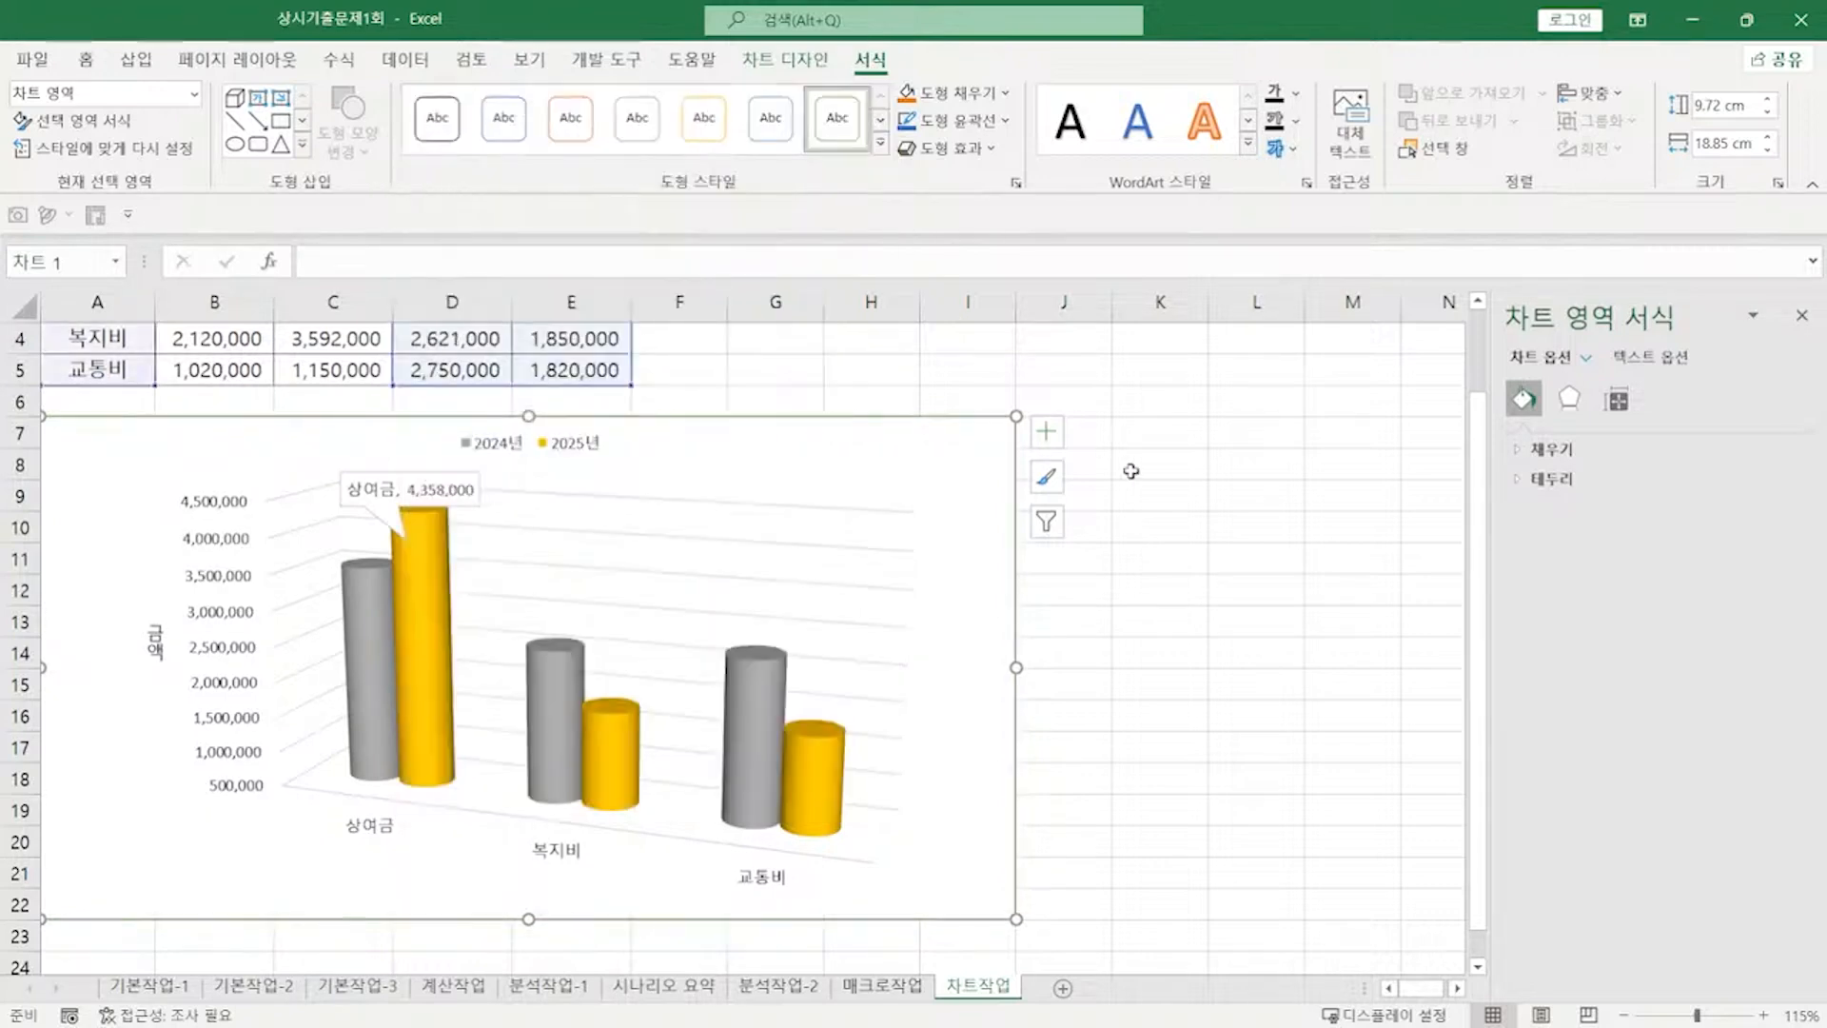
pyautogui.click(1142, 490)
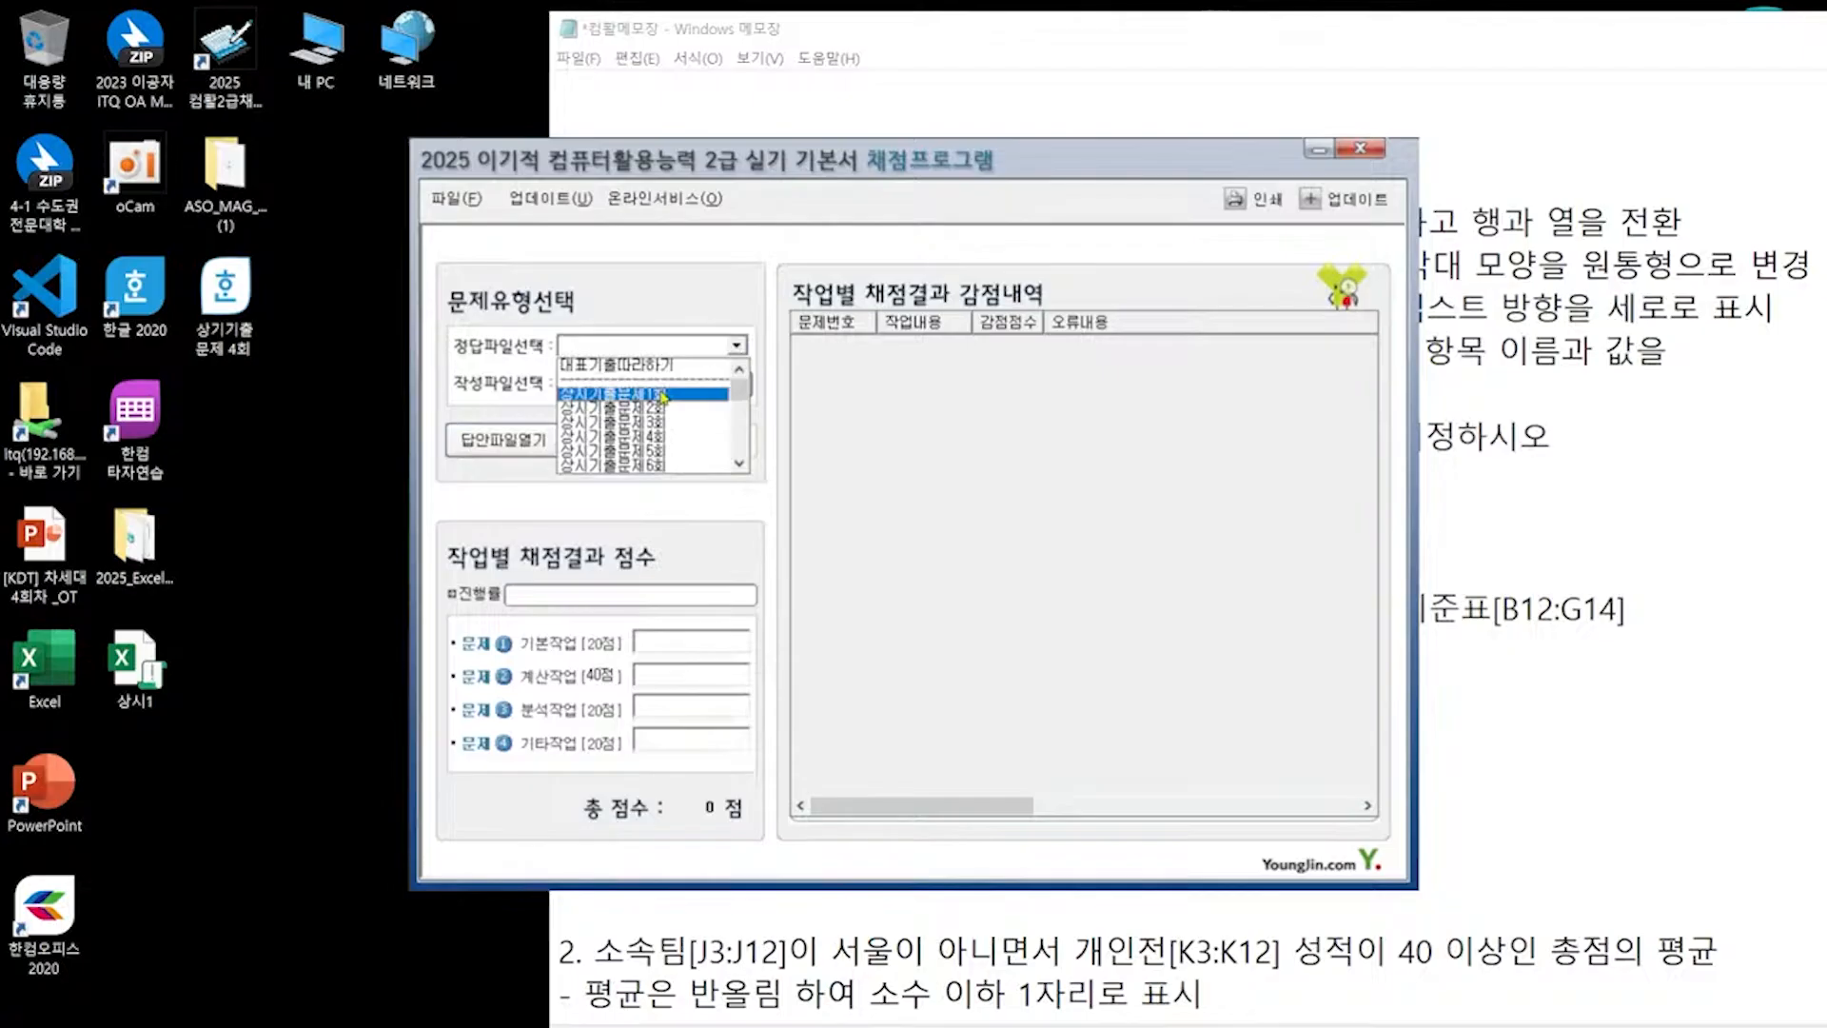
pyautogui.click(663, 396)
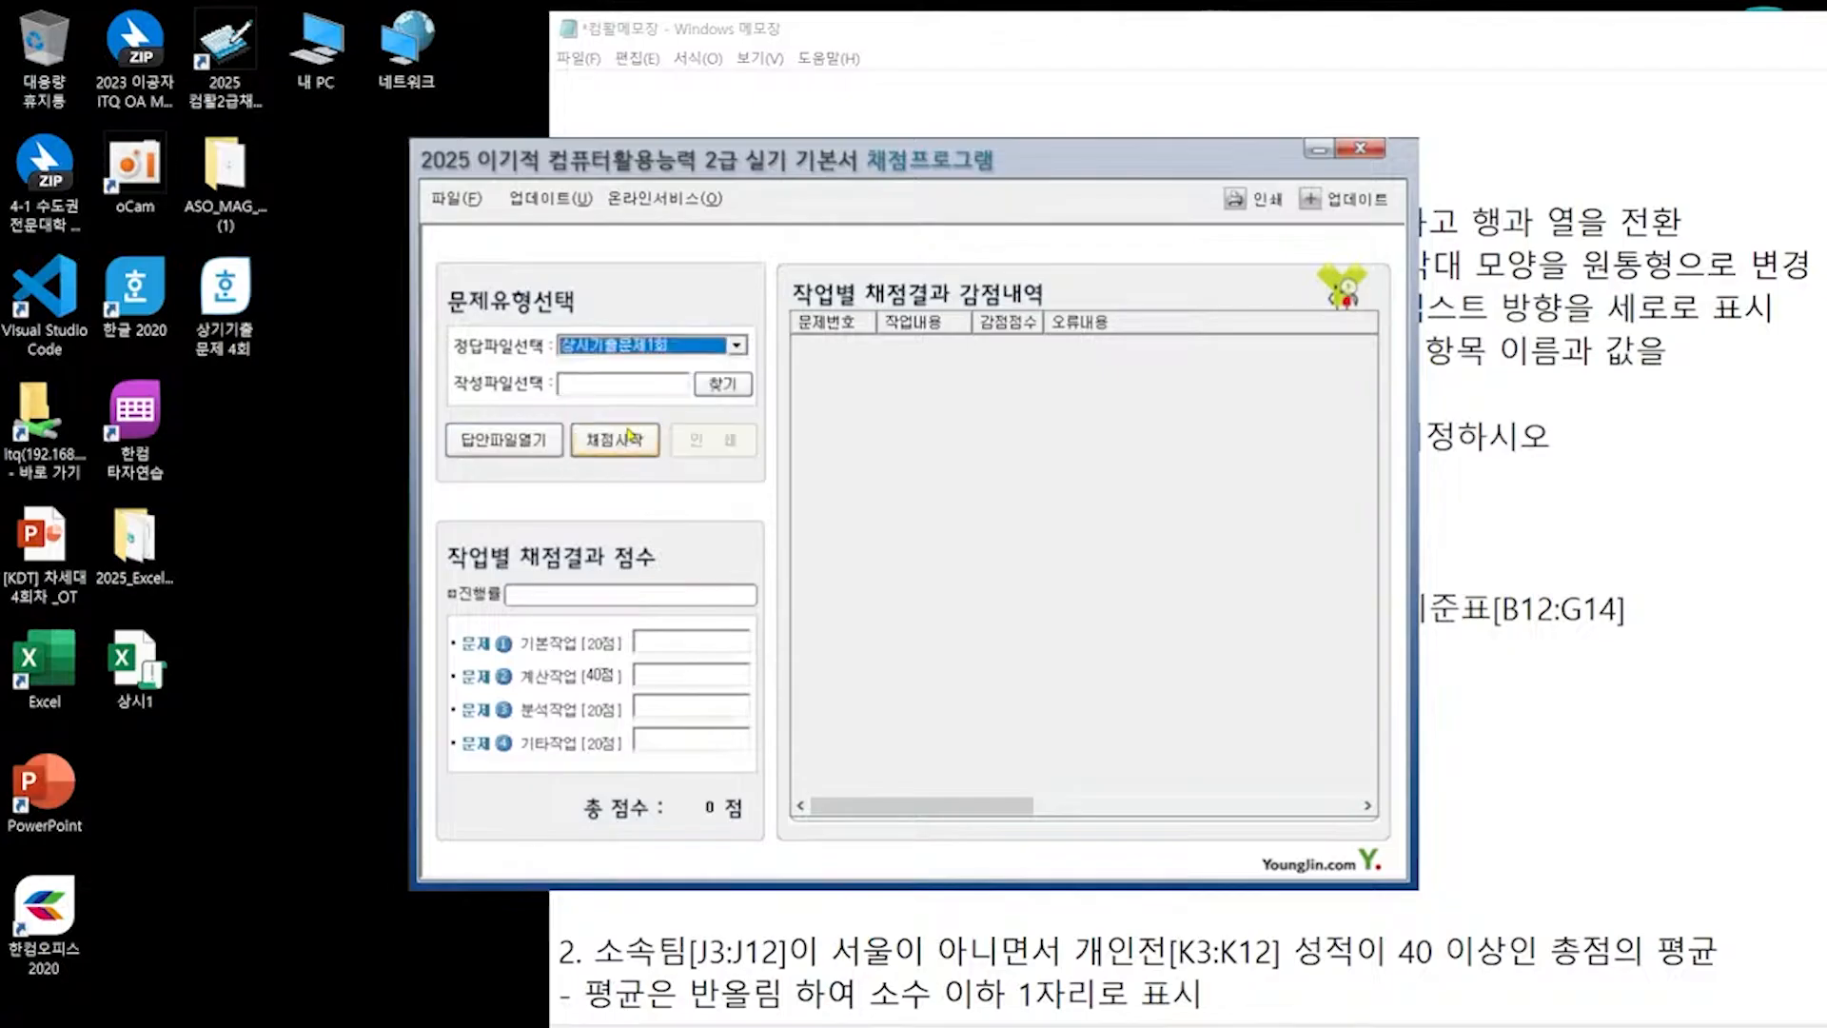
# Step: Load the workbook, grade it, and view details: 95.00 points, 5 lost on 기본작업-1
pyautogui.click(712, 382)
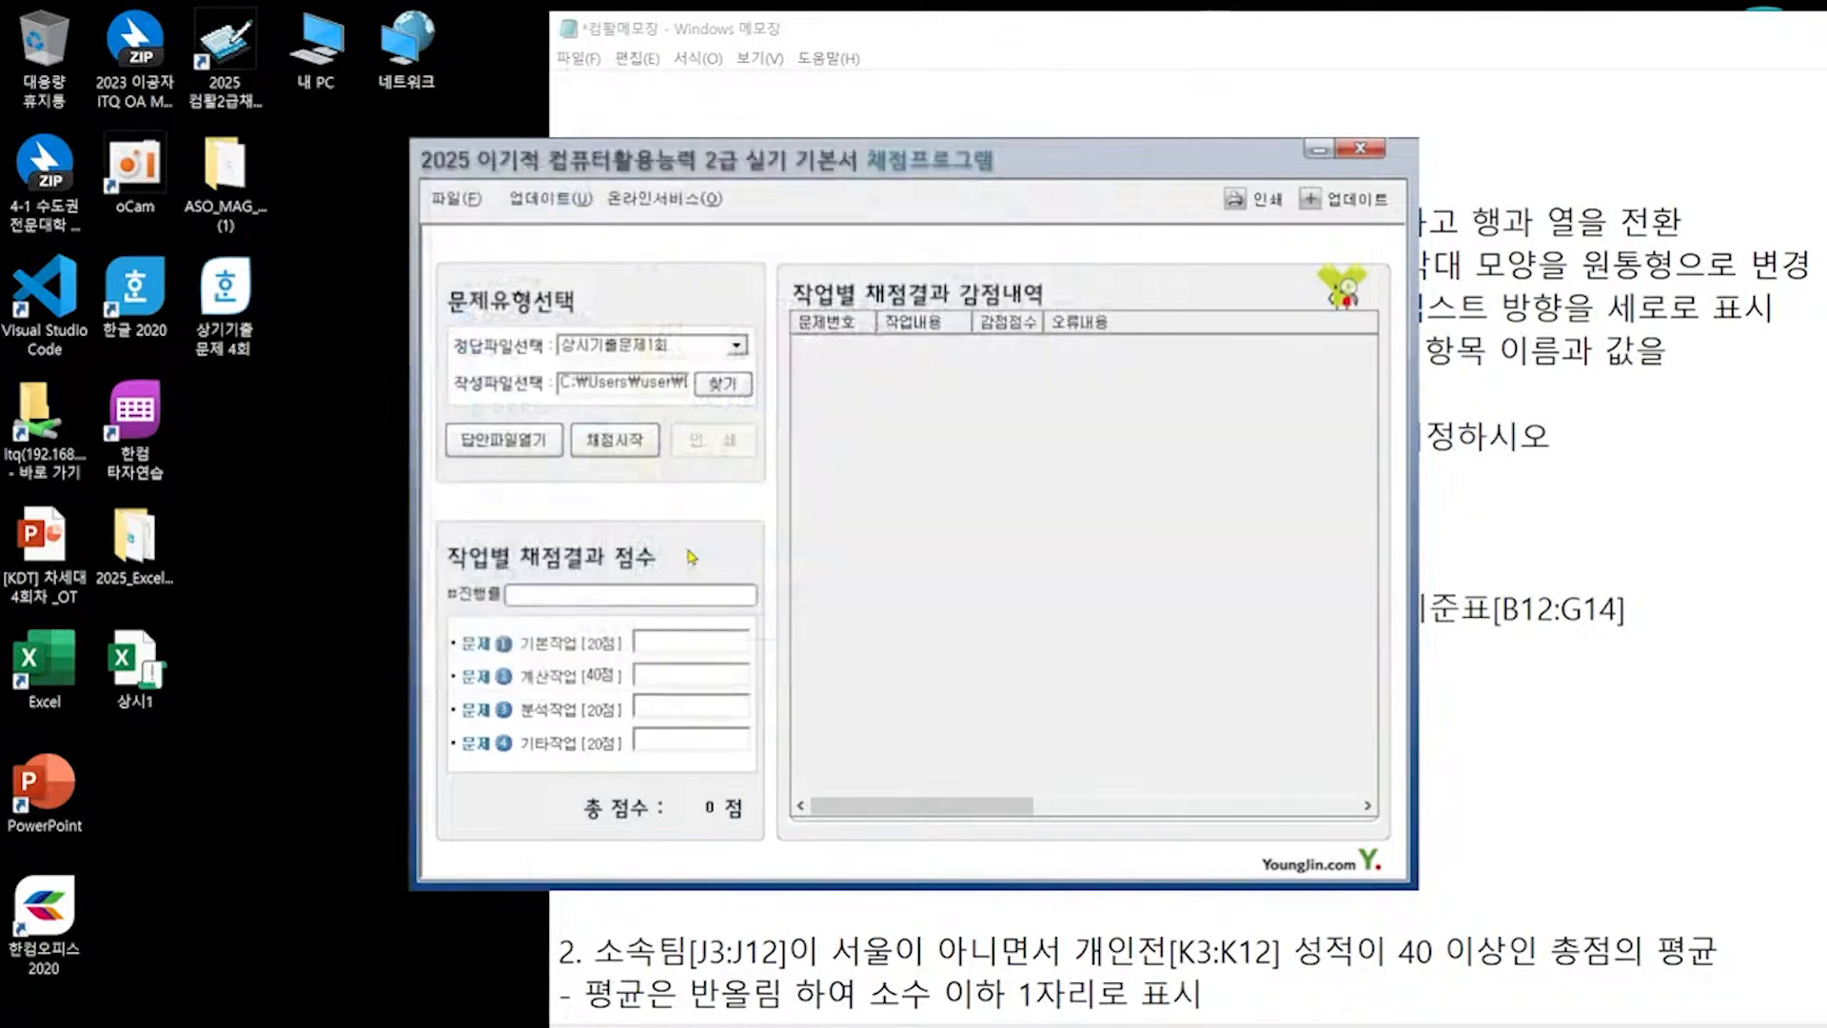
pyautogui.click(642, 447)
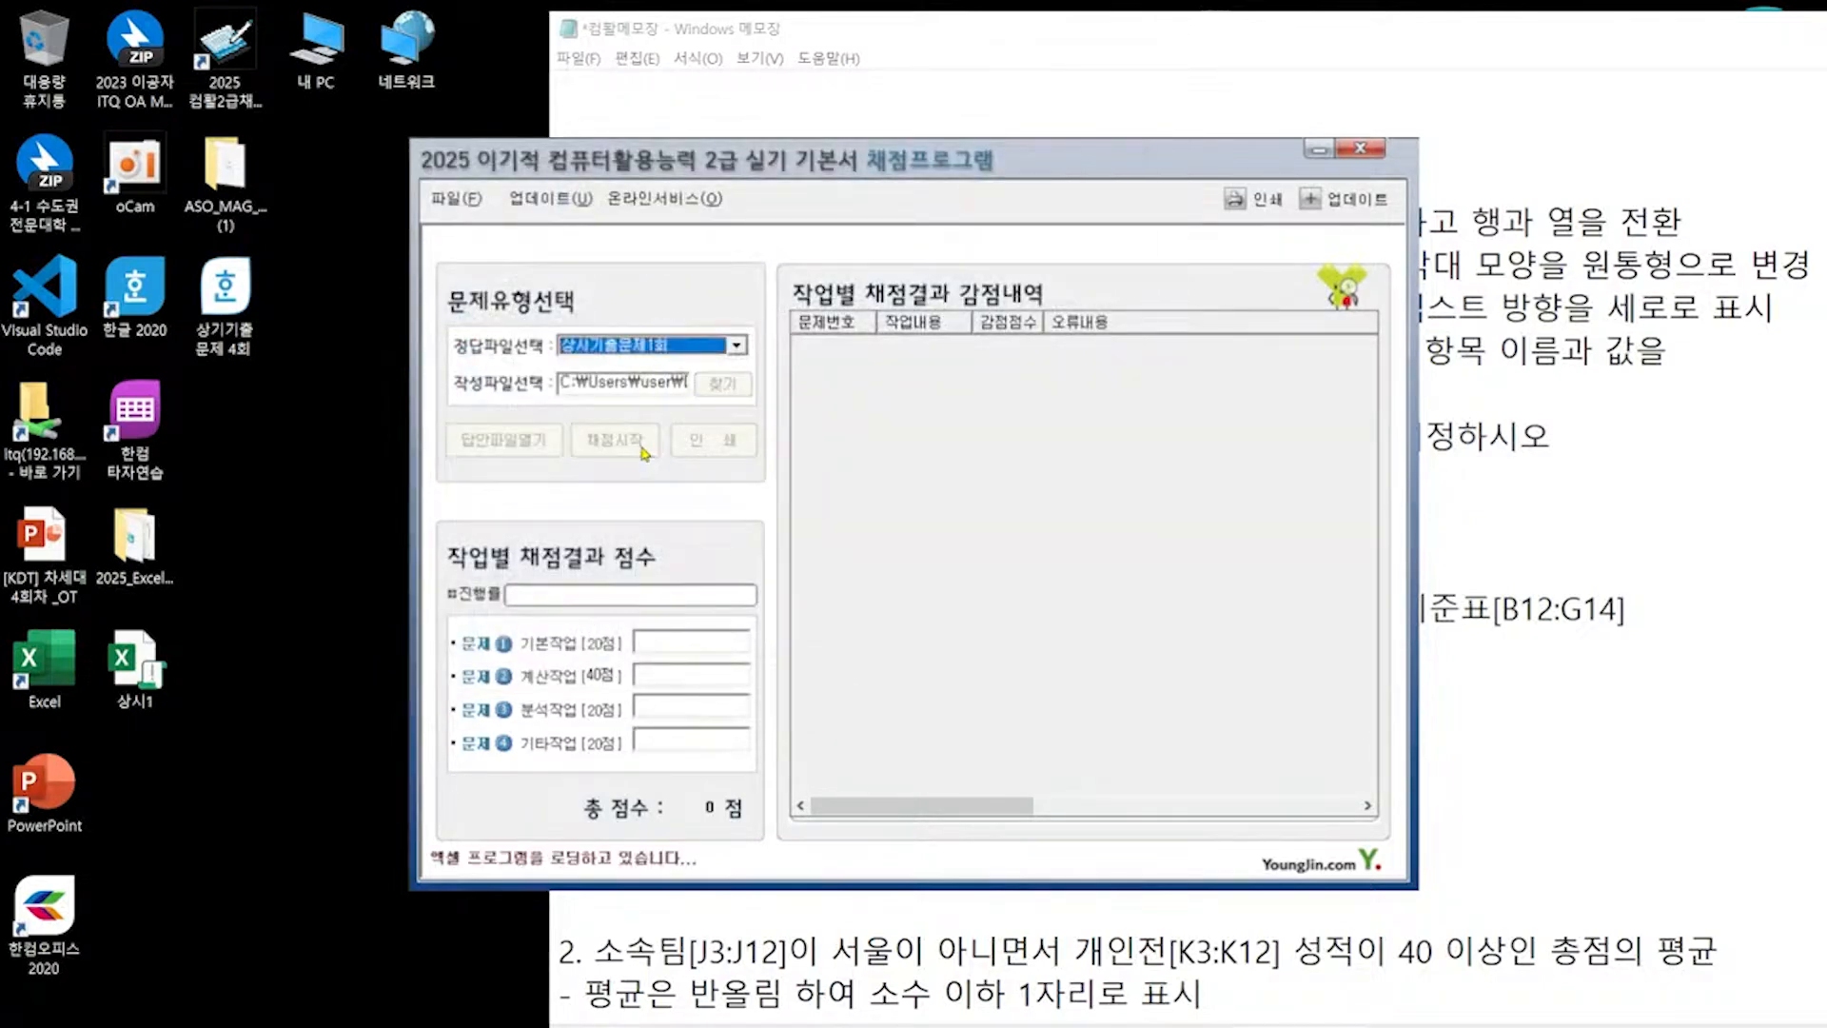
pyautogui.click(1037, 650)
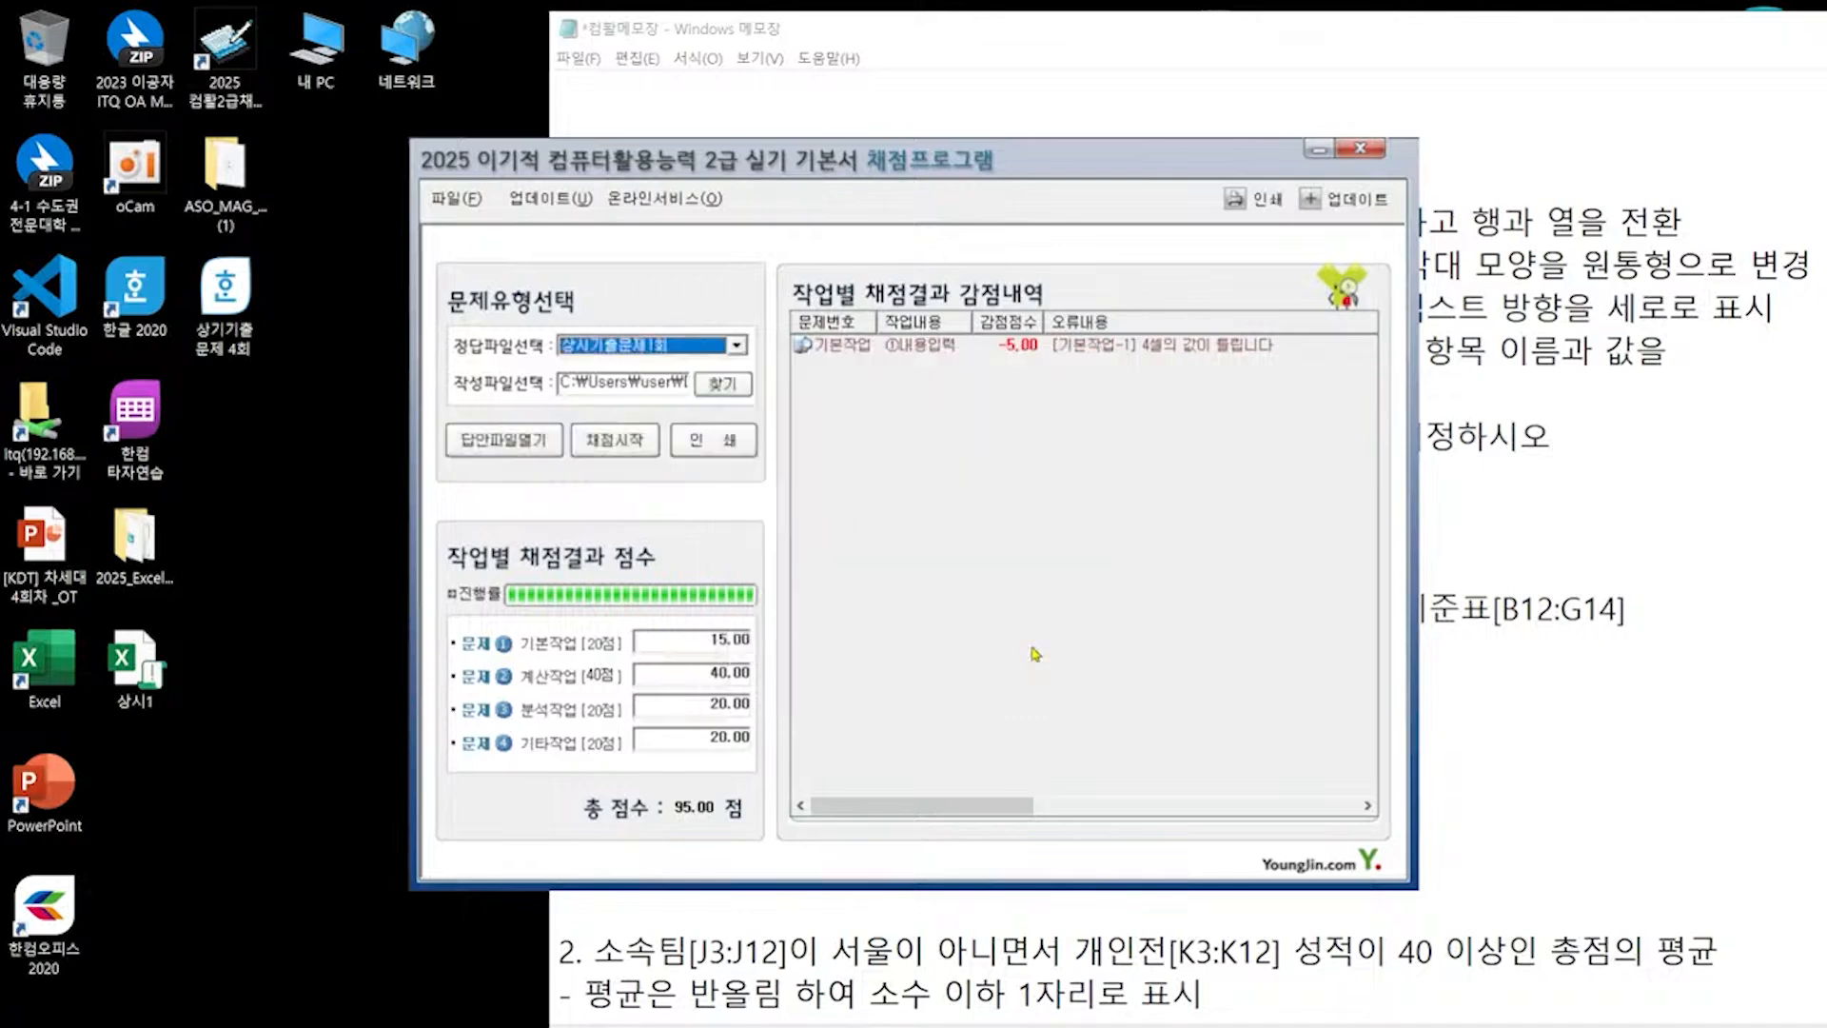